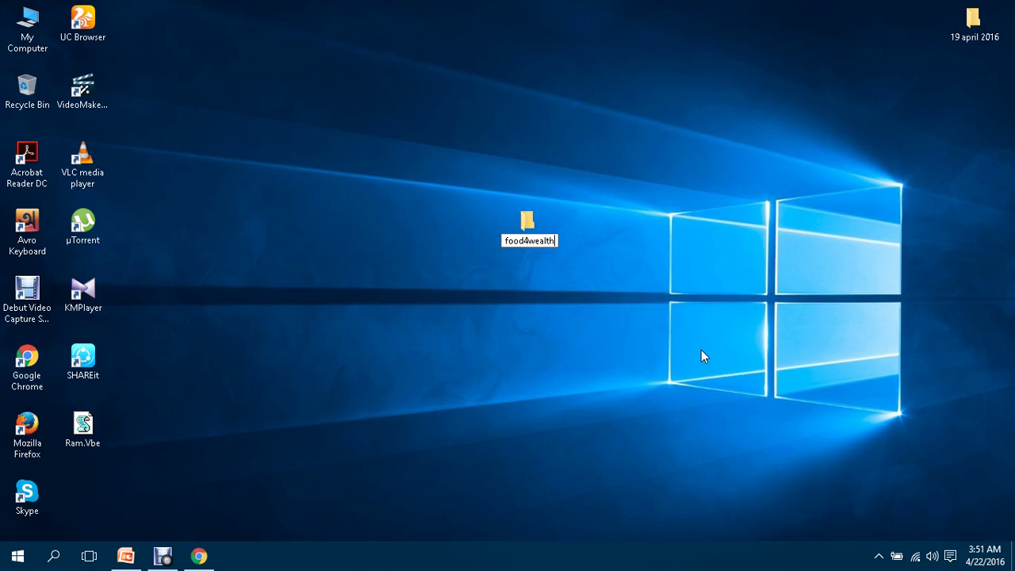
Name the new desktop folder food4wealth and open it.
key(Return)
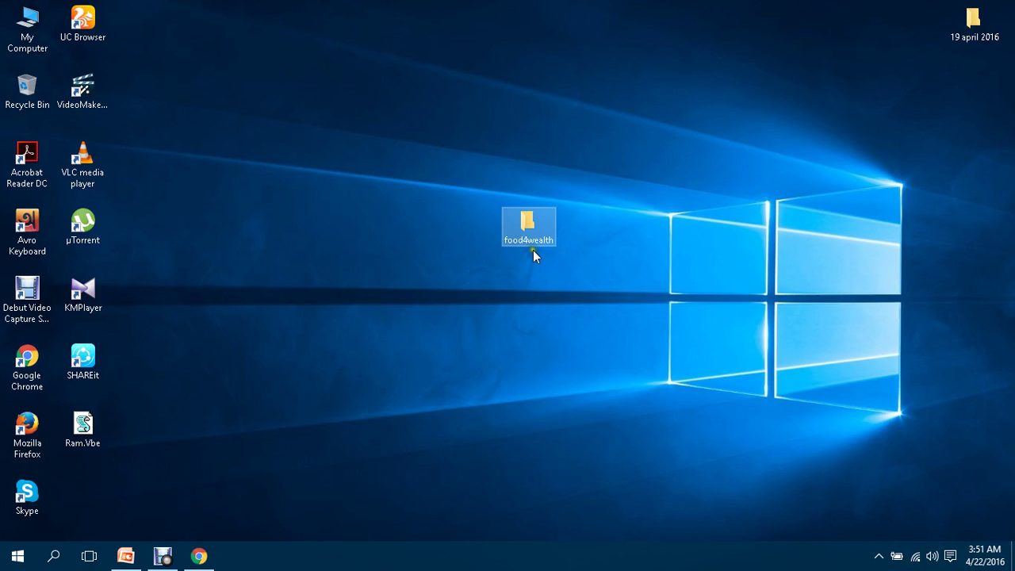
double_click(530, 230)
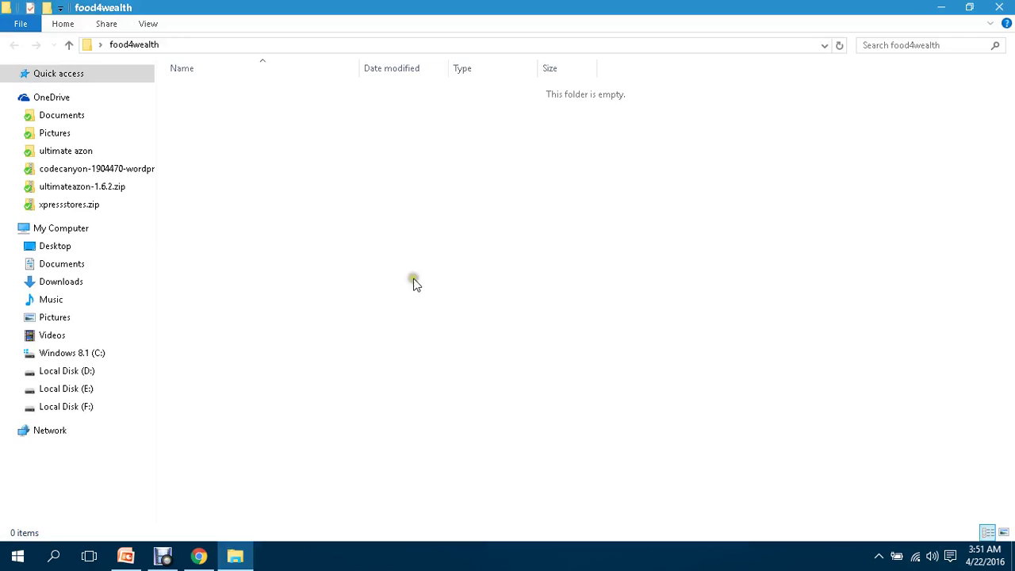
Switch to Chrome, search Google Images for food4wealth, and return to the desktop.
click(200, 557)
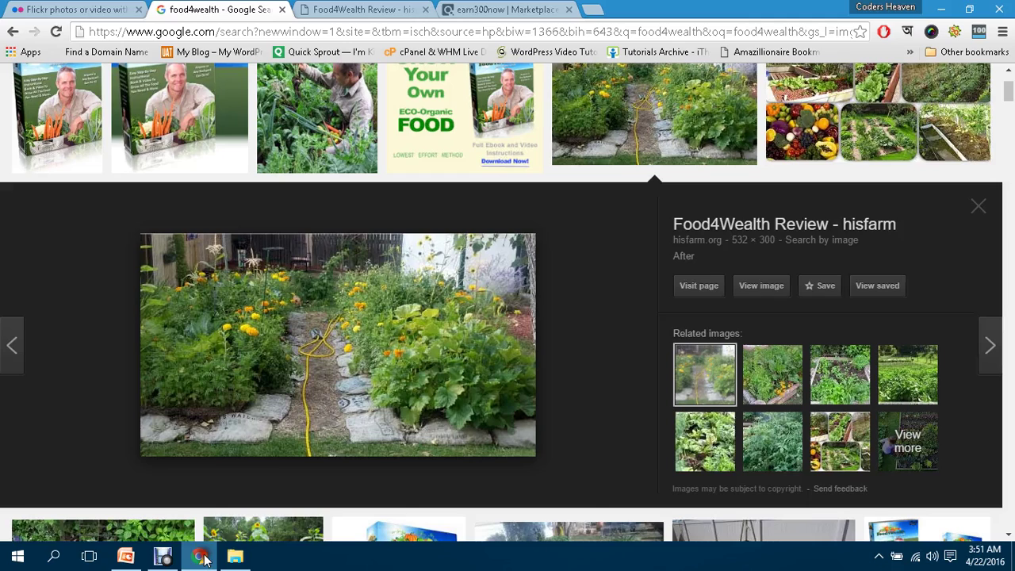
click(13, 32)
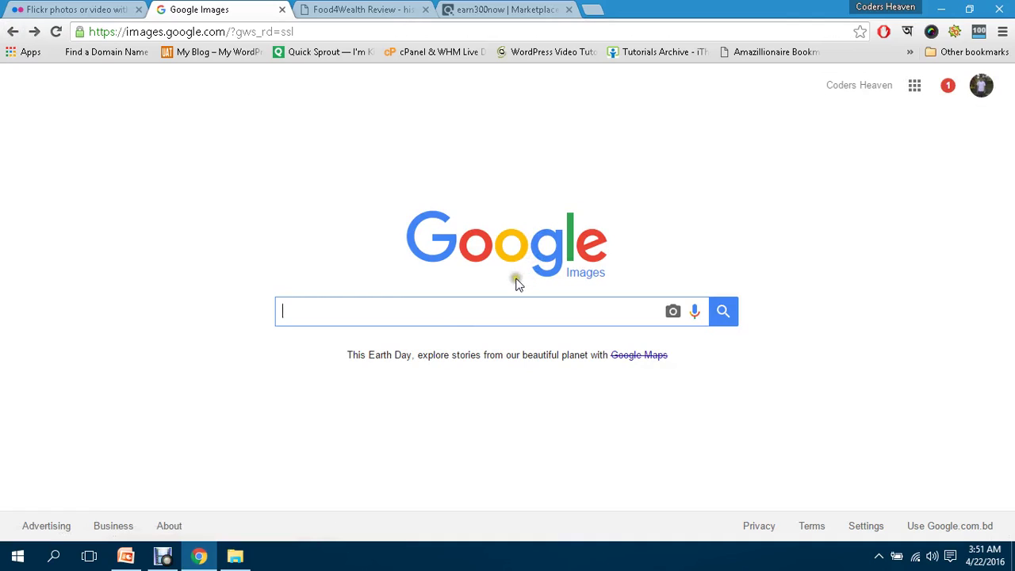
text(foo)
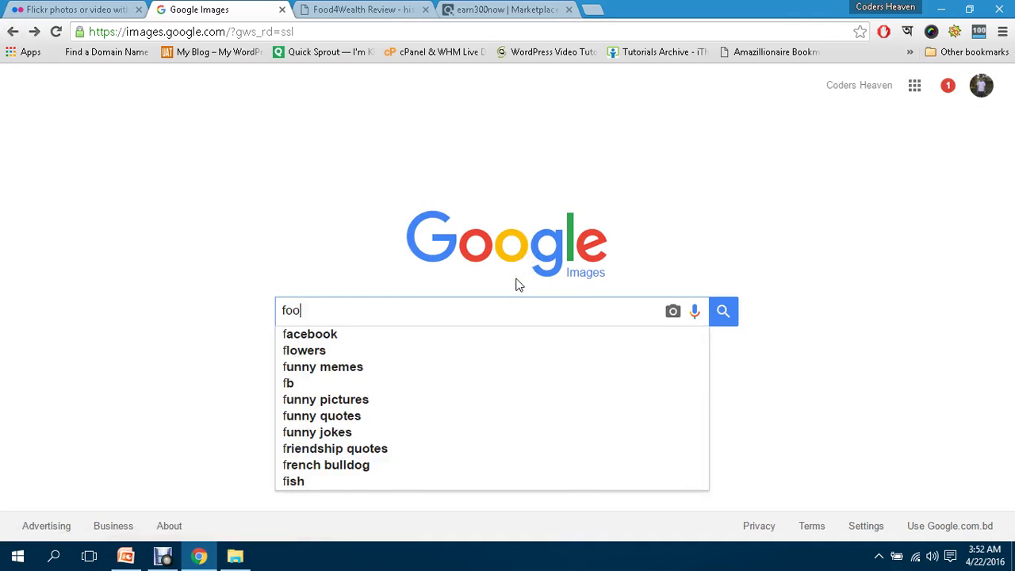
text(d4wea)
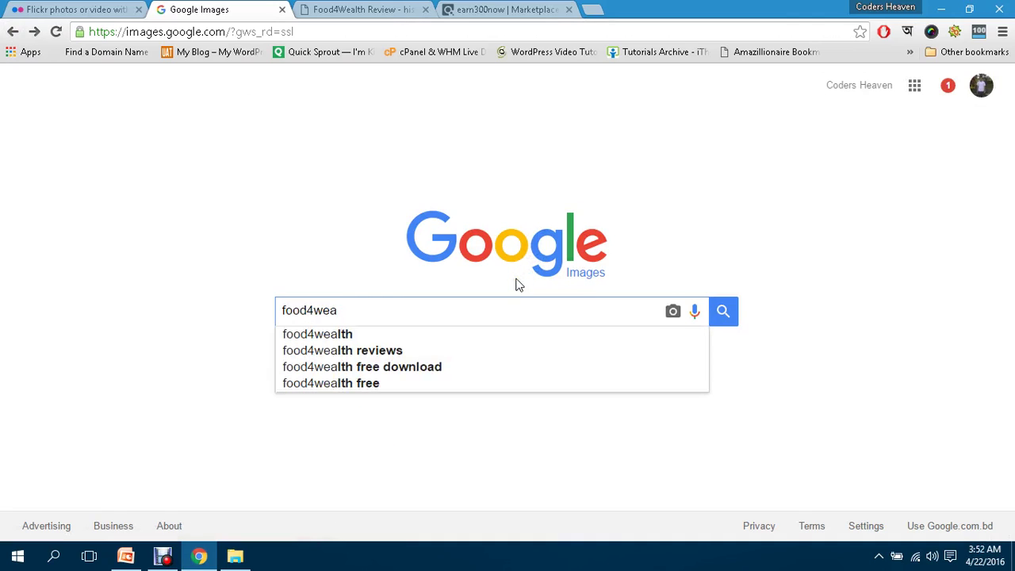
click(331, 333)
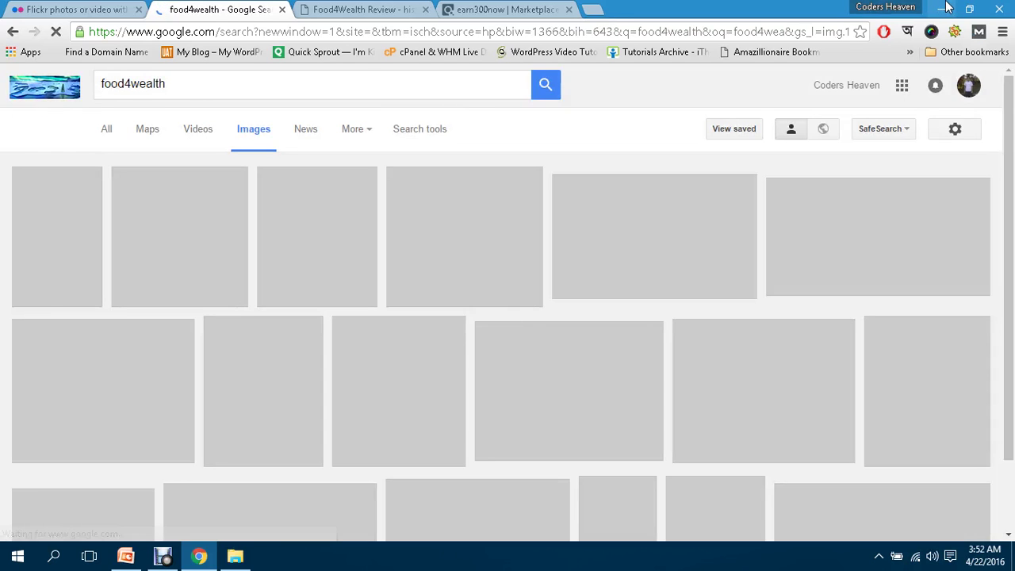
click(940, 8)
click(941, 7)
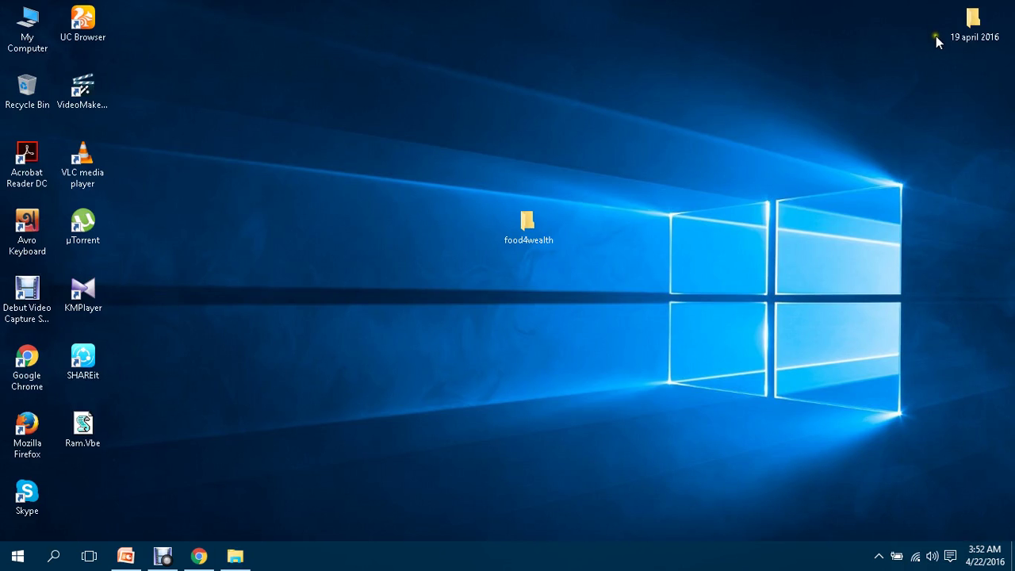
Move note class 3.txt from the 19 april 2016 folder to the desktop and check its contents.
double_click(971, 25)
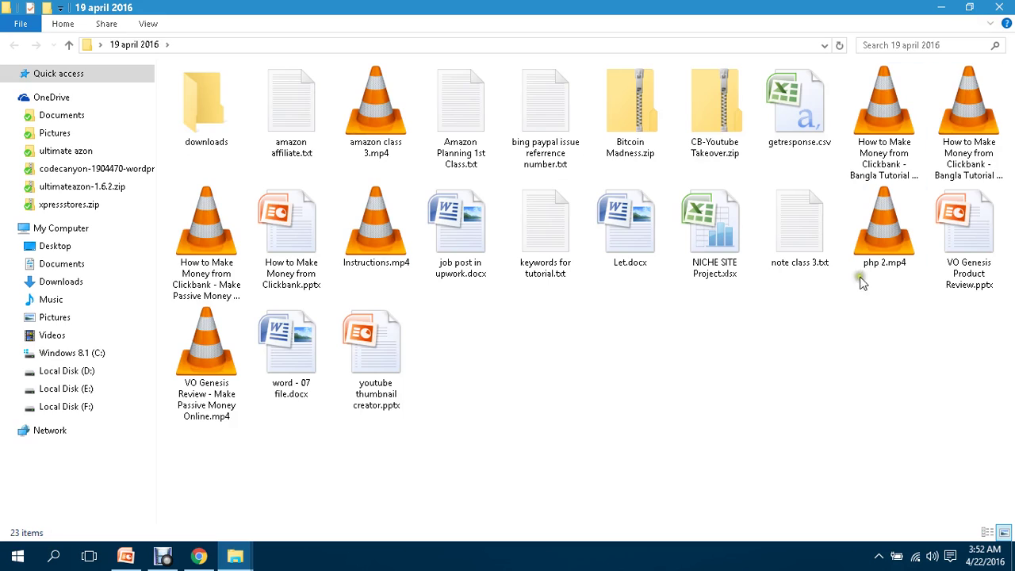
right_click(807, 228)
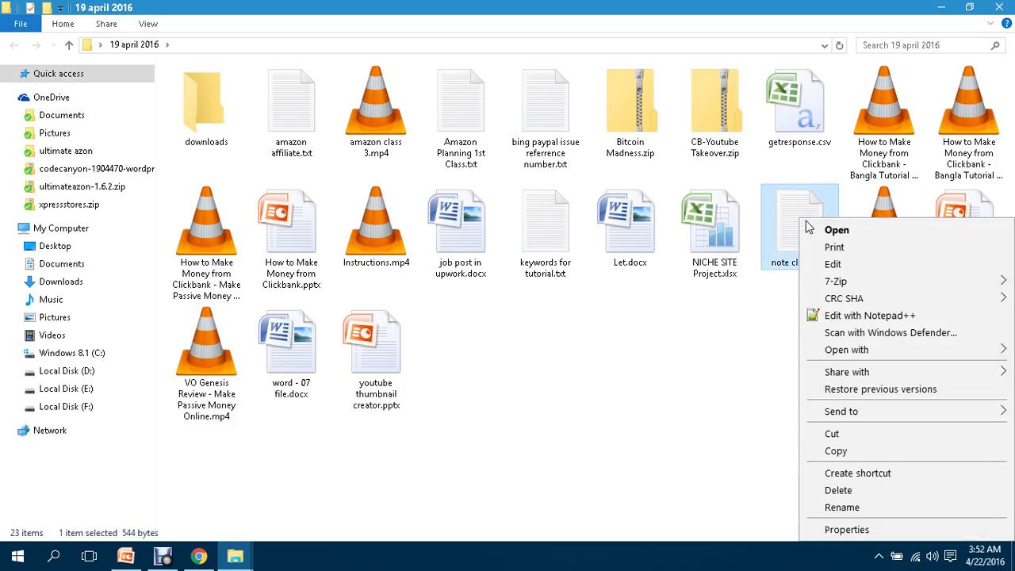
click(817, 433)
click(941, 8)
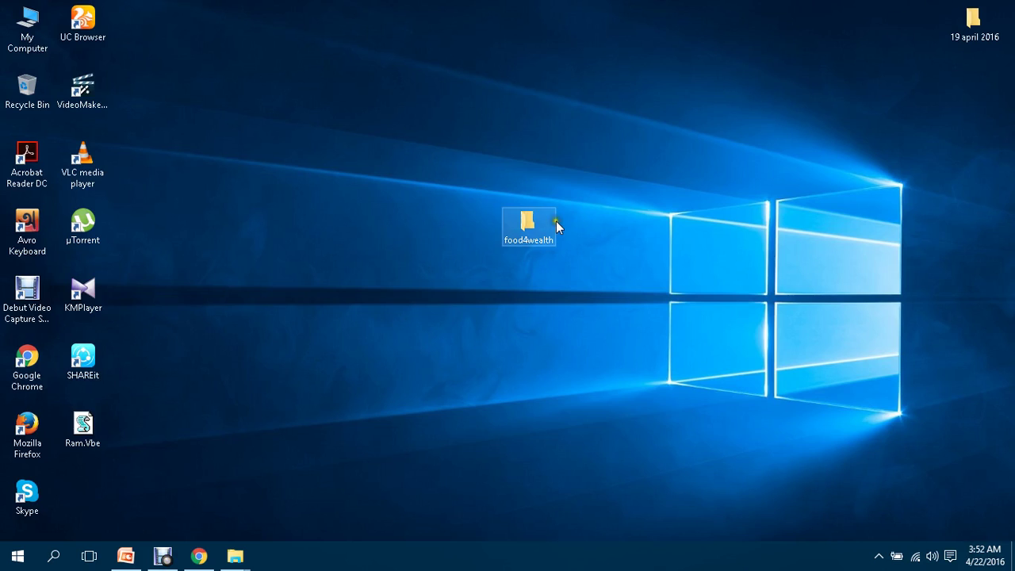
right_click(612, 235)
click(653, 301)
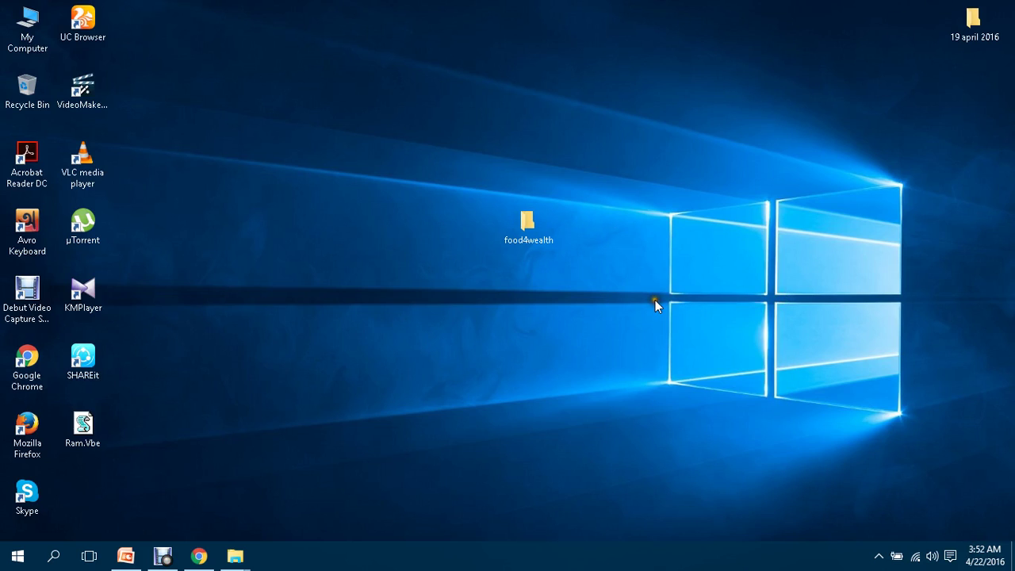
double_click(640, 164)
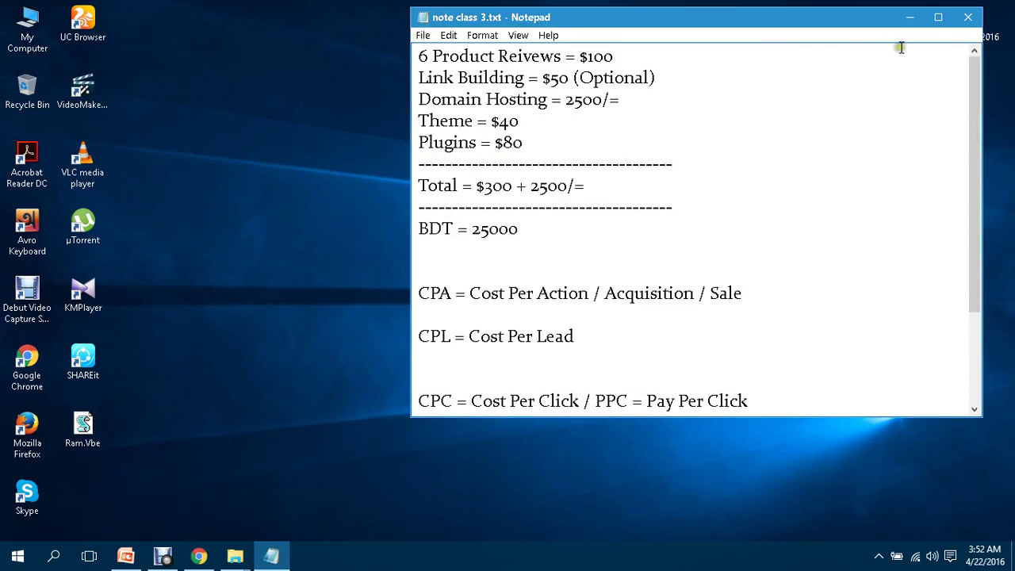
click(962, 17)
Check the contents of keywords for tutorial.txt in the 19 april 2016 folder.
double_click(970, 38)
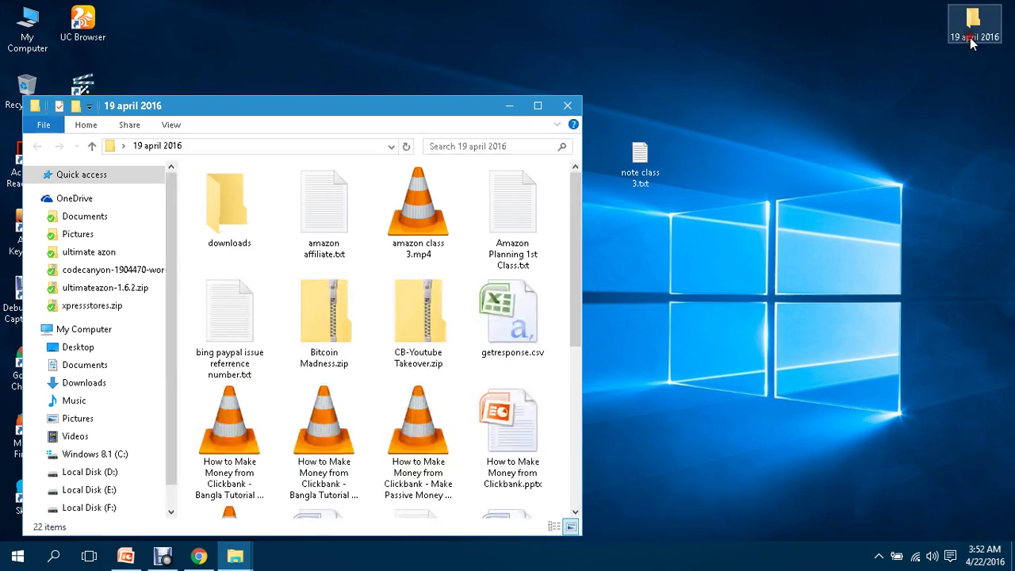
key(super+Up)
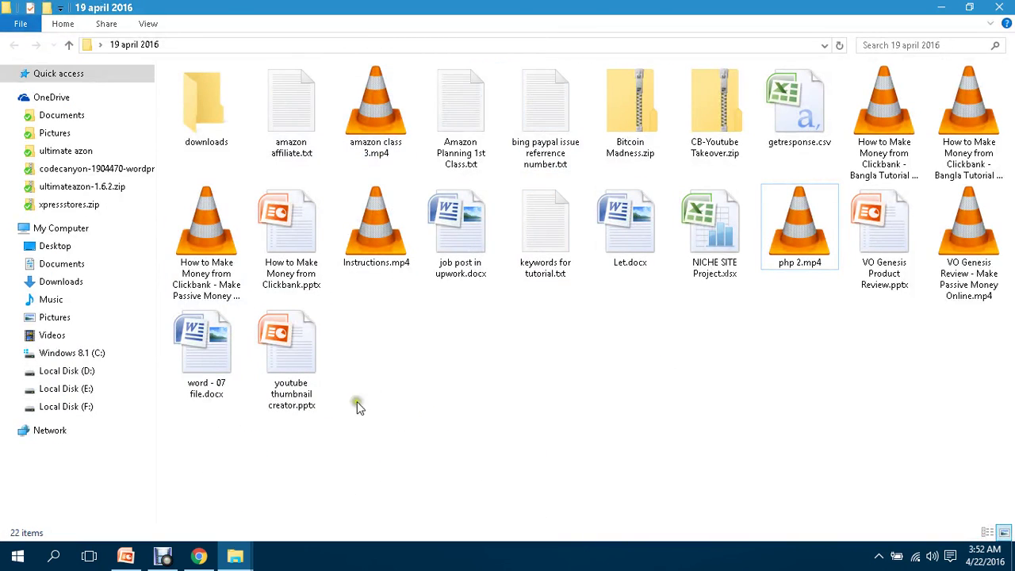
click(545, 237)
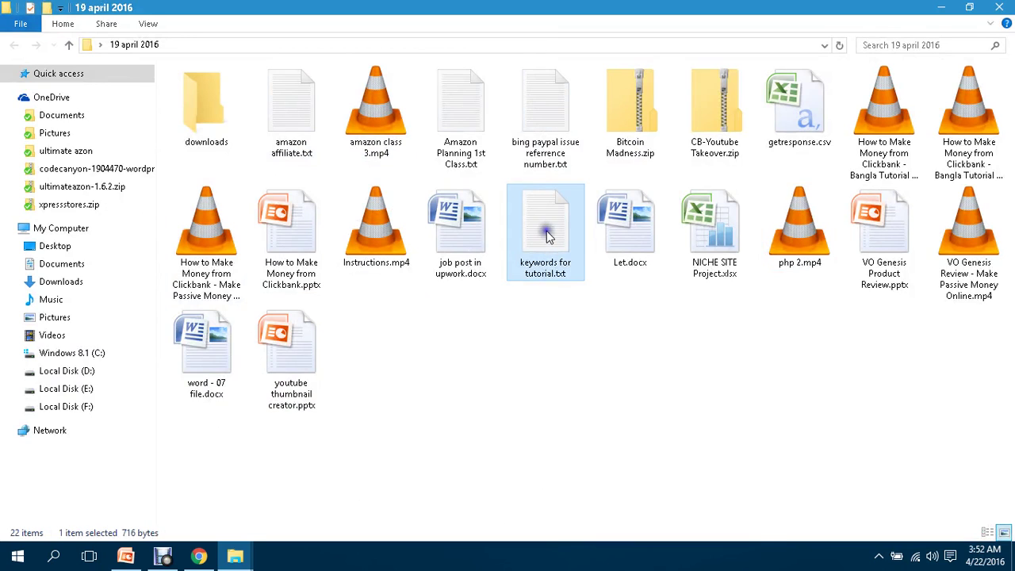
right_click(545, 236)
double_click(529, 208)
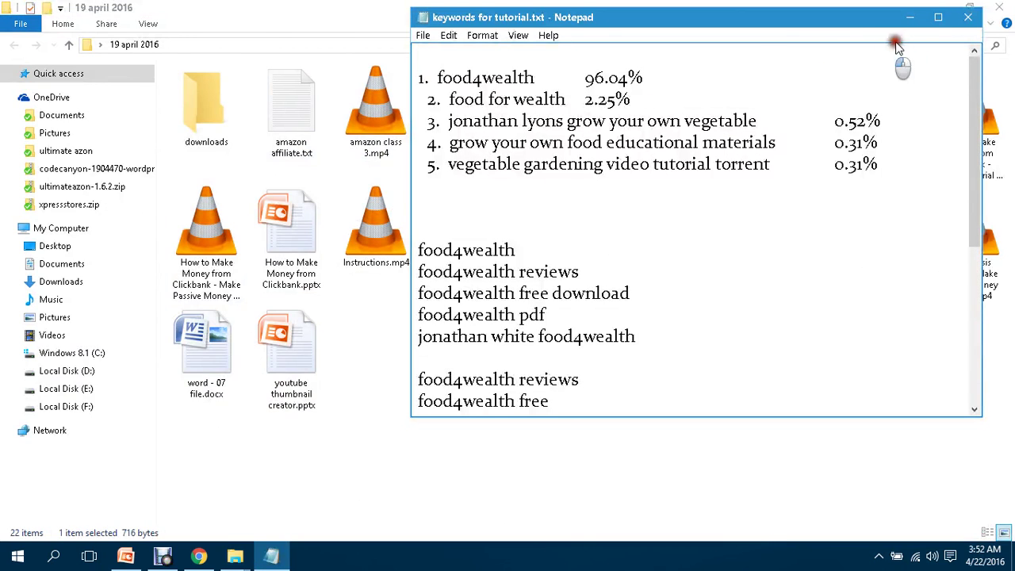
click(967, 16)
Move keywords for tutorial.txt out of the 19 april 2016 folder onto the desktop.
right_click(527, 217)
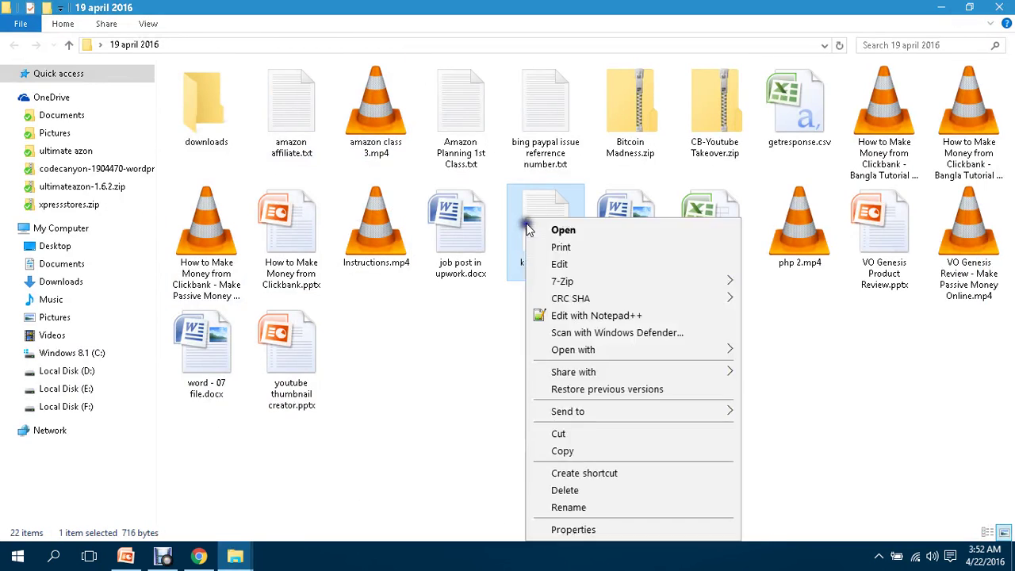
click(568, 434)
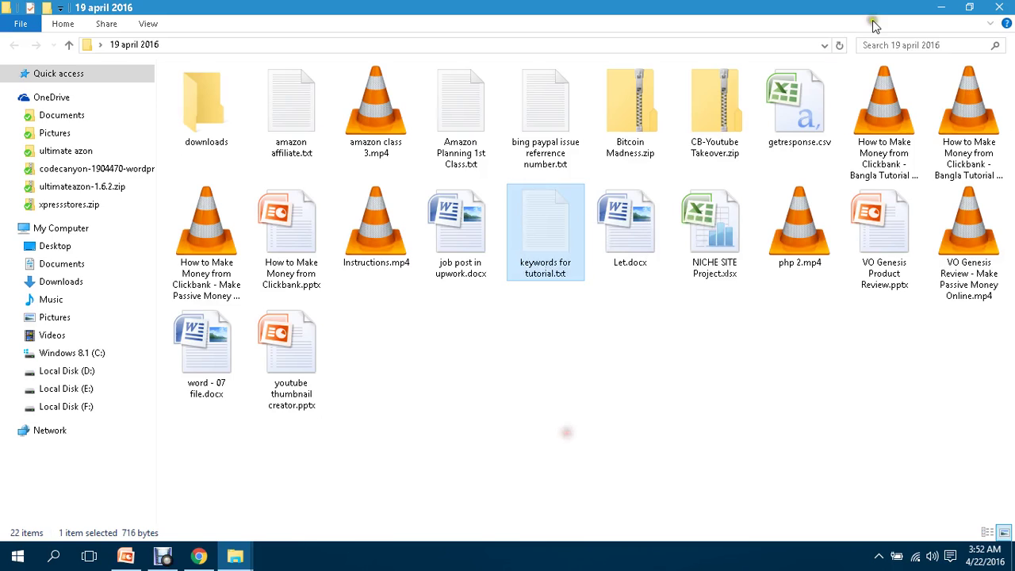
click(998, 8)
right_click(376, 147)
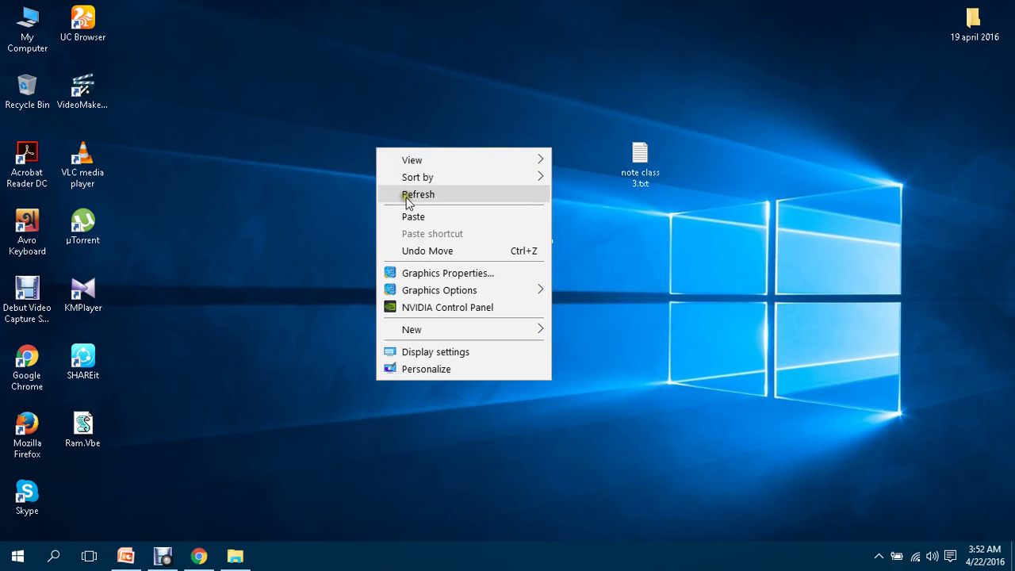
click(410, 218)
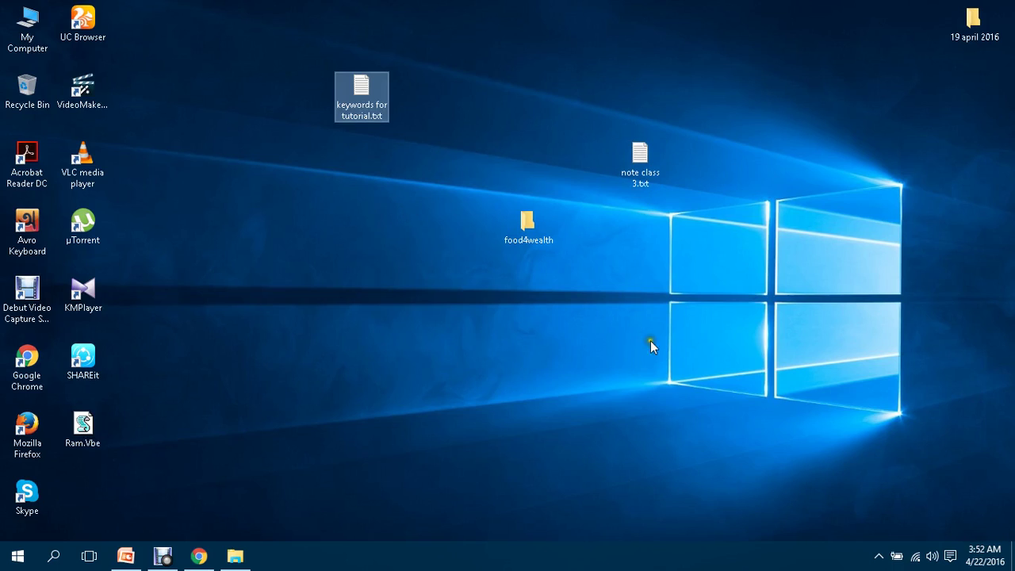
Delete note class 3.txt from the desktop and look through the 19 april 2016 folder.
click(630, 170)
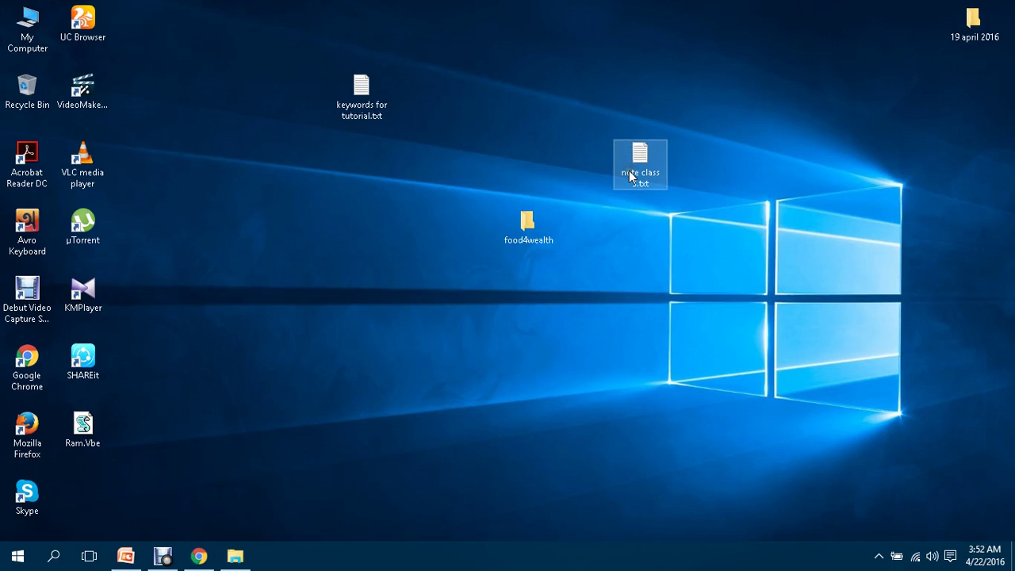
key(Delete)
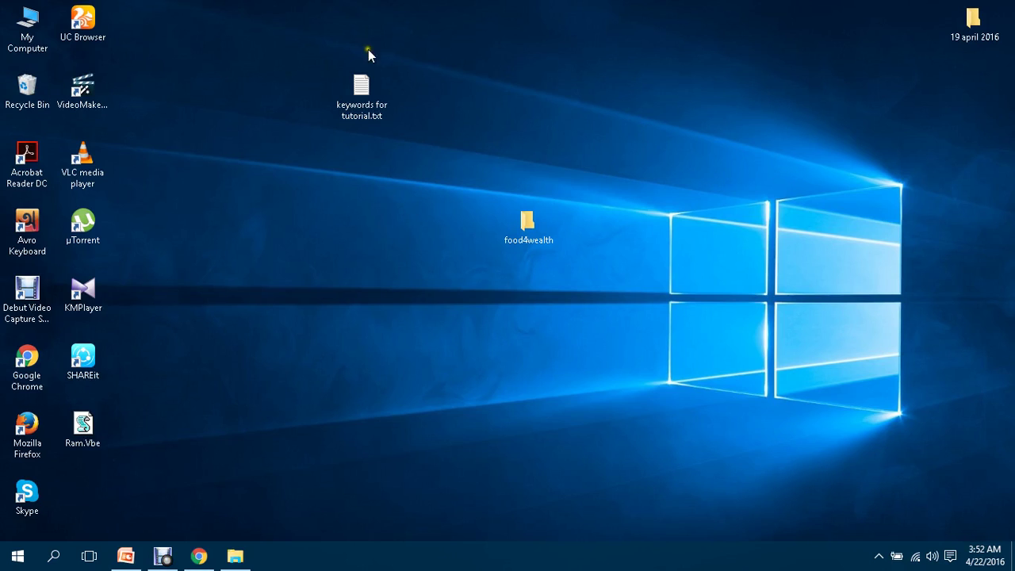
double_click(974, 28)
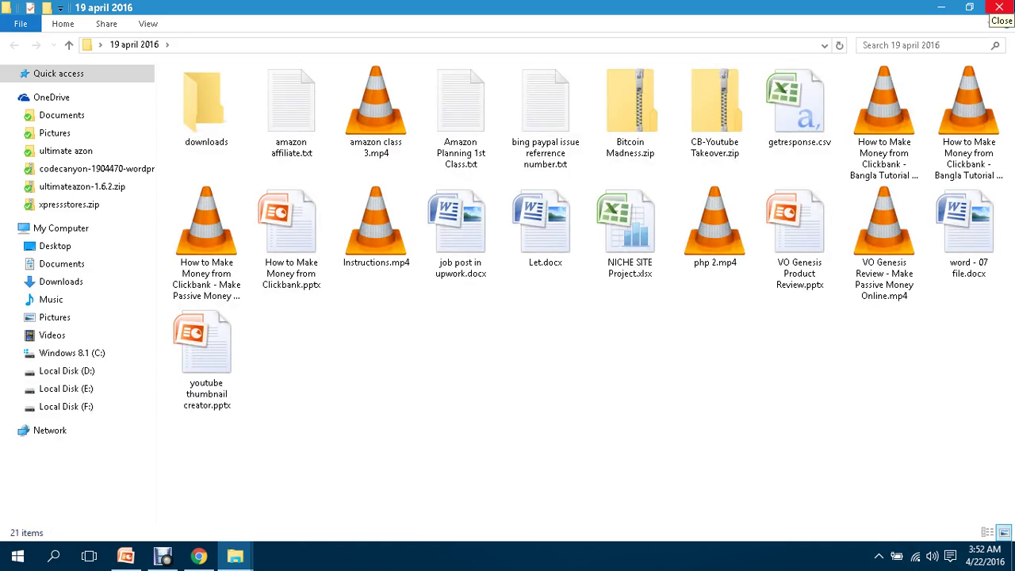
click(1001, 7)
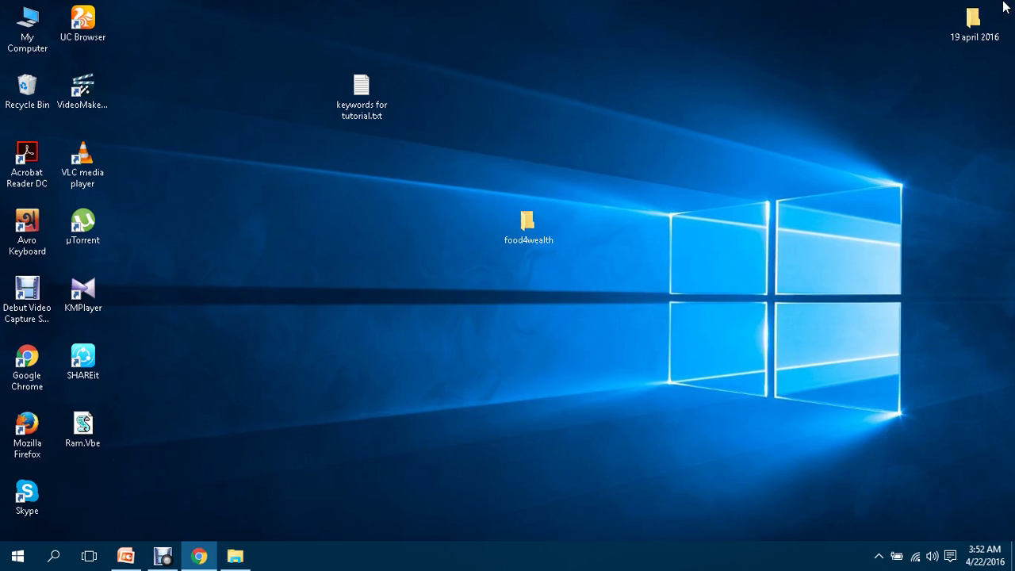
Restore note class 3.txt from the Recycle Bin and close the bin.
double_click(27, 87)
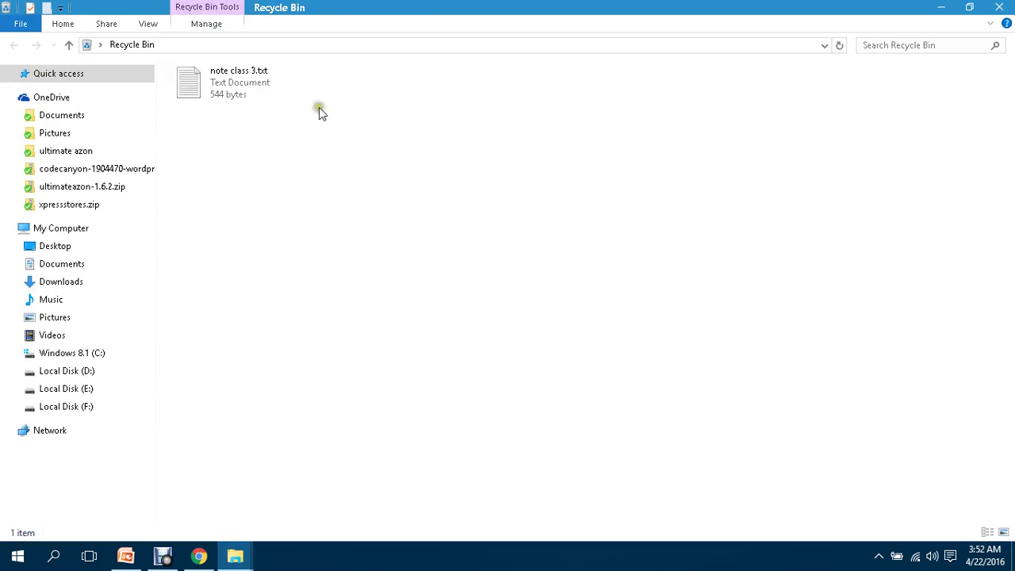
click(246, 91)
right_click(238, 82)
click(279, 89)
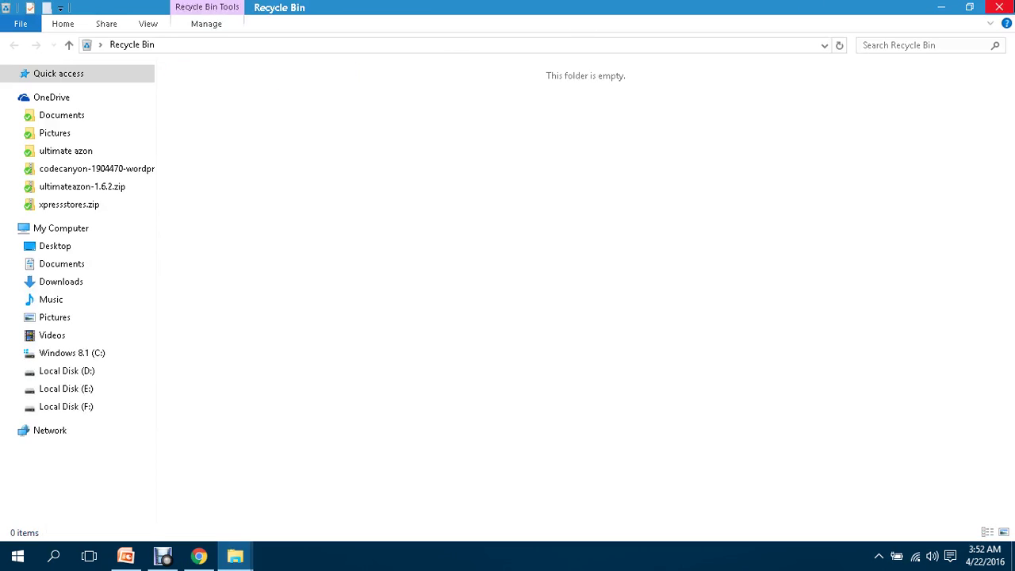
click(999, 7)
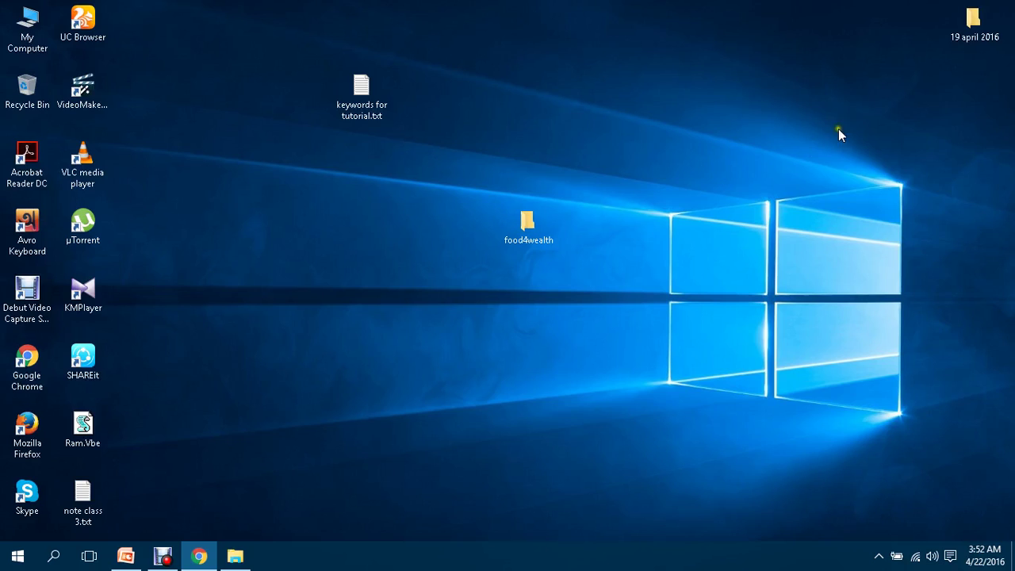
Refresh the desktop and move note class 3.txt into the 19 april 2016 folder.
right_click(528, 129)
click(562, 178)
drag(84, 520, 973, 32)
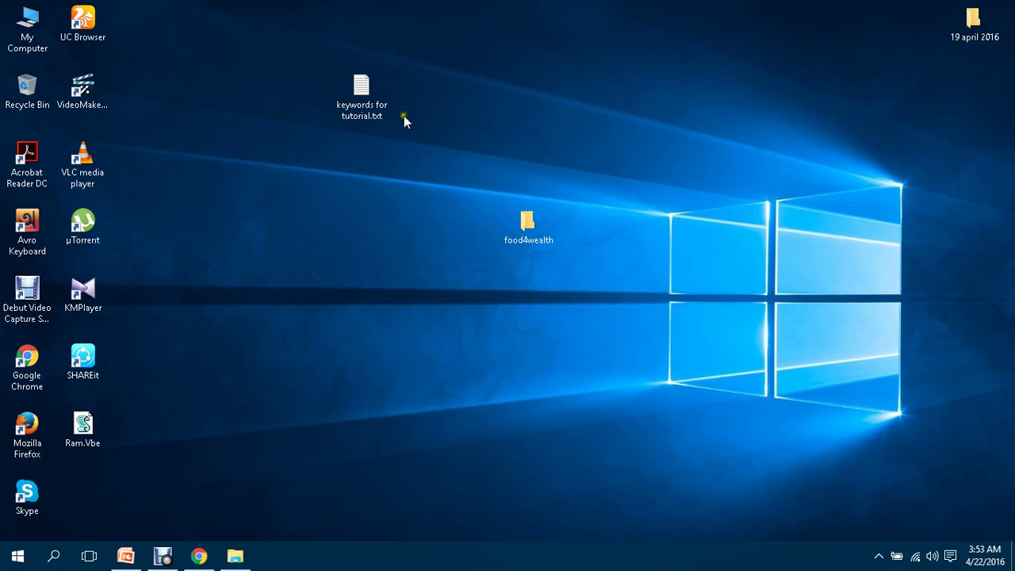
Open keywords for tutorial.txt from the desktop in a maximized window and review the food4wealth keyword list.
double_click(361, 89)
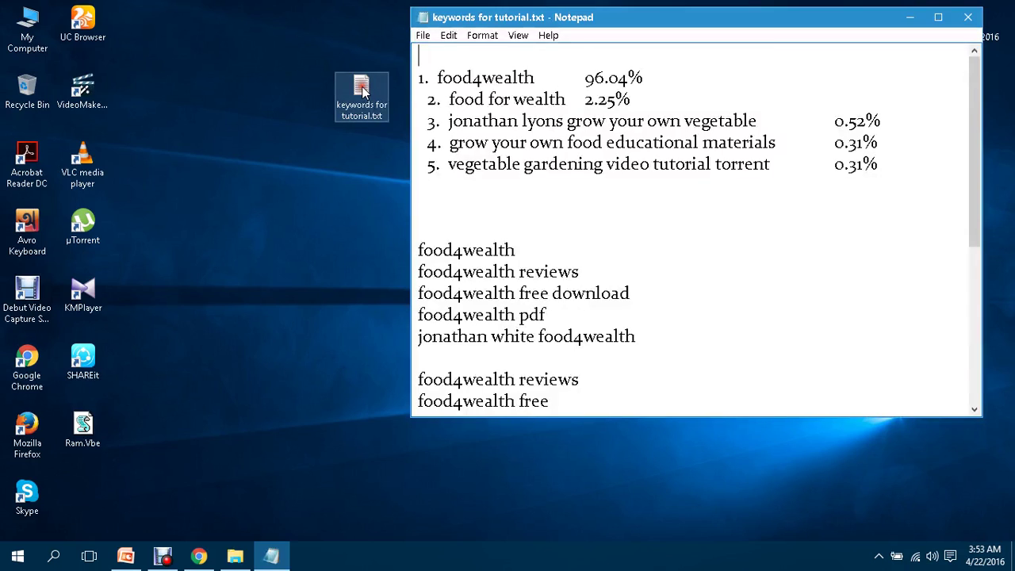
click(938, 17)
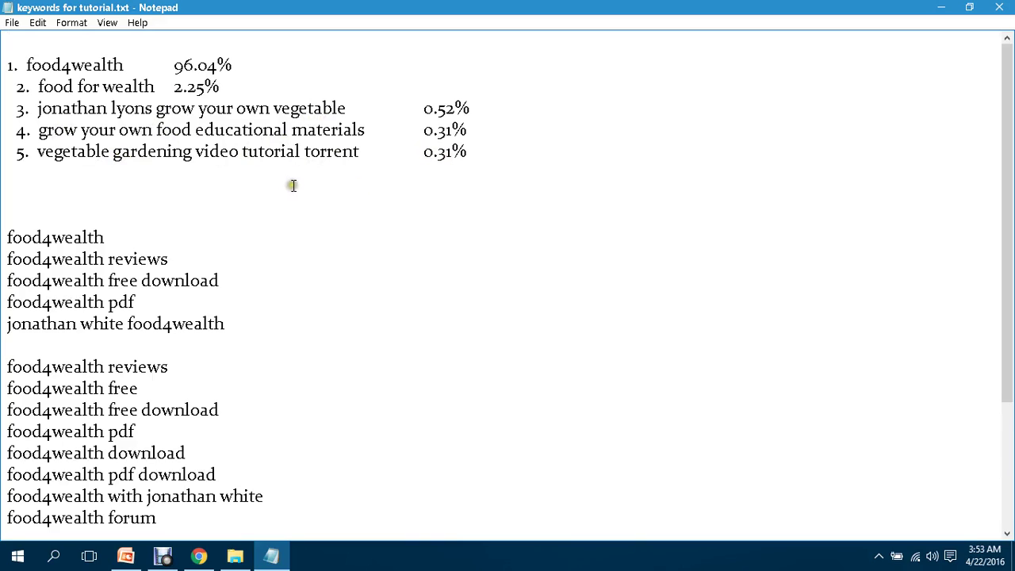
drag(1007, 162, 1007, 214)
In Chrome's food4wealth image results, save the hisfarm.org garden path image as after-food4wealth-532x300.jpg in the desktop food4wealth folder.
click(198, 557)
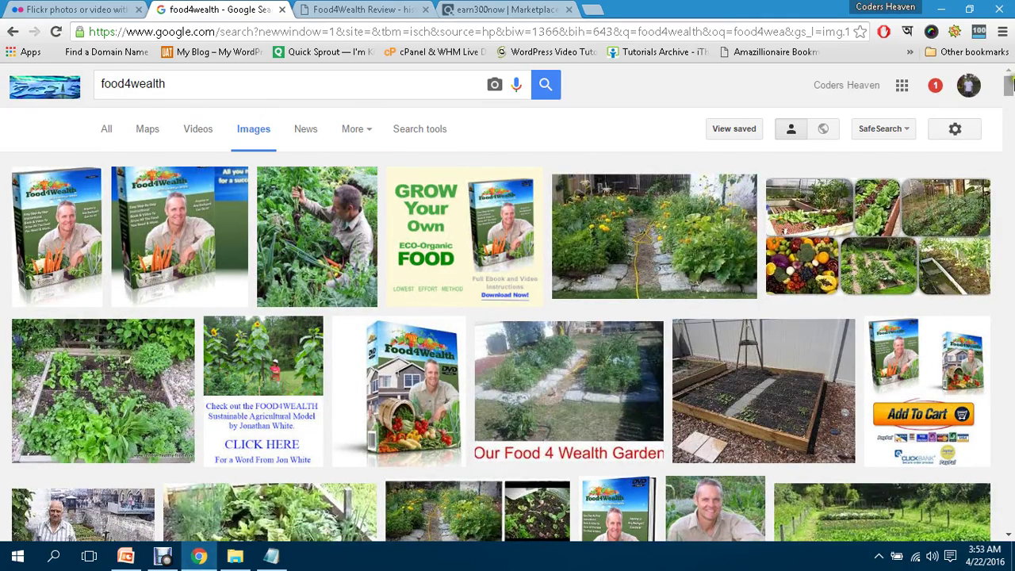
mouse_move(1009, 85)
mouse_down()
mouse_move(1008, 153)
mouse_move(1009, 89)
mouse_up()
click(837, 167)
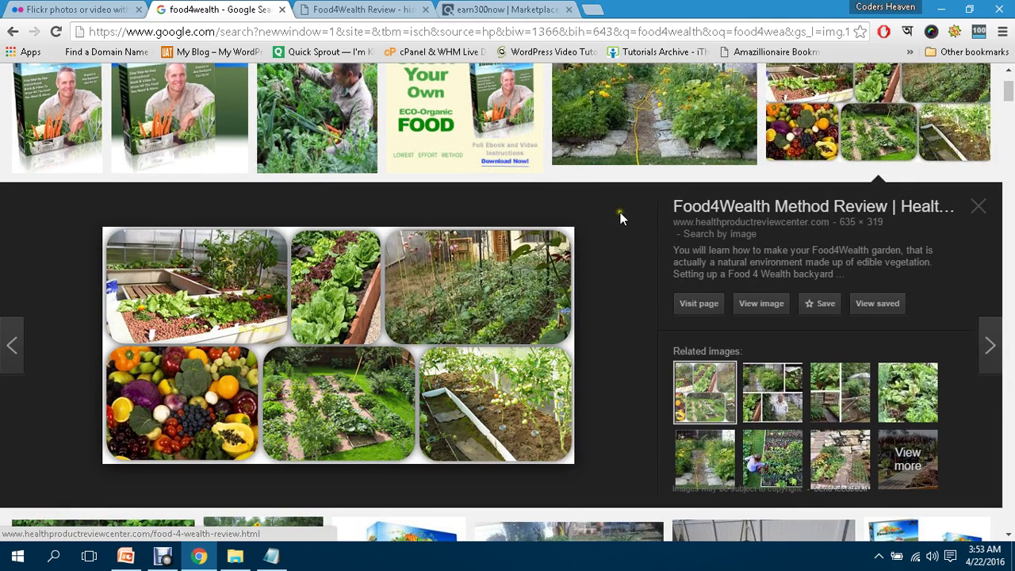
click(628, 110)
right_click(365, 262)
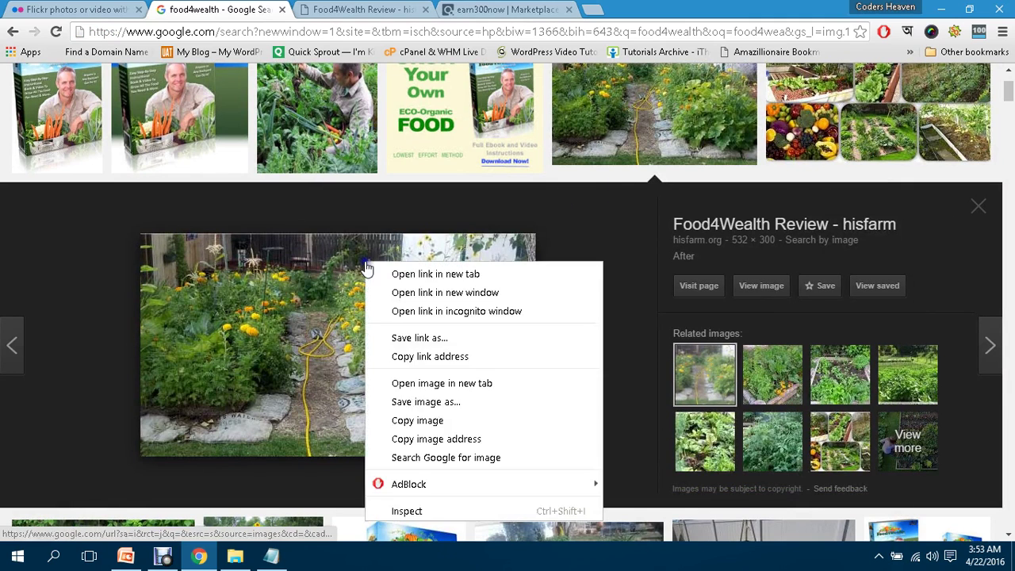
click(426, 401)
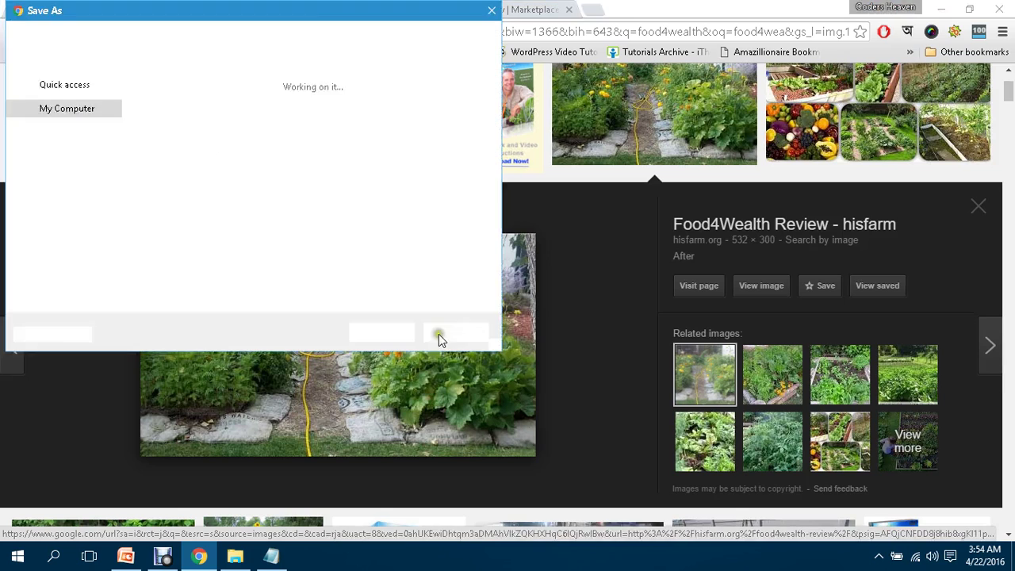
double_click(265, 126)
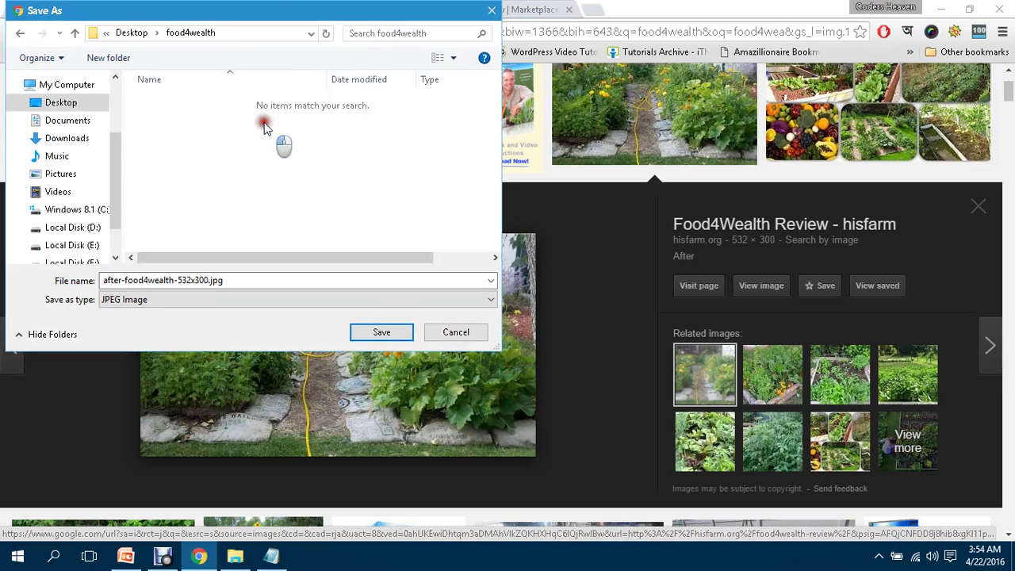
click(374, 332)
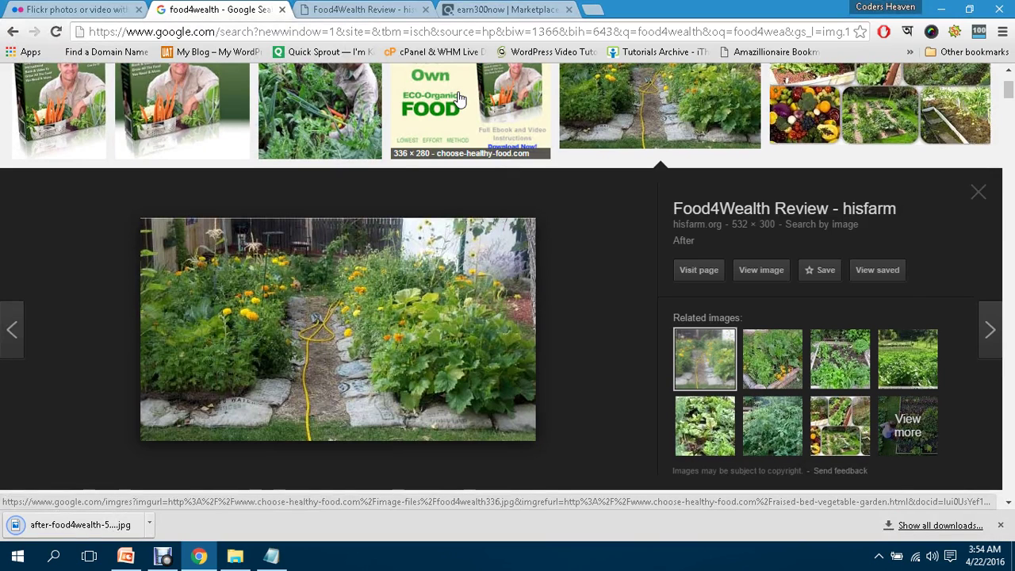
Compare the Food4Wealth product box images and save the 276 × 419 DVD cover as book.gif in the food4wealth folder.
click(182, 107)
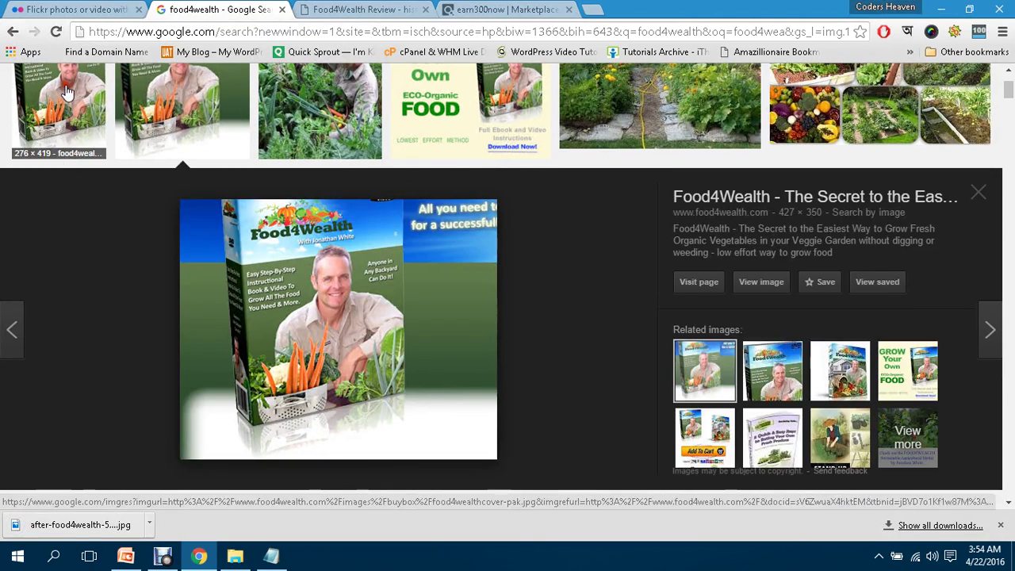
click(67, 93)
click(226, 115)
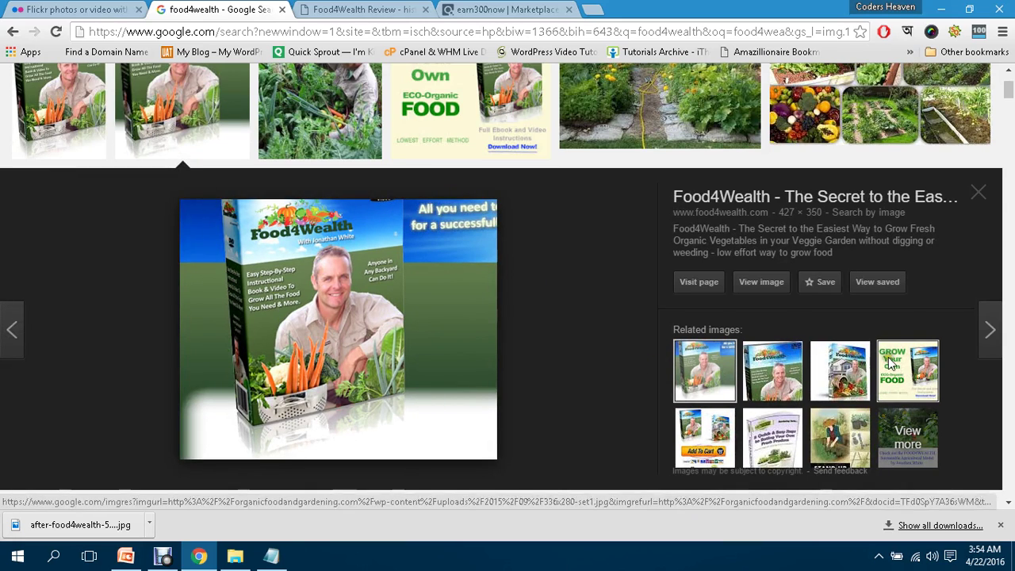
click(849, 364)
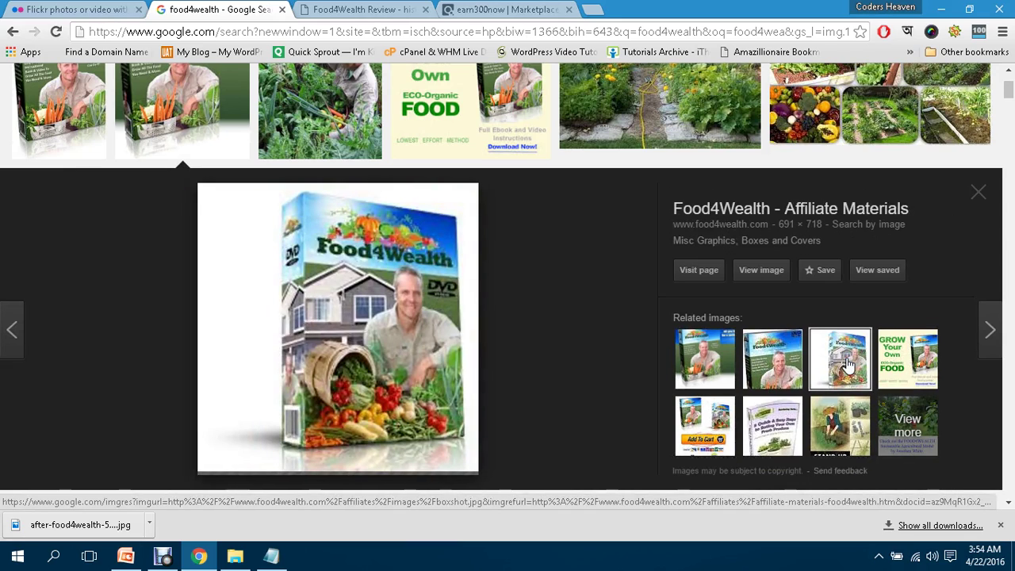
click(772, 360)
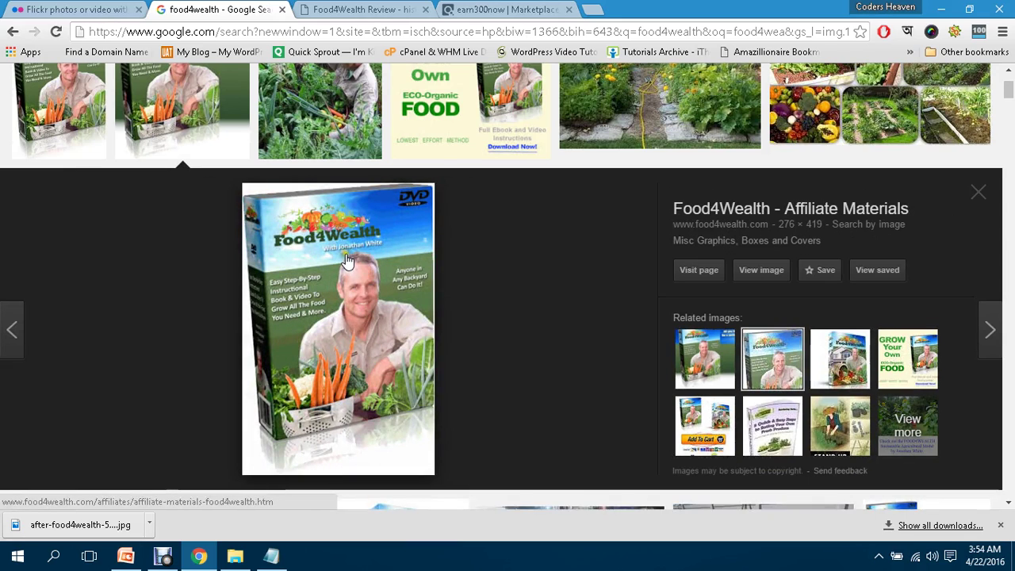
right_click(346, 262)
click(417, 396)
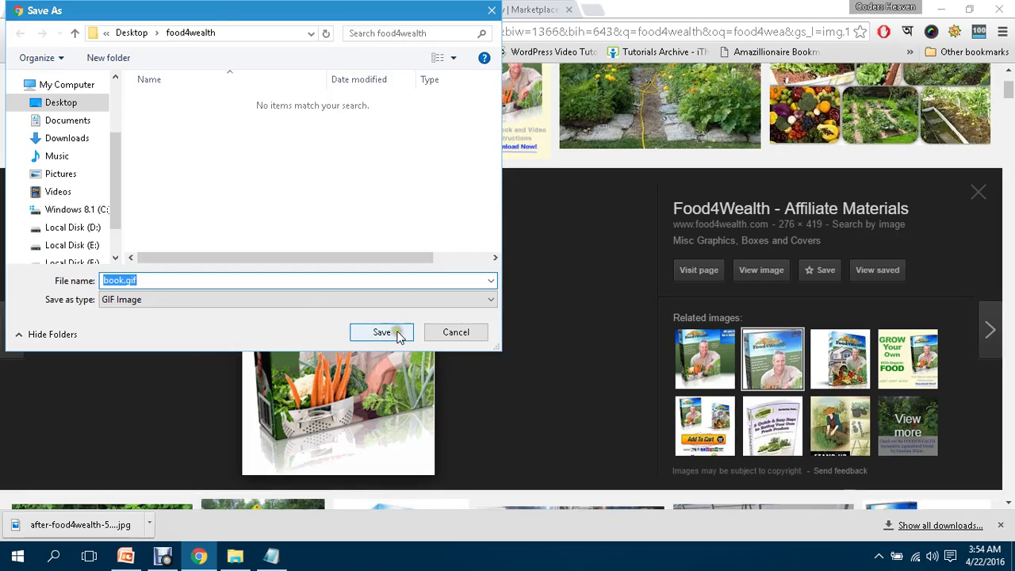
click(382, 332)
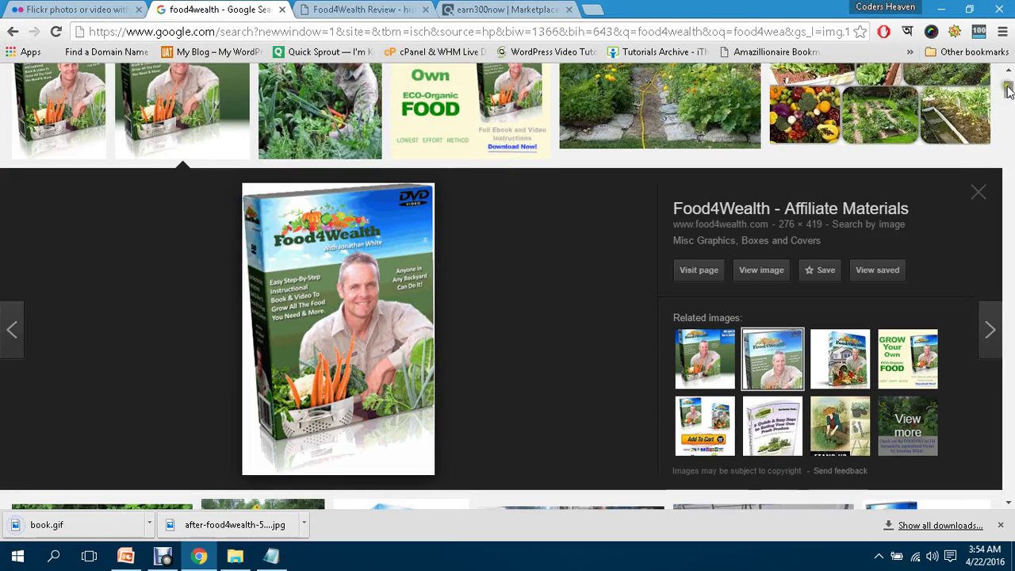
Save the choose-healthy-food.com raised vegetable bed image as switch-from-sfg-to-food4wealth.jpg in the food4wealth folder.
drag(1008, 91, 1010, 105)
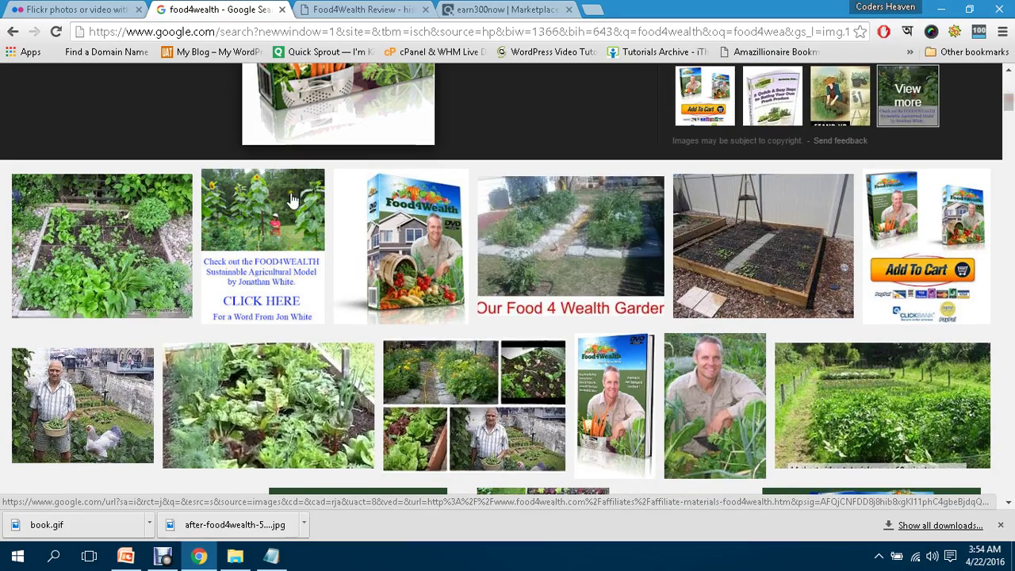
click(102, 238)
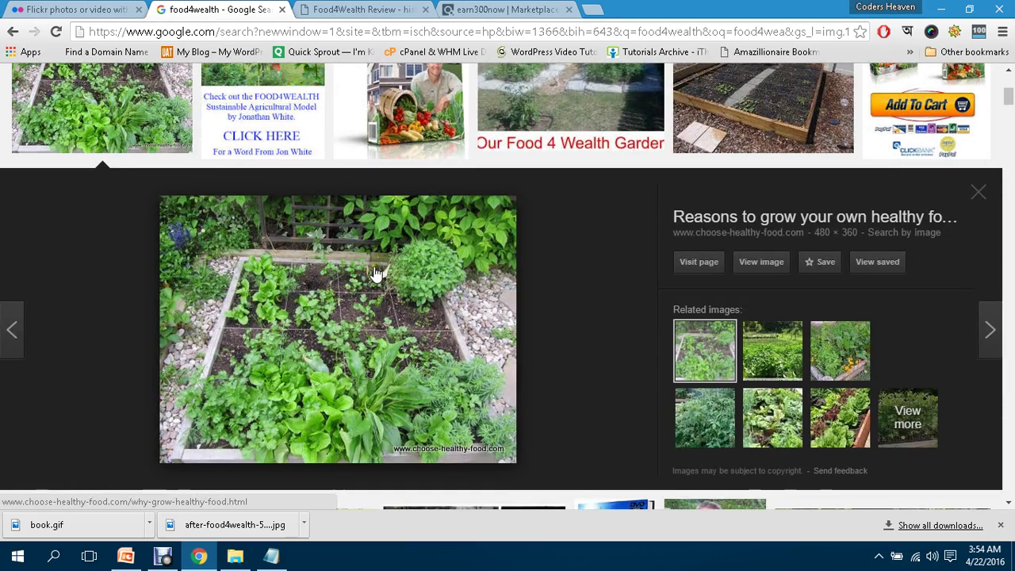
right_click(306, 268)
click(365, 410)
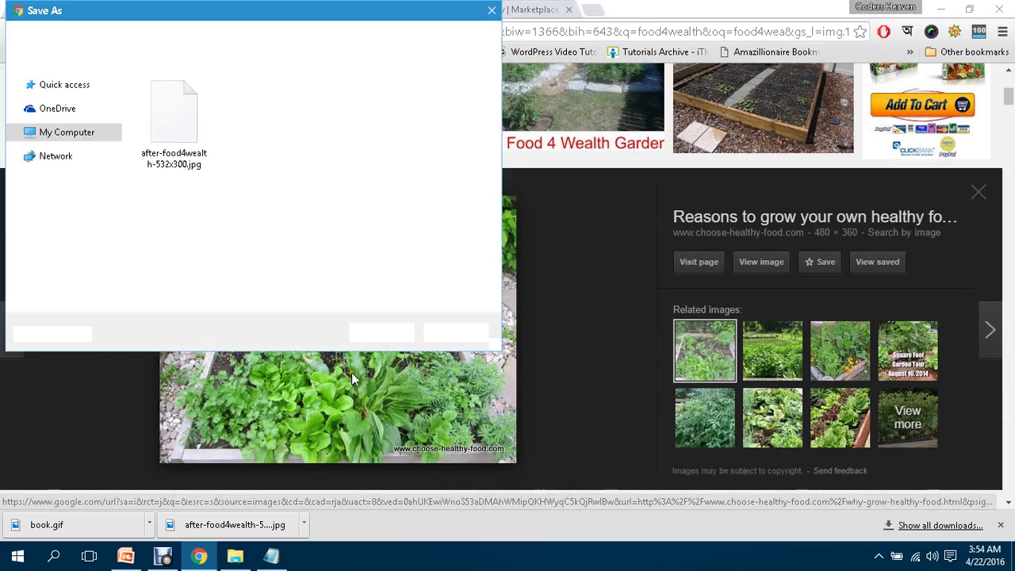
click(383, 332)
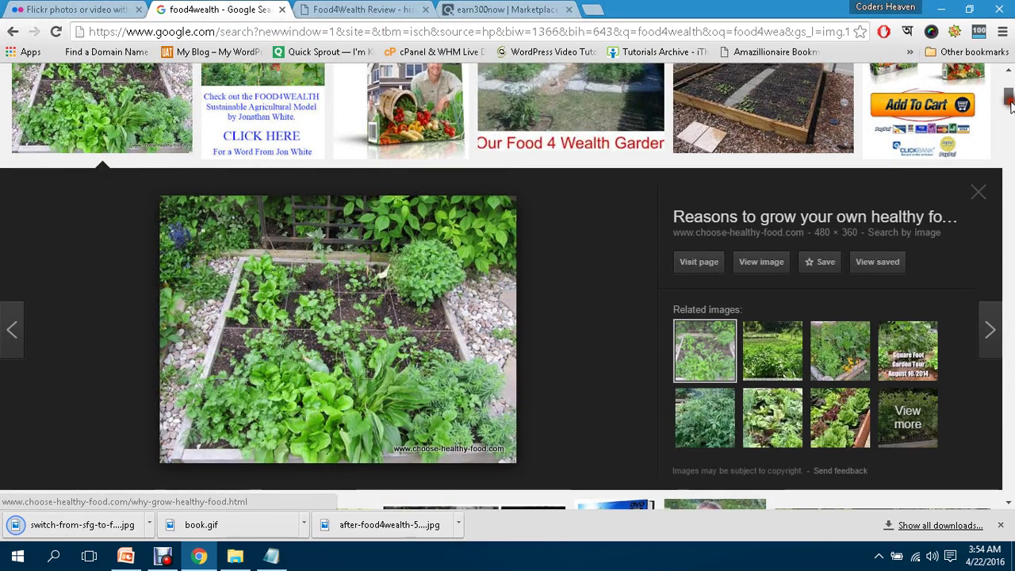
Try to save the 900 × 385 gardeninghorticulture.com image of the man holding a crate as productD-2.jpg.
drag(1011, 97, 1010, 116)
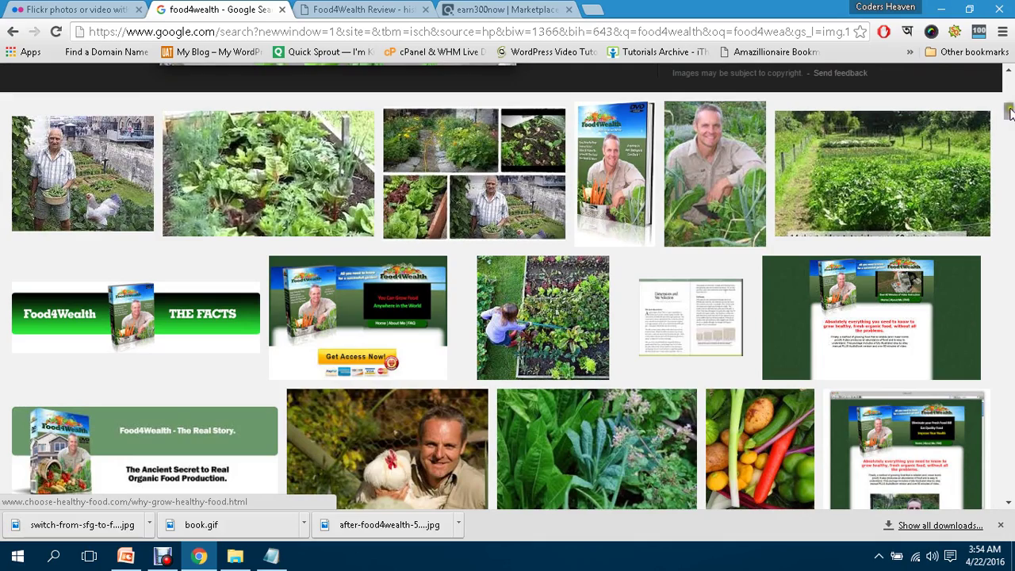
drag(1010, 113, 1010, 125)
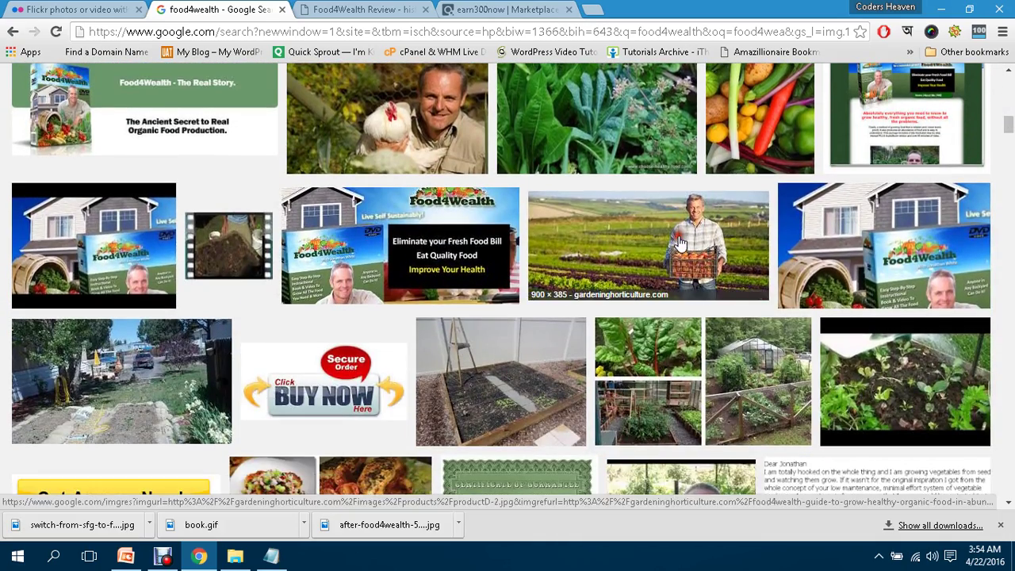
click(679, 242)
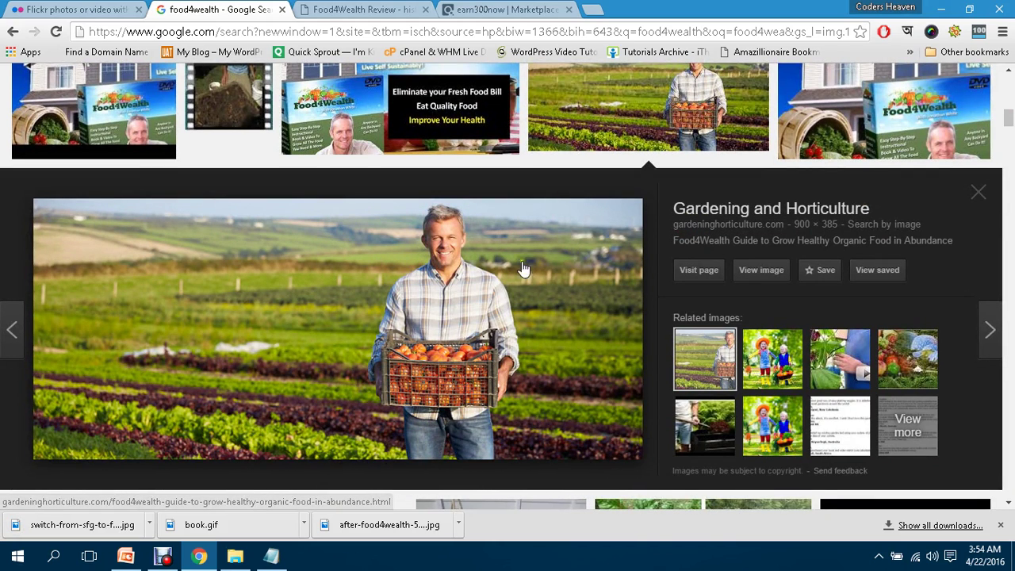
right_click(347, 272)
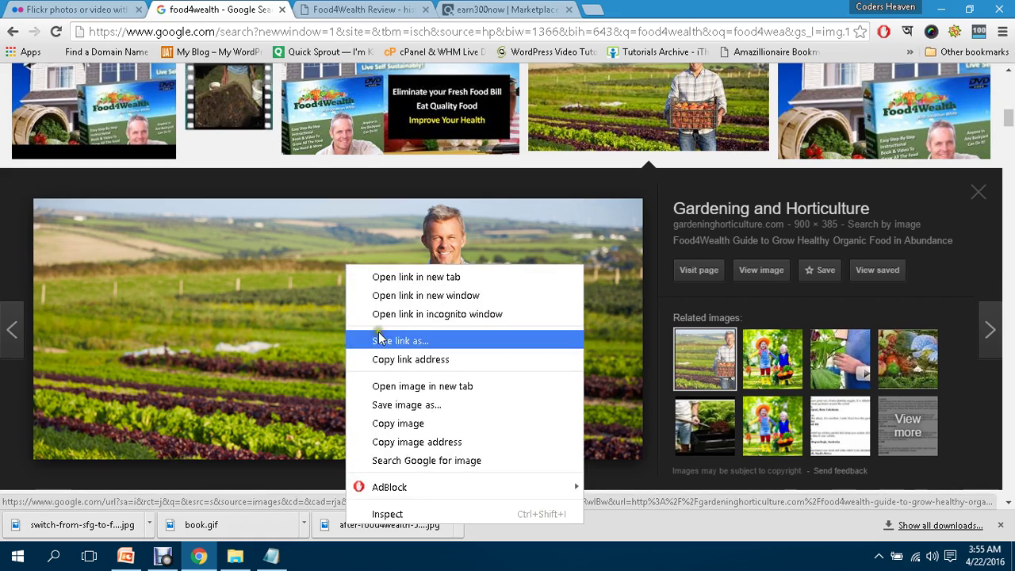
click(400, 403)
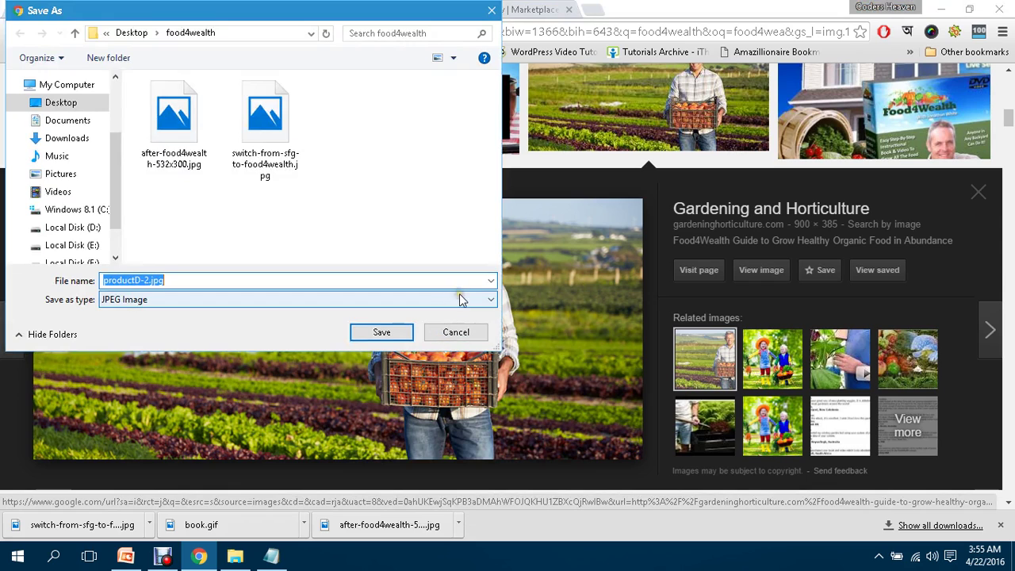
Open the source page of the Gardening and Horticulture image, look through it to the footer, and close it.
click(489, 252)
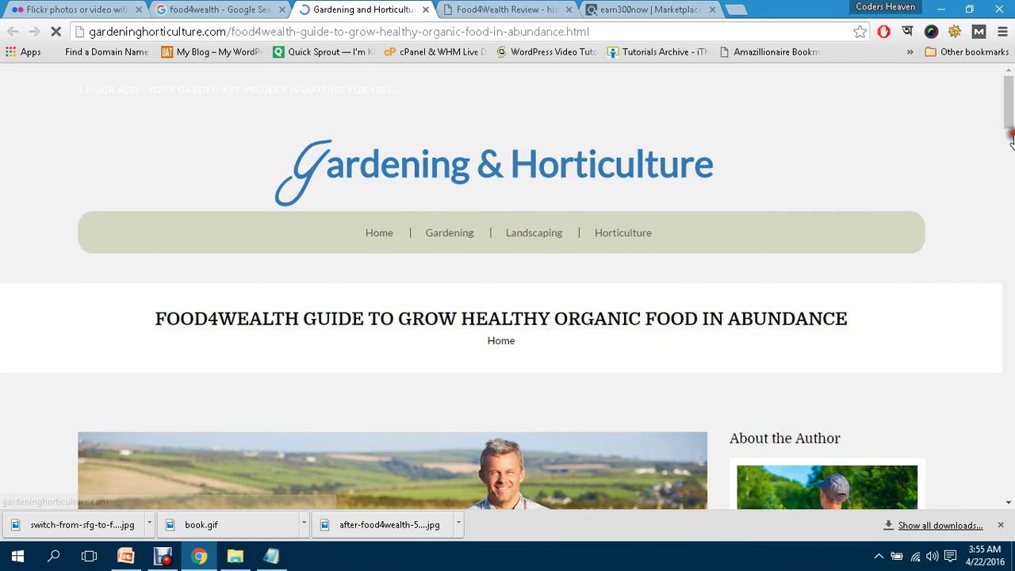
drag(1011, 138, 1011, 524)
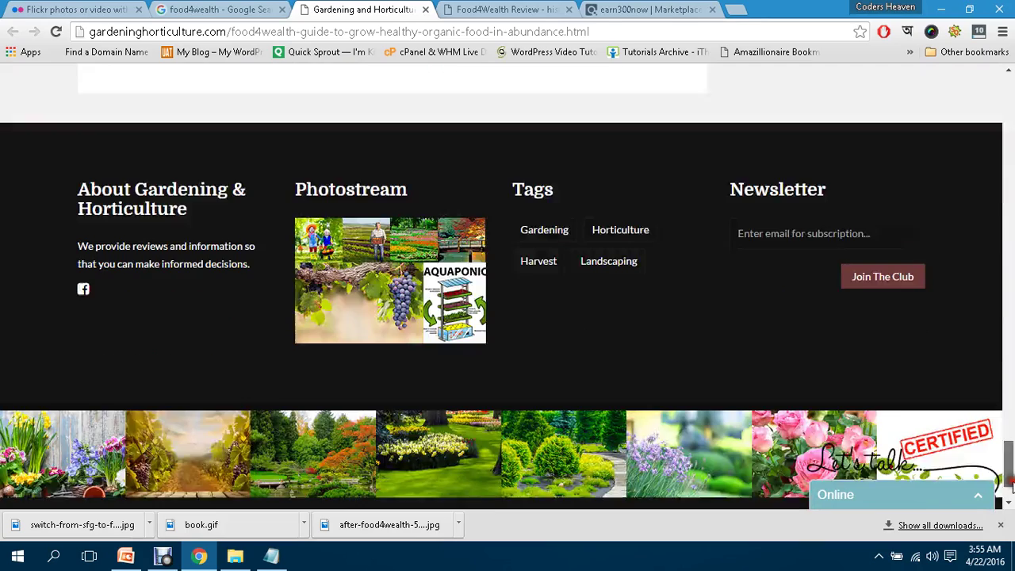
drag(1011, 488, 1011, 495)
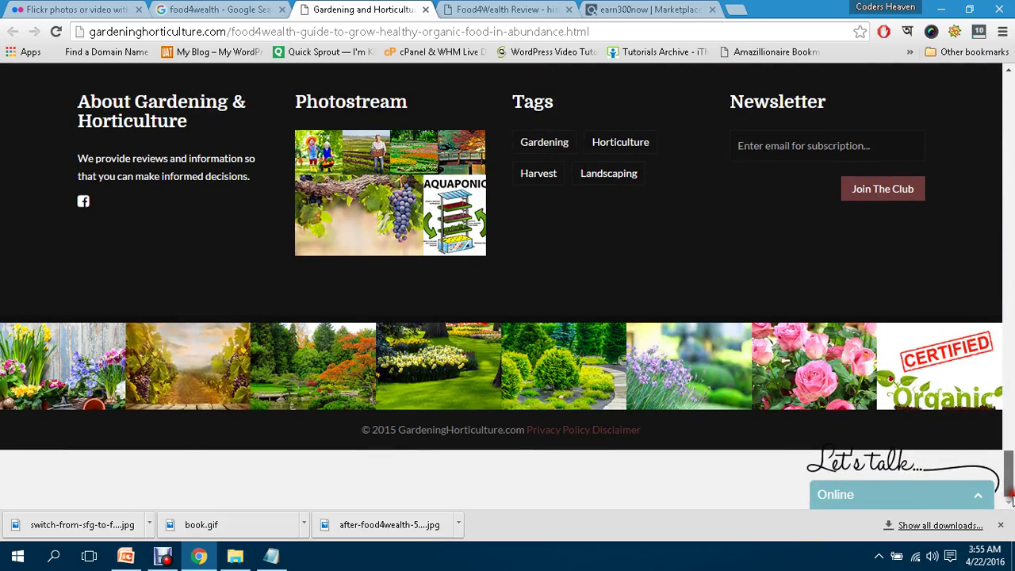
drag(1011, 496, 1011, 113)
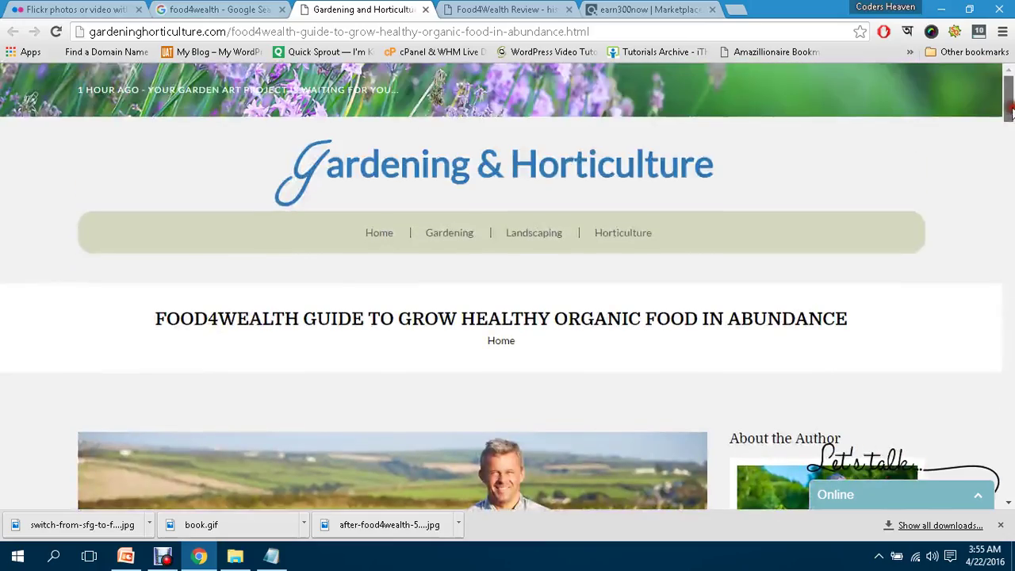
click(427, 9)
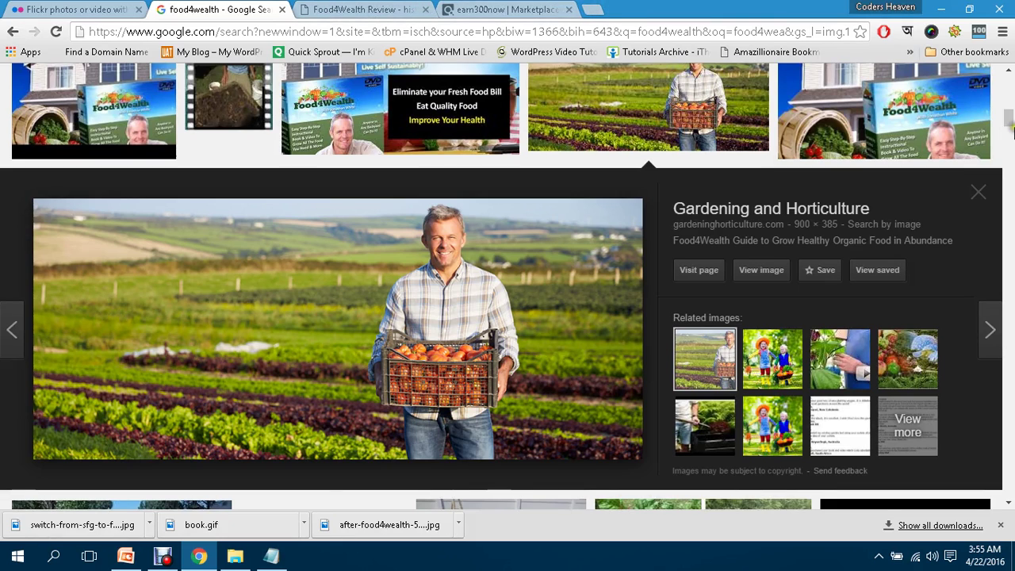
Open the source page of the 456 × 262 Food 4 Wealth F.A.Q. image and save the image as content-top_07.jpg in the food4wealth folder.
scroll(1011, 131, up, 2)
click(904, 204)
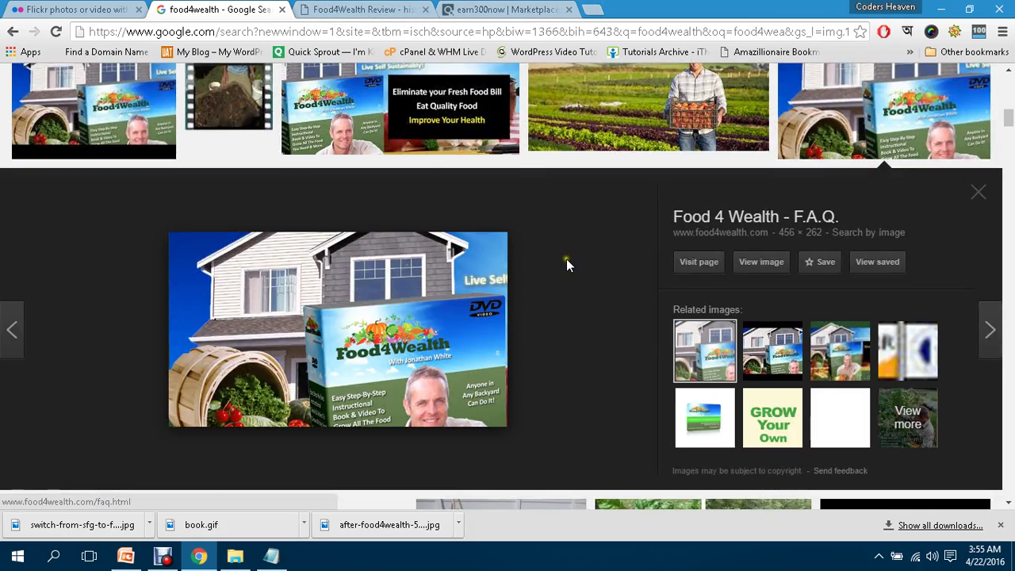
click(396, 294)
key(ctrl+shift+Tab)
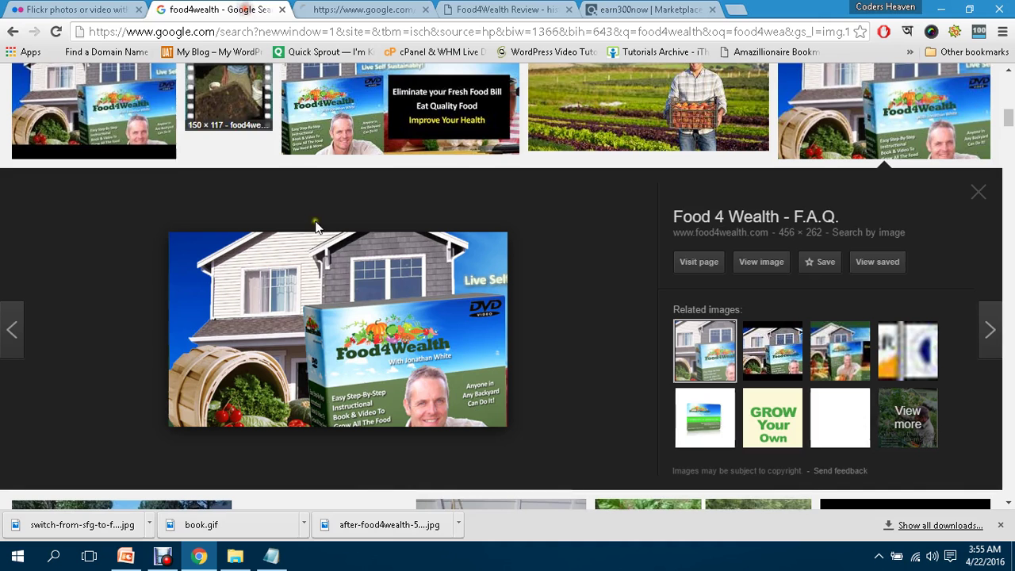
right_click(314, 262)
click(388, 426)
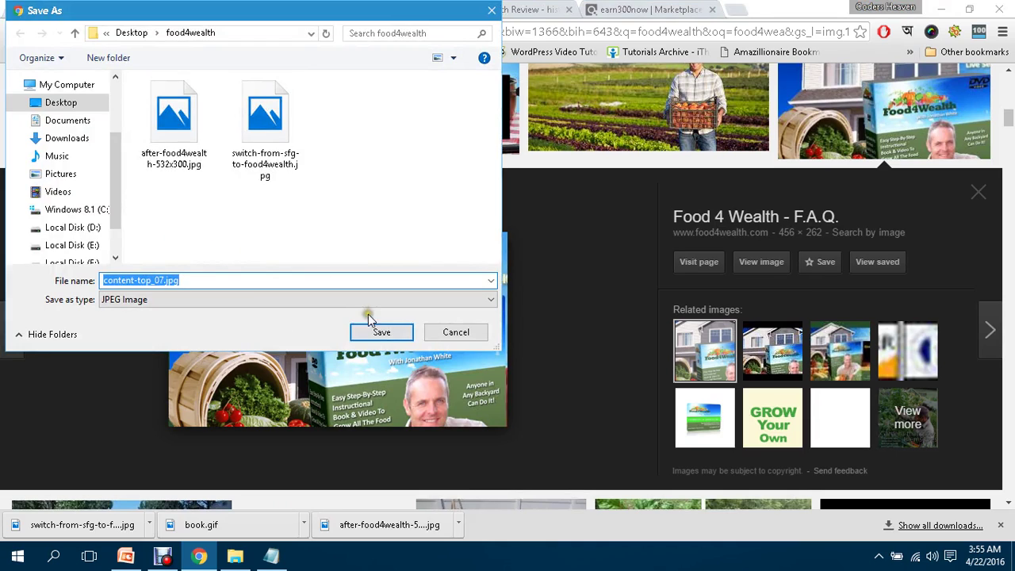
click(374, 331)
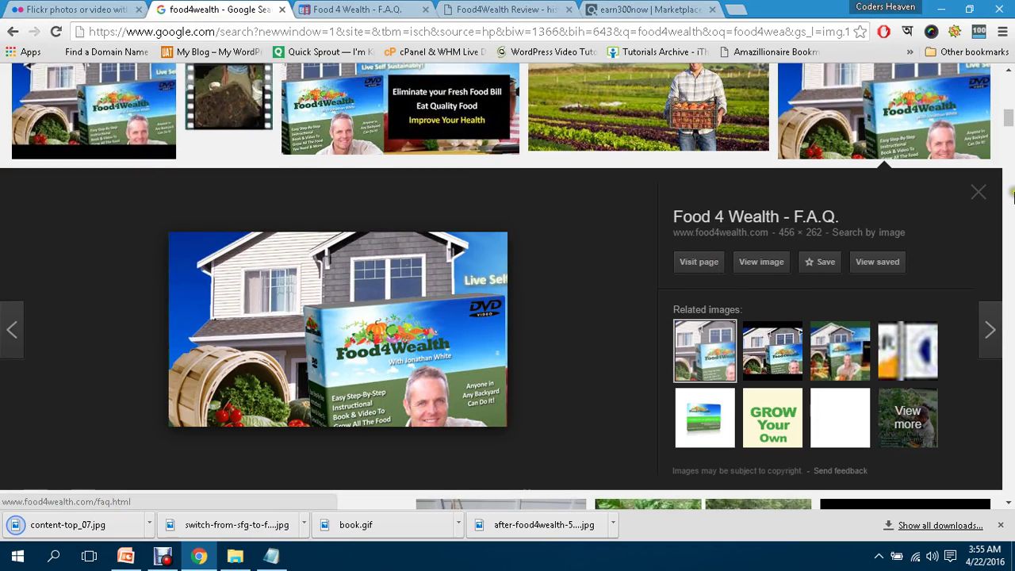
drag(1009, 127, 1008, 79)
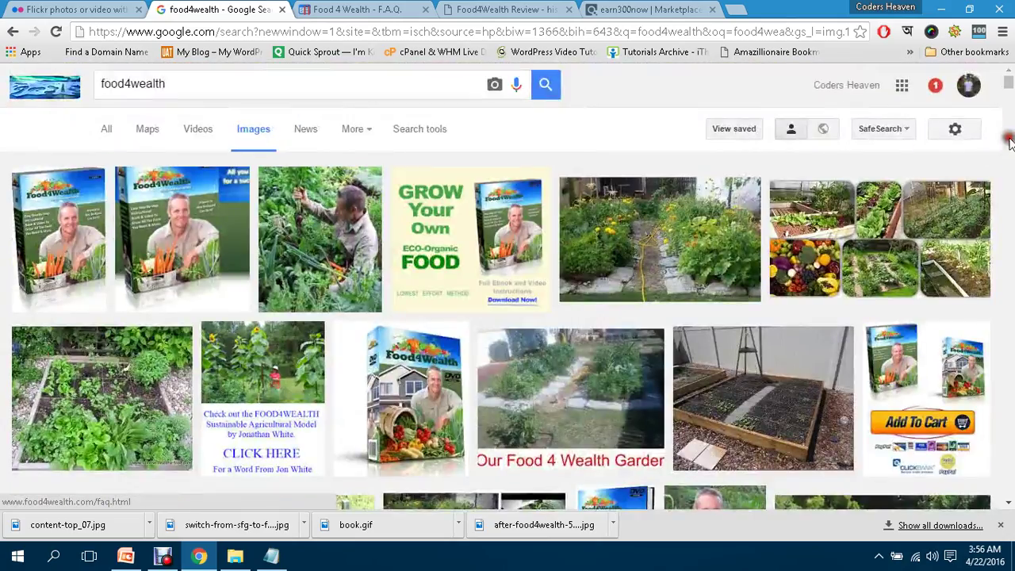
click(400, 9)
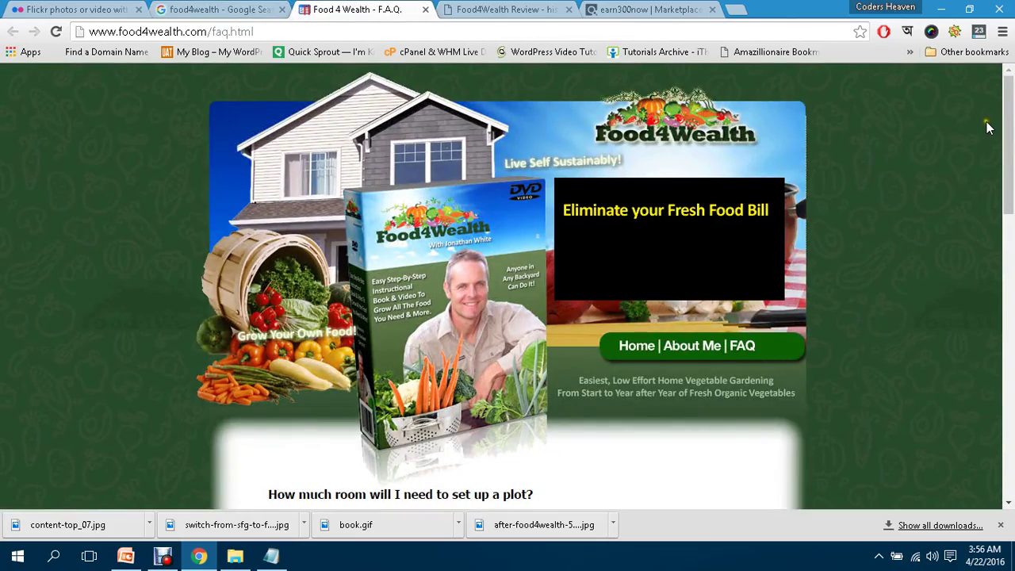
drag(1011, 95, 1011, 74)
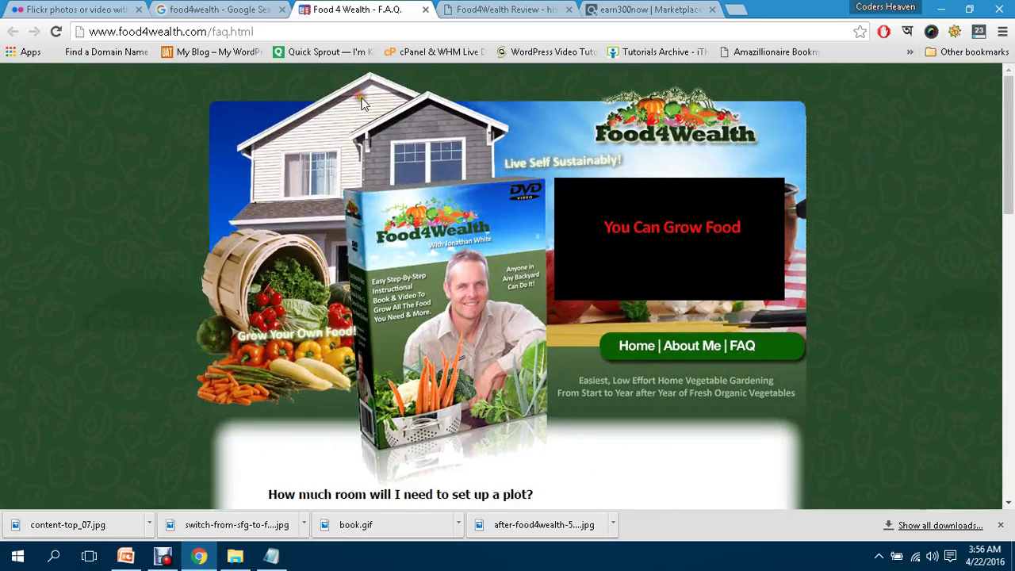
drag(207, 32, 373, 30)
key(BackSpace)
key(Return)
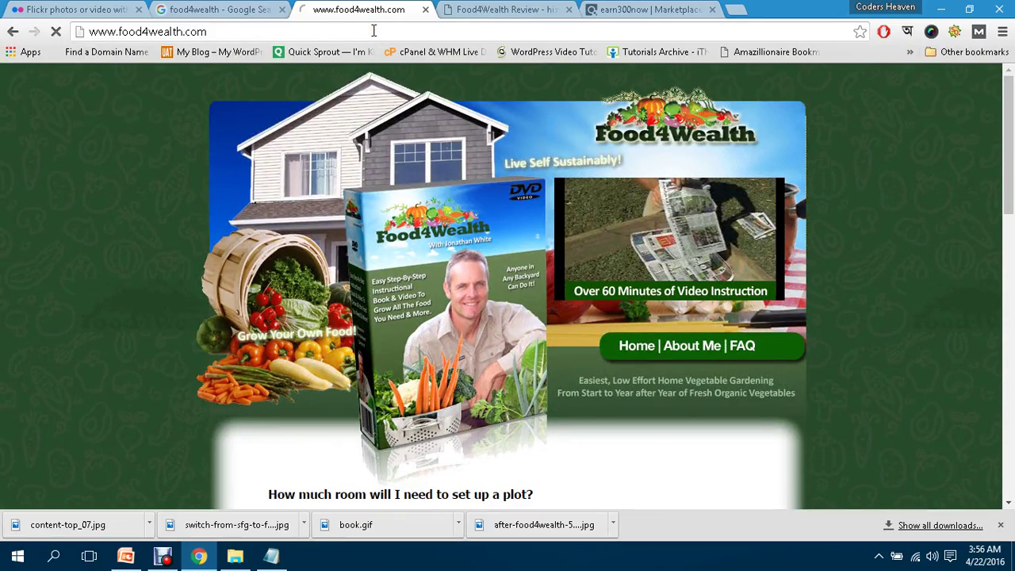
key(ctrl+shift+Tab)
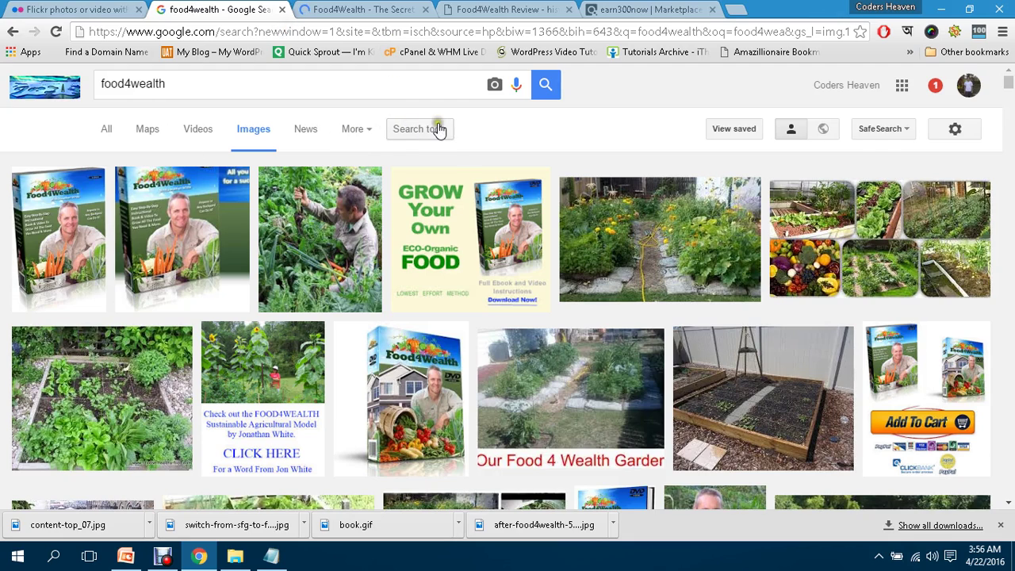
Bring up the food4wealth.com home page and show its header section with the product box and video.
key(ctrl+Tab)
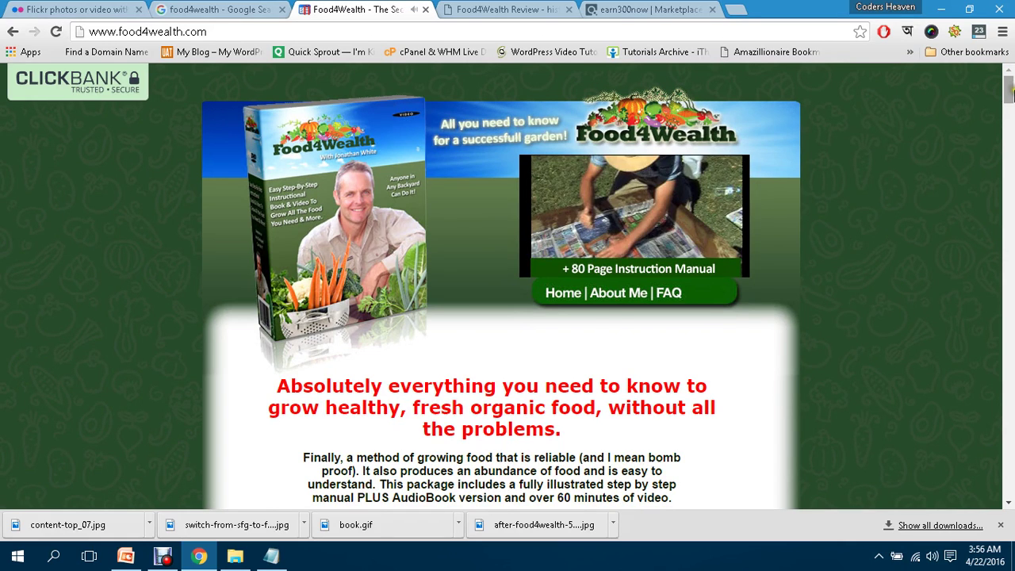
drag(1009, 92, 1010, 115)
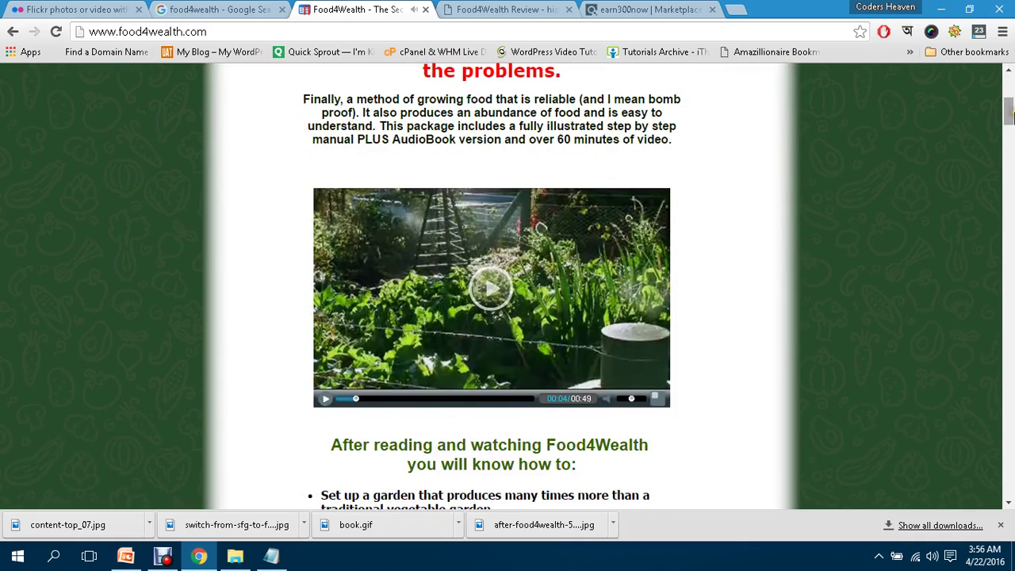
scroll(1010, 116, up, 5)
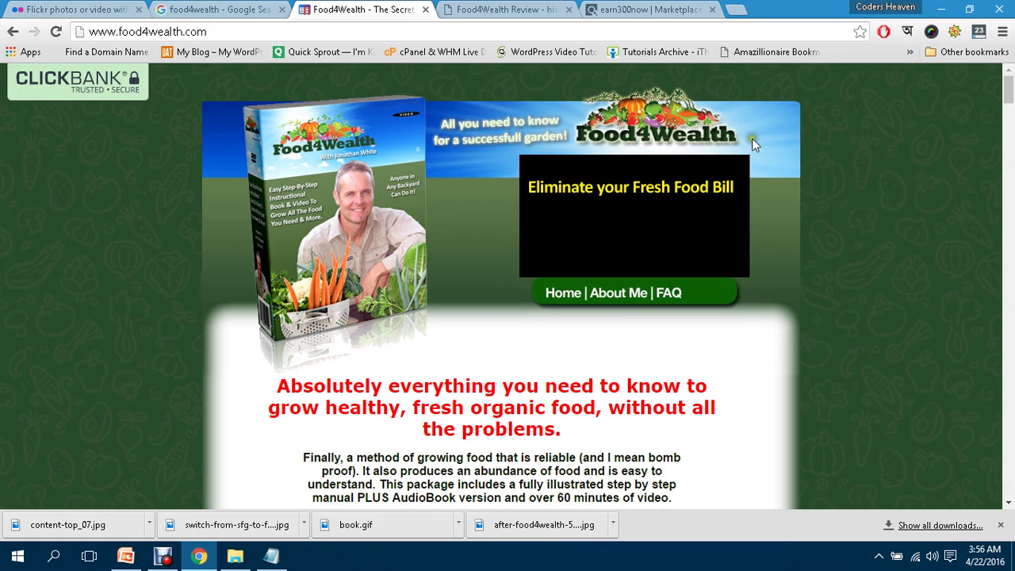
Open Paint, paste the captured food4wealth.com home page into a new image and activate the selection tool for its header.
click(57, 557)
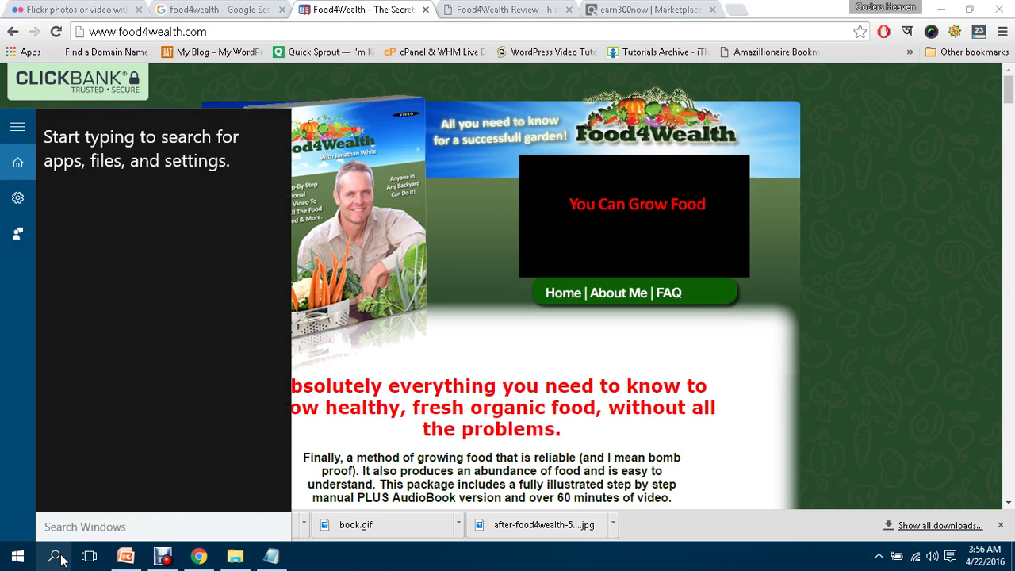
text(paint)
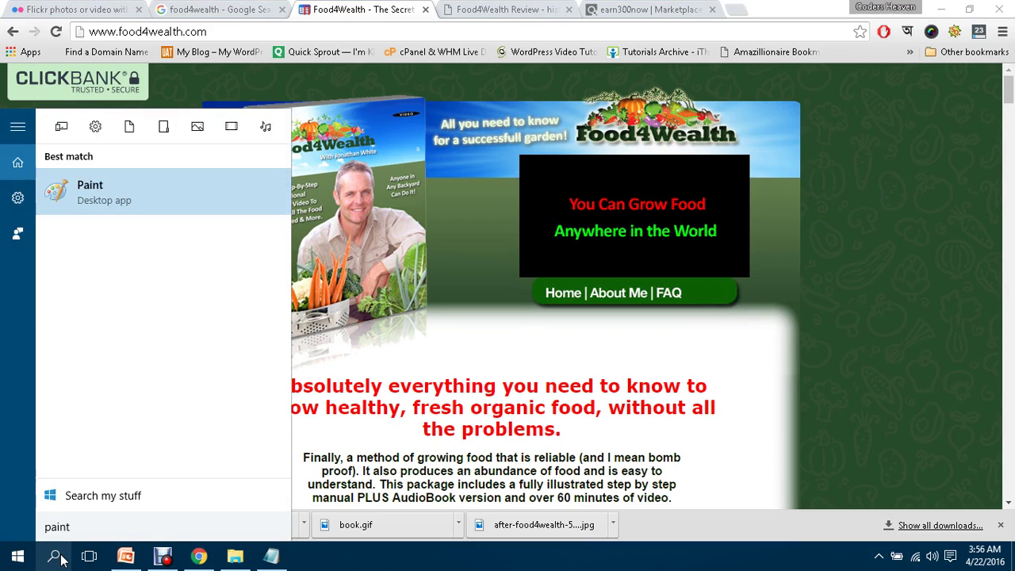
key(Return)
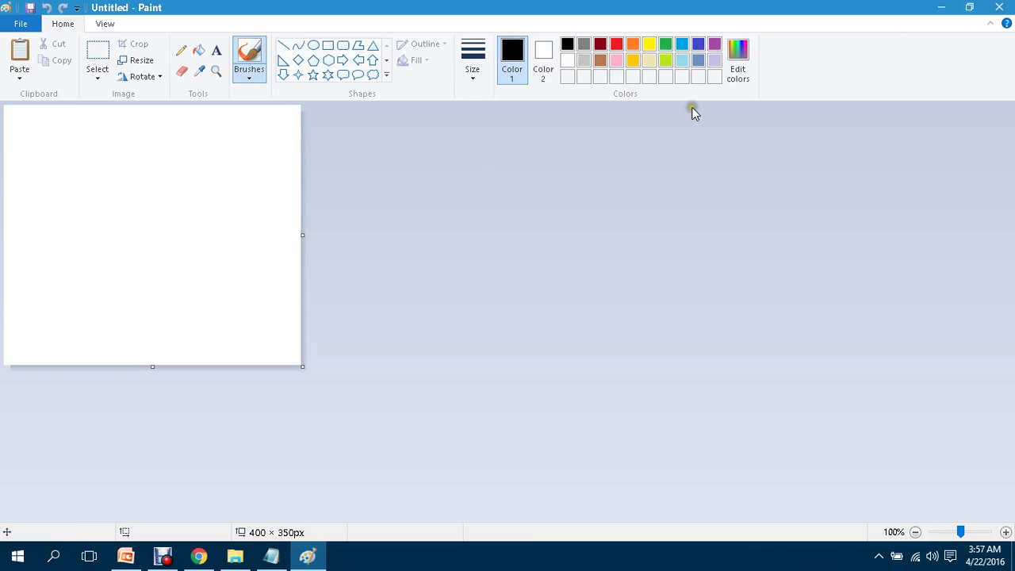
click(20, 50)
scroll(1011, 202, down, 2)
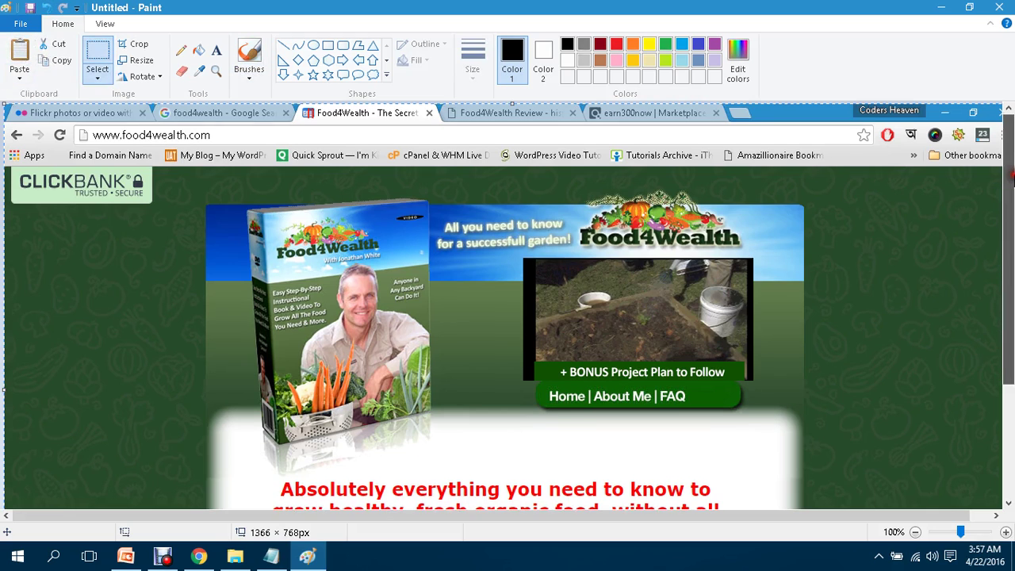
scroll(1011, 202, down, 1)
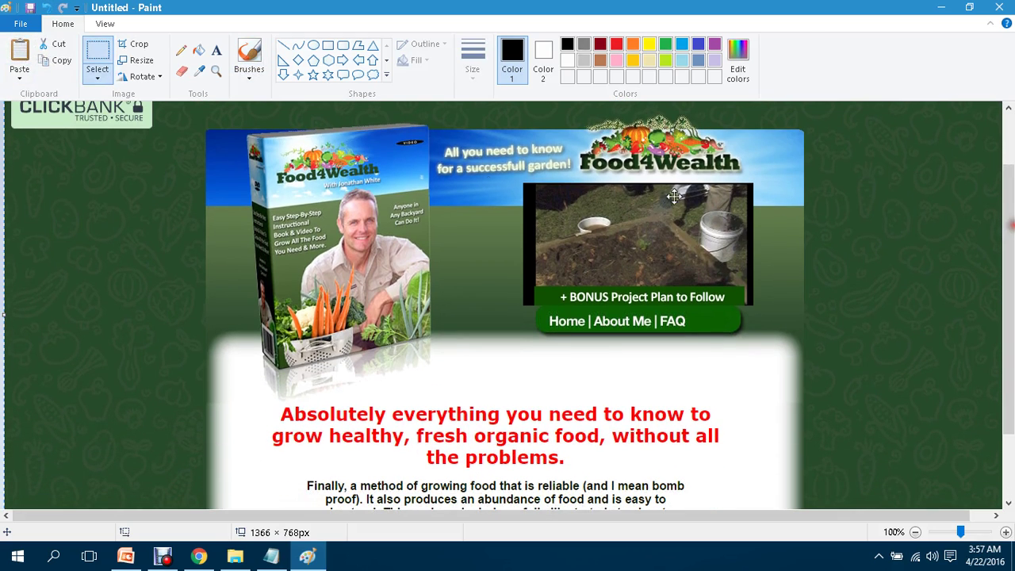
click(98, 52)
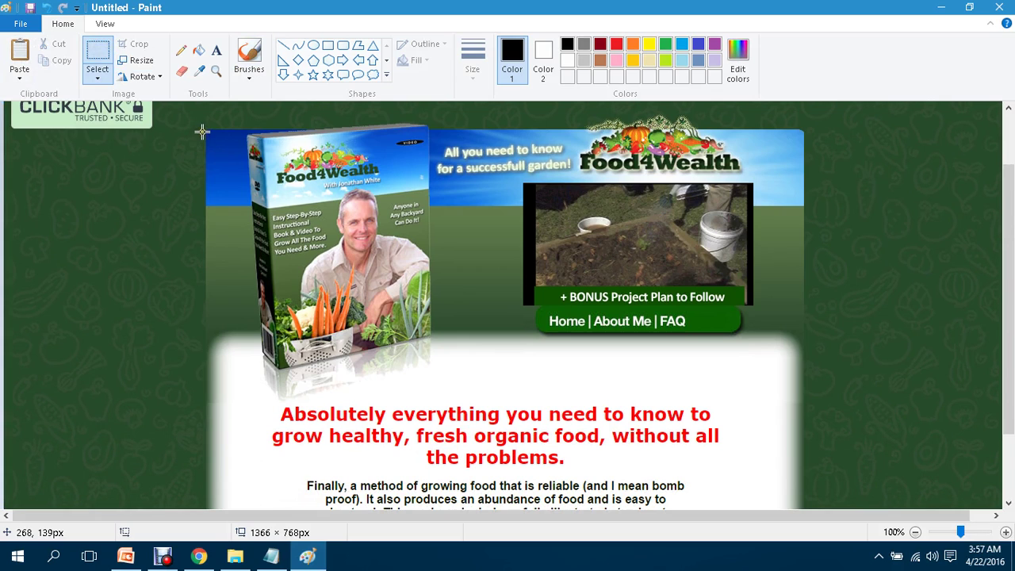
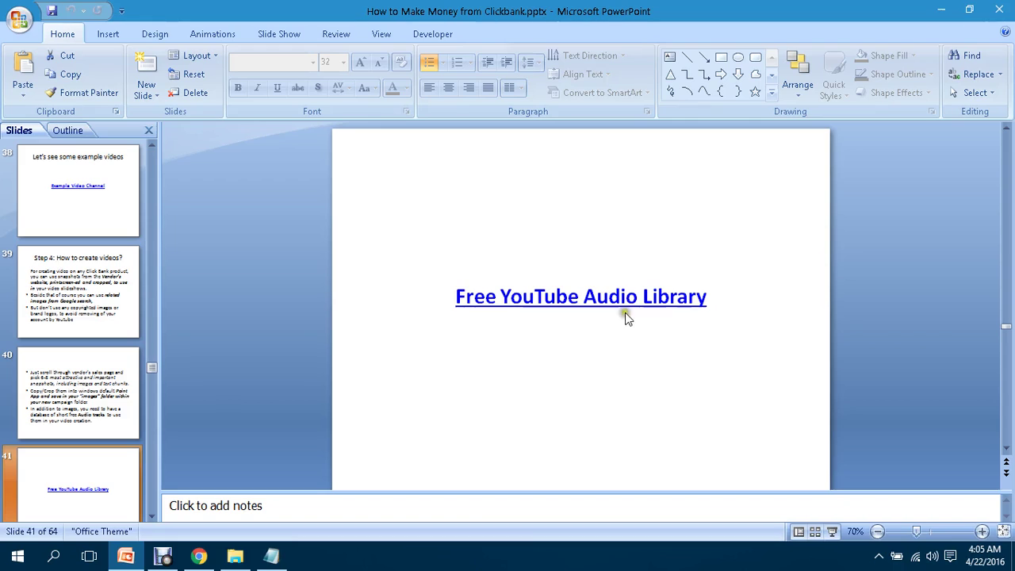
Copy the link address of the Free YouTube Audio Library text in the PowerPoint presentation, leaving the hyperlink itself unedited.
click(546, 301)
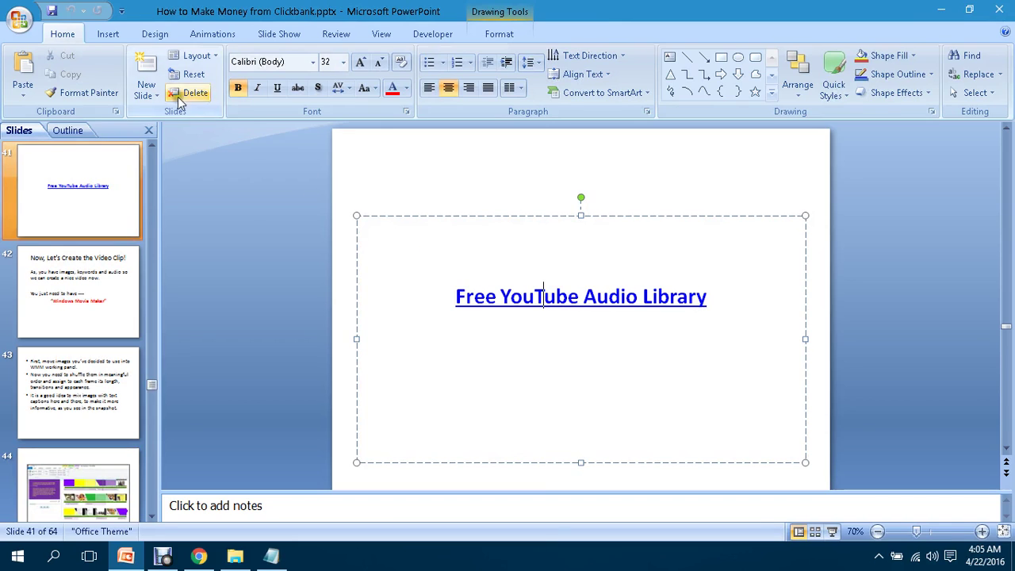
click(108, 34)
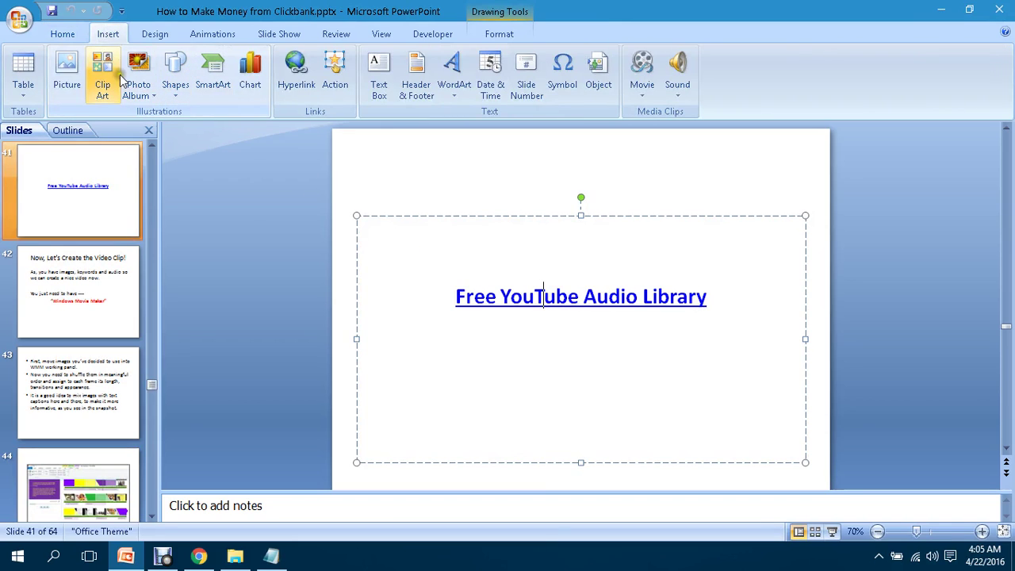
click(296, 71)
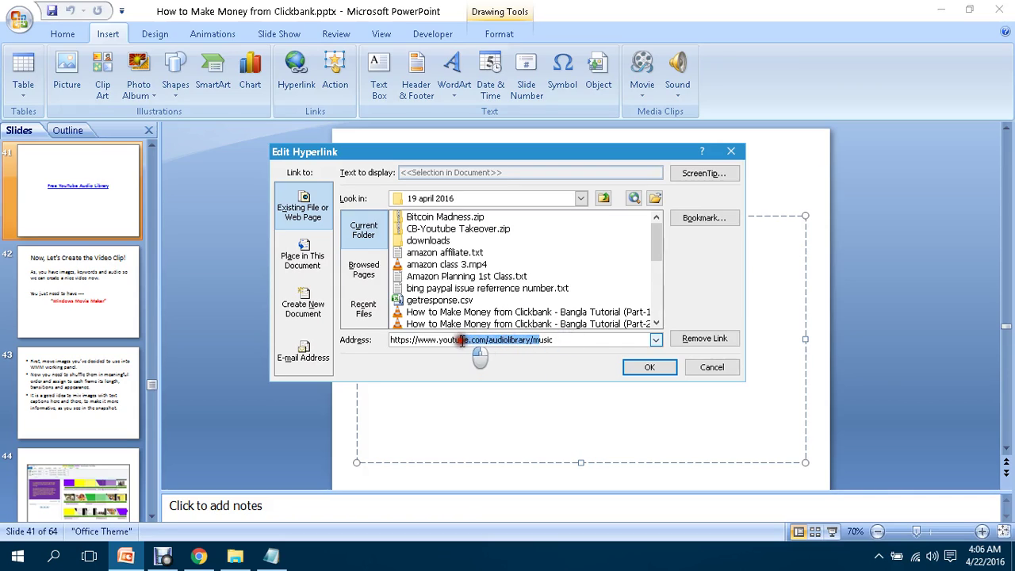
drag(575, 341, 392, 340)
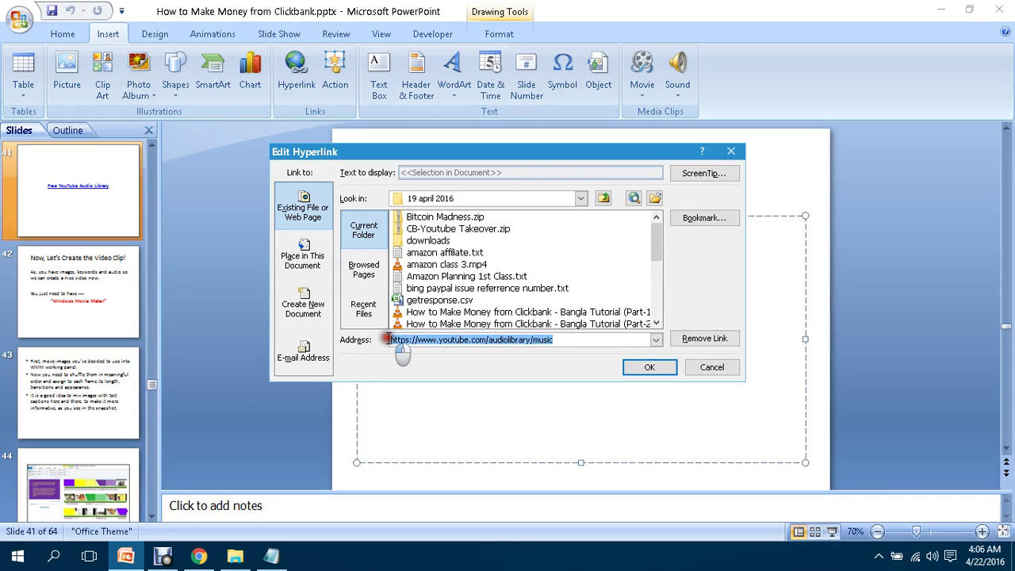
right_click(420, 341)
click(458, 370)
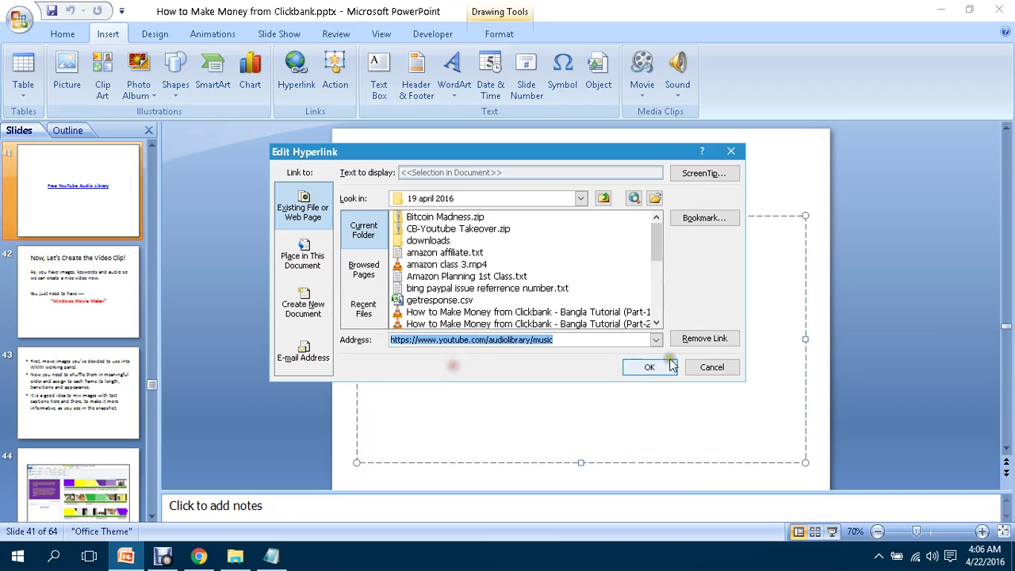
click(712, 367)
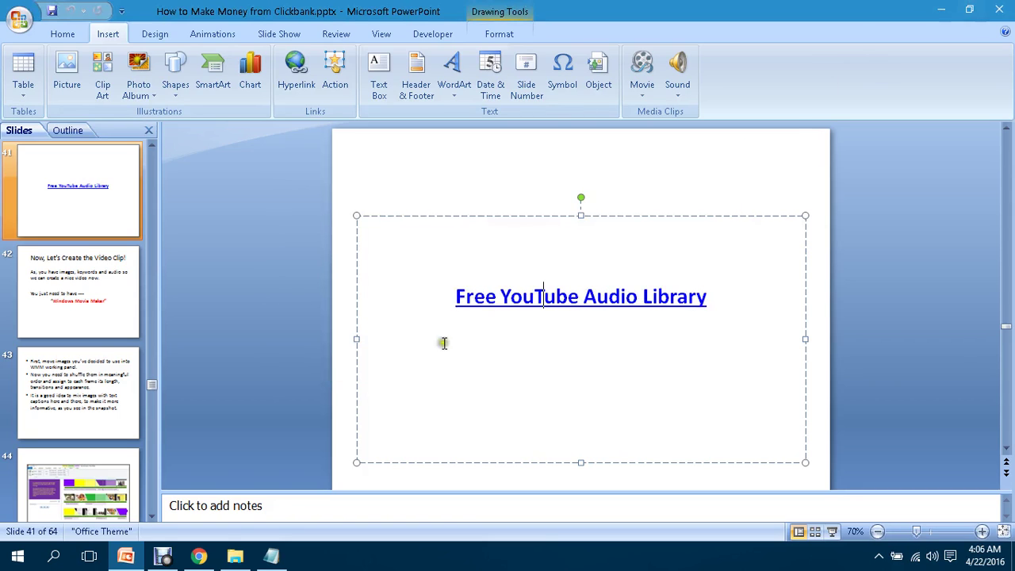
Switch to Chrome and load the copied YouTube Audio Library address in place of the food4wealth.com page.
click(199, 556)
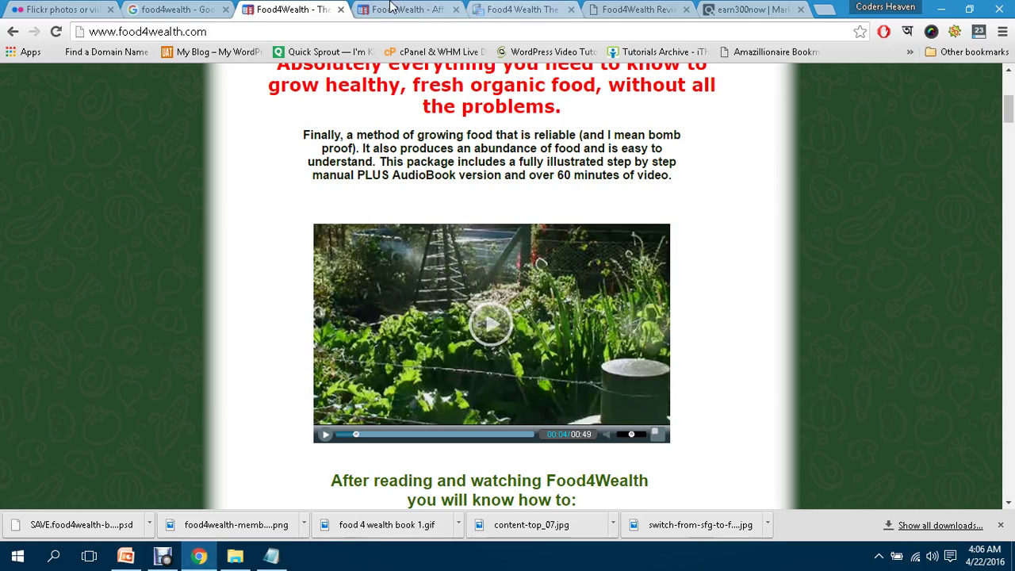
right_click(328, 27)
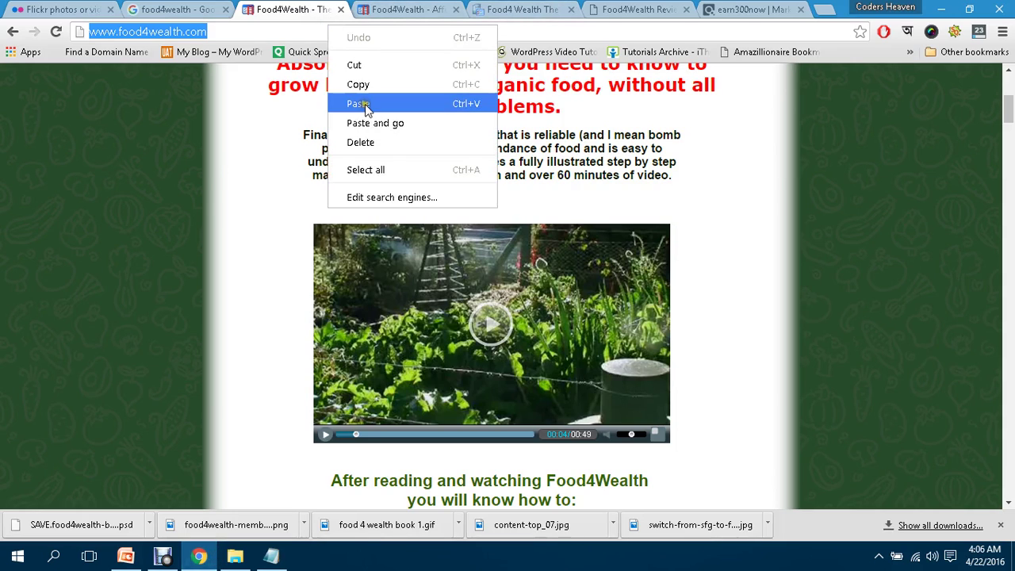
click(390, 127)
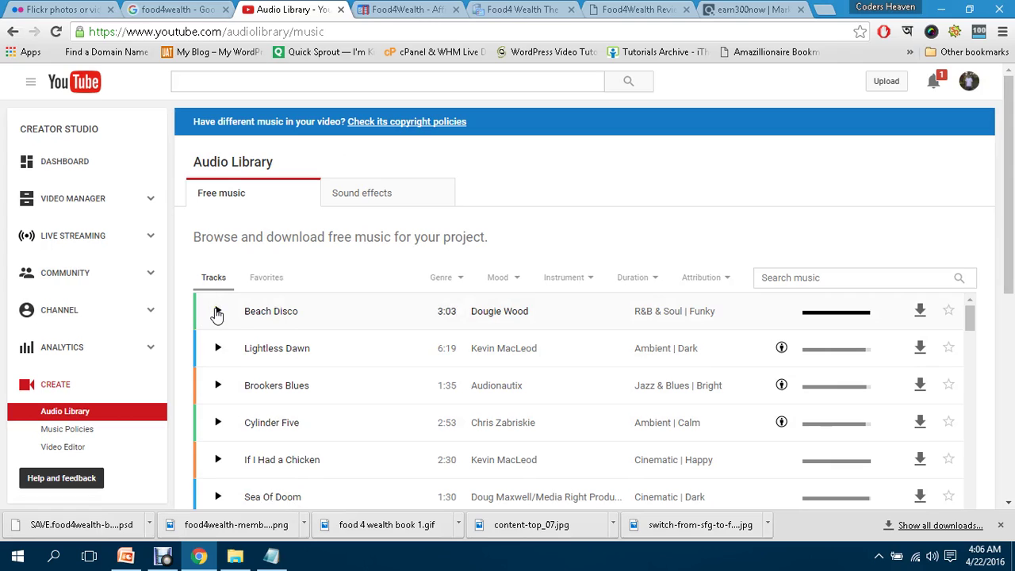
Review the files collected in the food4wealth folder in File Explorer and return to the YouTube Audio Library in Chrome.
mouse_move(279, 561)
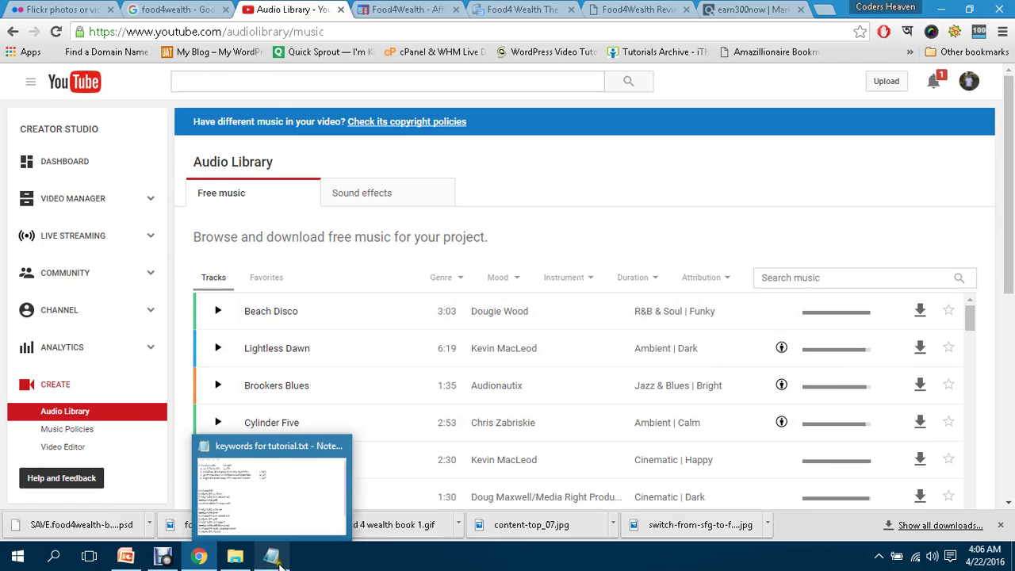
click(237, 561)
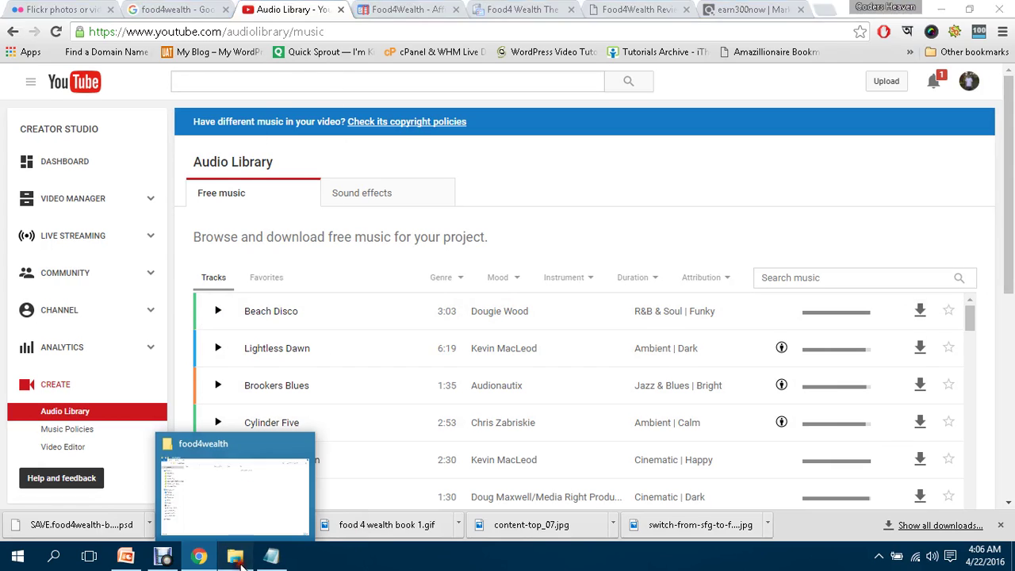
click(302, 397)
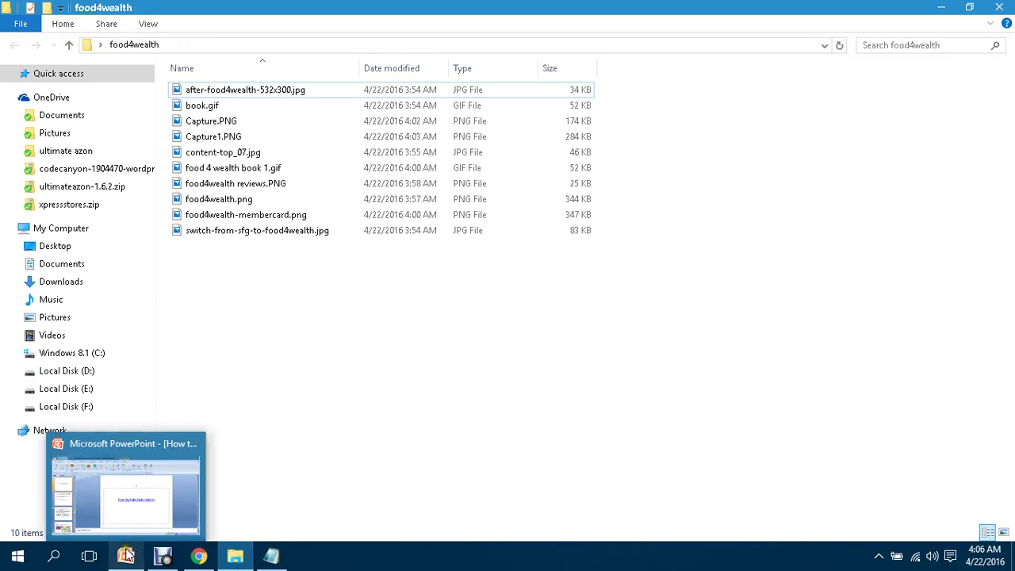
click(199, 557)
mouse_move(182, 523)
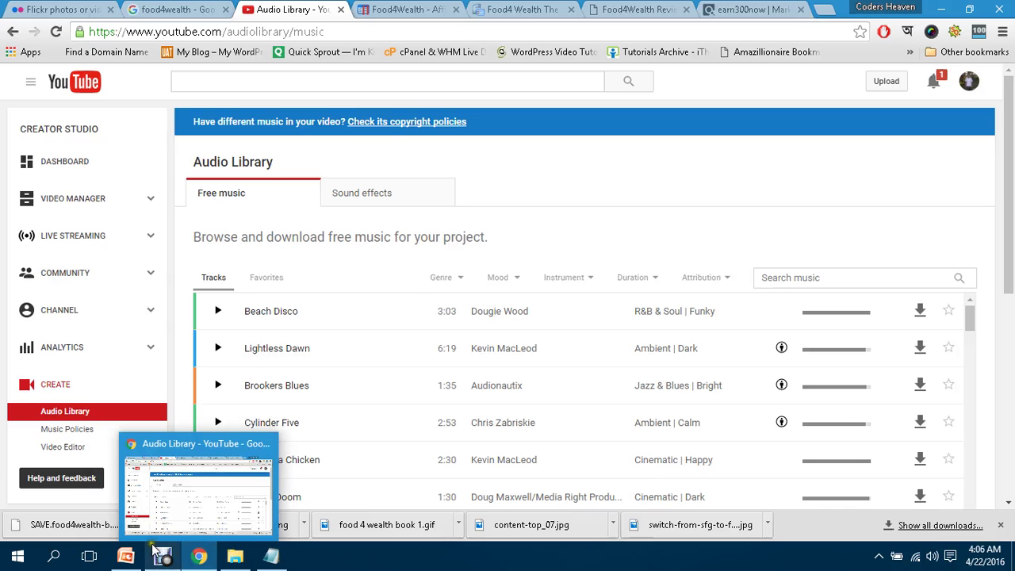
Switch to the PowerPoint presentation and review slides 41 to 44 on creating the video clip, ending on slide 42.
click(125, 558)
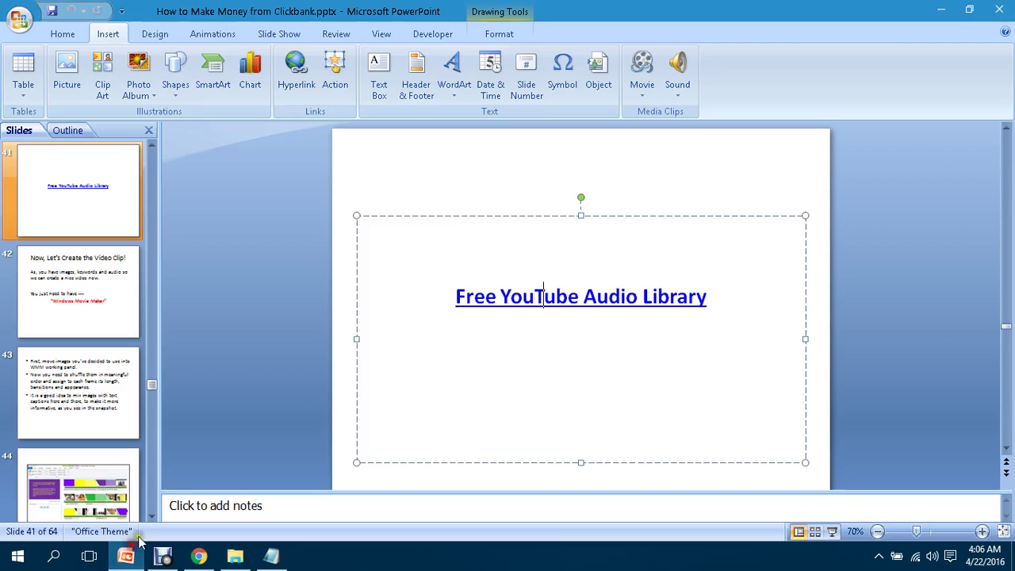
click(103, 476)
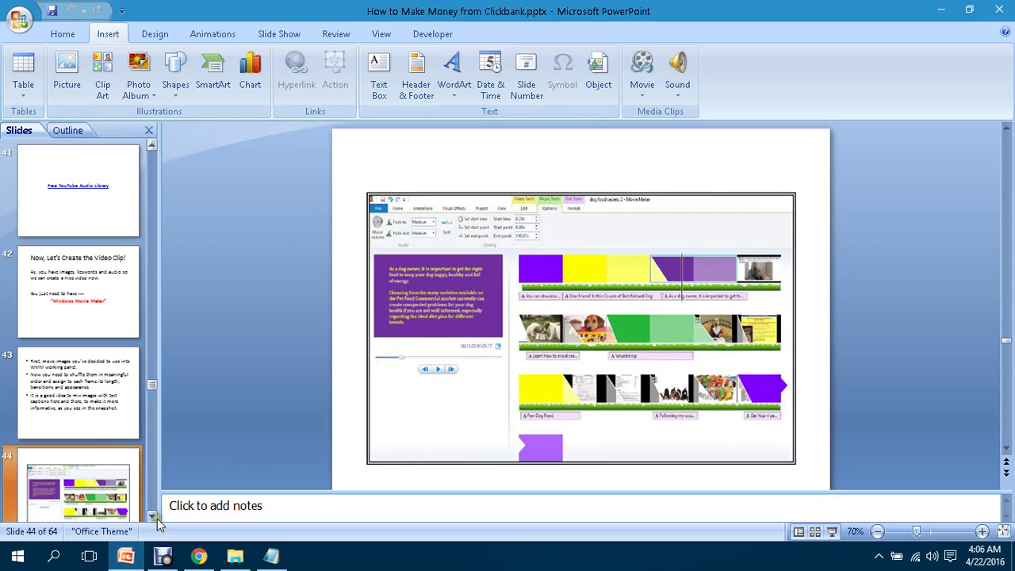
click(99, 400)
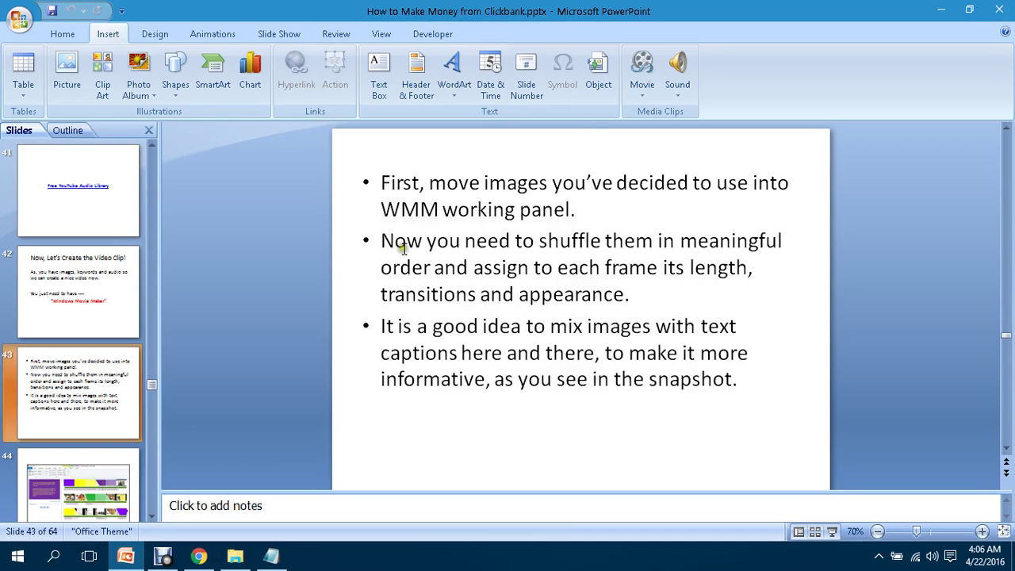
click(64, 270)
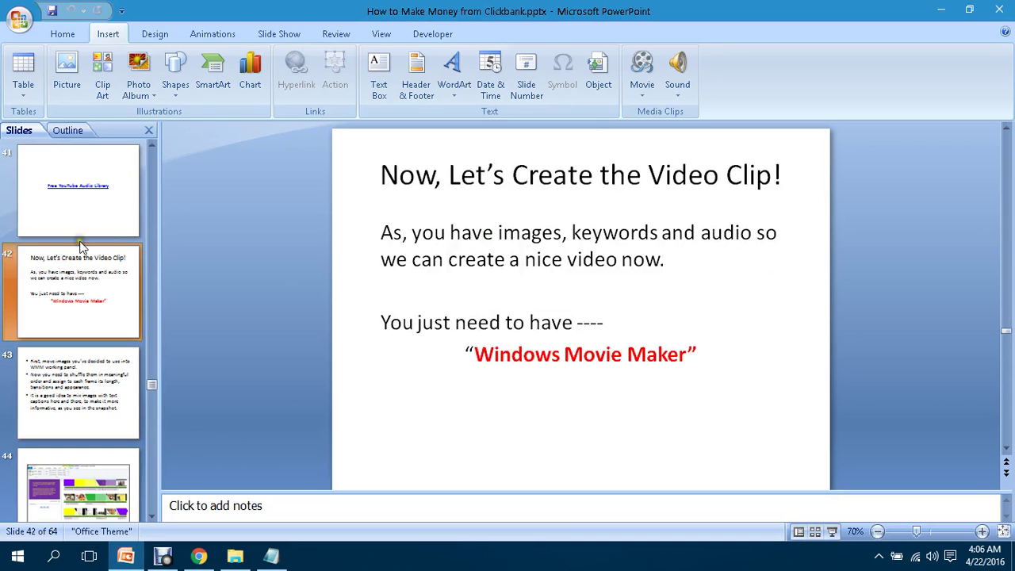
click(101, 168)
click(133, 270)
Check the Windows Movie Maker text on slide 42 for a hyperlink address and close the hyperlink settings without adding one.
click(556, 356)
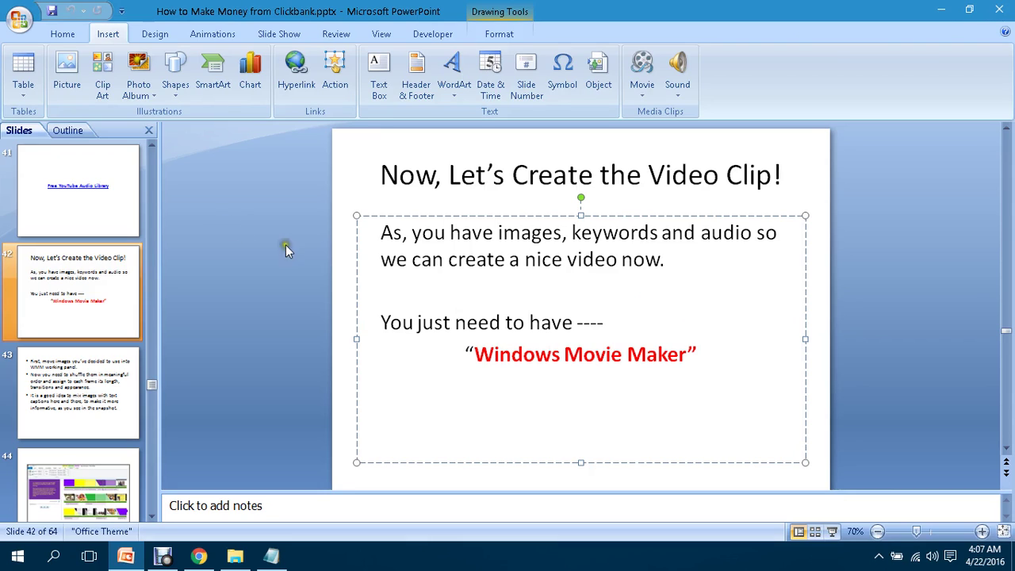
click(284, 83)
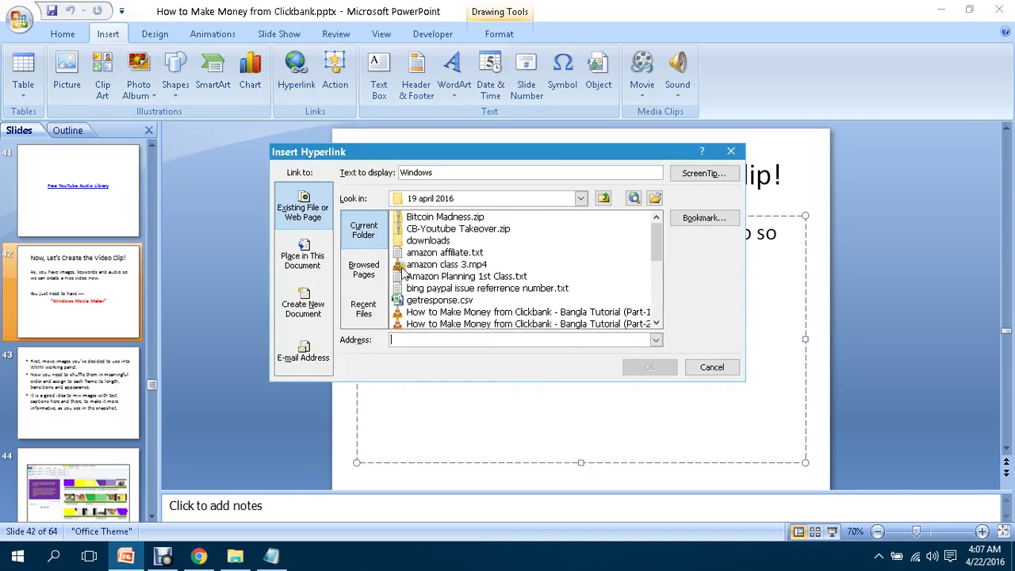
click(730, 150)
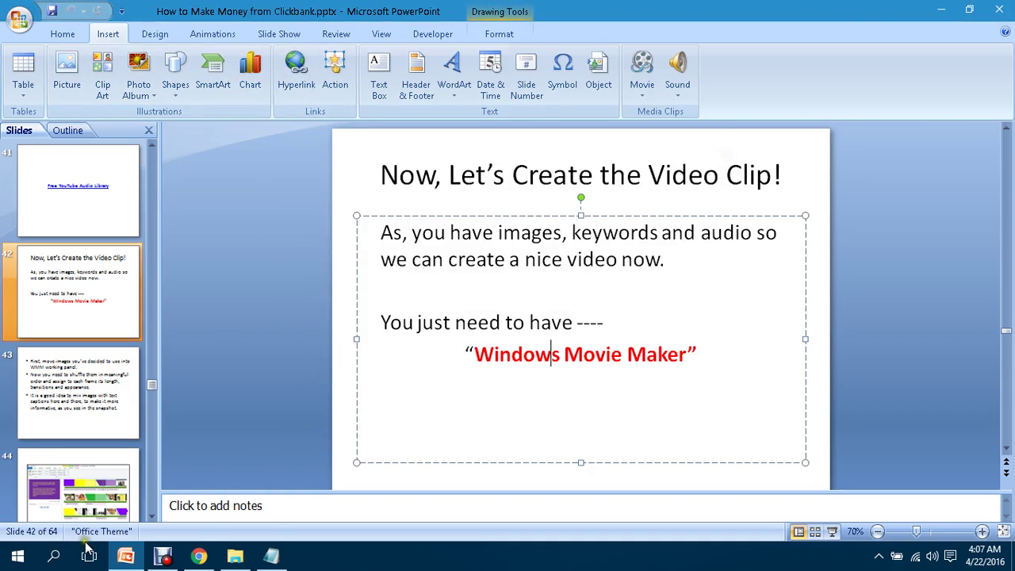
Switch to Chrome, open google.com in a new tab and search for "windows movie maker".
click(196, 557)
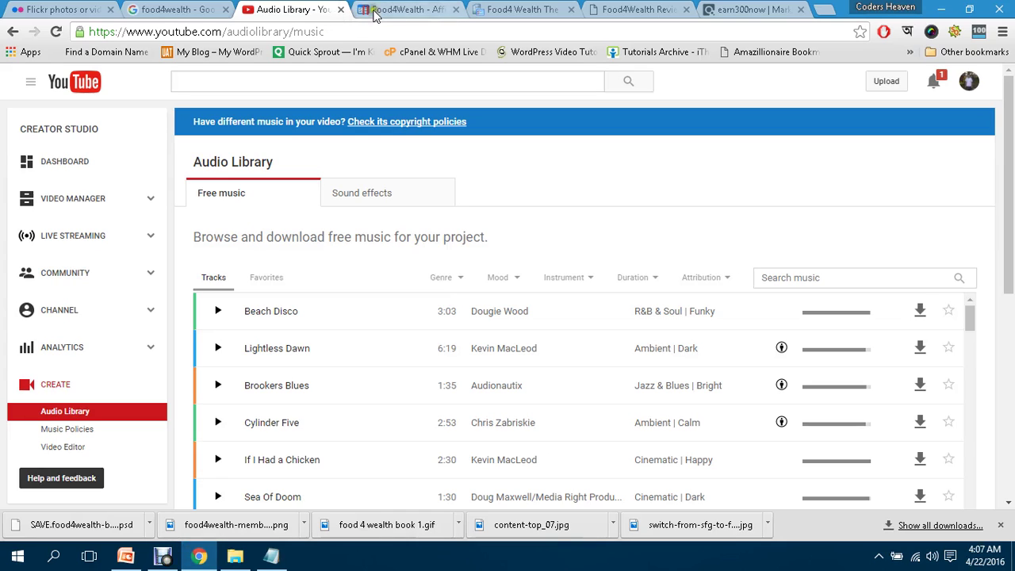
click(825, 9)
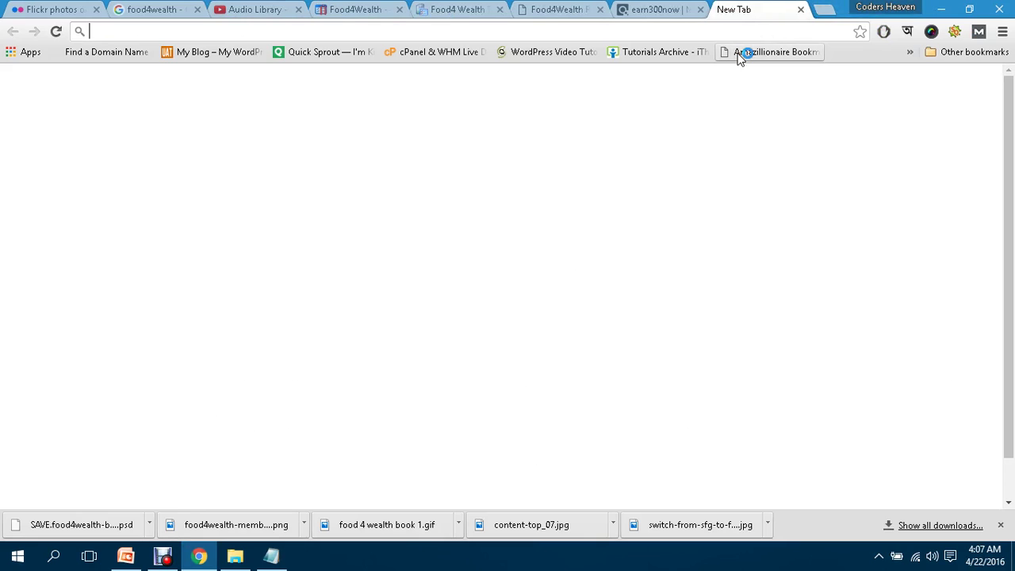
text(google.com)
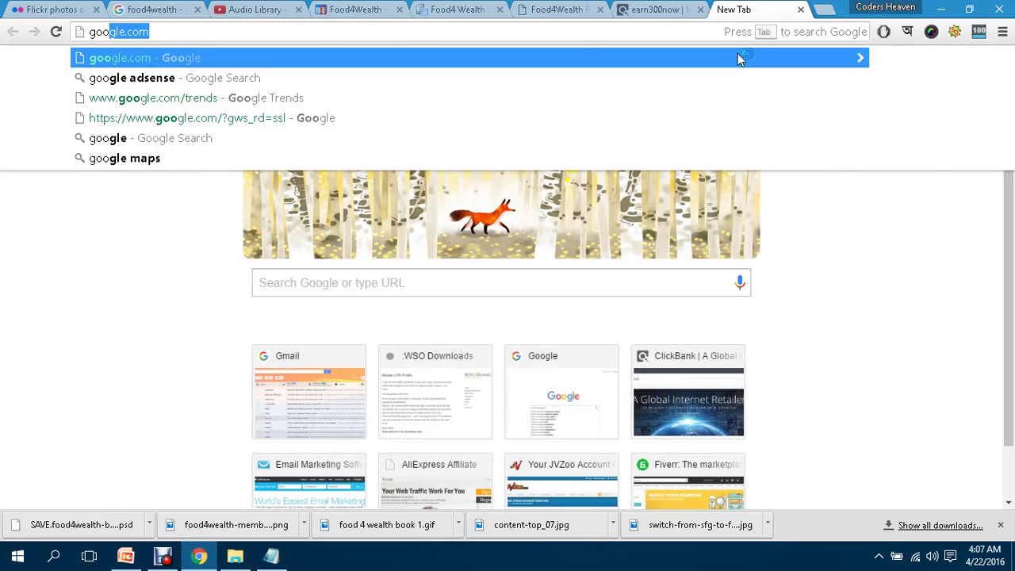
key(Return)
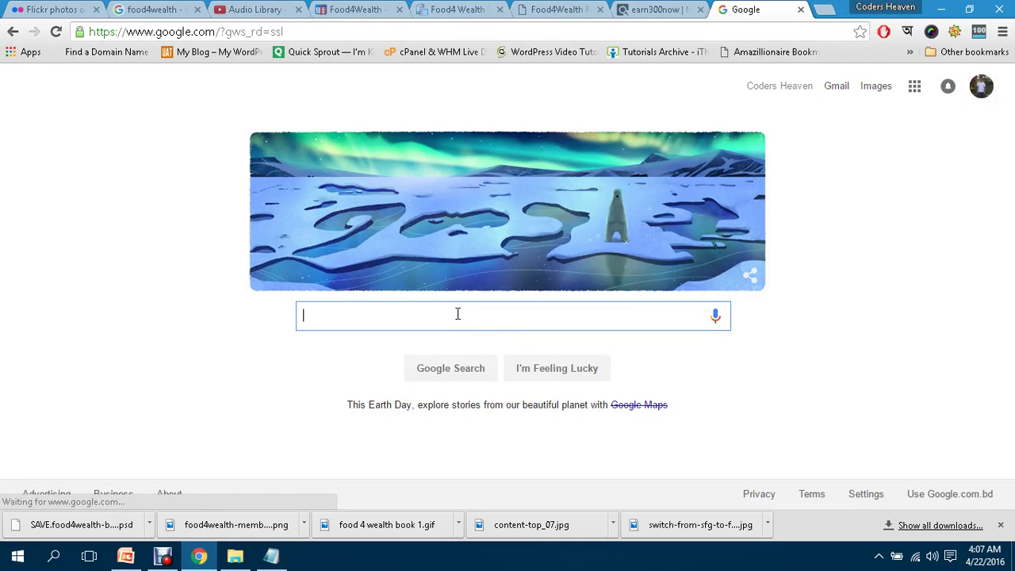
text(windows)
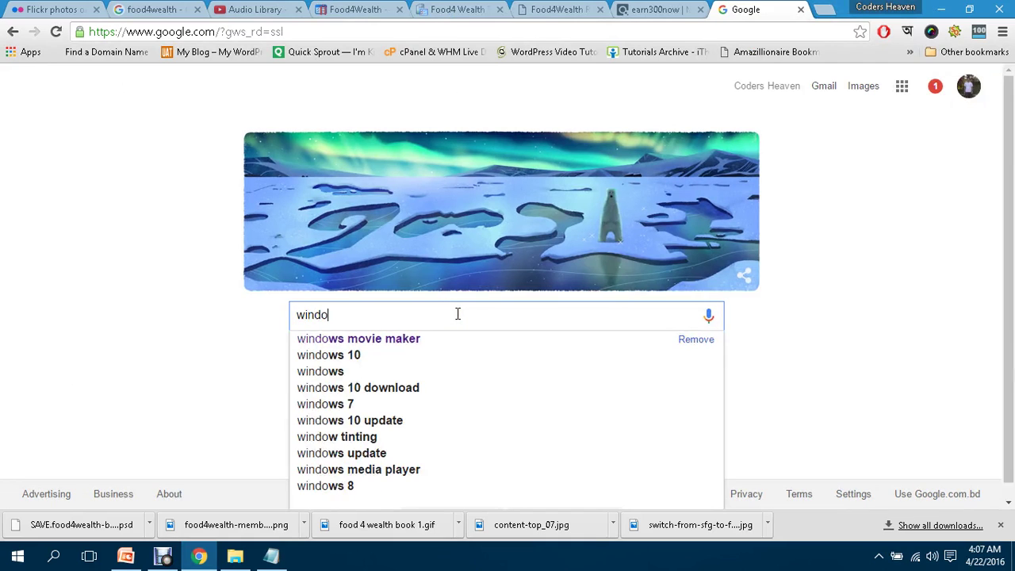
click(394, 339)
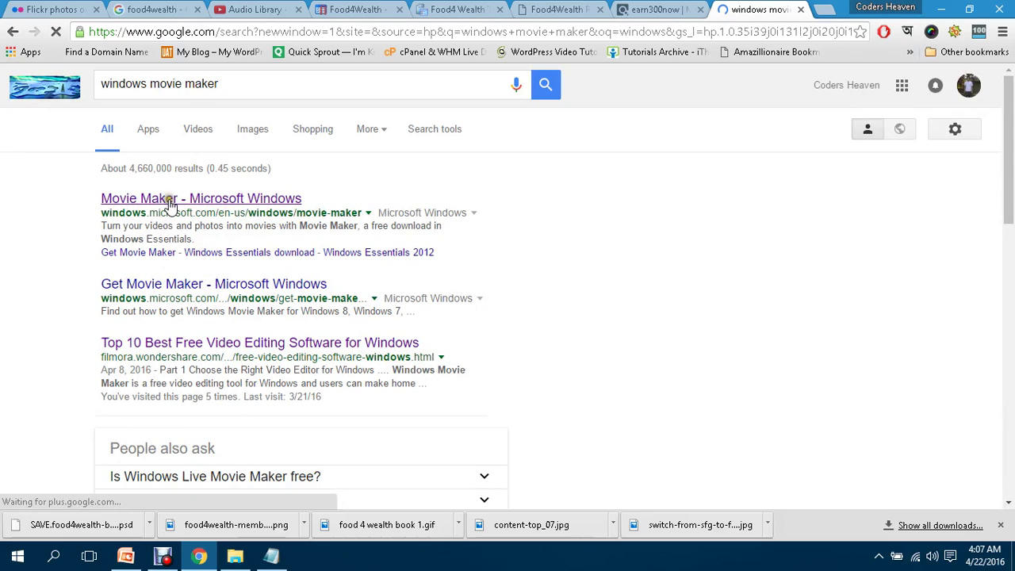
View the Microsoft Windows Movie Maker download page from the search results and close its tab.
click(231, 200)
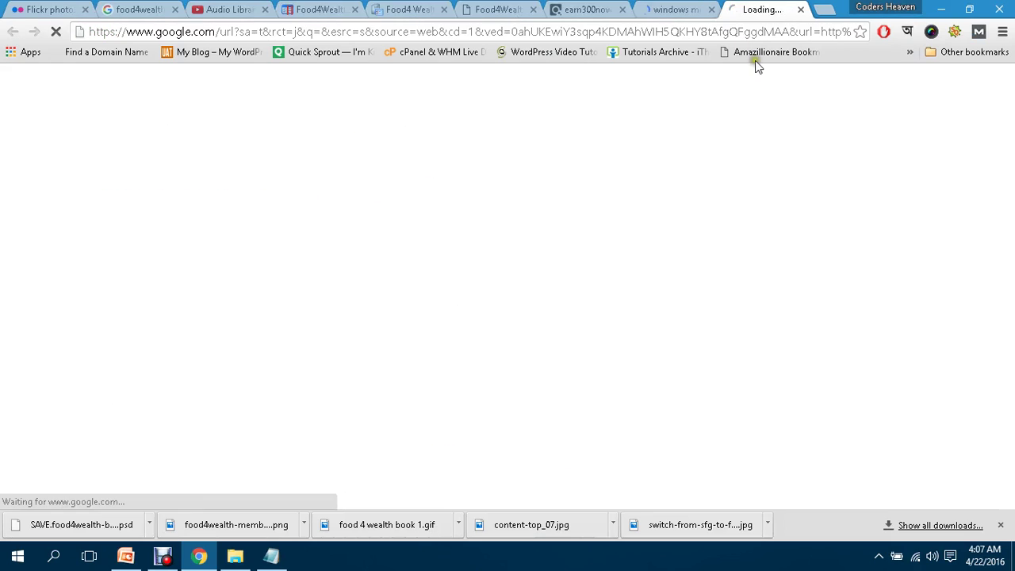
click(706, 9)
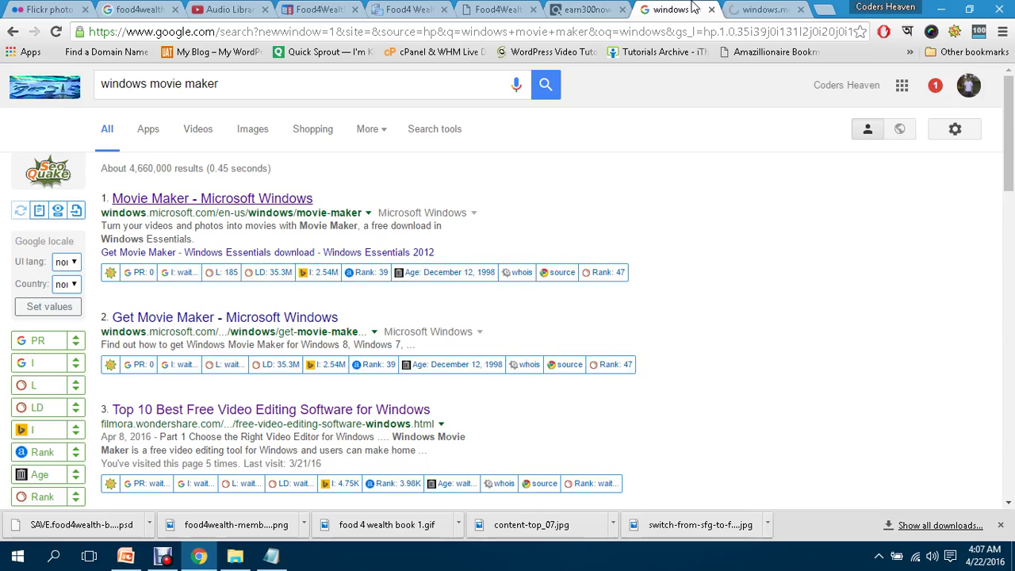
click(739, 9)
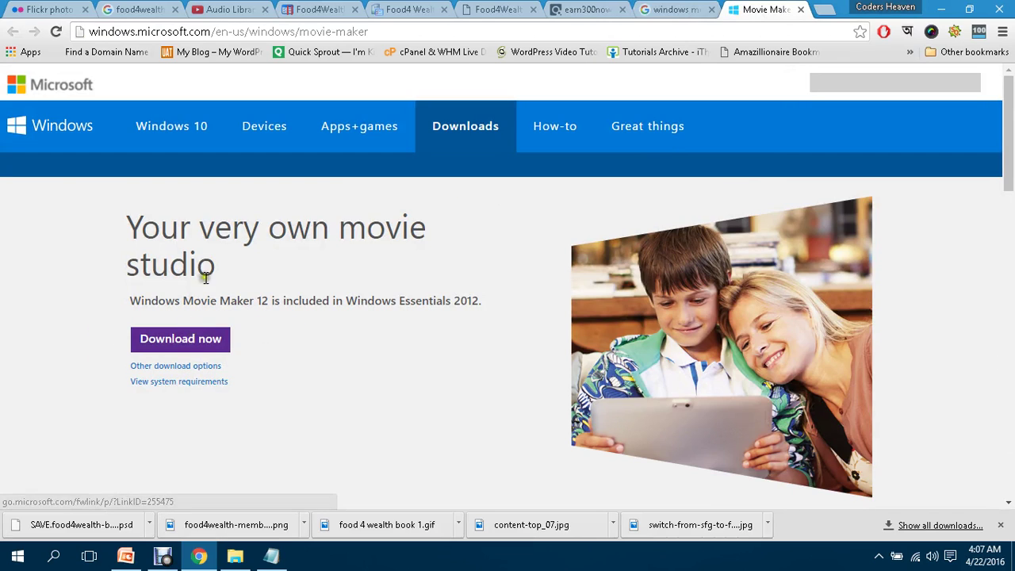
click(801, 10)
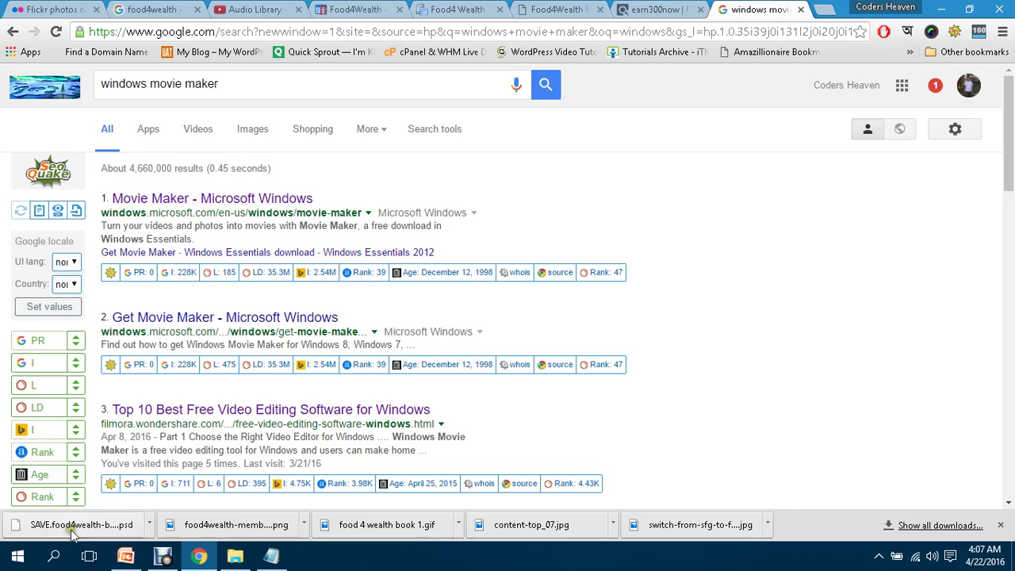
Search Windows for "movie" and launch the Movie Maker desktop app.
click(55, 559)
click(55, 558)
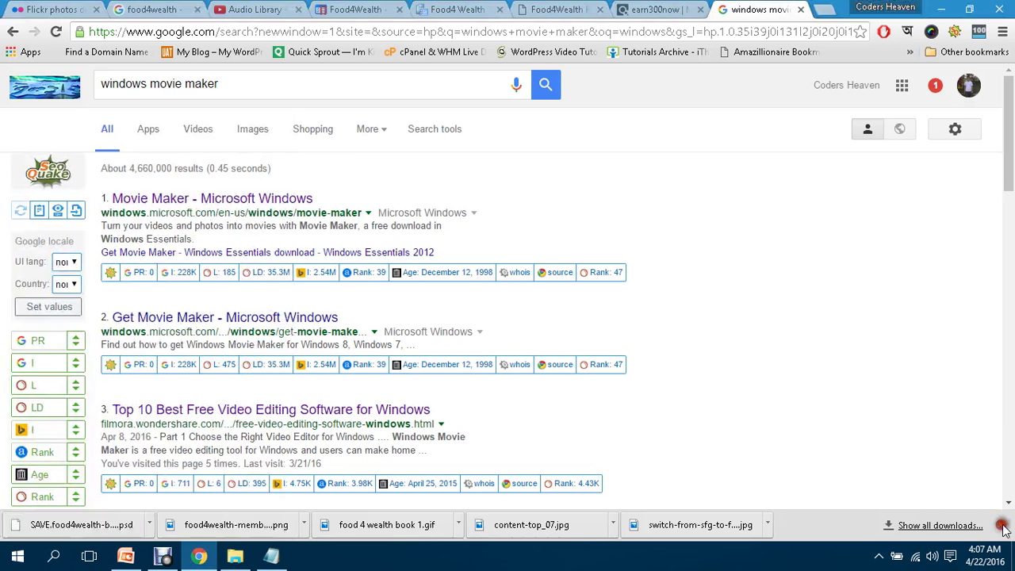
click(55, 558)
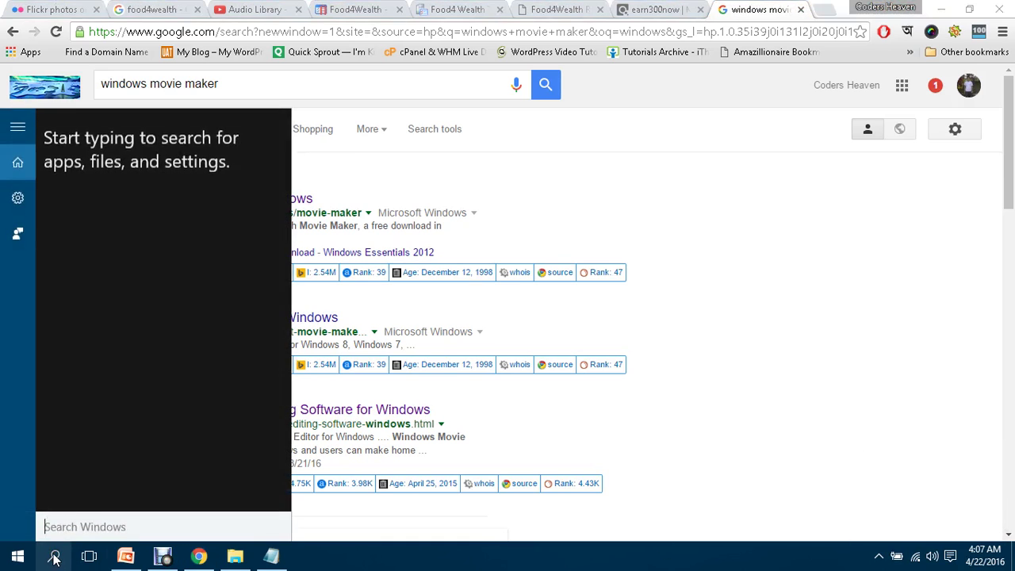
text(movie)
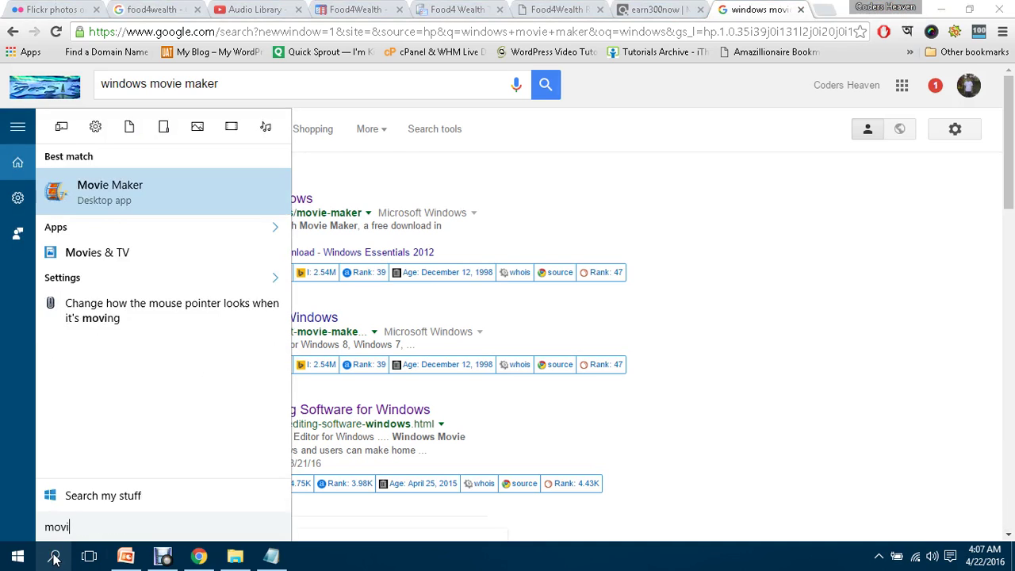
click(125, 196)
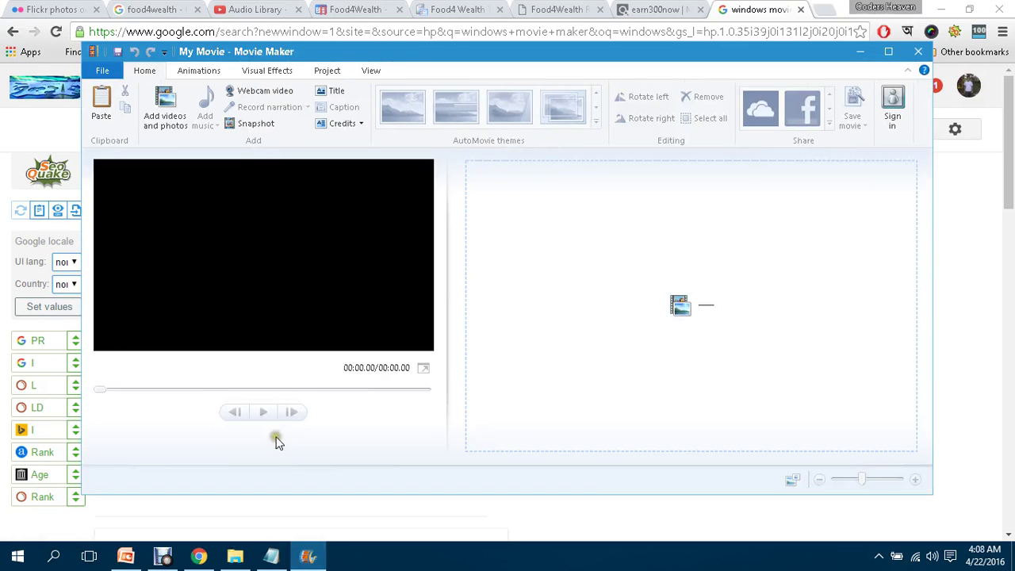
Switch to the PowerPoint presentation and review slide 43 on moving images into the WMM working panel.
click(125, 555)
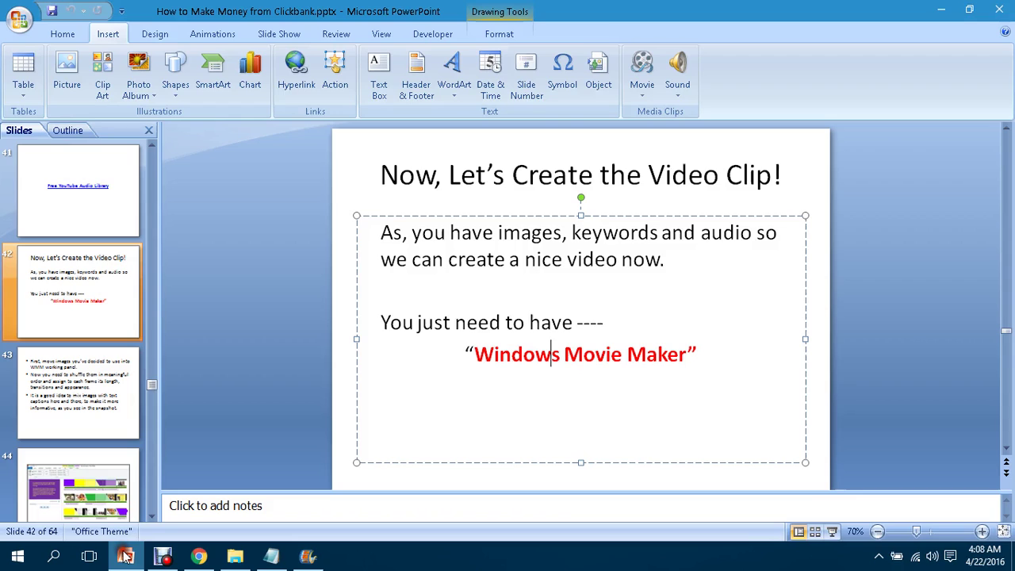
click(68, 412)
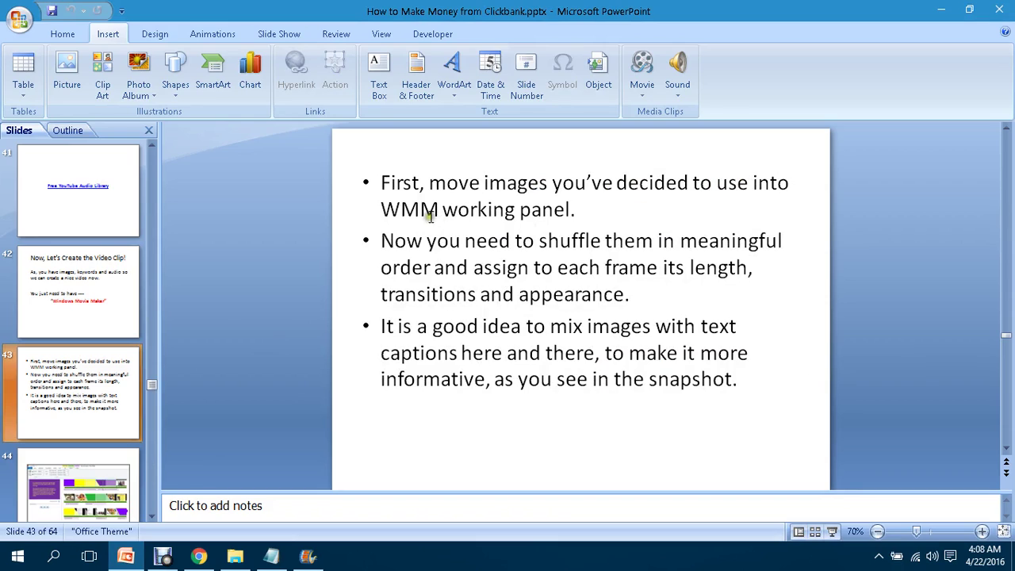
click(388, 208)
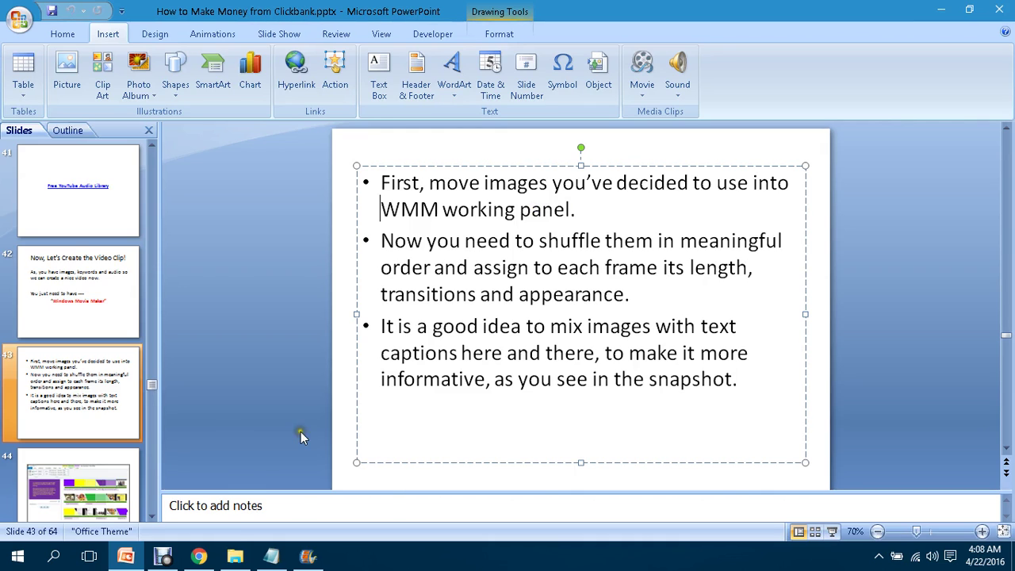
Switch to Movie Maker and add all the images from the food4wealth folder on the Desktop to the project.
click(308, 556)
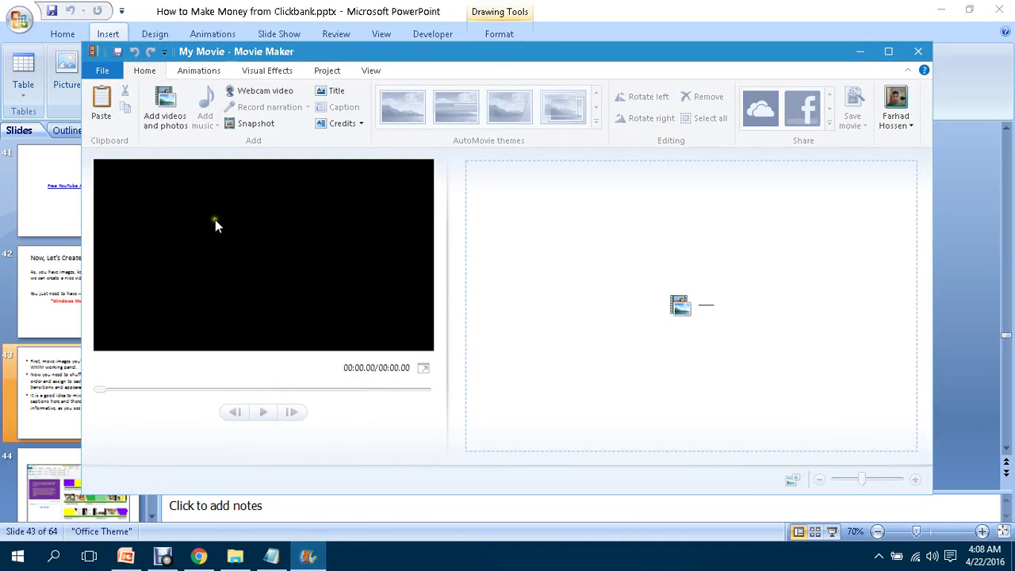
click(171, 102)
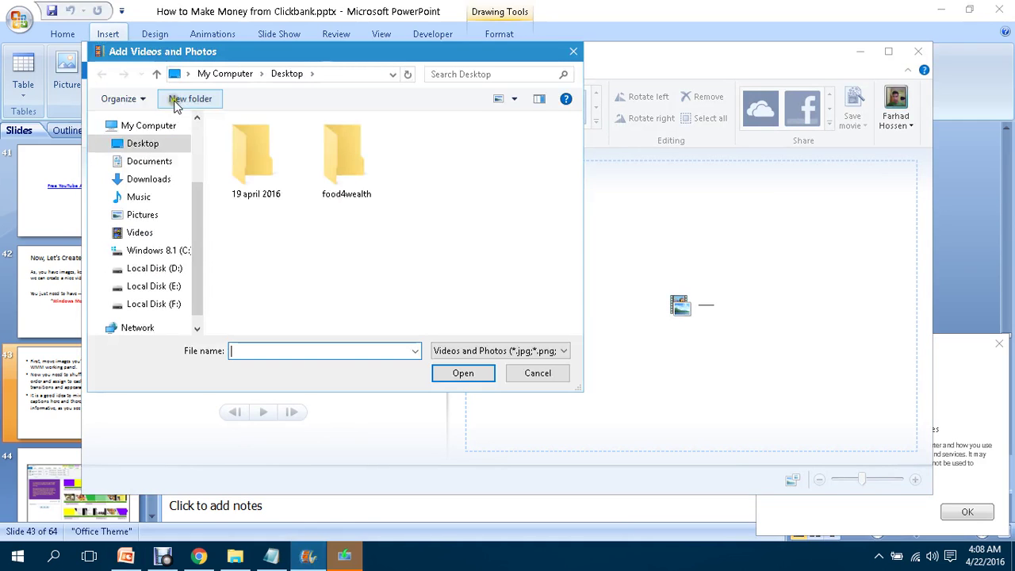
double_click(367, 155)
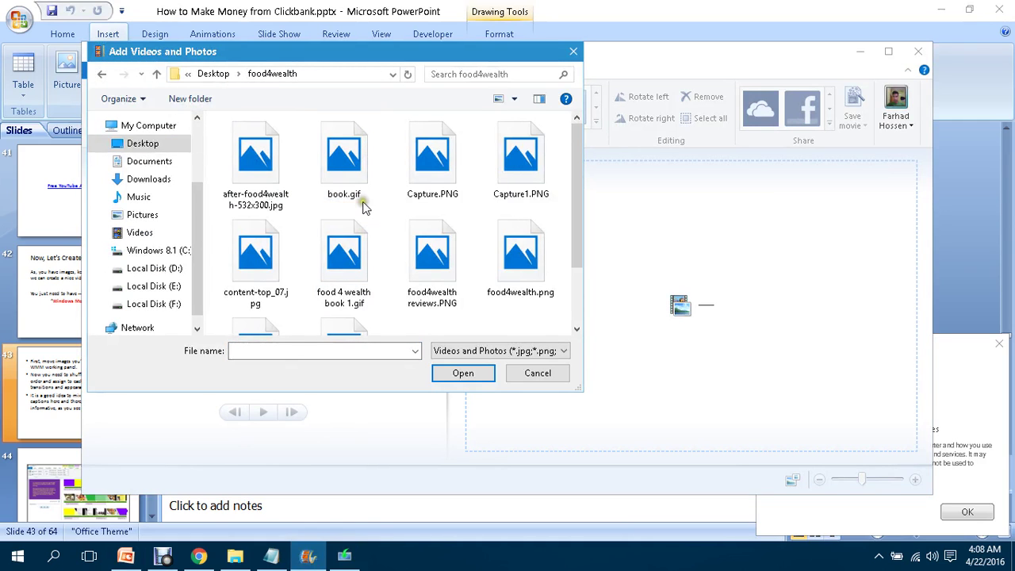
drag(214, 145, 547, 301)
click(463, 372)
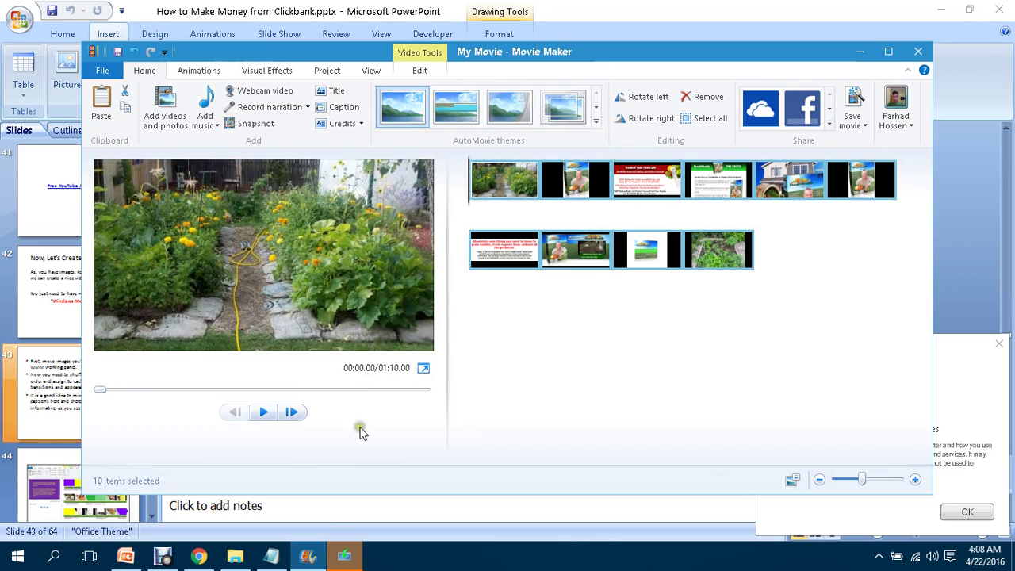
Recheck slide 43 in PowerPoint, accept the Windows Essentials 2012 settings and return to Movie Maker.
click(127, 558)
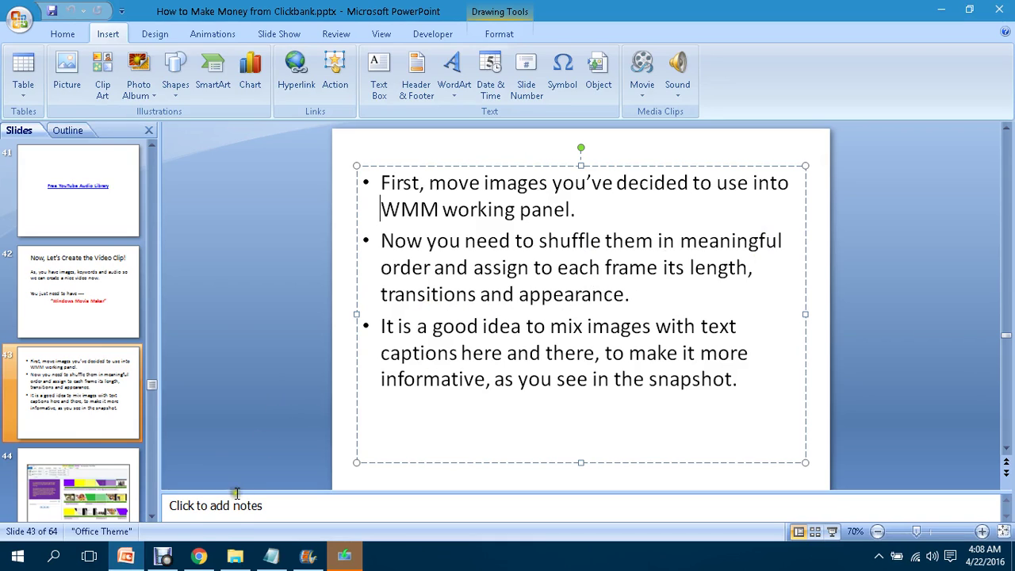
mouse_move(178, 551)
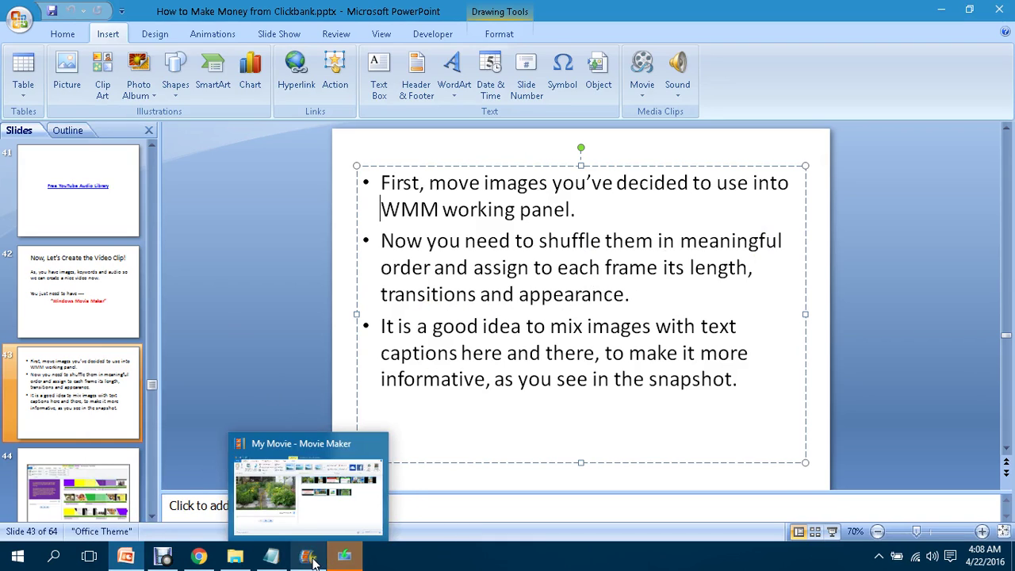
click(344, 556)
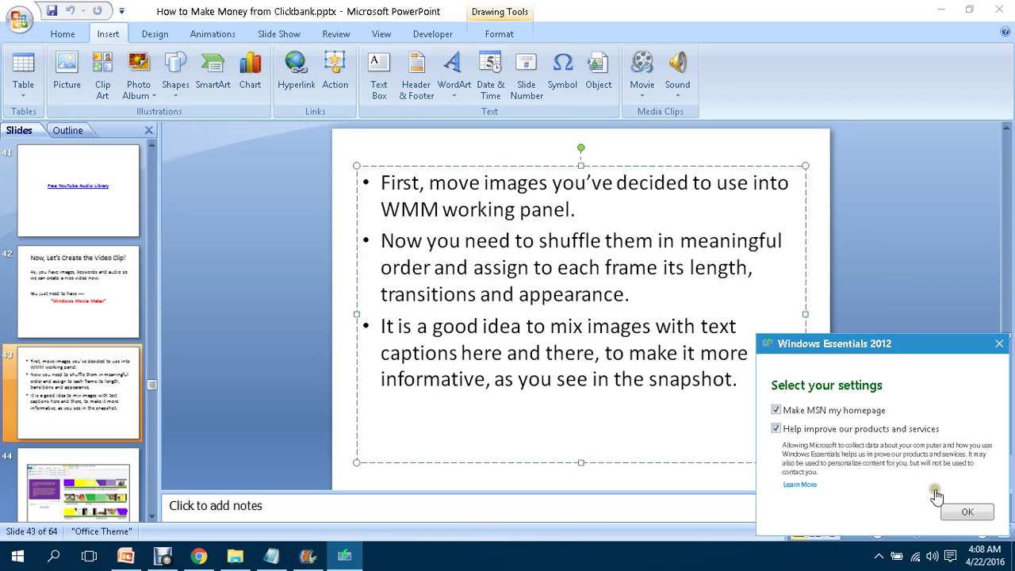
click(981, 509)
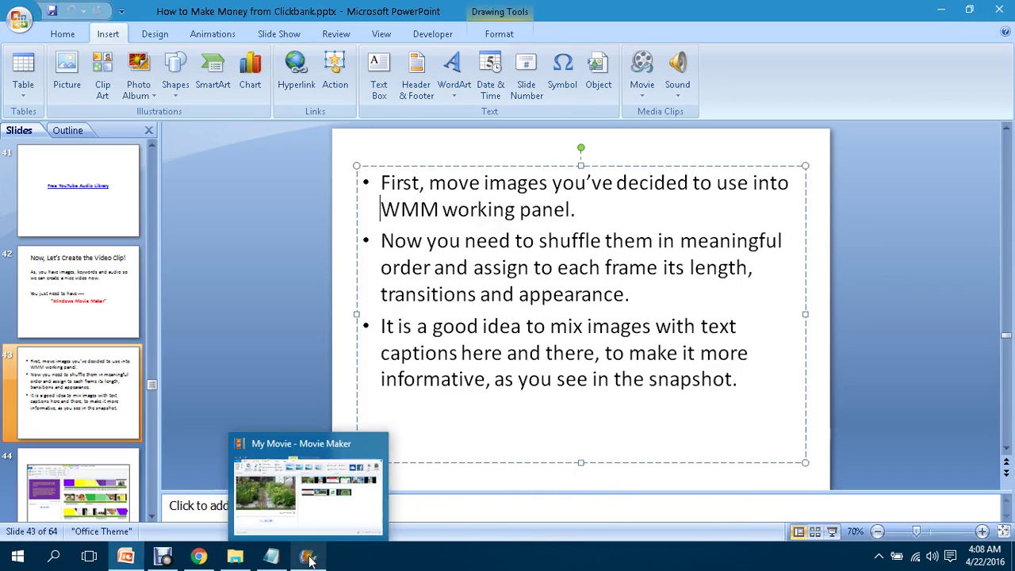
click(307, 556)
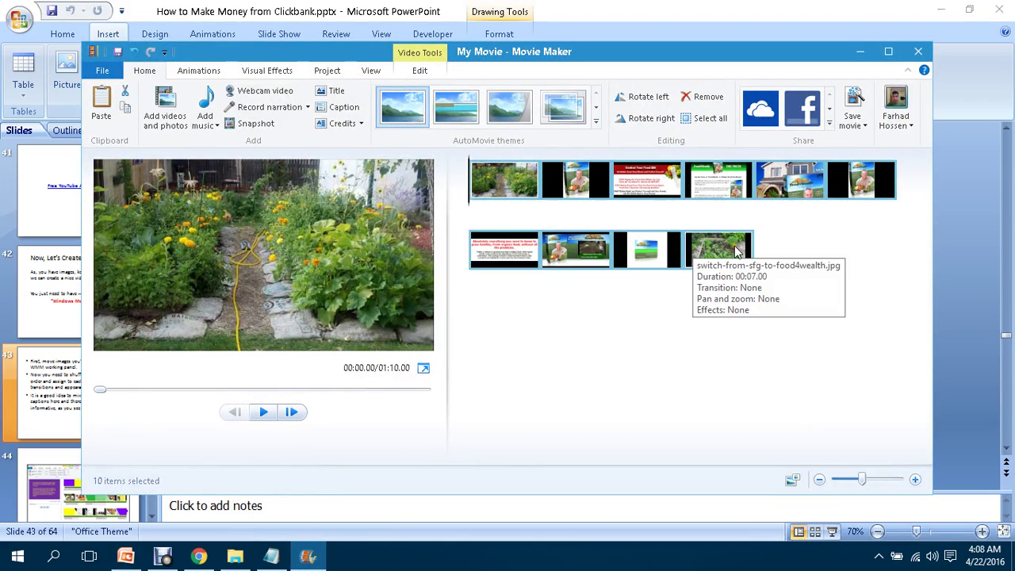
Preview the third and fourth images and move the "Control Your Food Bill" image to the start of the storyboard.
click(656, 181)
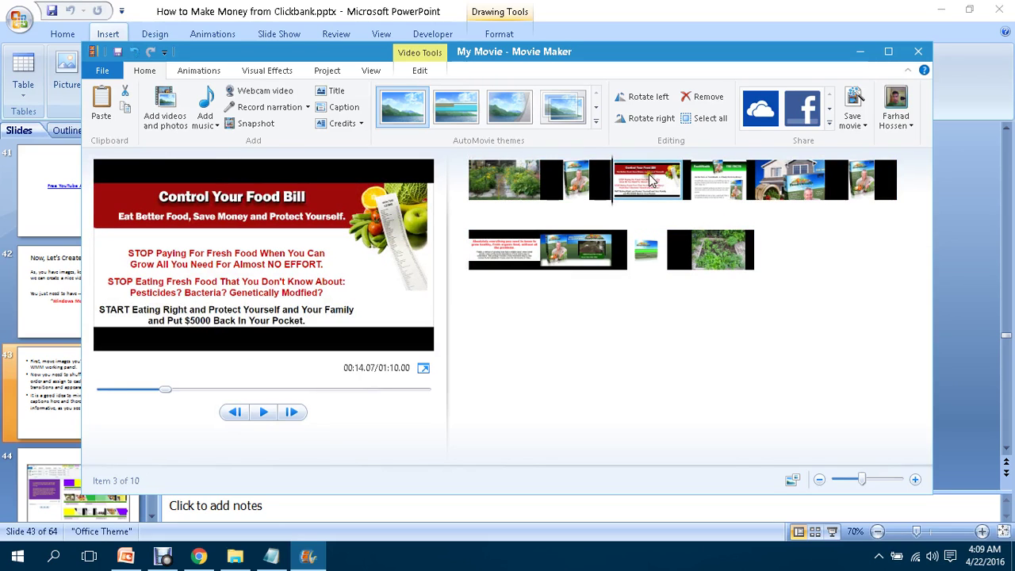
click(744, 179)
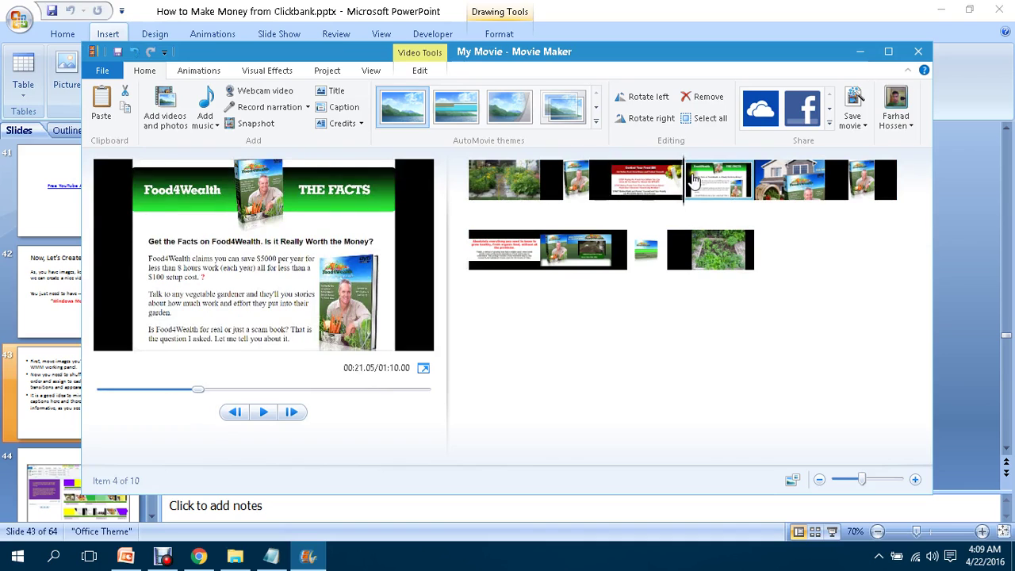
click(650, 181)
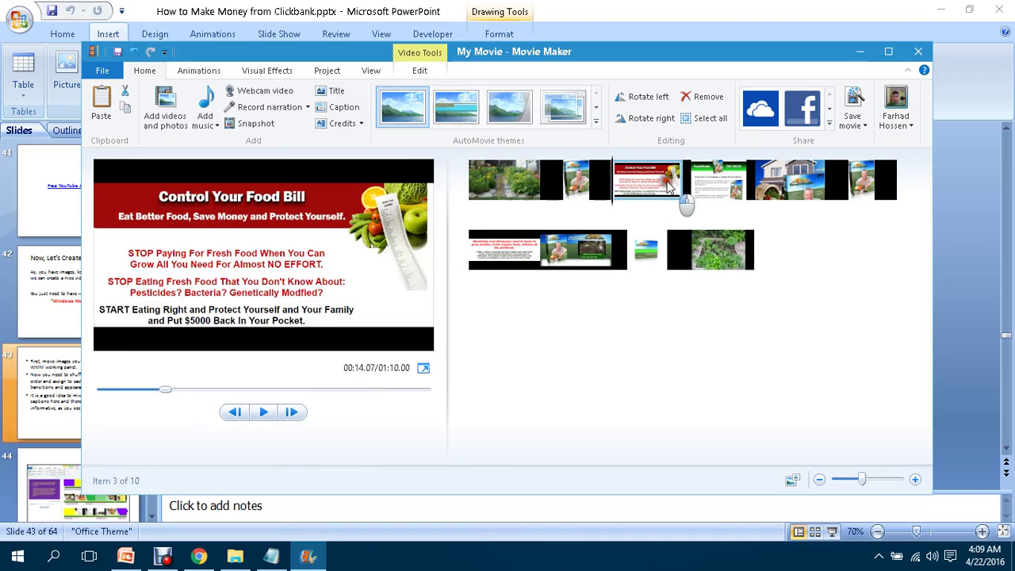
drag(681, 190, 478, 201)
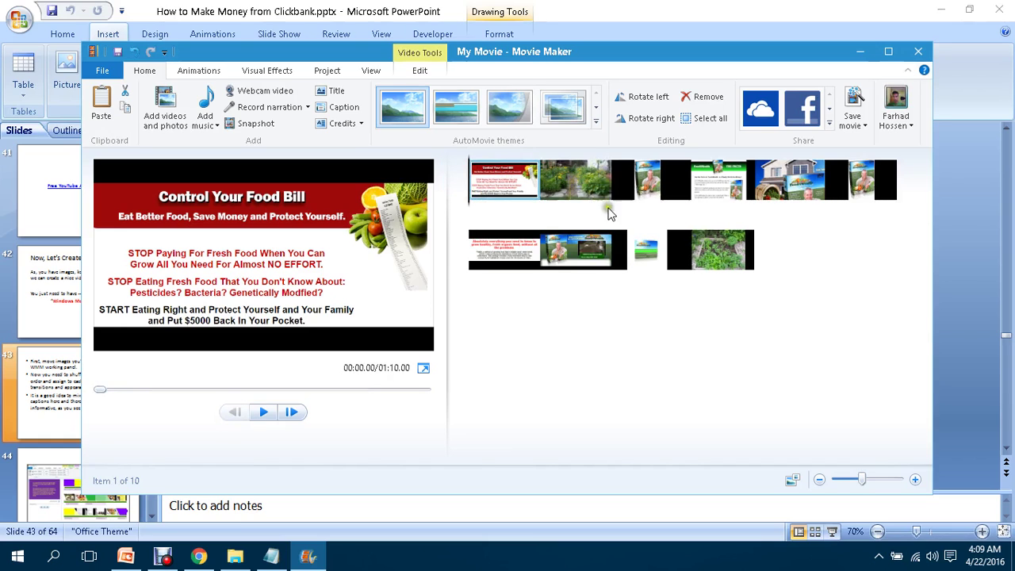
Move the Food4Wealth banner image with the bonus project plan to second place, after the "Control Your Food Bill" image.
click(559, 255)
click(512, 254)
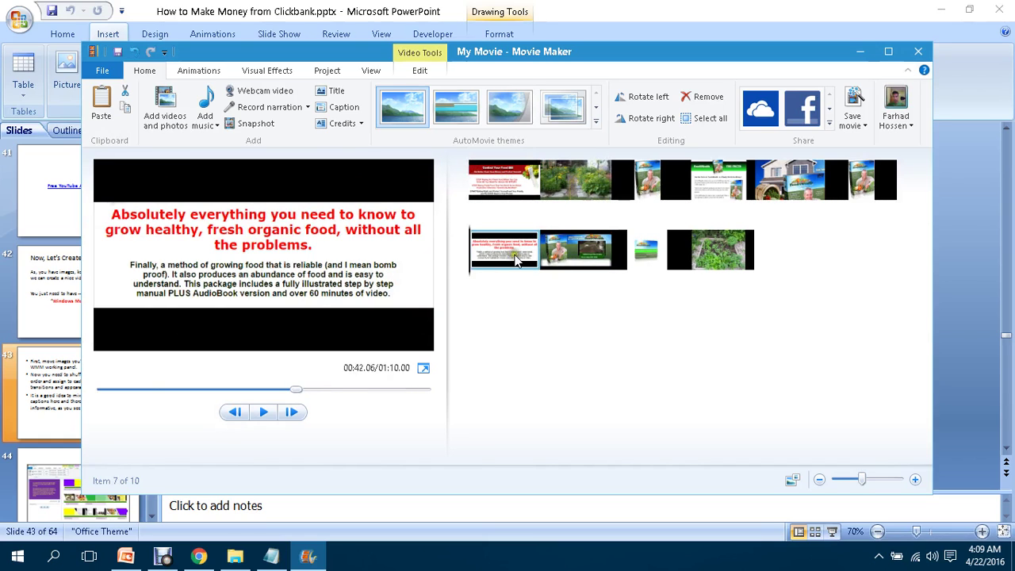
drag(570, 254, 571, 210)
click(641, 184)
click(578, 184)
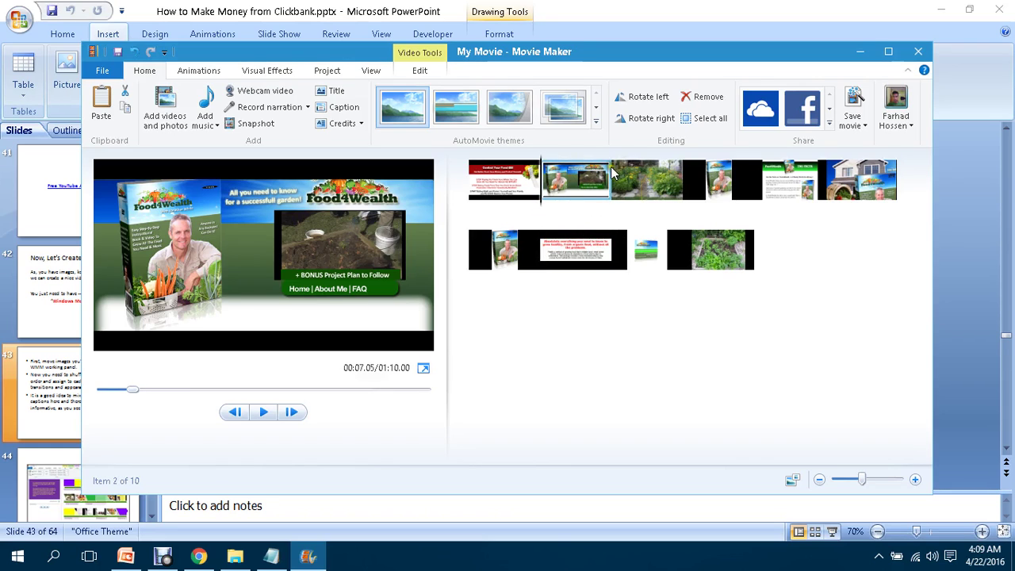
Move the "Food4Wealth THE FACTS" image directly after the garden path image and return to the first frame.
click(649, 184)
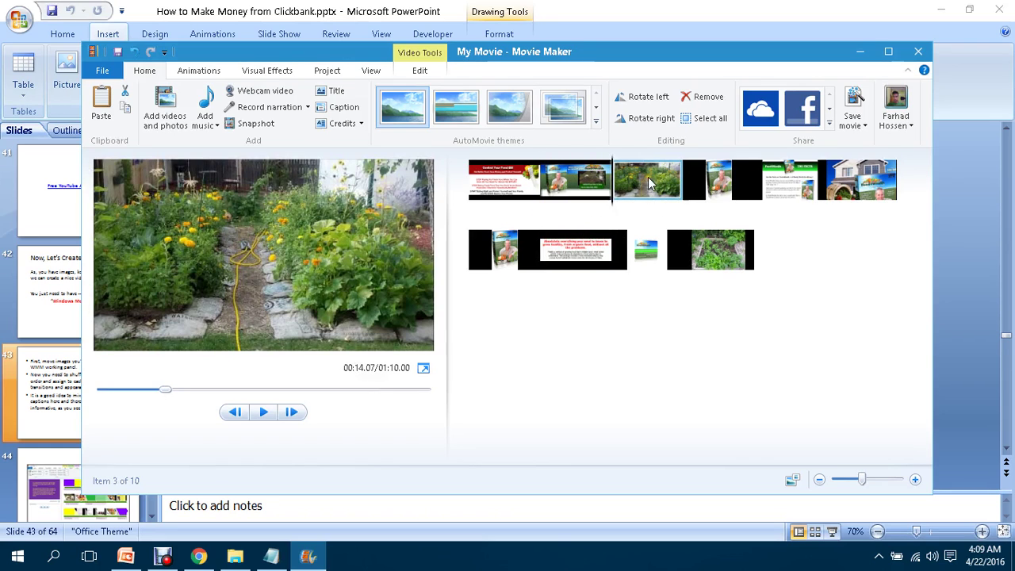
click(727, 179)
mouse_move(729, 179)
mouse_down()
mouse_move(706, 193)
mouse_move(659, 193)
mouse_move(757, 202)
mouse_move(671, 199)
mouse_move(718, 194)
mouse_up()
click(773, 190)
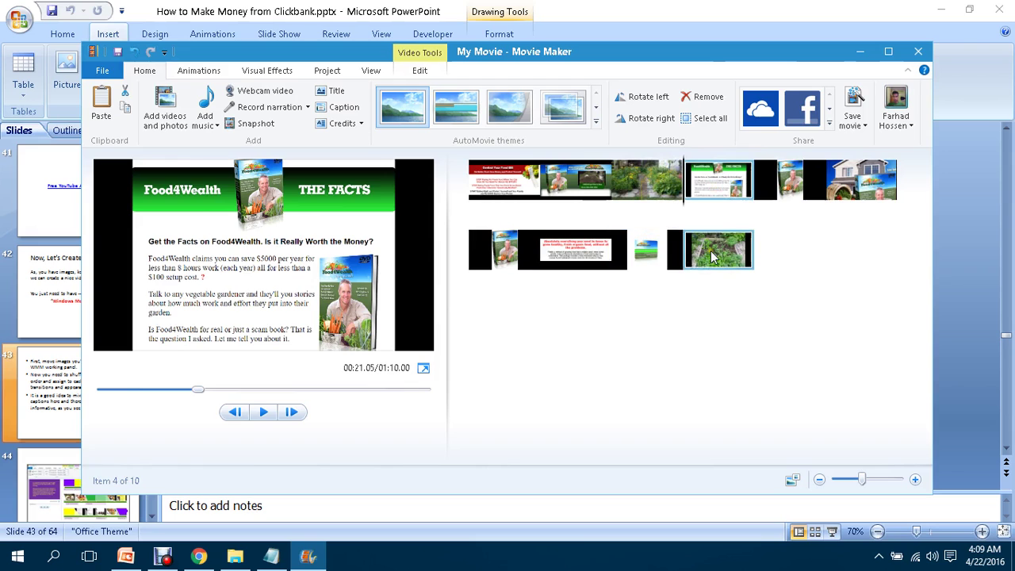
click(647, 255)
click(504, 183)
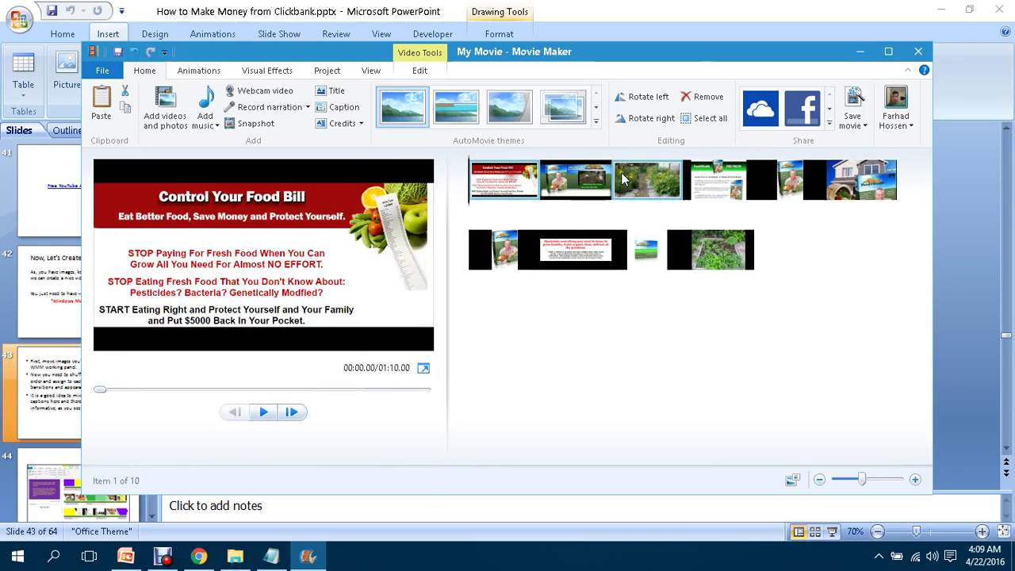
Examine the storyboard images one by one, from the "Control Your Food Bill" image to the raised garden bed, to check their order.
click(575, 179)
click(646, 179)
click(718, 177)
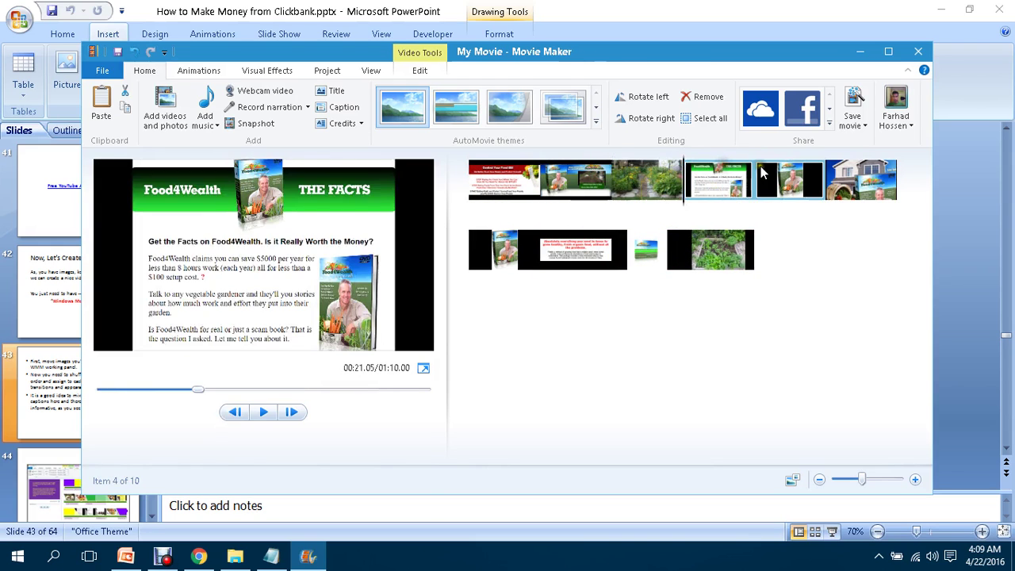
click(781, 178)
click(860, 179)
click(718, 252)
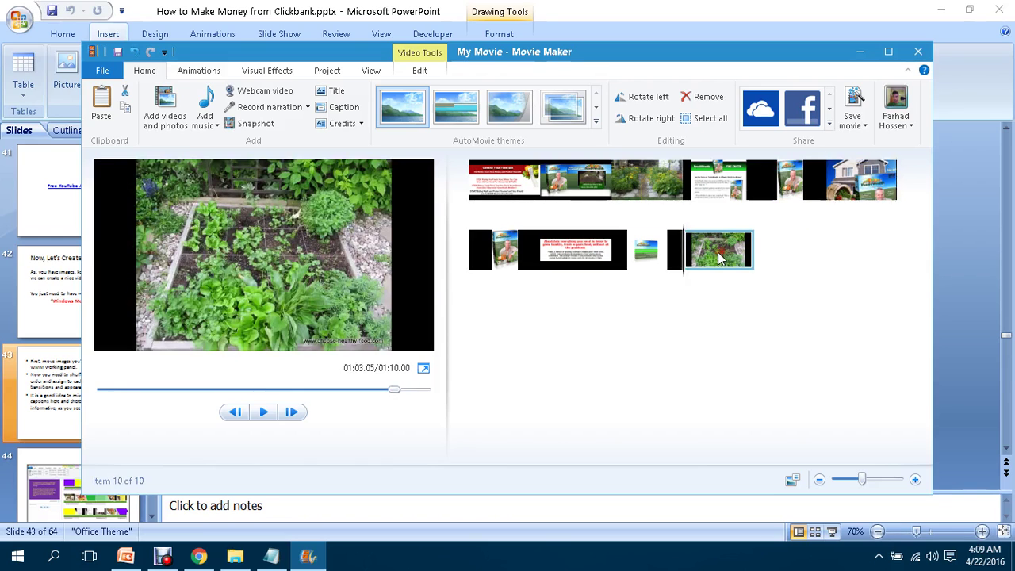
key(Left)
key(Left)
key(Left)
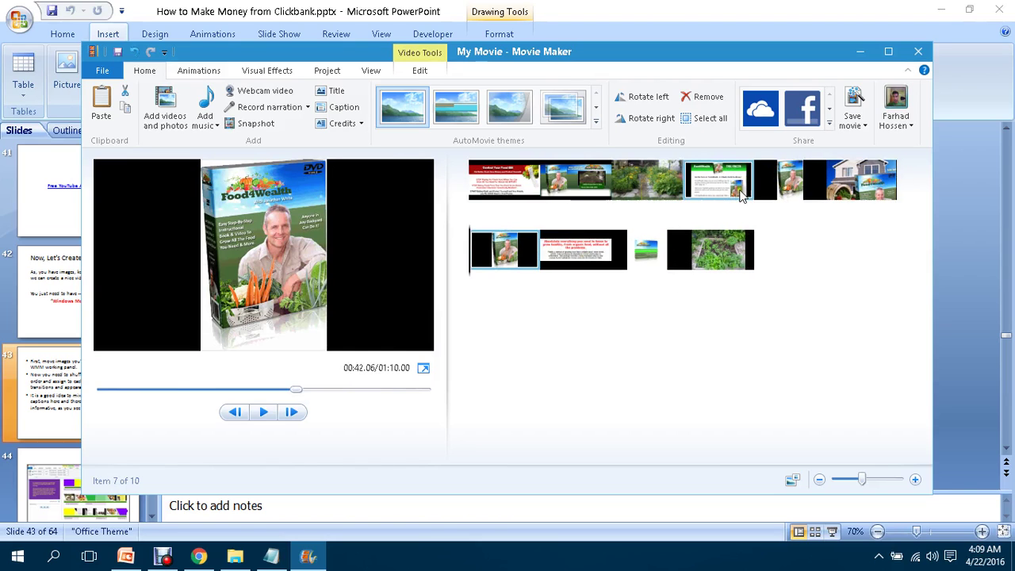
click(741, 197)
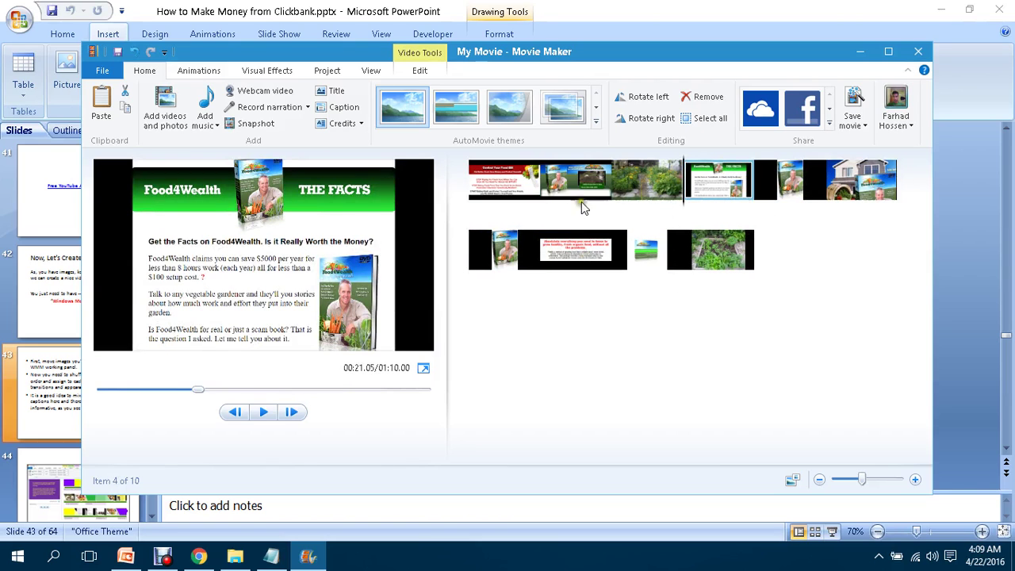
click(575, 181)
click(503, 181)
click(492, 250)
click(575, 250)
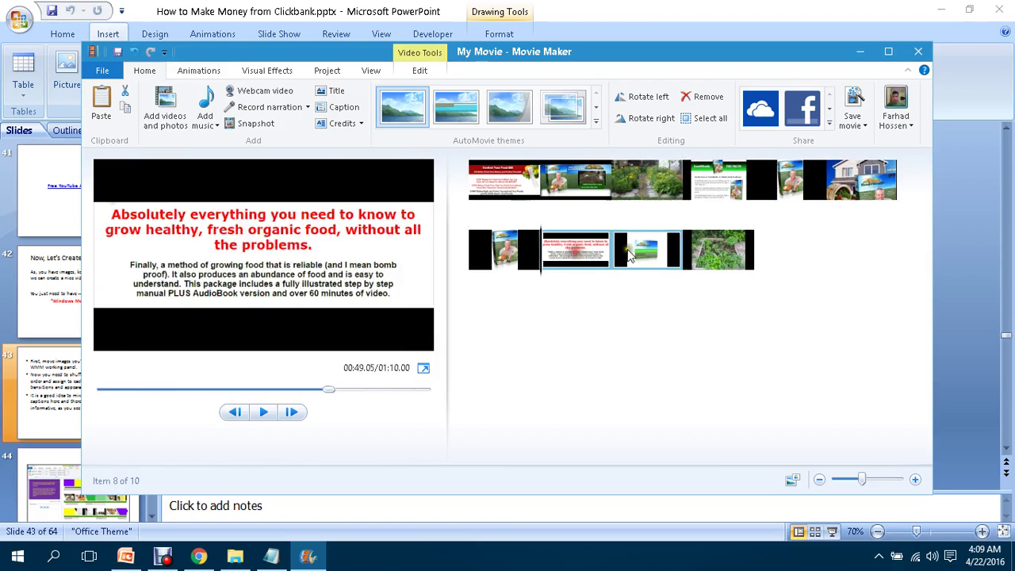
click(629, 255)
click(711, 243)
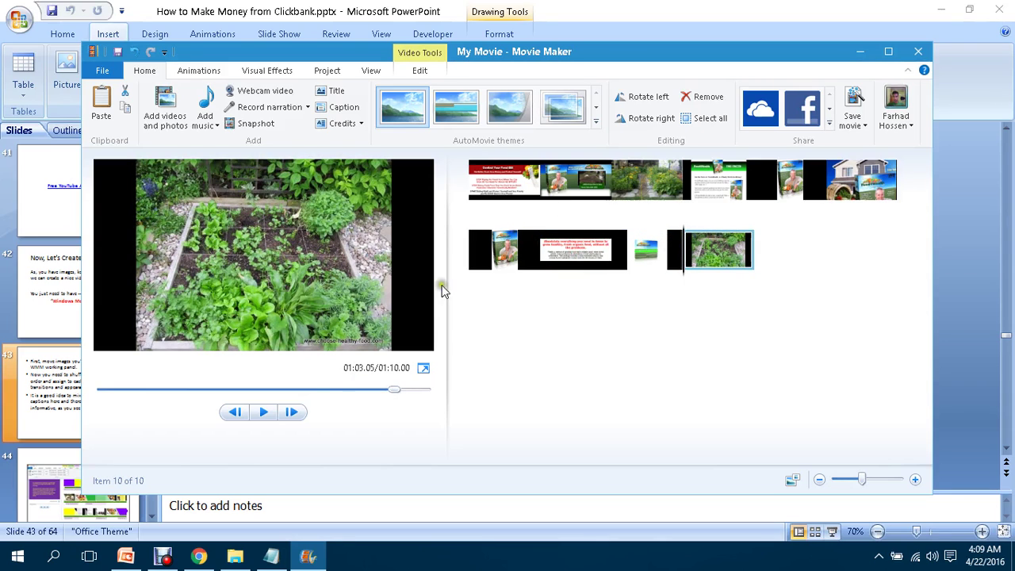
click(577, 184)
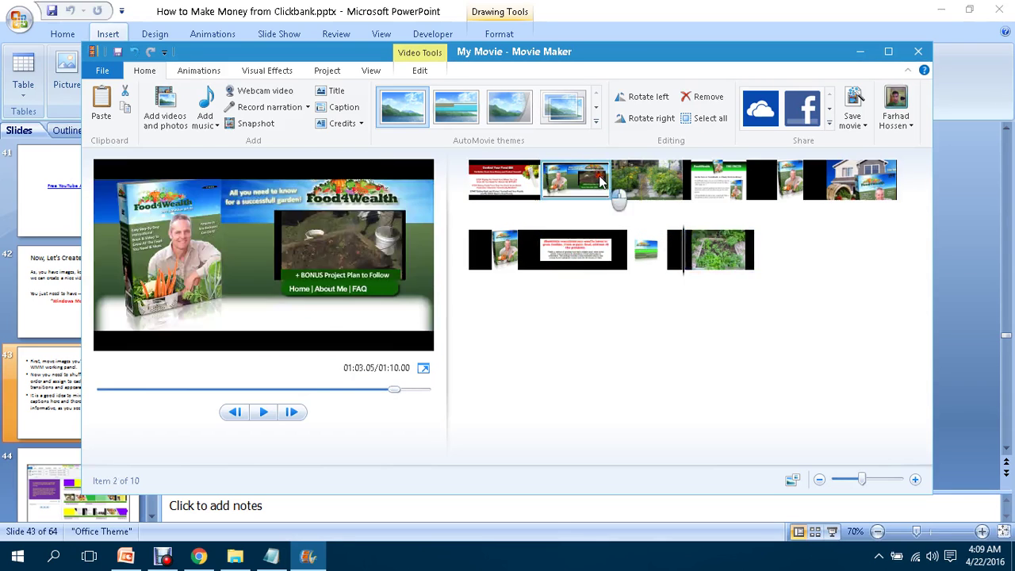
click(702, 176)
click(553, 191)
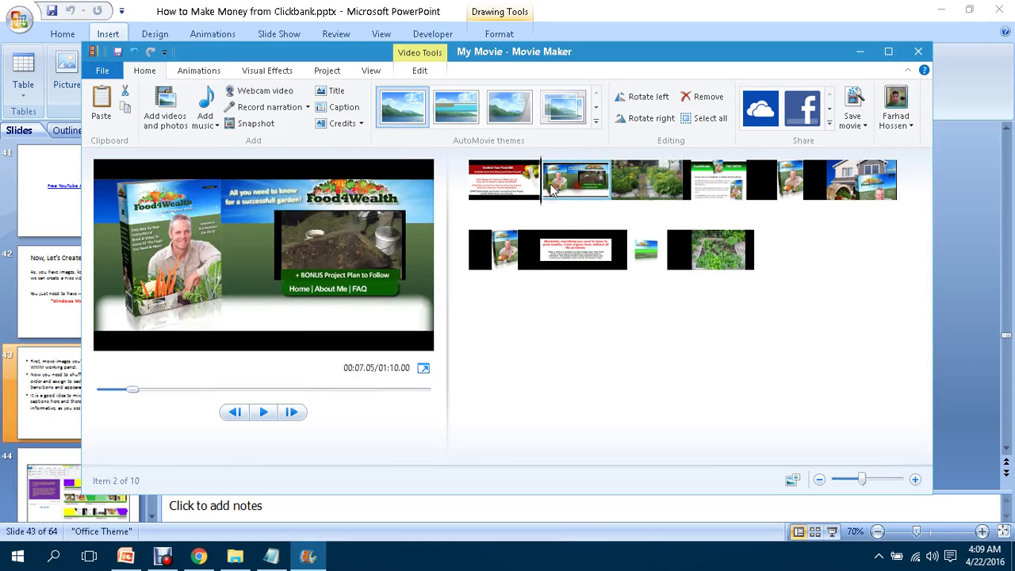
click(512, 179)
click(508, 266)
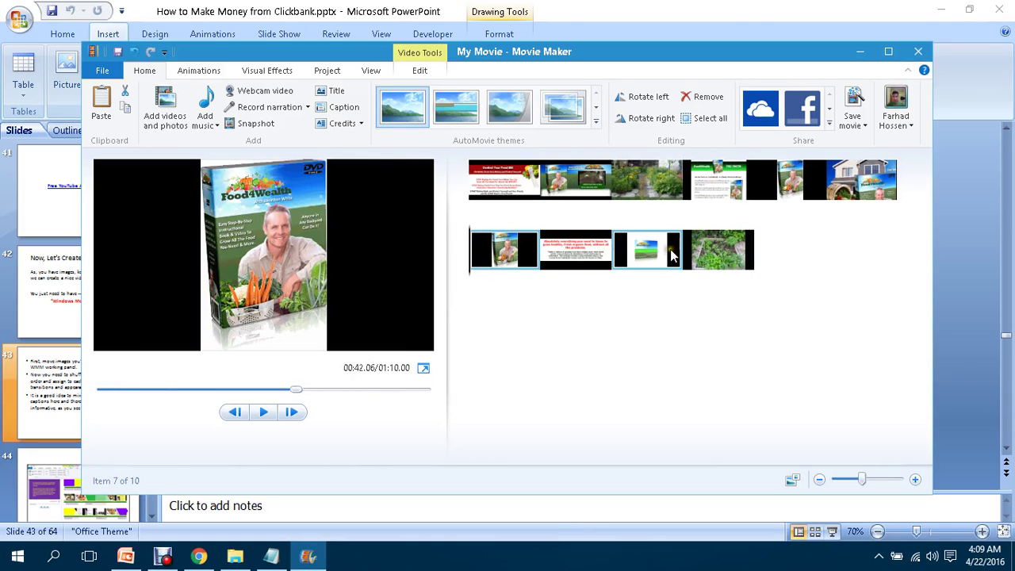
click(692, 251)
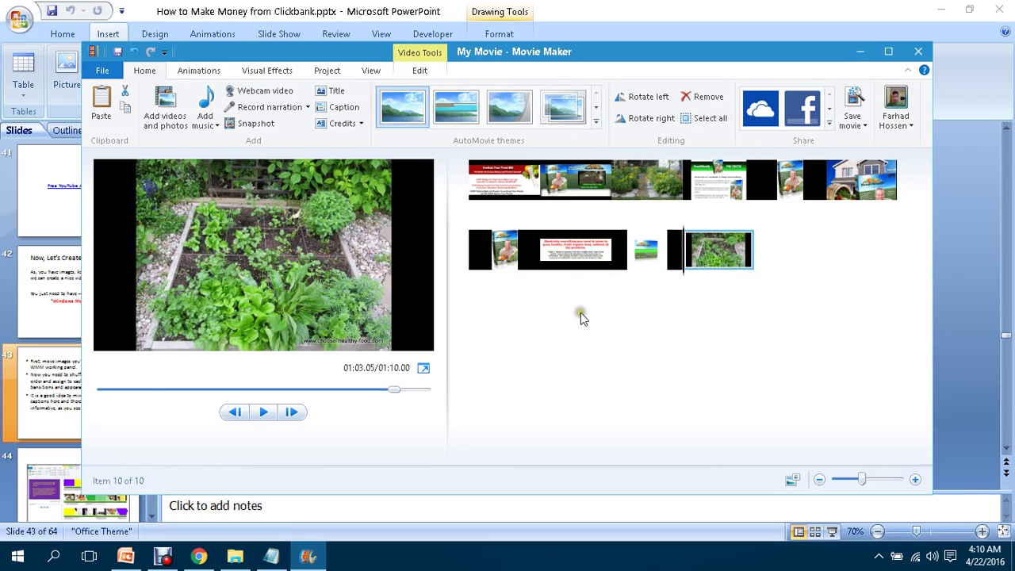
Recheck slide 43 in PowerPoint, then return to Movie Maker and preview the "Control Your Food Bill" image.
click(129, 558)
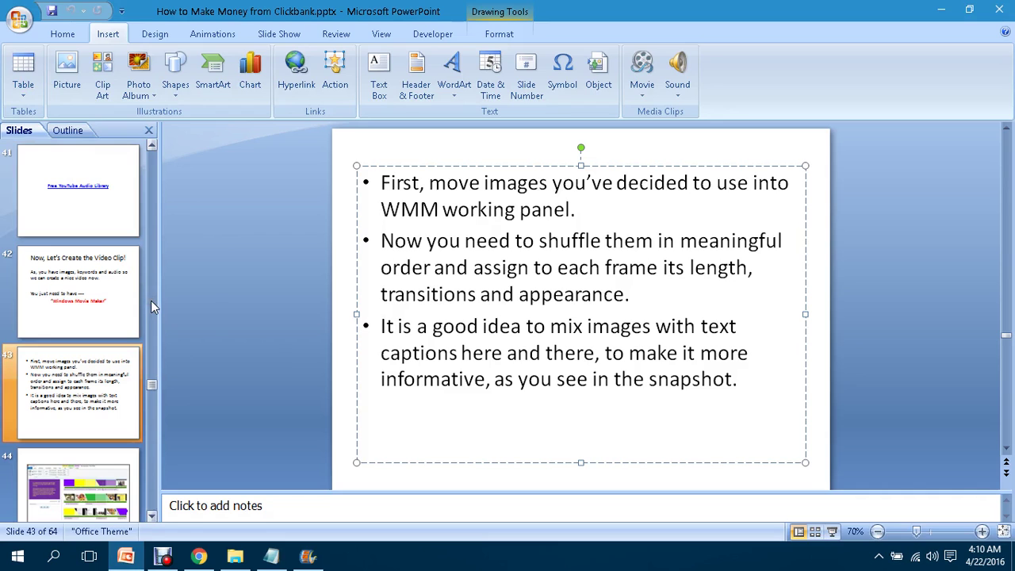
click(56, 36)
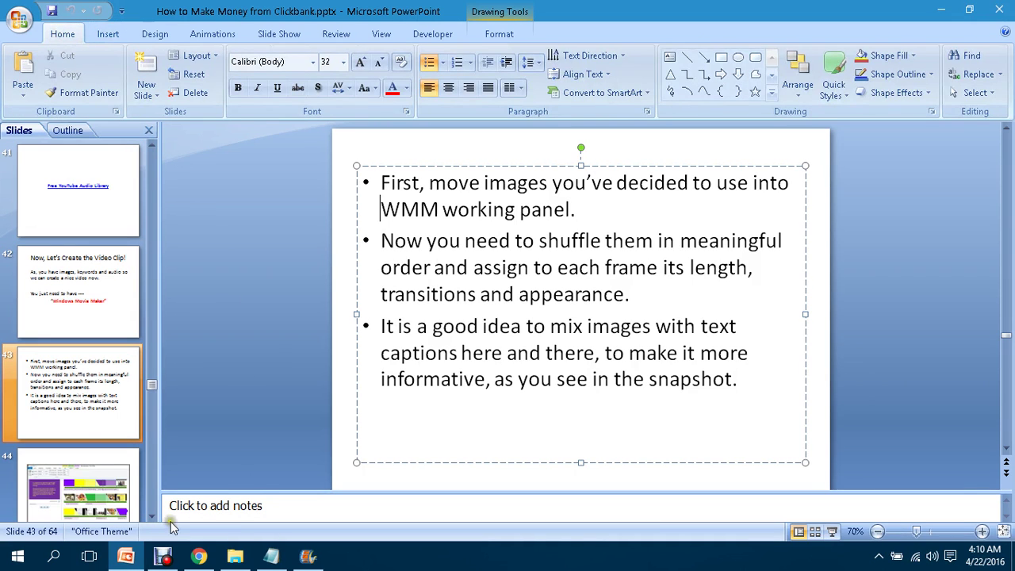
click(308, 556)
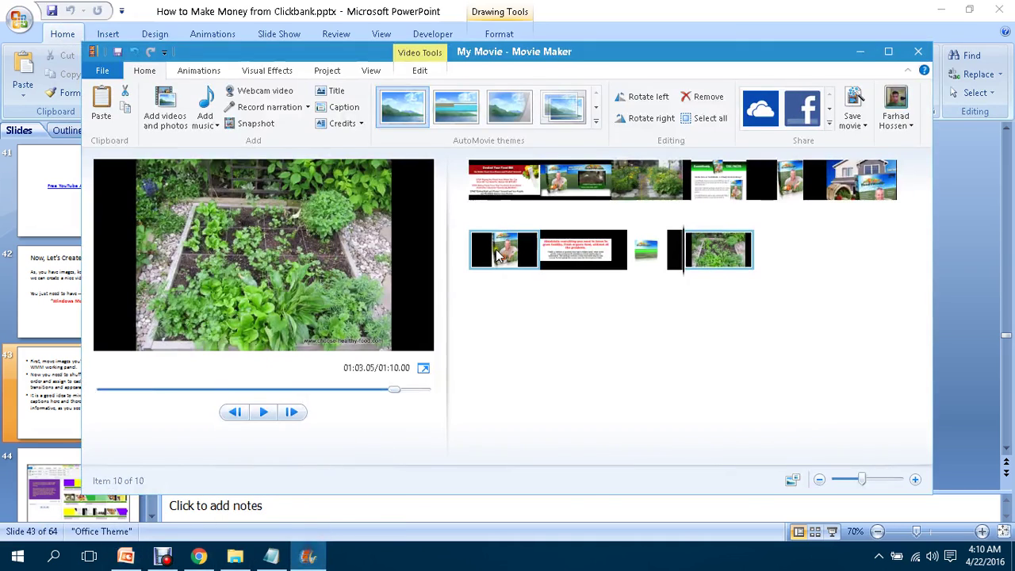
click(495, 185)
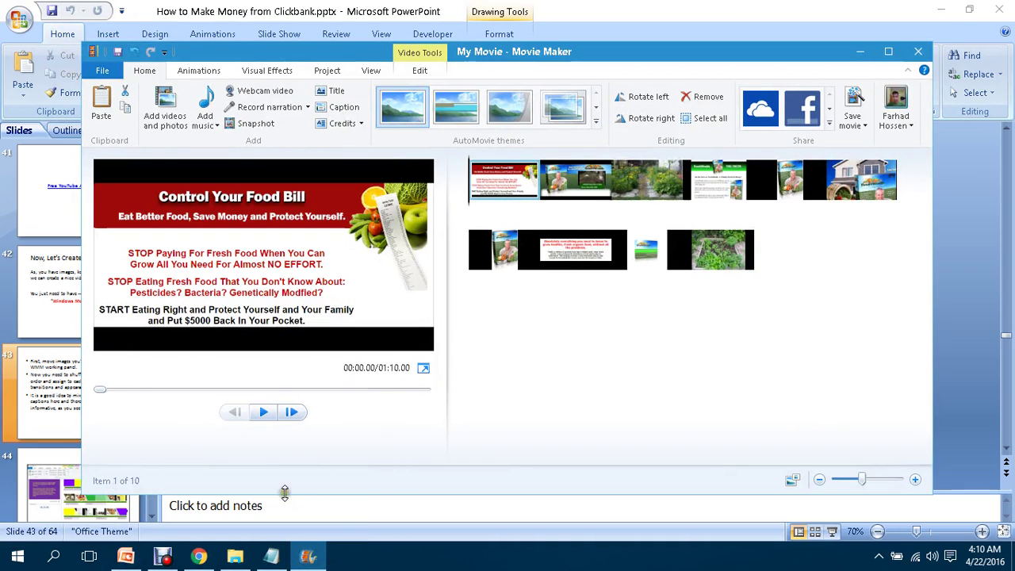
Return to PowerPoint, insert a new slide after slide 43 and delete its title placeholder.
click(311, 559)
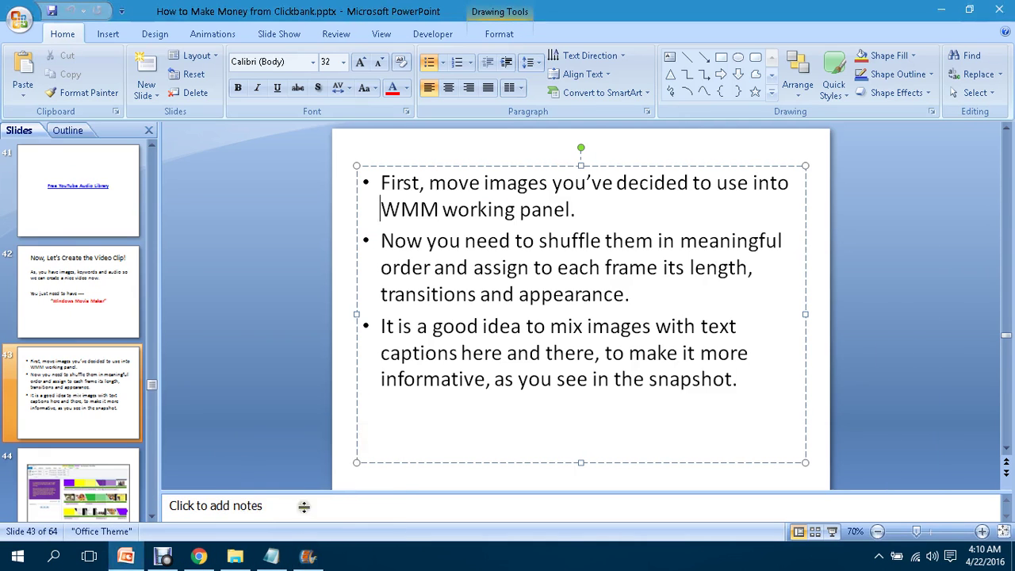
click(148, 64)
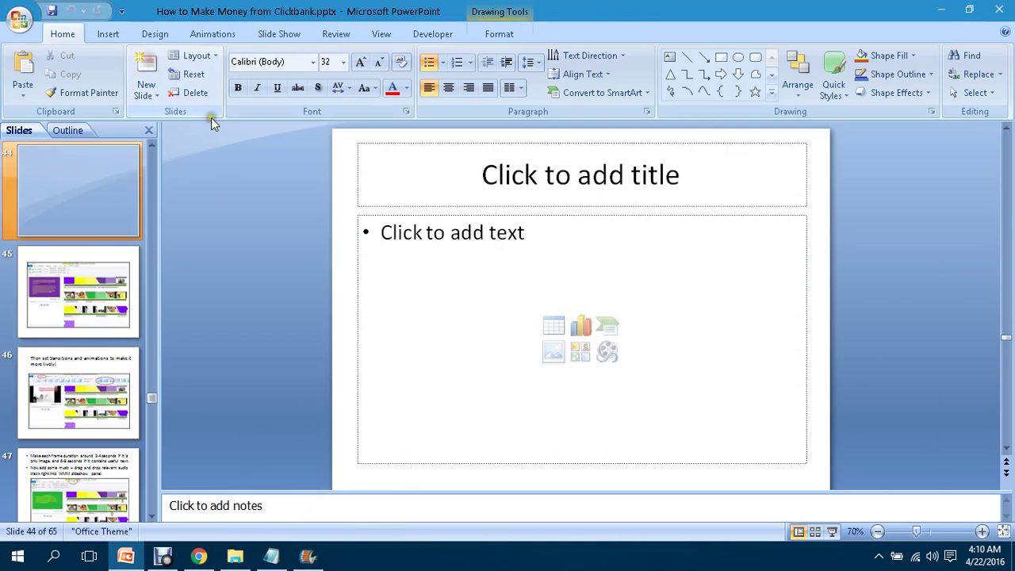
click(693, 181)
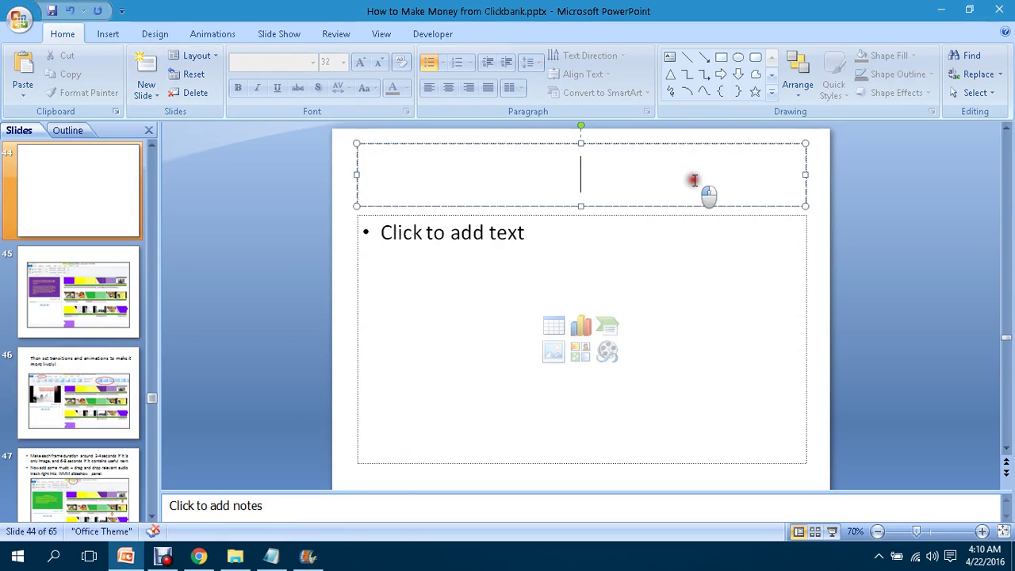
click(590, 143)
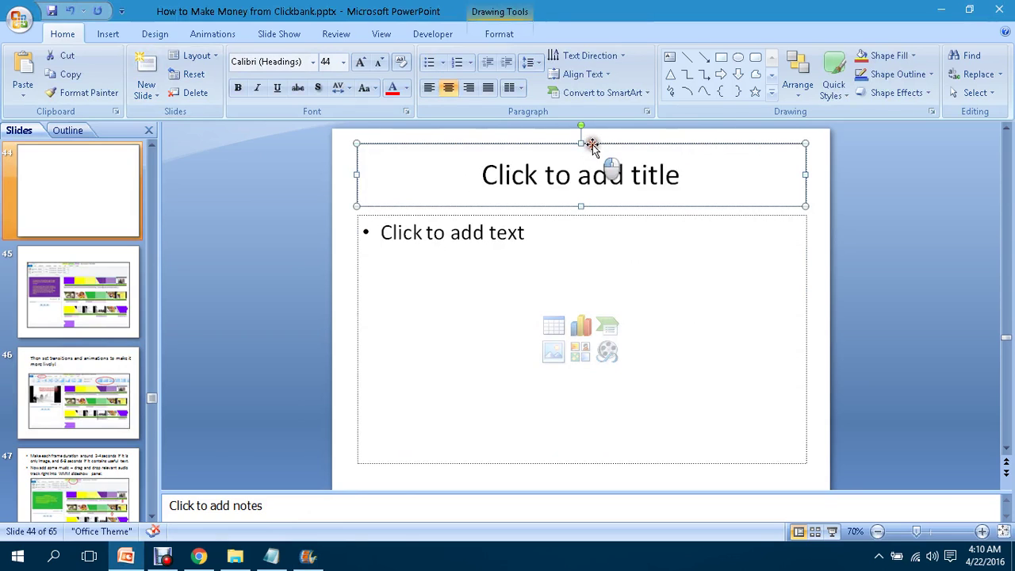
key(Delete)
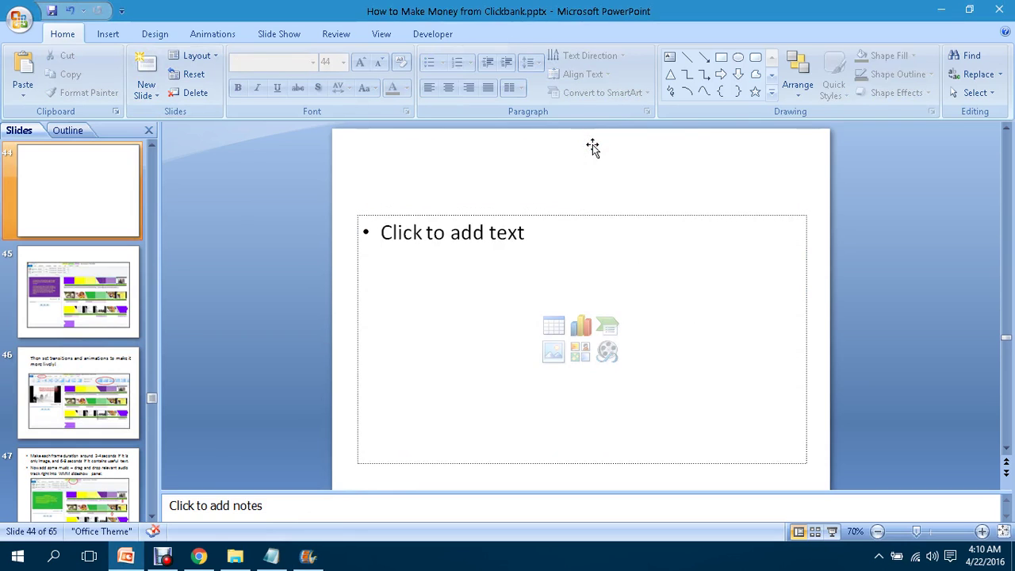
Extend the new slide's content placeholder upward into the empty title area and remove the bullet from its first line.
click(583, 246)
drag(582, 214, 583, 150)
click(562, 174)
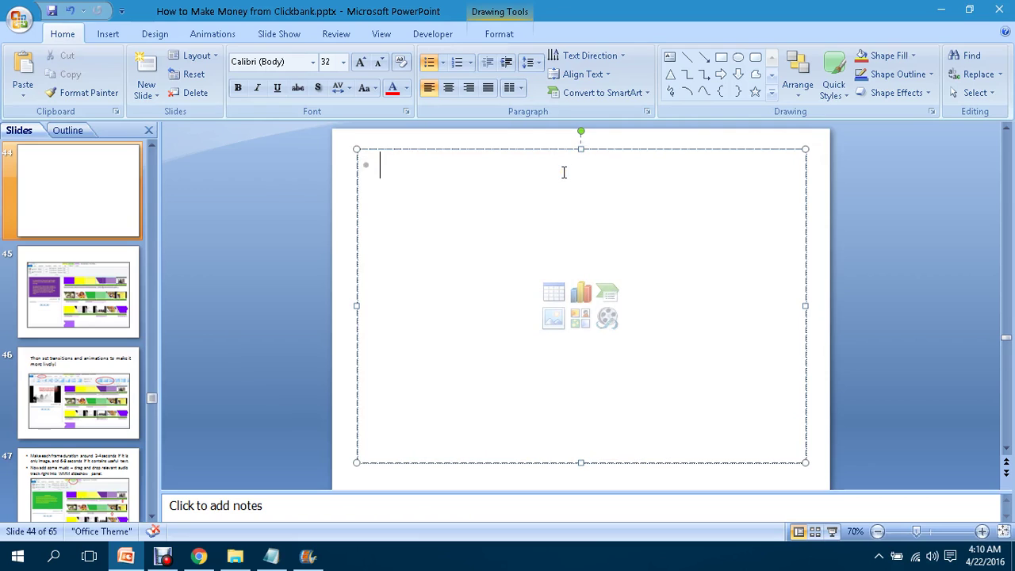
key(BackSpace)
Enter "Best Food 4 Wealth" as the first line and "You can make huge money from your Garden by" as the second.
text(Best)
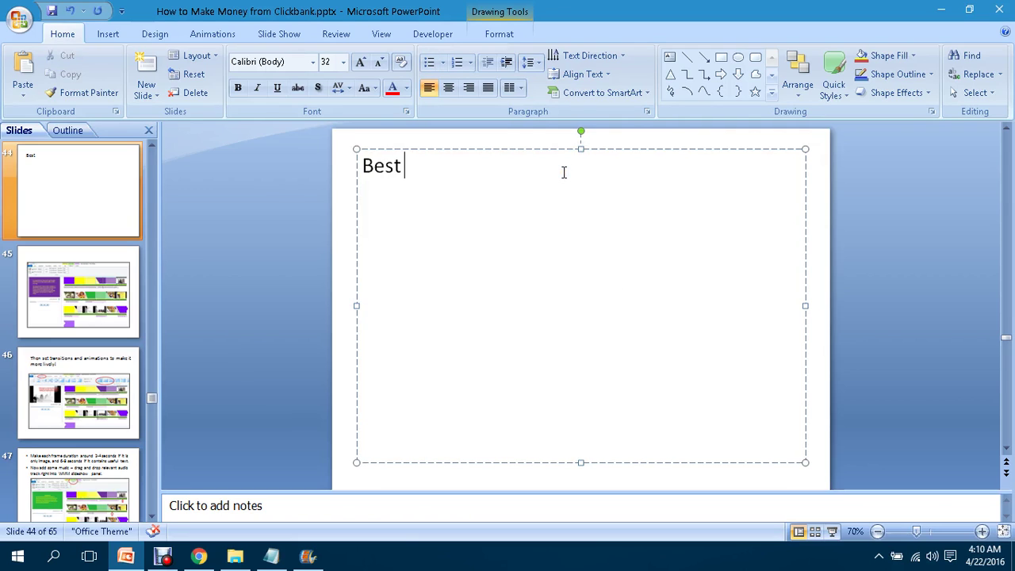
text( Food 4 Wealth)
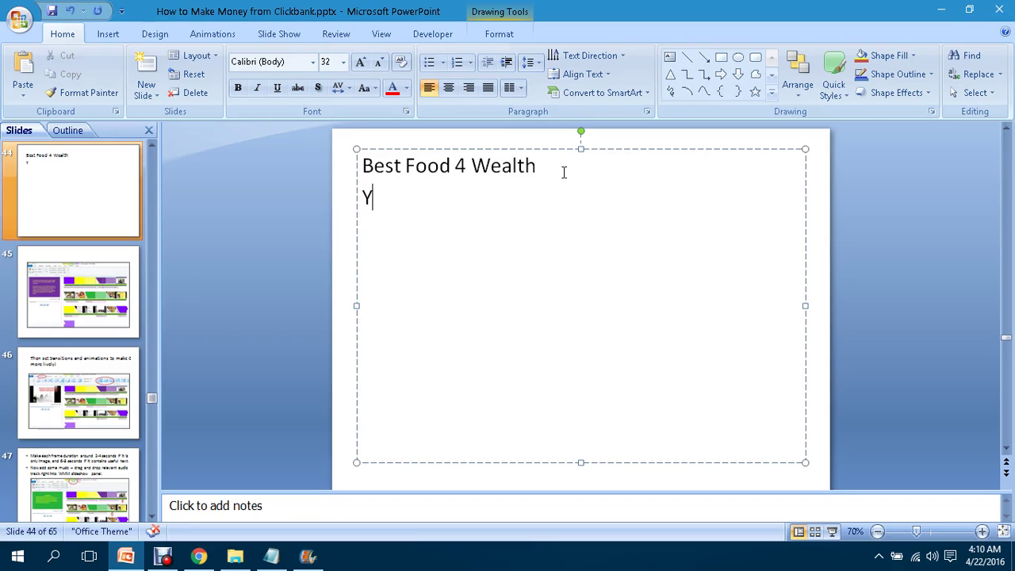
text(ou can make hu)
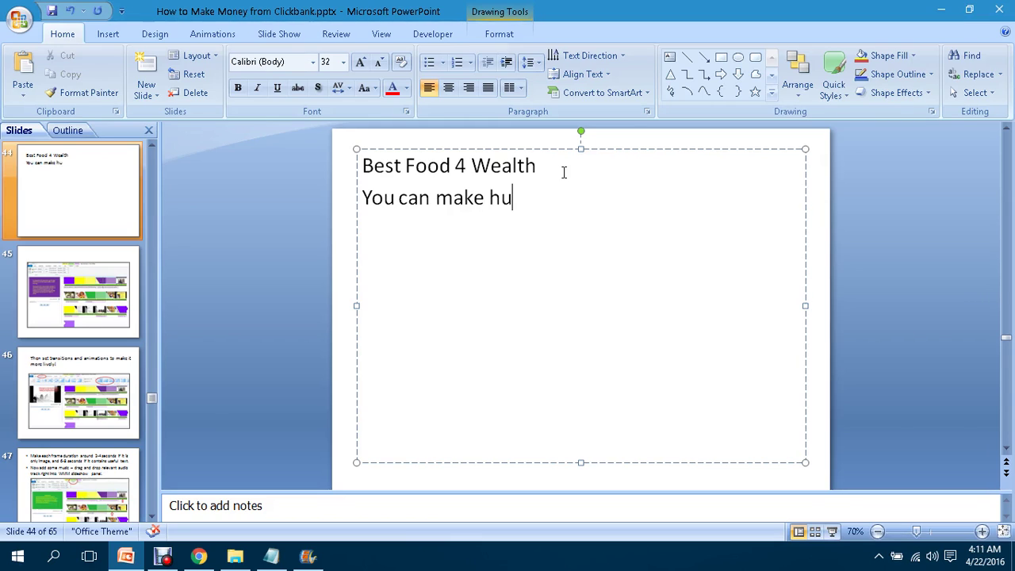
text(ge money from your Garde)
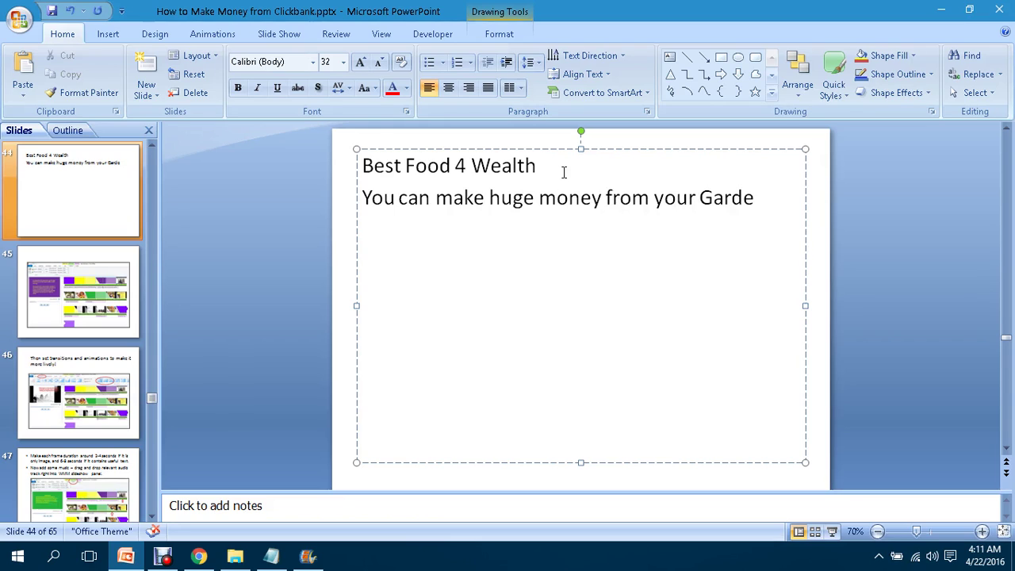
text(n by)
Switch to the Notepad file keywords for tutorial.txt and copy the author's name from the third keyword.
click(271, 559)
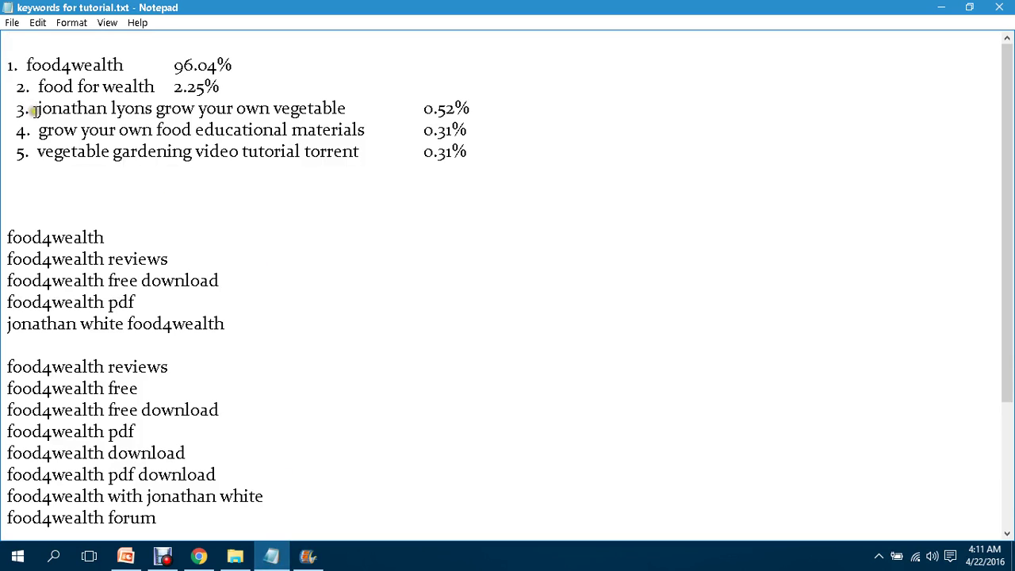
drag(34, 110, 350, 107)
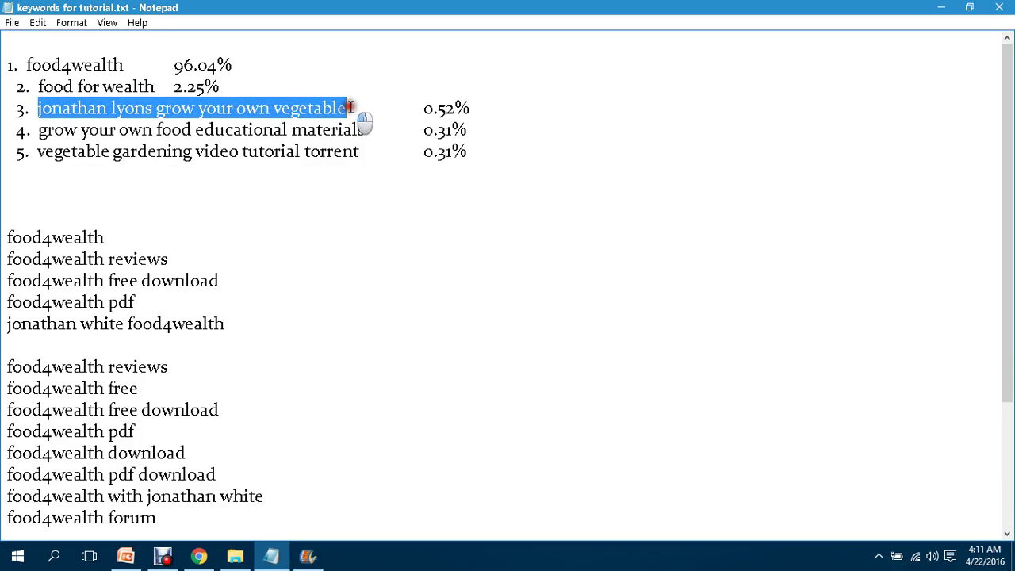
click(199, 155)
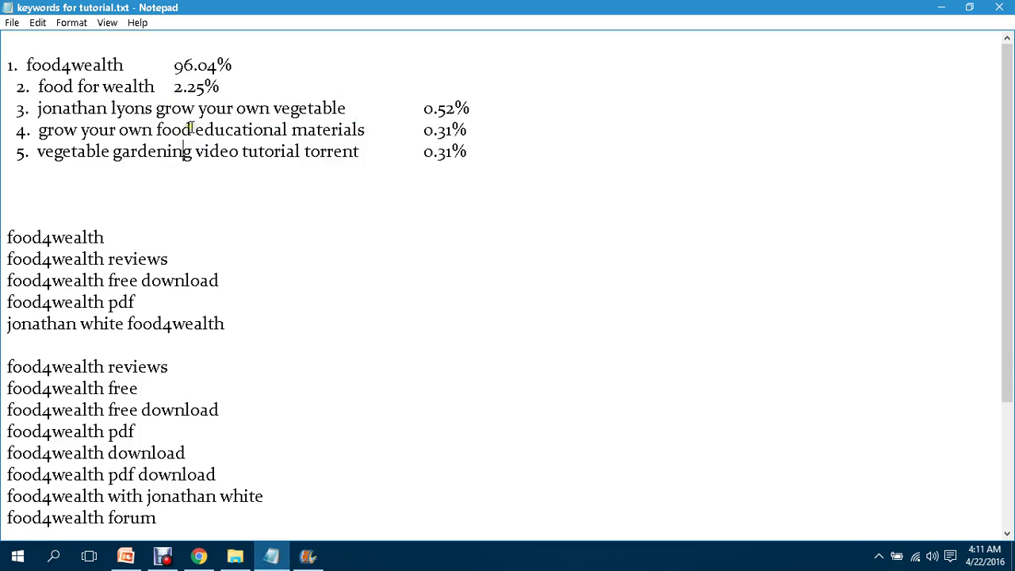
drag(37, 108, 153, 109)
key(ctrl+c)
mouse_move(323, 562)
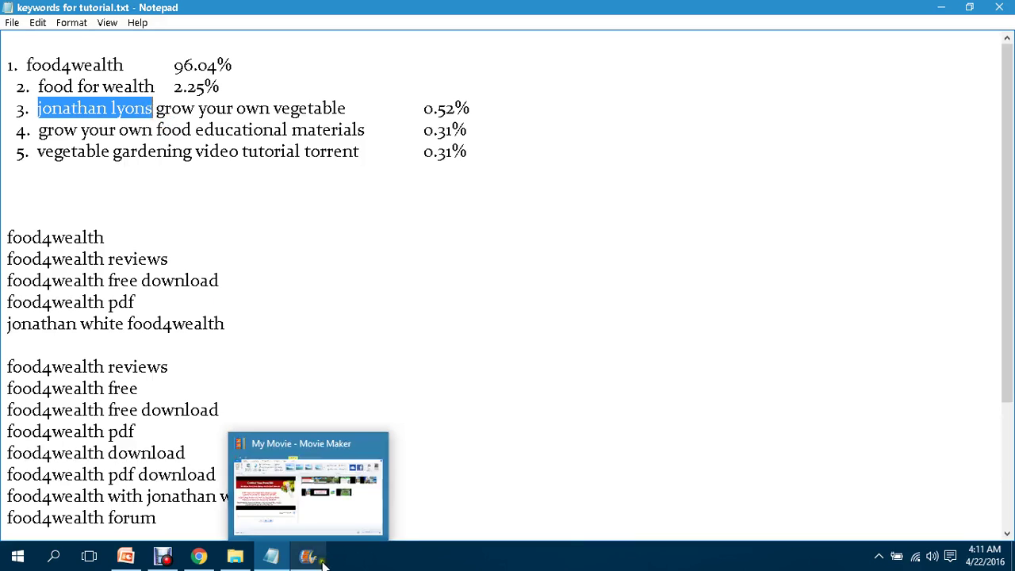
Back in PowerPoint, paste the author's name after "Garden by" on slide 44 and append "education materails".
click(207, 495)
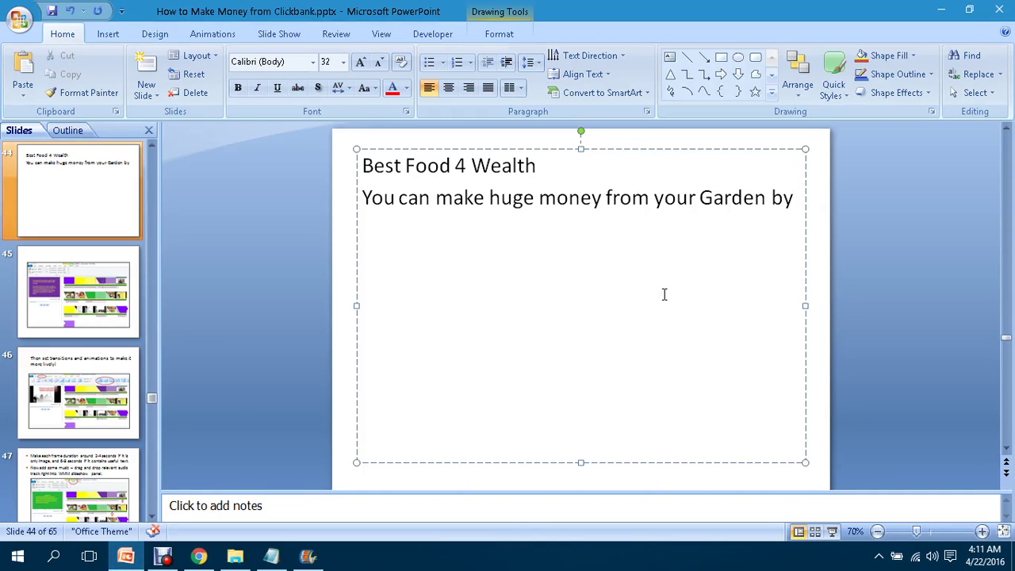
key(ctrl+v)
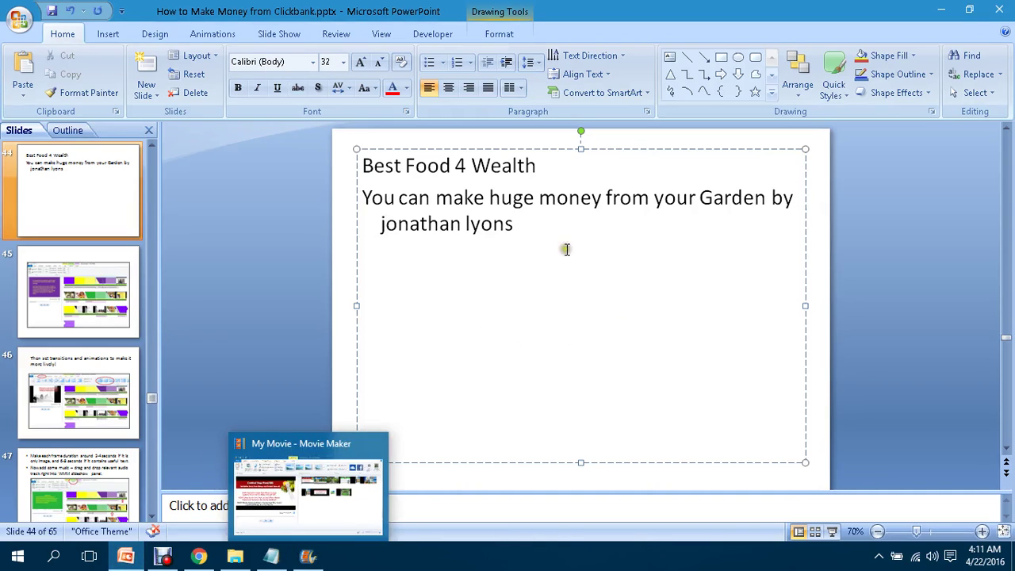
text(education ma)
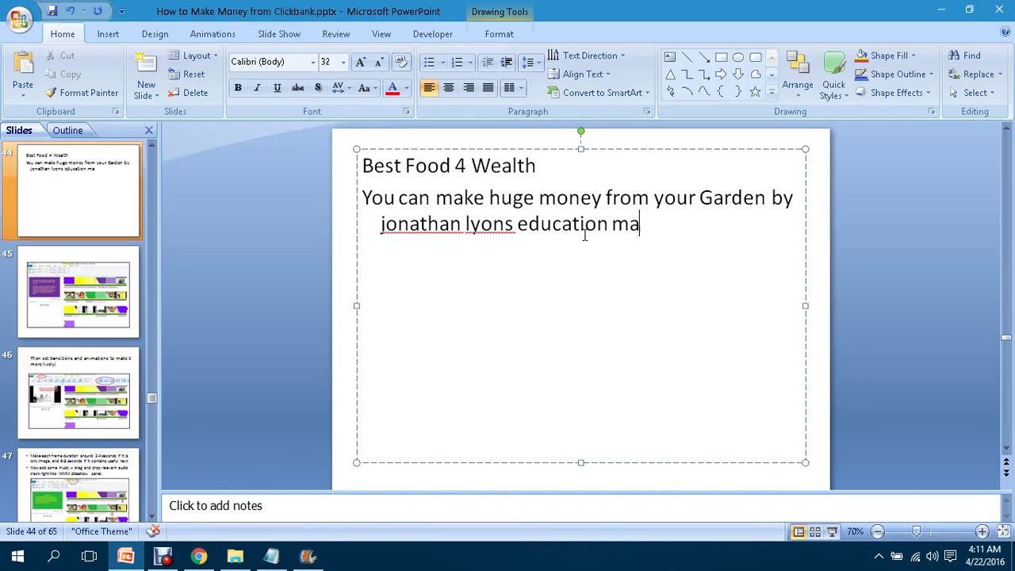
text(terails)
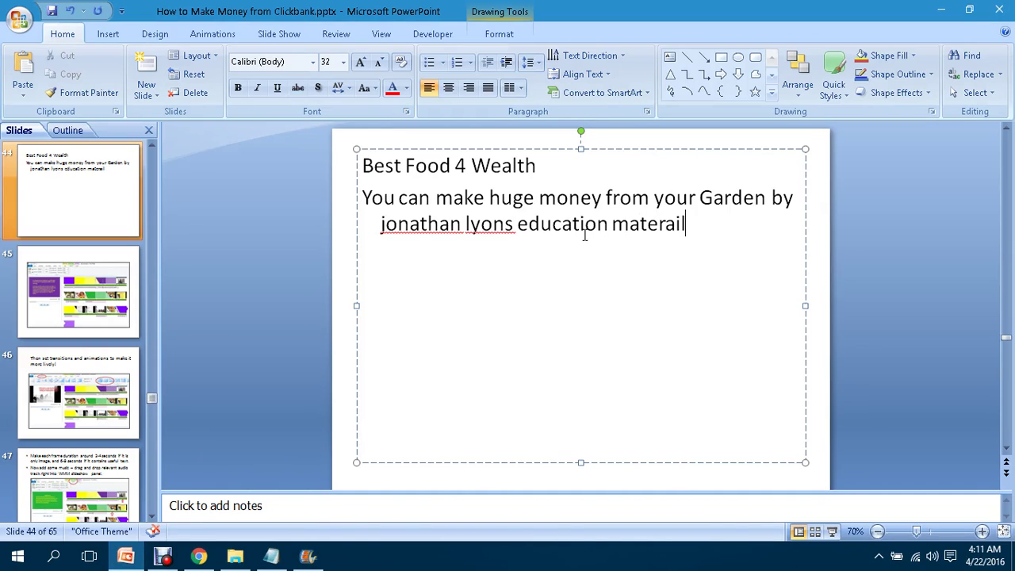
Correct the spelling in slide 44's second line, capitalizing the author's first and last names and changing "materails" to "materials".
right_click(437, 227)
click(408, 231)
right_click(410, 230)
click(418, 237)
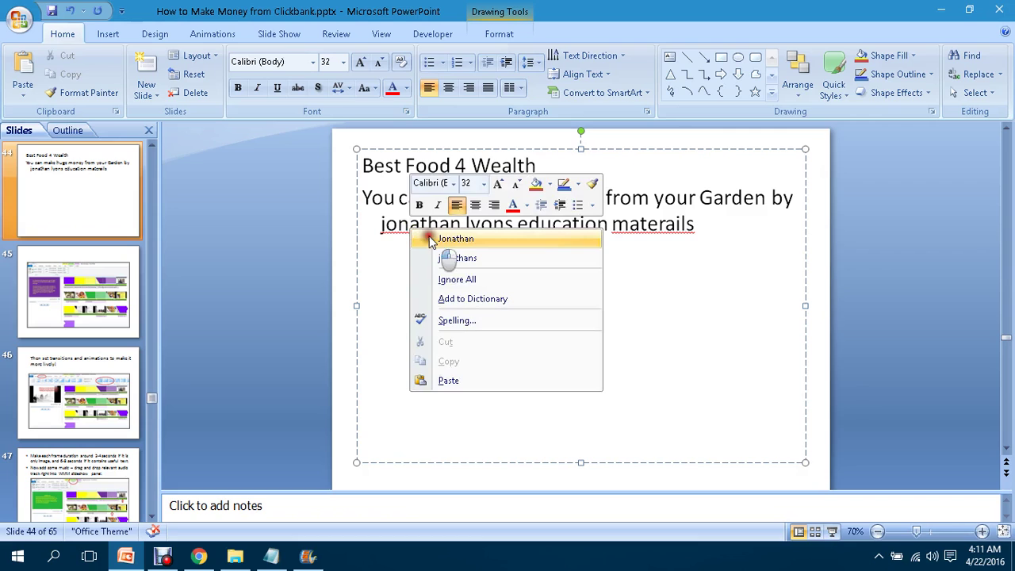
click(487, 226)
right_click(488, 226)
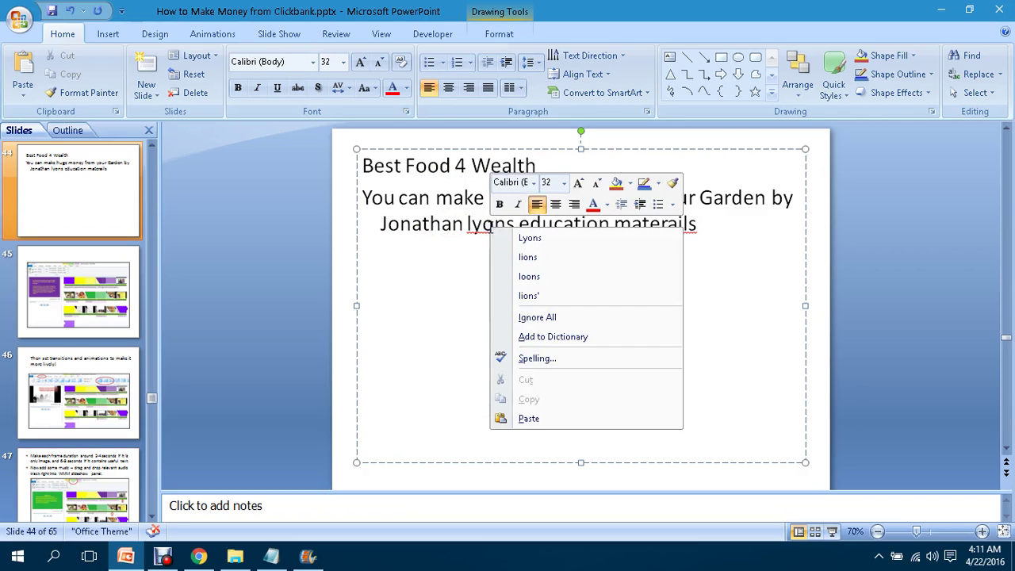
click(513, 236)
right_click(639, 230)
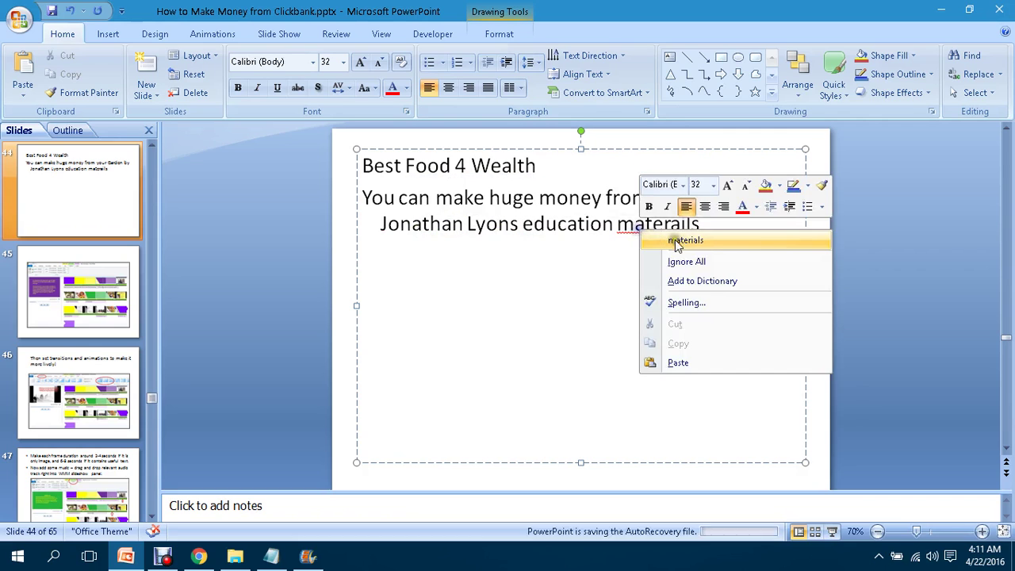
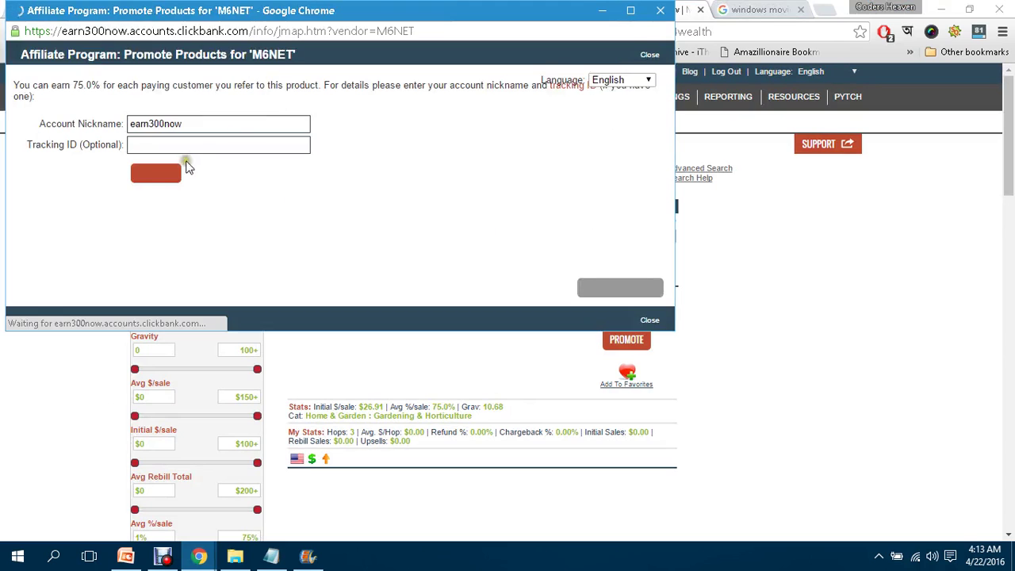
Generate the ClickBank HopLink for the Food4wealth product, copy the link address and close the HopLink window.
click(155, 174)
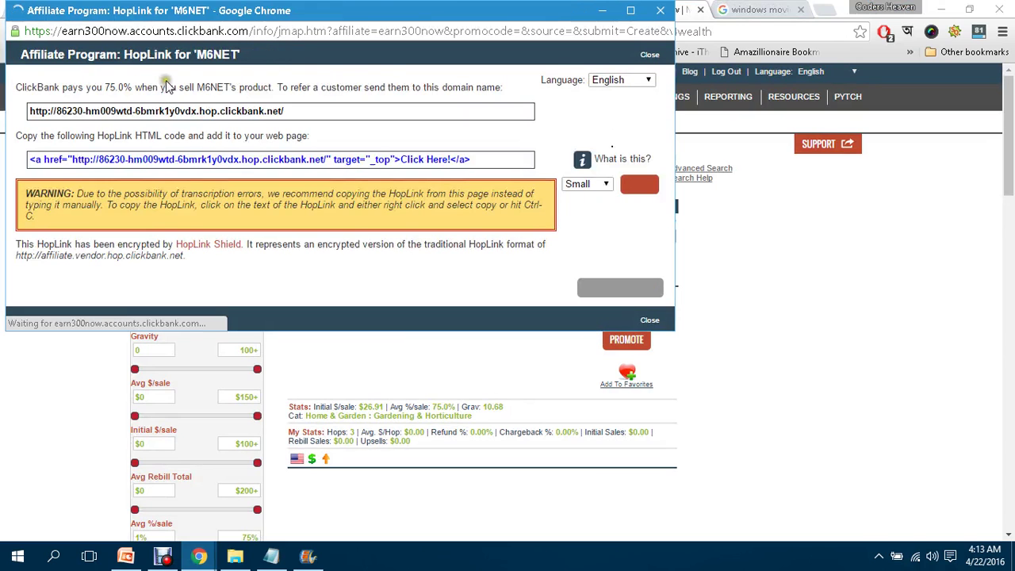
right_click(200, 110)
click(204, 115)
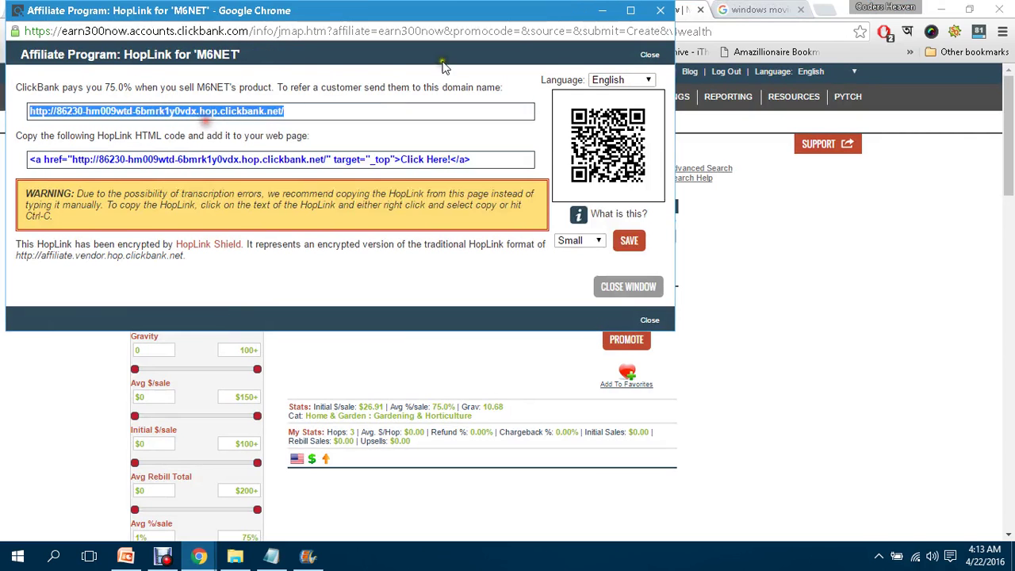
click(662, 11)
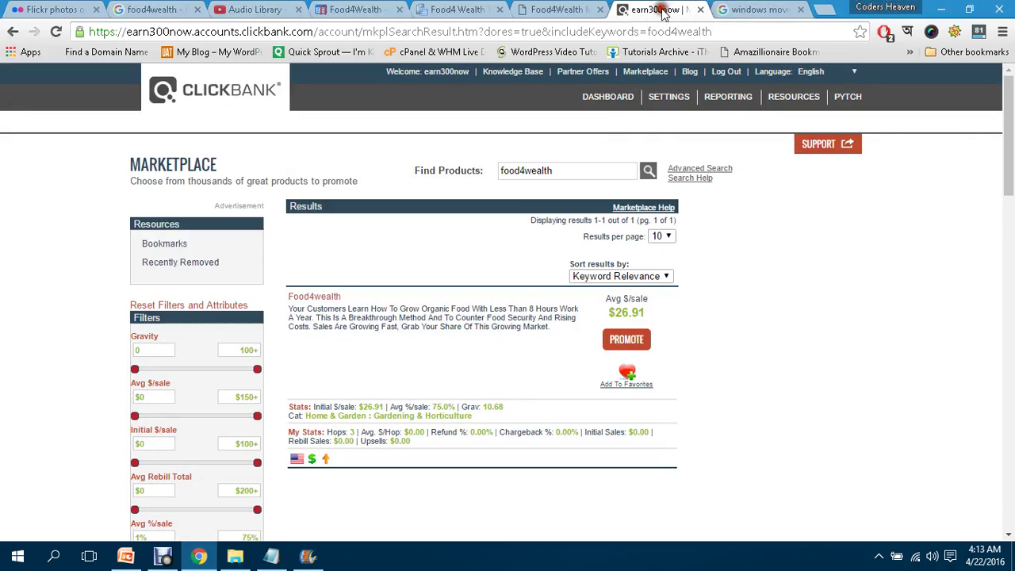
Open bit.ly in a new browser tab, shorten the copied HopLink and copy the resulting short link.
click(823, 10)
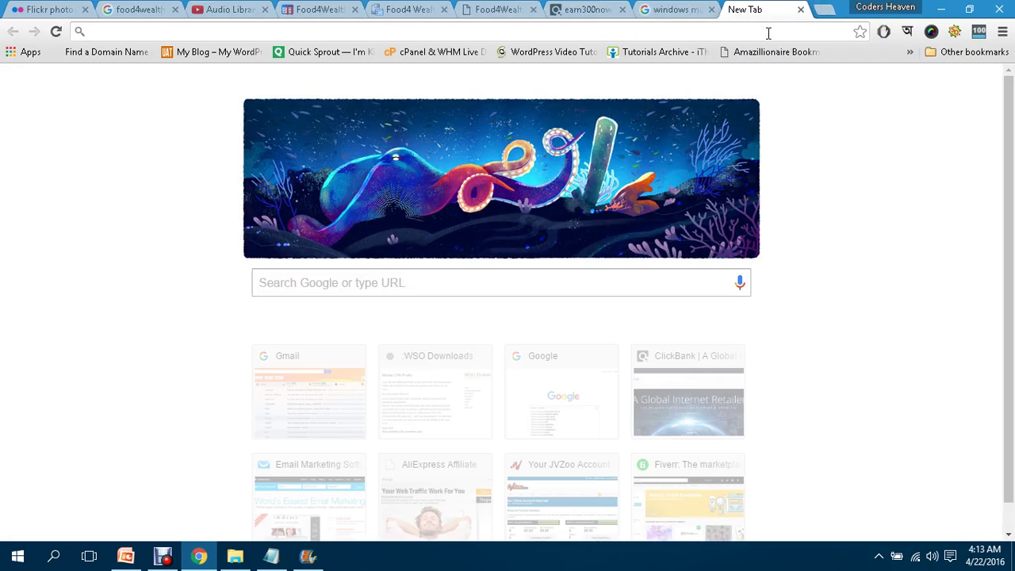
text(bit.ly)
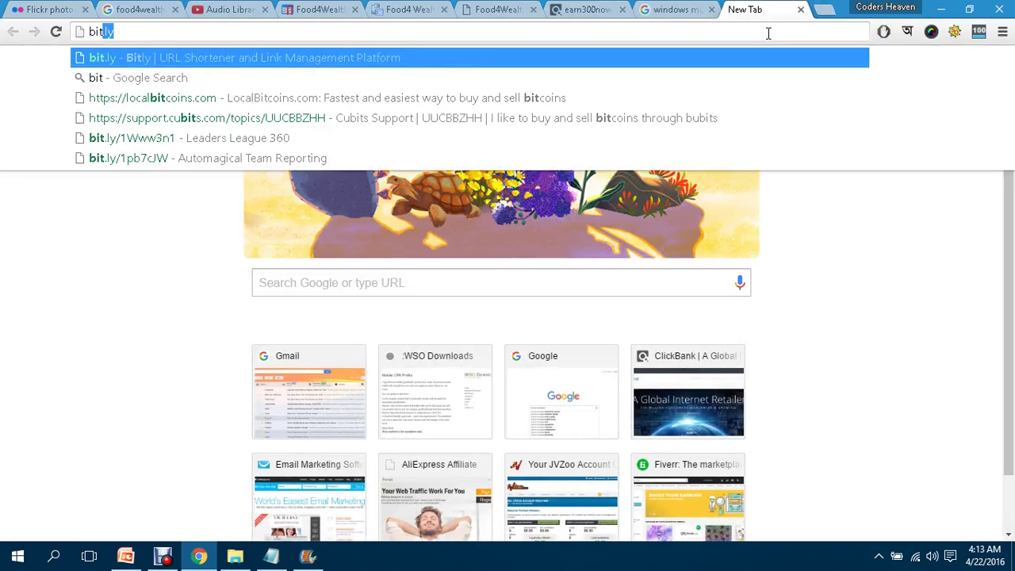
key(Return)
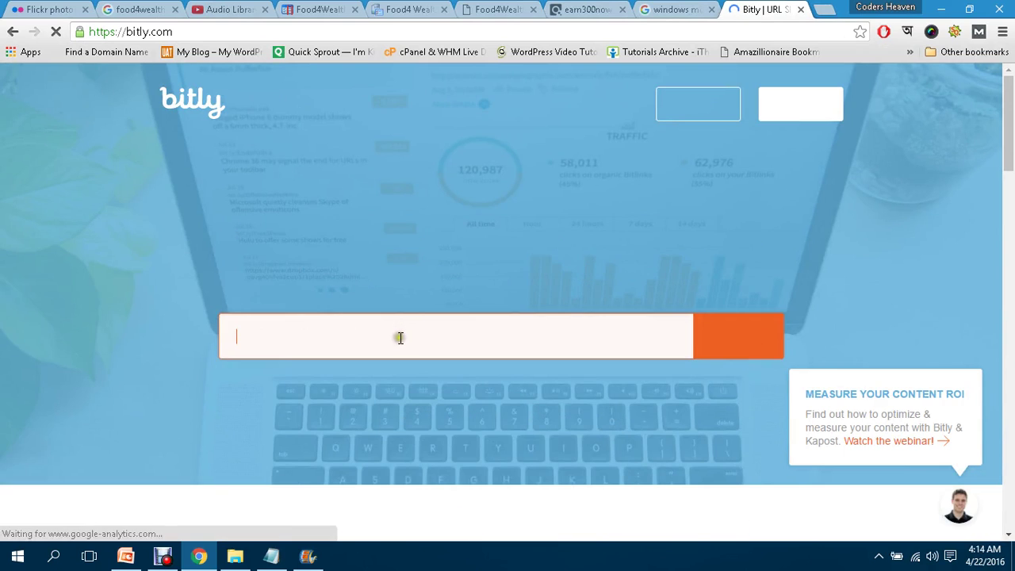
key(ctrl+v)
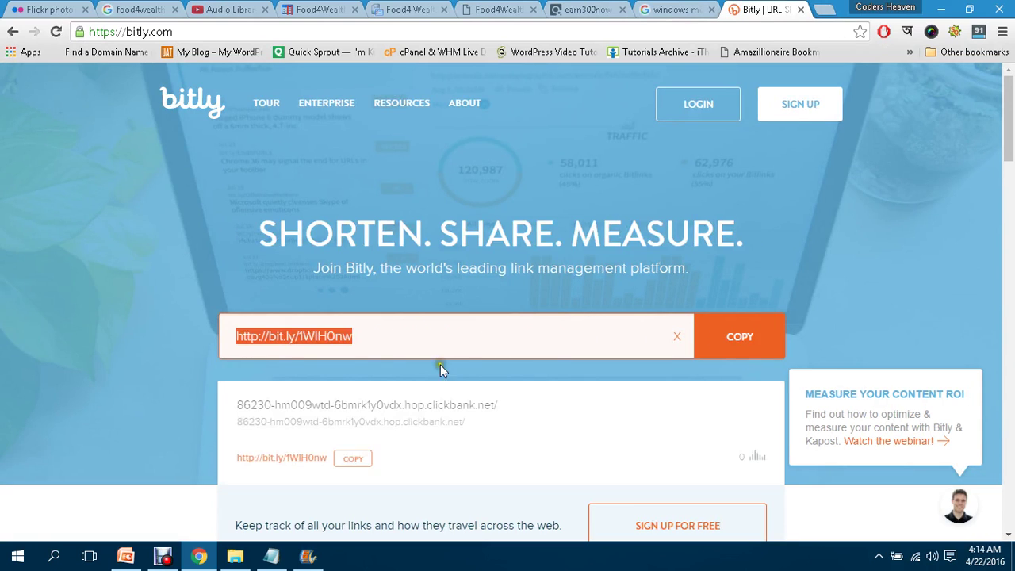
click(354, 460)
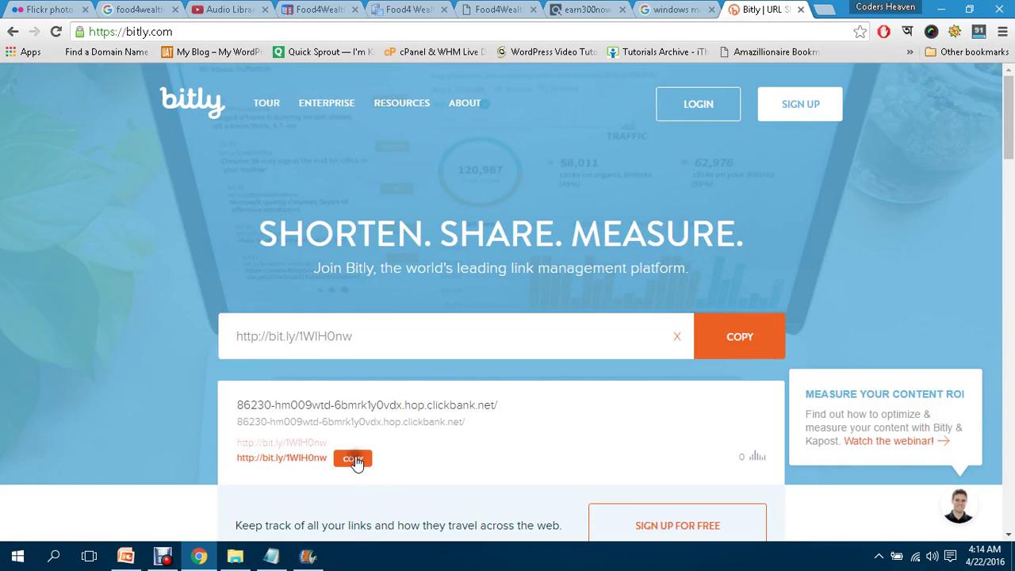
Switch to PowerPoint and paste the short link below "To Learn More Click the Link in Description" on slide 44.
click(138, 559)
click(607, 458)
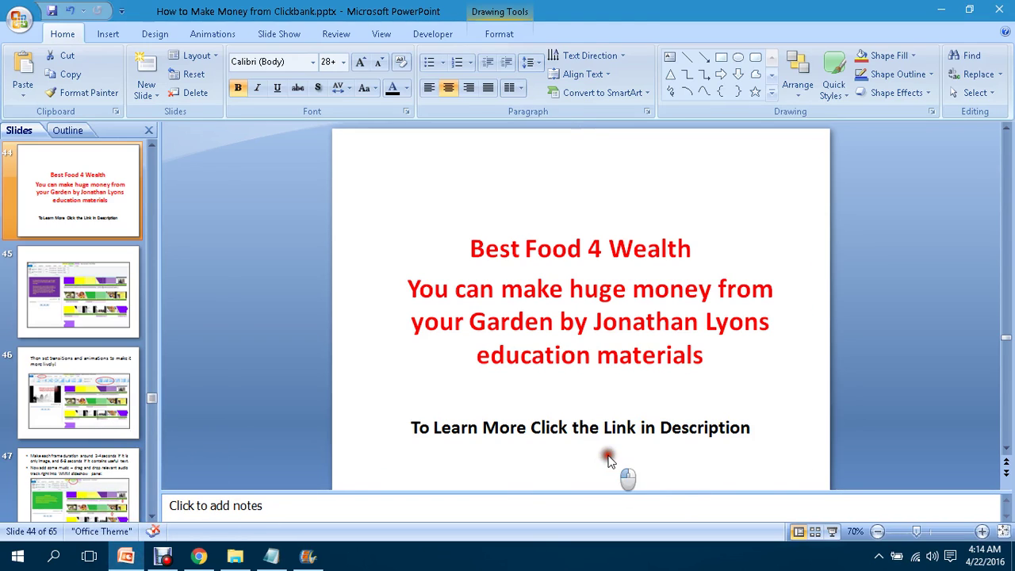
click(761, 427)
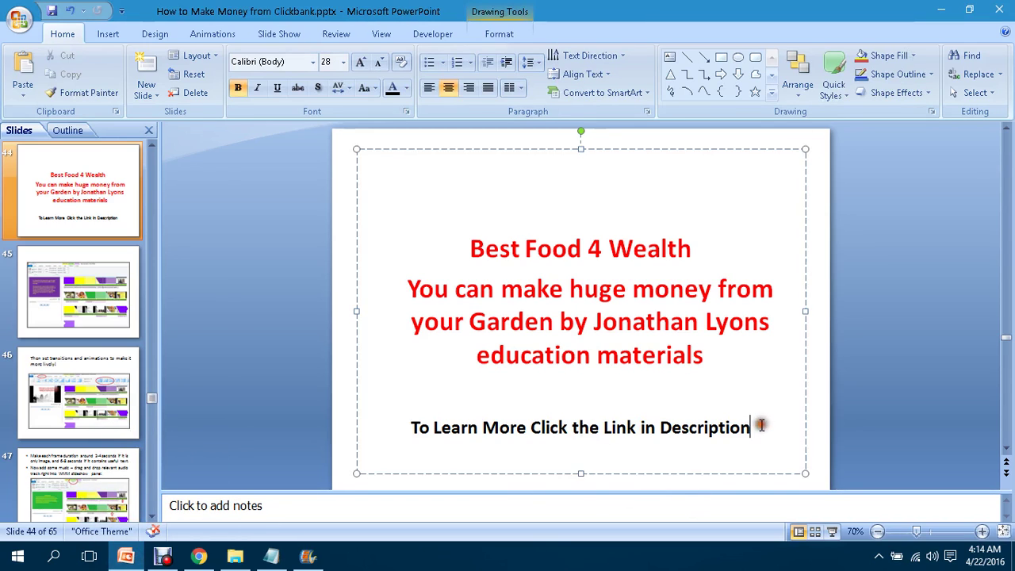
key(ctrl+v)
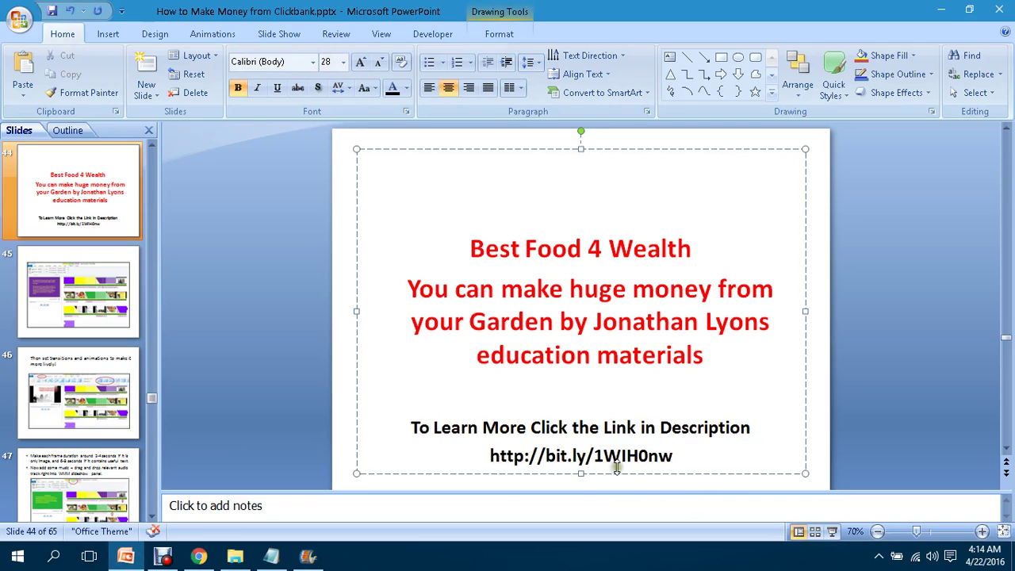
Remove an empty line above "Best Food 4 Wealth" on slide 44 and deselect the text placeholder.
click(338, 420)
click(558, 321)
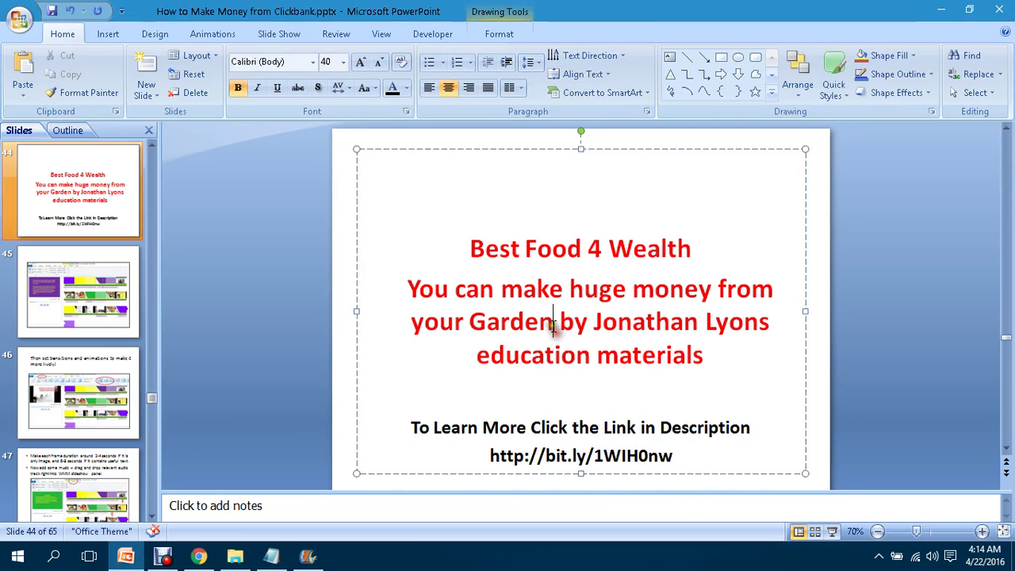
click(474, 251)
key(BackSpace)
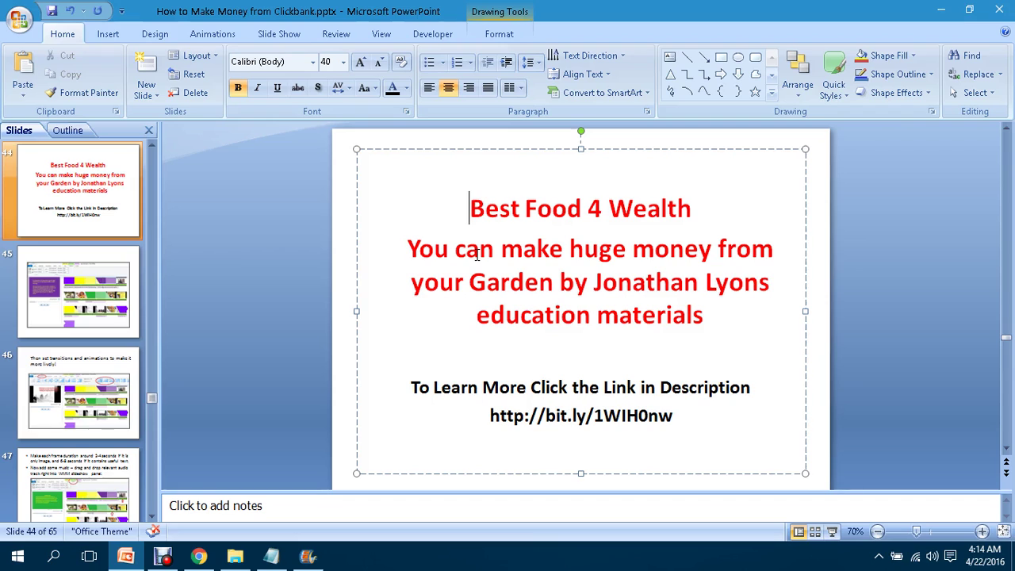
click(342, 257)
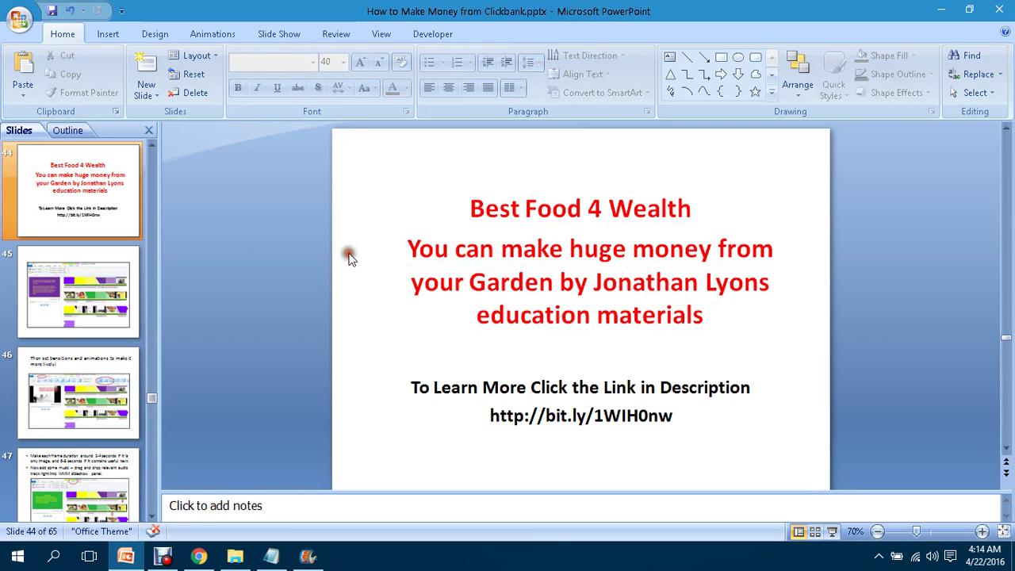
Launch Snipping Tool and capture the area of slide 44 that contains all the caption text.
click(49, 559)
text(sni)
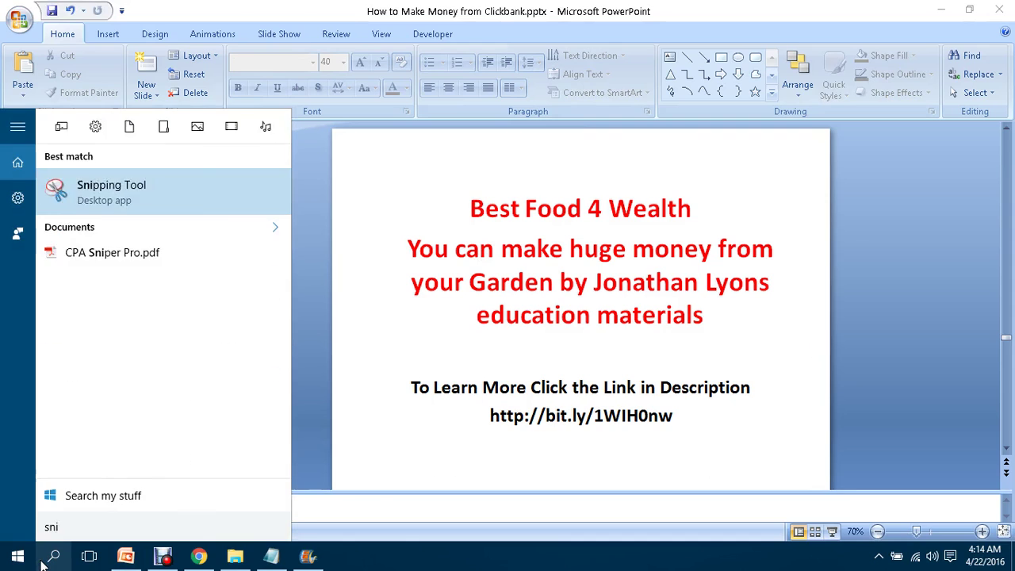
key(Return)
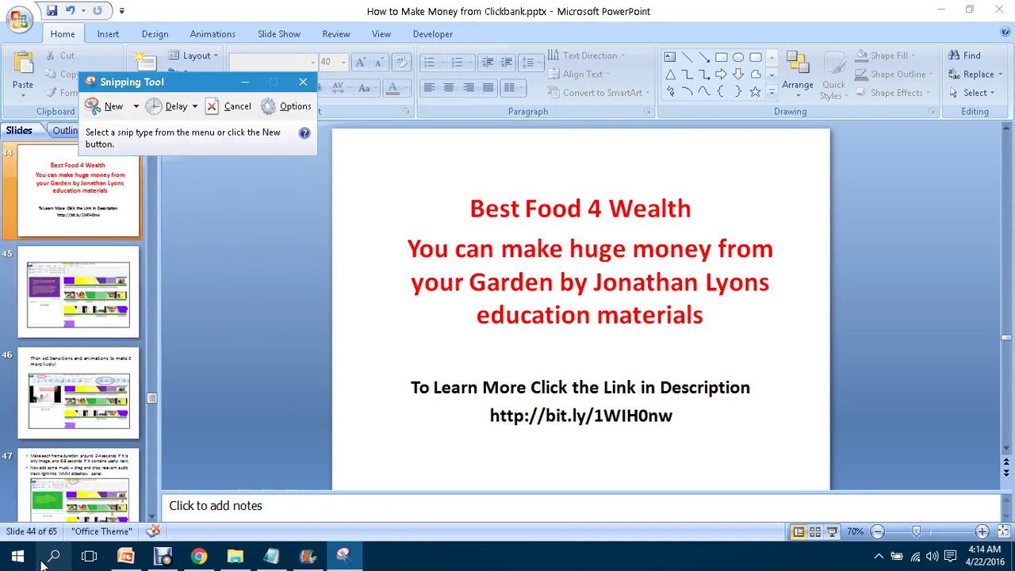
click(99, 104)
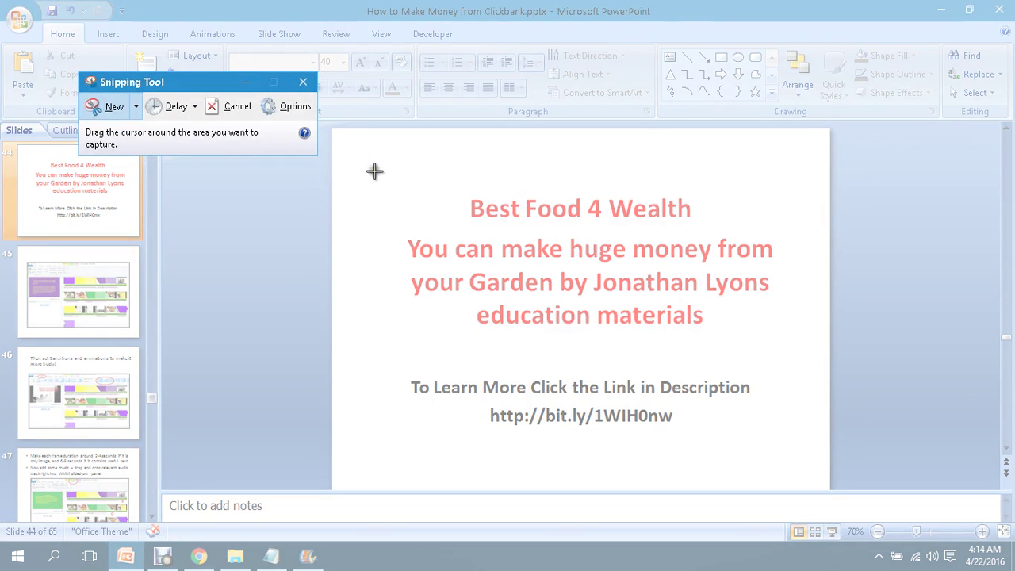
drag(373, 168, 800, 454)
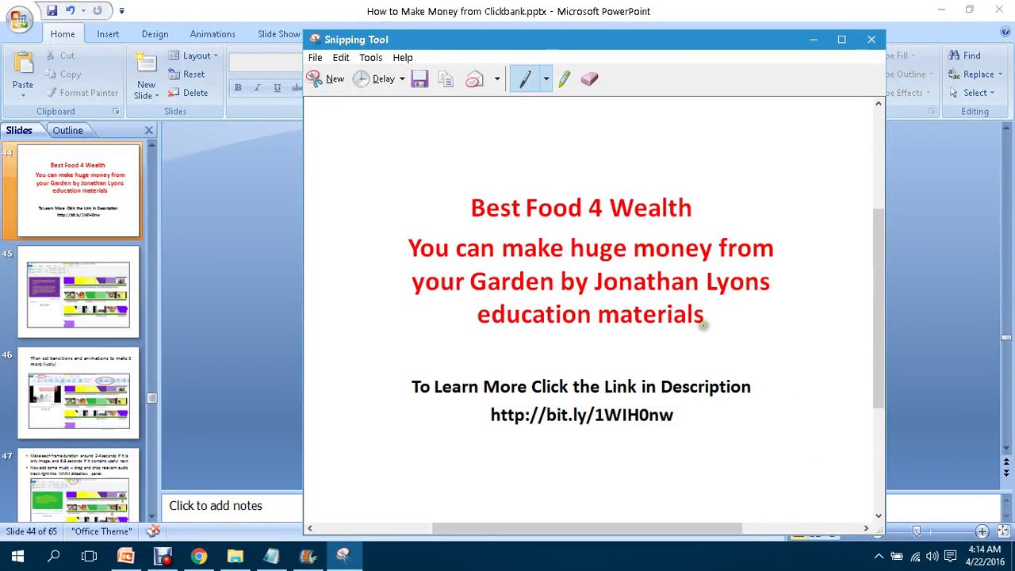
Save the snip as a PNG named "snipping" in the food4wealth folder on the Desktop.
key(ctrl+s)
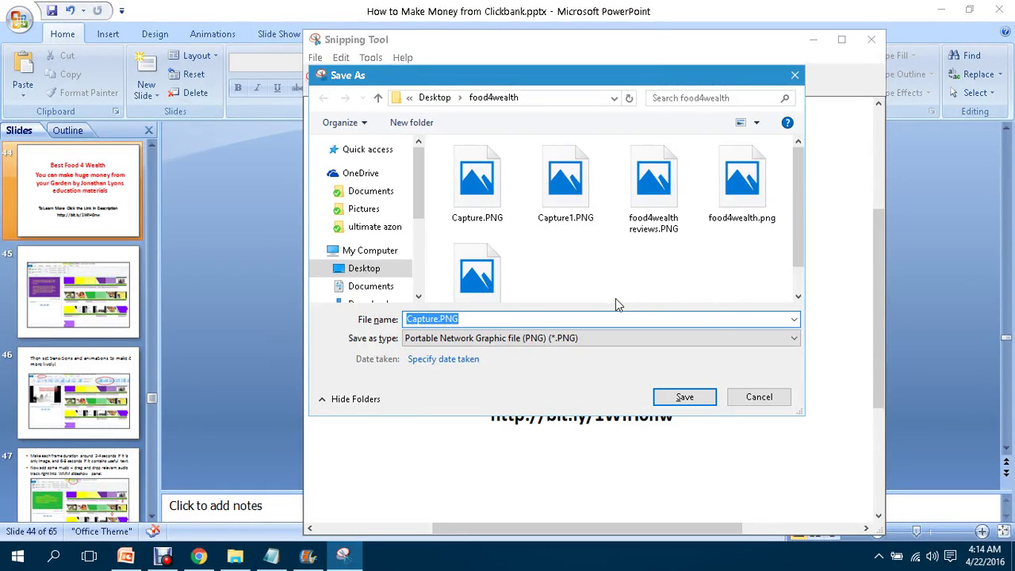
text(snipping)
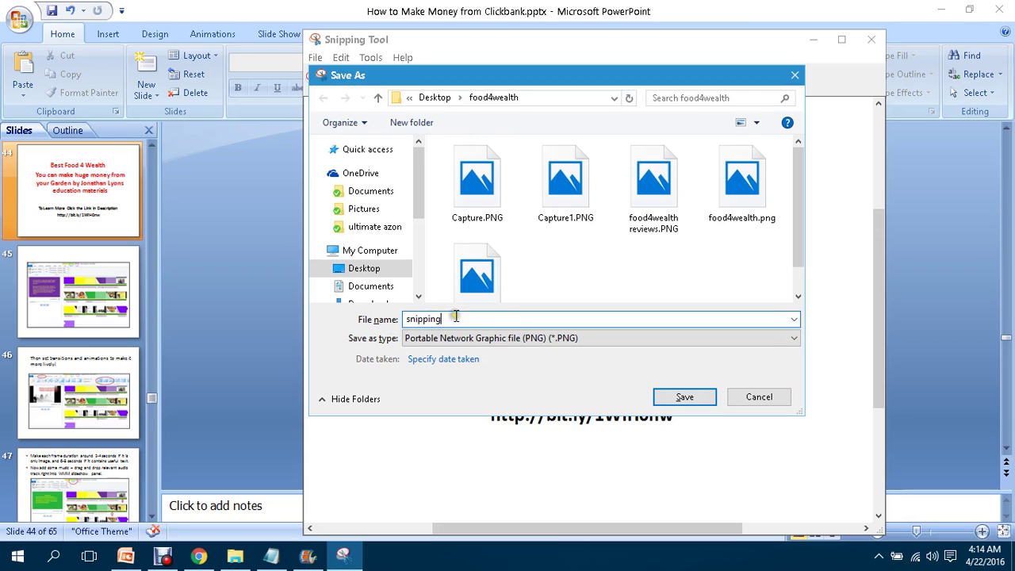
click(710, 397)
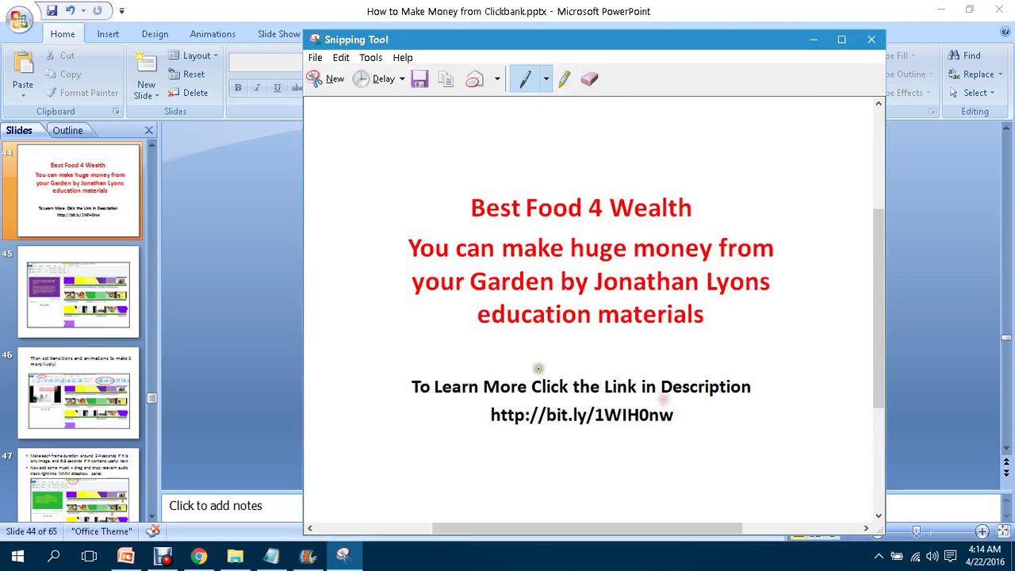
Switch to Movie Maker and add the saved caption slide image from the food4wealth folder to the movie.
click(308, 555)
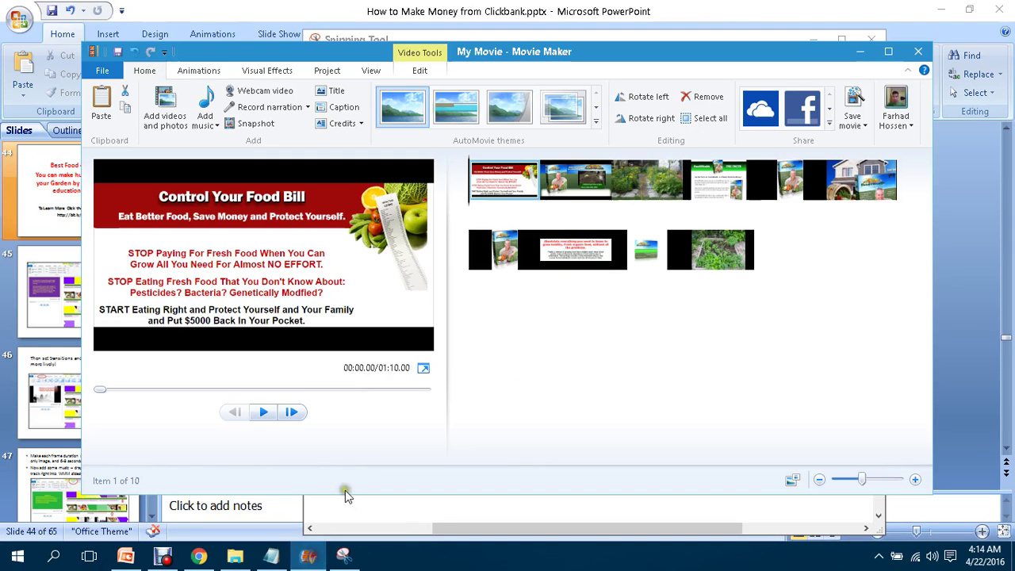
click(165, 105)
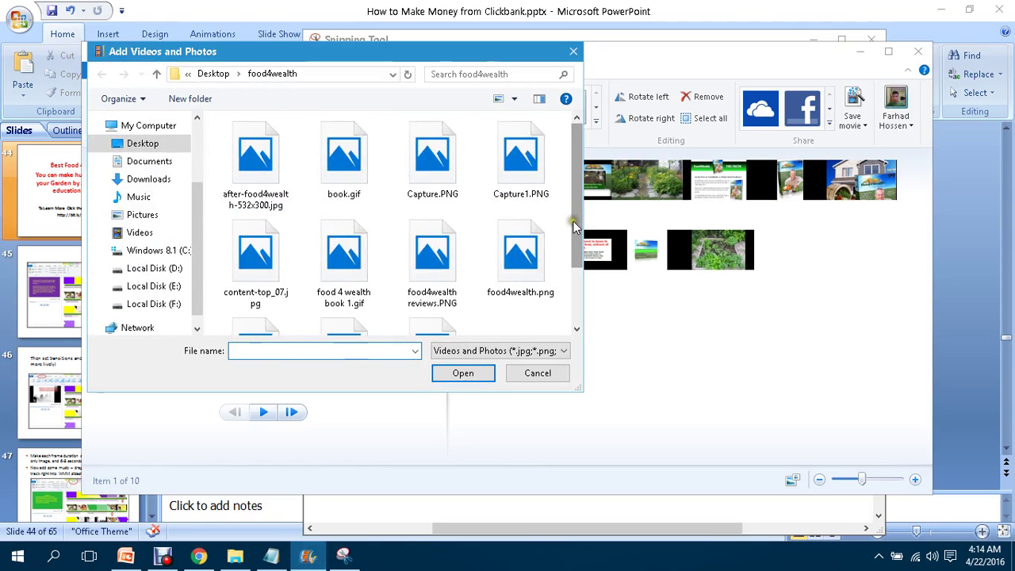
drag(576, 227, 575, 295)
double_click(341, 289)
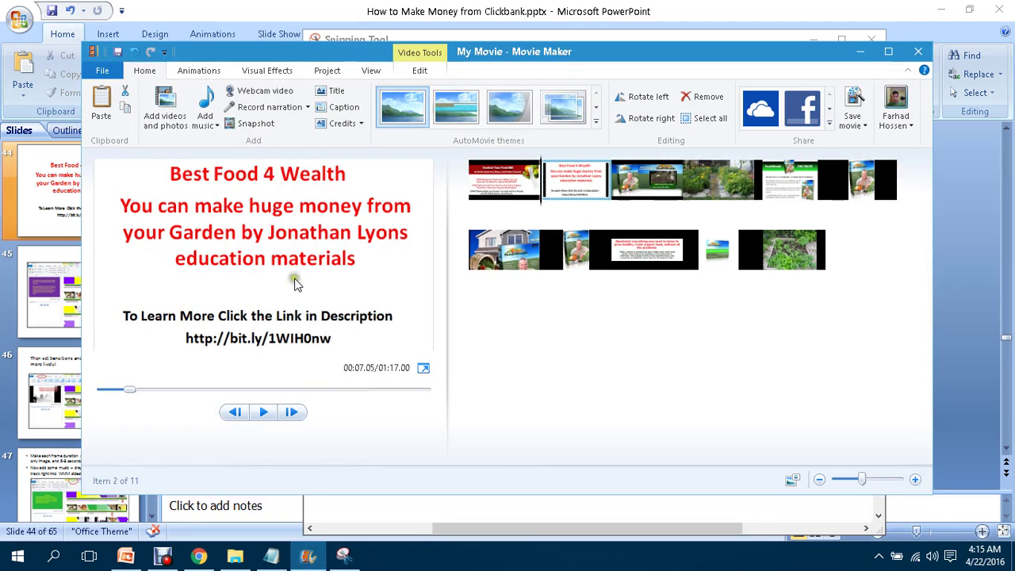
Preview the storyboard images after the caption slide, through to the garden bed image at the end.
click(638, 186)
click(709, 186)
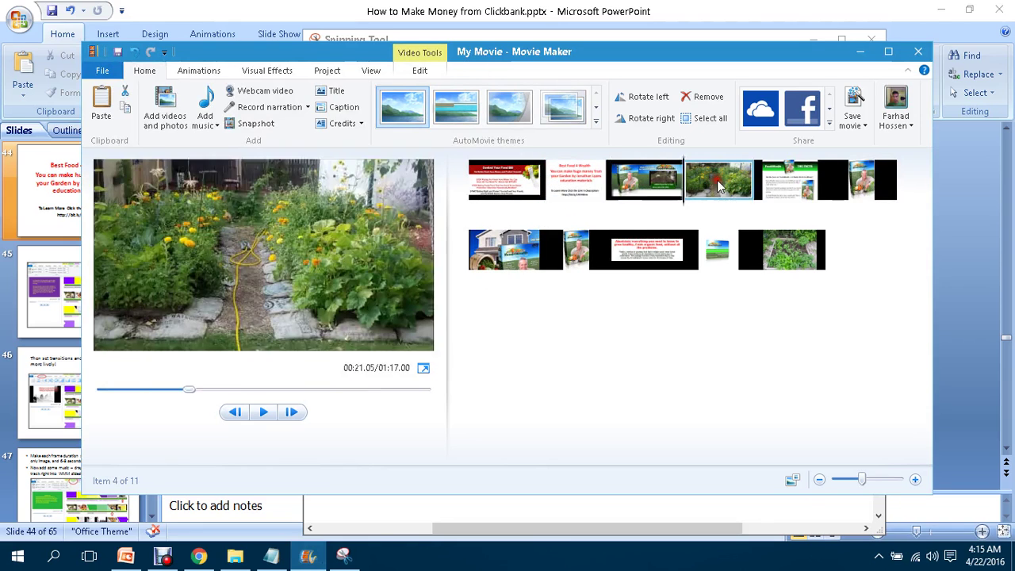
click(827, 184)
click(861, 182)
click(511, 258)
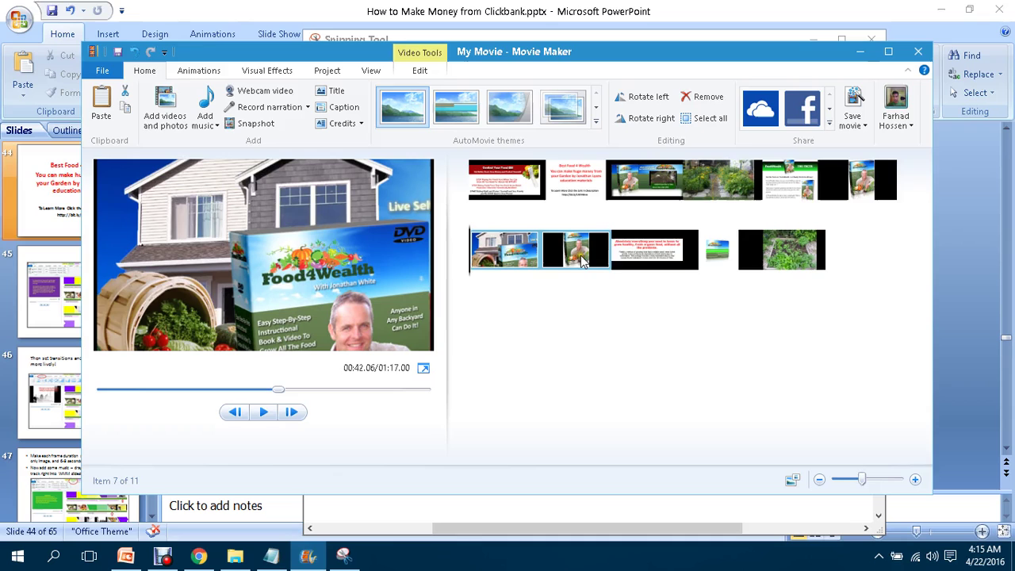
click(651, 254)
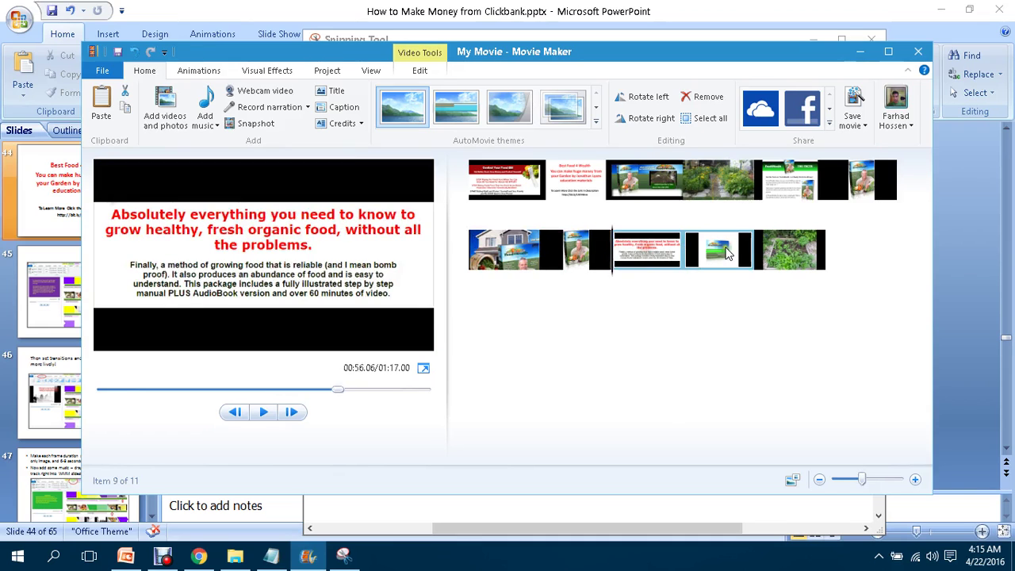
click(779, 254)
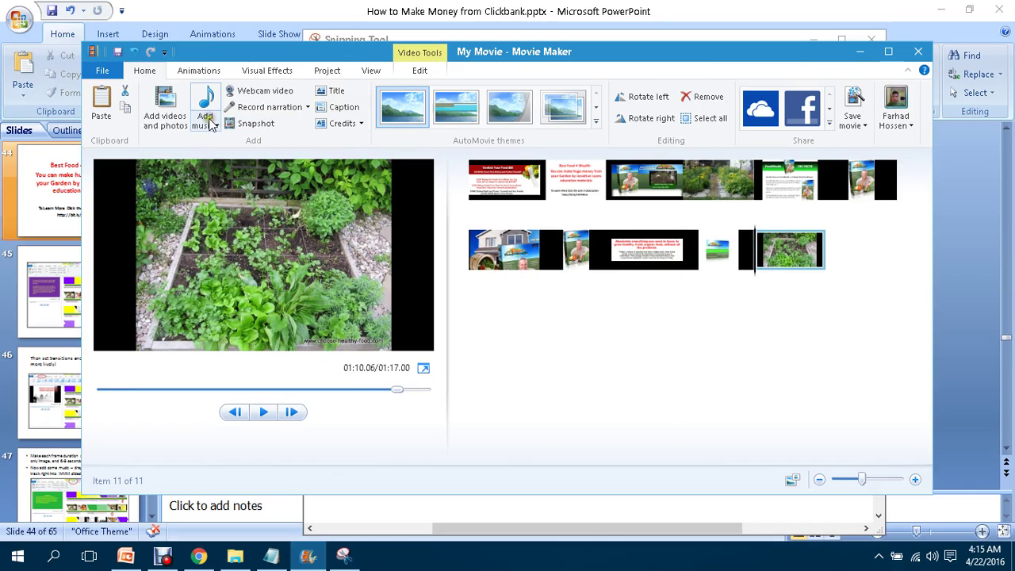
View Movie Maker's options for adding music and switch to the YouTube Audio Library page in Chrome.
click(212, 127)
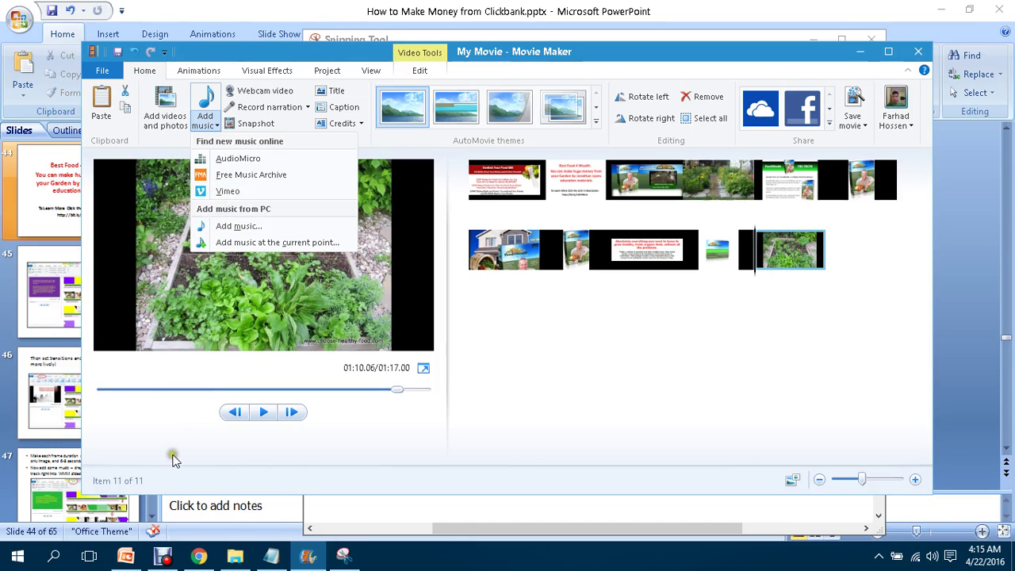
click(199, 555)
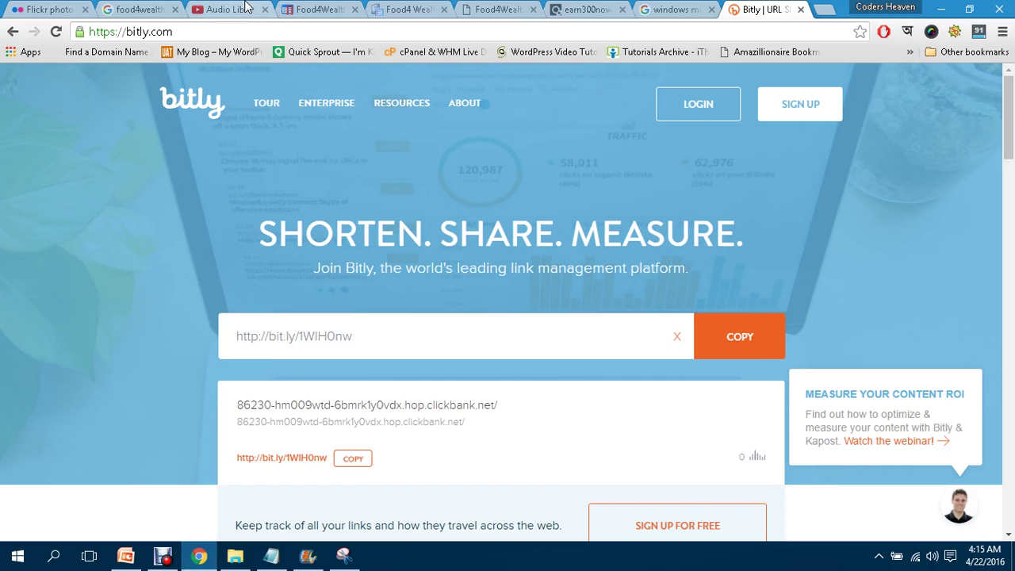
key(ctrl+3)
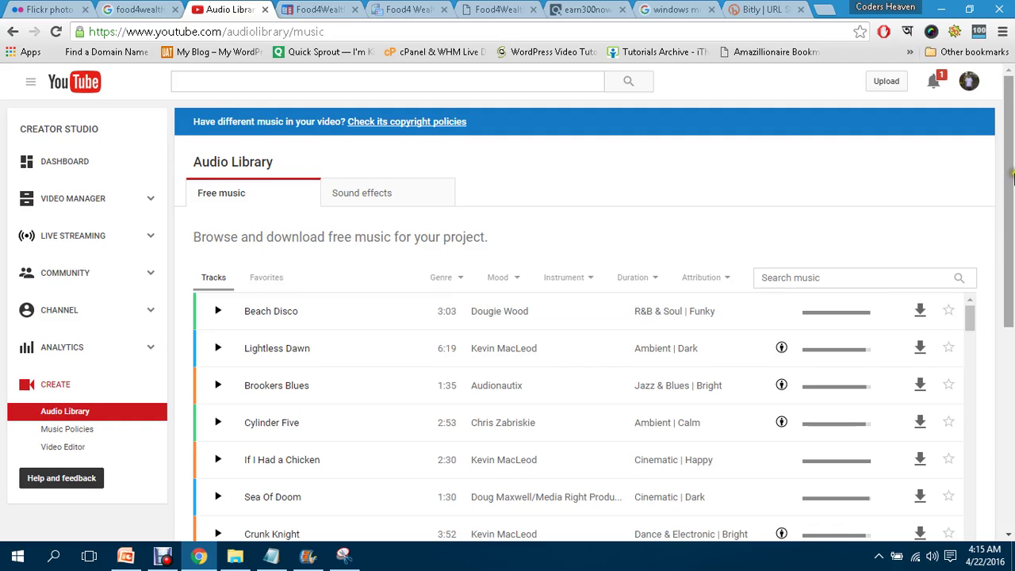
Switch to Movie Maker and view the dialog for adding music from the PC, closing it without choosing a file.
mouse_move(1011, 173)
mouse_down()
mouse_move(1011, 207)
mouse_move(1012, 163)
mouse_up()
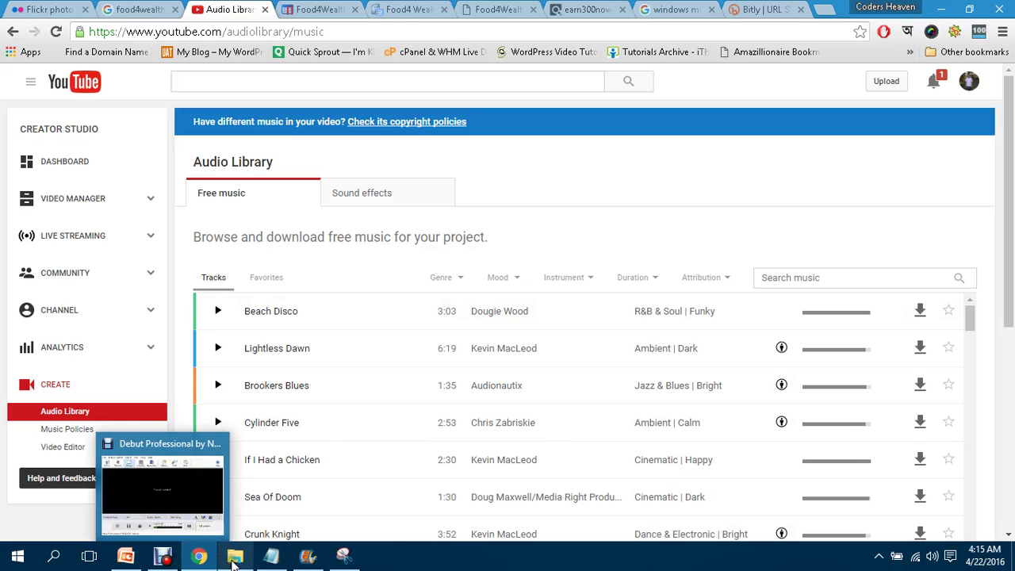
mouse_move(354, 563)
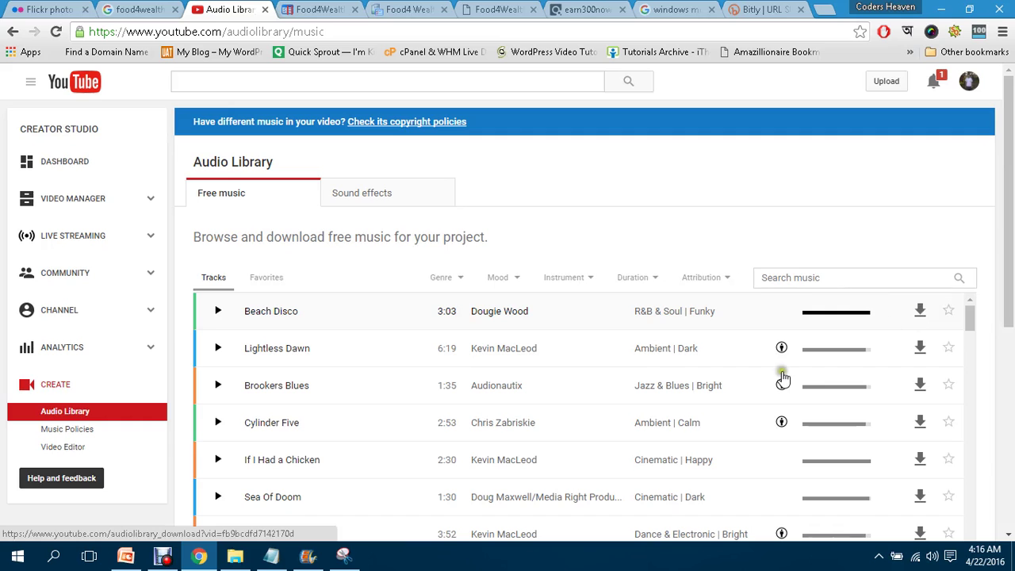
click(295, 563)
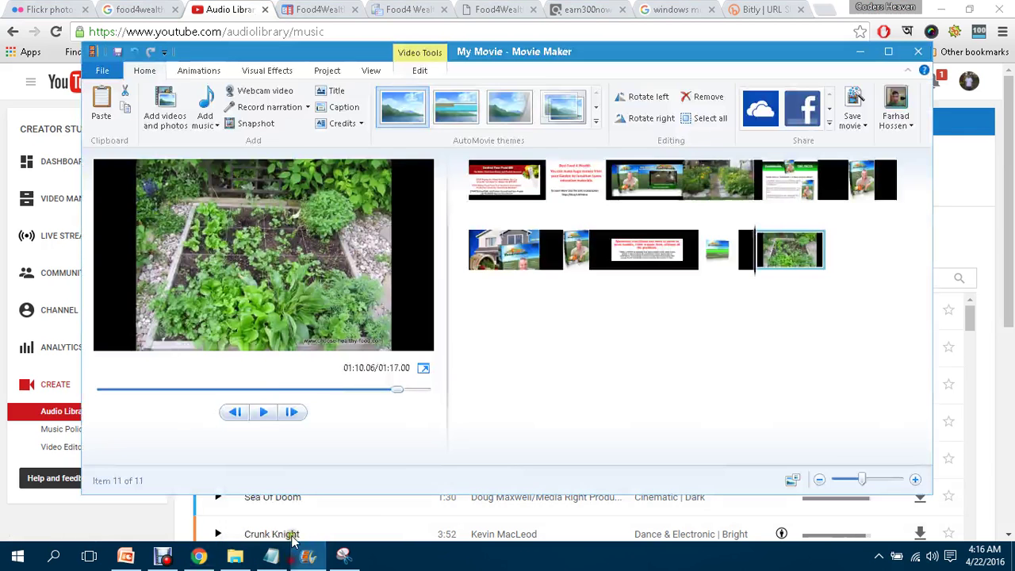
click(208, 124)
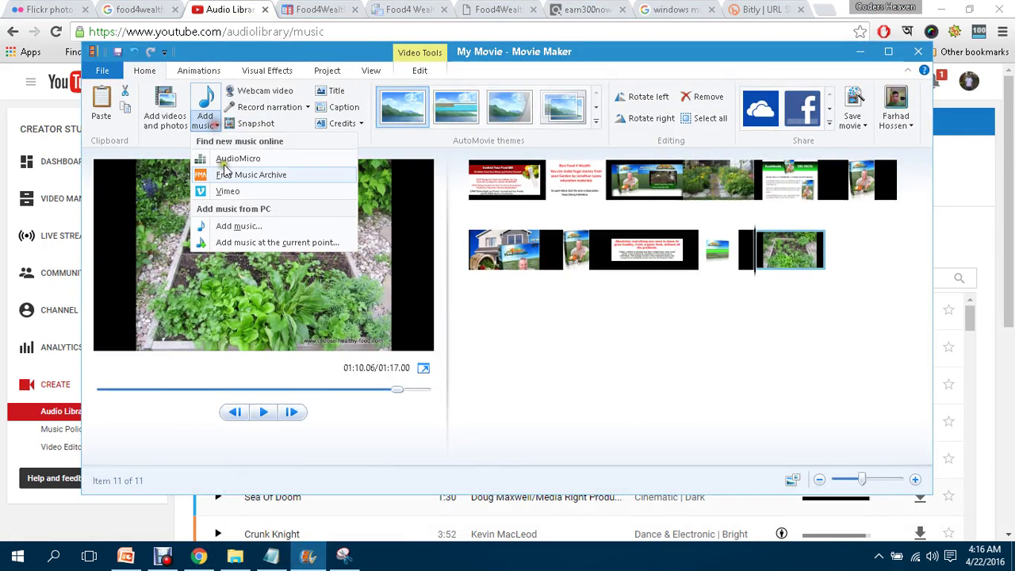
click(237, 229)
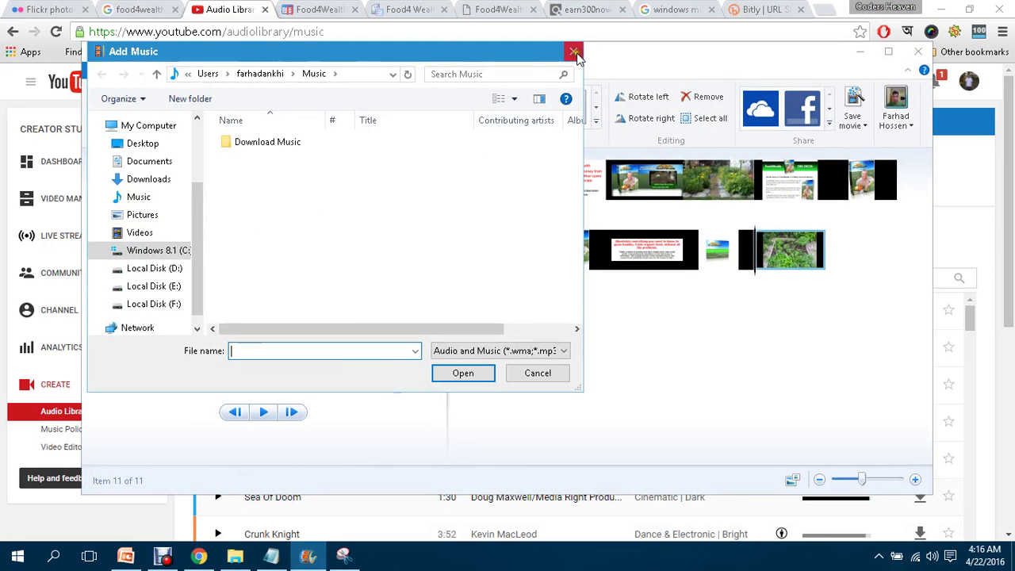
click(574, 53)
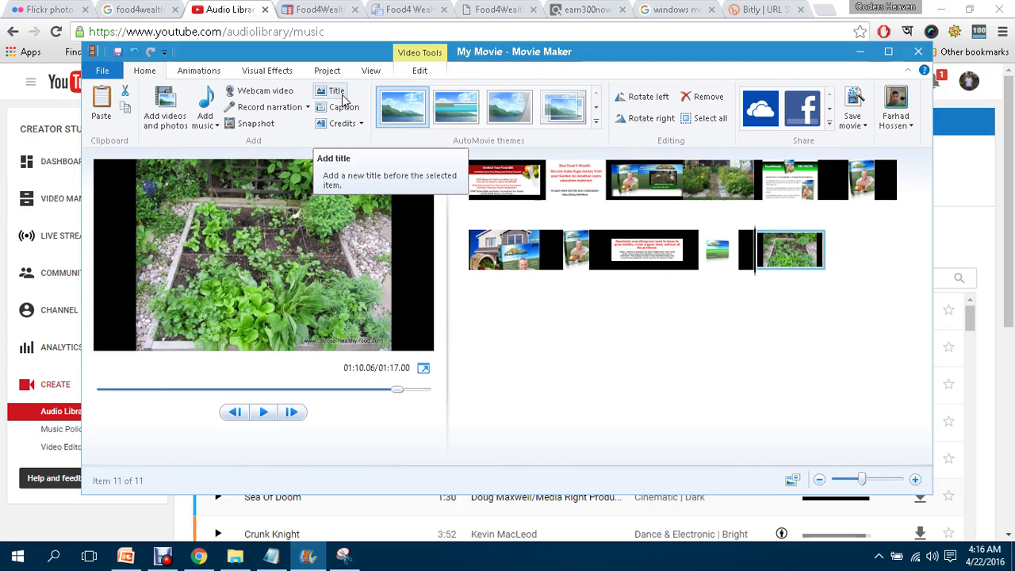
Move the "Best Food 4 Wealth" caption slide to the start of the storyboard, ahead of the "Control Your Food Bill" image.
click(470, 187)
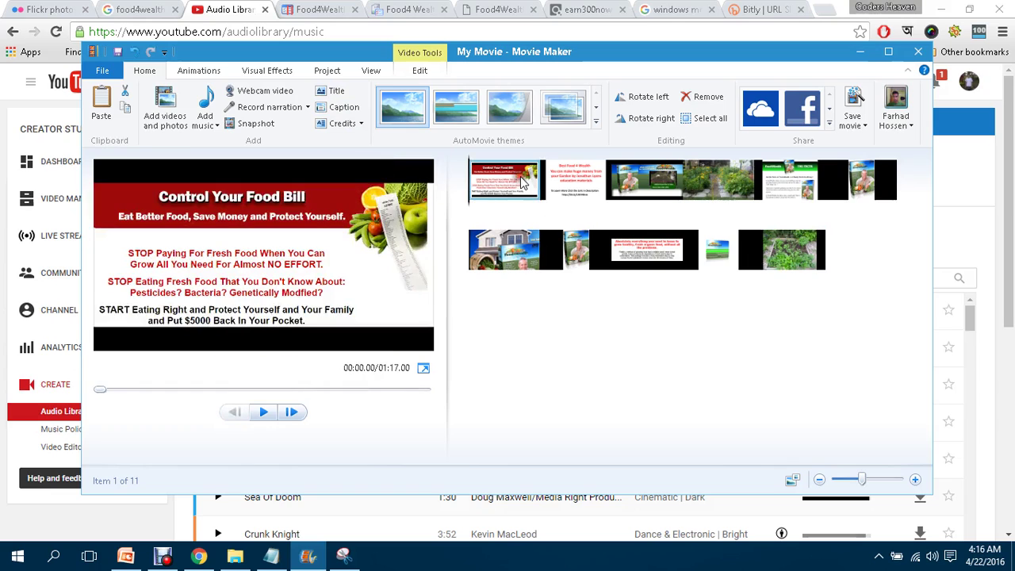
click(596, 183)
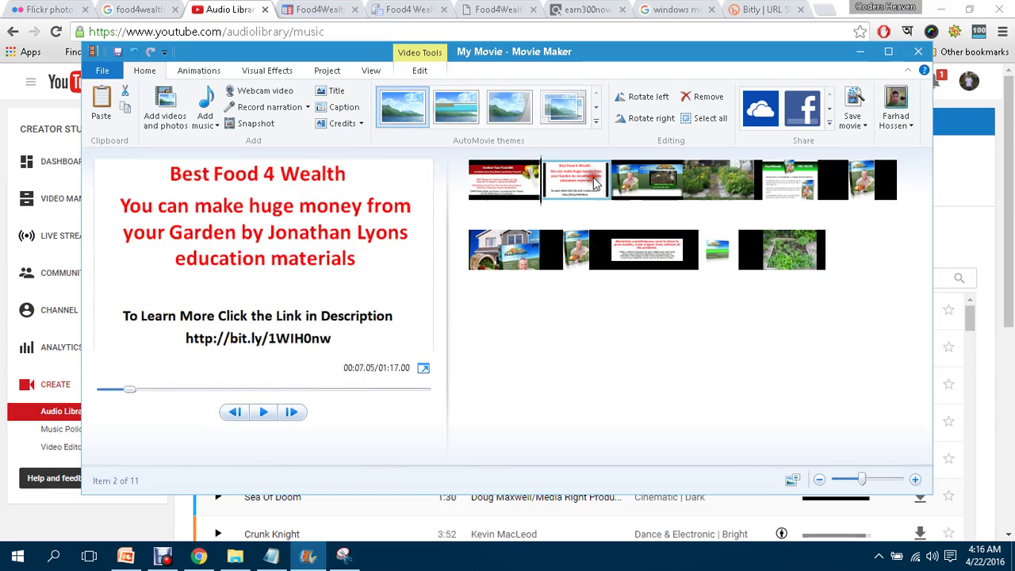
drag(596, 183, 492, 200)
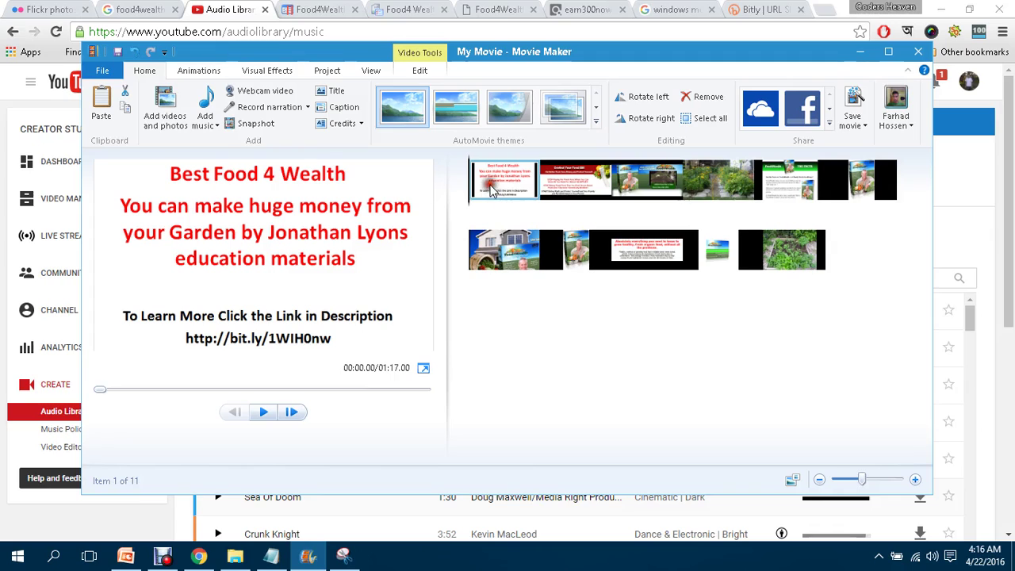
Insert a title before the caption slide and replace its default text with "Learn the Best Gardening".
click(337, 92)
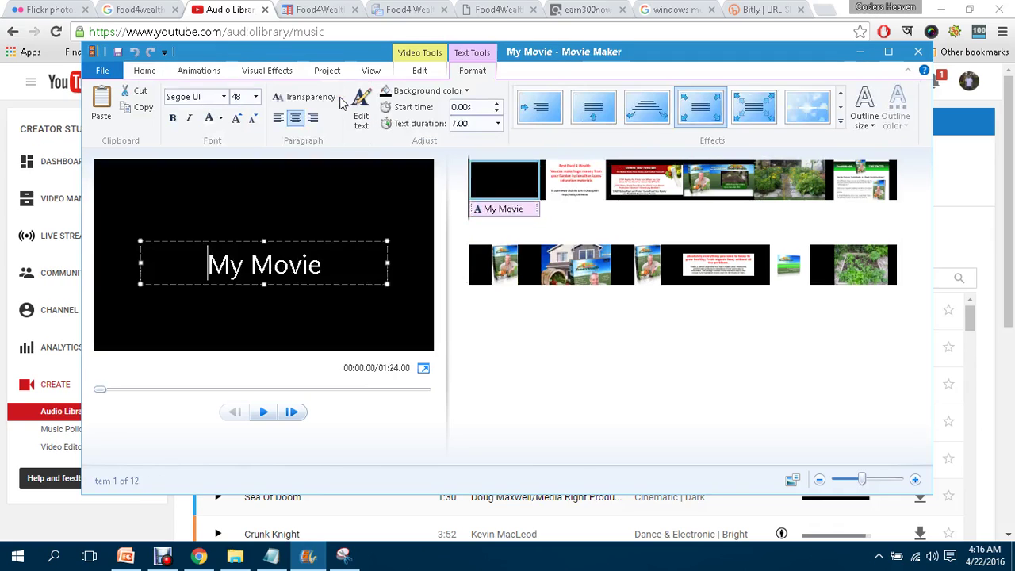
click(340, 262)
key(BackSpace)
key(BackSpace)
key(BackSpace)
key(BackSpace)
key(BackSpace)
key(BackSpace)
key(BackSpace)
key(BackSpace)
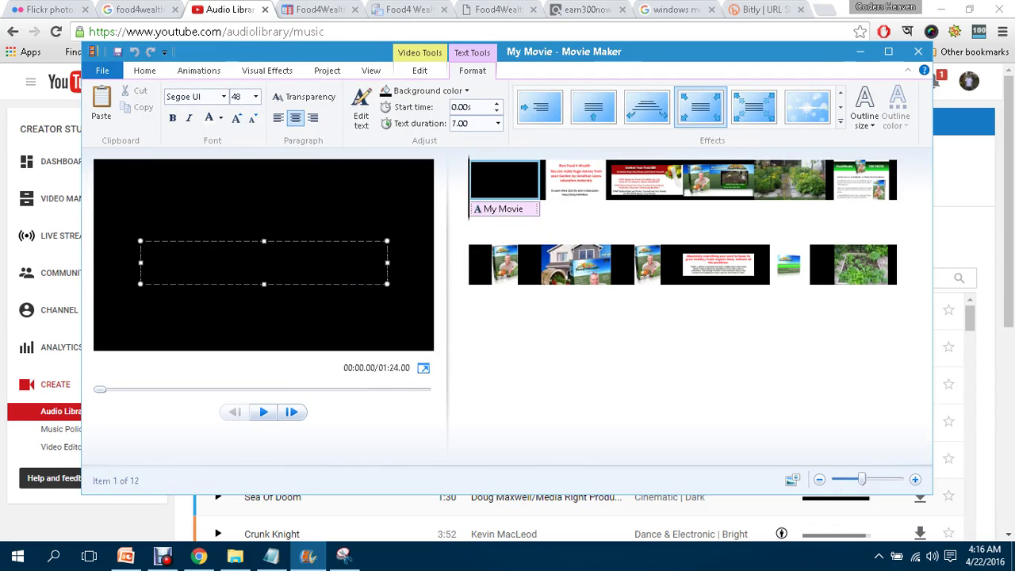
text(Learn the Bes)
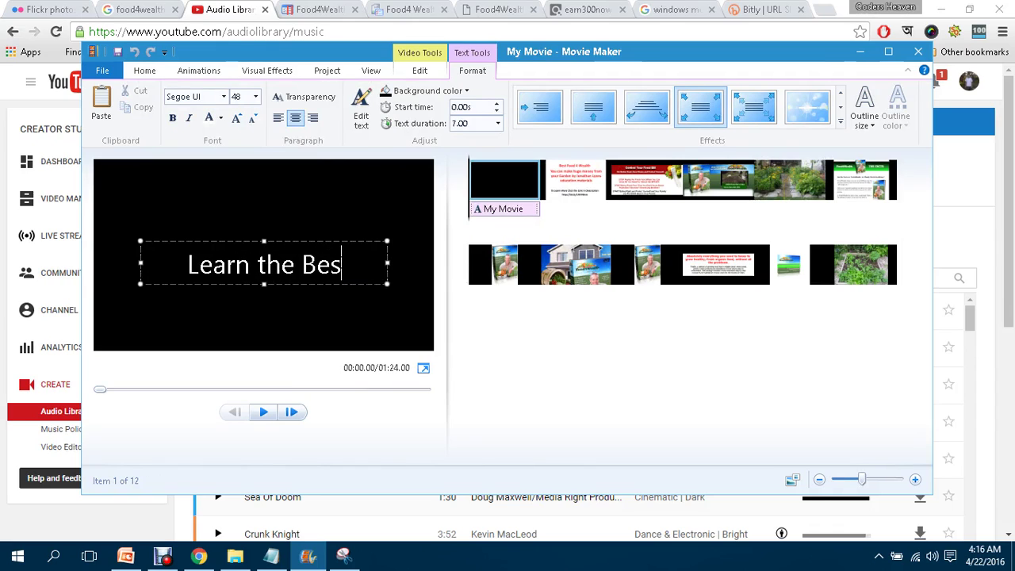
text(t Gard)
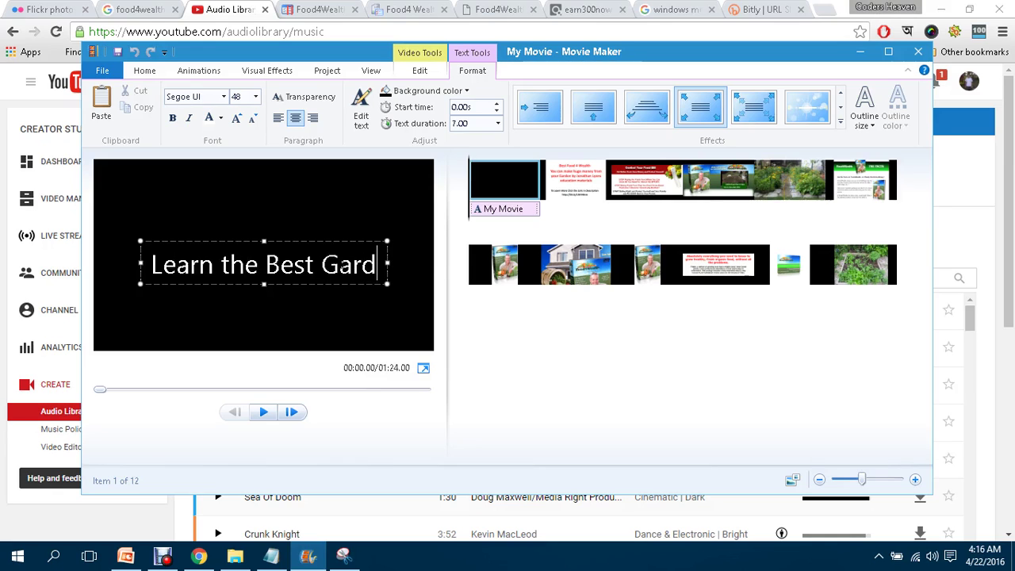
text(ening)
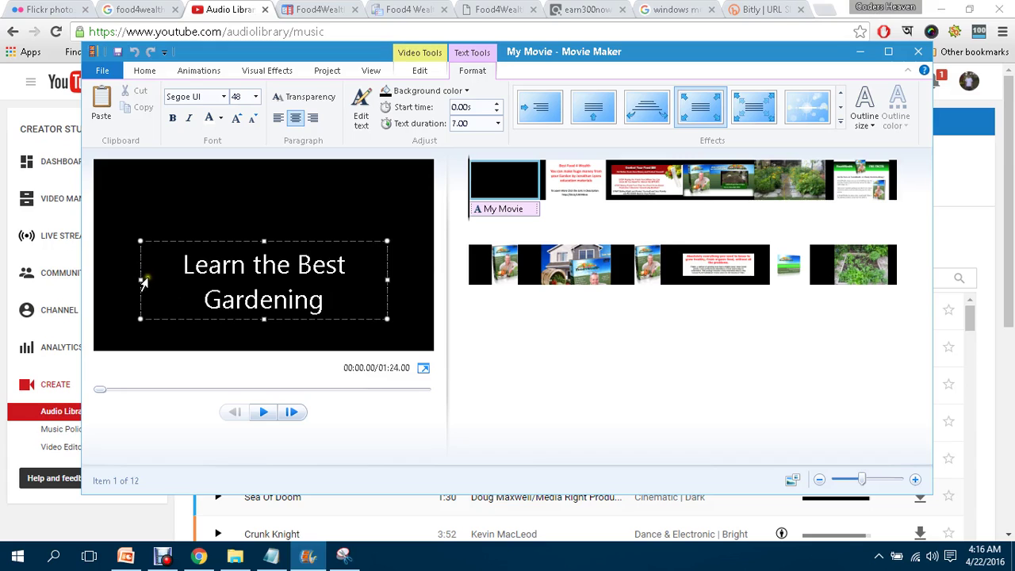
Widen the title's text box on both sides so the text fits on one line.
drag(143, 277, 117, 278)
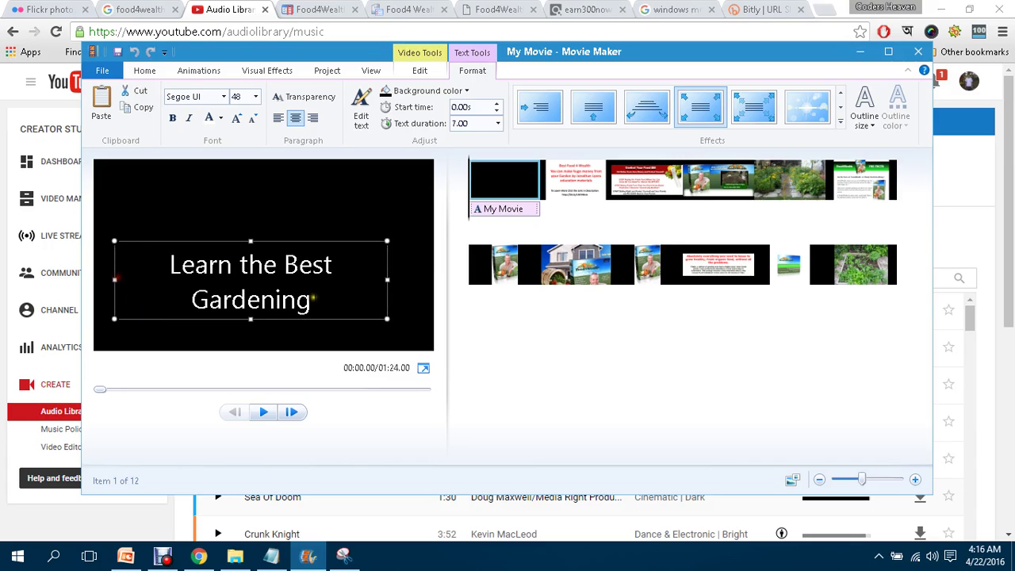
drag(389, 281, 416, 281)
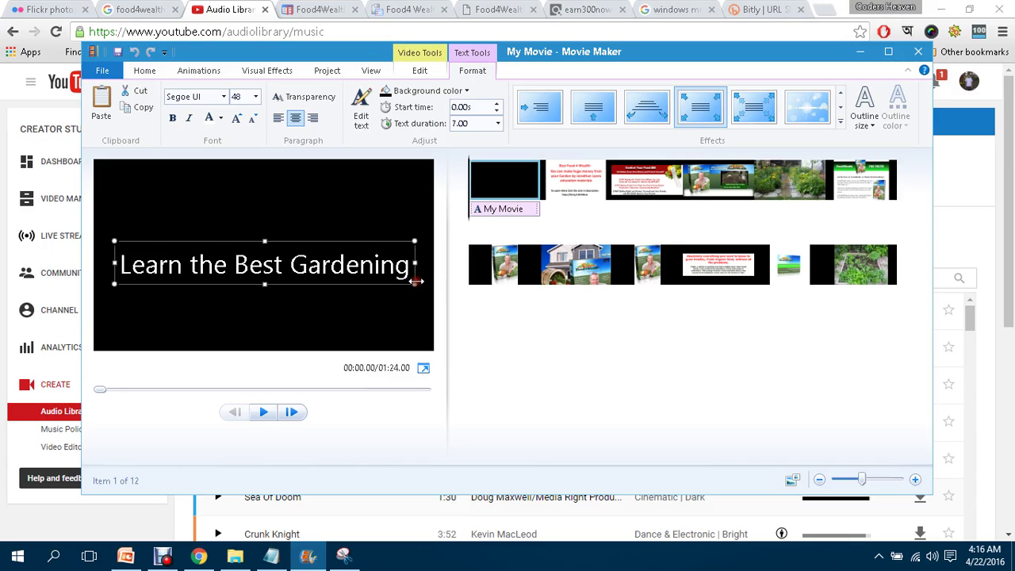
click(478, 341)
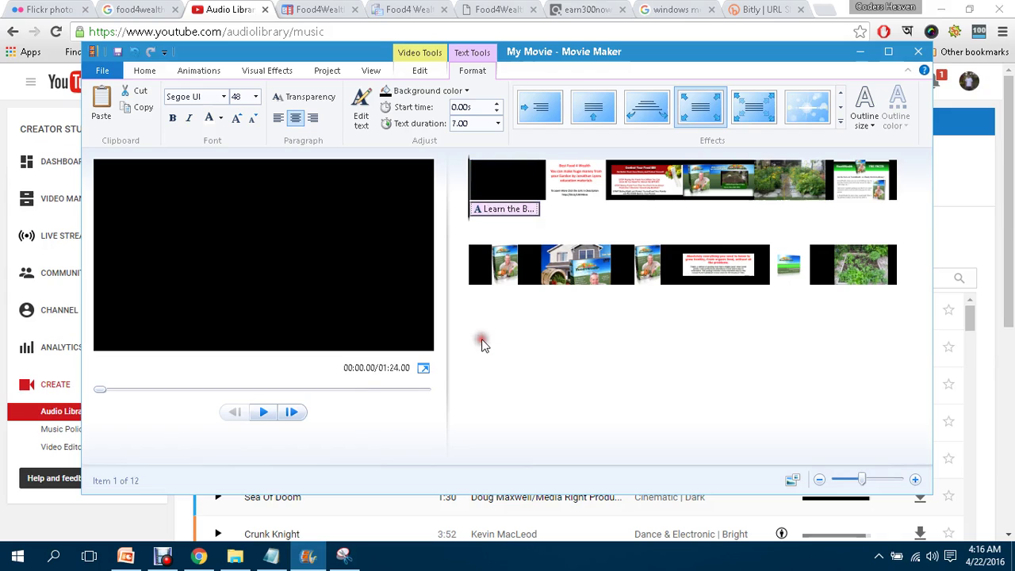
Set the title slide's background color to yellow.
click(293, 266)
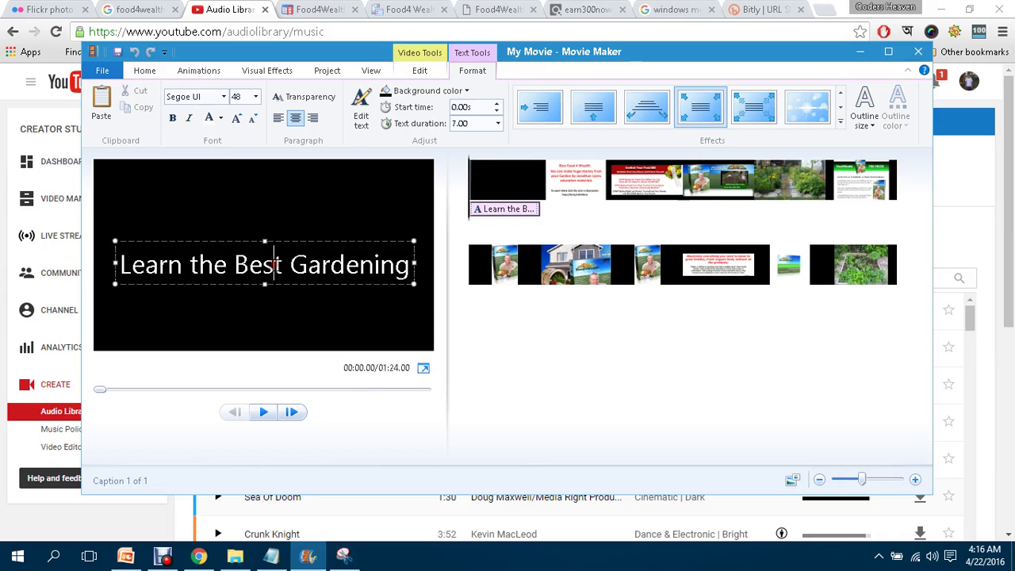
click(276, 265)
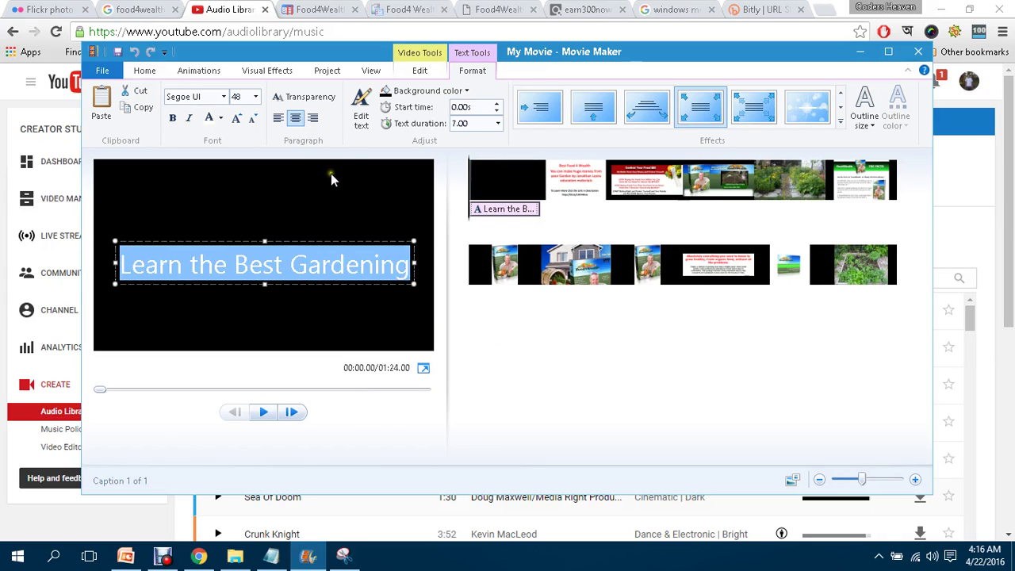
click(426, 91)
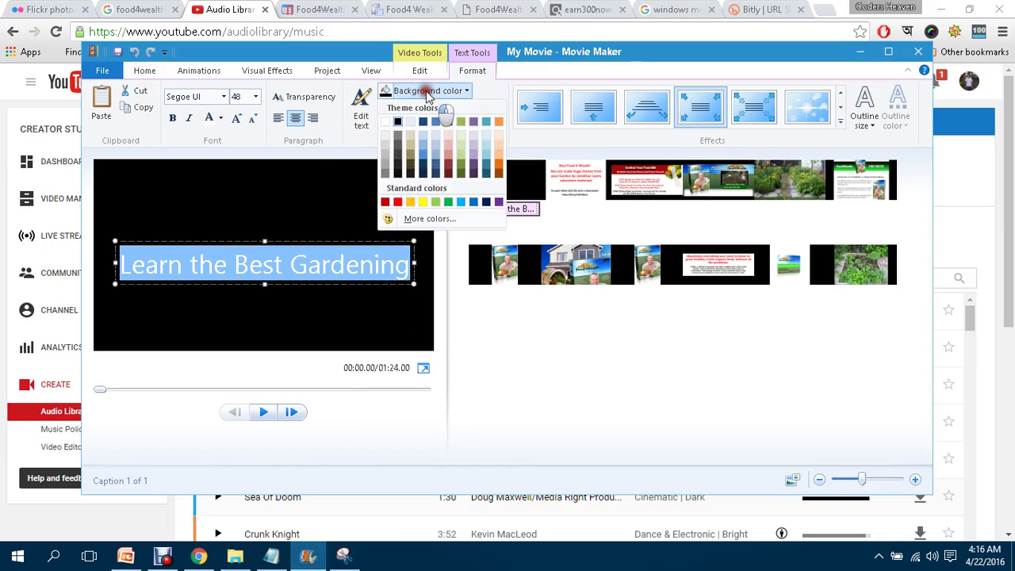
click(422, 202)
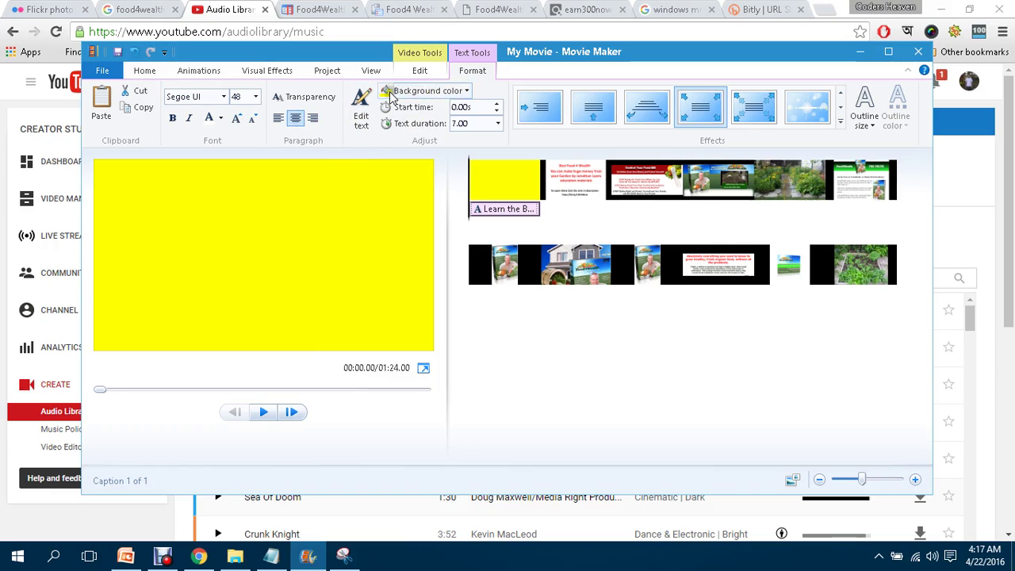
click(142, 72)
click(258, 262)
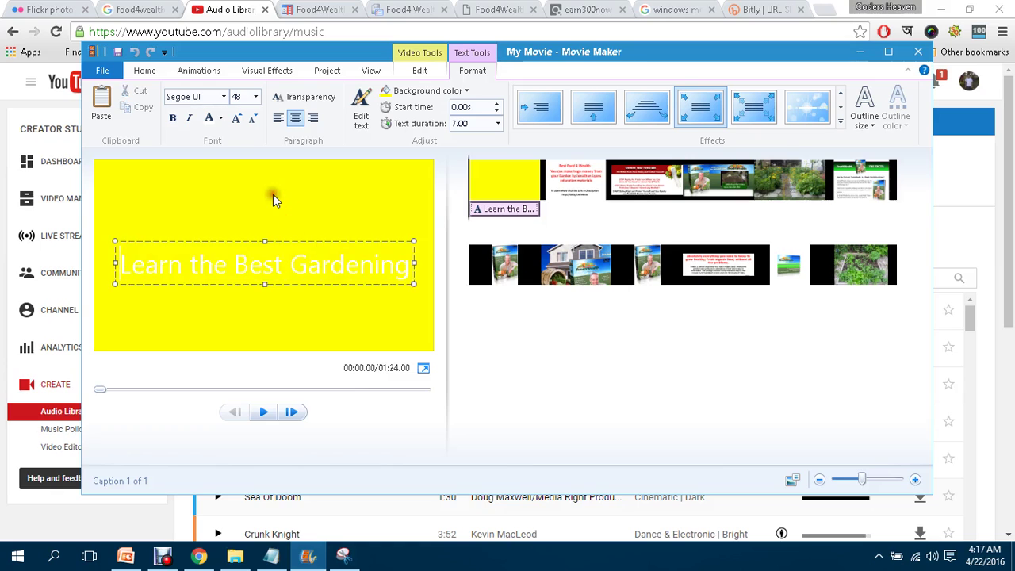
Set the title slide's background color to red.
click(449, 91)
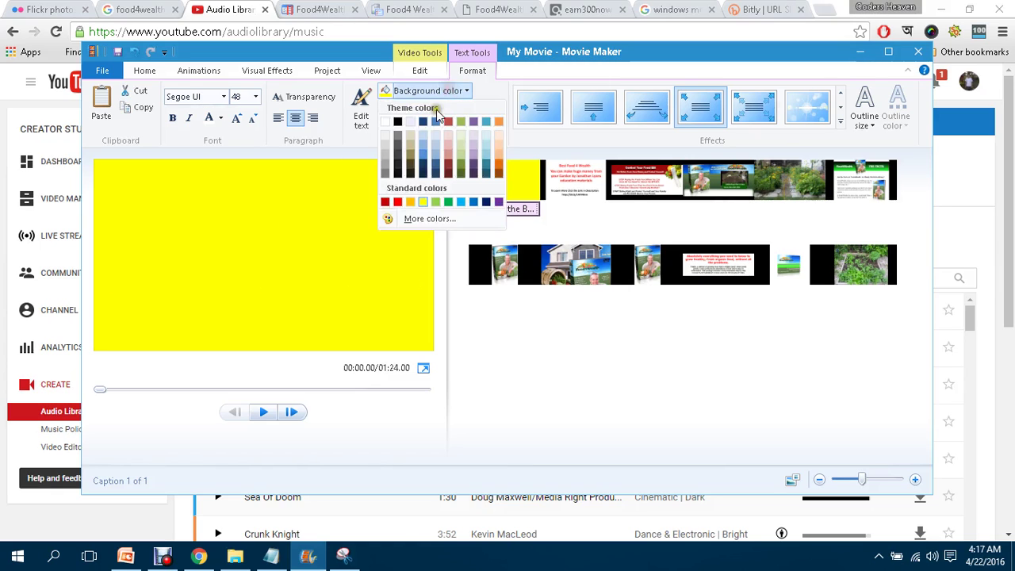
click(398, 202)
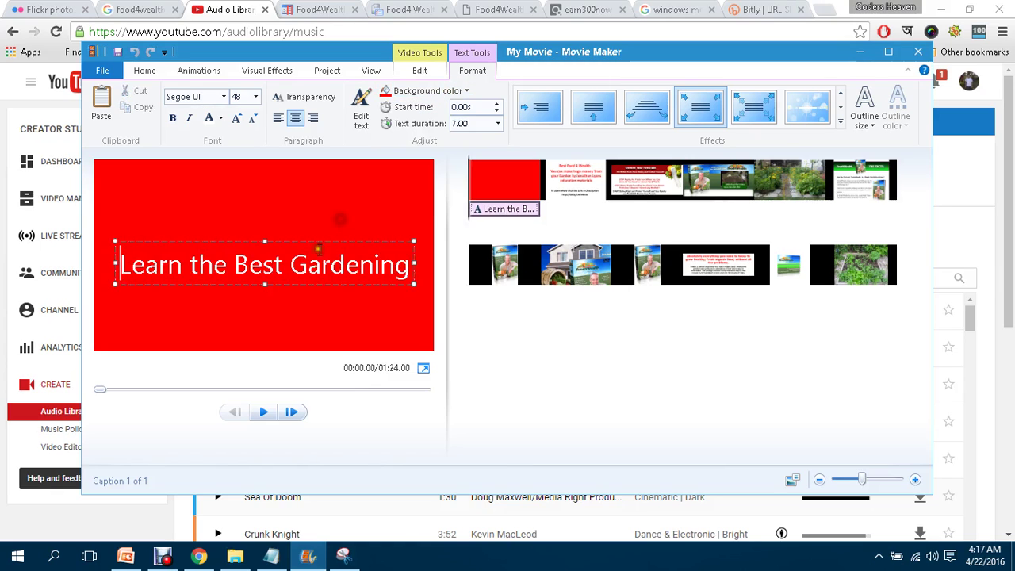
click(520, 310)
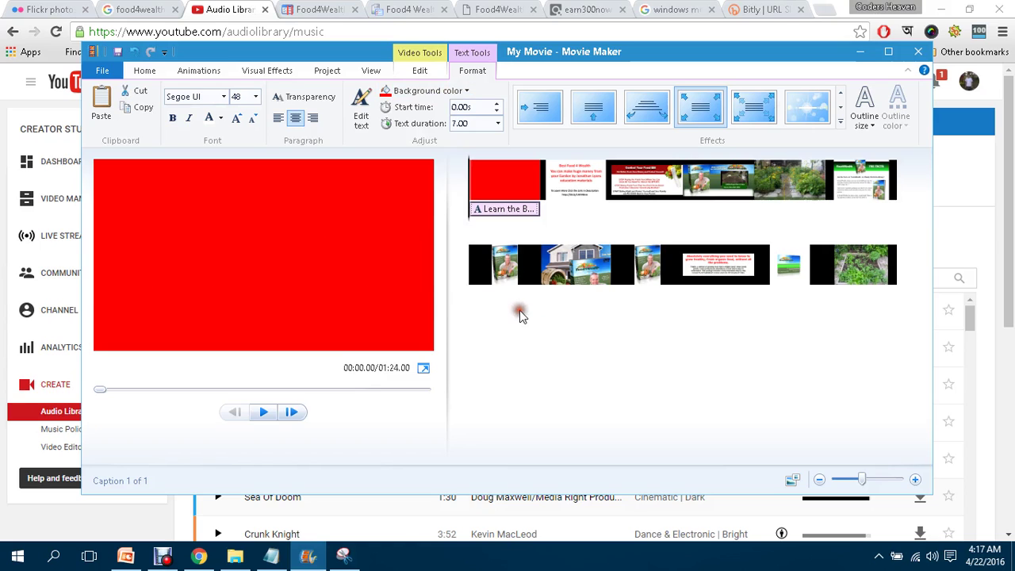
Select the title text and look through the editing, project, visual effects and animation options for ways to change it.
click(313, 286)
key(ctrl+a)
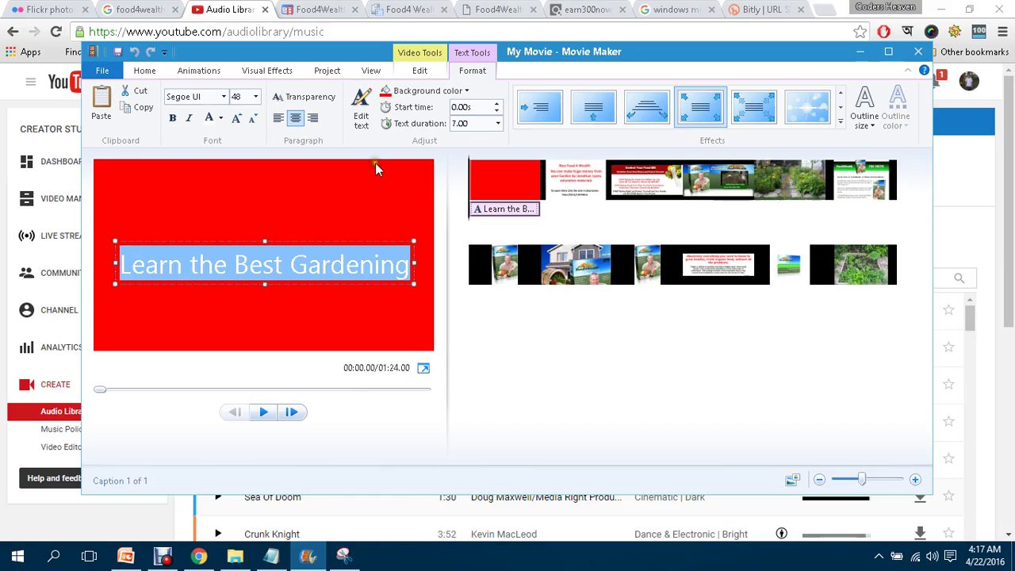
click(149, 70)
key(Delete)
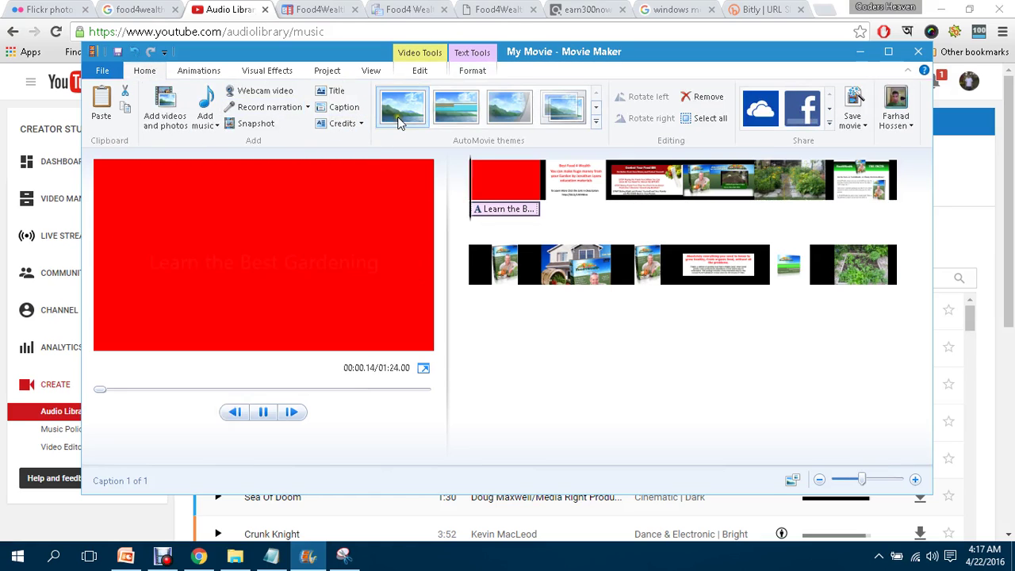
click(259, 255)
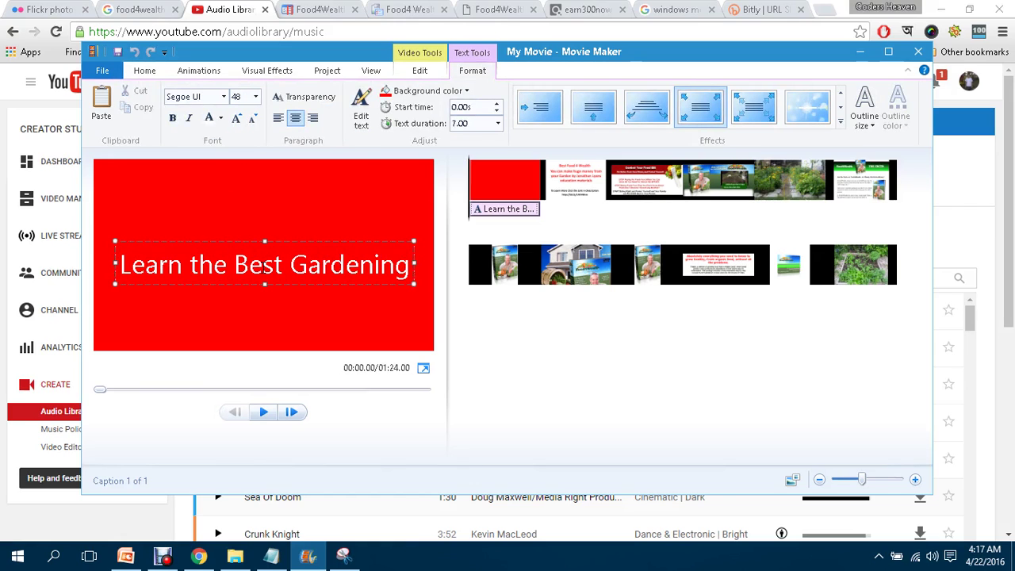
key(ctrl+a)
click(418, 71)
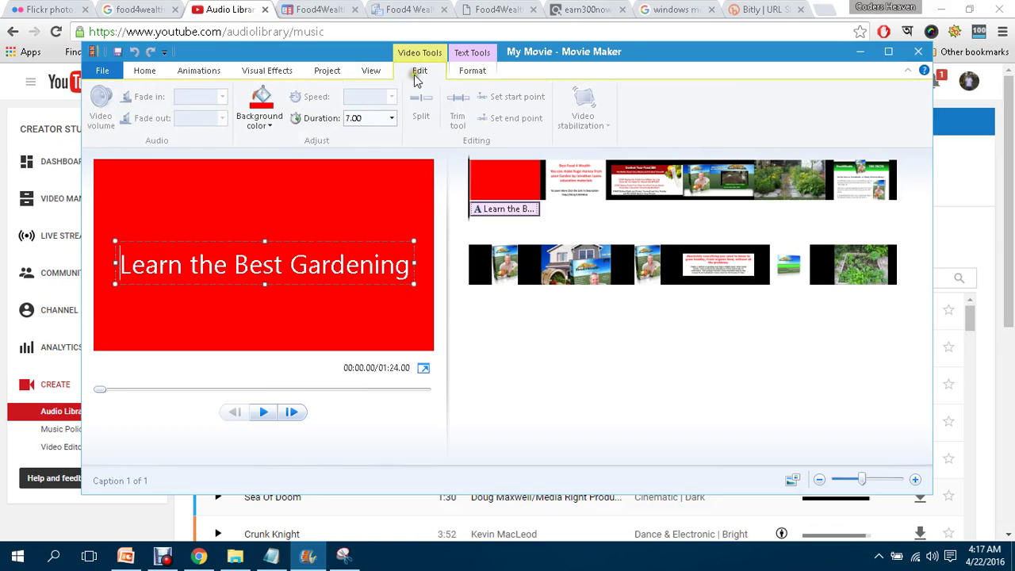
click(363, 72)
click(327, 71)
click(263, 70)
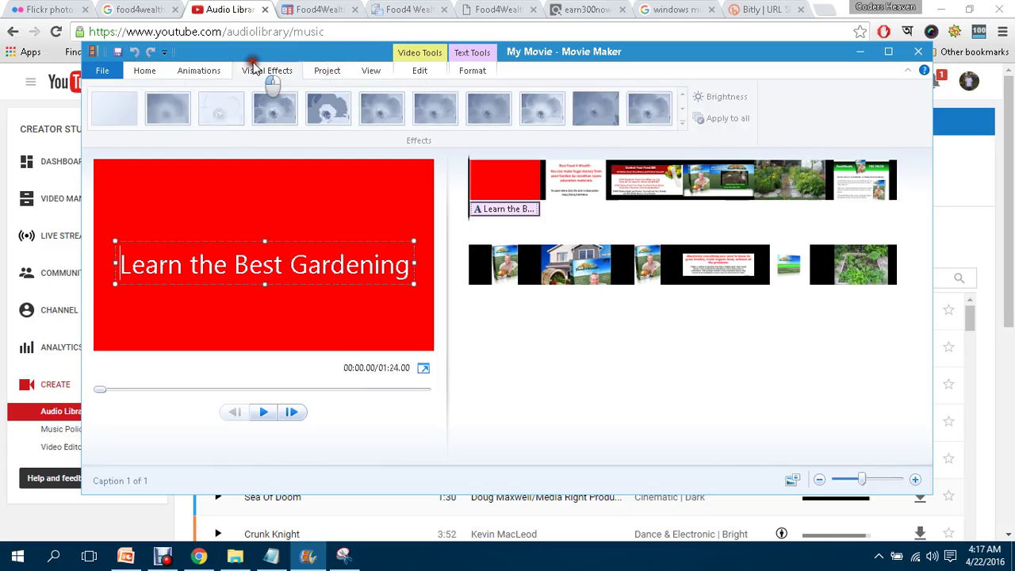
click(185, 71)
click(145, 73)
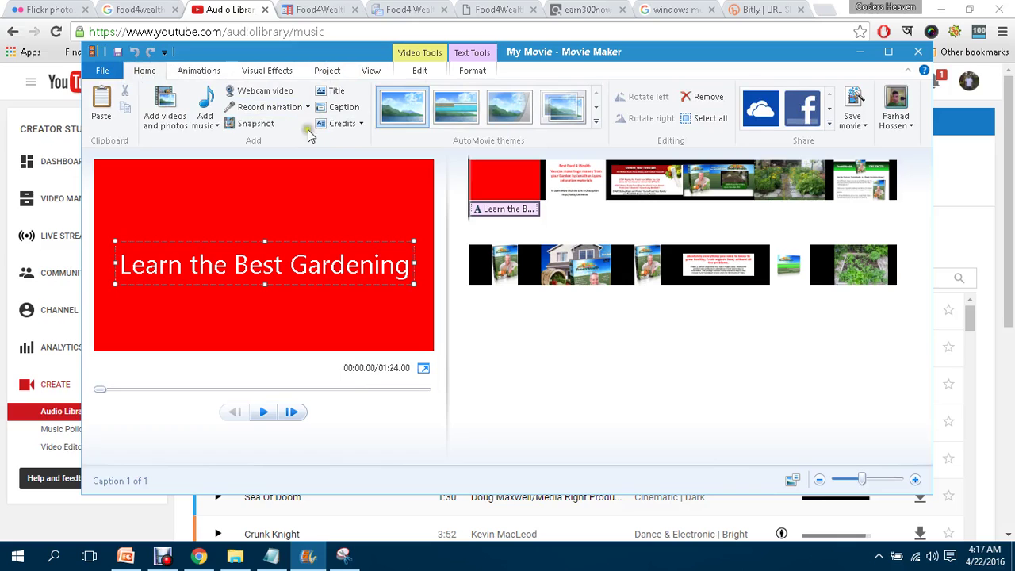
Select the whole "Learn the Best Gardening" title text and view the background color choices.
click(474, 71)
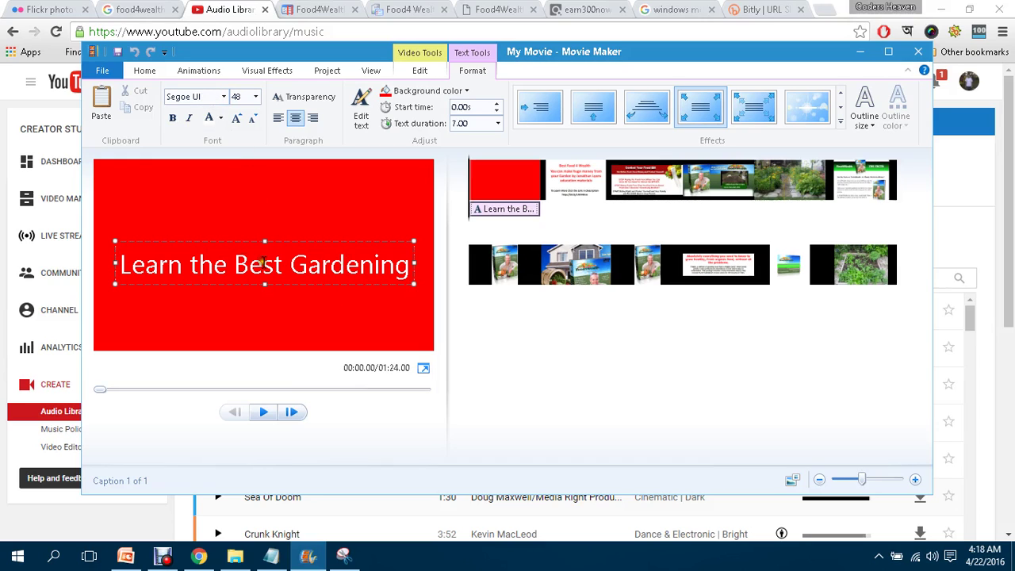
drag(121, 266, 411, 266)
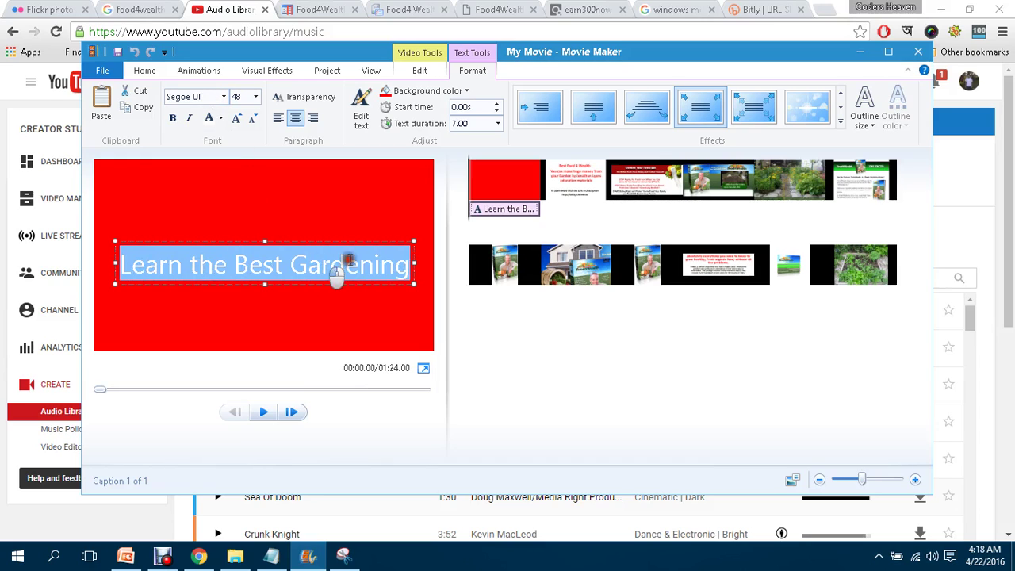
click(464, 91)
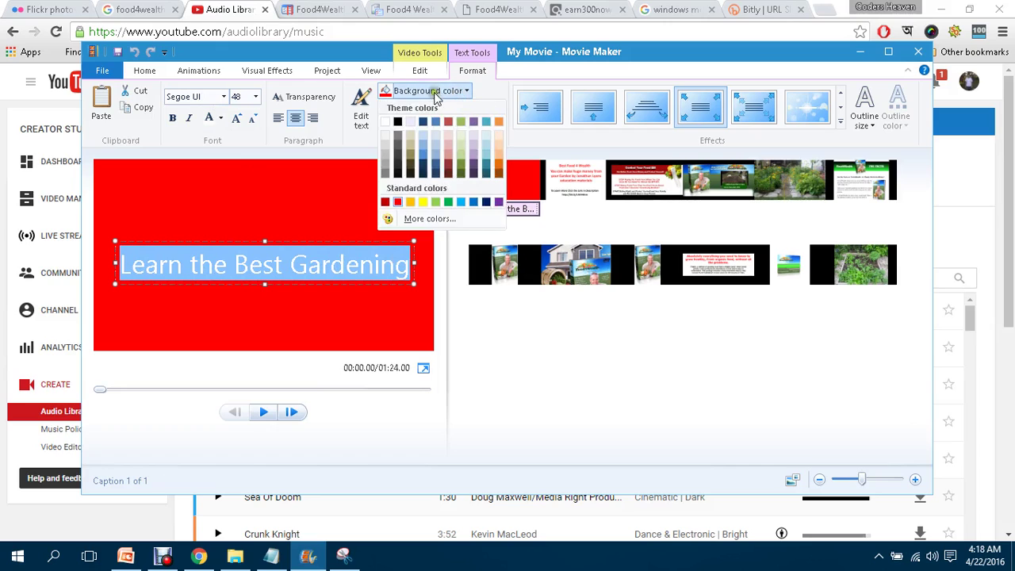
click(384, 93)
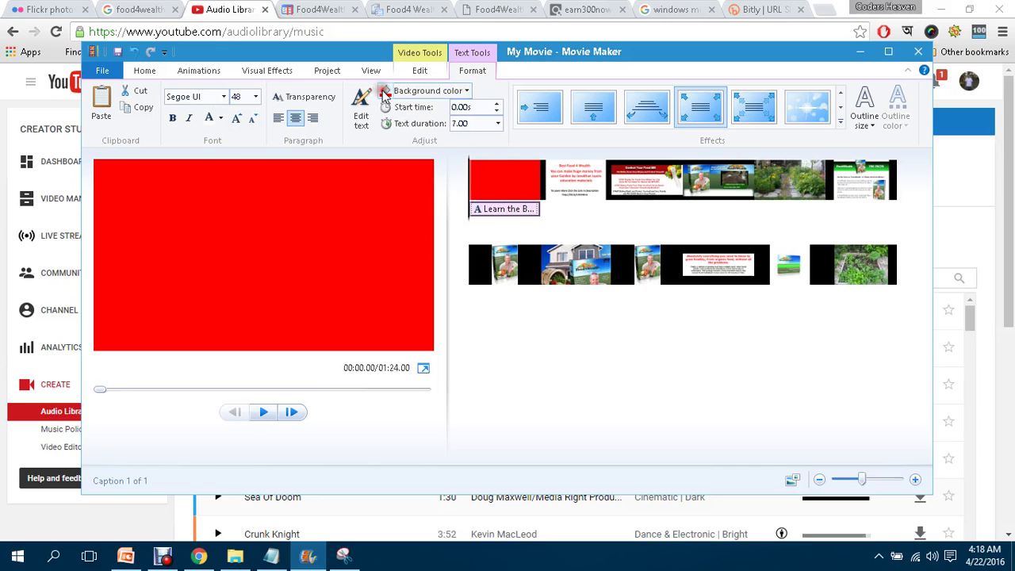
Replace the whole title slide text with "Learn The Gardening".
click(306, 262)
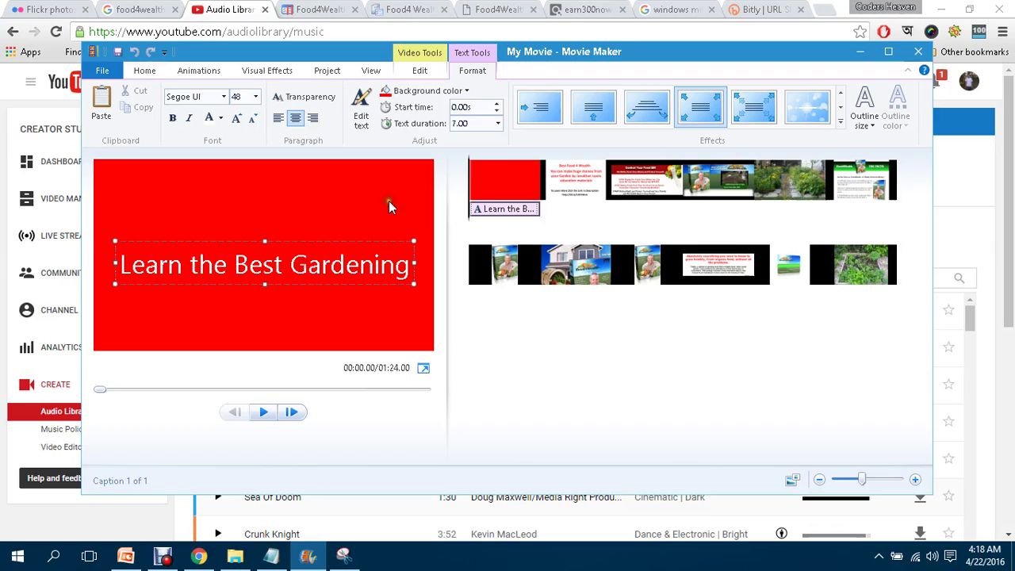
key(ctrl+a)
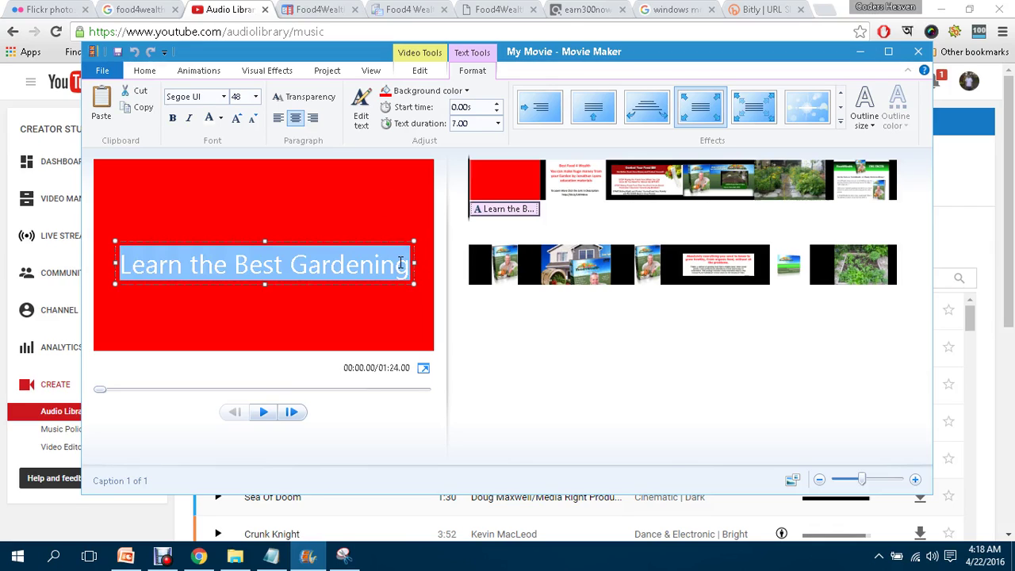
key(Delete)
text(Le)
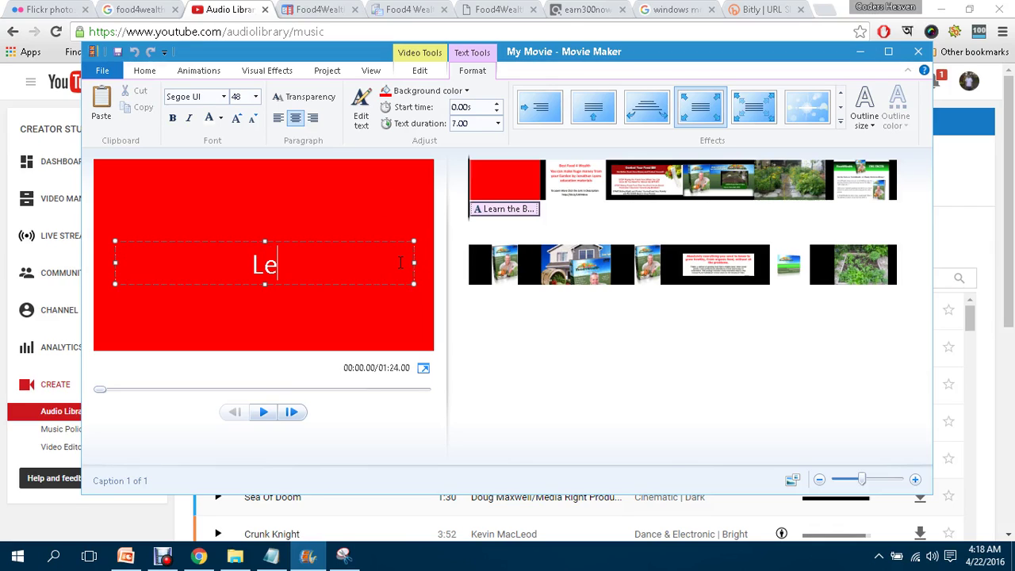
text(arn )
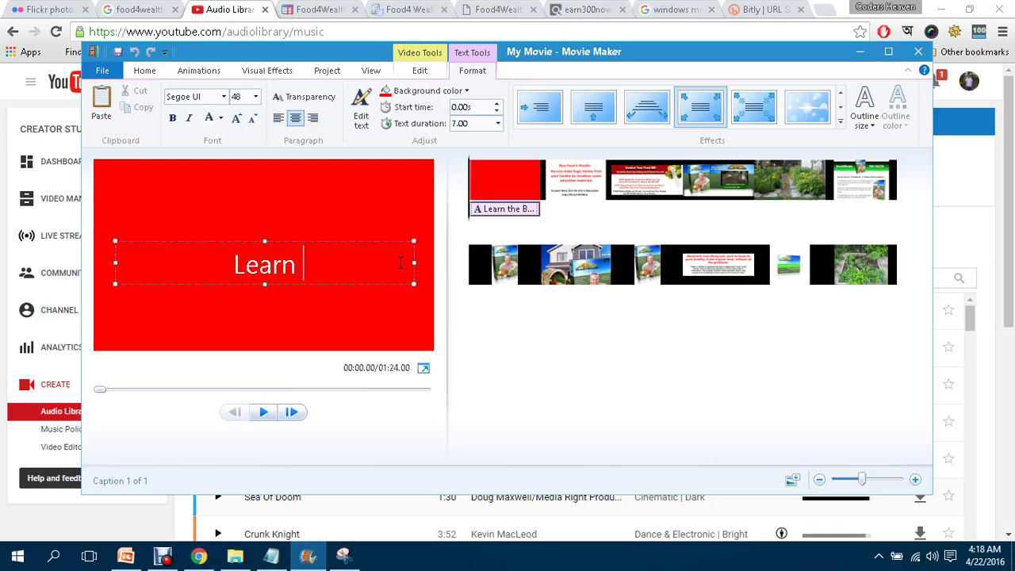
text(The Garde)
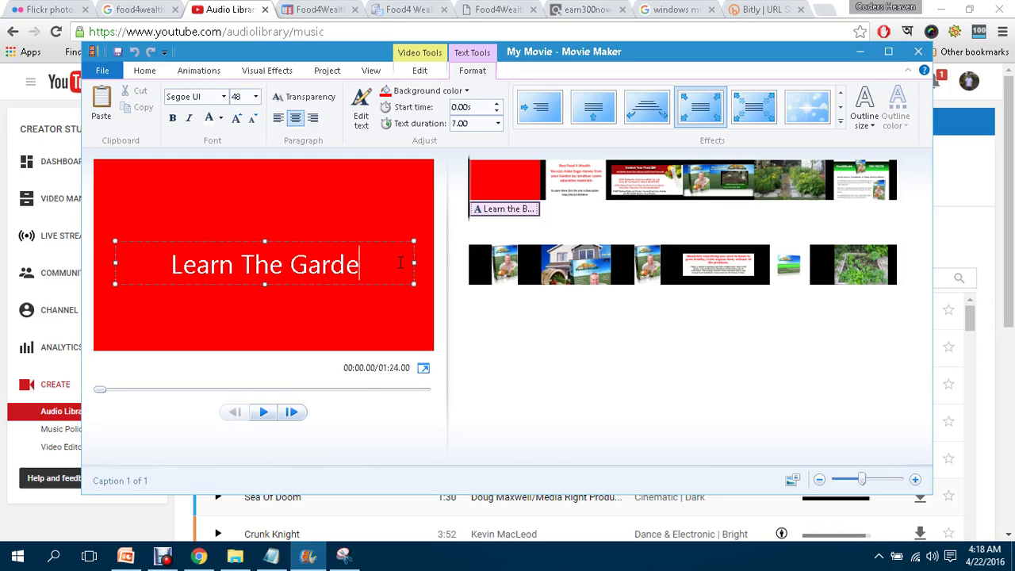
text(ning)
click(408, 326)
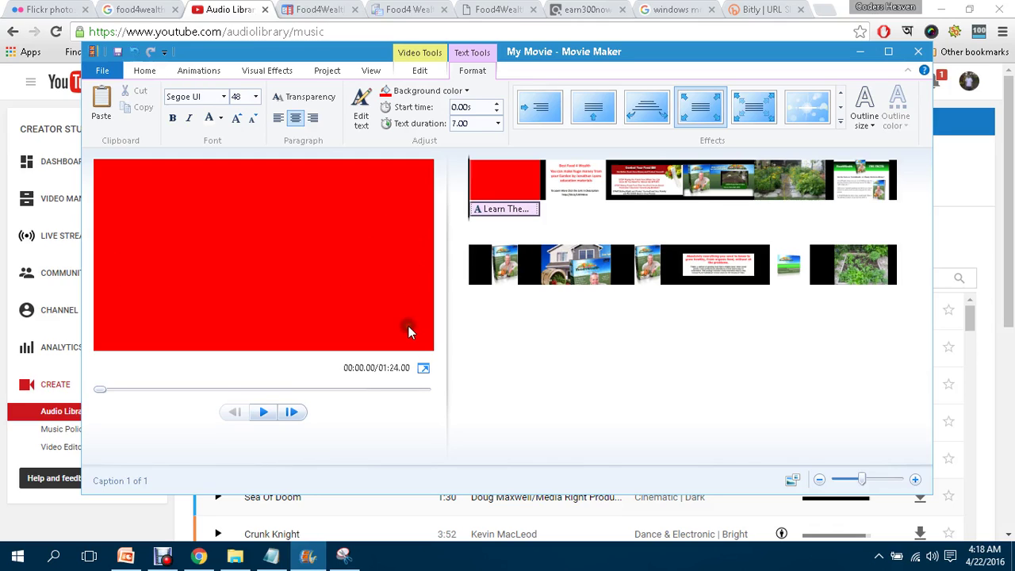
Set the title slide's background color to black.
click(376, 258)
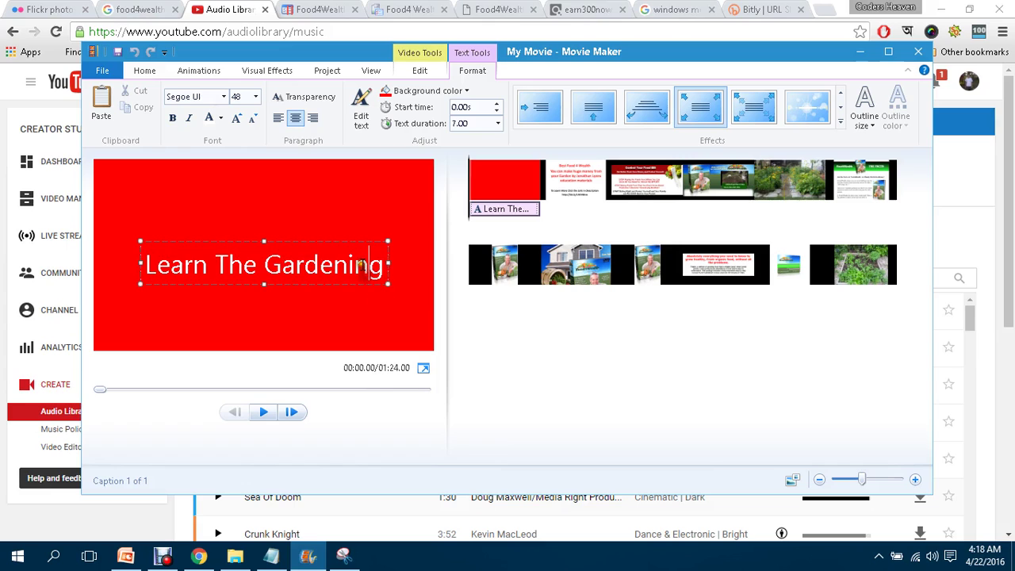
click(369, 196)
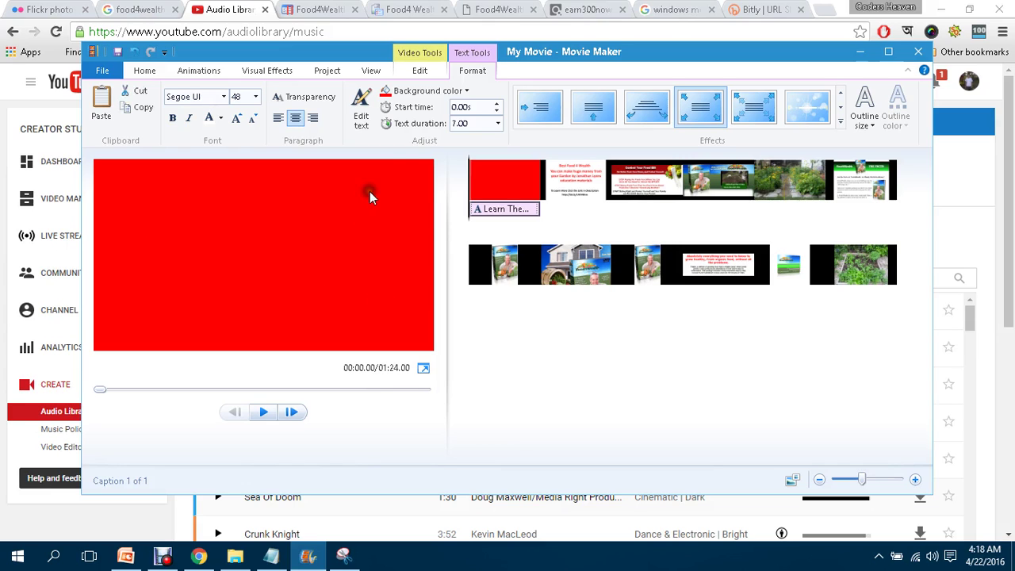
click(448, 92)
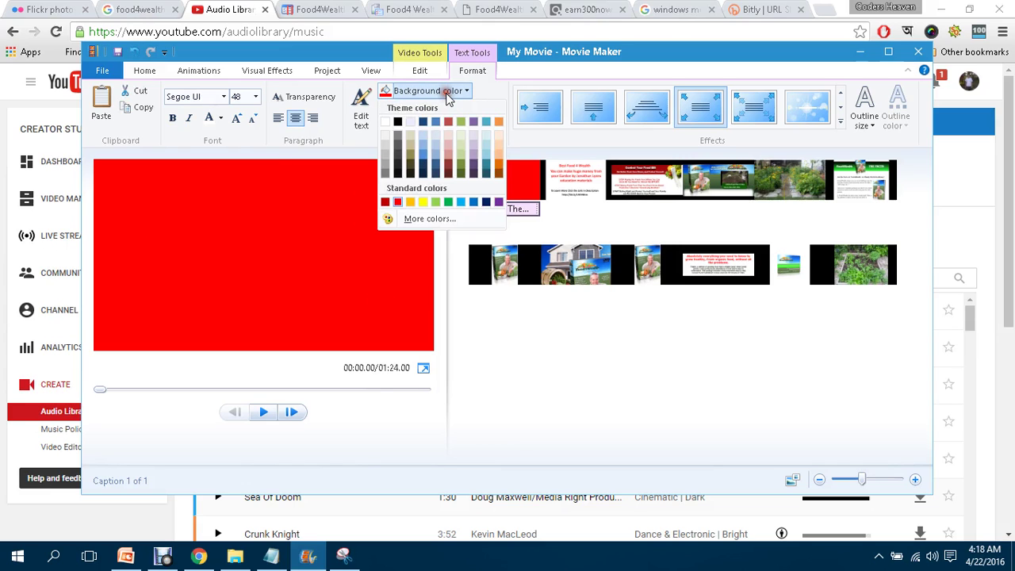
click(397, 122)
click(387, 256)
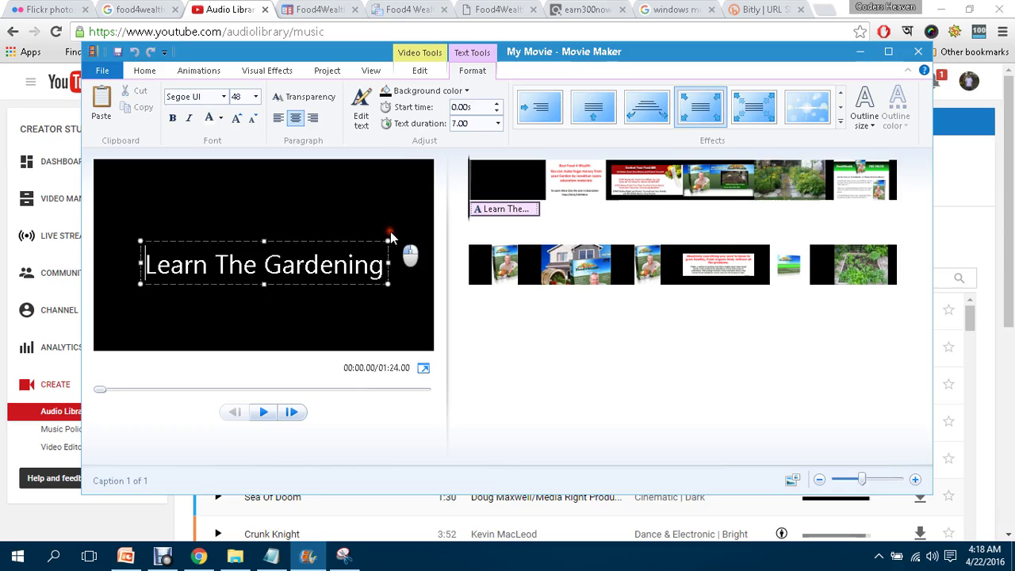
click(496, 348)
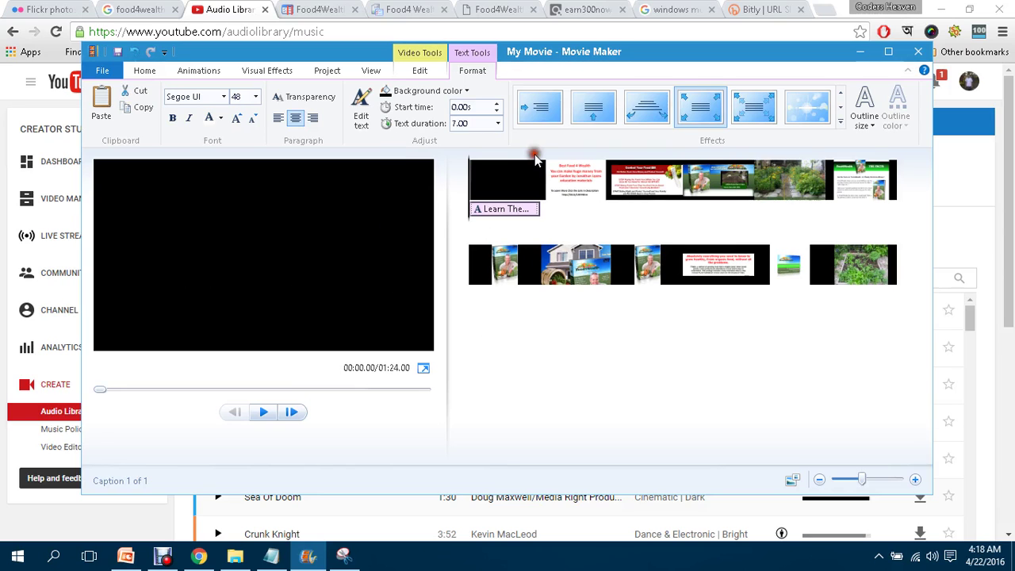
Remove the "Learn The Gardening" title slide from the start of the movie.
click(554, 178)
click(515, 178)
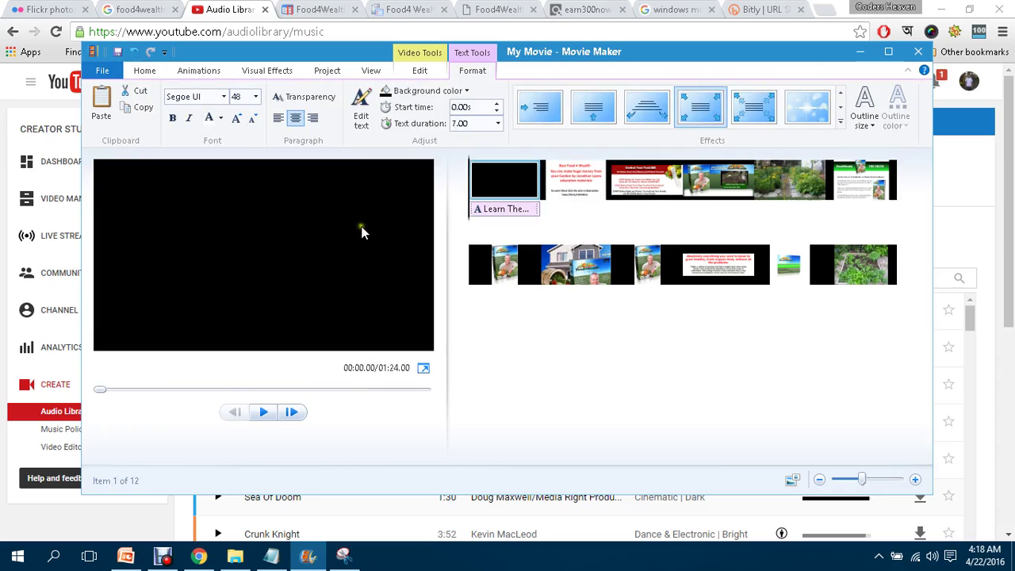
click(338, 237)
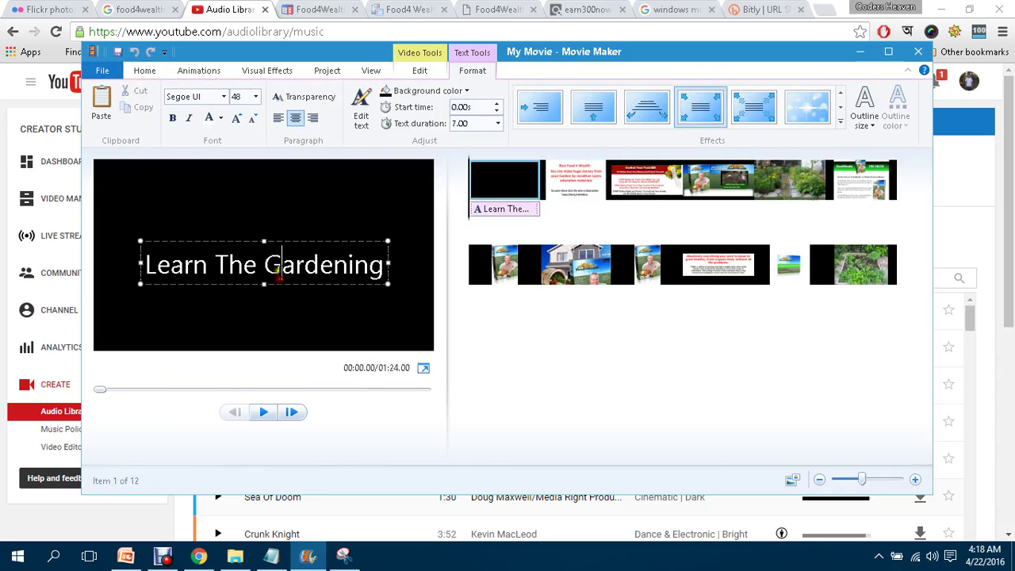
click(145, 71)
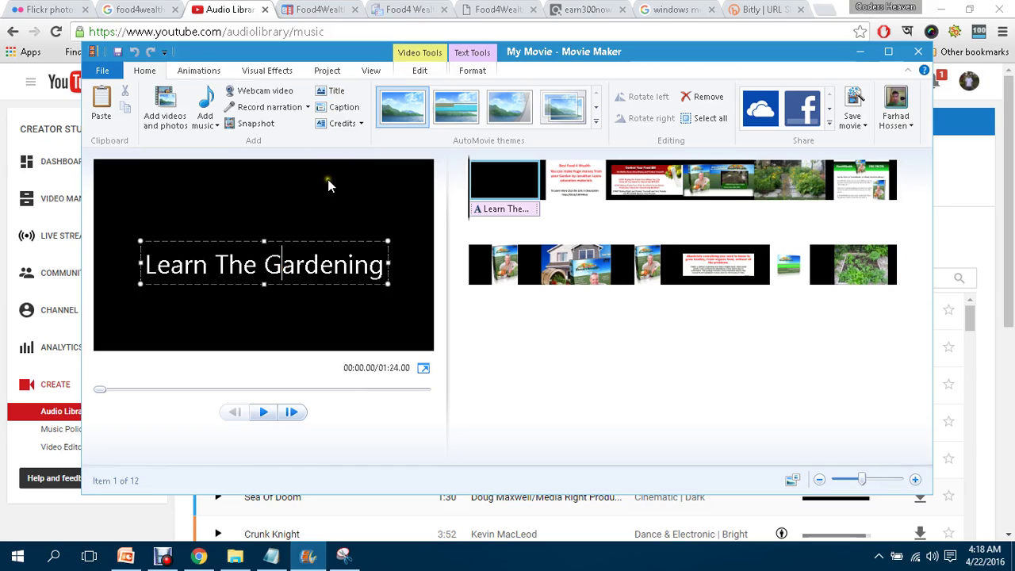
click(703, 96)
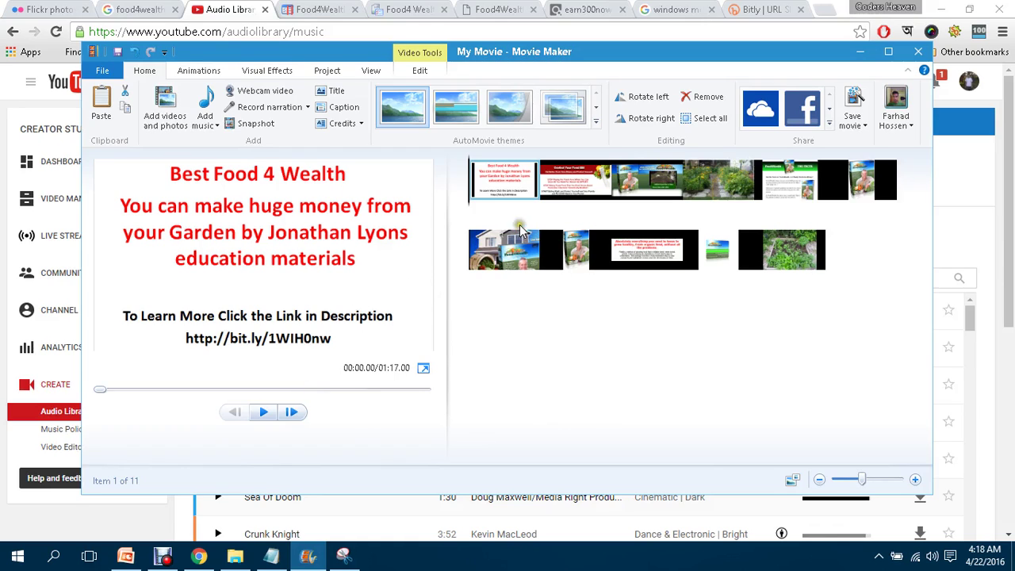
Give the first image a transition, the "Control Your Food Bill" image the X-shaped transition and the third image the diamond-shaped one.
click(199, 71)
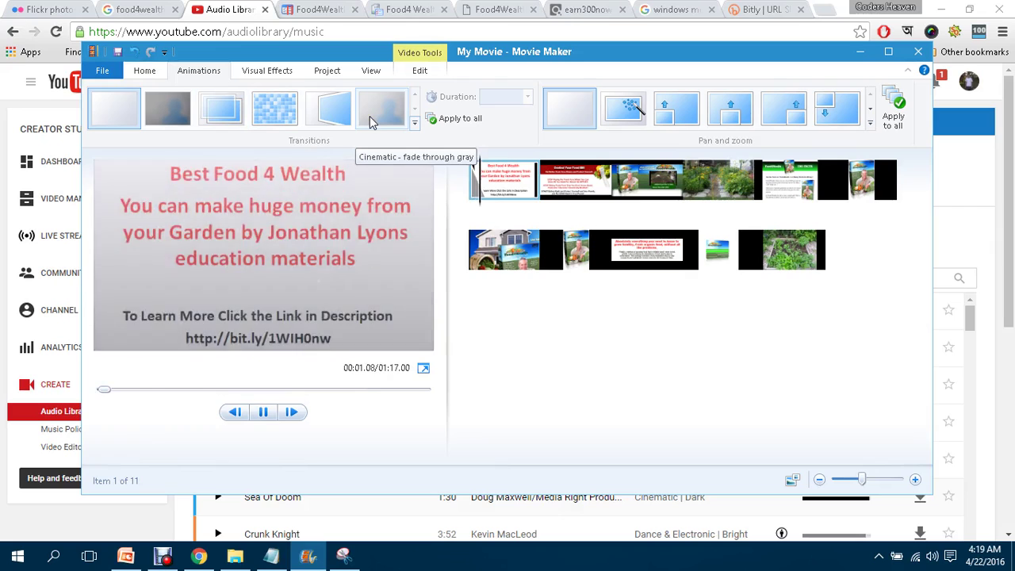
click(414, 124)
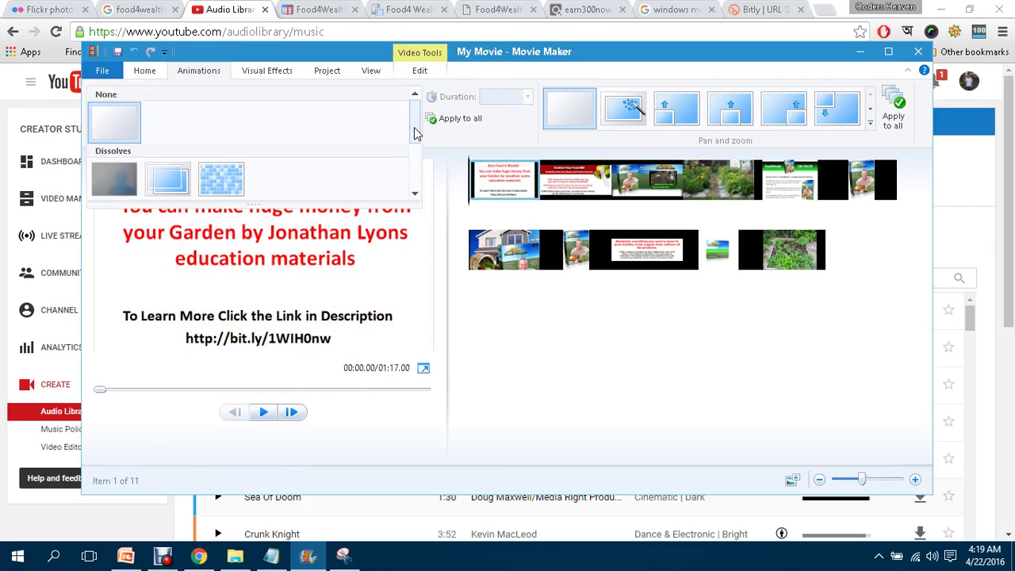
drag(414, 133, 413, 111)
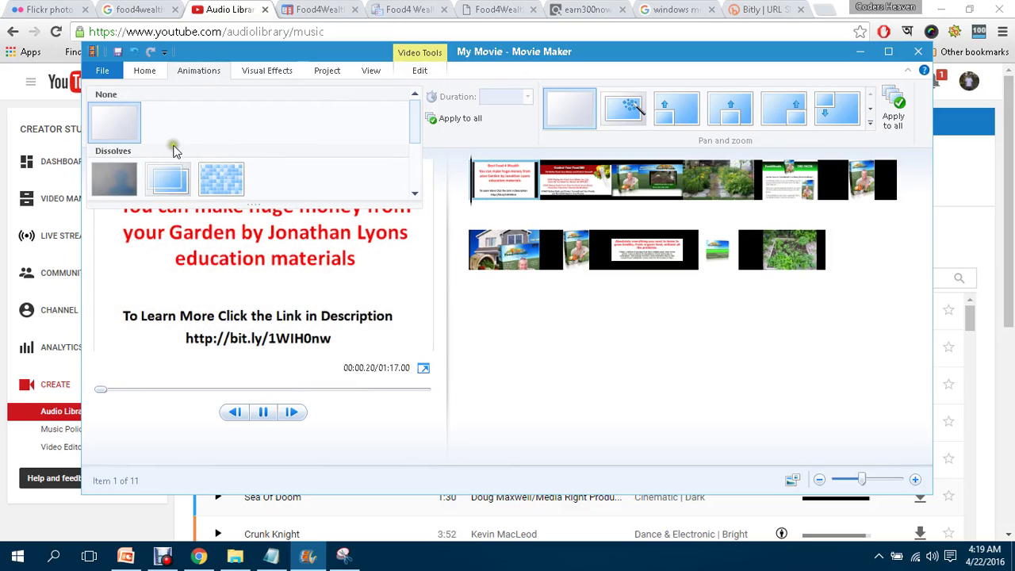
click(226, 184)
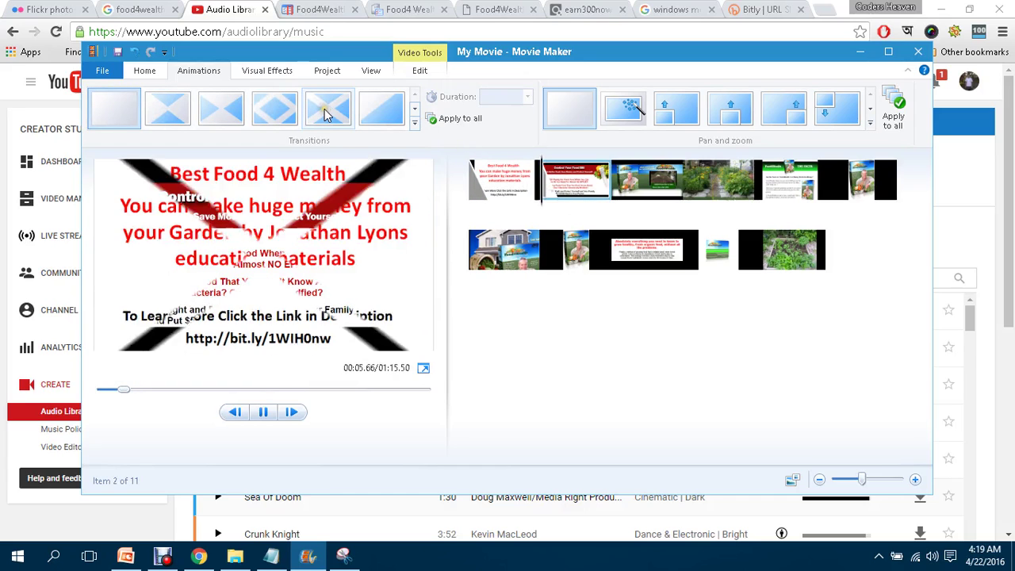
click(327, 113)
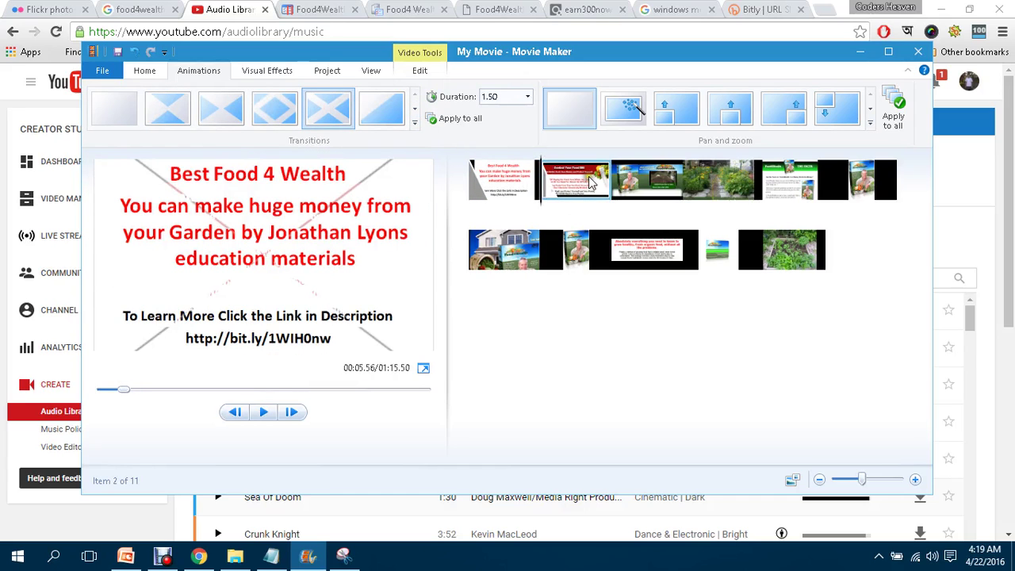
click(630, 181)
click(283, 113)
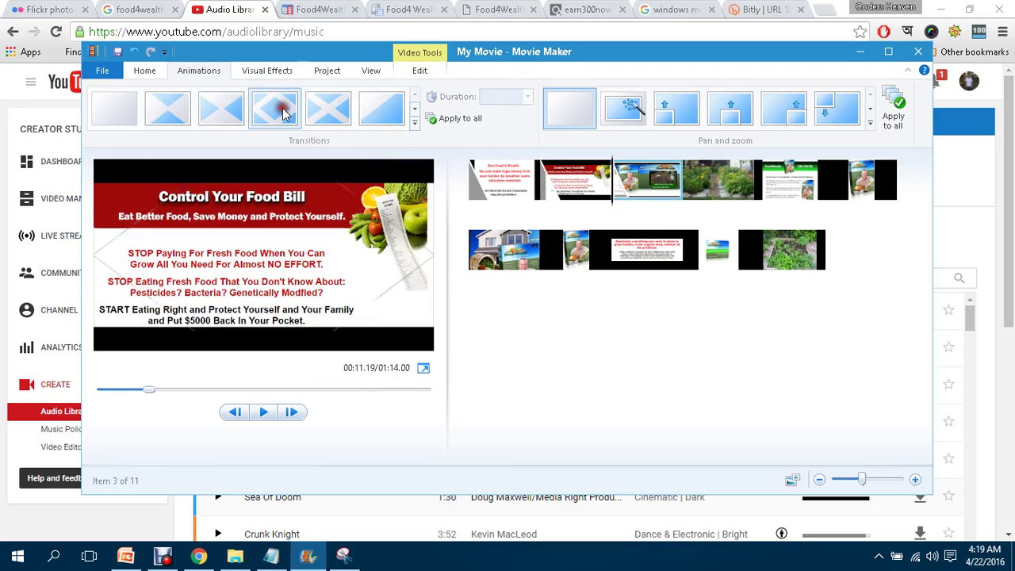
Apply a leftward pan to the garden path image and the automatic pan and zoom to the "THE FACTS" image.
click(510, 184)
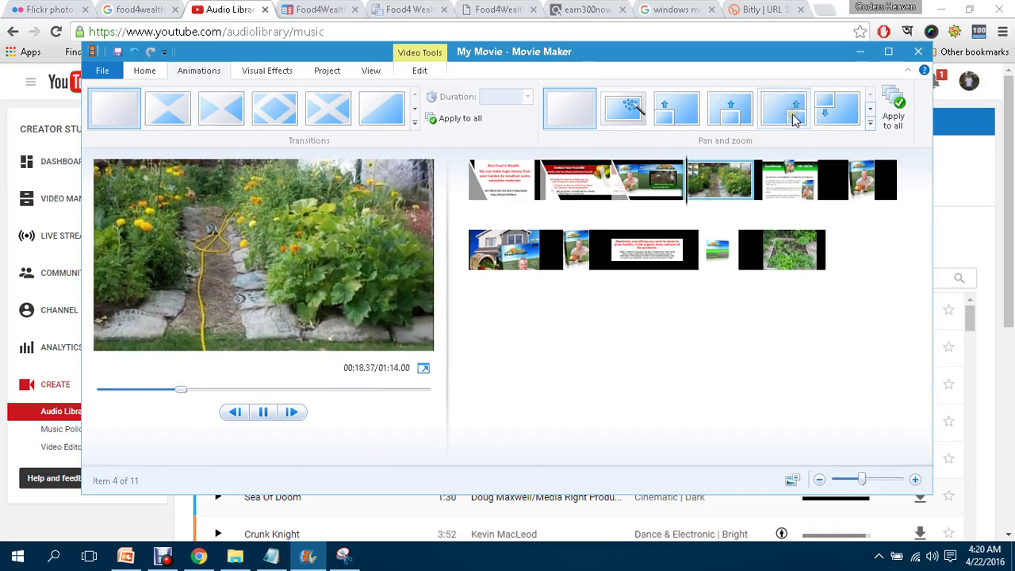
click(871, 123)
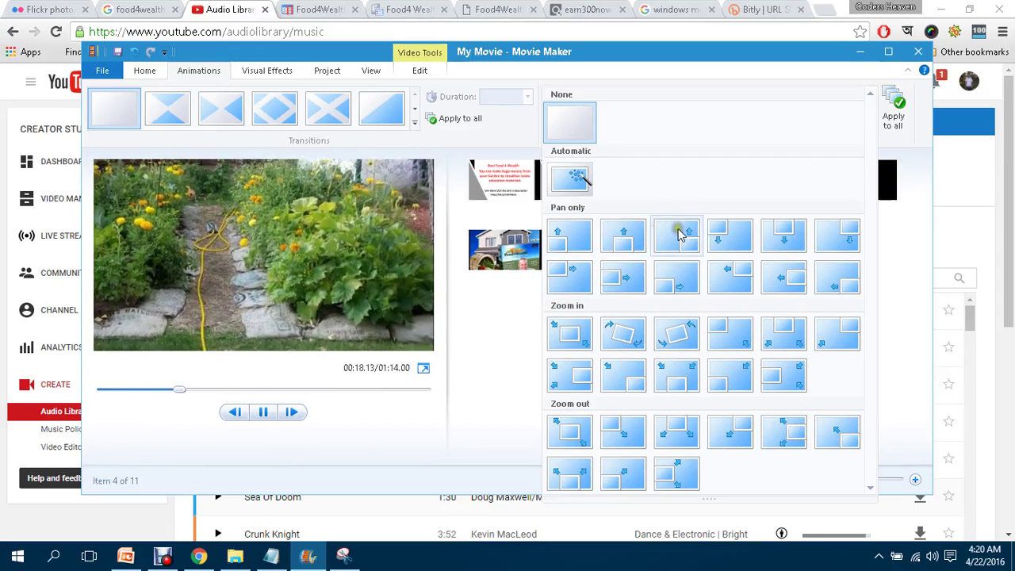
click(783, 276)
drag(777, 274, 796, 178)
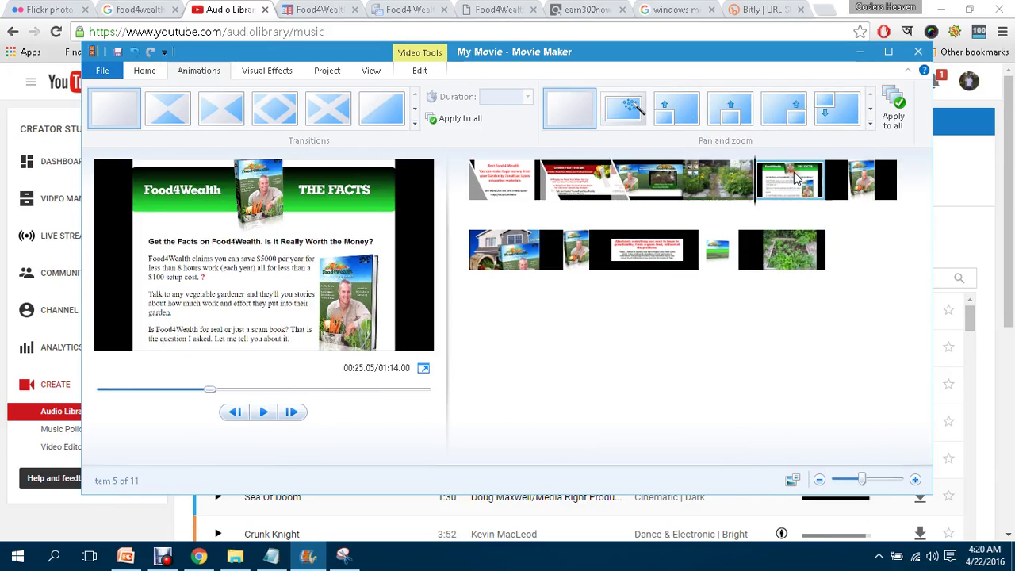
click(630, 113)
Apply a bottom-center zoom in to the product box image and a zoom out from the right side to the house image.
click(860, 181)
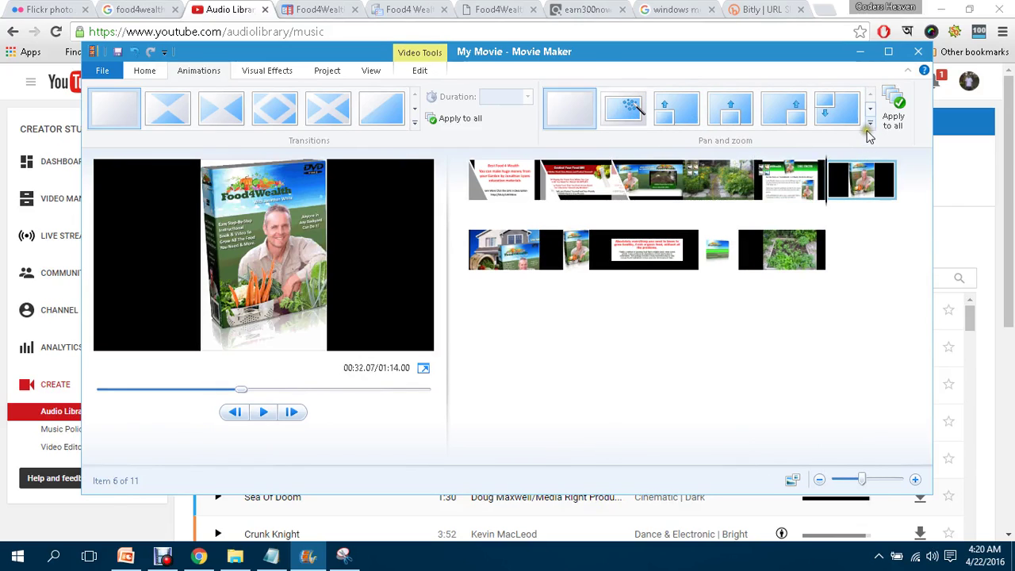
click(870, 123)
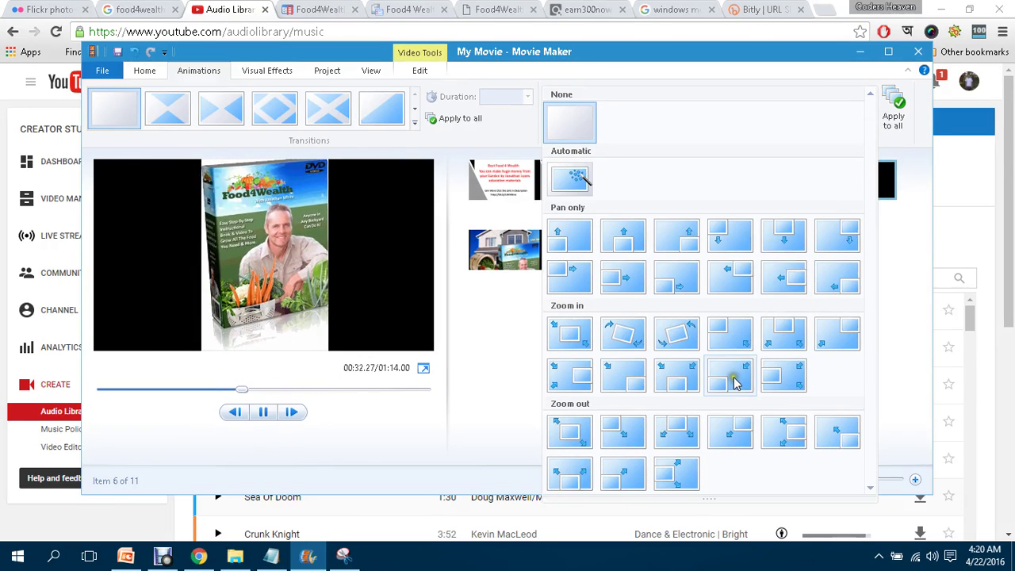
click(680, 386)
click(523, 247)
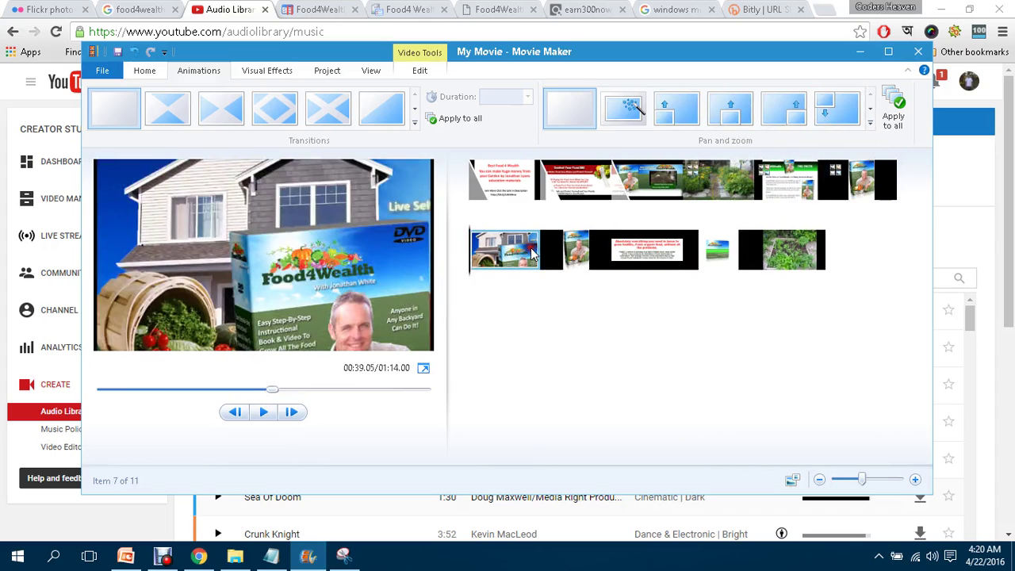
click(869, 123)
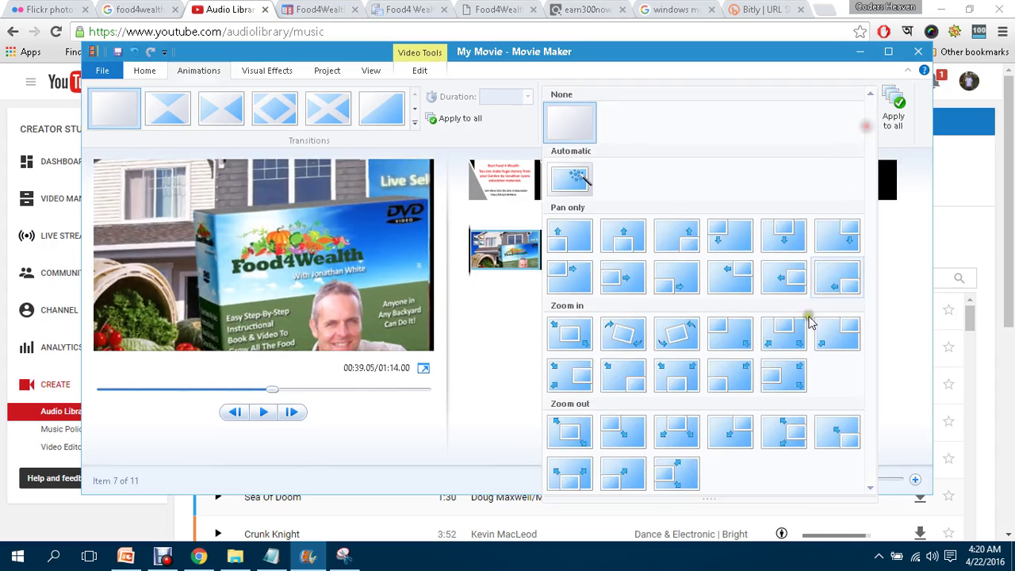
click(784, 436)
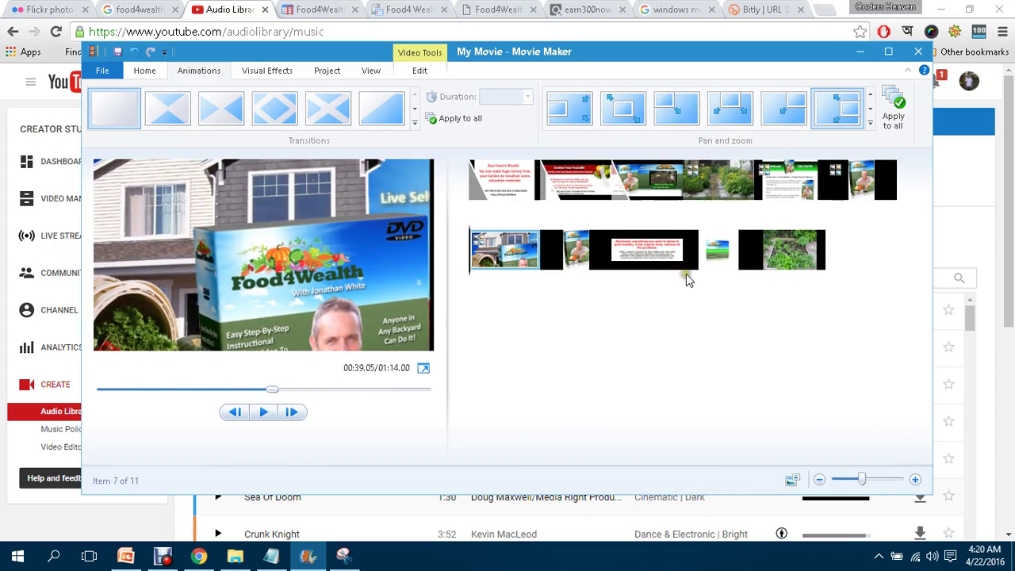
Apply a zoom out from the left side to the "Absolutely everything you need to know" image and a center zoom out to the membership card image.
click(649, 253)
click(869, 123)
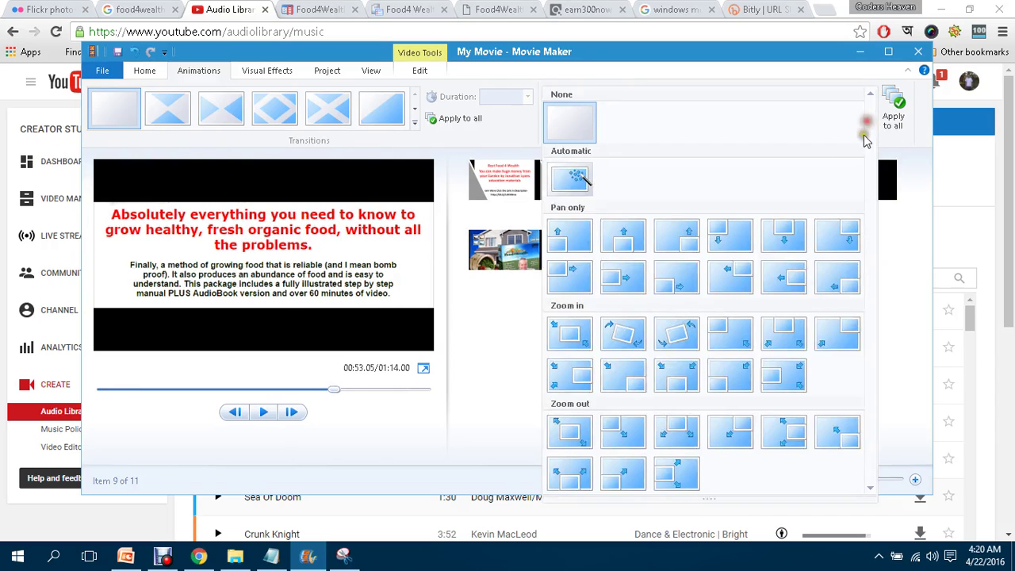
click(686, 475)
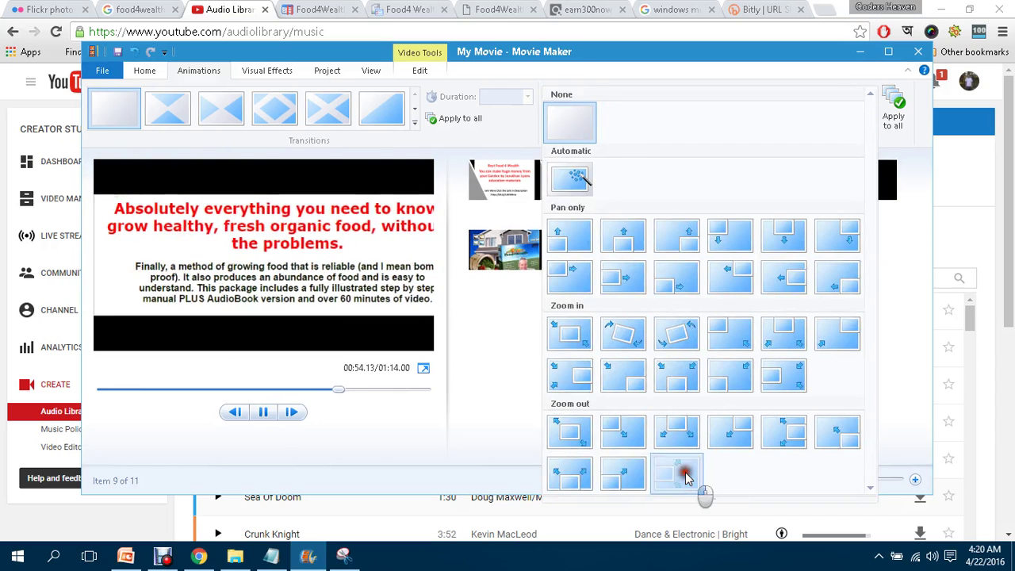
click(724, 244)
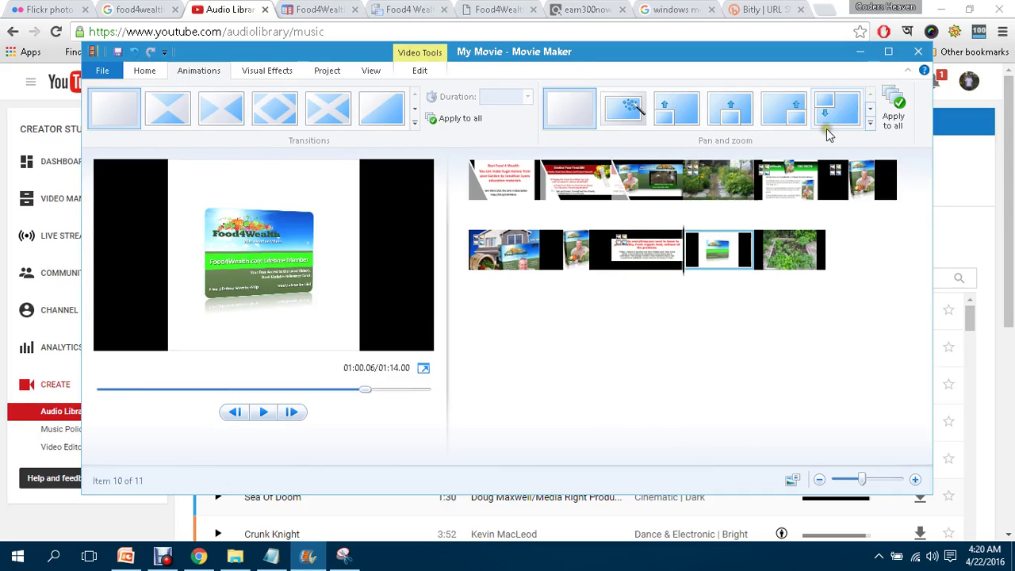
click(871, 125)
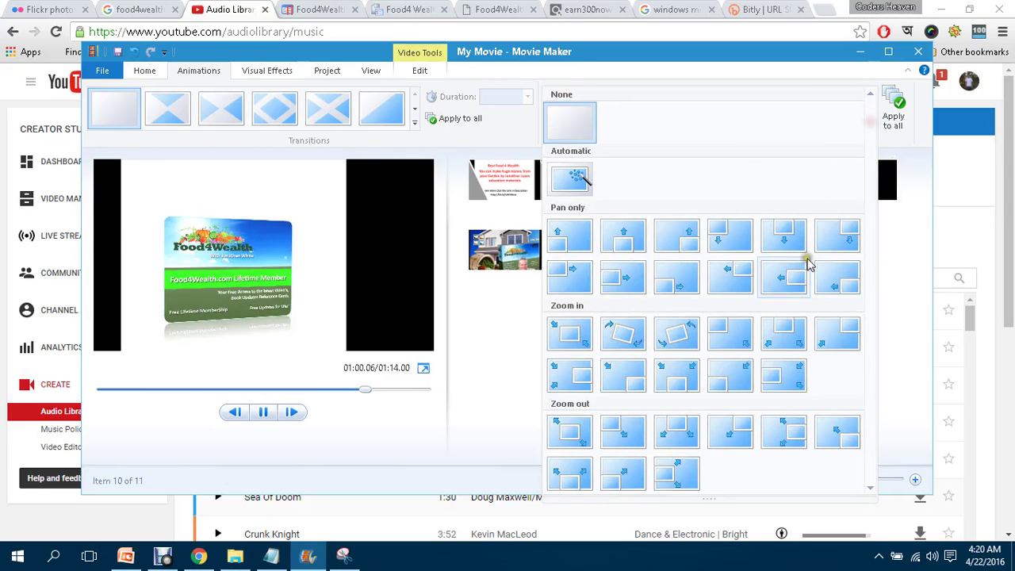
click(577, 429)
Apply a zoom in from the right side to the final garden bed image and preview the movie from its start.
click(785, 253)
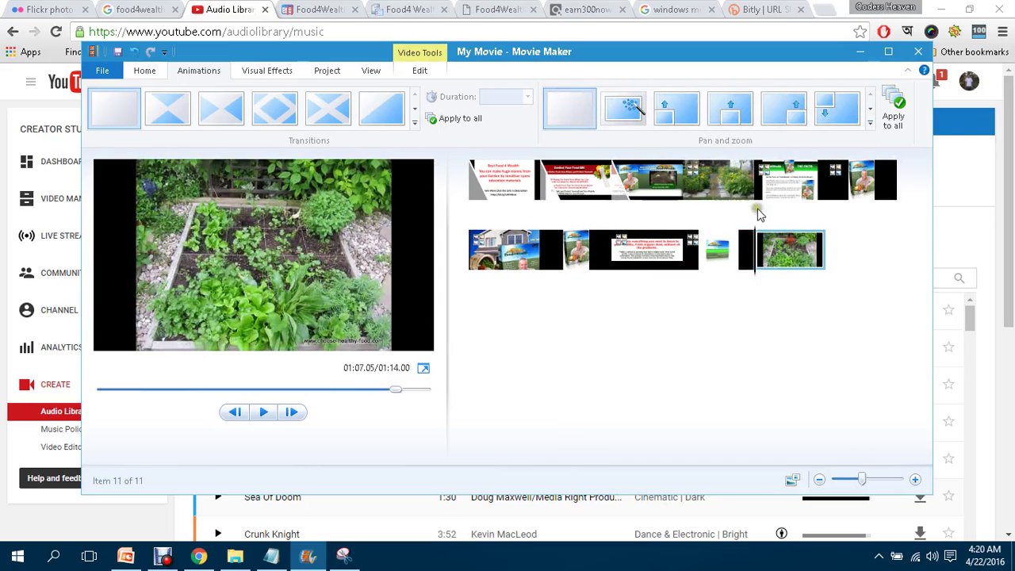
click(870, 124)
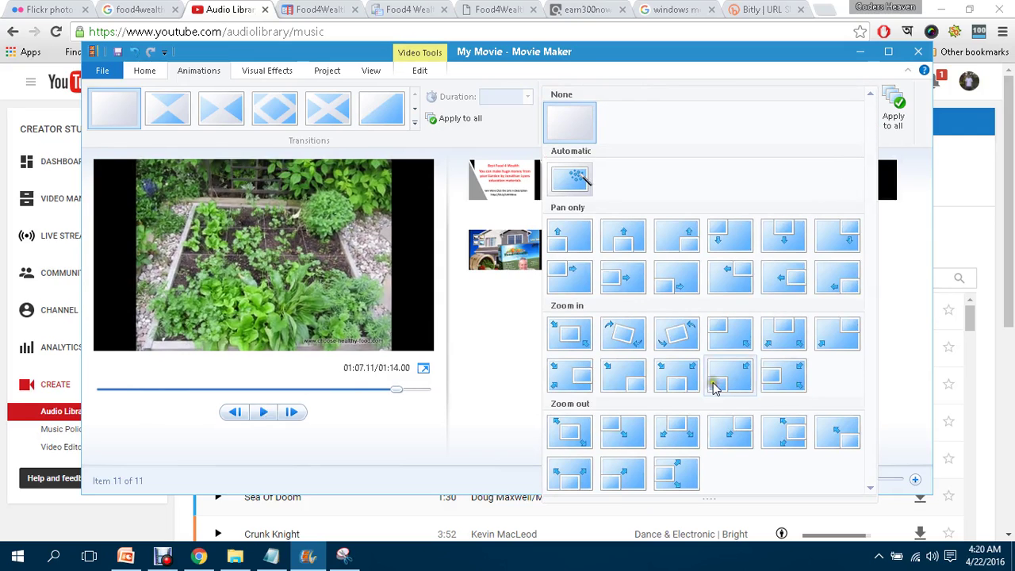
click(577, 373)
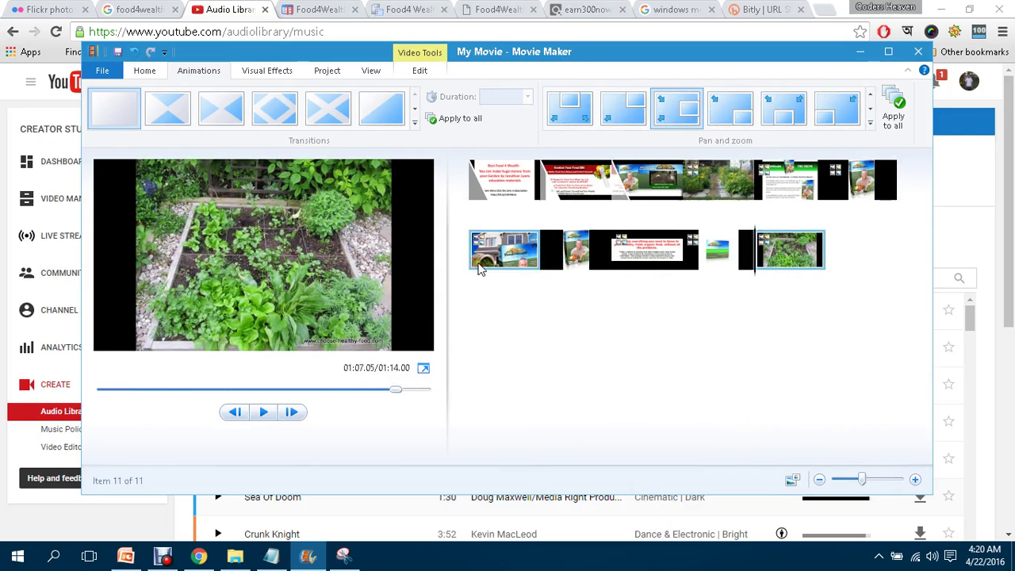
click(264, 411)
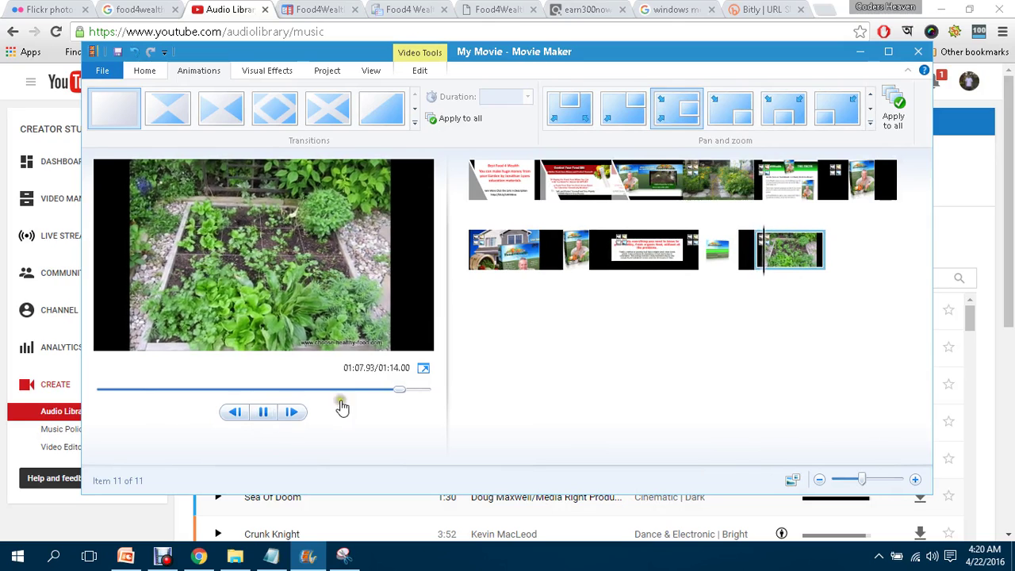
drag(399, 391, 100, 393)
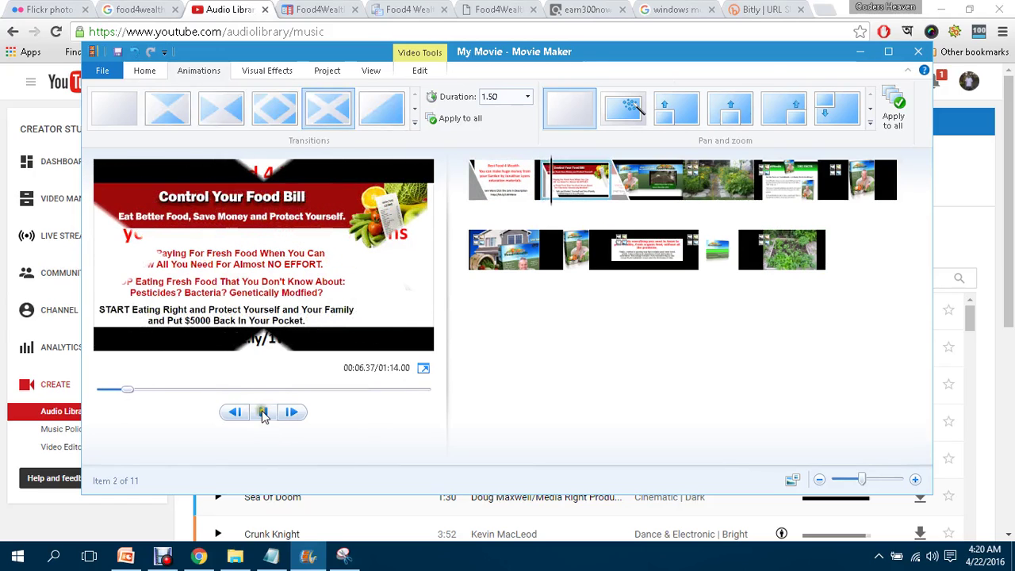
Examine the visual effects available for the "Control Your Food Bill" image, plus the project settings and clip editing options.
click(279, 73)
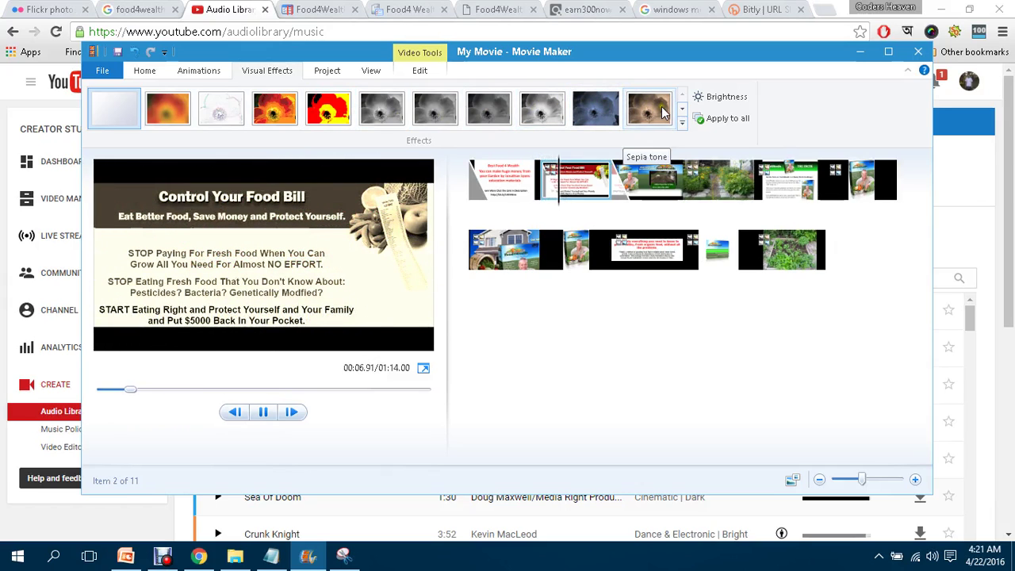
click(683, 124)
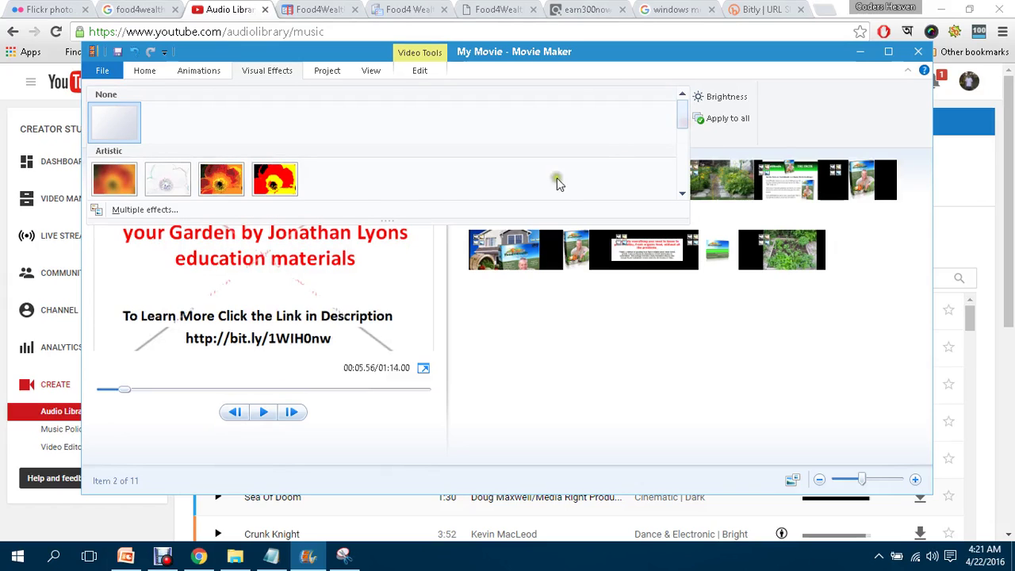
drag(686, 117, 686, 206)
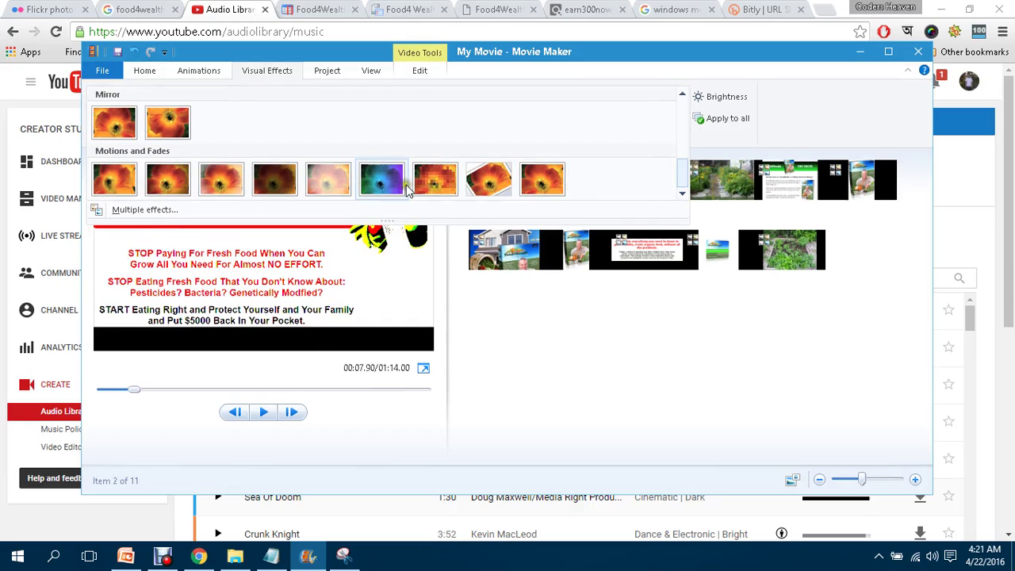
click(371, 309)
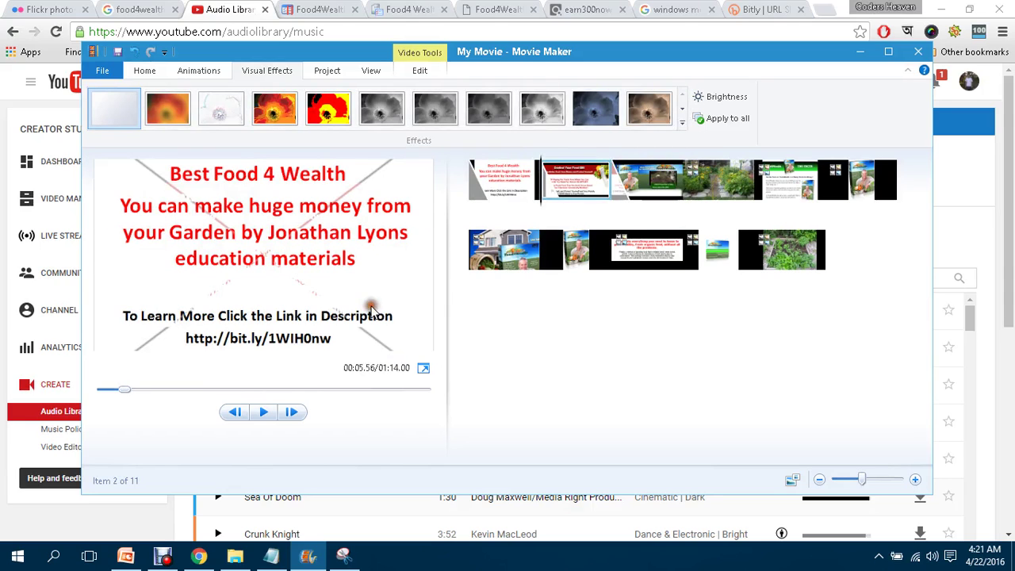
click(329, 71)
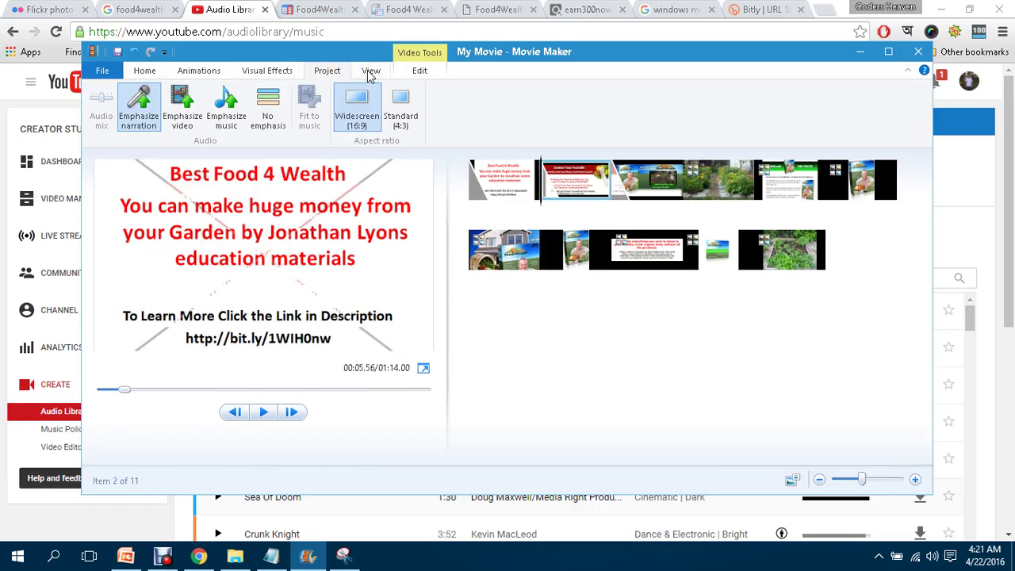
click(369, 71)
click(416, 71)
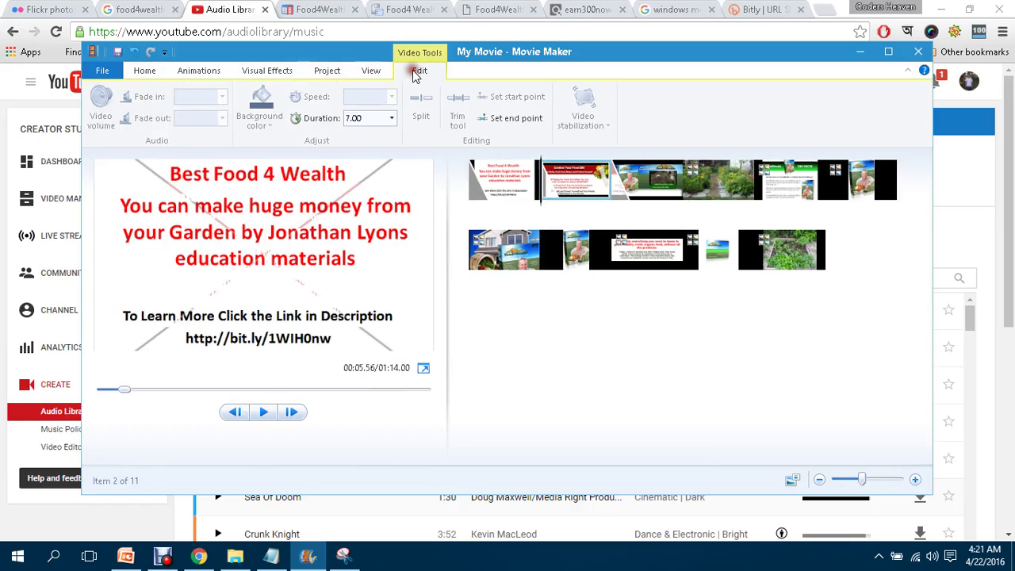
click(144, 71)
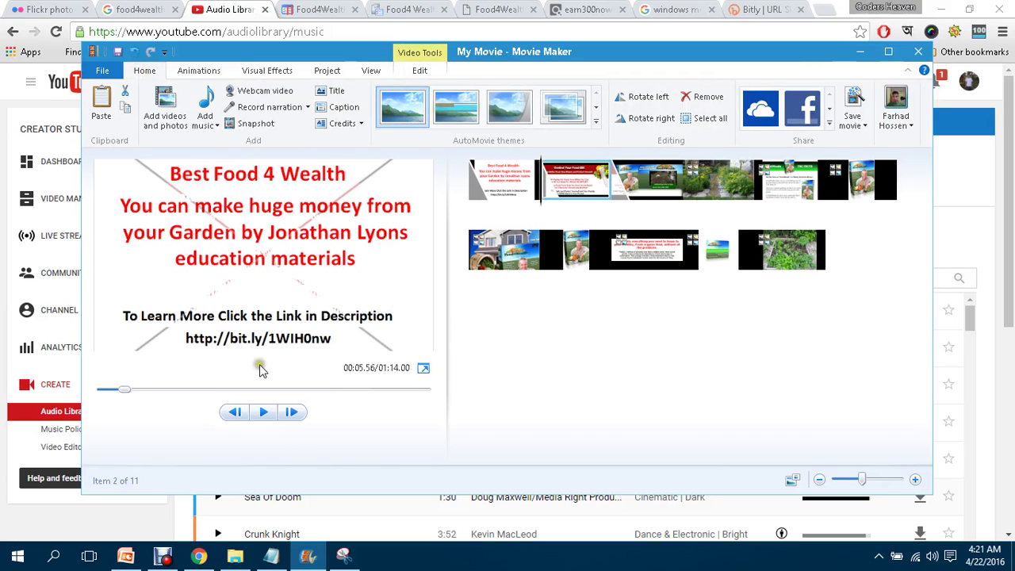
Switch to PowerPoint and delete the "Best Food 4 Wealth" caption slide, slide 44.
click(125, 556)
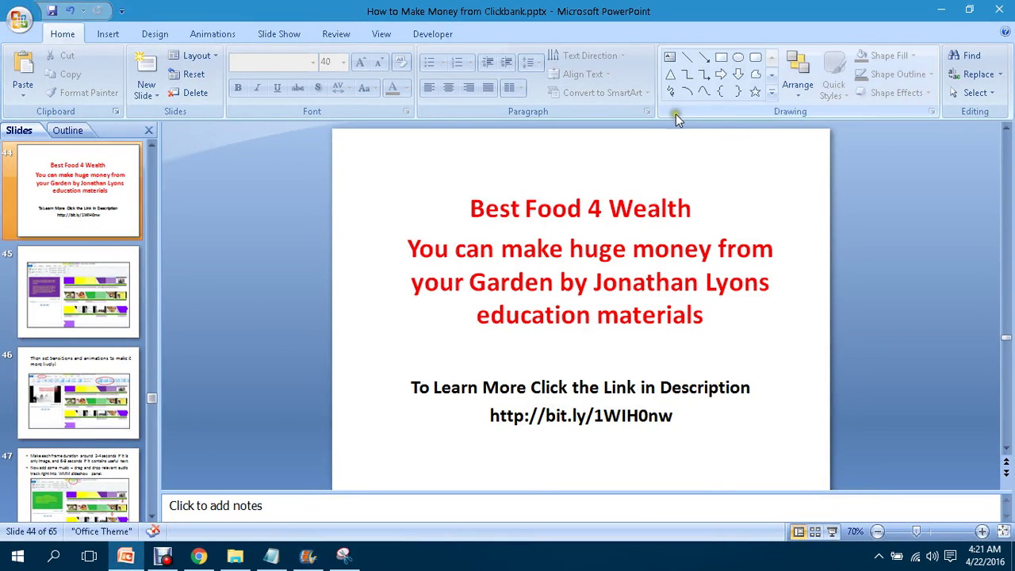
right_click(106, 192)
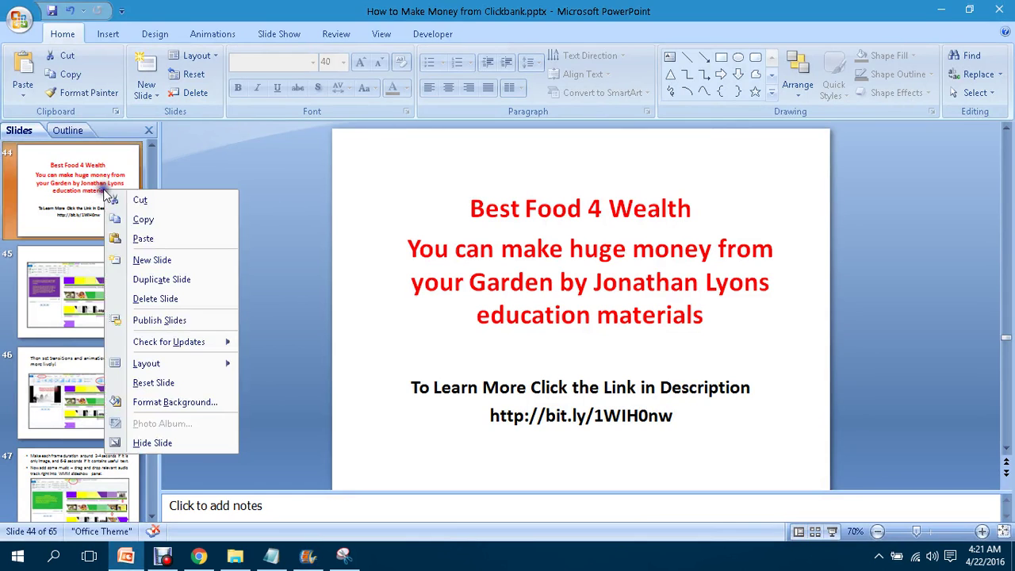
click(143, 299)
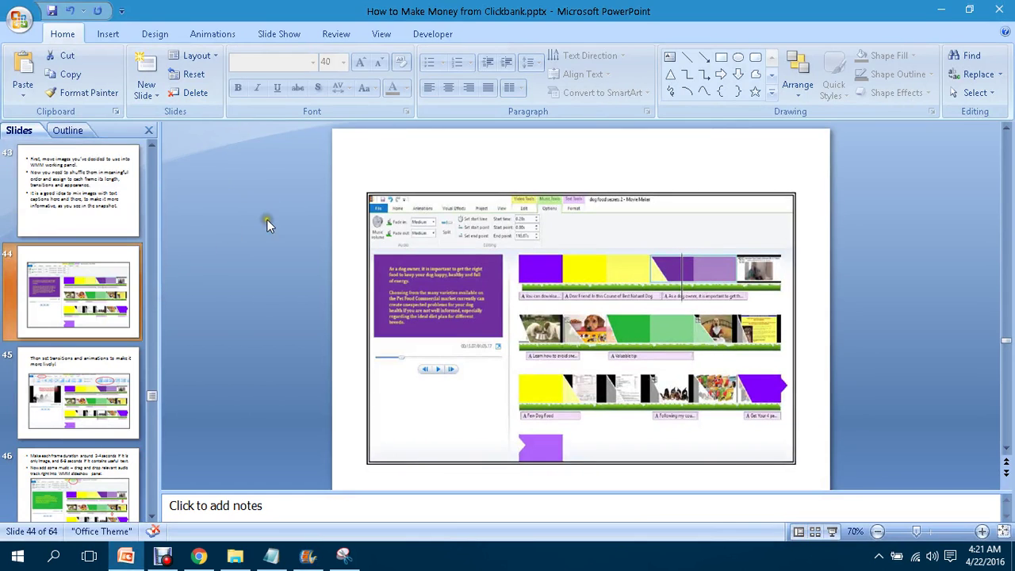
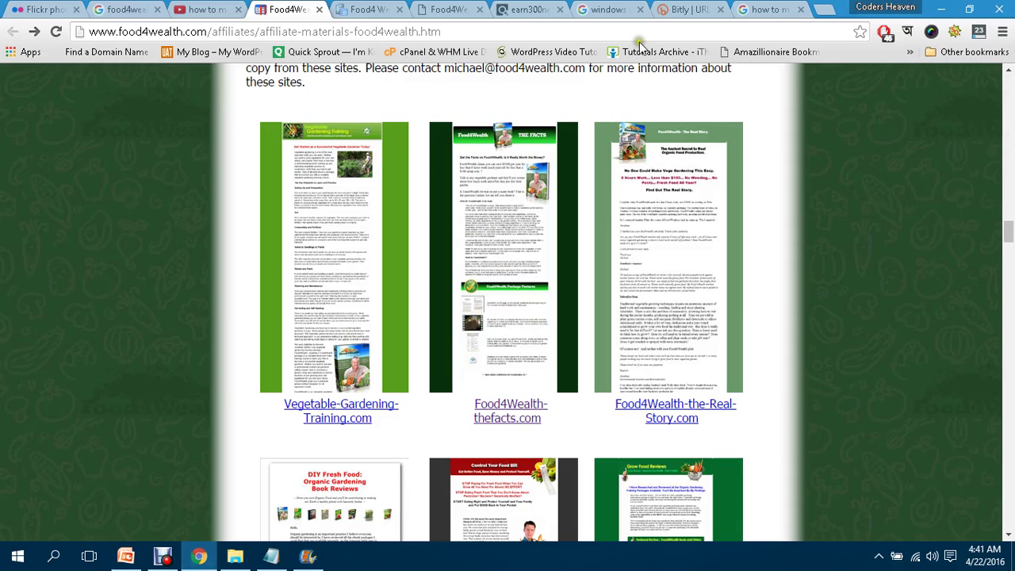
click(826, 9)
right_click(654, 31)
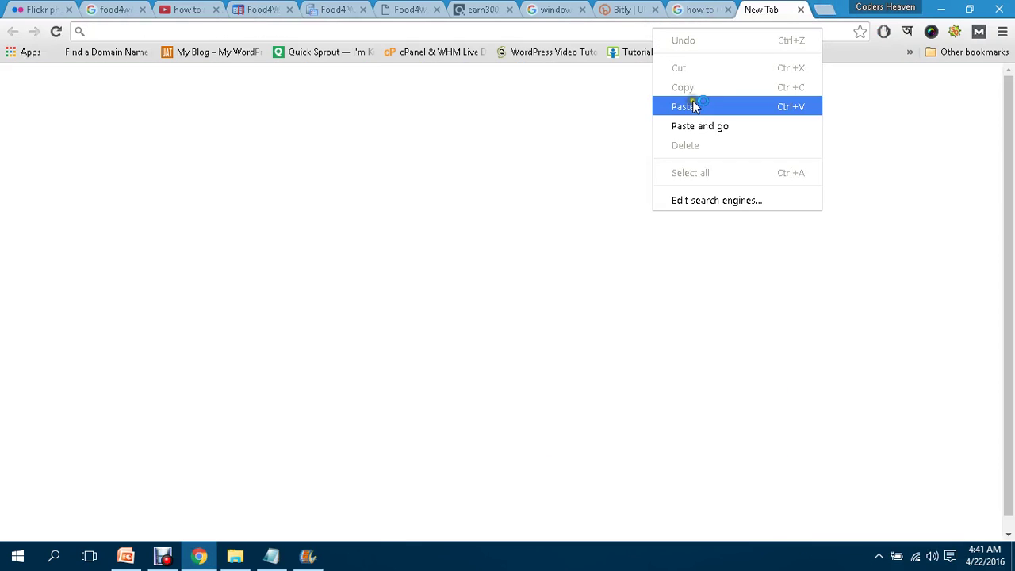
click(700, 126)
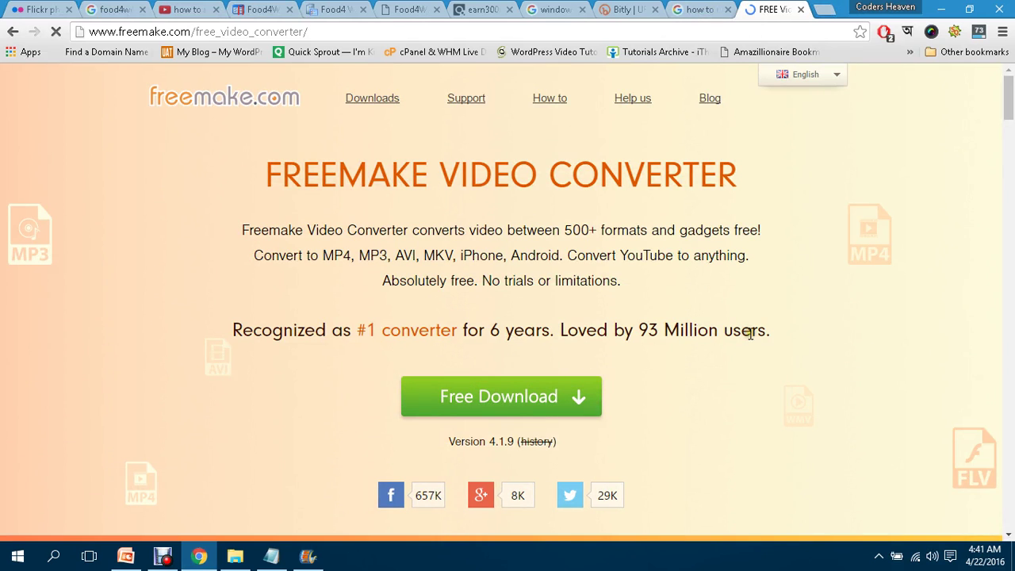
scroll(1013, 119, down, 3)
scroll(1012, 115, up, 1)
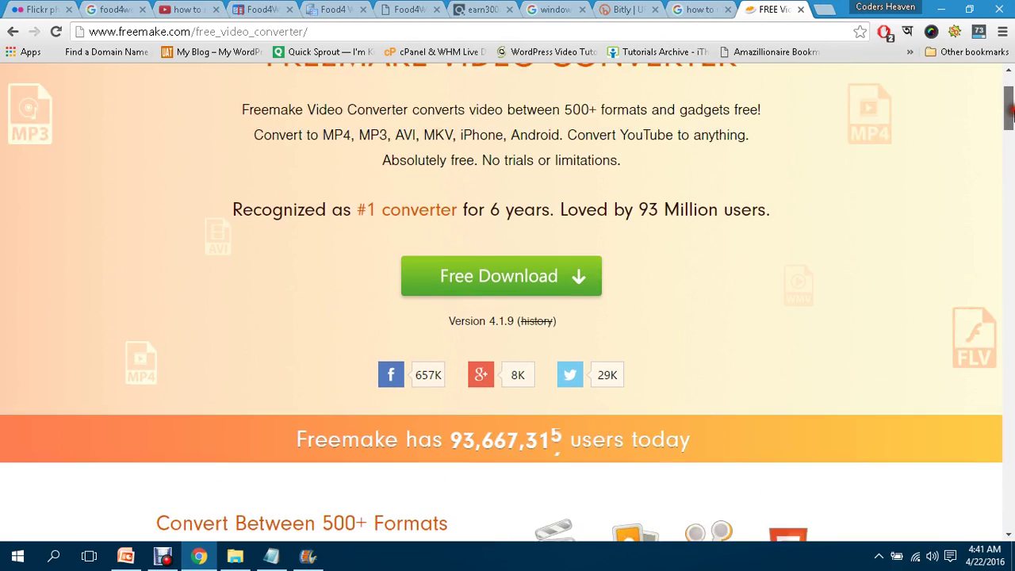
scroll(1012, 115, up, 1)
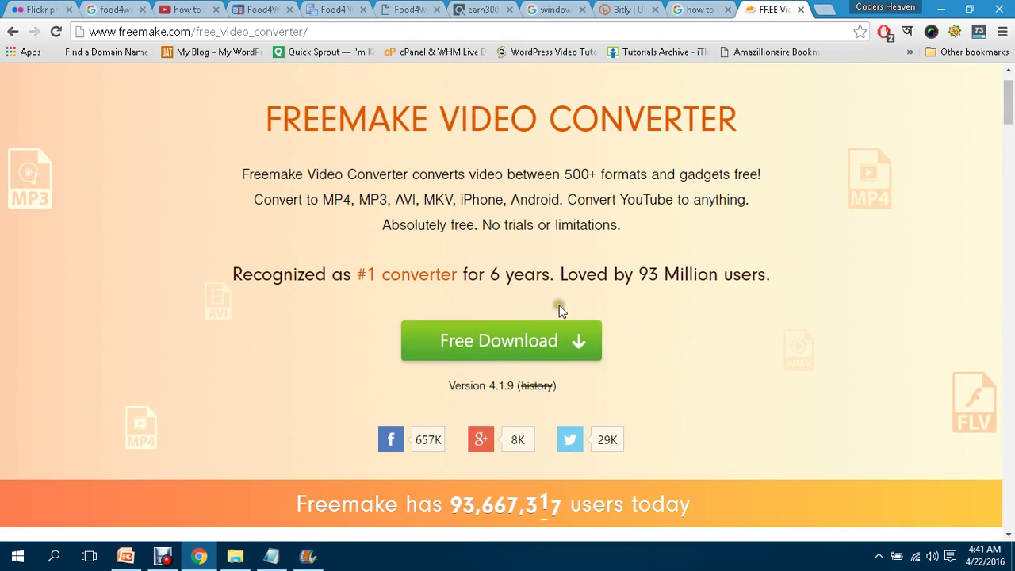
click(498, 341)
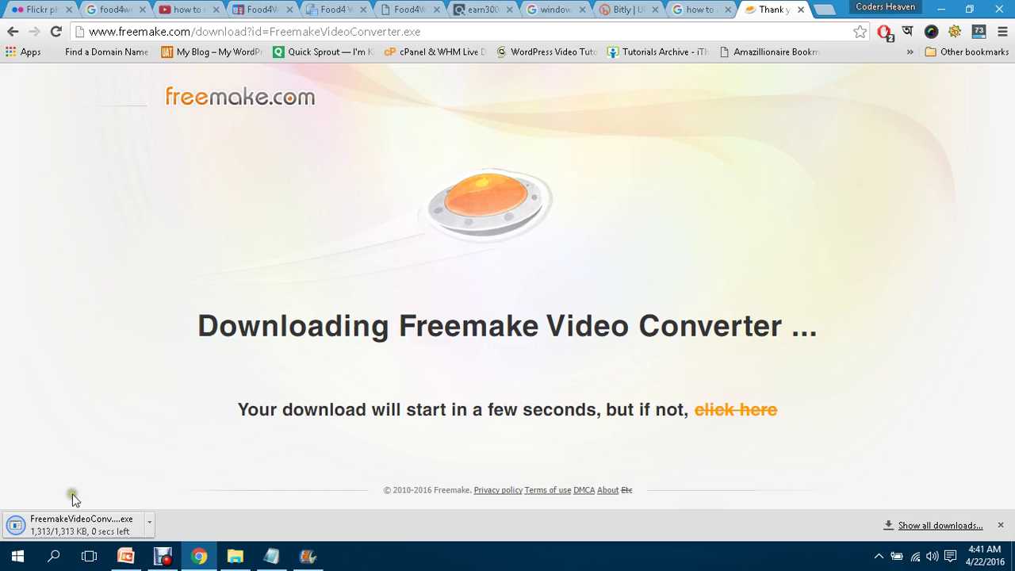
Run the downloaded FreemakeVideoConverter.exe installer and start the setup with the full installation option.
click(44, 526)
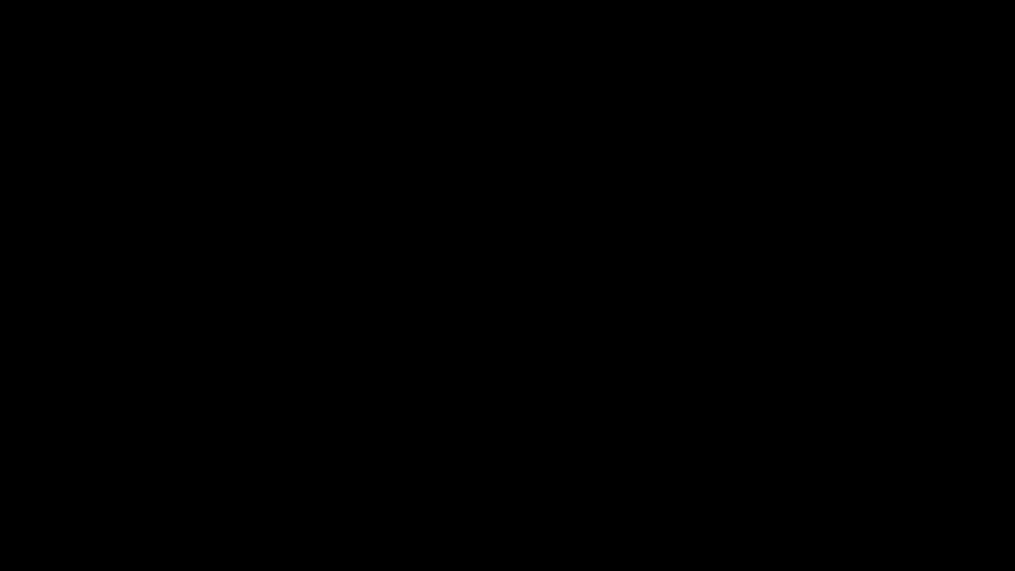
click(571, 301)
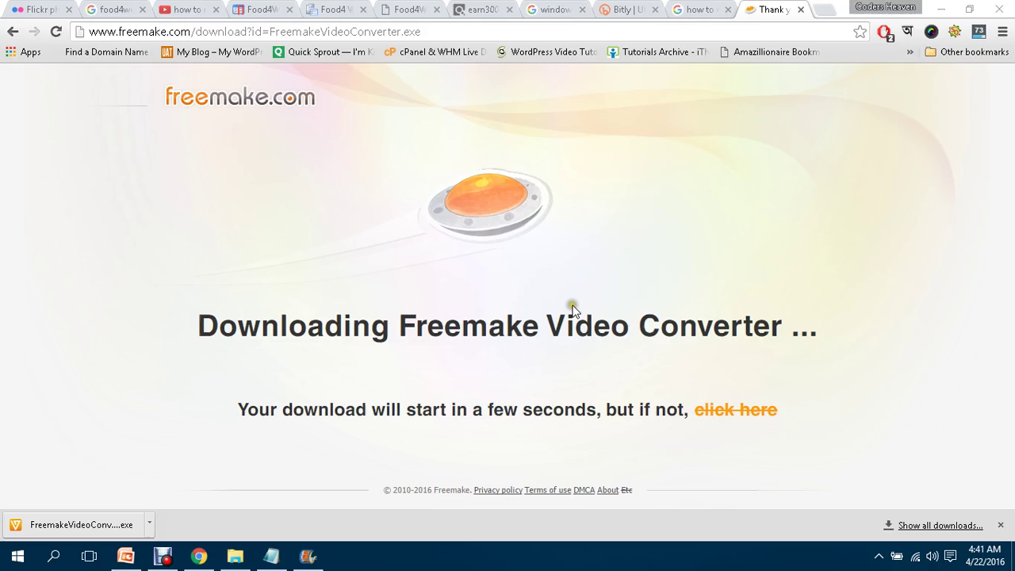
click(531, 314)
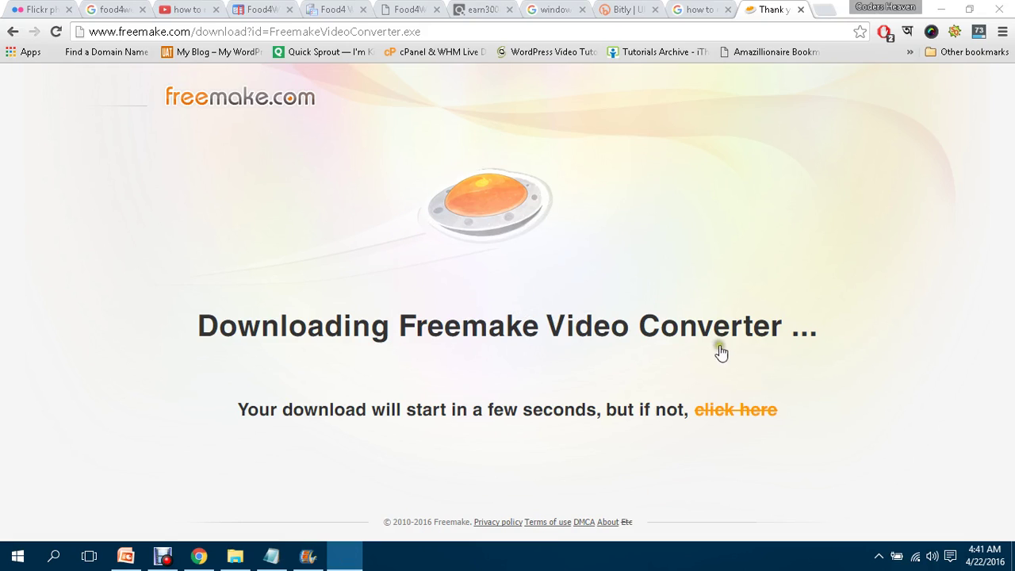
click(663, 396)
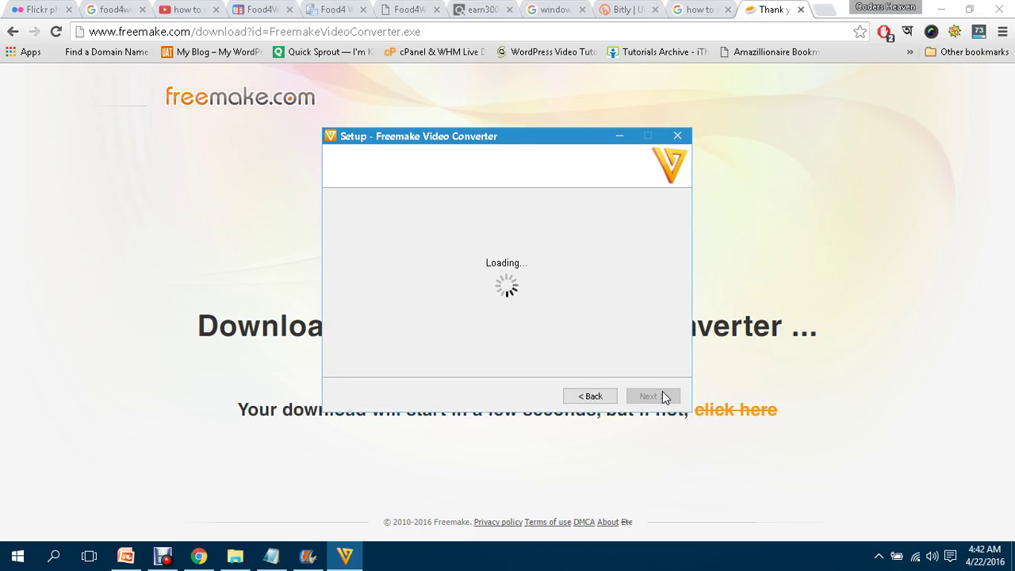
click(665, 397)
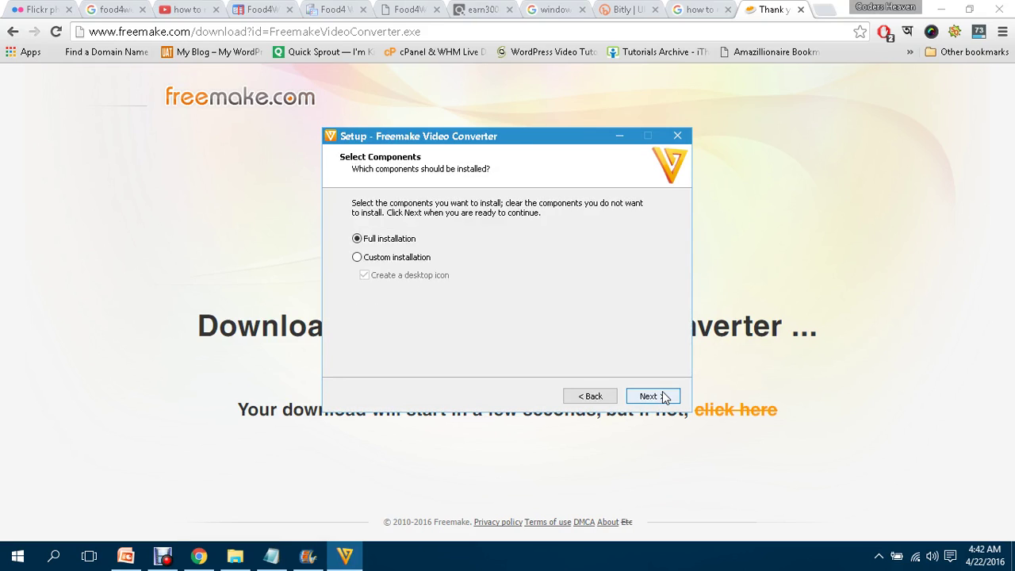
click(658, 395)
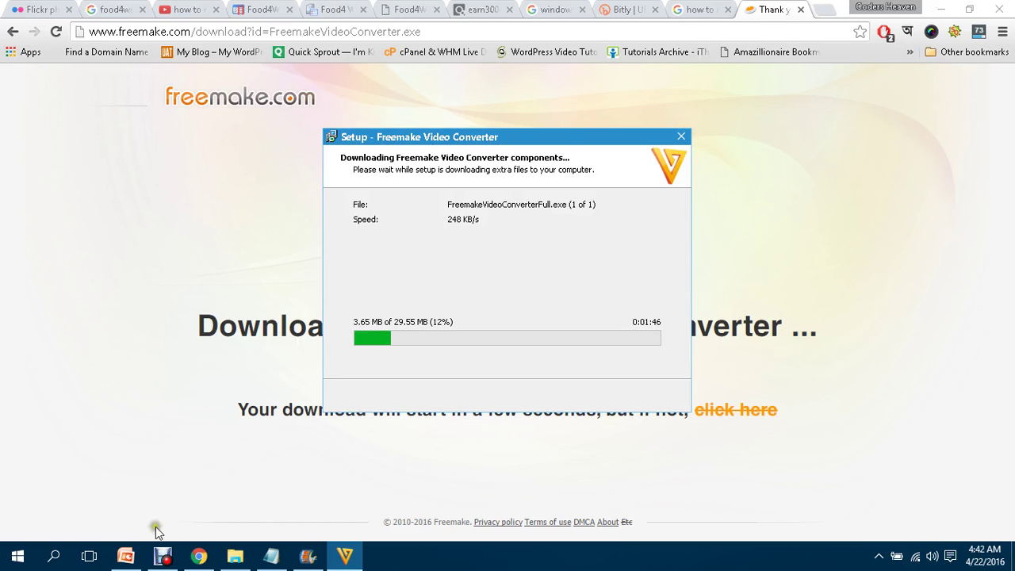
Check the YouTube upload instructions on slide 54 in PowerPoint, and open youtube.com in Chrome.
click(125, 555)
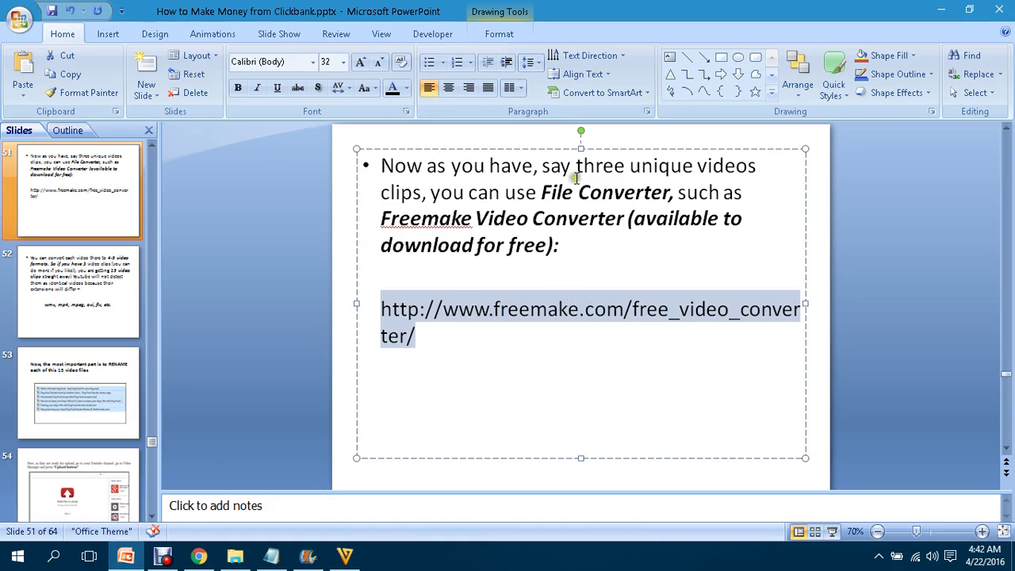
click(75, 476)
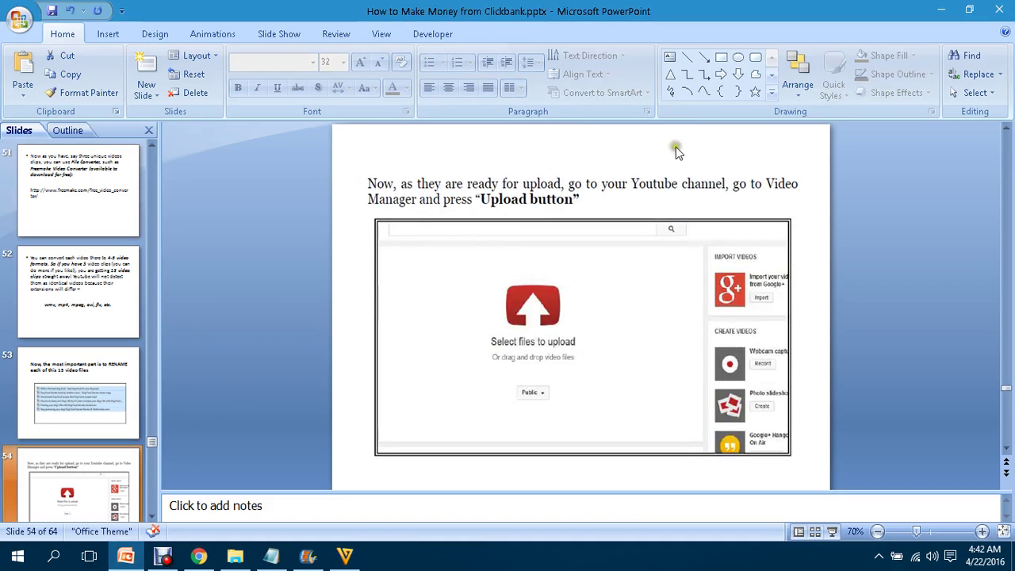
click(199, 555)
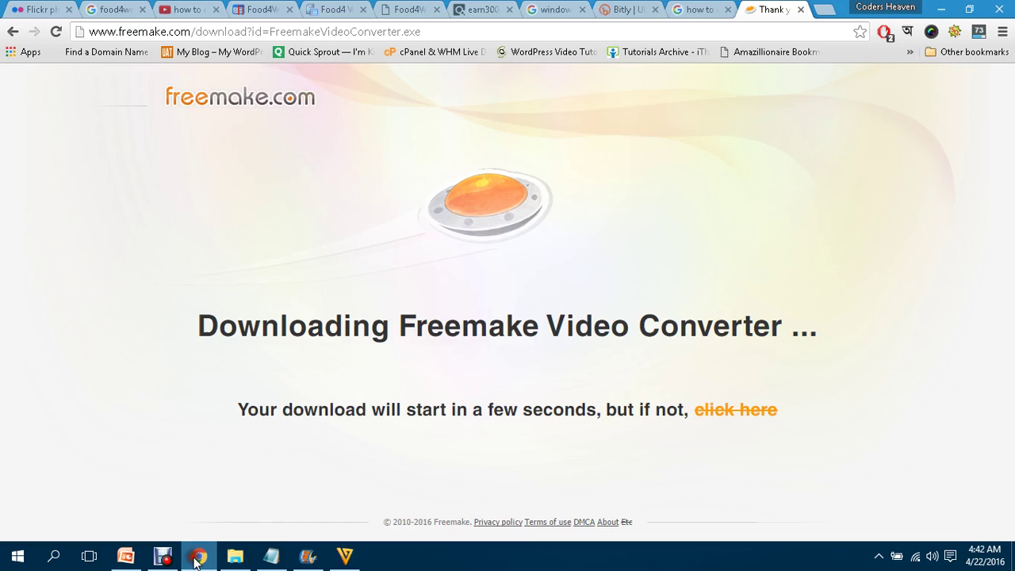
click(791, 29)
text(you)
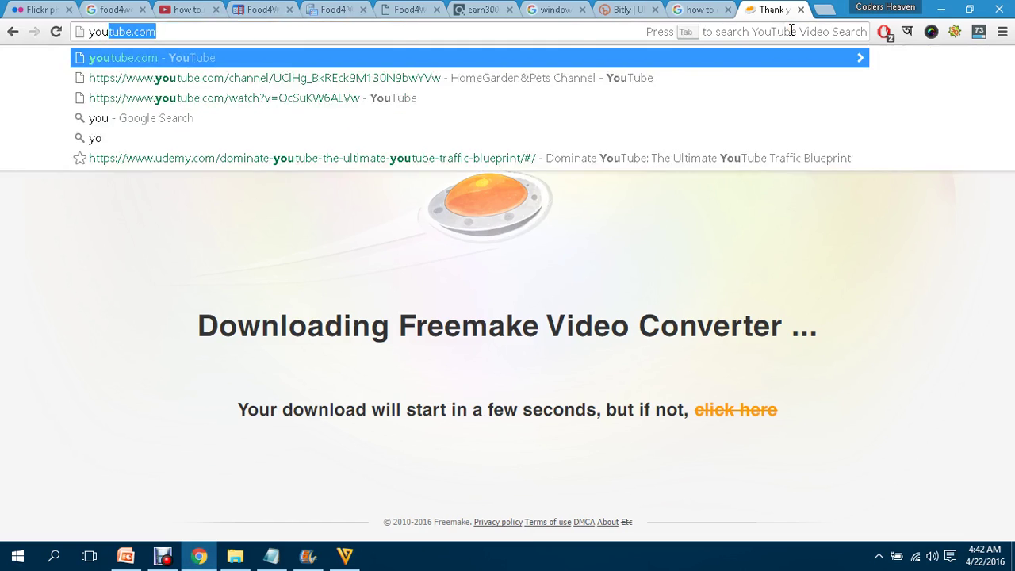
key(Return)
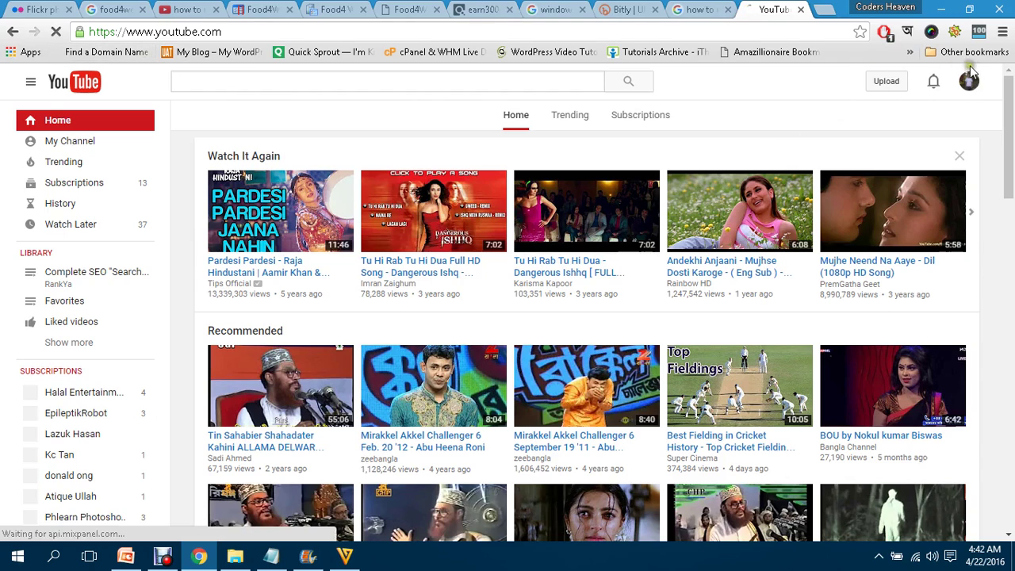
View which account is signed in on YouTube and close its details.
key(ctrl+l)
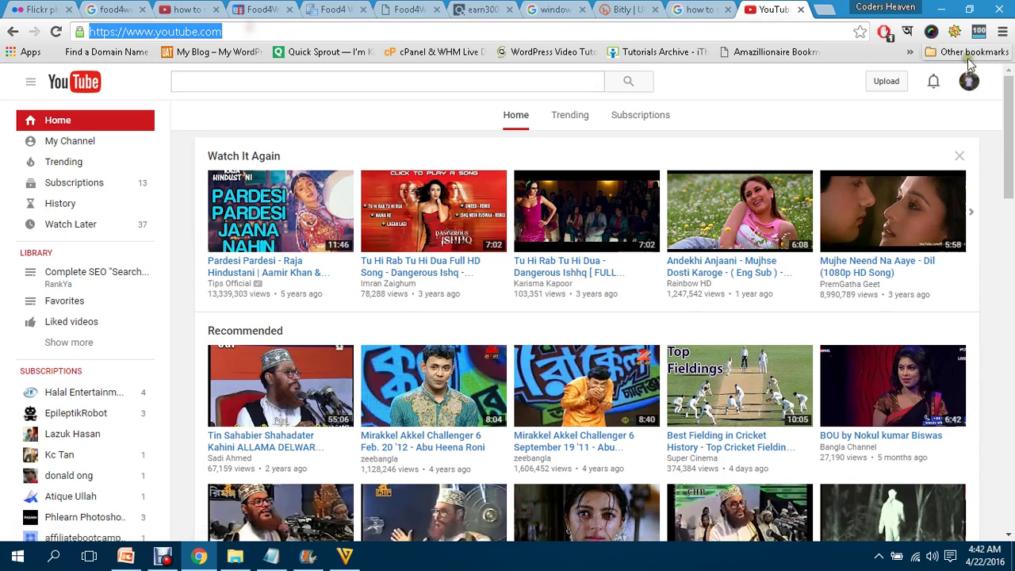
click(968, 83)
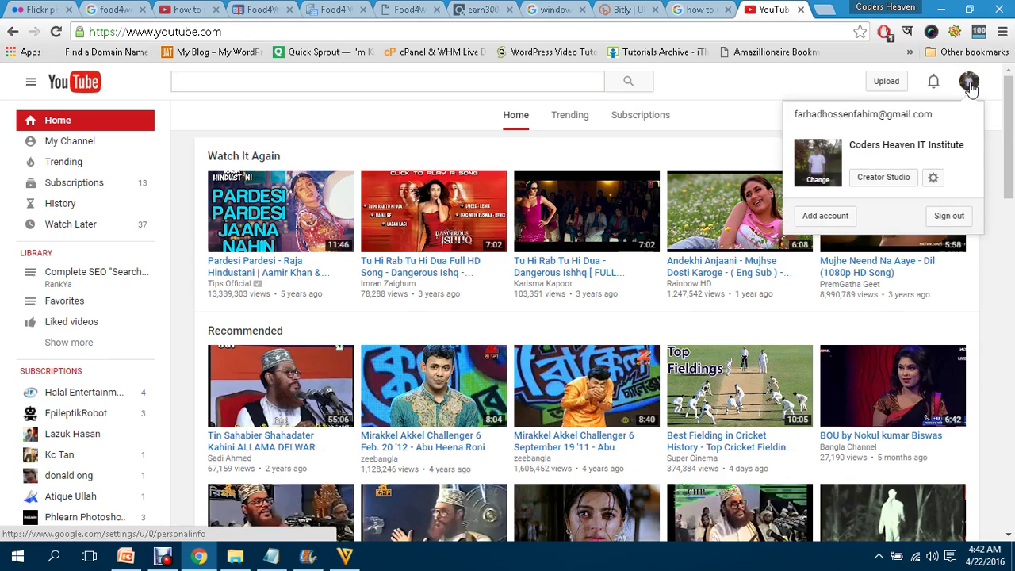
click(766, 89)
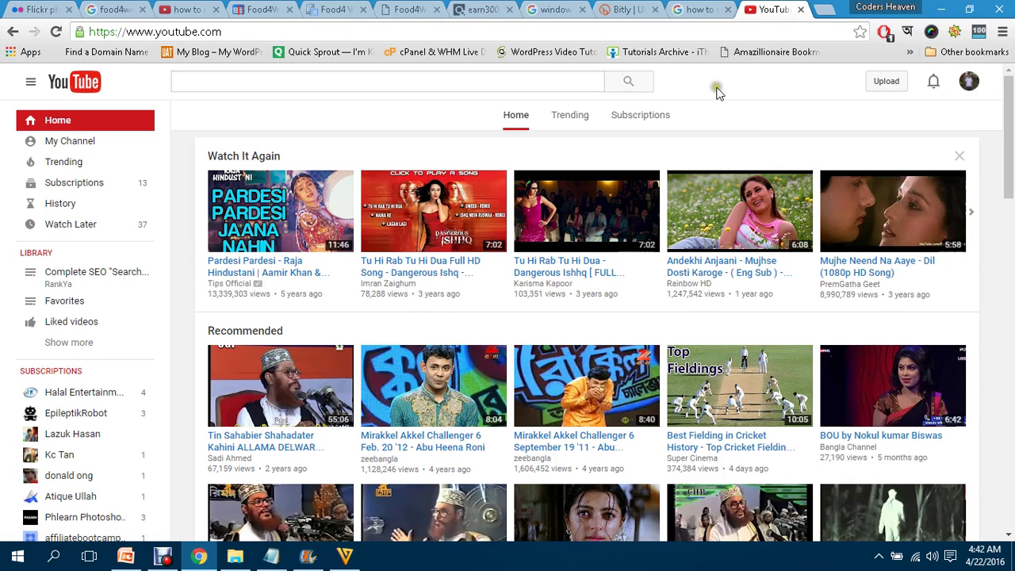
Open the channel's Creator Studio from the YouTube account details and view its dashboard.
click(967, 87)
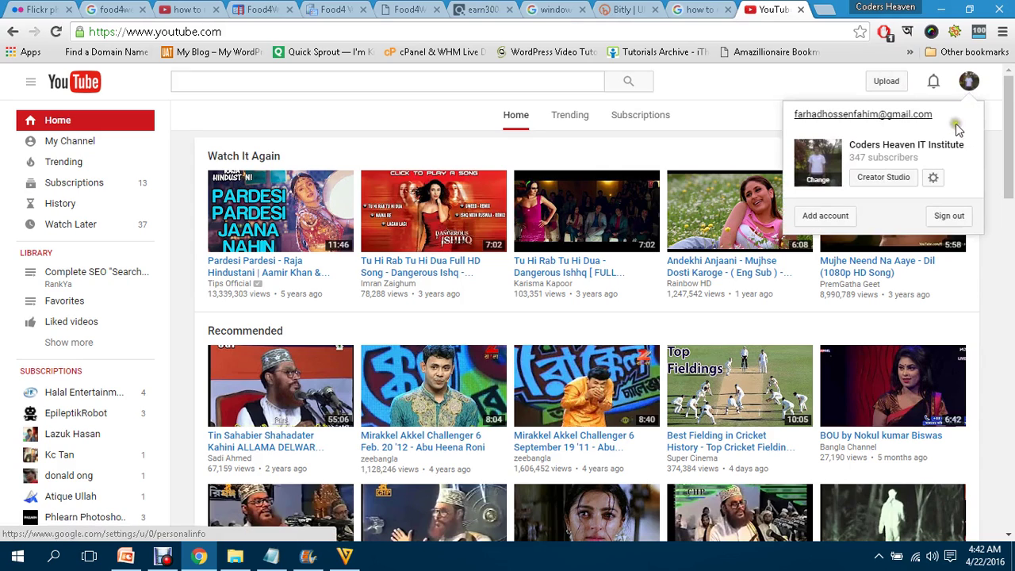
click(872, 178)
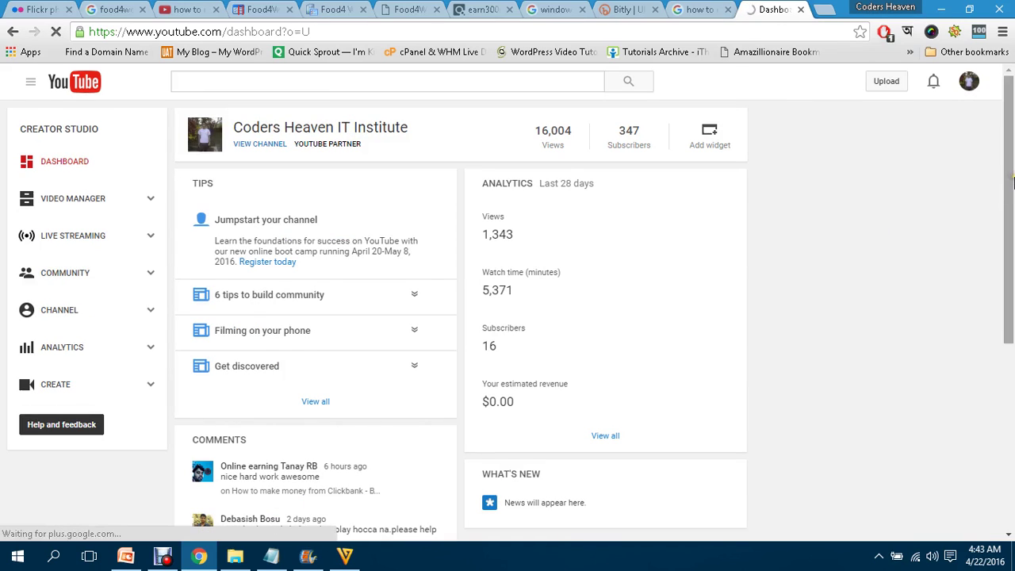
drag(1012, 199, 1013, 158)
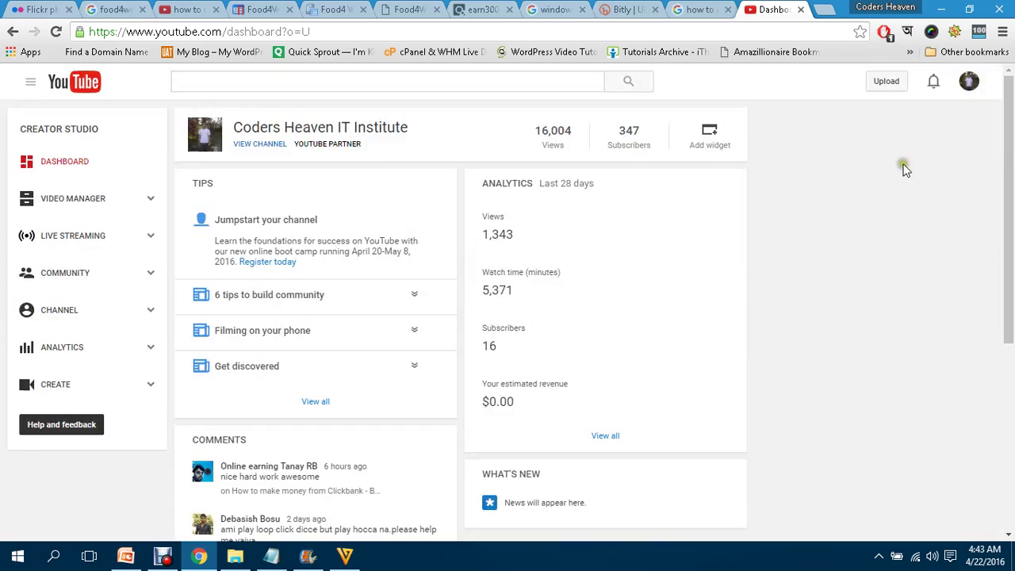
Open the YouTube account settings, list all the account's channels and start creating a new channel.
click(968, 81)
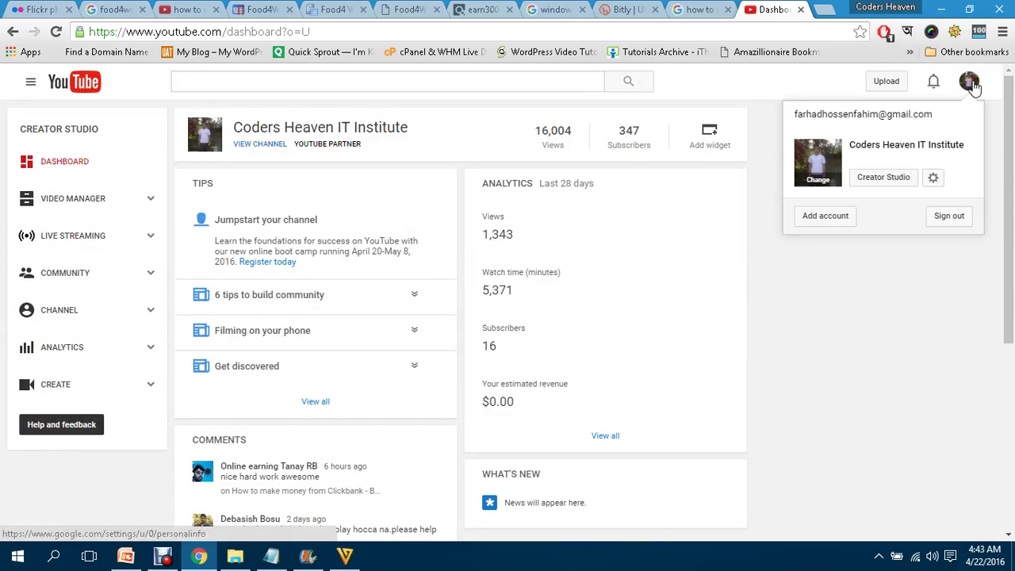
click(934, 179)
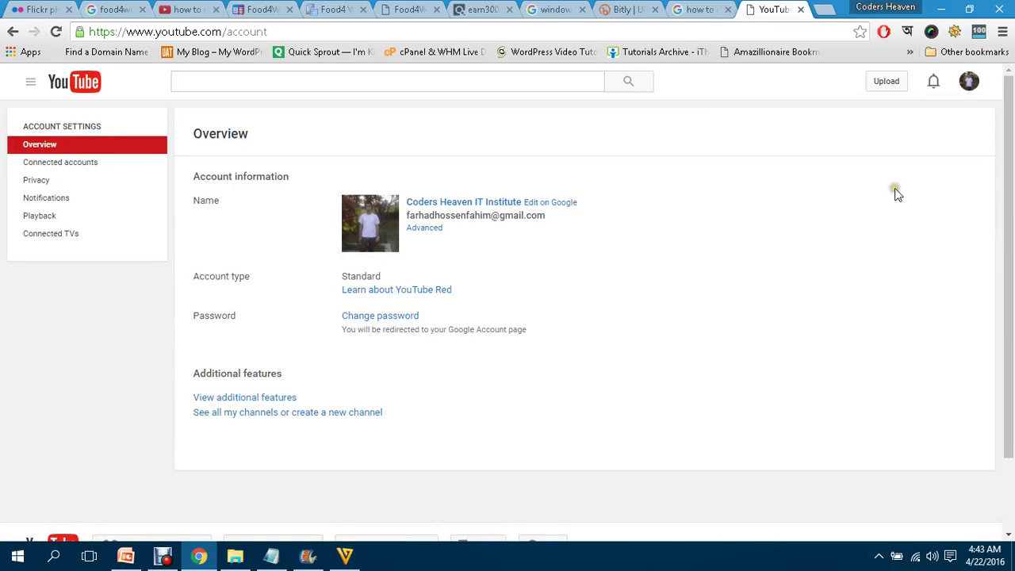
scroll(1012, 197, down, 1)
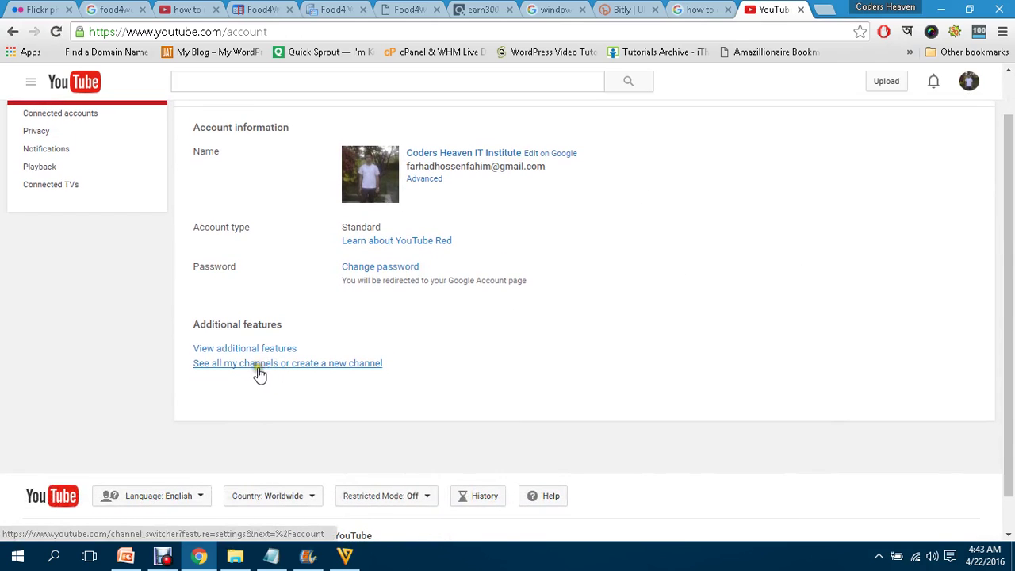
click(351, 370)
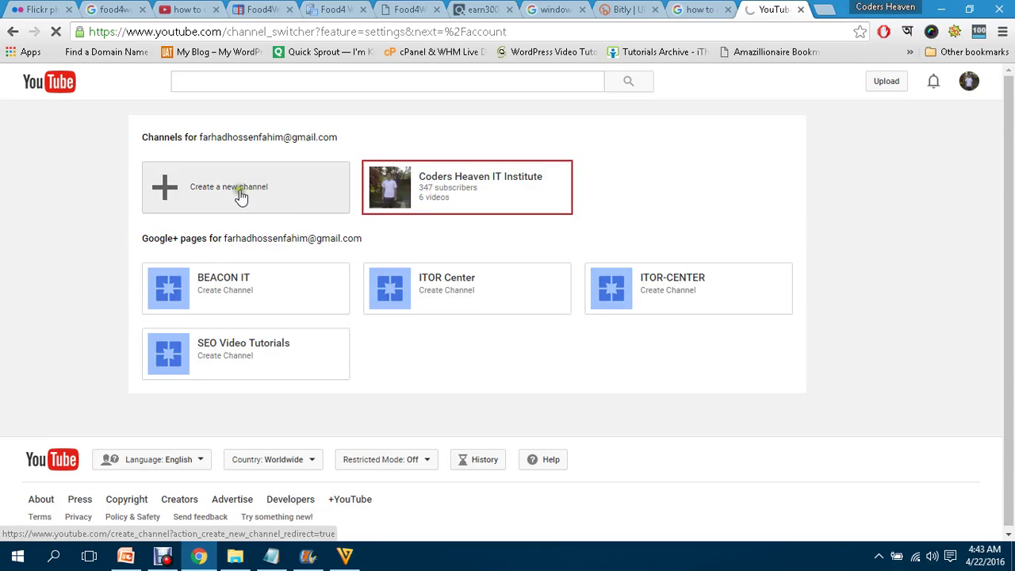
click(210, 188)
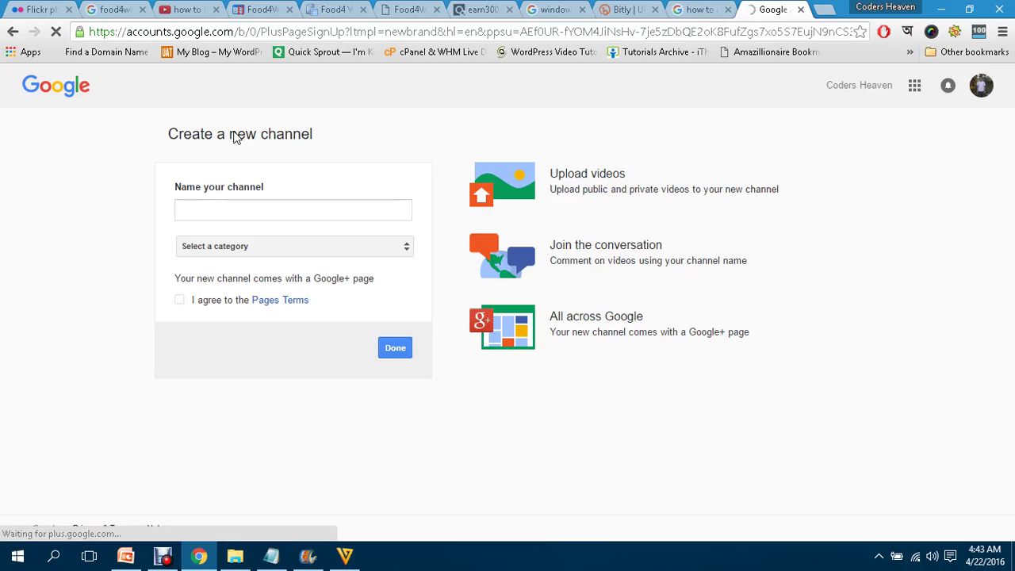
Name the new channel "Best Food4Wealth Reviews" and agree to the Pages Terms.
click(203, 203)
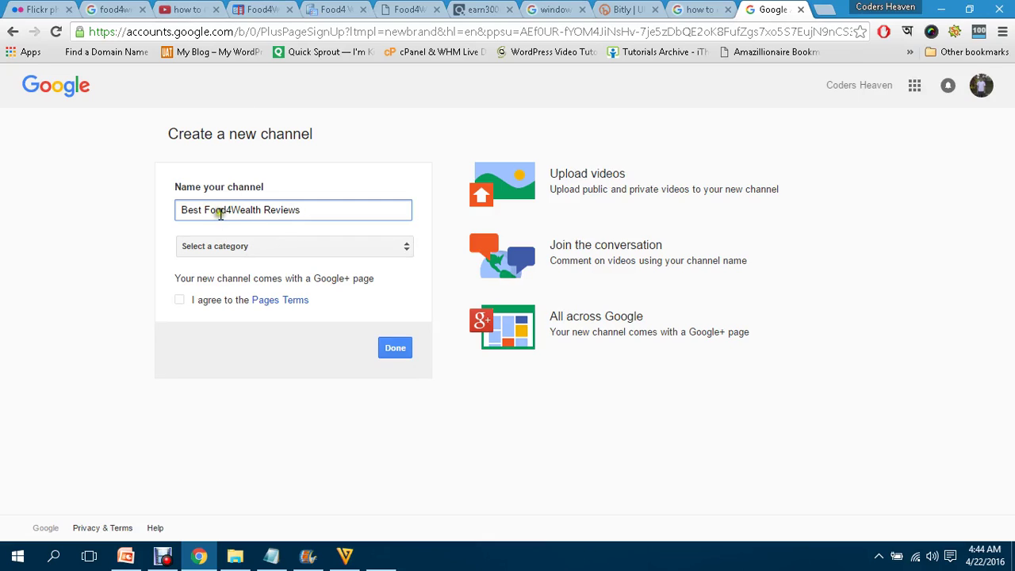
drag(204, 211, 261, 214)
click(301, 210)
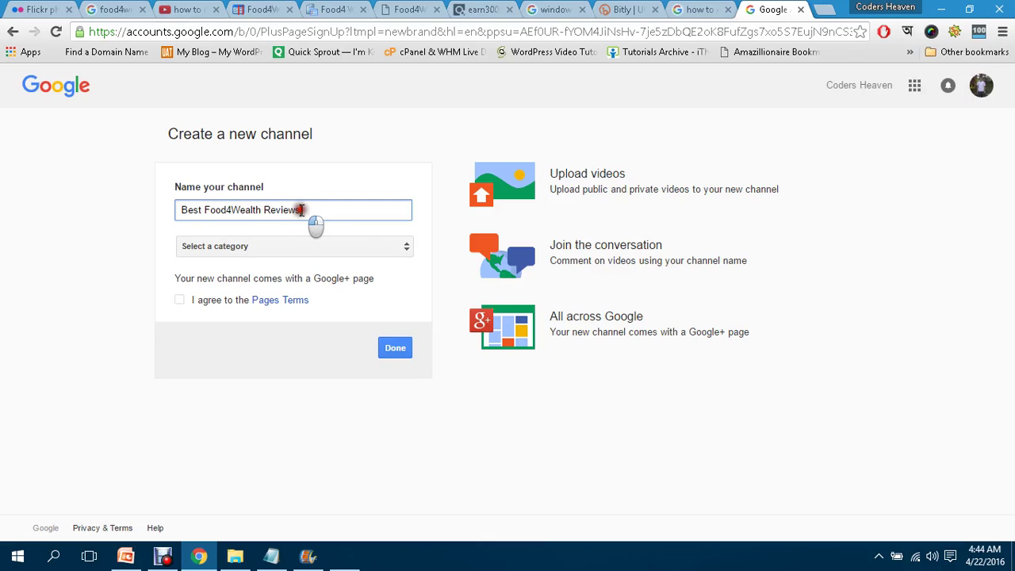
click(180, 300)
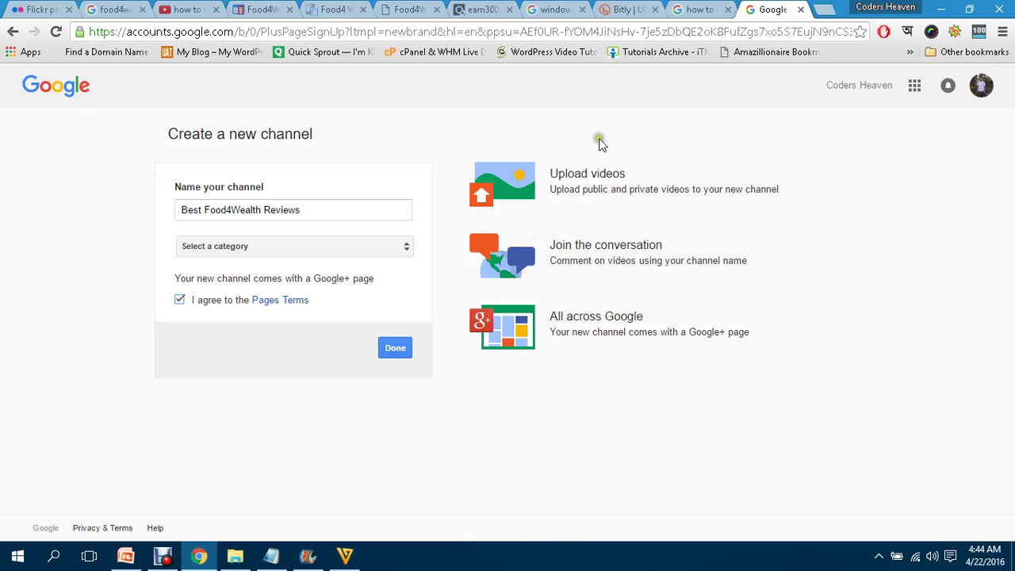
Leave the new channel form for youtube.com and open the video upload page.
click(672, 34)
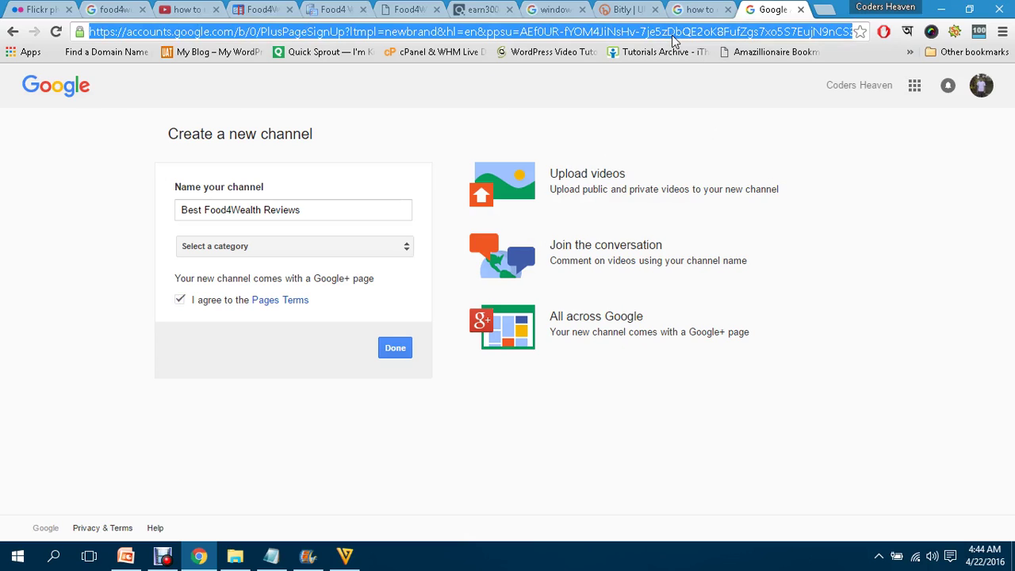
text(youtube.com)
key(Return)
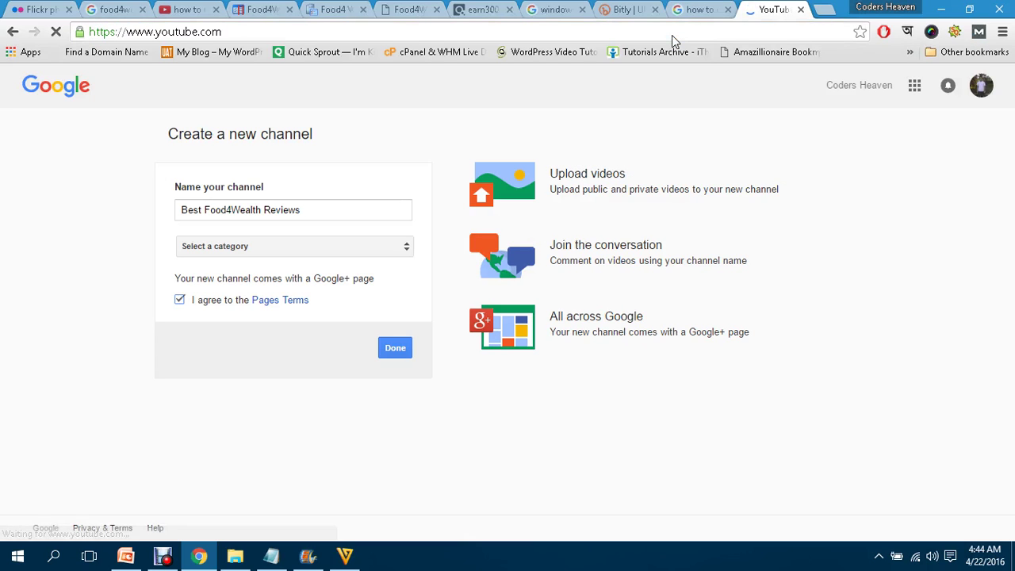
click(968, 83)
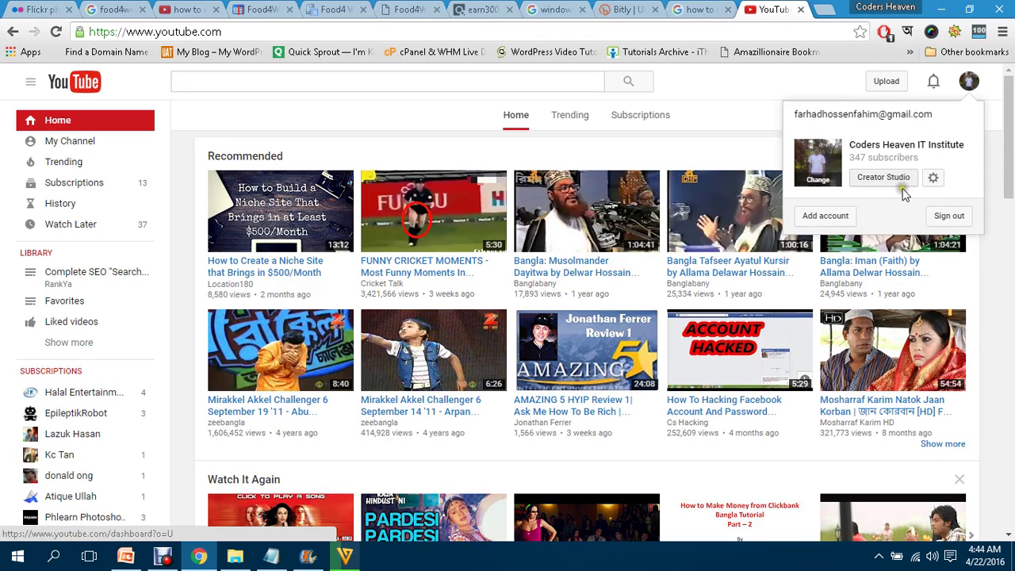
click(888, 83)
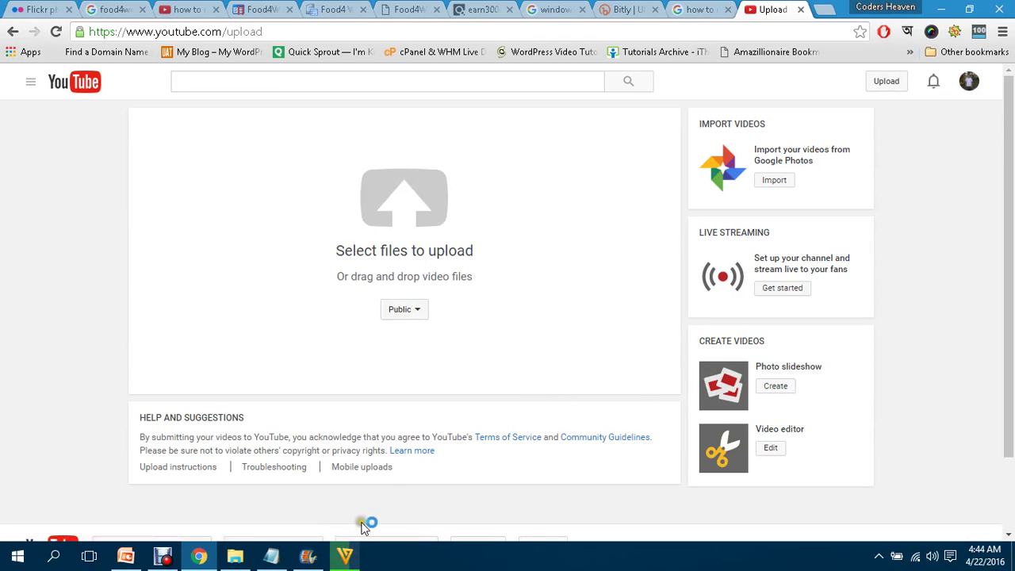
Check the Freemake Video Converter installation progress, and review slides 53 and 52 on renaming and converting the clips in PowerPoint.
click(345, 557)
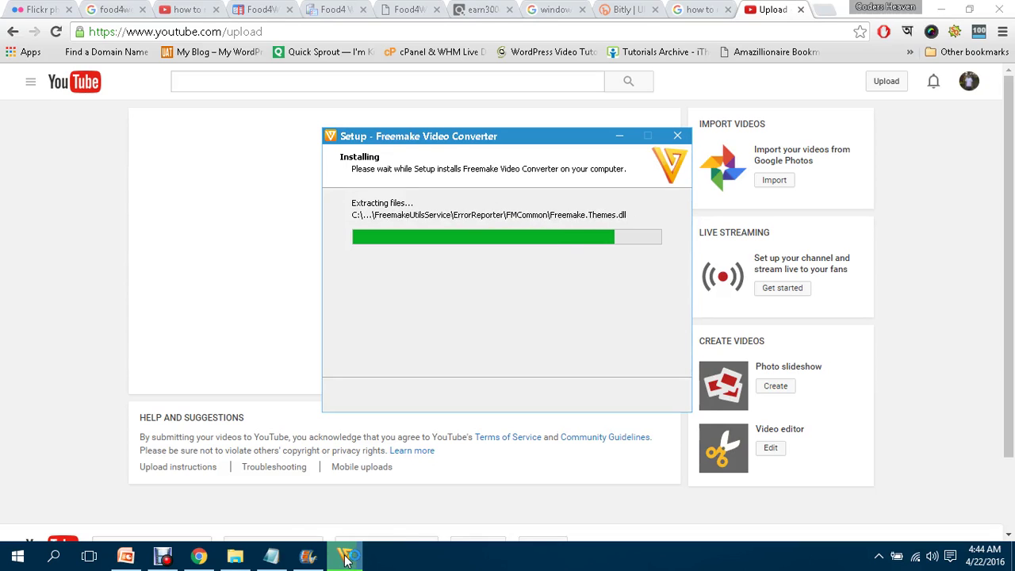
click(135, 559)
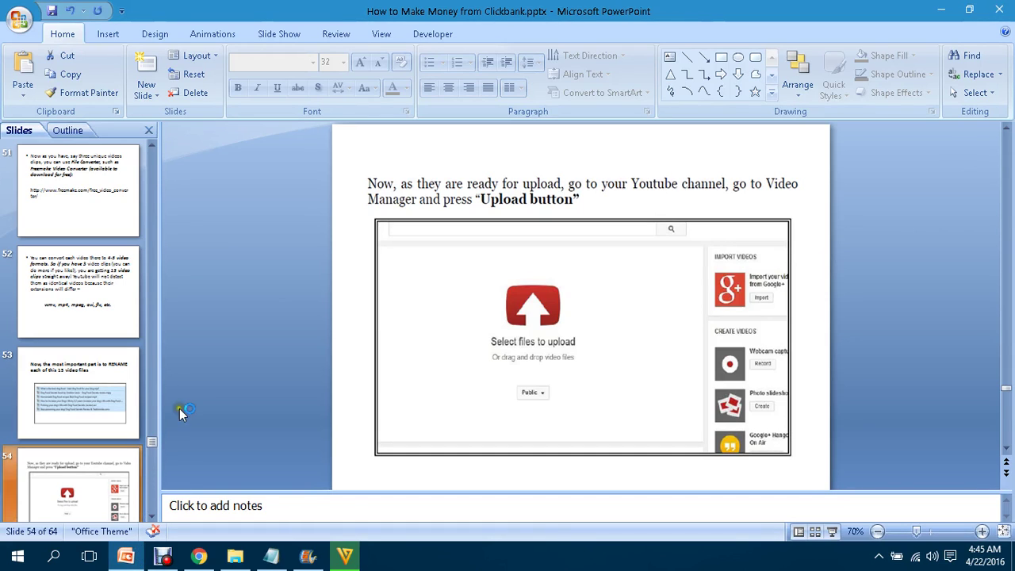
click(102, 400)
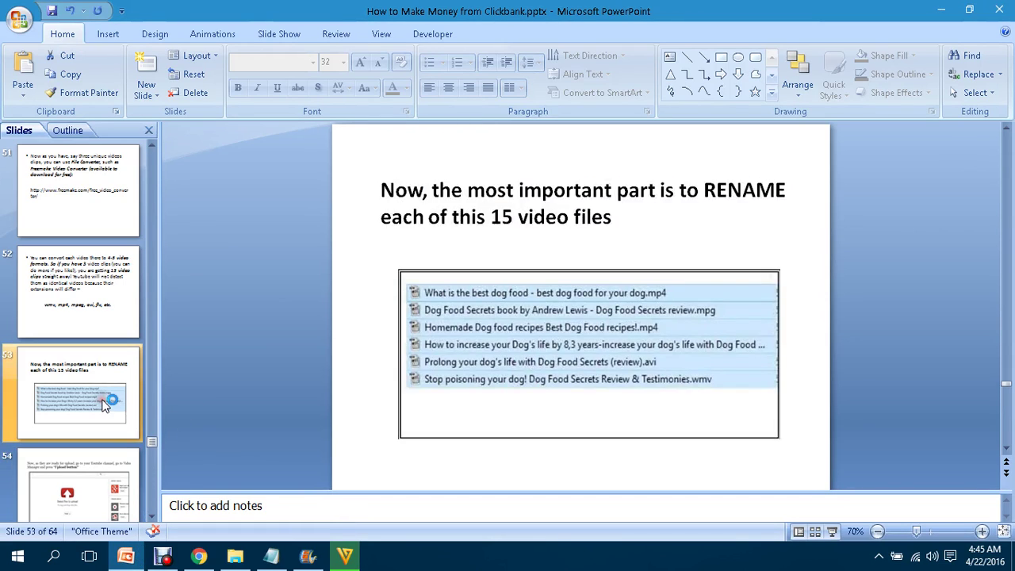
click(99, 292)
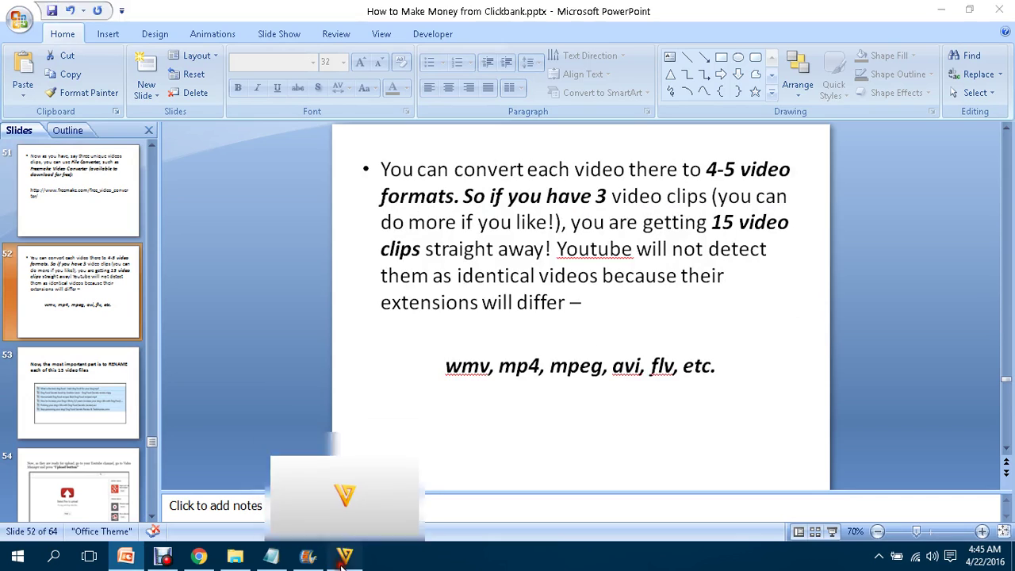
Finish the Freemake Video Converter setup, close the thank-you page it opens in the browser and return to the YouTube upload page in Chrome.
click(345, 493)
click(653, 395)
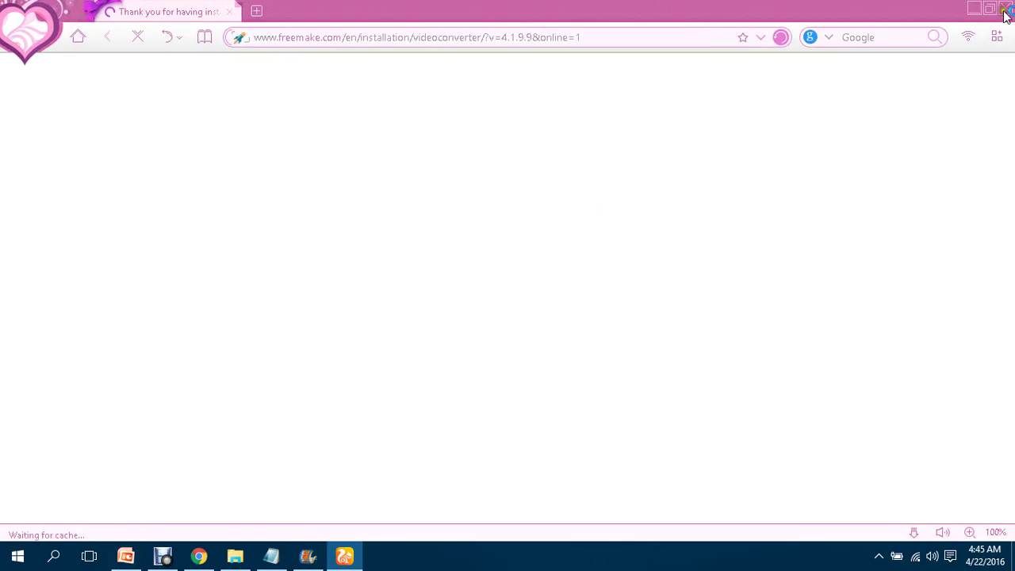
click(1004, 11)
key(alt+Tab)
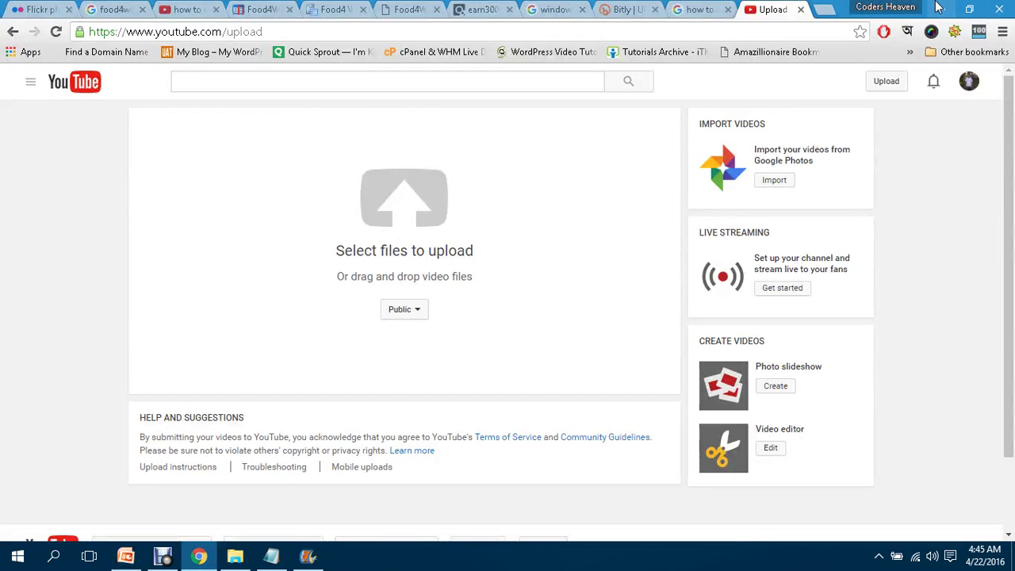
Switch to Freemake Video Converter and add the video My Movie.mp4 from the Desktop folder.
click(938, 7)
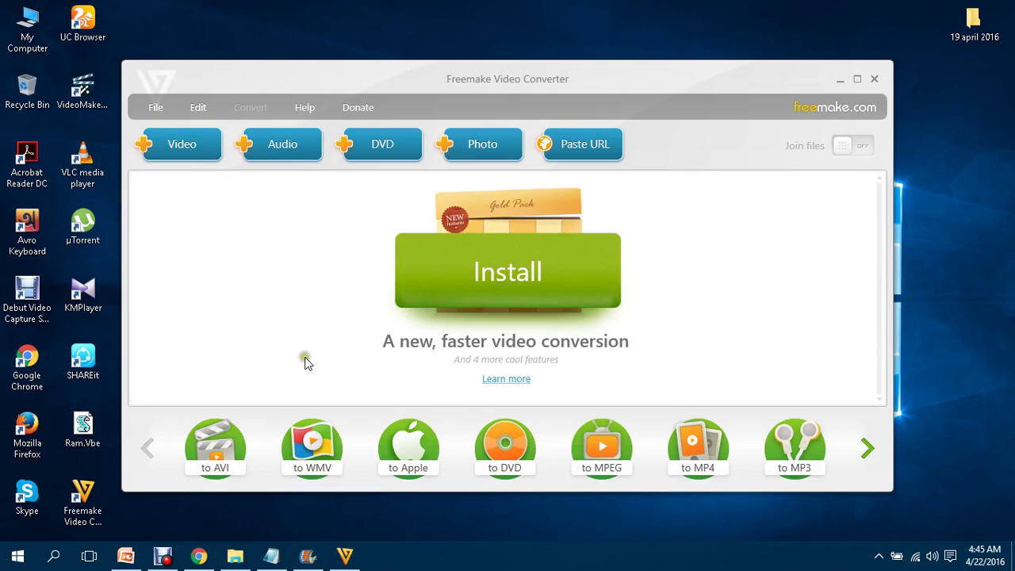
click(178, 155)
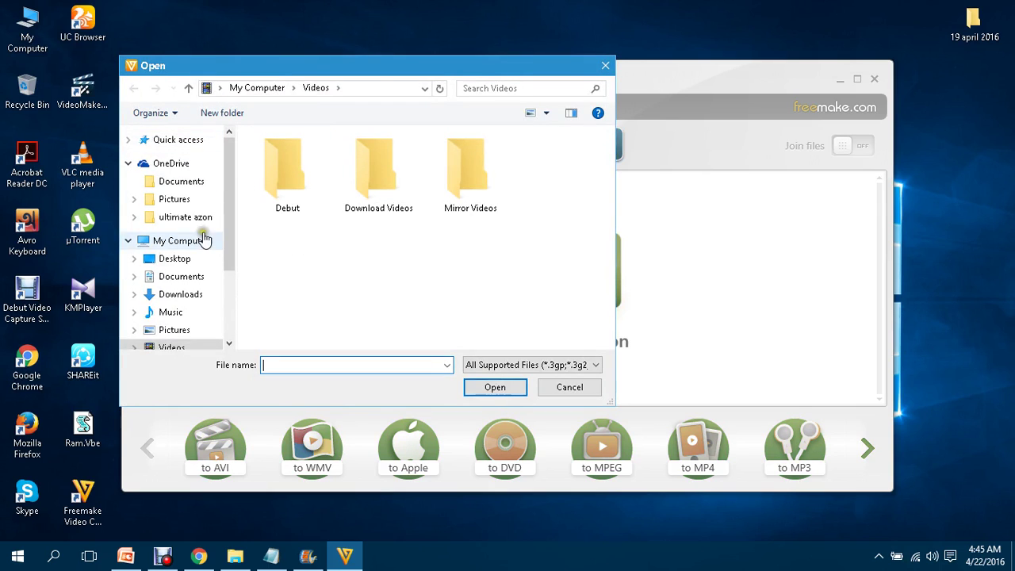
click(176, 258)
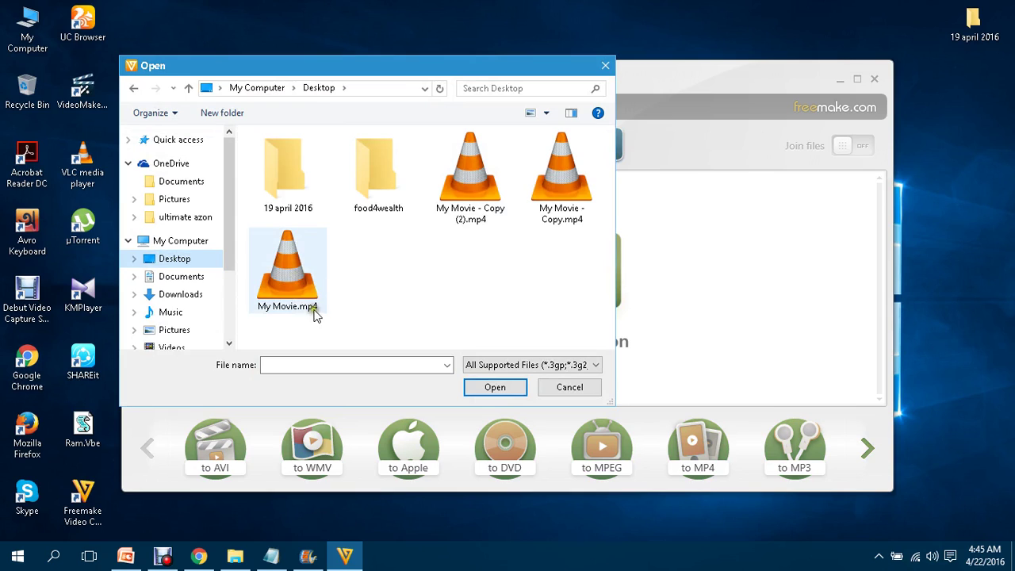
double_click(291, 269)
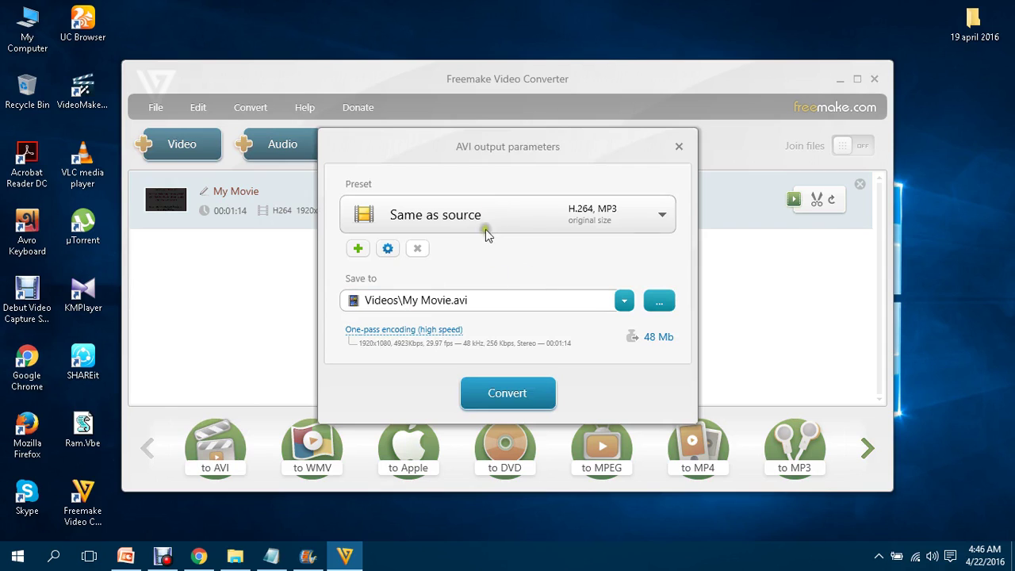
Convert the video to AVI with the Same as source preset, saving it as Videos\My Movie.avi.
click(529, 220)
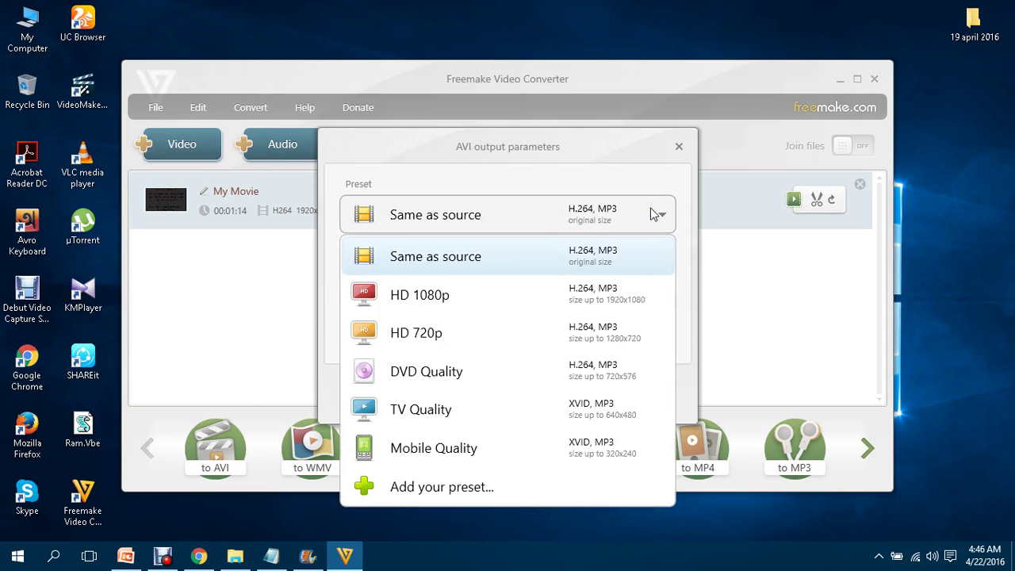
click(653, 214)
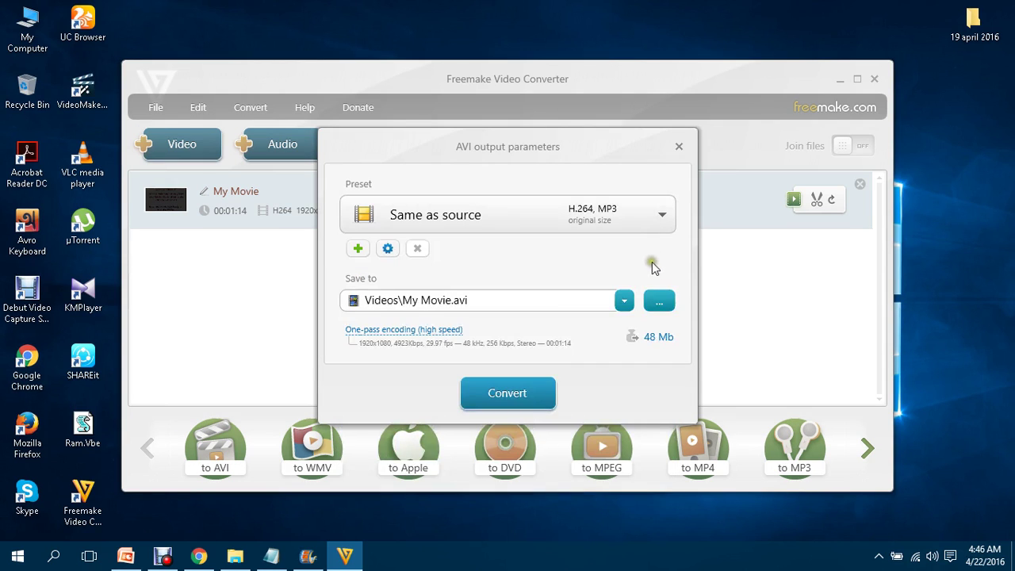
click(499, 393)
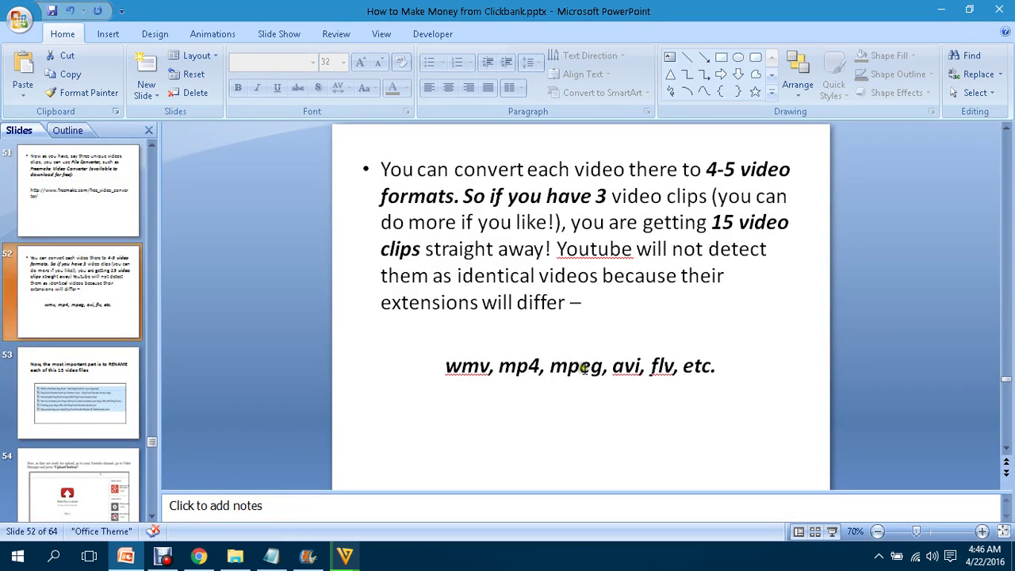
Return to Freemake Video Converter and move the AVI conversion window fully into view to check its progress.
click(308, 558)
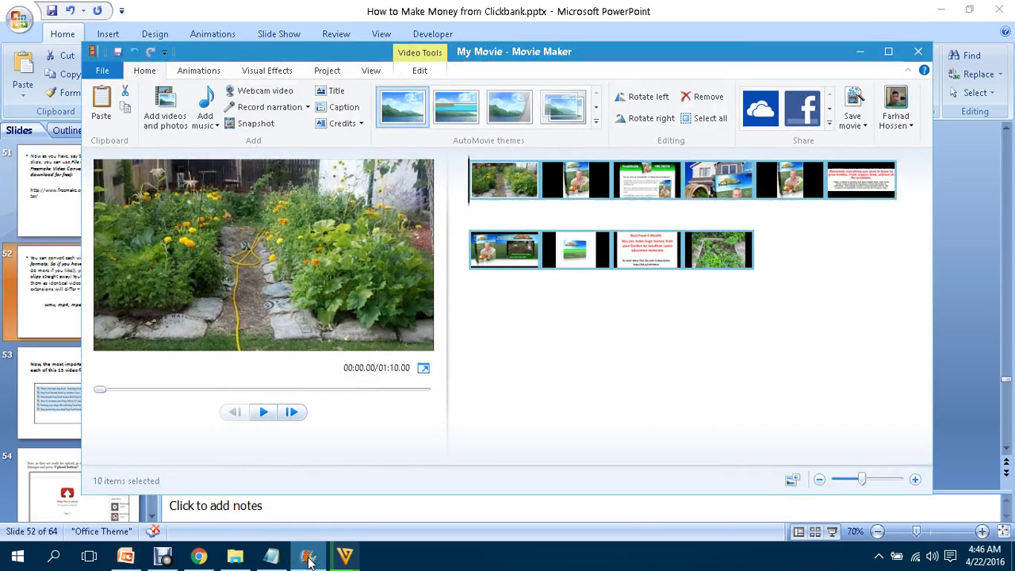
mouse_move(127, 563)
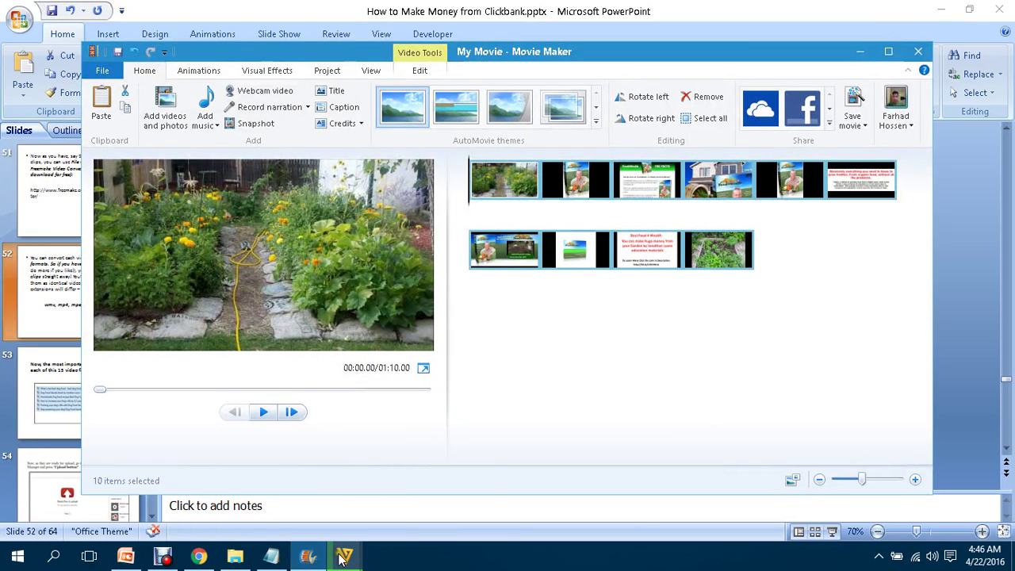
mouse_move(345, 558)
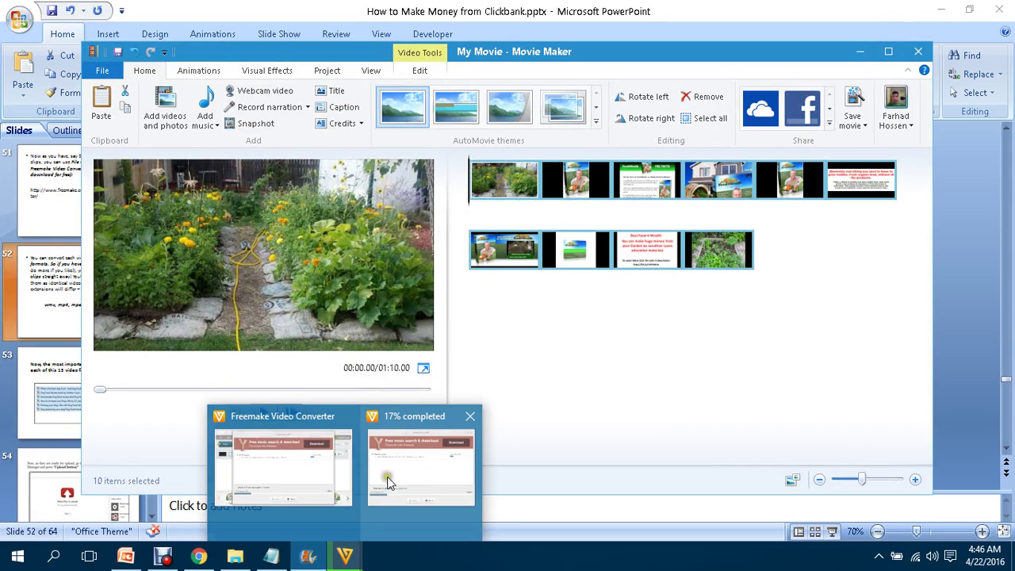
click(320, 478)
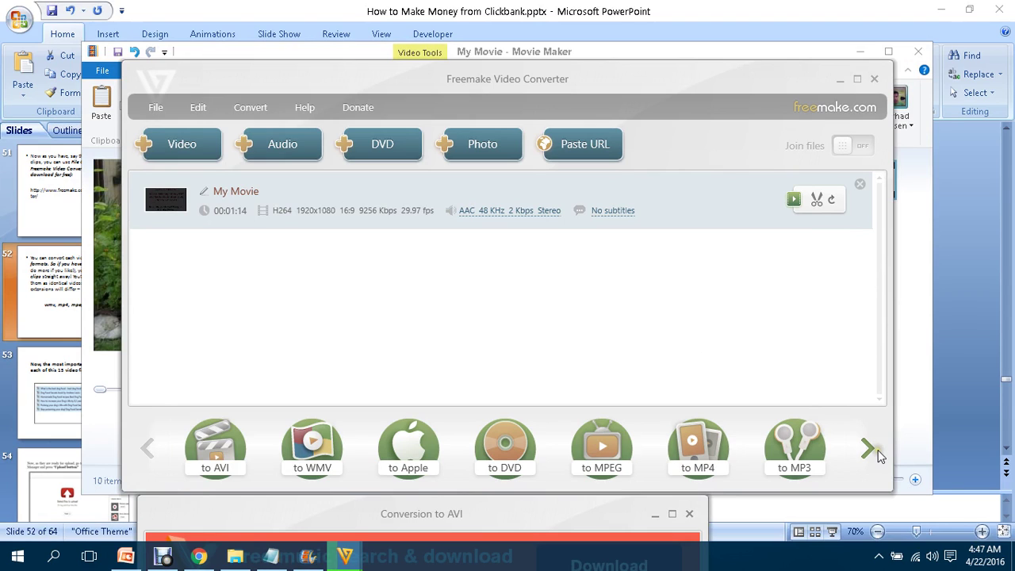
drag(525, 512, 546, 76)
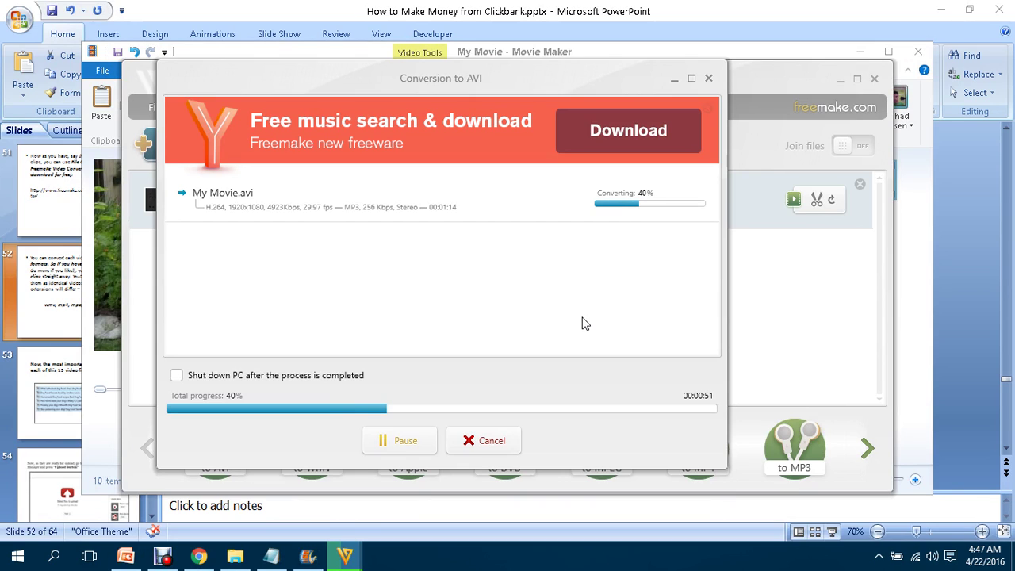
click(583, 320)
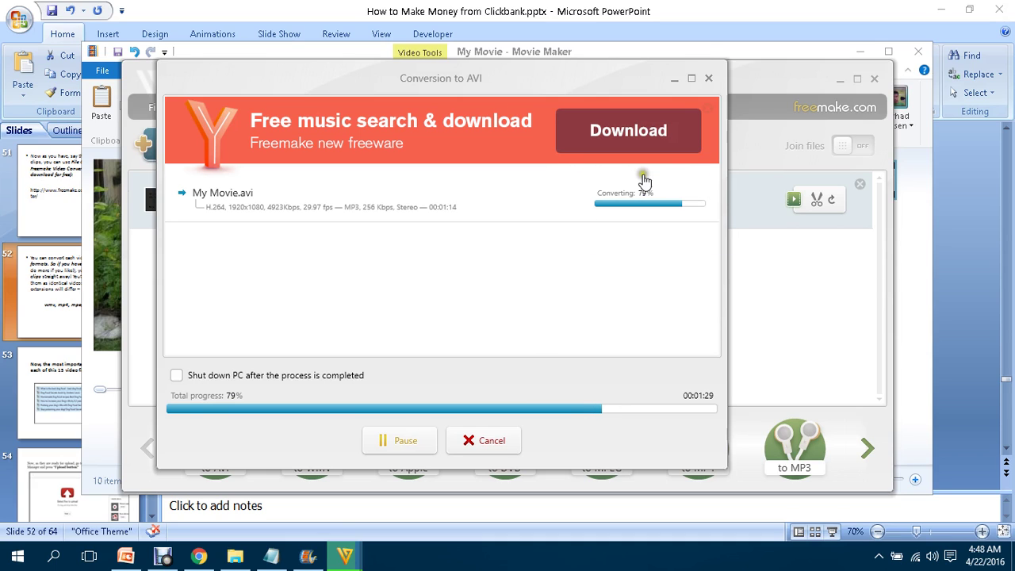
click(191, 558)
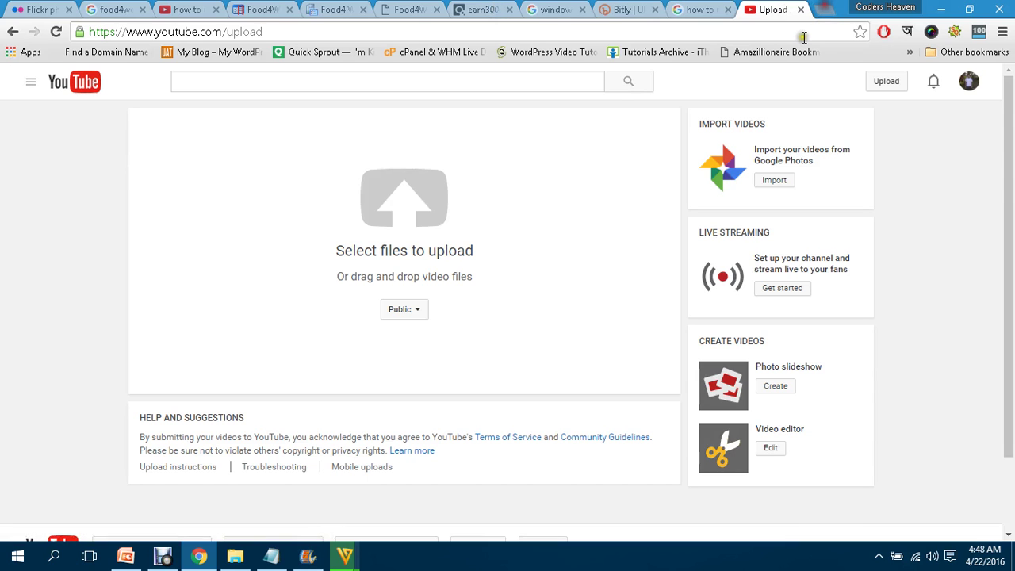
key(ctrl+t)
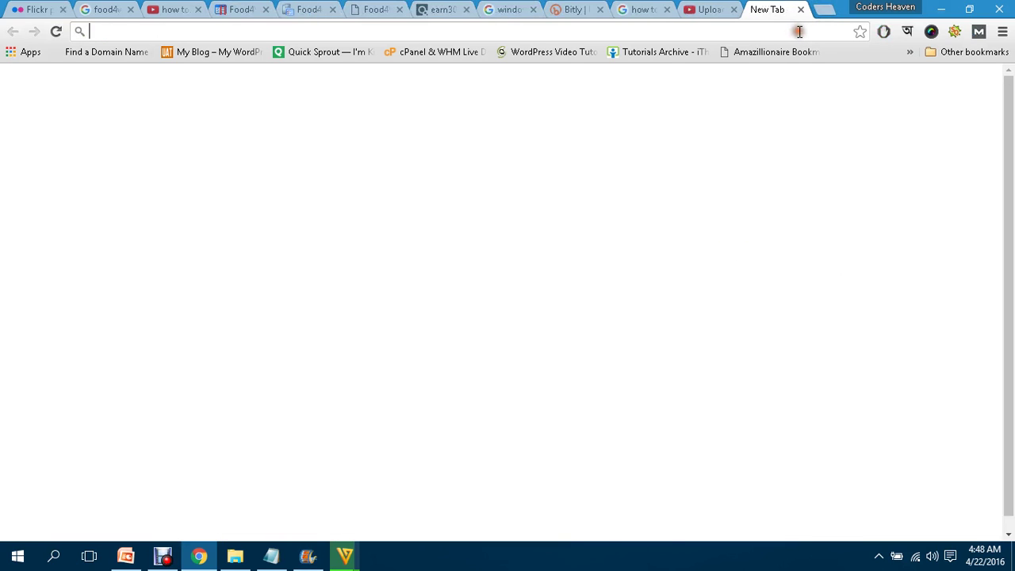
text(www.facebook.com)
key(Return)
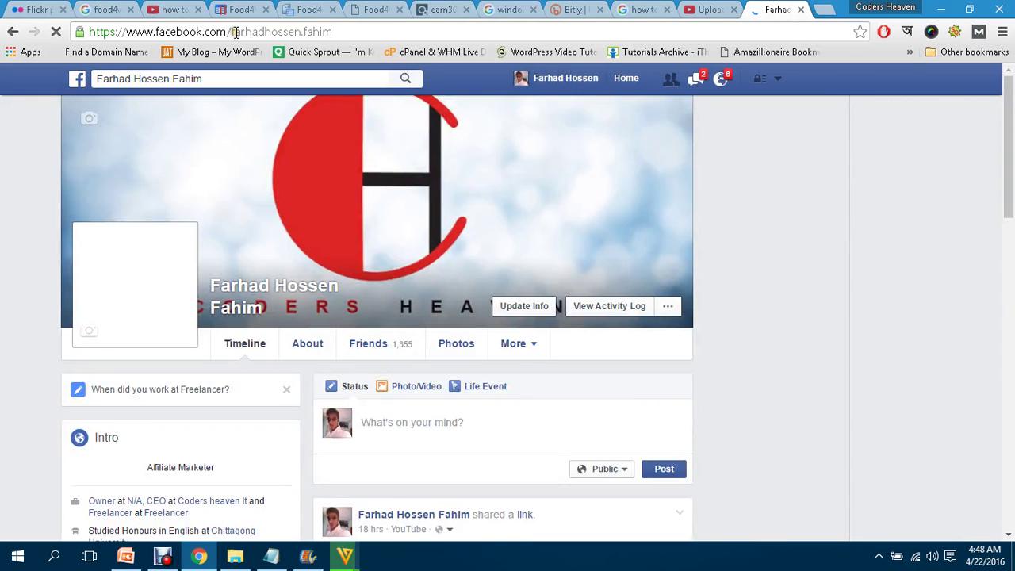
Highlight the username part of the Facebook profile's web address, and close the Facebook page.
drag(236, 31, 328, 31)
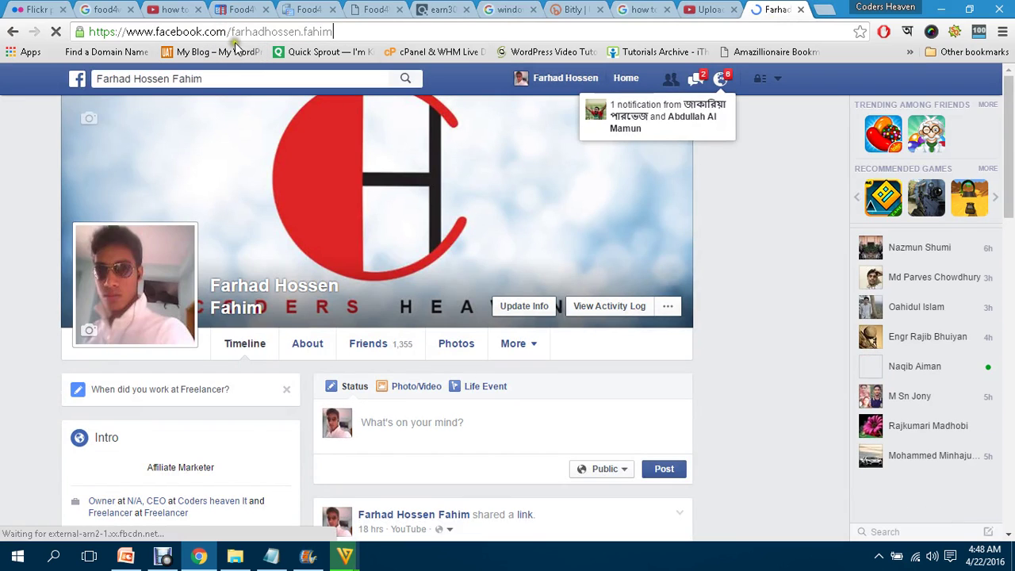
drag(231, 32, 341, 32)
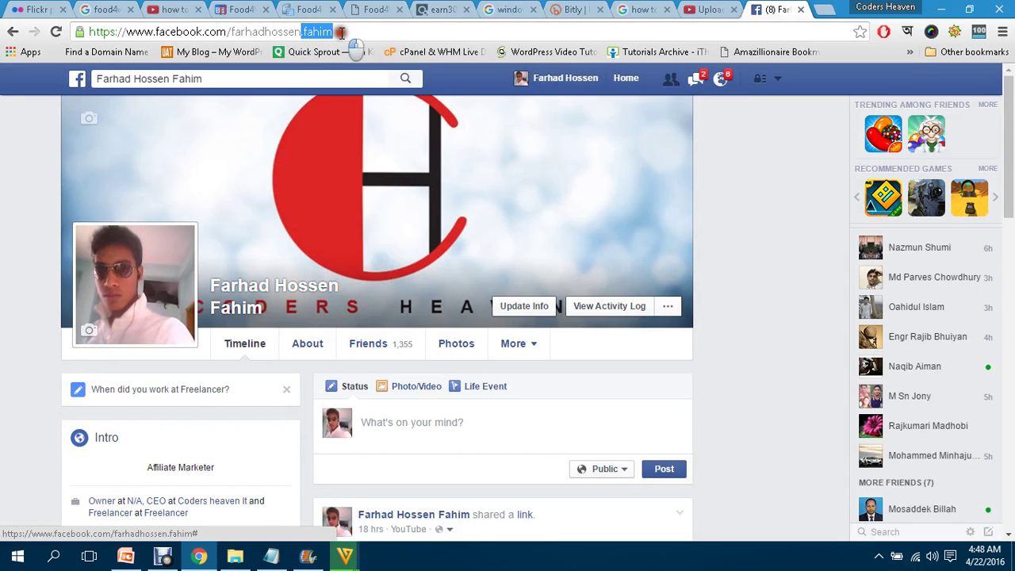
click(341, 32)
drag(231, 31, 730, 32)
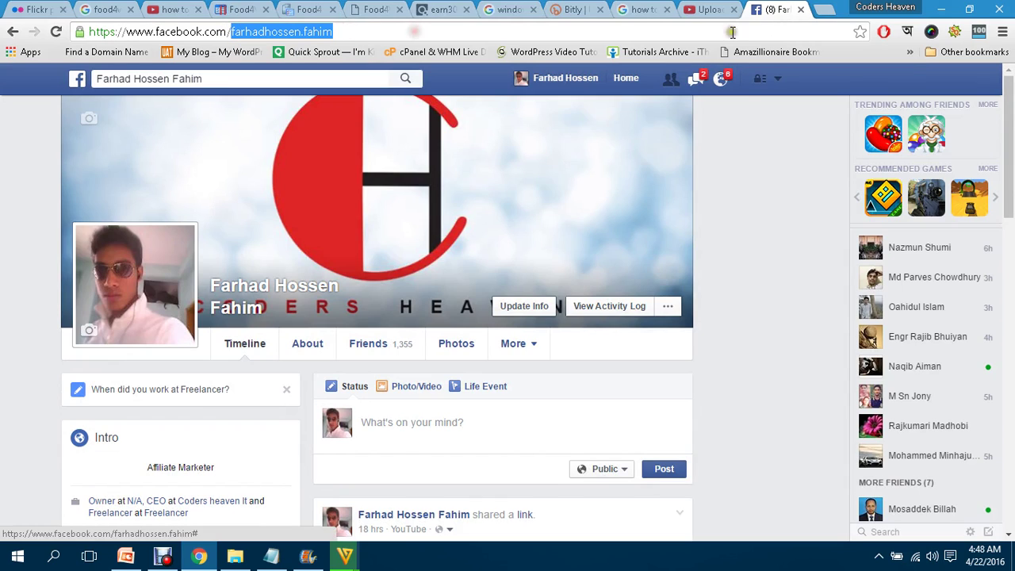
click(801, 9)
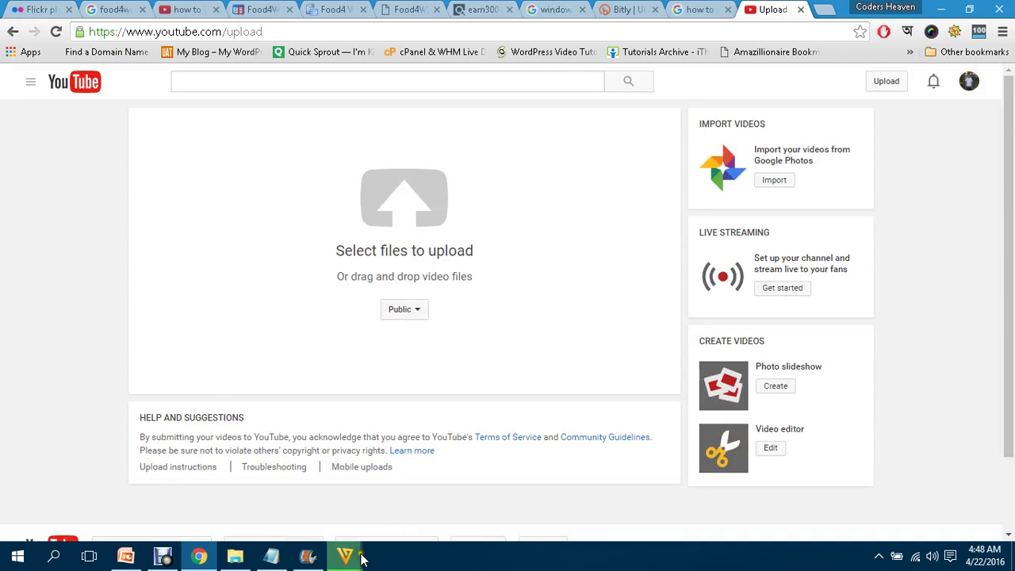
Switch back to Freemake Video Converter, let the AVI conversion finish and dismiss its completion message.
mouse_move(356, 554)
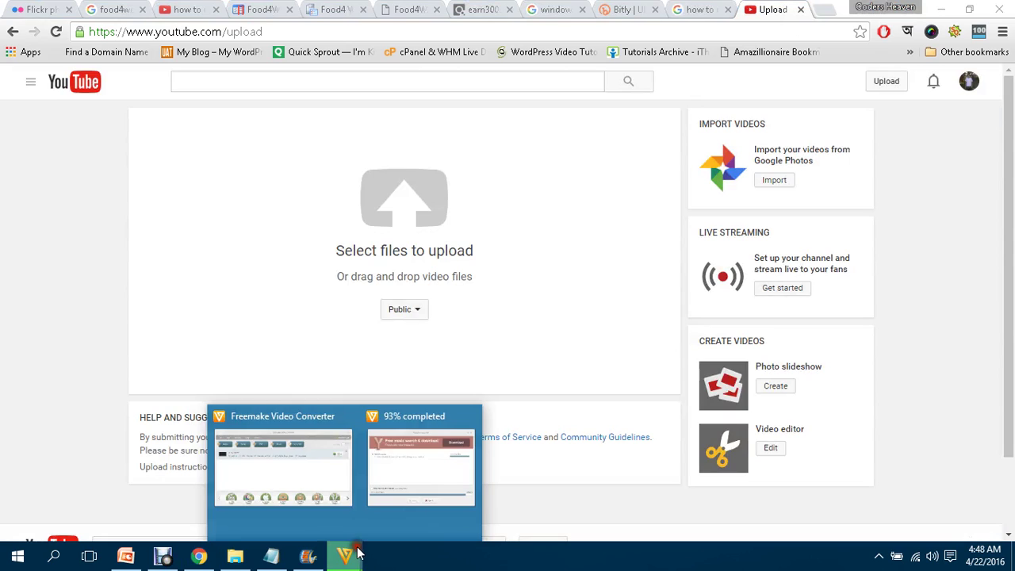
click(339, 484)
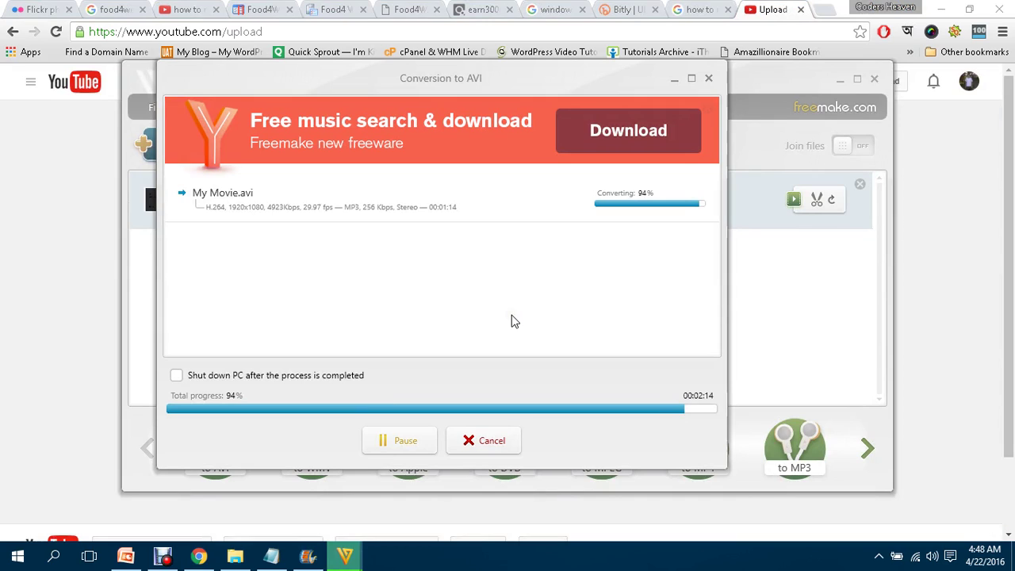
click(627, 283)
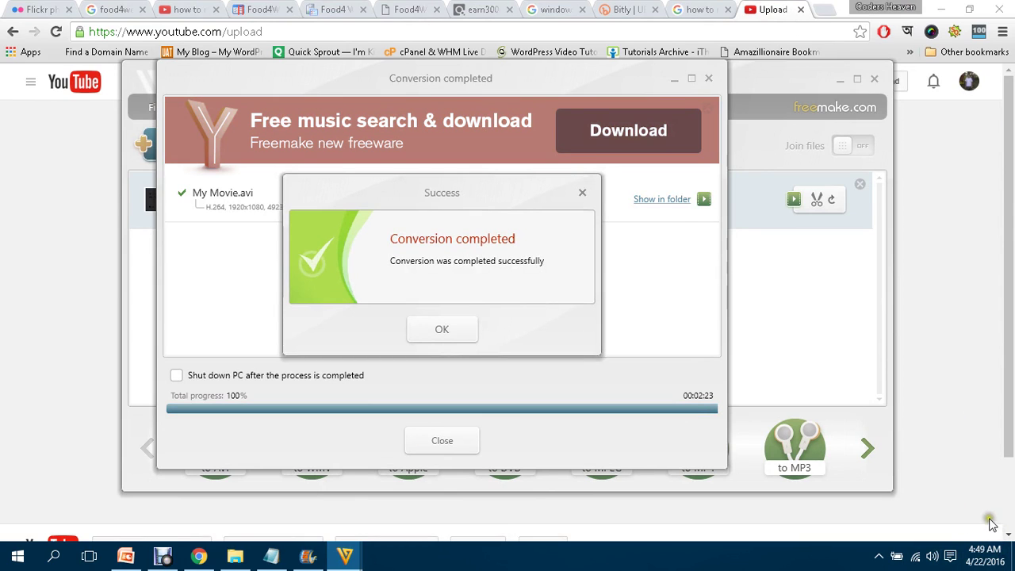
click(961, 517)
click(435, 330)
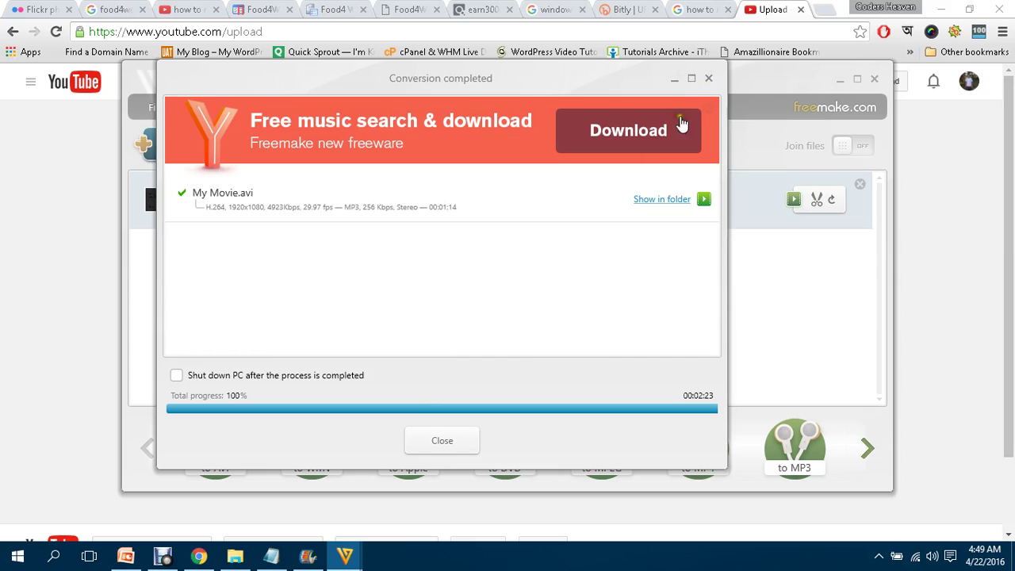
Show the converted My Movie.avi in its containing folder.
click(704, 200)
click(676, 259)
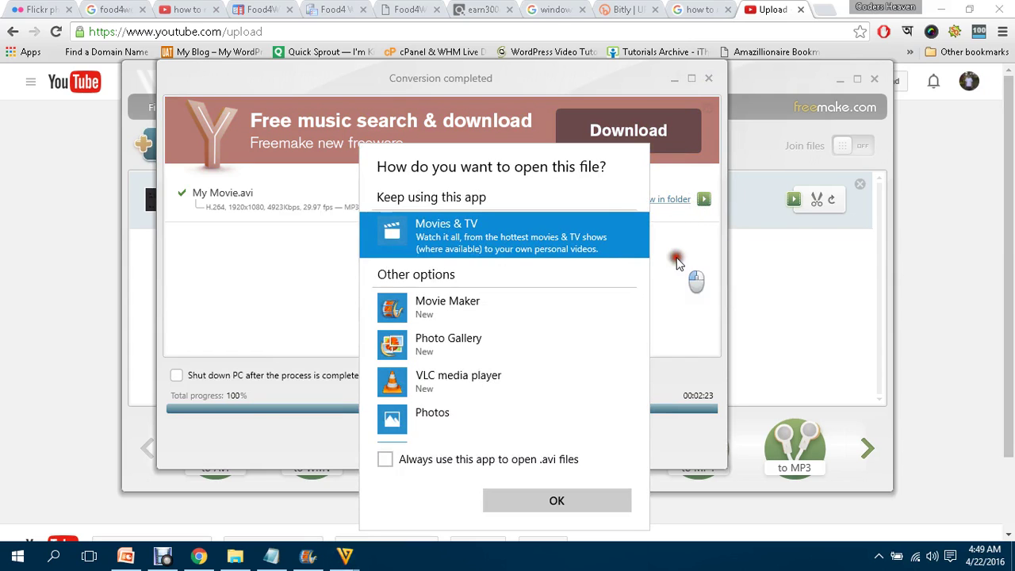
click(662, 200)
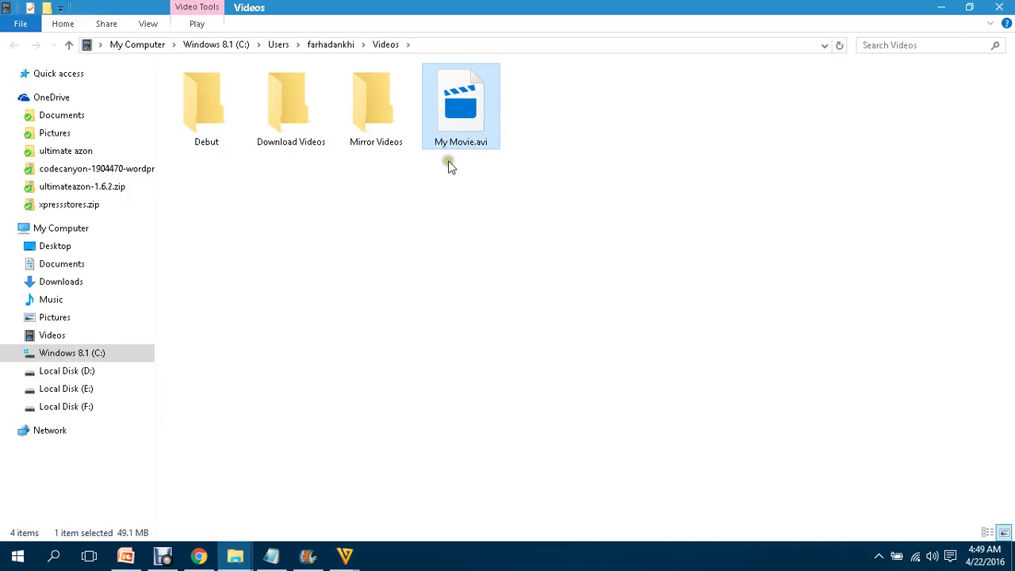
Play My Movie.avi in VLC media player to check the conversion, and close the player.
right_click(459, 104)
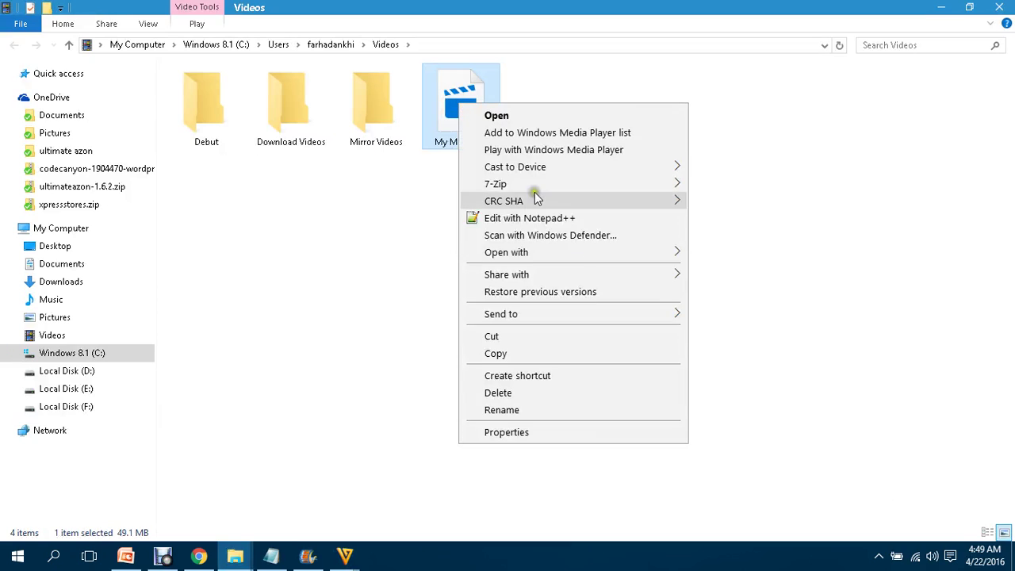
mouse_move(656, 253)
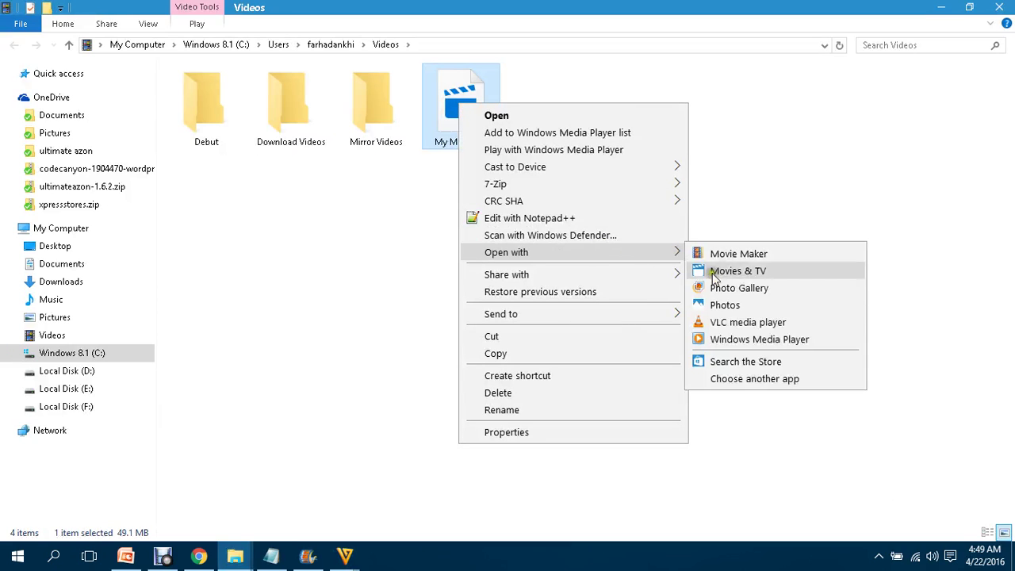
click(740, 322)
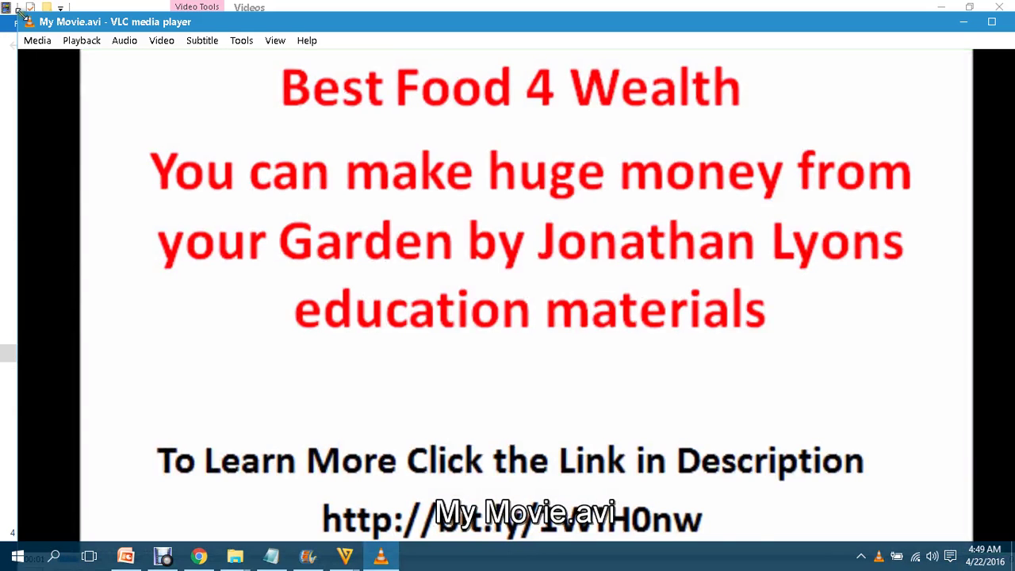
double_click(119, 21)
drag(423, 130, 320, 39)
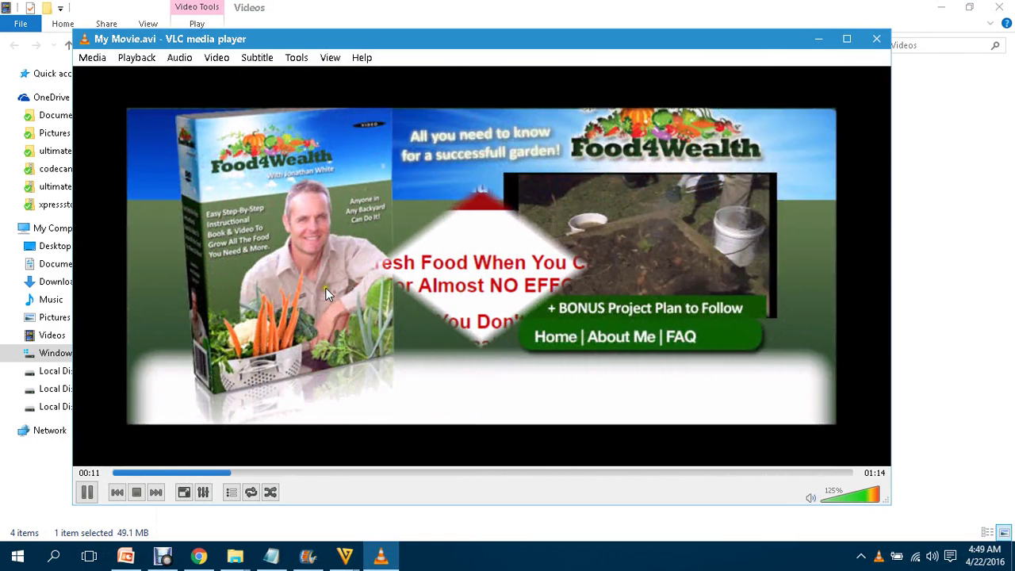
click(875, 39)
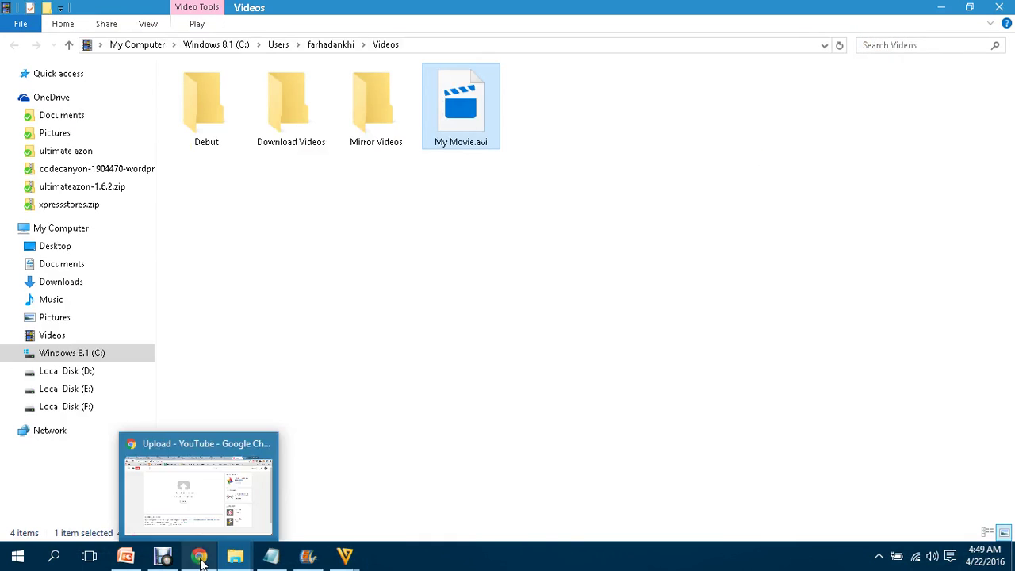
click(184, 486)
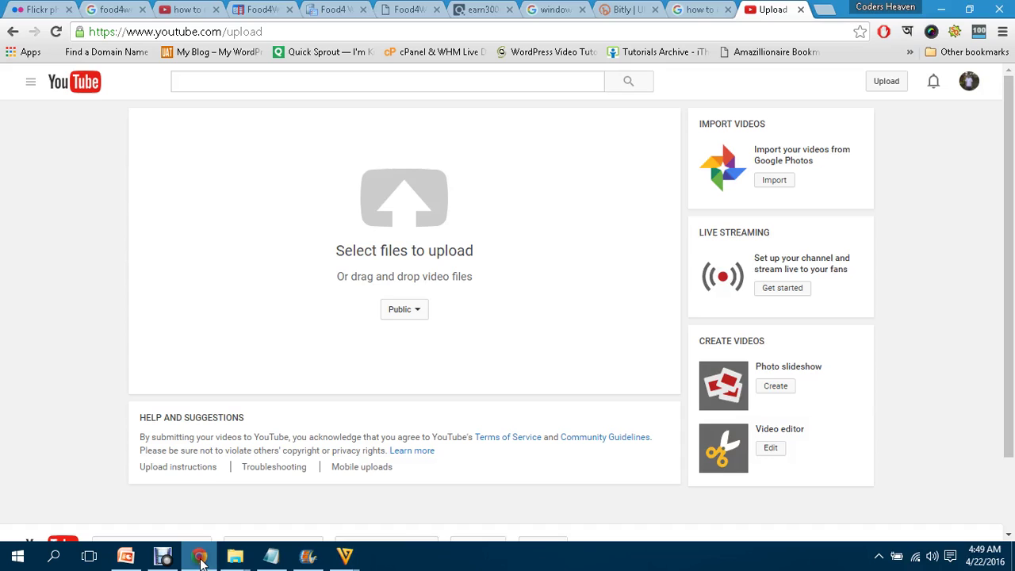
click(400, 202)
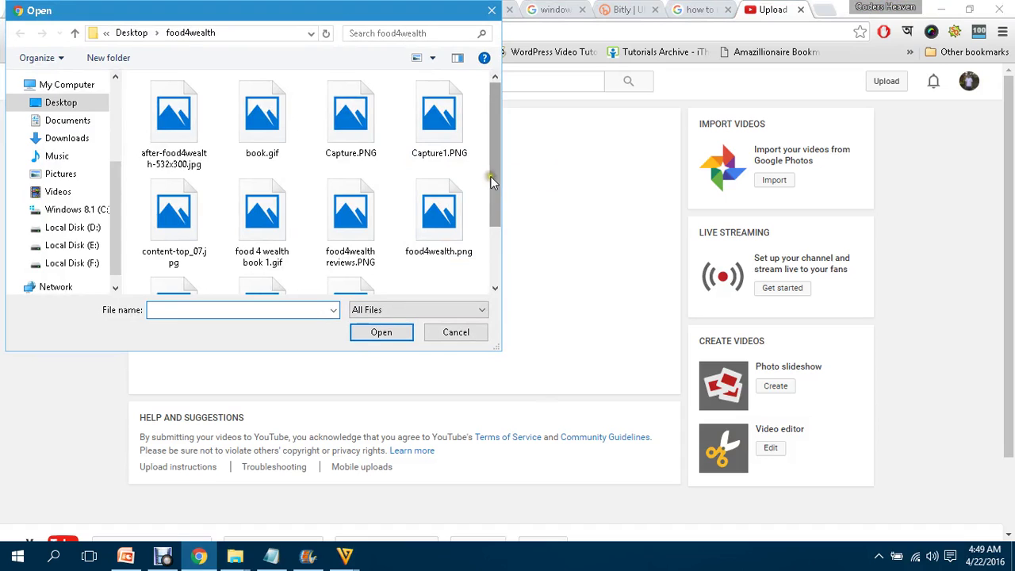
mouse_move(491, 182)
mouse_down()
mouse_move(490, 229)
mouse_move(497, 165)
mouse_up()
click(492, 12)
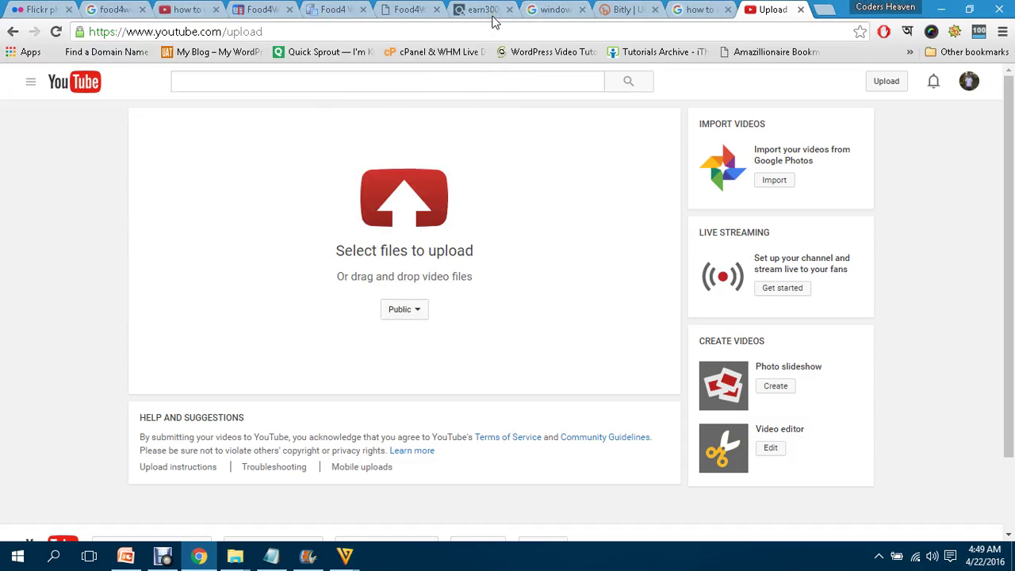
click(940, 7)
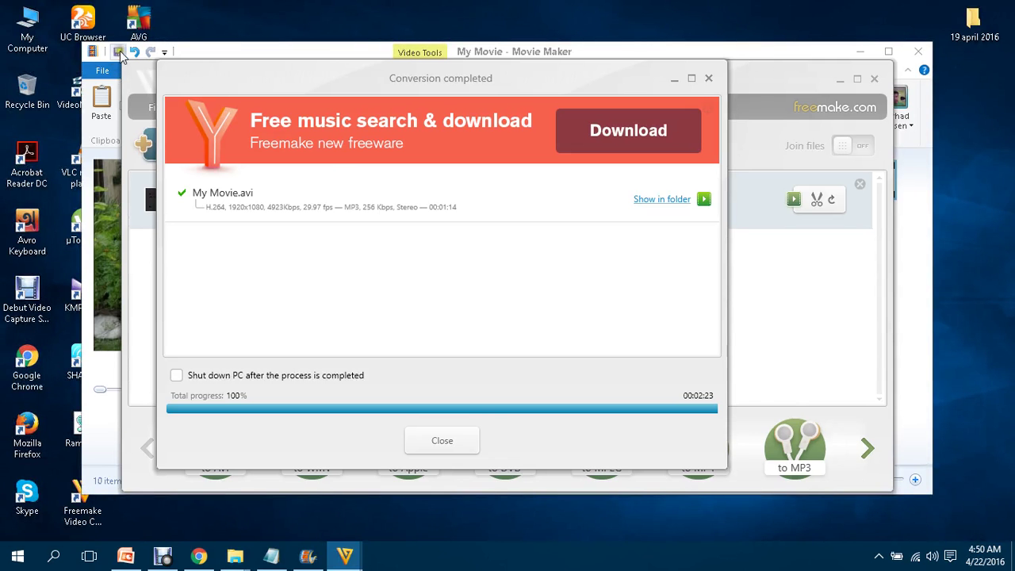
Launch UC Browser and open the YouTube upload page at youtube.com/upload.
double_click(83, 22)
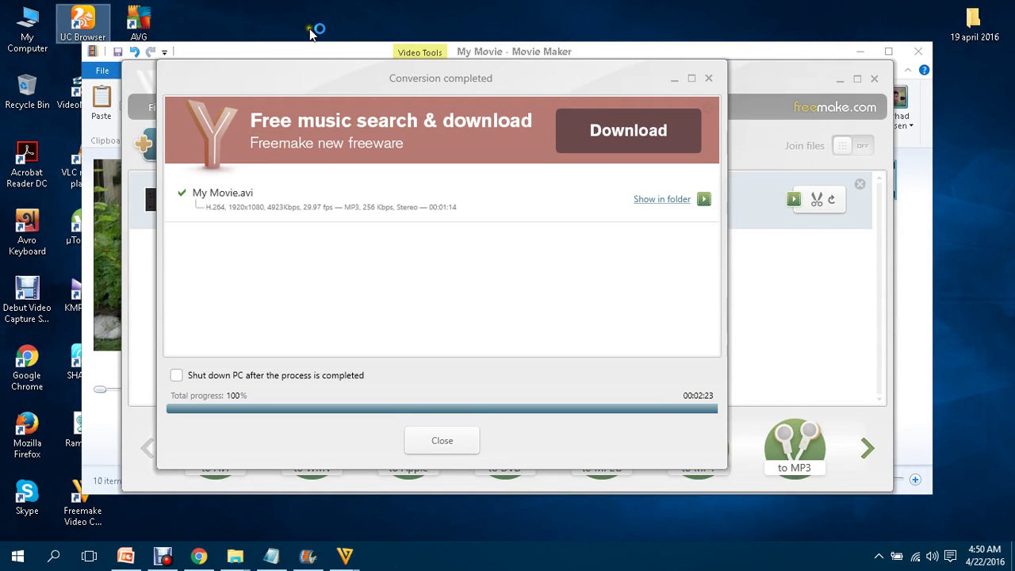
text(youtube.com/upload)
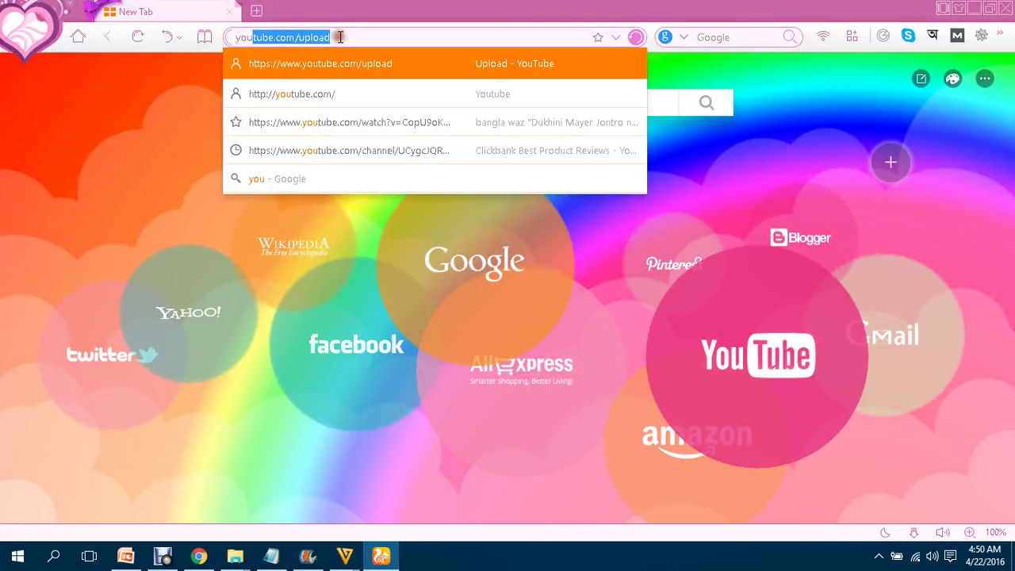
key(Return)
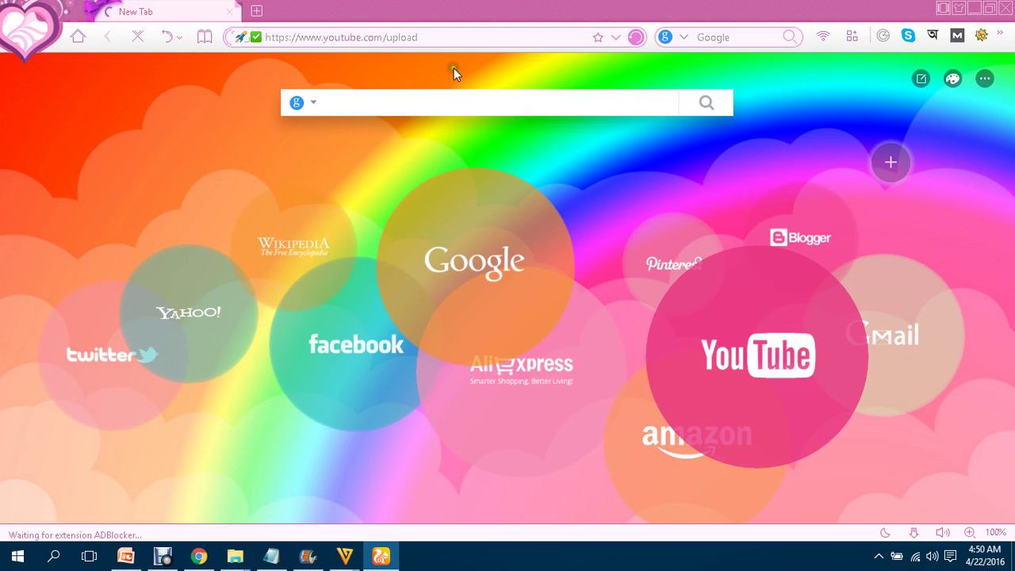
text(you)
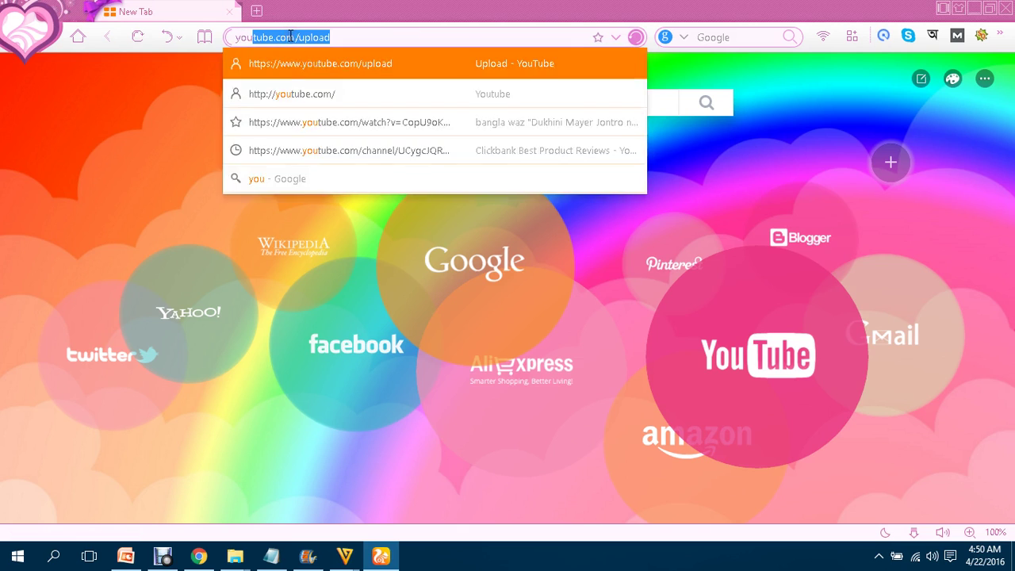
key(Return)
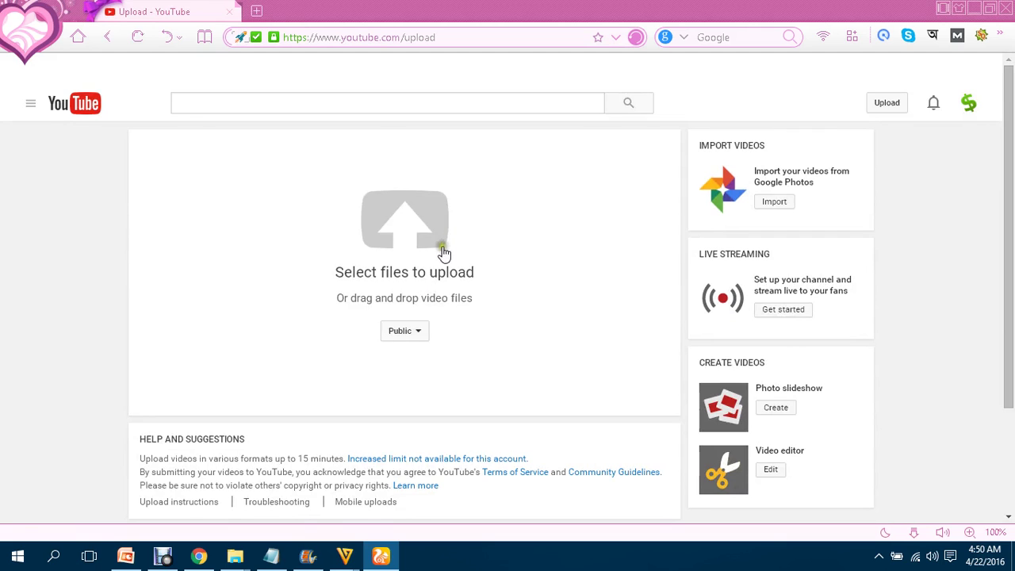
Hide the MozBar on the YouTube upload page, and check which channels the signed-in account has.
click(987, 69)
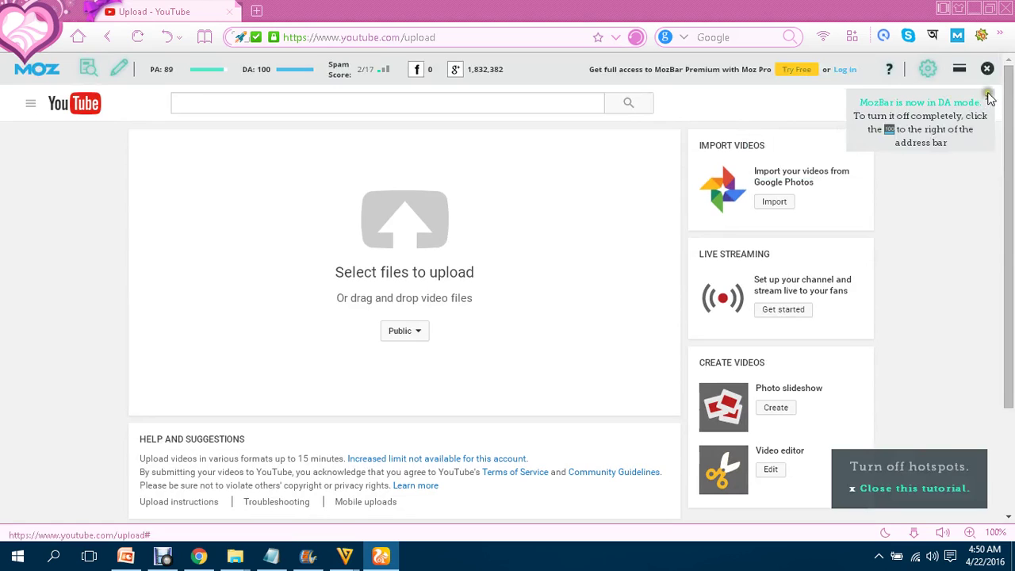
click(986, 69)
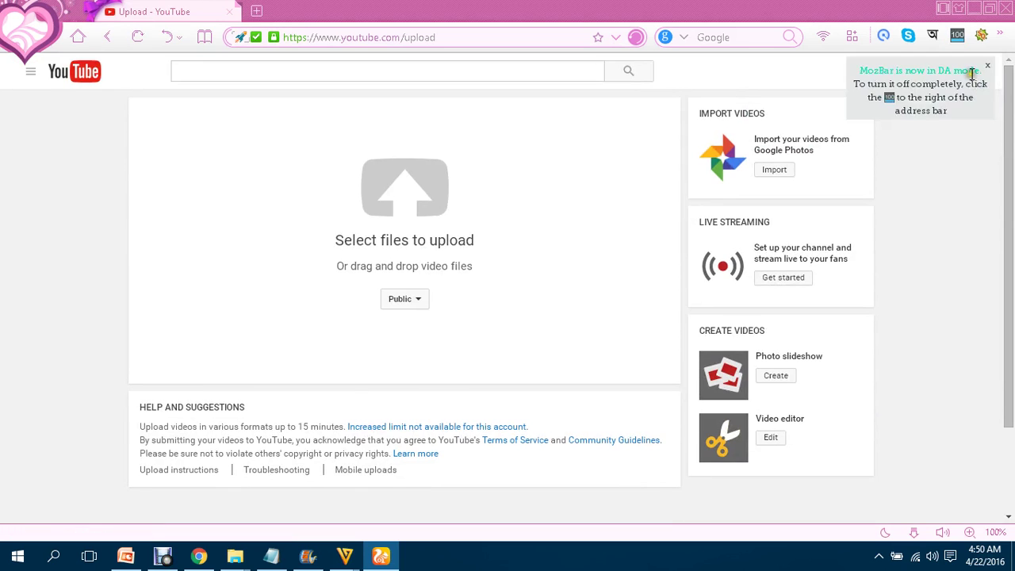
click(969, 71)
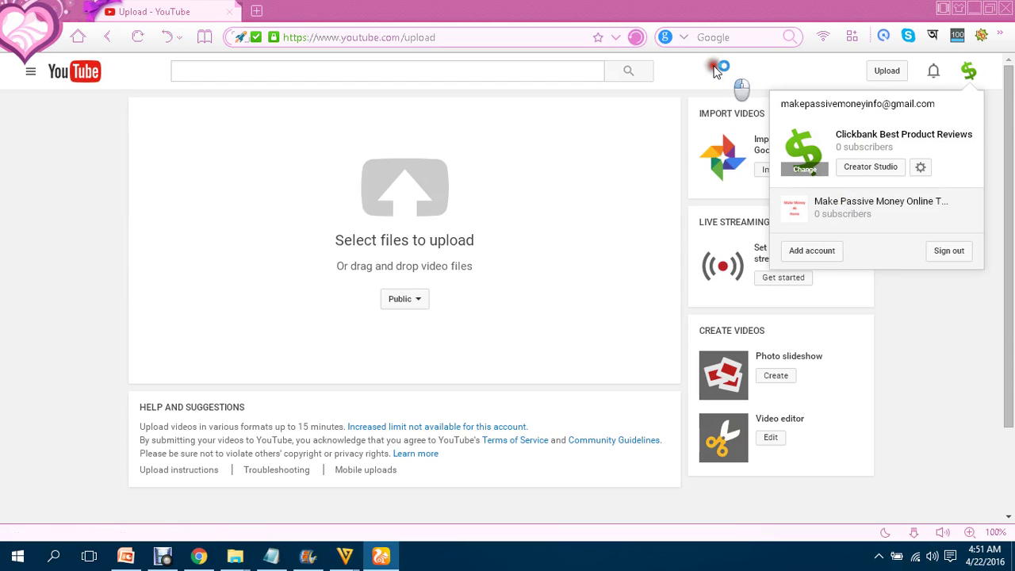
click(716, 72)
Look through the Desktop videos in the YouTube upload file picker, and close it without choosing a file.
click(422, 205)
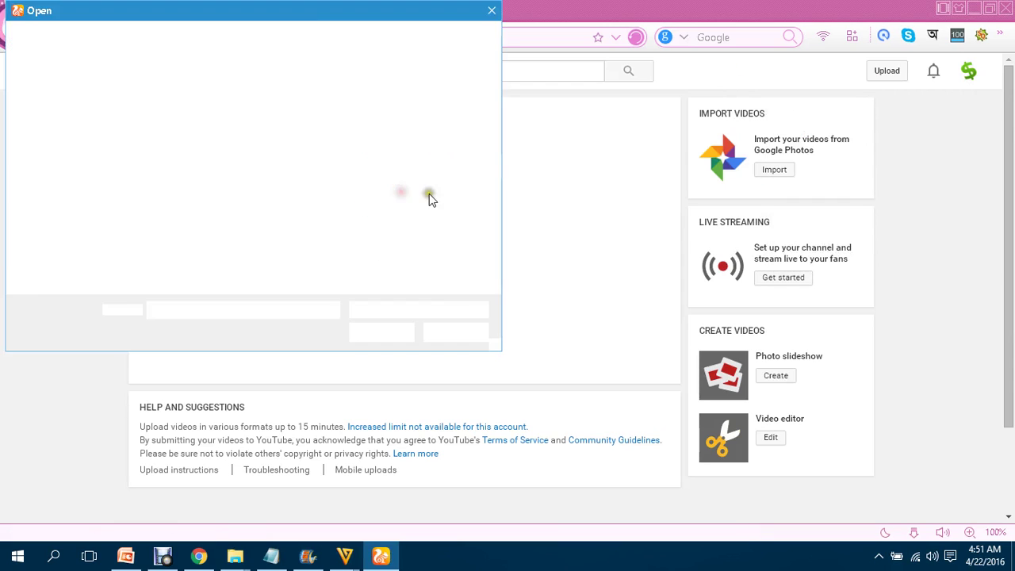
drag(496, 159, 490, 226)
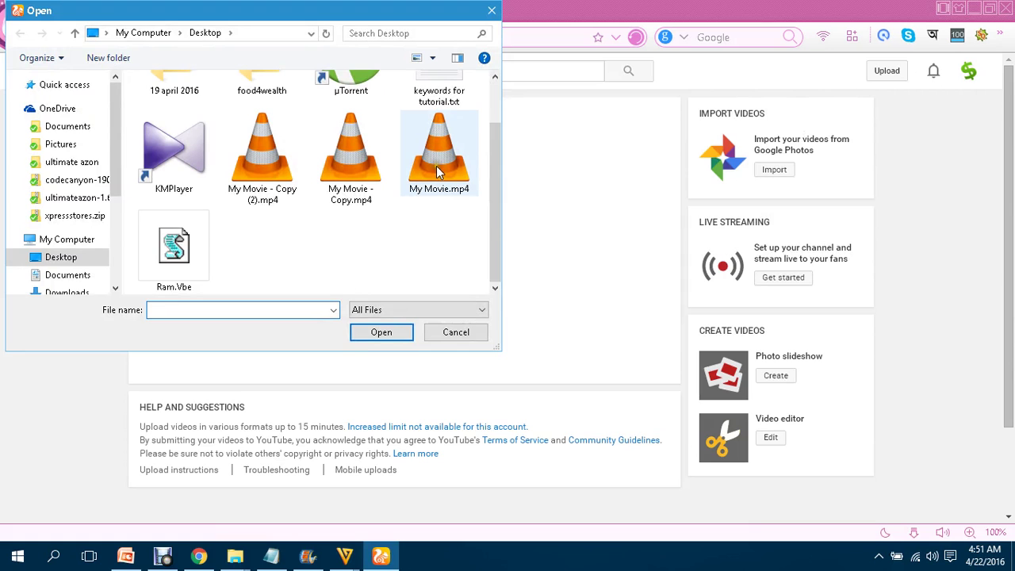
click(492, 11)
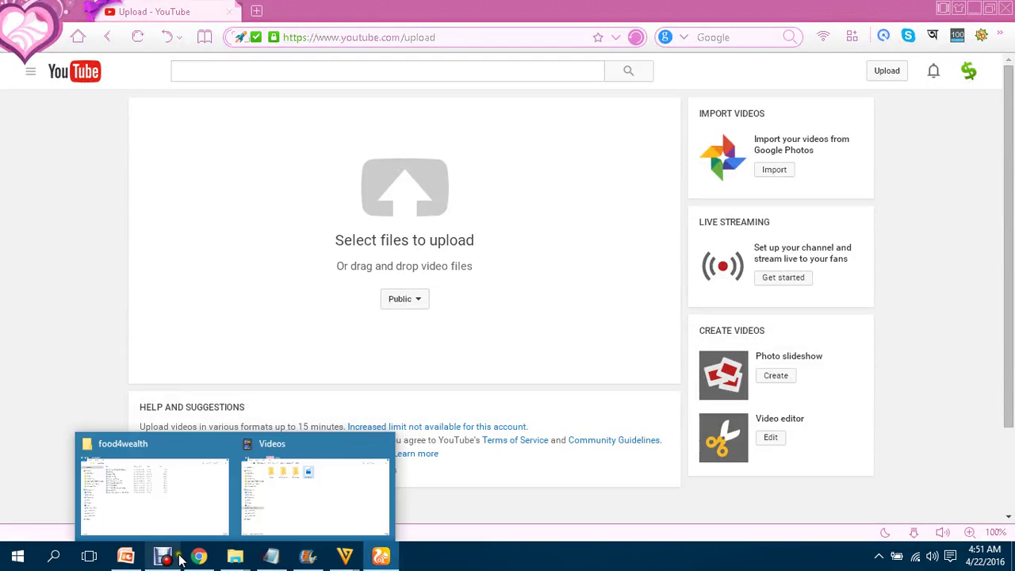
Switch to the PowerPoint presentation, show slide 53 on renaming the video files, and minimize the presentation and the browser.
click(125, 556)
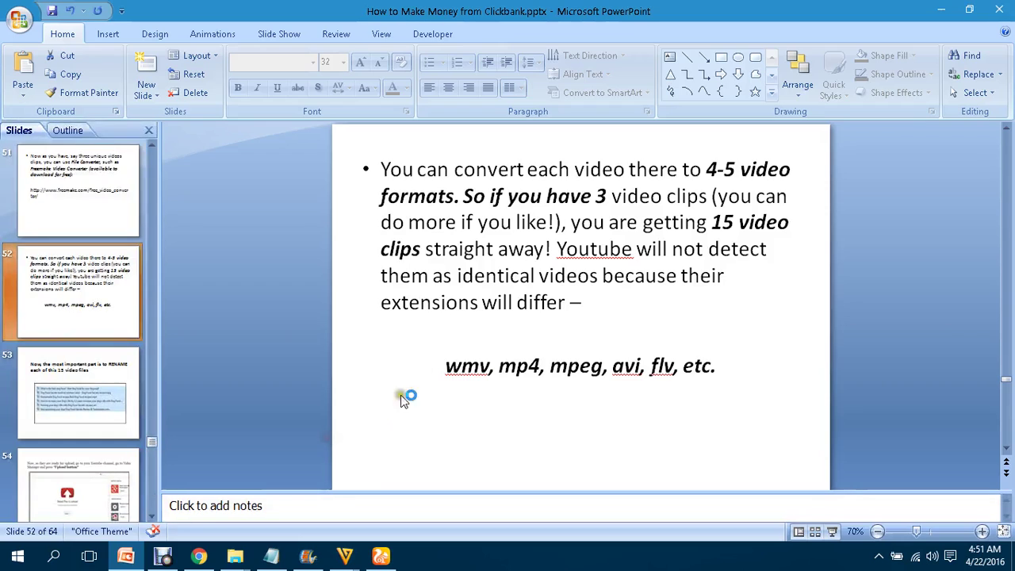
click(62, 394)
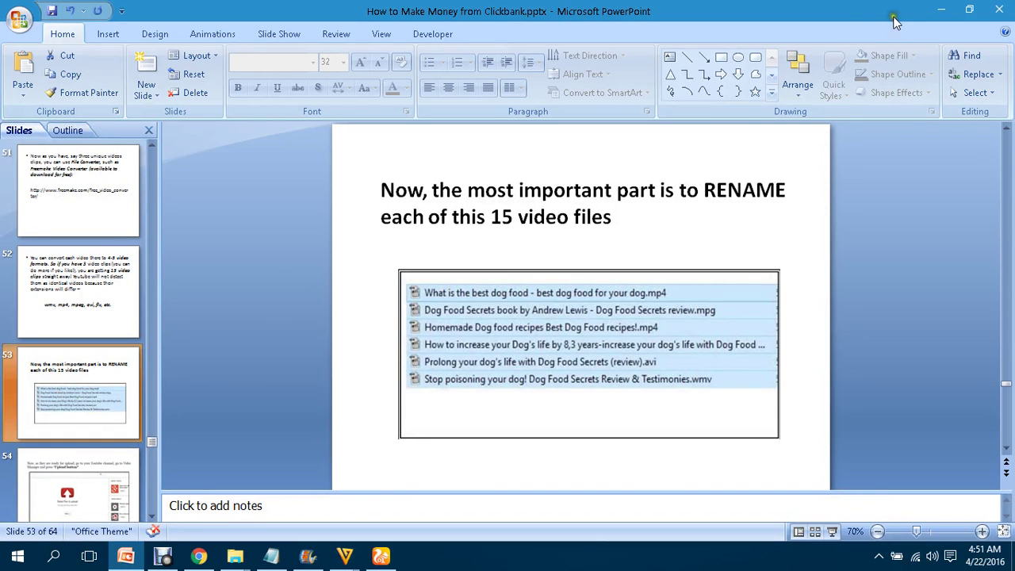
click(944, 9)
click(969, 9)
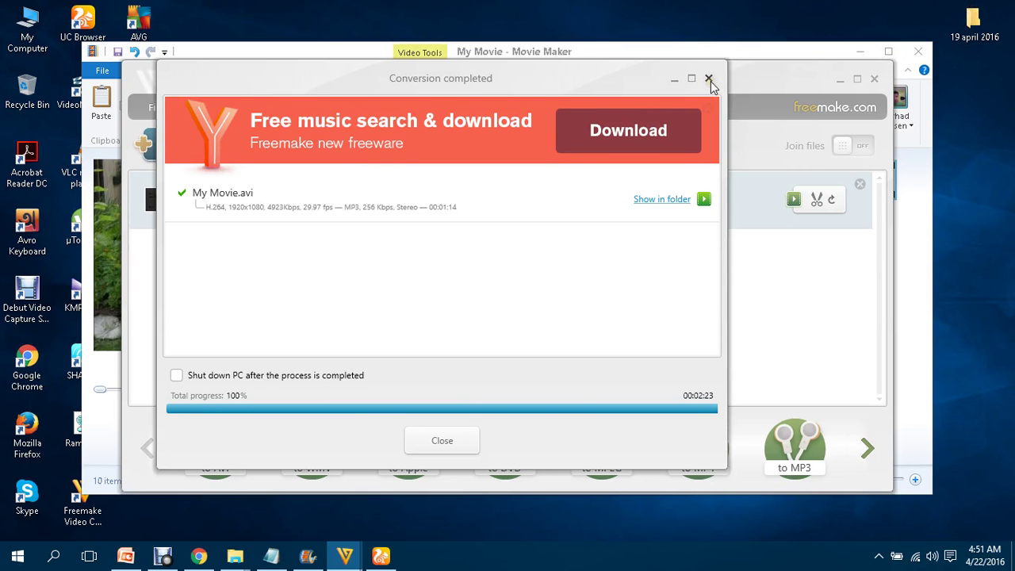
Close the conversion report and Freemake Video Converter, and minimize Movie Maker to reach the desktop.
click(709, 79)
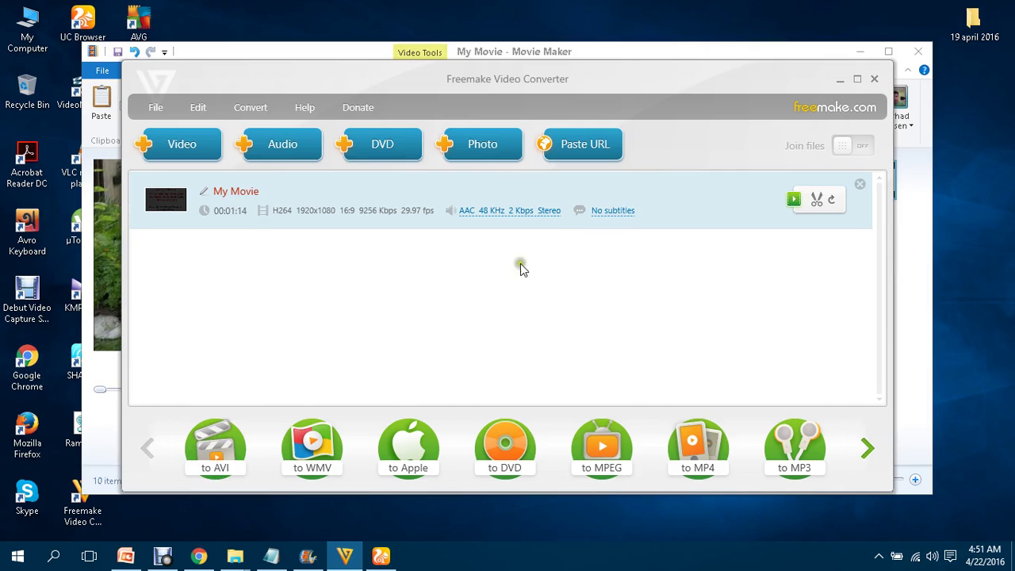
click(874, 80)
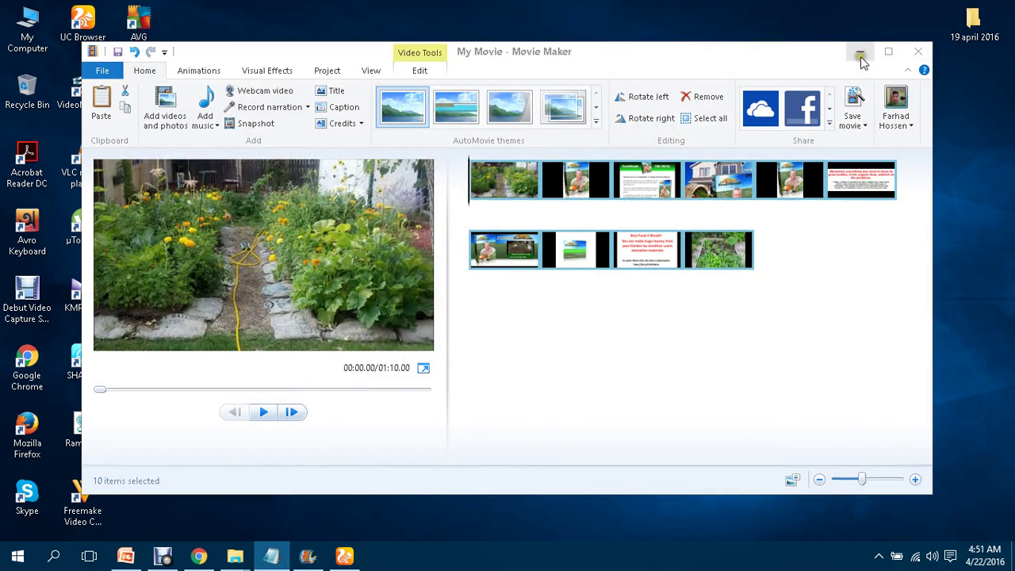
click(860, 52)
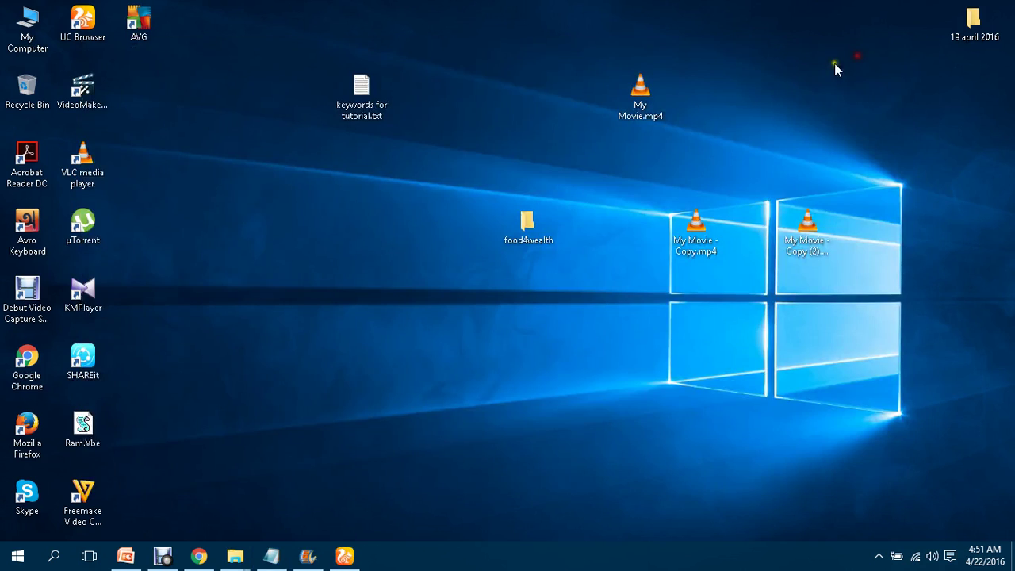
right_click(641, 105)
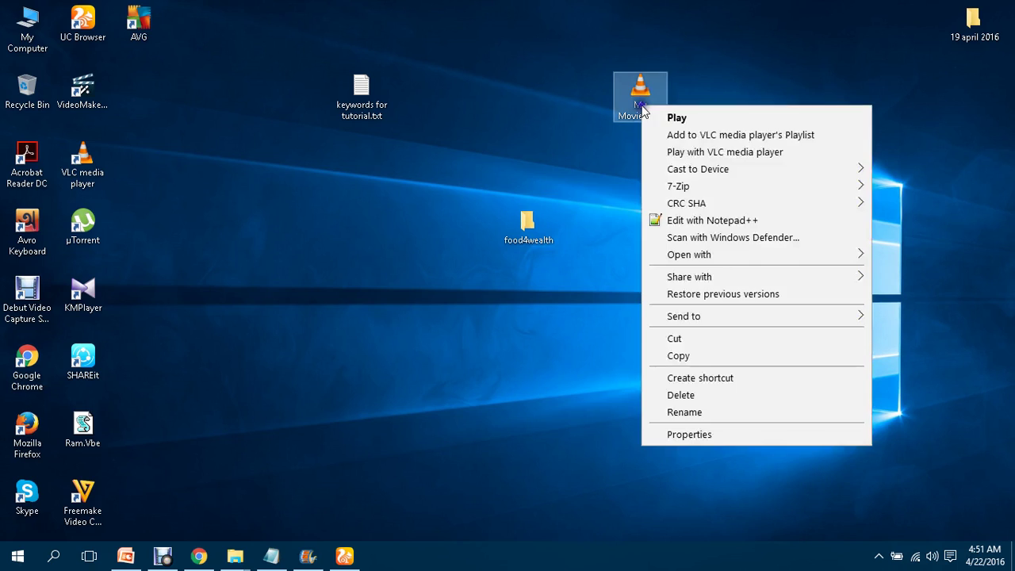
right_click(636, 92)
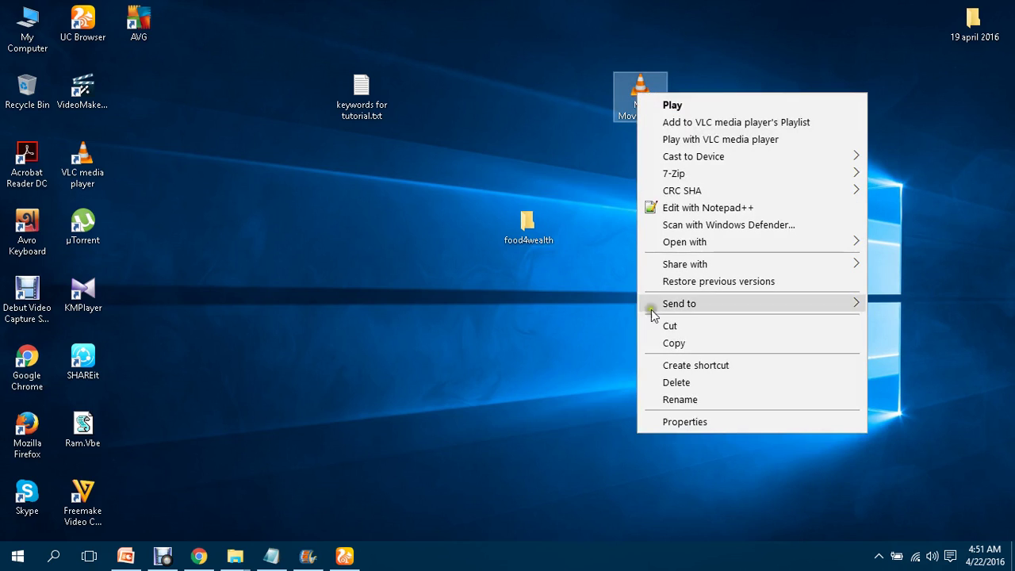
click(695, 401)
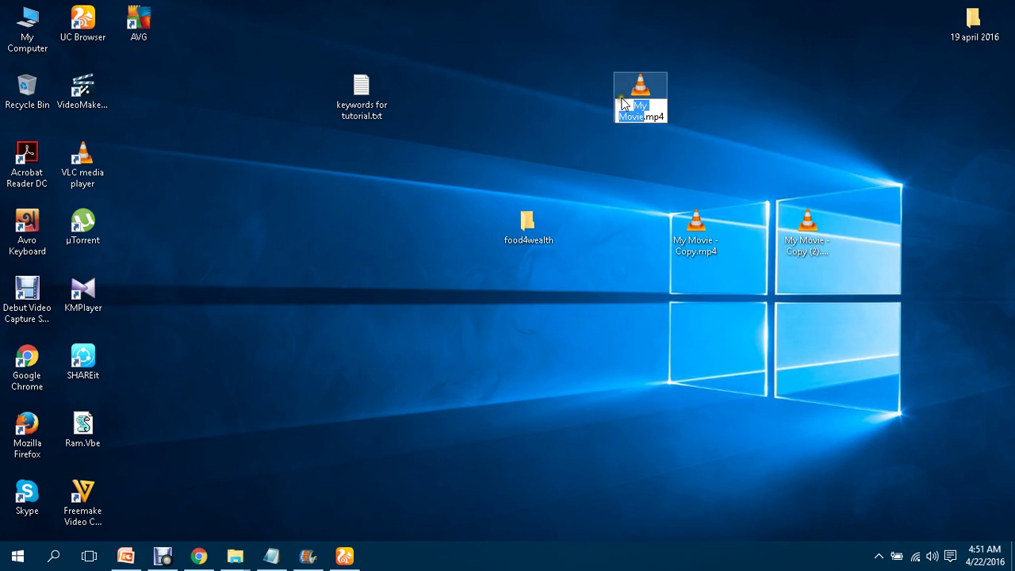
Copy the keyword "food4wealth reviews" from the keywords for tutorial.txt file in Notepad, and return to the desktop.
mouse_move(271, 556)
click(271, 520)
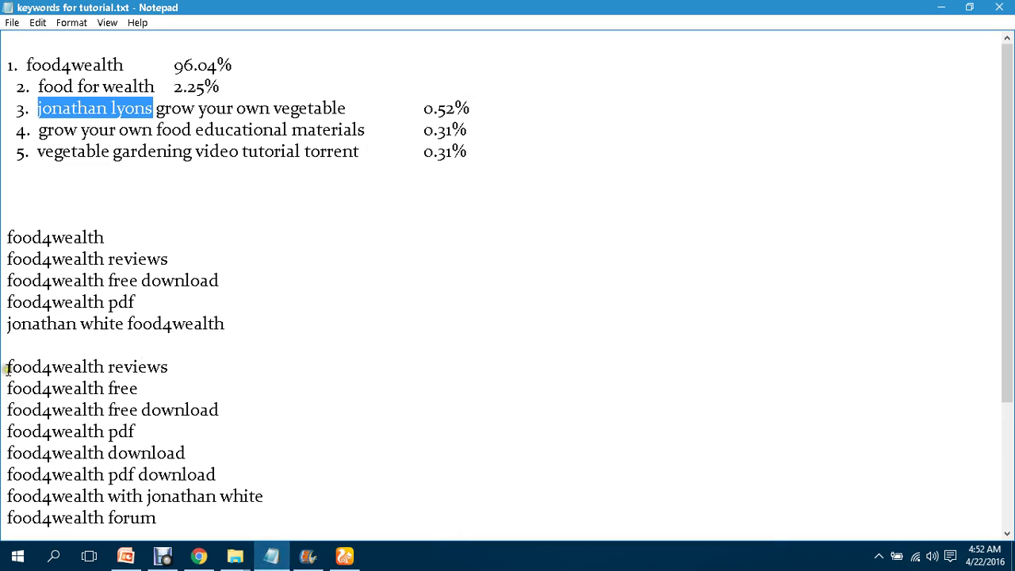
drag(7, 366, 191, 383)
right_click(136, 367)
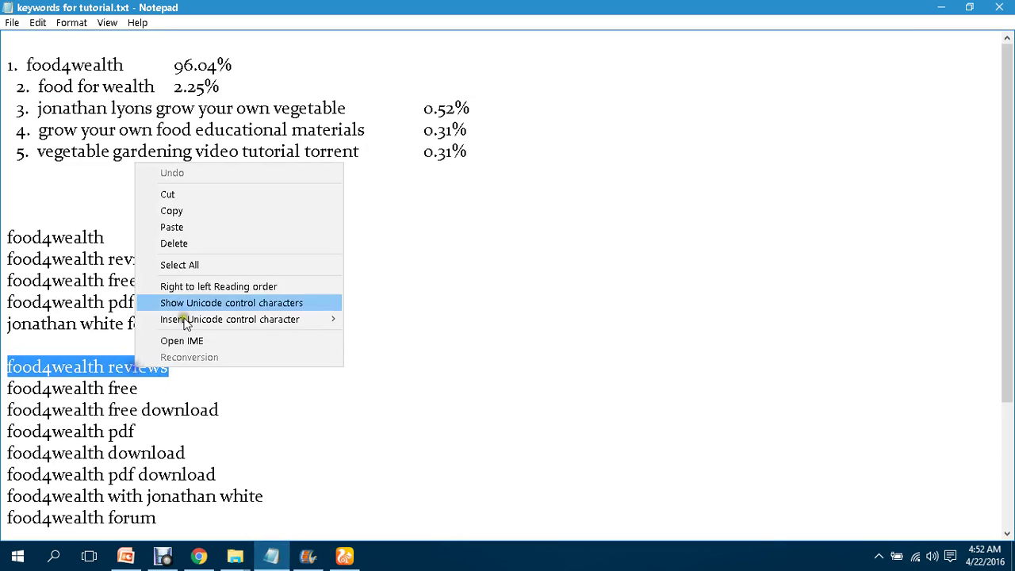
click(194, 211)
mouse_move(319, 563)
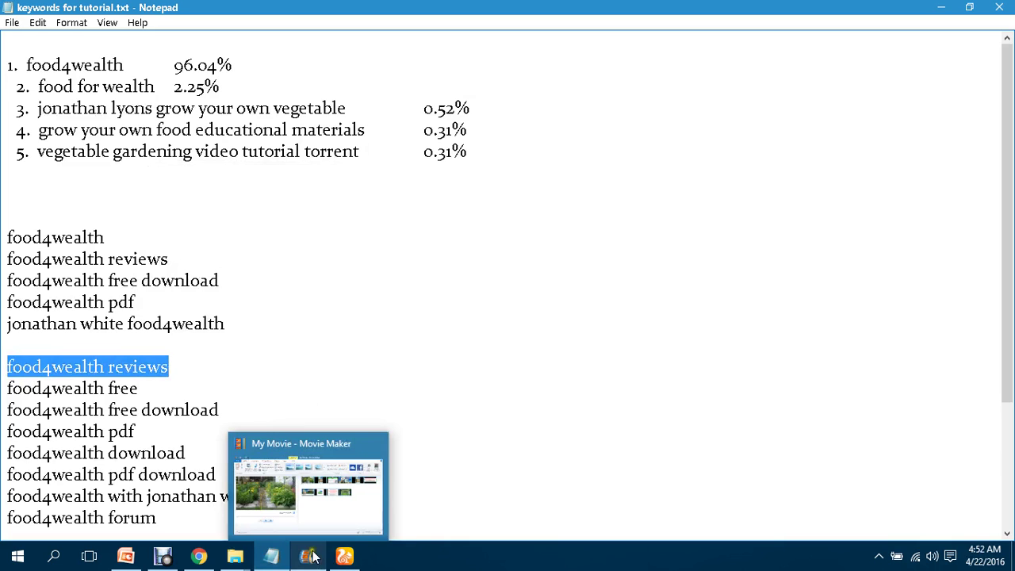
click(942, 7)
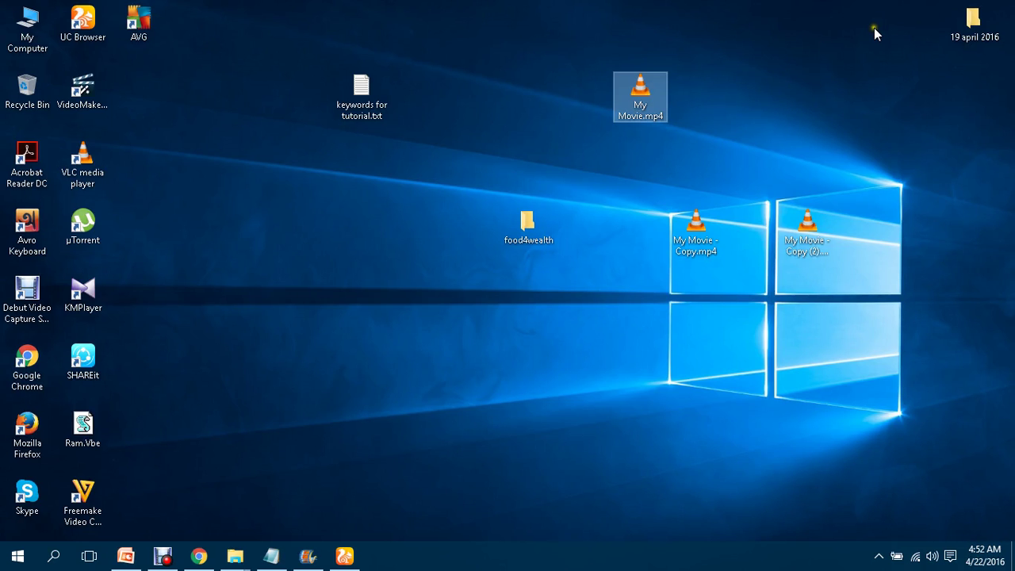
Rename My Movie.mp4 on the desktop as "best food4wealth reviews.mp4", using the copied keyword.
right_click(644, 102)
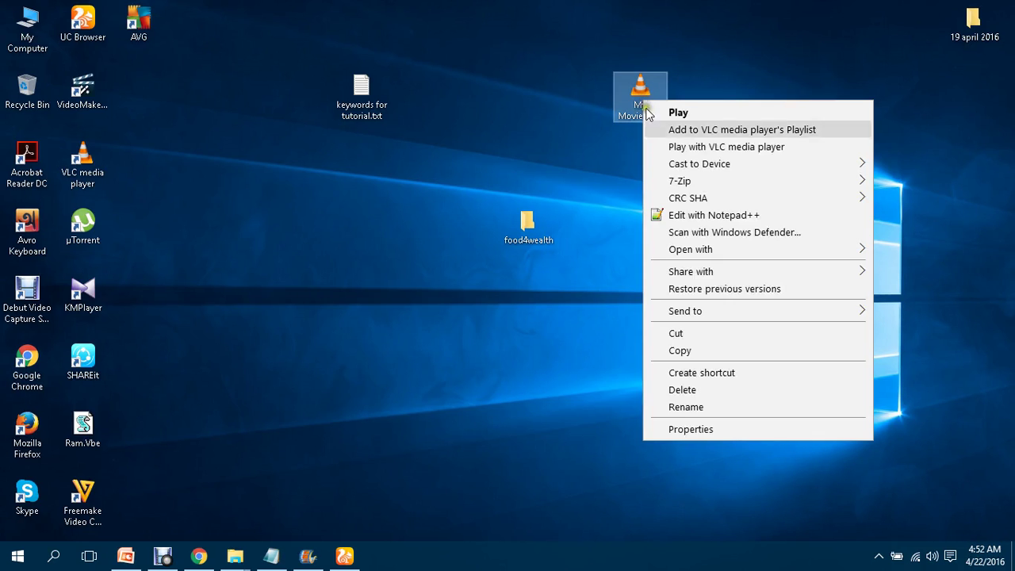
click(687, 407)
key(ctrl+v)
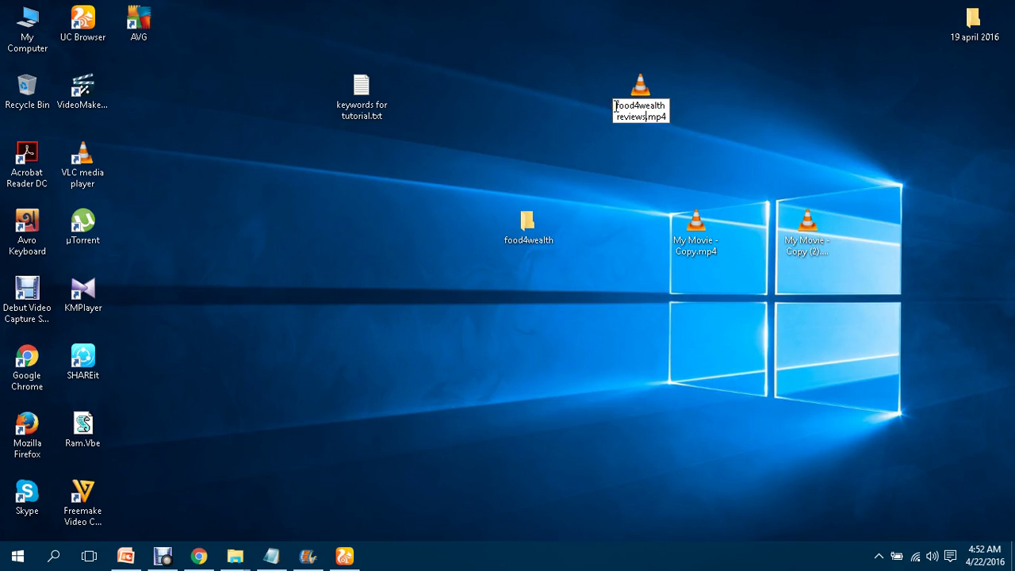
text(B)
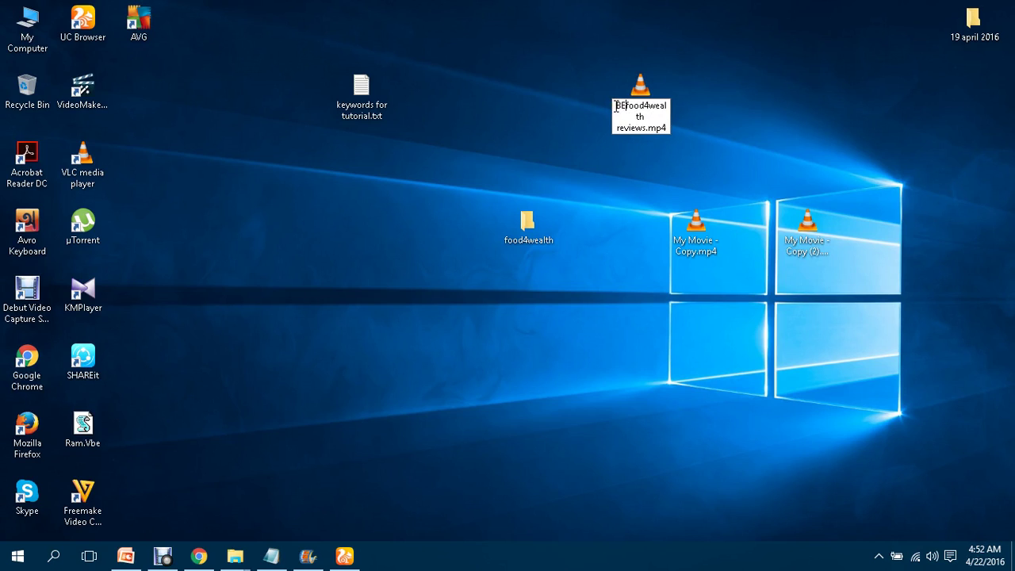
key(BackSpace)
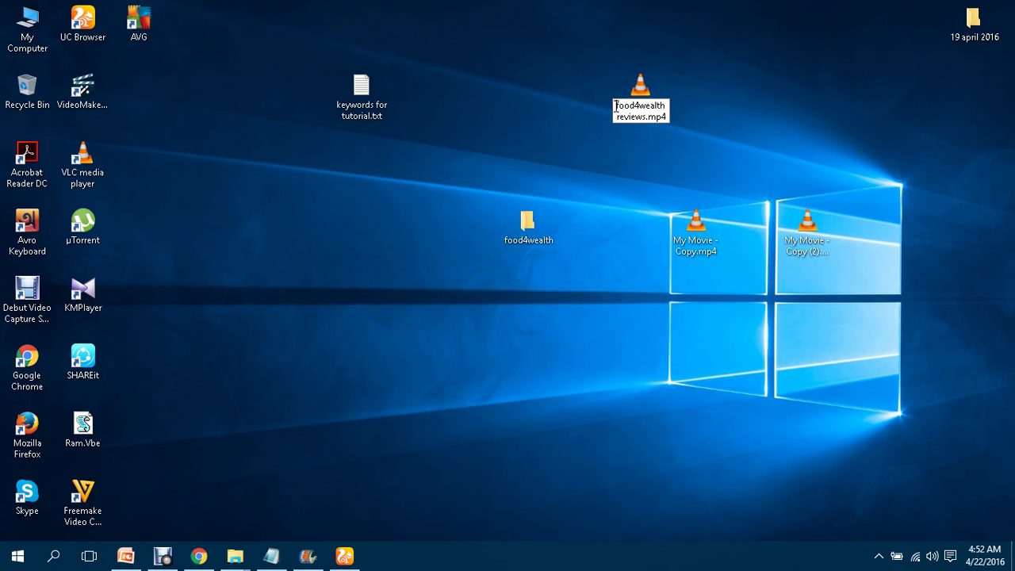
text(best)
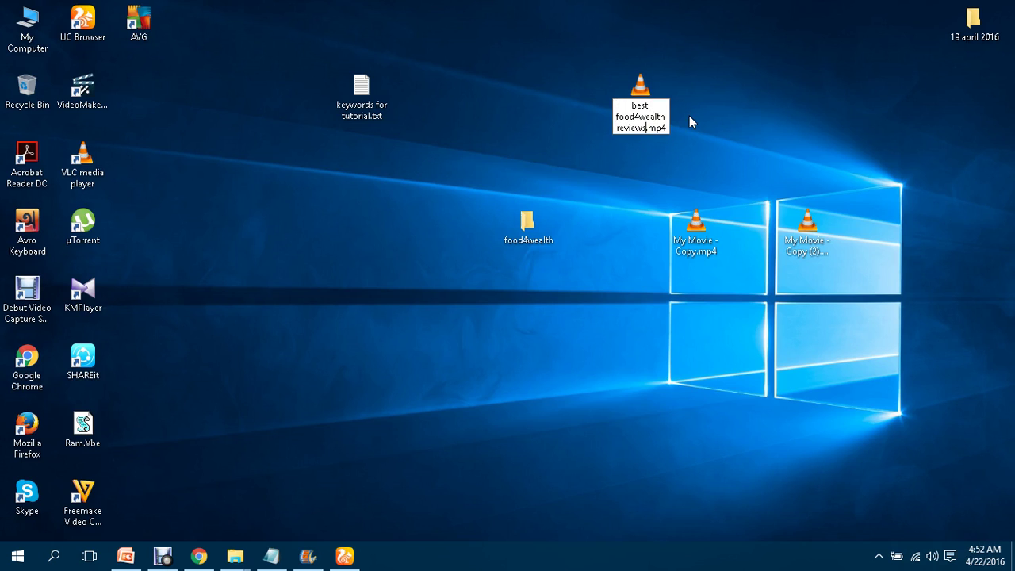
key(Return)
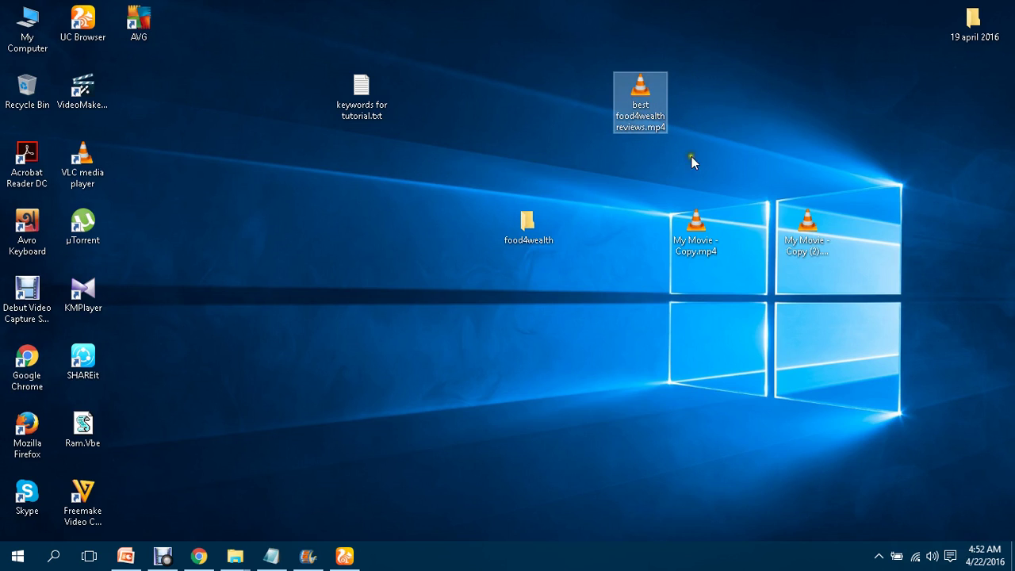
Rename My Movie - Copy.mp4 on the desktop as "food for wealth for best gardening.mp4".
mouse_move(685, 240)
mouse_move(634, 139)
right_click(695, 229)
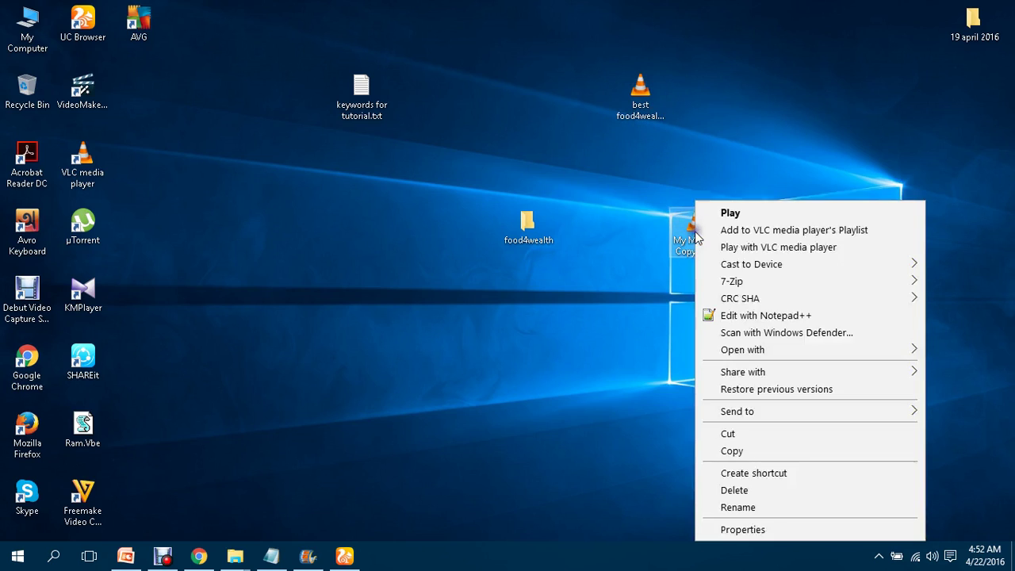
click(742, 507)
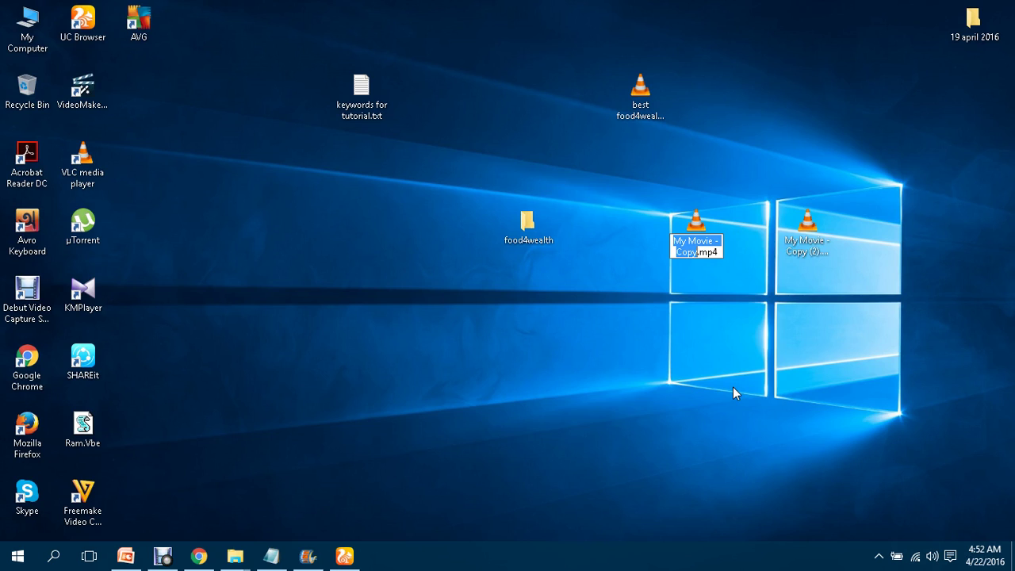
text(food)
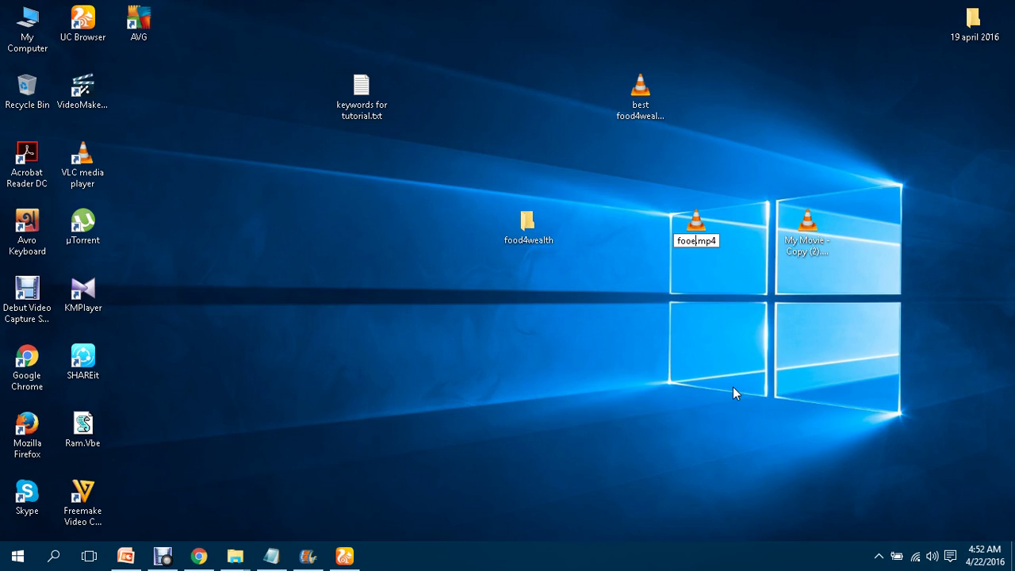
text( for weal)
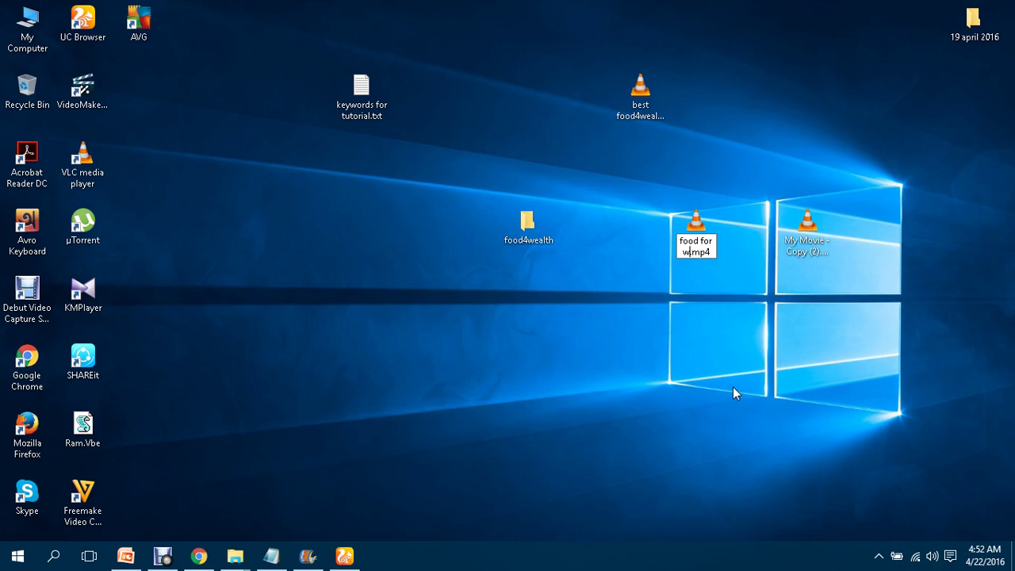
text(th )
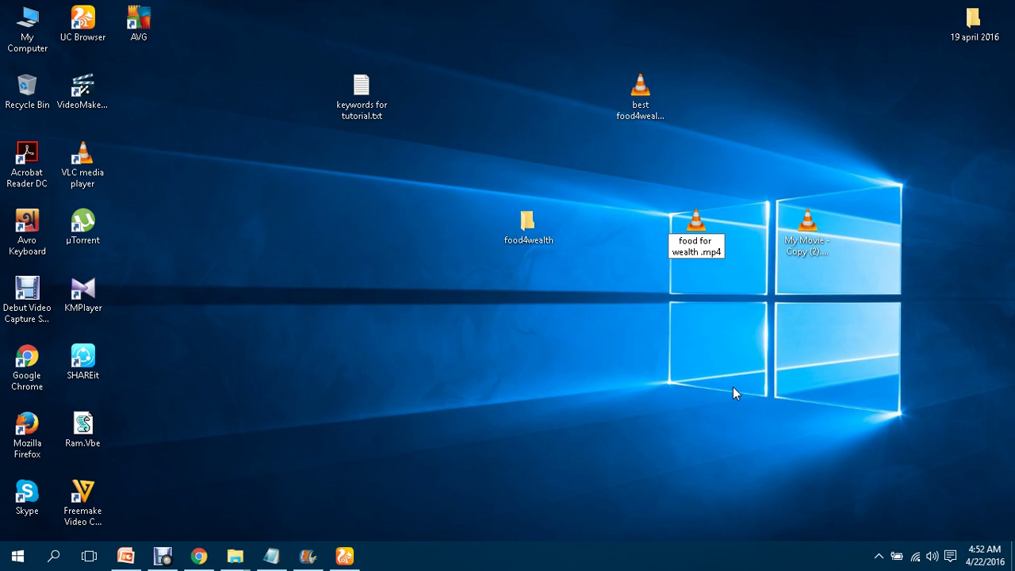
text(for)
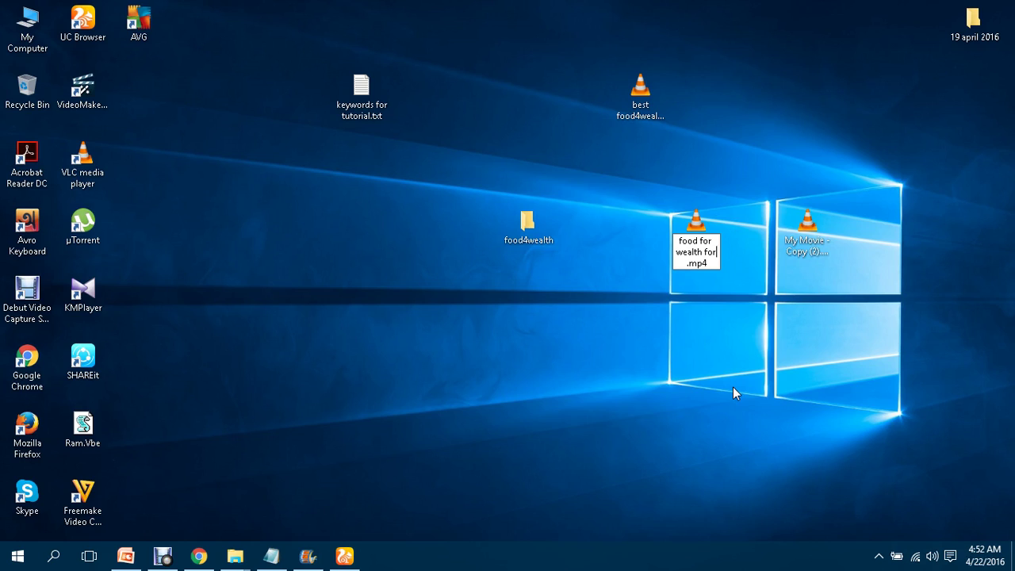
key(BackSpace)
key(BackSpace)
key(BackSpace)
key(BackSpace)
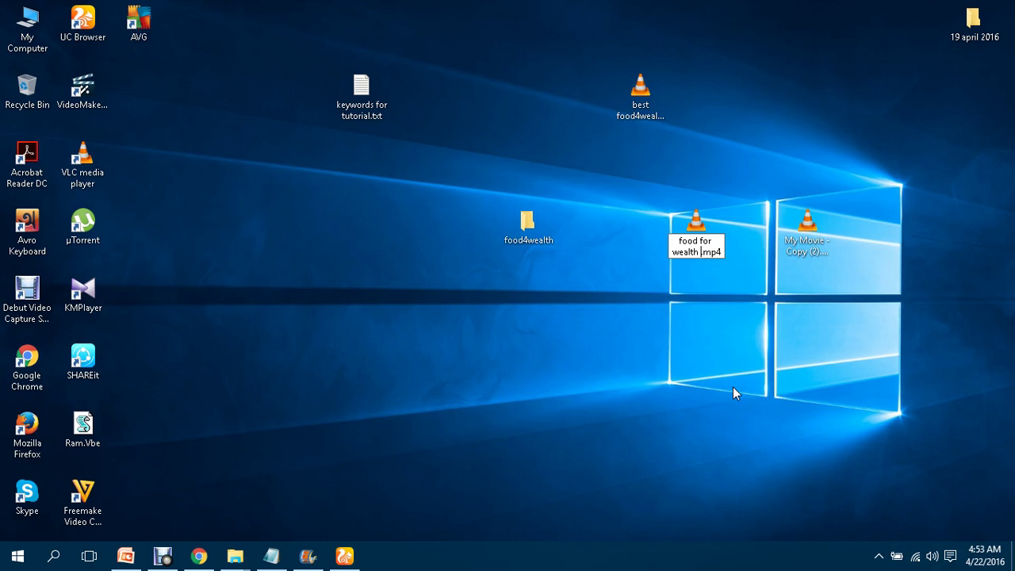
text(for)
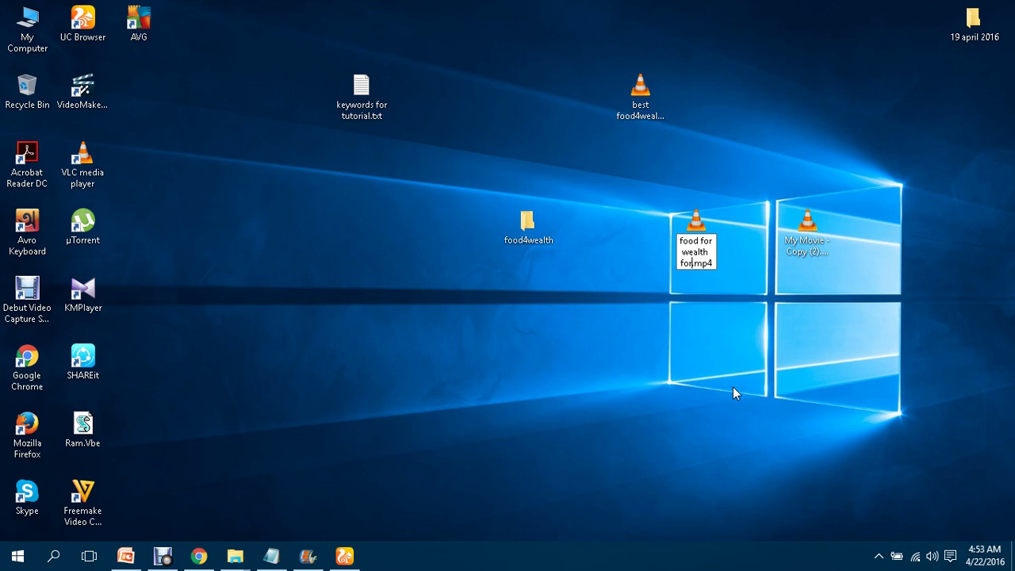
text( best gar)
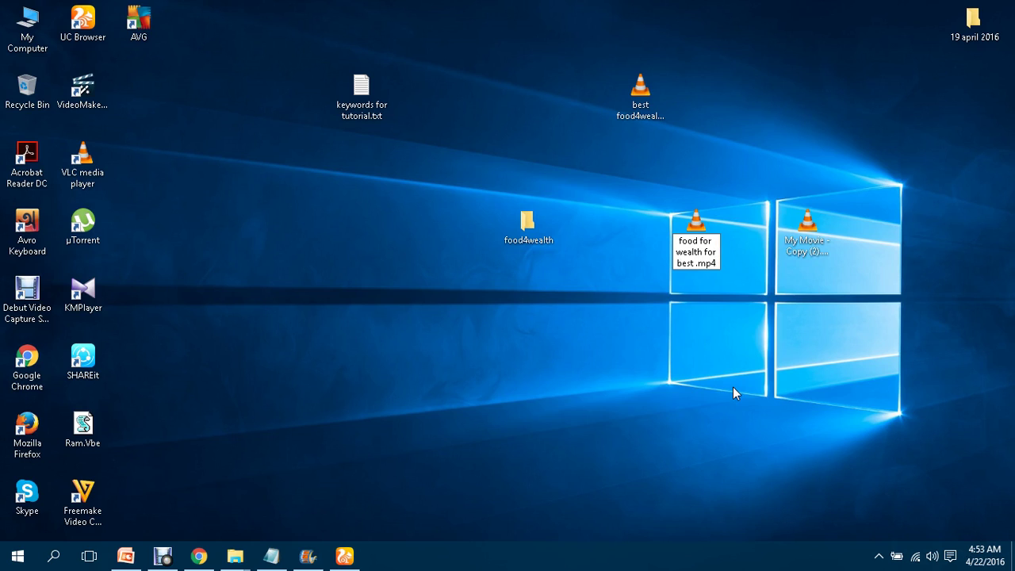
text(dening)
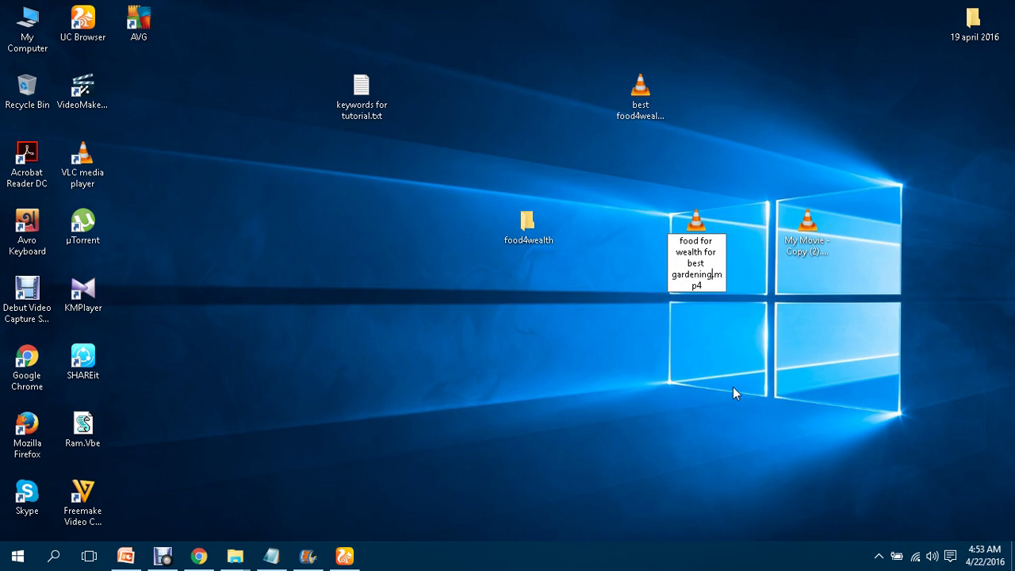
key(Return)
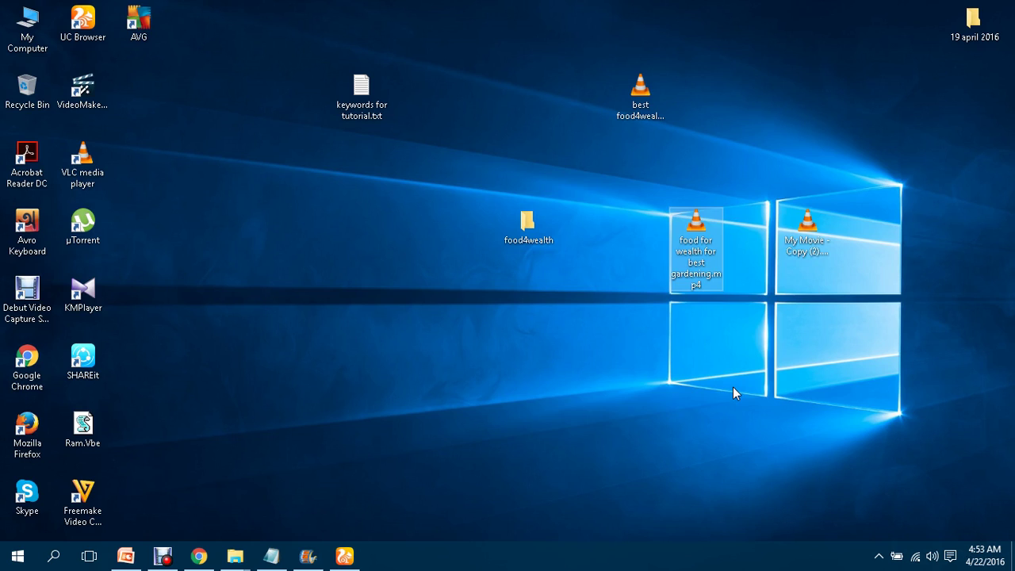
Replace the first "for" in the gardening video's file name with "4", giving "food 4 wealth for best gardening.mp4".
right_click(694, 258)
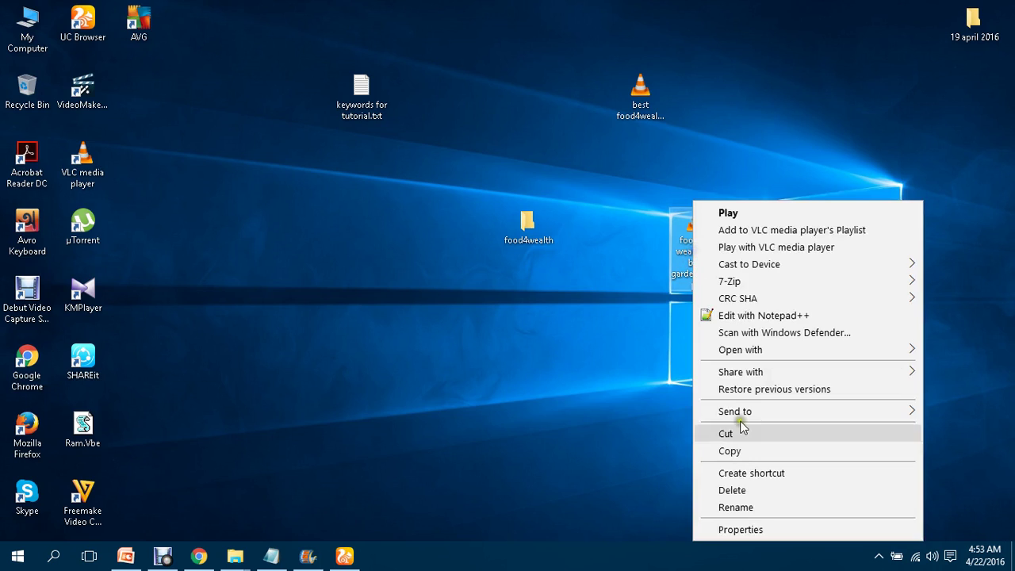
click(745, 509)
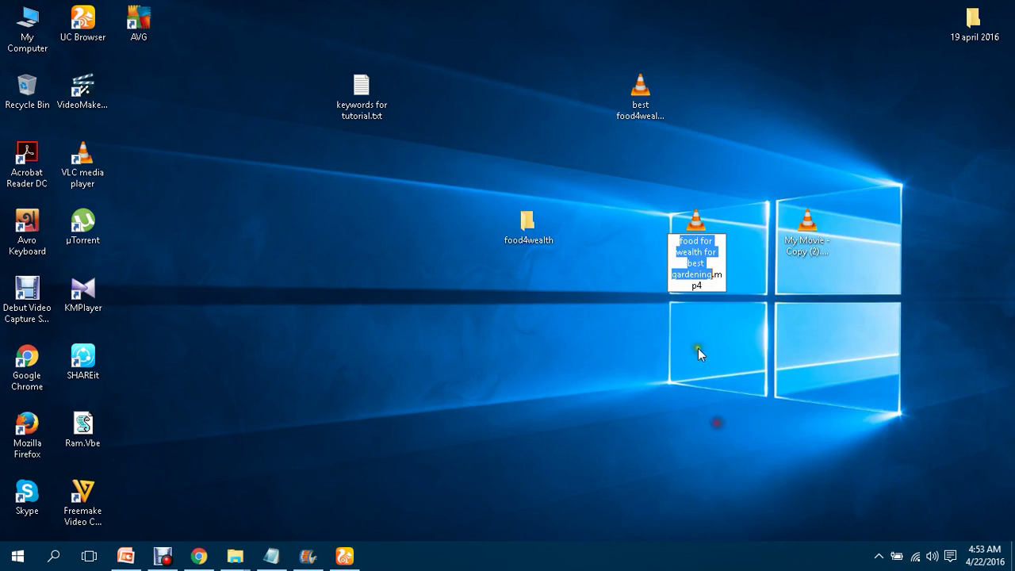
click(705, 241)
double_click(705, 242)
text(4)
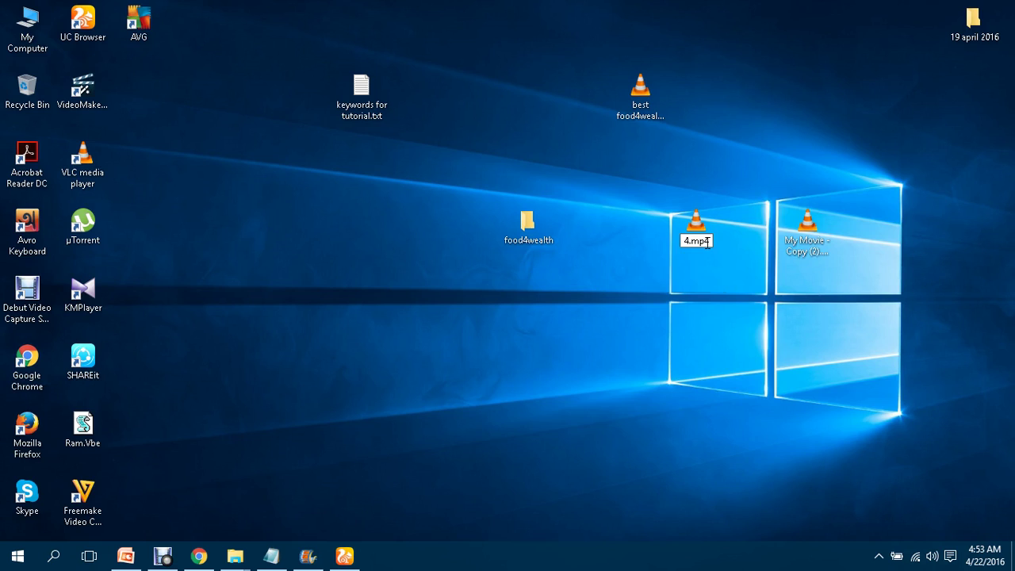
key(ctrl+z)
click(710, 242)
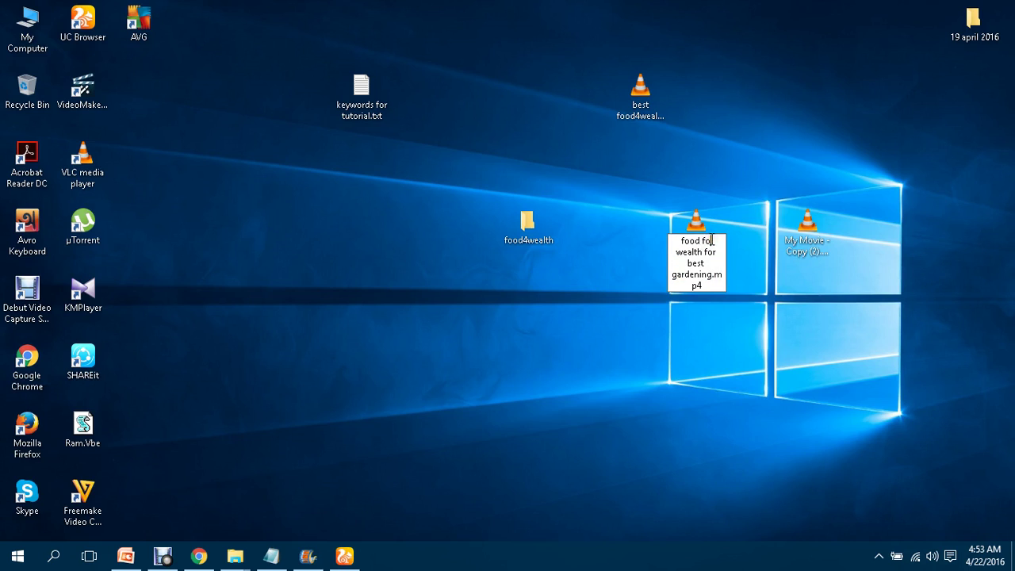
double_click(712, 240)
key(BackSpace)
text(4)
key(Return)
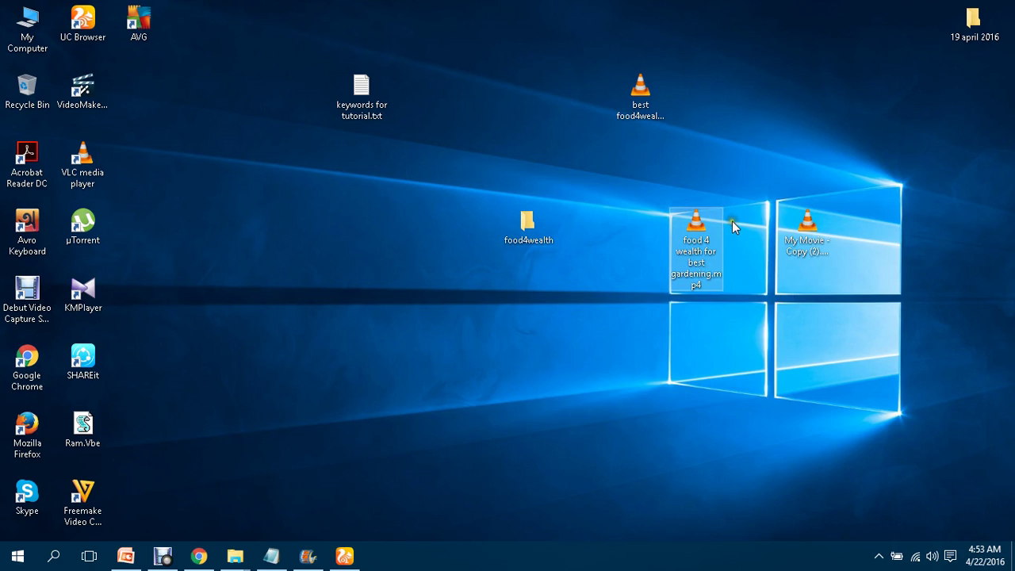
Switch to the YouTube upload page in UC Browser and upload "best food4wealth reviews.mp4" from the desktop.
double_click(696, 245)
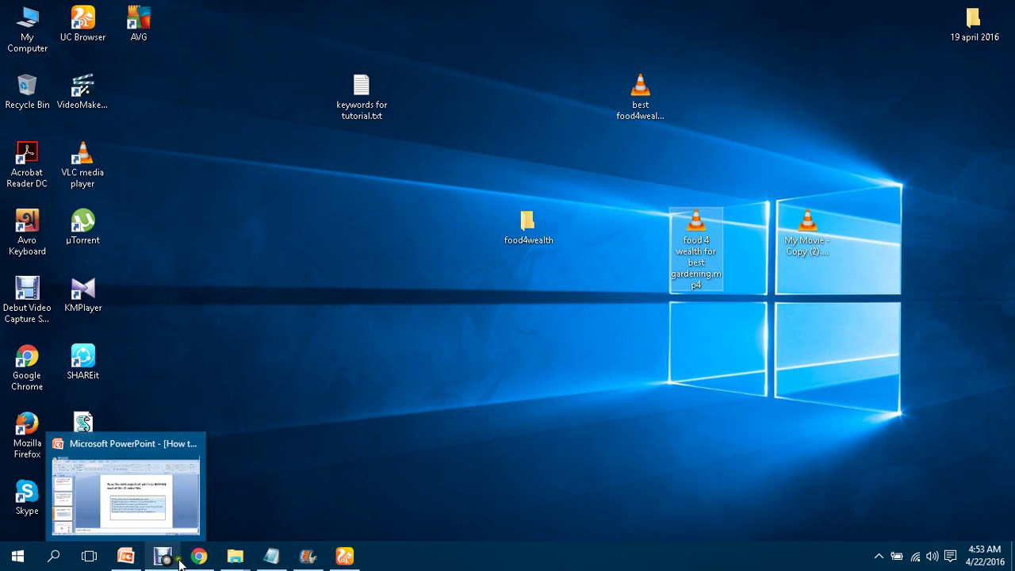
mouse_move(192, 561)
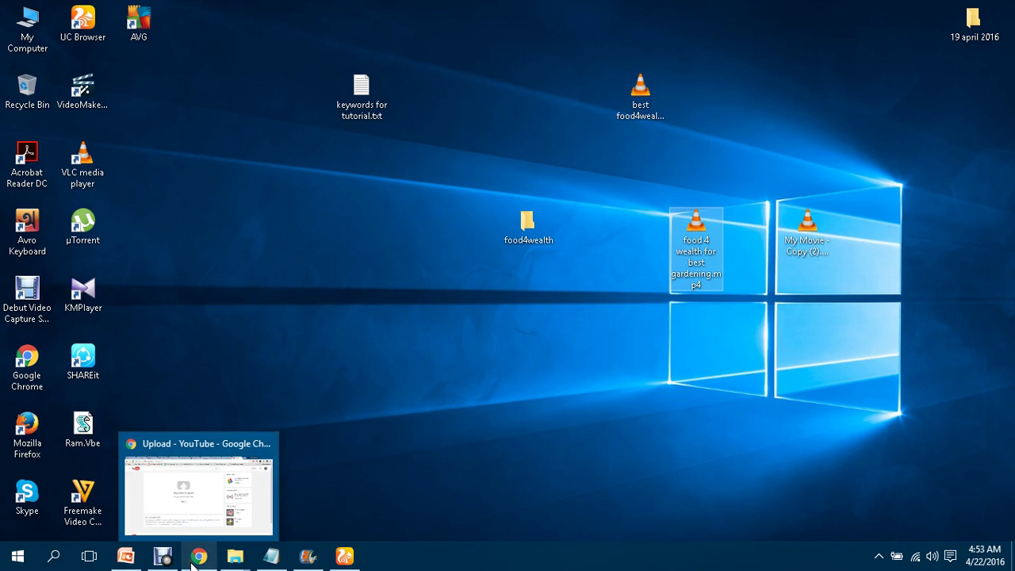
click(192, 560)
click(395, 198)
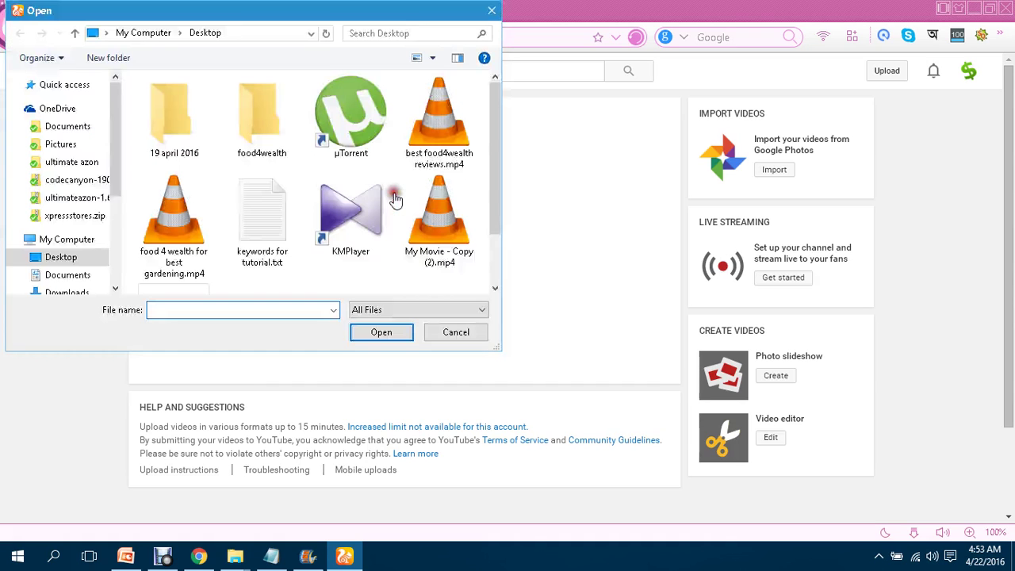
mouse_move(494, 208)
mouse_down()
mouse_move(516, 243)
mouse_move(489, 211)
mouse_up()
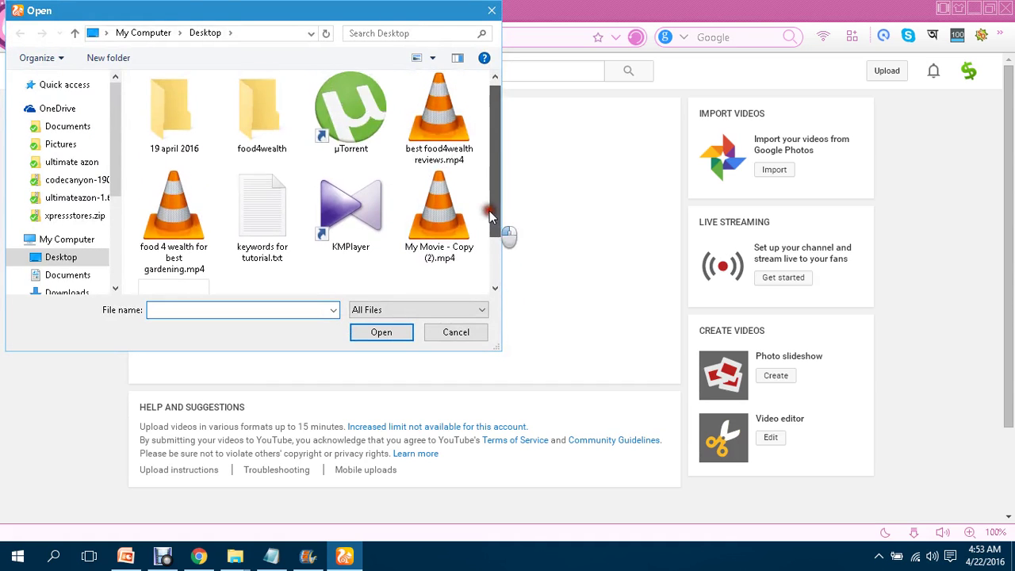
double_click(454, 145)
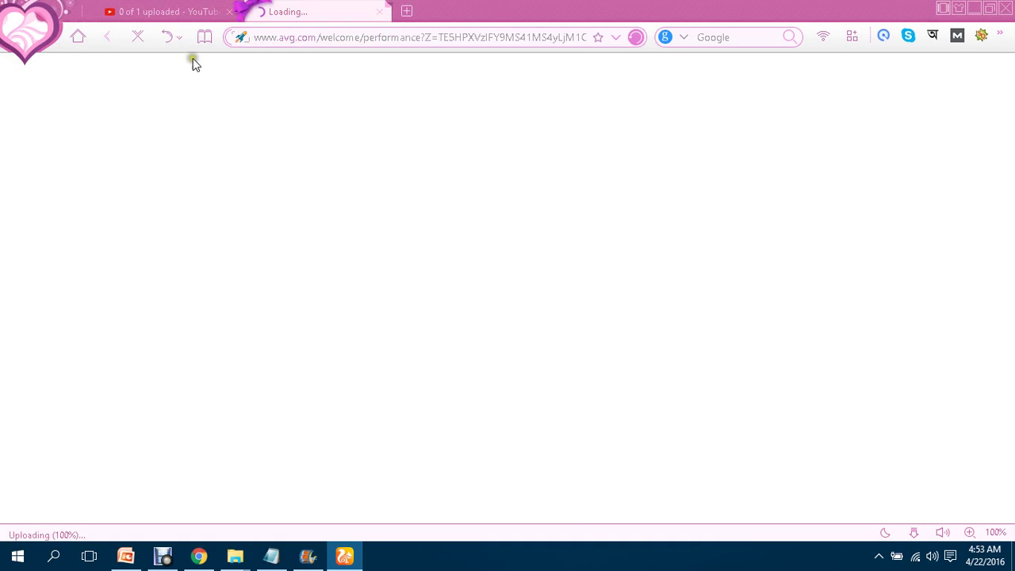
Close the AVG web page, the AVG Zen offer and the AVG PC TuneUp window to return to the video details.
click(187, 6)
click(380, 11)
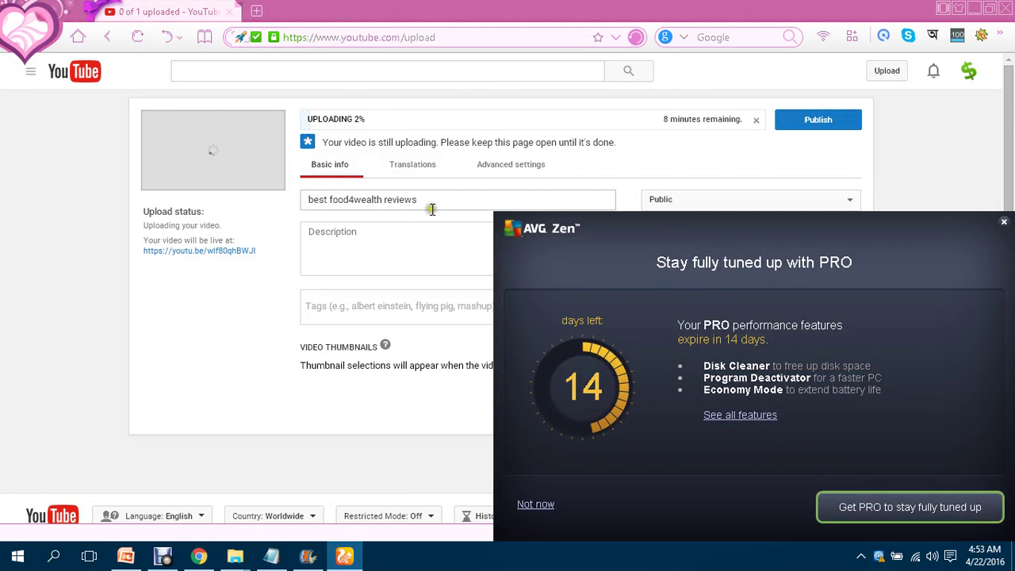
click(1002, 227)
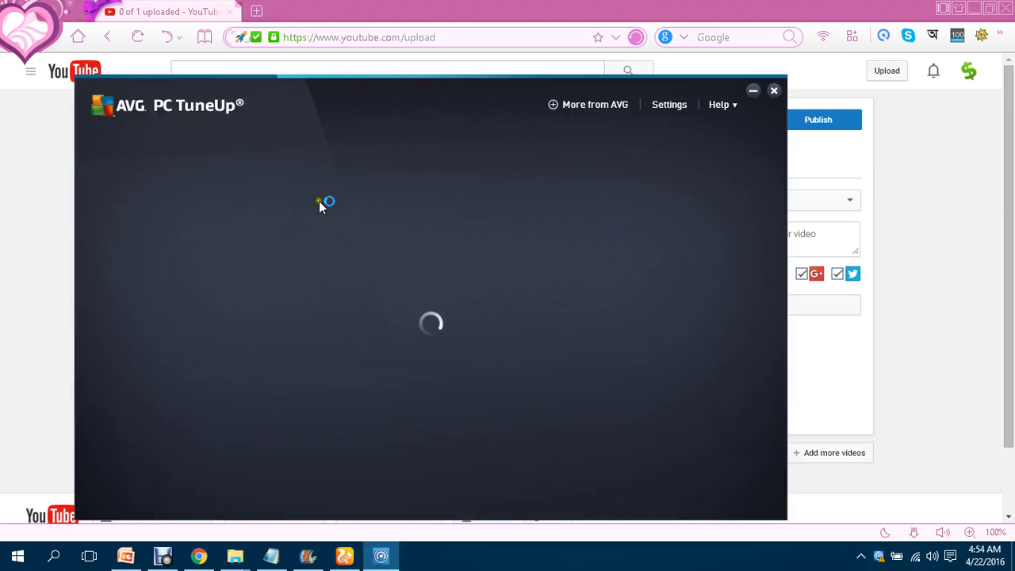
click(773, 90)
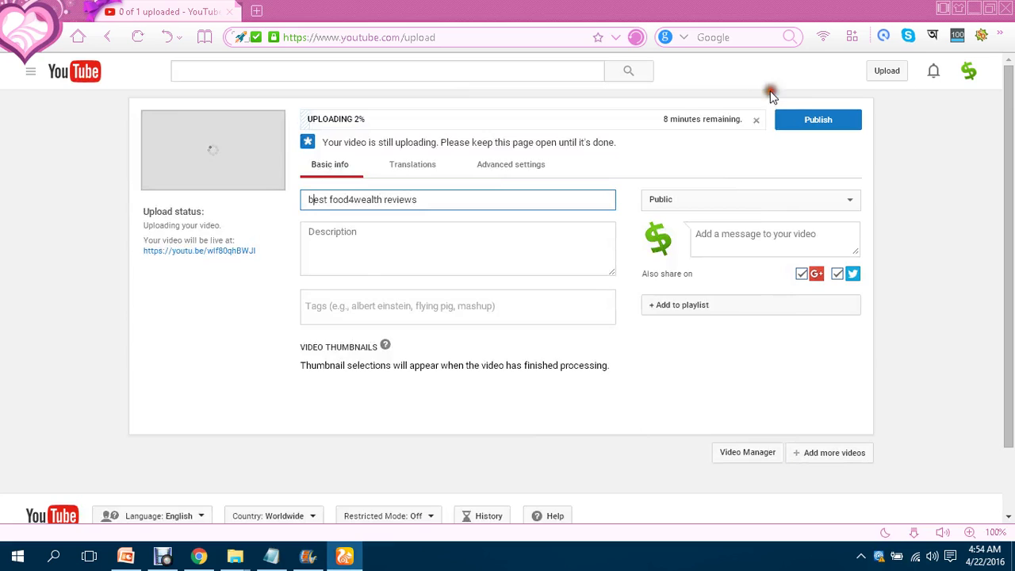
Set the video title to "Best food4wealth reviews - Best Gardening".
key(Delete)
text(B)
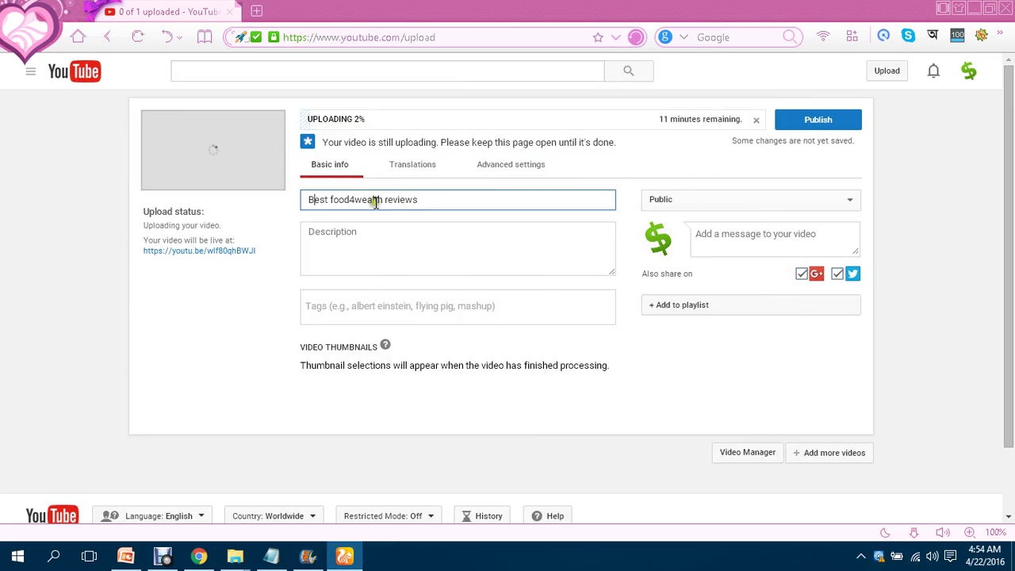
click(427, 201)
text(Best Gardening)
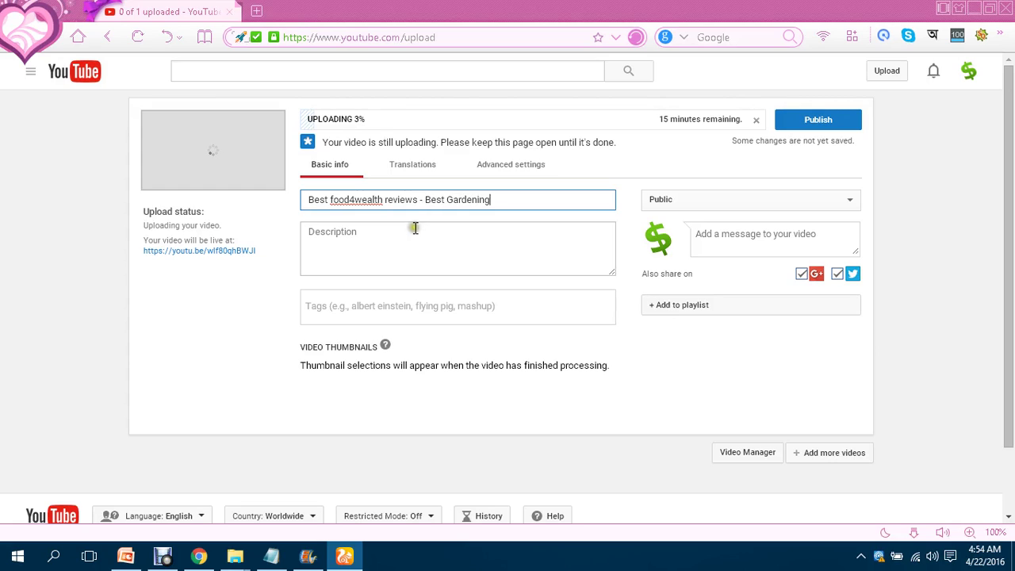
Copy the whole video title into the description.
click(413, 233)
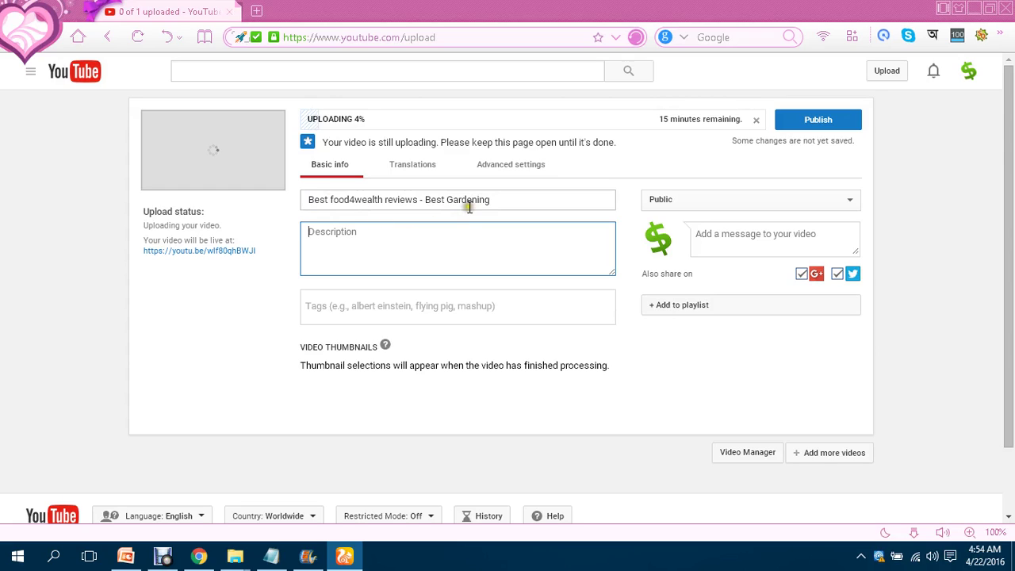
drag(498, 199, 280, 200)
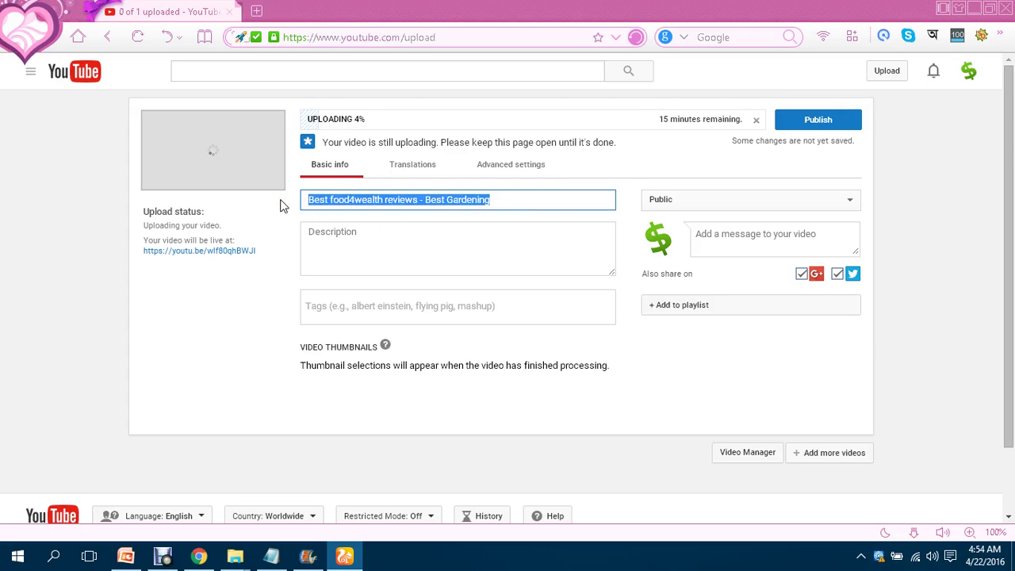
key(ctrl+c)
click(353, 239)
key(ctrl+v)
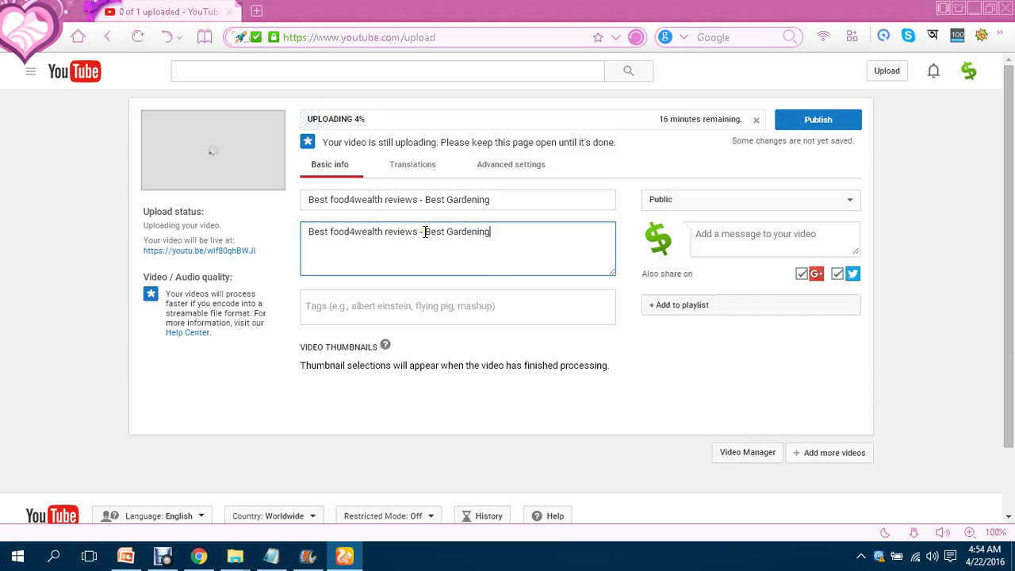
Replace "Best Gardening" in the description with "If you are interested to serve the best food all the time you can read this guide:".
drag(424, 231, 506, 263)
text(f you are interested to eas)
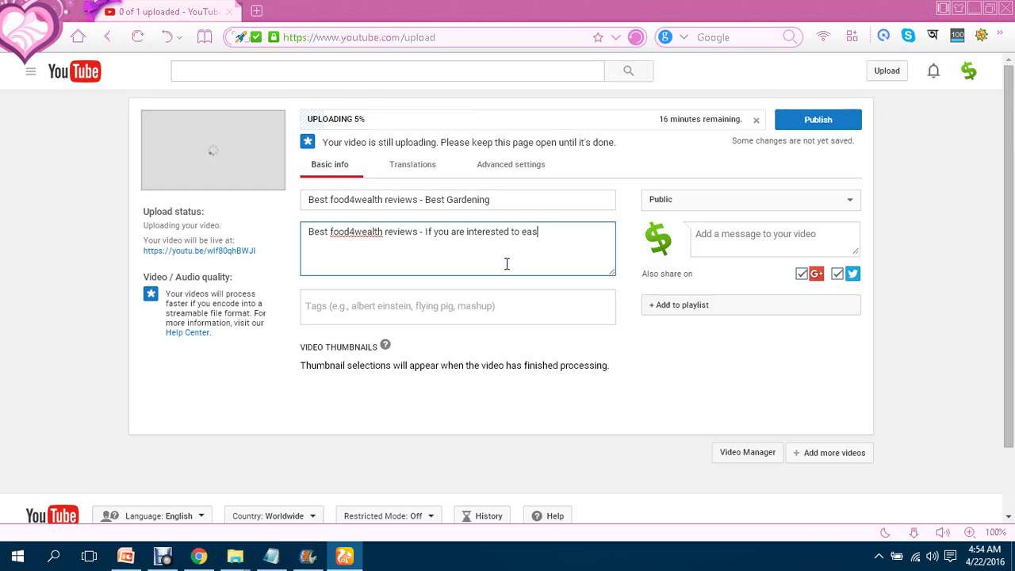
key(BackSpace)
key(BackSpace)
text(serve the best food all the ti)
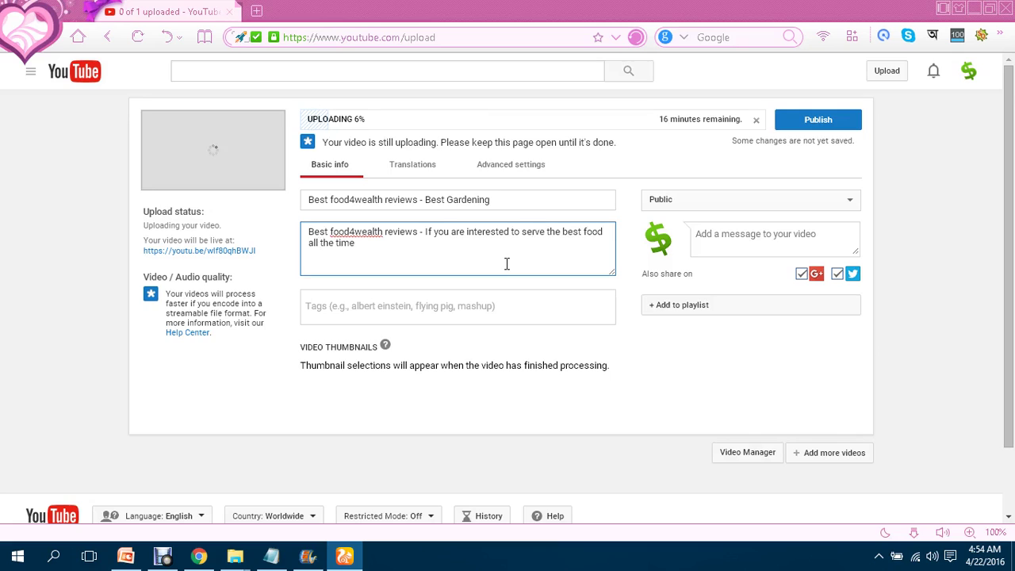
text(me you can)
text(read this guide:)
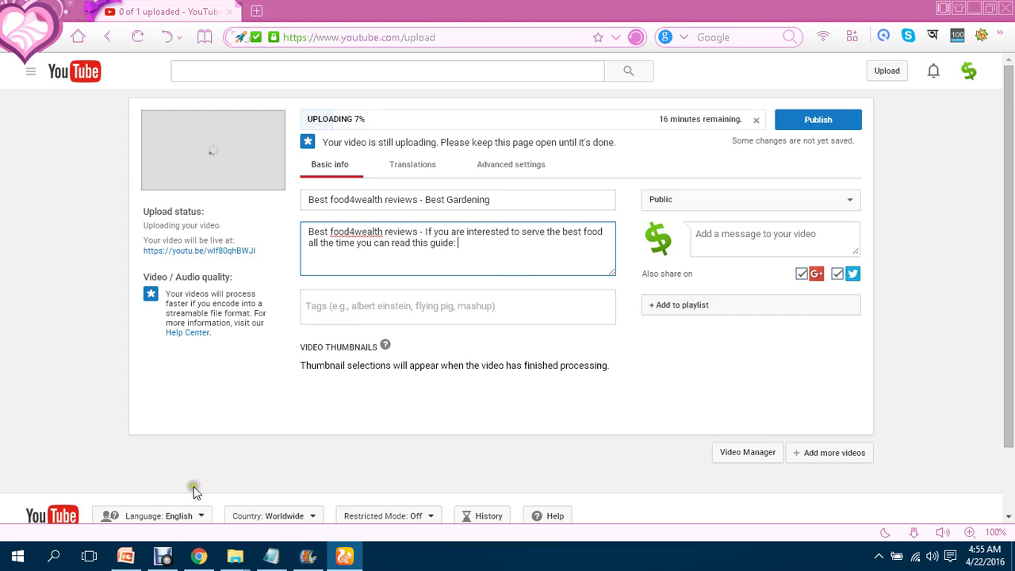
Switch to the Bitly page in Chrome and copy the shortened link of the ClickBank address.
click(199, 556)
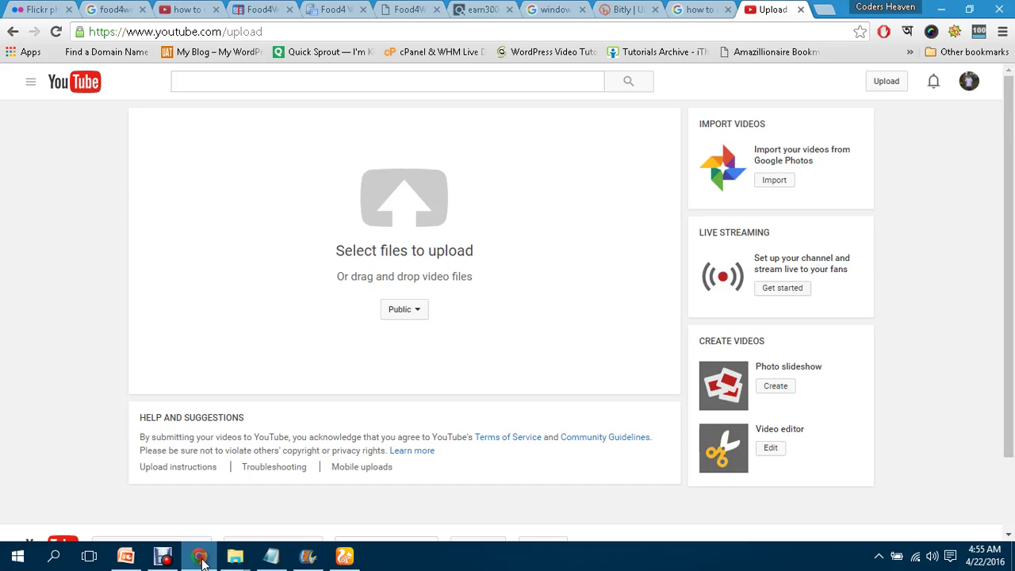
click(628, 9)
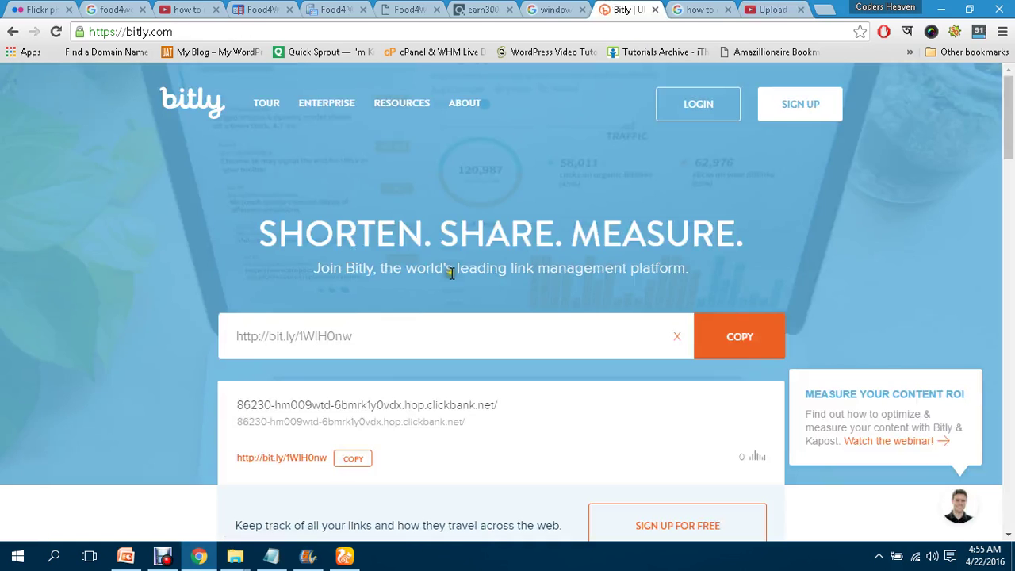
click(356, 460)
mouse_move(284, 563)
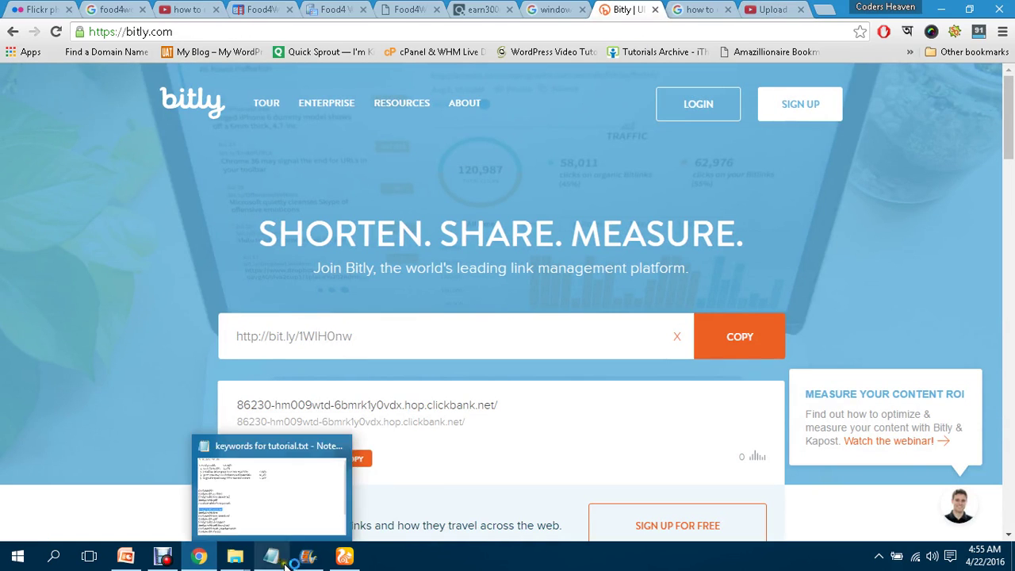
Switch to the YouTube upload page, paste the shortened link into the description, and add a new line "You will discover the best way for gardening.".
click(344, 556)
key(ctrl+v)
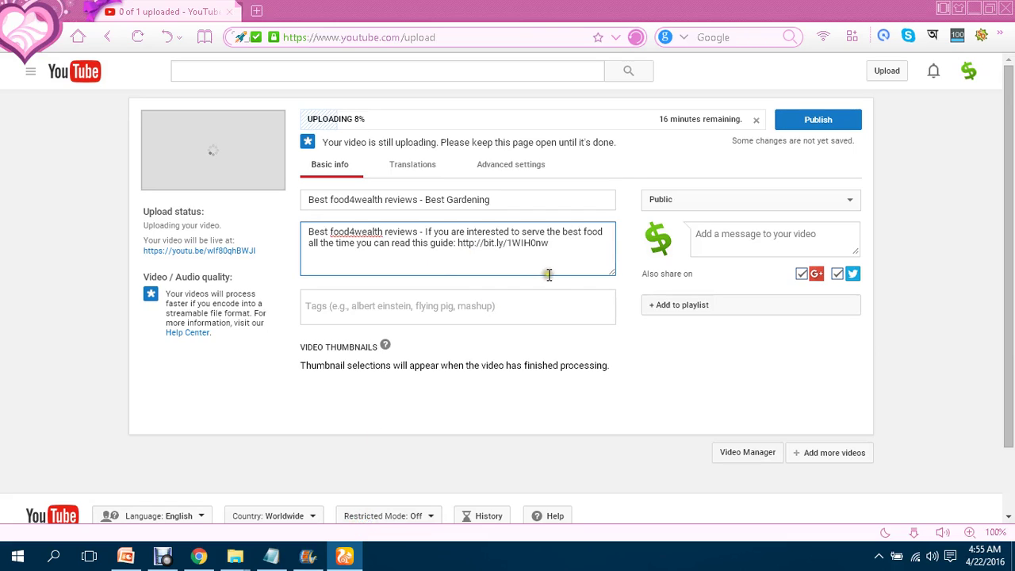
key(Return)
text(You will discover)
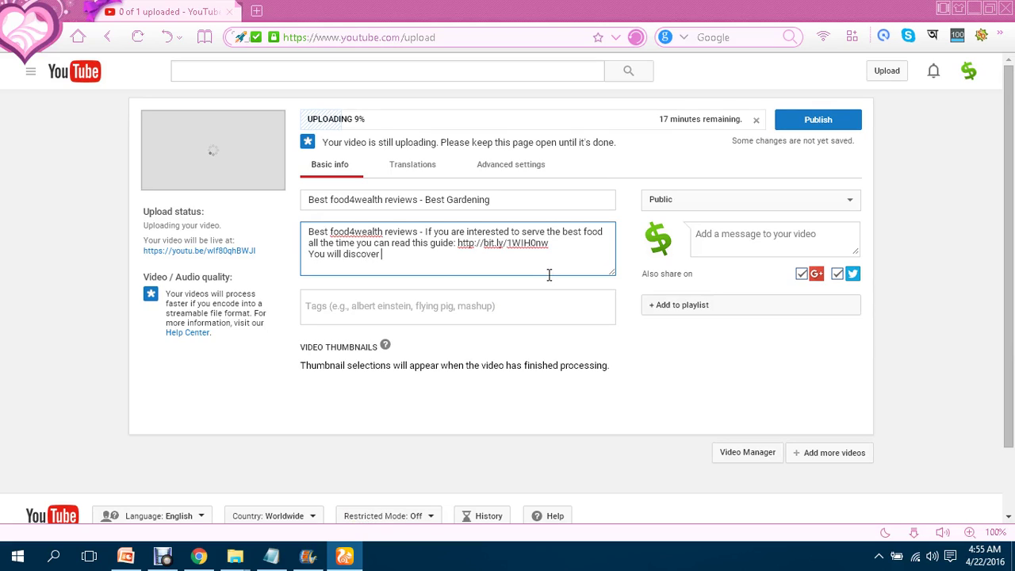
text( one and only)
key(BackSpace)
key(BackSpace)
key(BackSpace)
key(BackSpace)
key(BackSpace)
key(BackSpace)
key(BackSpace)
key(BackSpace)
text(the best way for g)
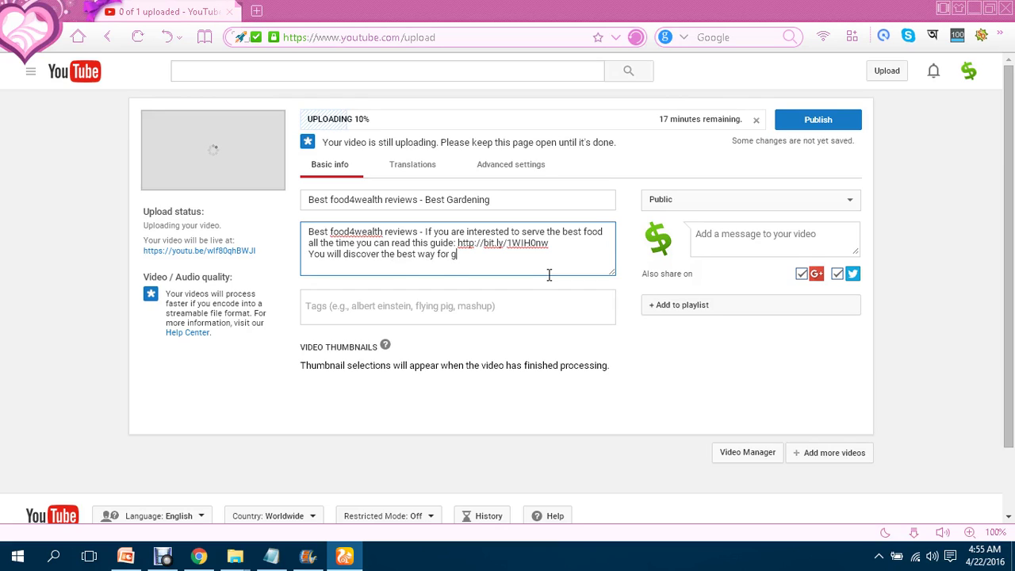
text(ardening.)
In the Notepad keyword file, copy the second keyword group from "food4wealth reviews" through the line after "food 4 wealth book".
click(271, 556)
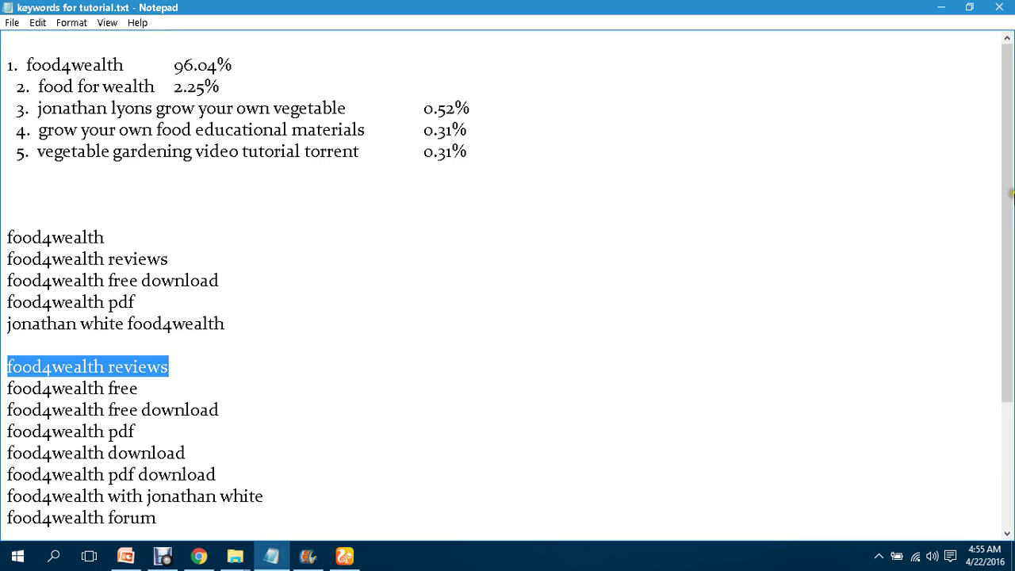
drag(1004, 189, 1006, 275)
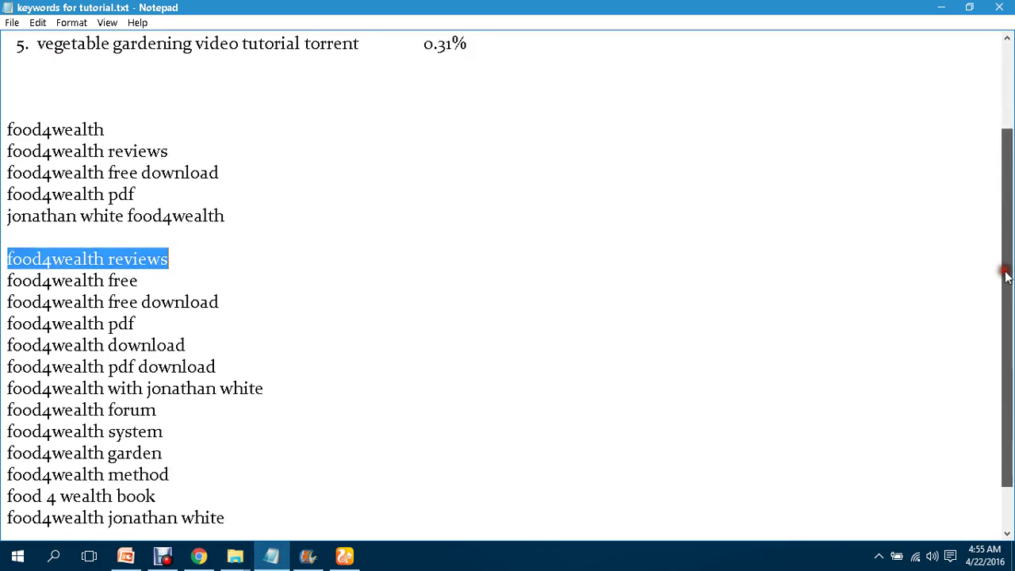
click(7, 253)
drag(6, 254, 290, 519)
right_click(29, 347)
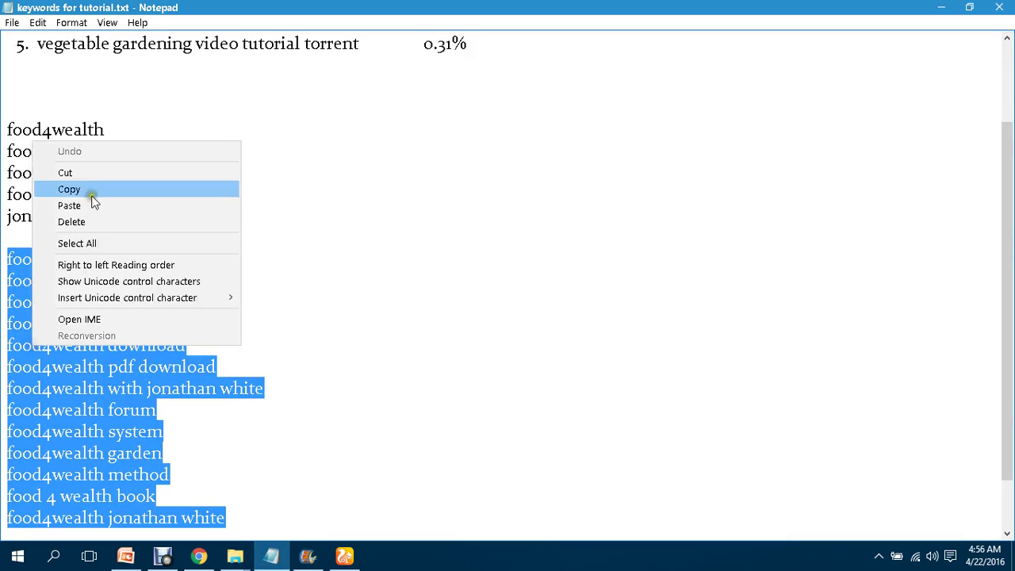
click(93, 194)
Paste the copied keywords after a blank line in the YouTube description and enlarge the description box to show them all.
click(216, 561)
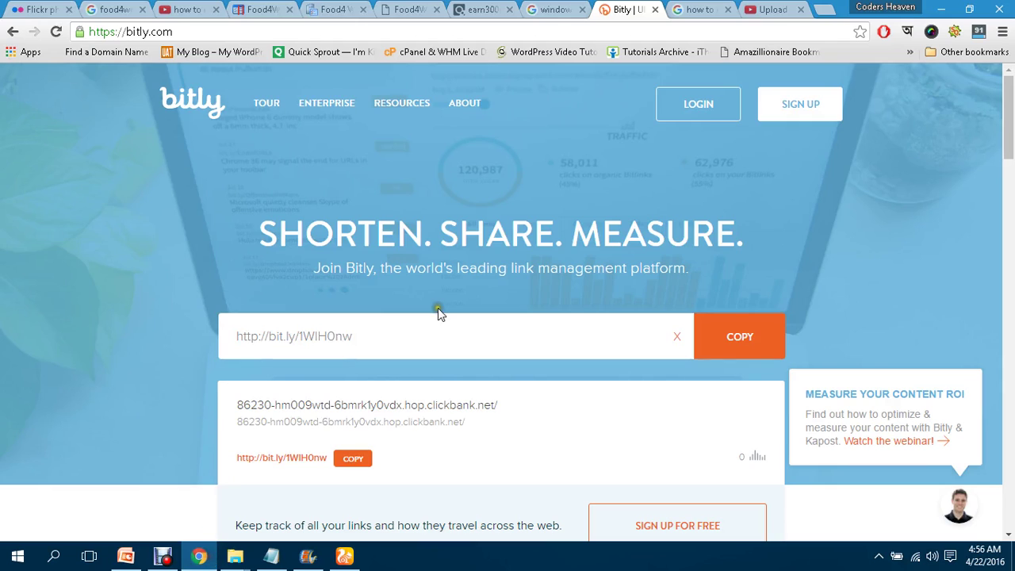
click(339, 560)
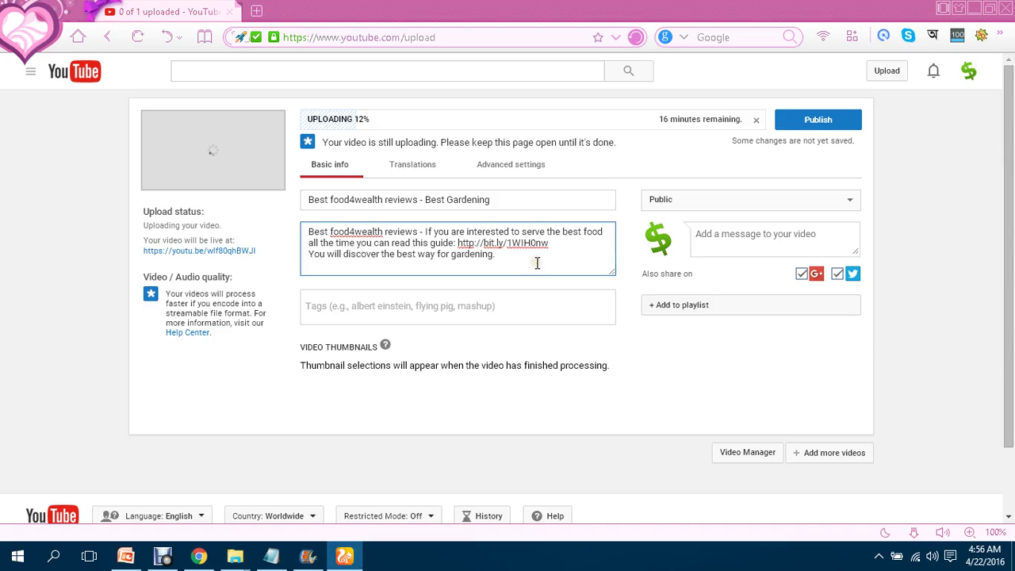
key(Return)
key(Return)
key(ctrl+v)
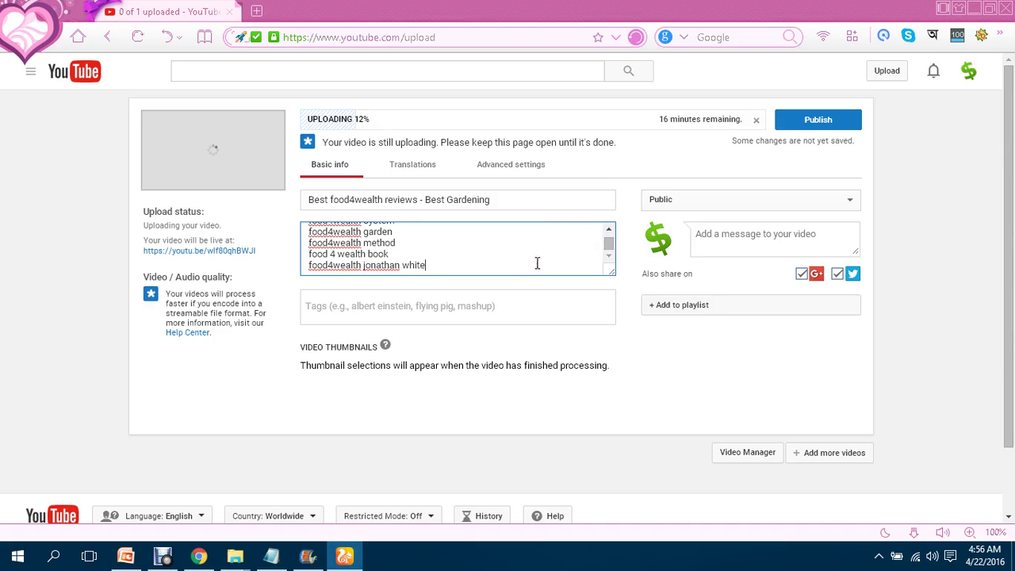
drag(609, 271, 626, 427)
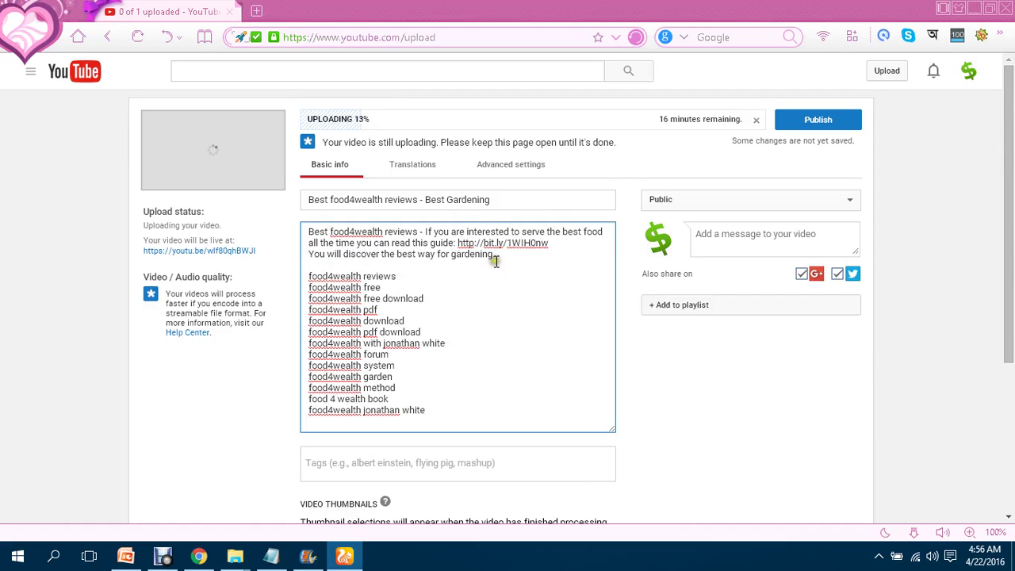
Add "So, grab your food4wealth copy now." after the gardening sentence in the description.
click(435, 410)
key(Return)
key(Return)
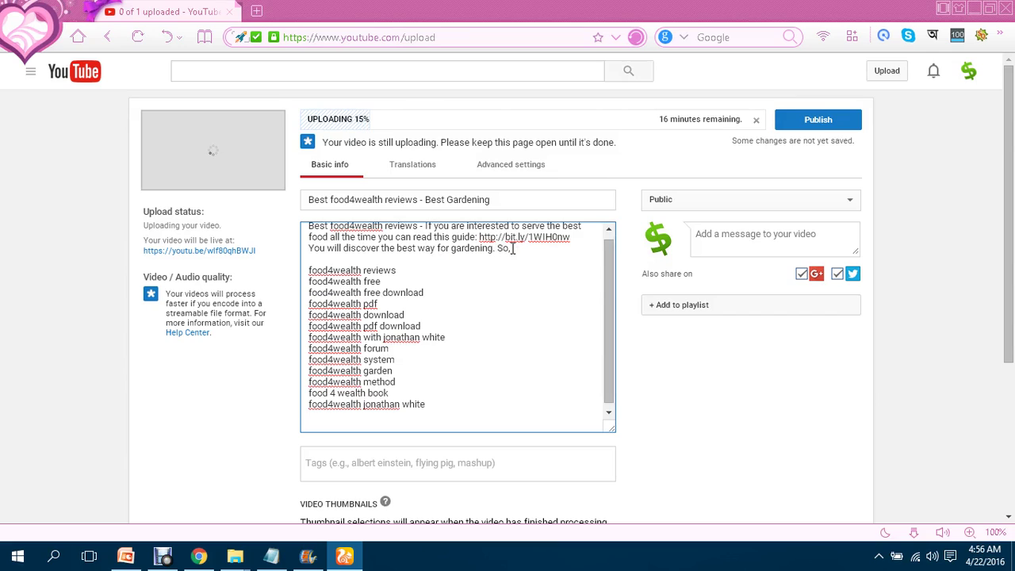
text(So, grab your food4wealth copy)
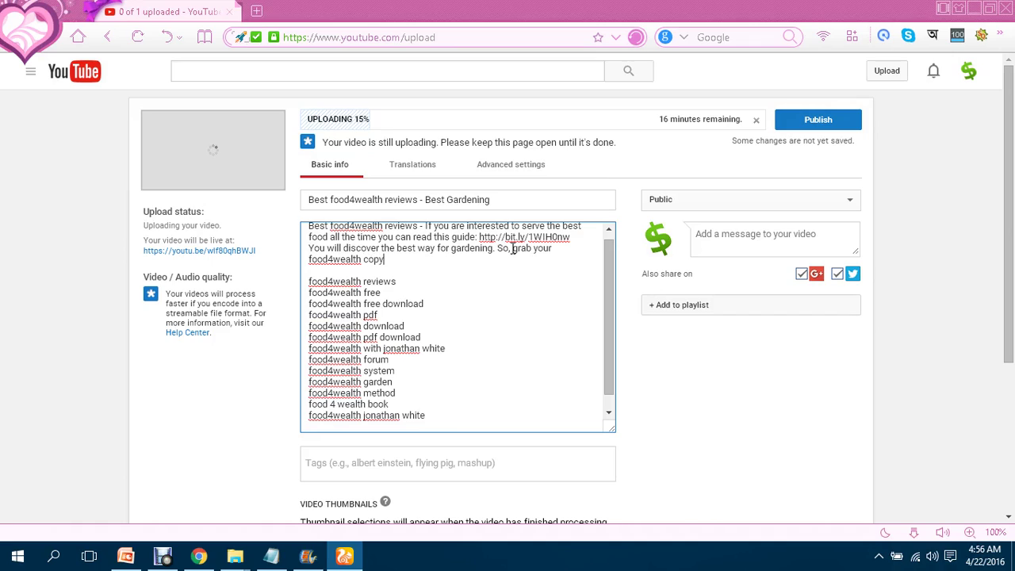
text( now.)
drag(606, 283, 637, 272)
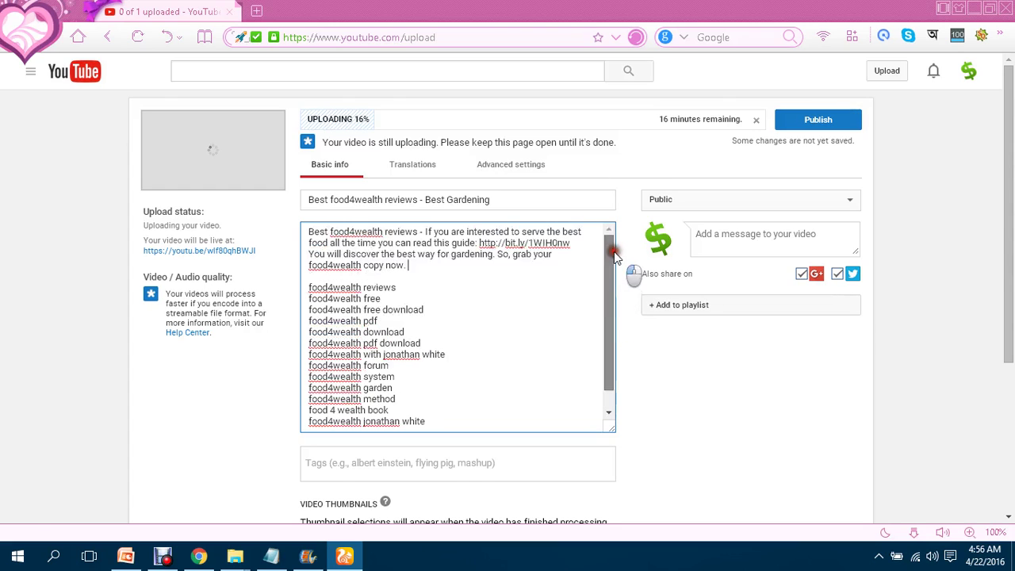
Copy the uploading video's link address and paste it well below the keyword list in the Notepad file.
right_click(192, 251)
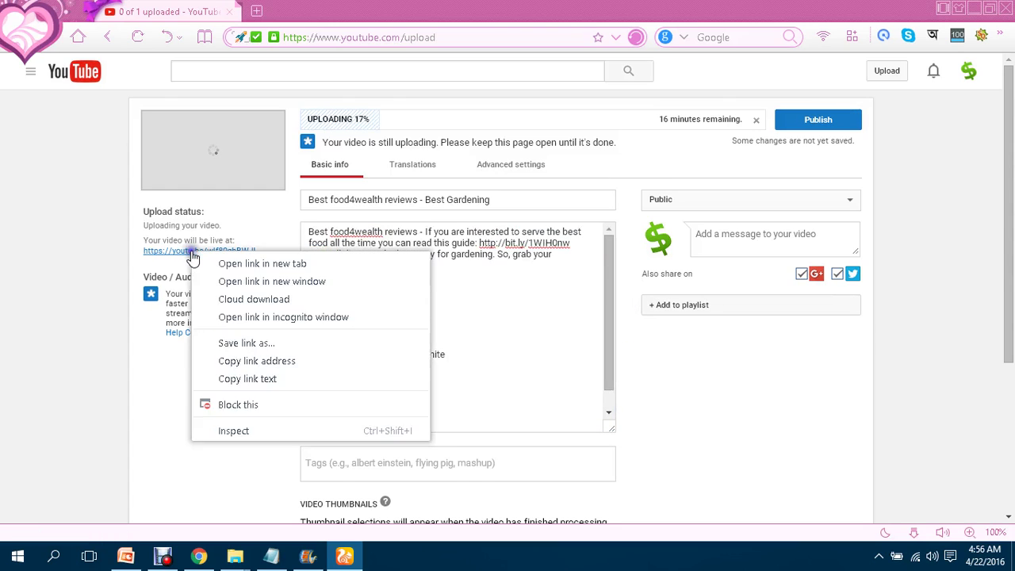
click(252, 361)
click(272, 555)
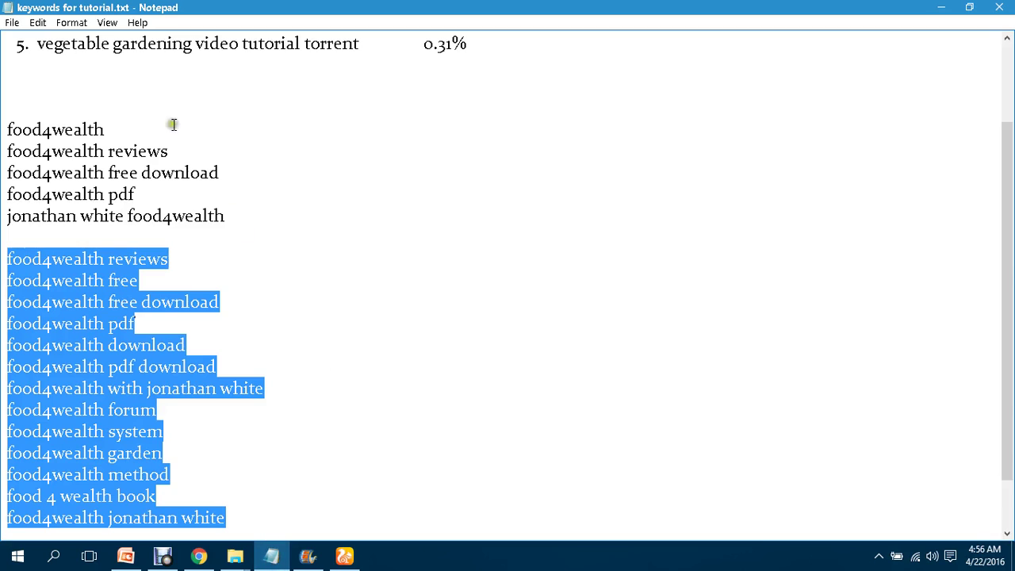
scroll(1010, 390, down, 1)
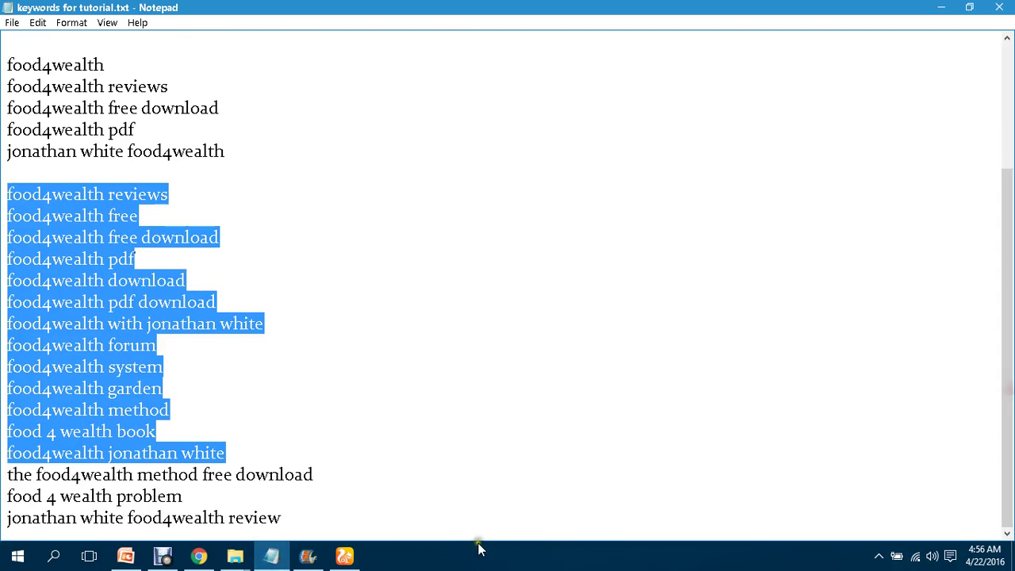
click(376, 524)
key(Return)
key(Return)
key(Return)
key(Return)
key(Return)
key(Return)
key(Return)
key(Return)
key(Return)
key(Return)
key(Return)
key(Return)
key(Return)
key(Return)
key(Return)
key(Return)
key(Return)
key(Return)
key(Return)
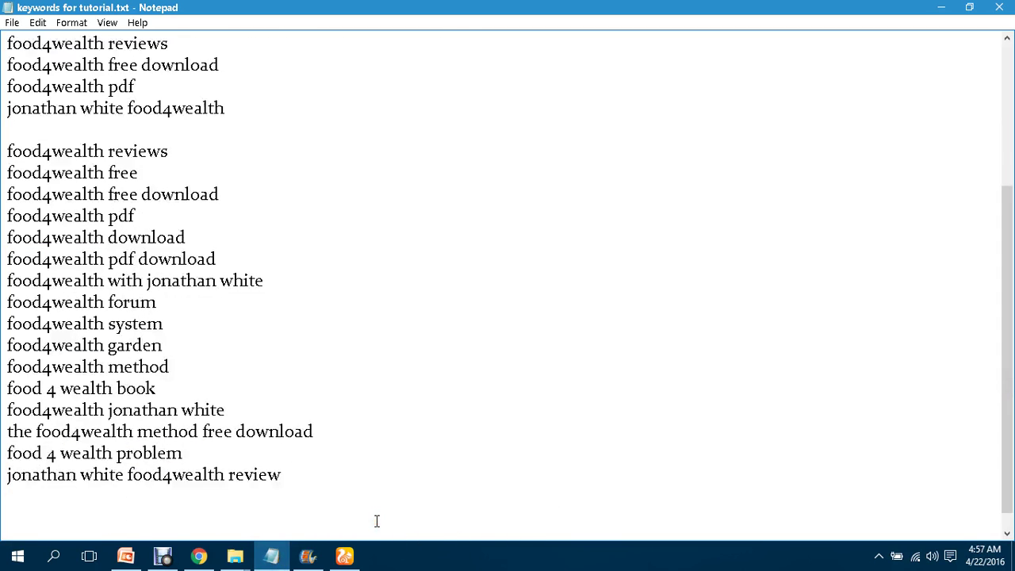
right_click(39, 208)
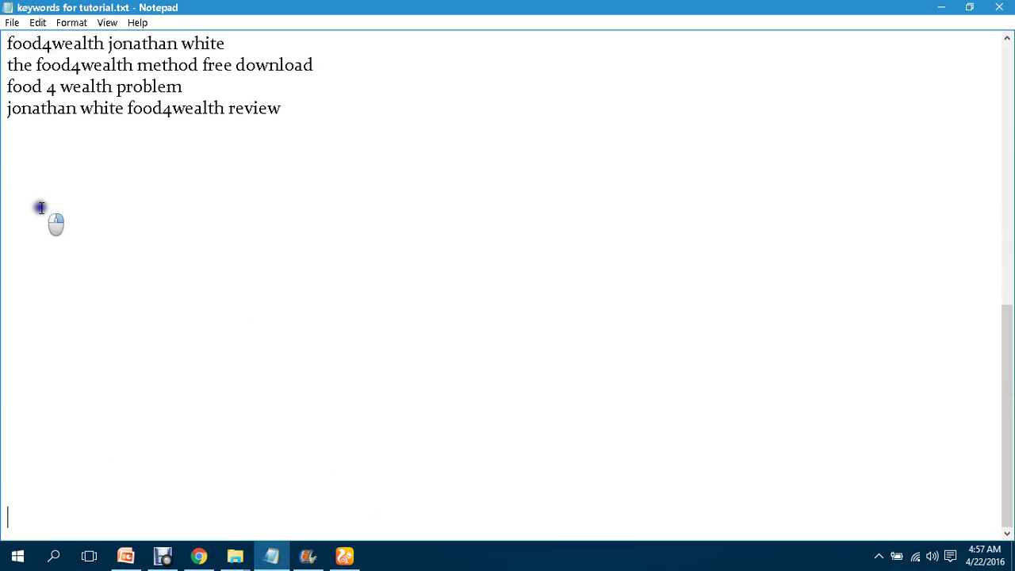
click(78, 273)
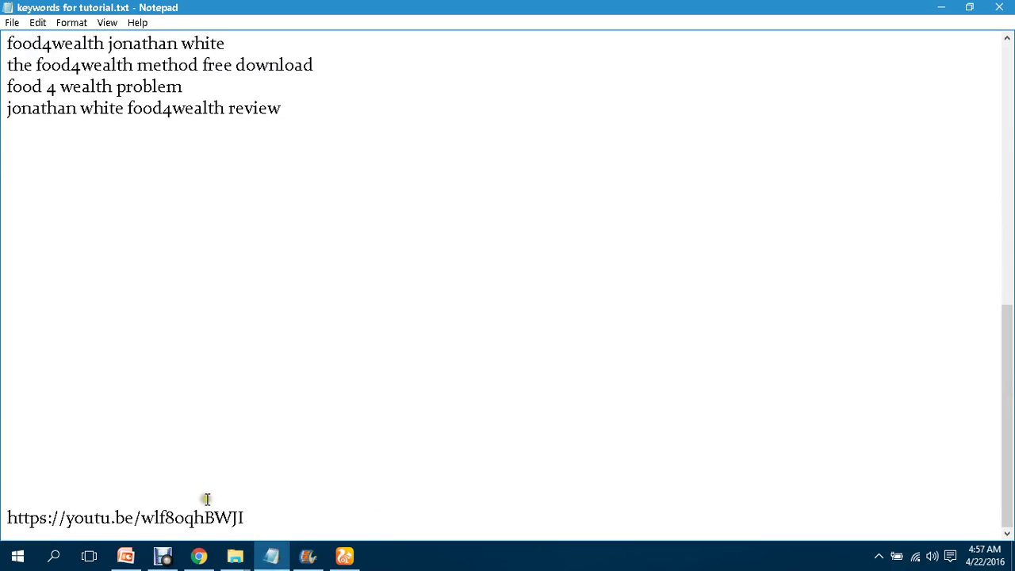
Switch to the PowerPoint presentation and read slides 54 and 55 about uploading the videos and saving their URLs.
click(199, 555)
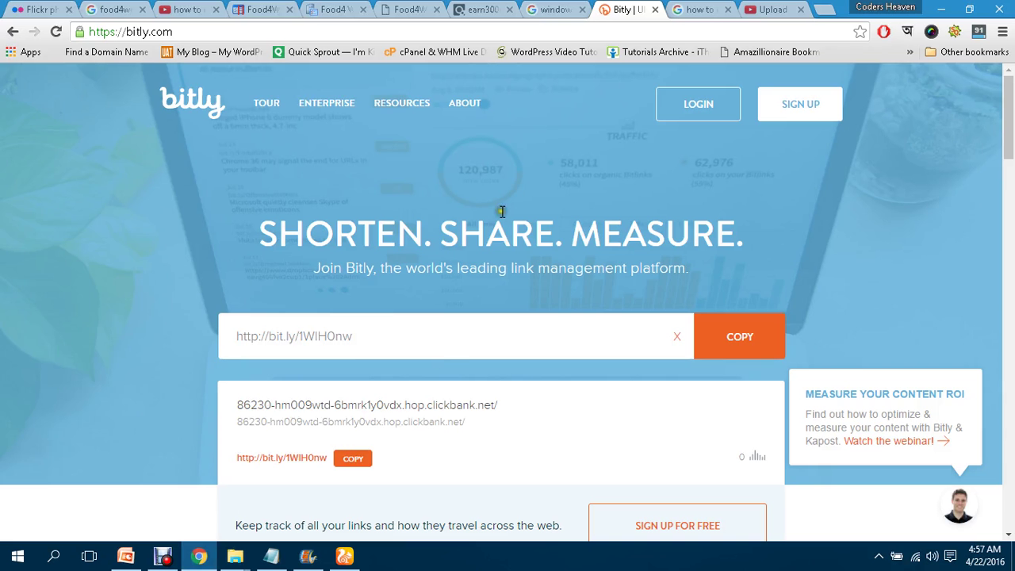
click(342, 555)
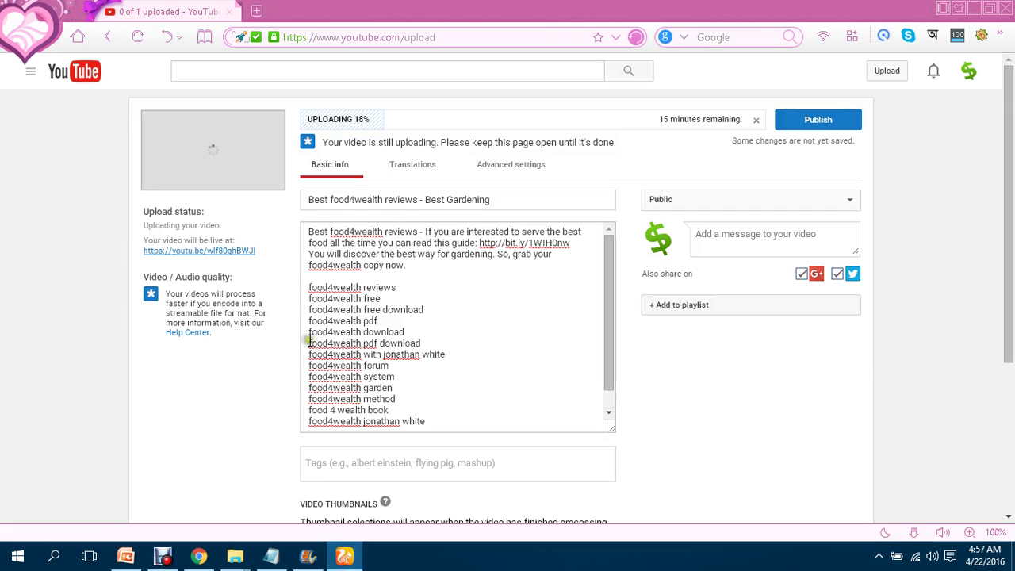
click(125, 556)
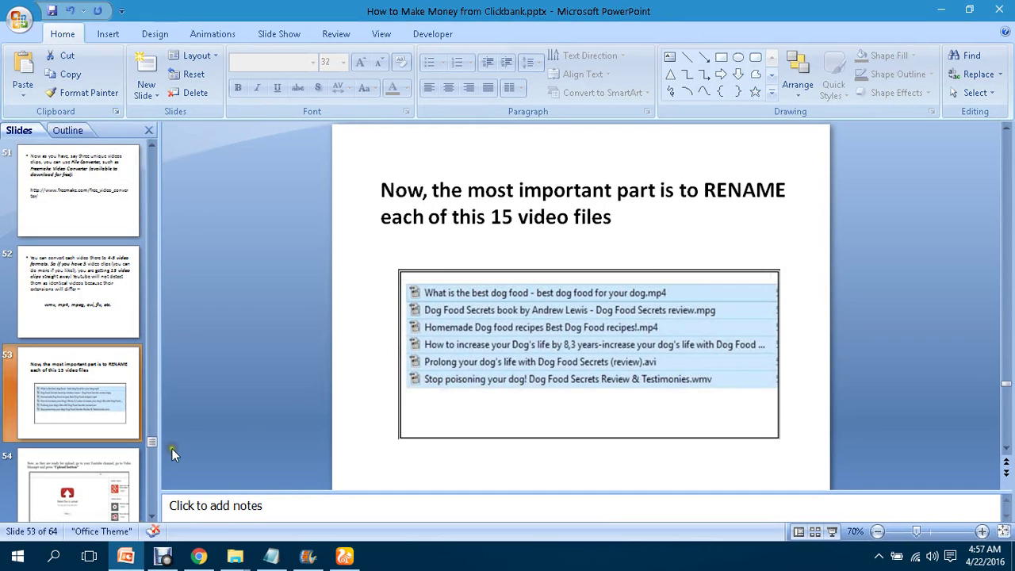
click(86, 486)
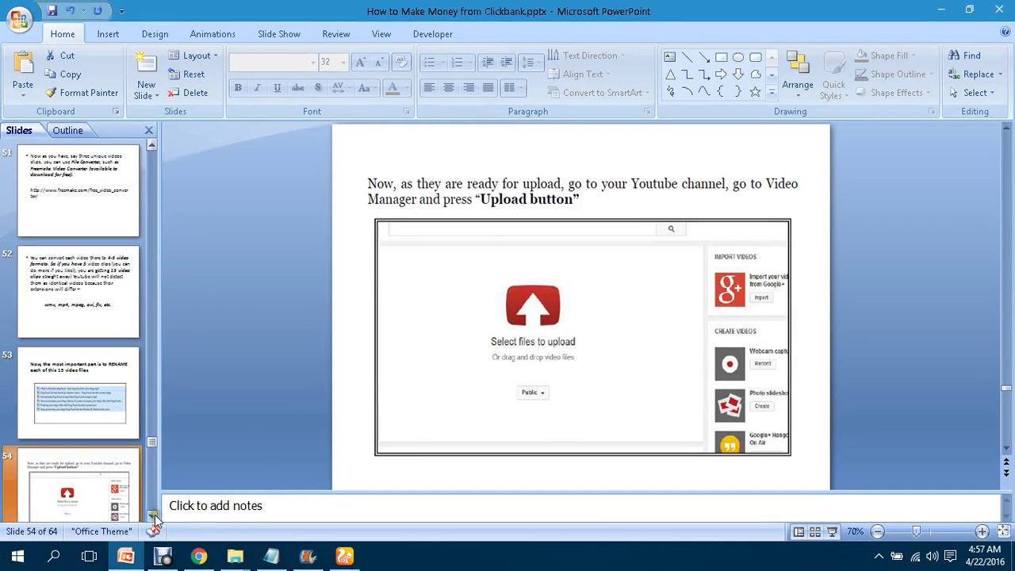
scroll(152, 515, down, 2)
click(93, 290)
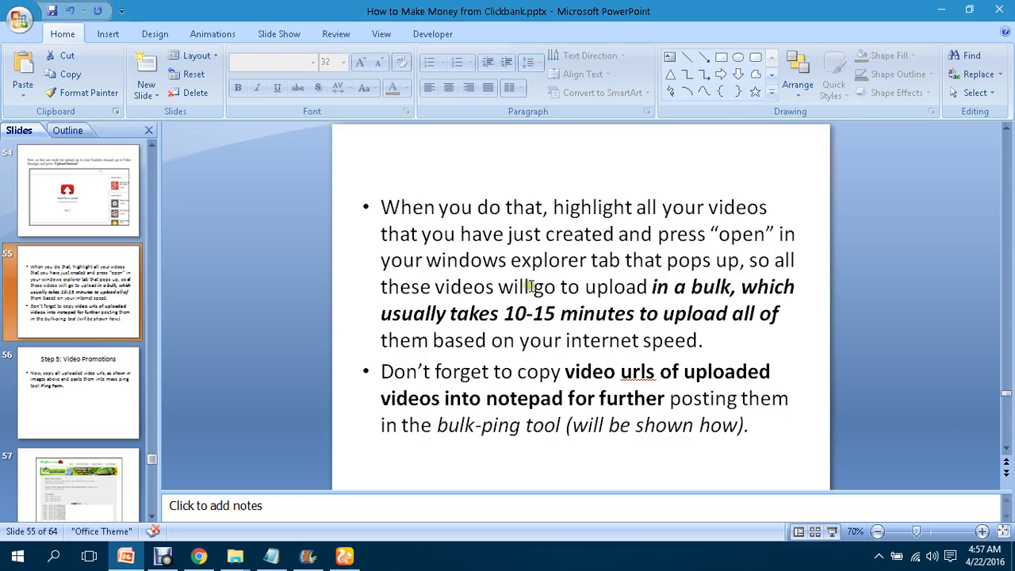
mouse_move(201, 559)
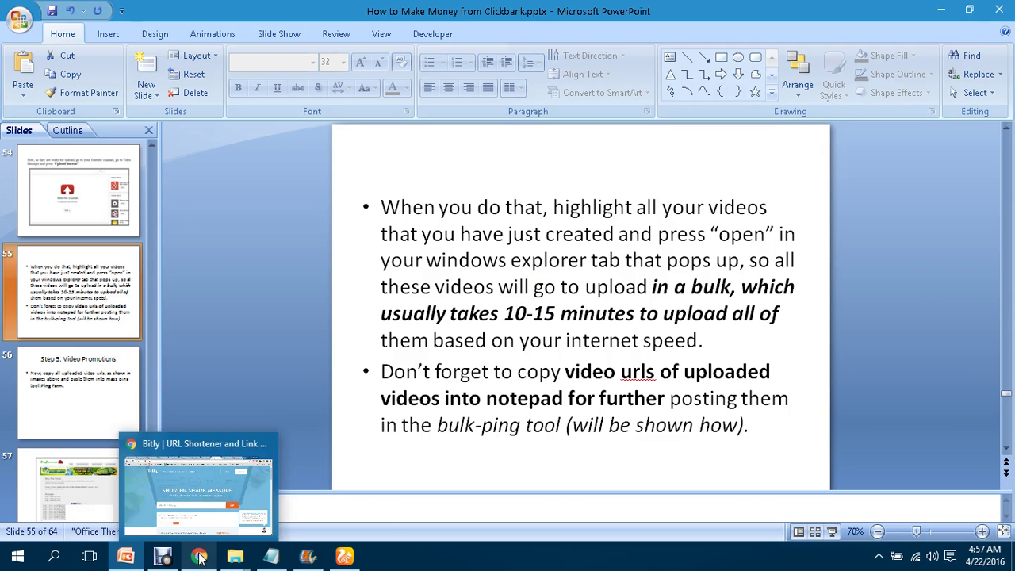
Return to the YouTube upload page and review the title, its keyword "food4wealth reviews" and the description's opening paragraph.
click(344, 556)
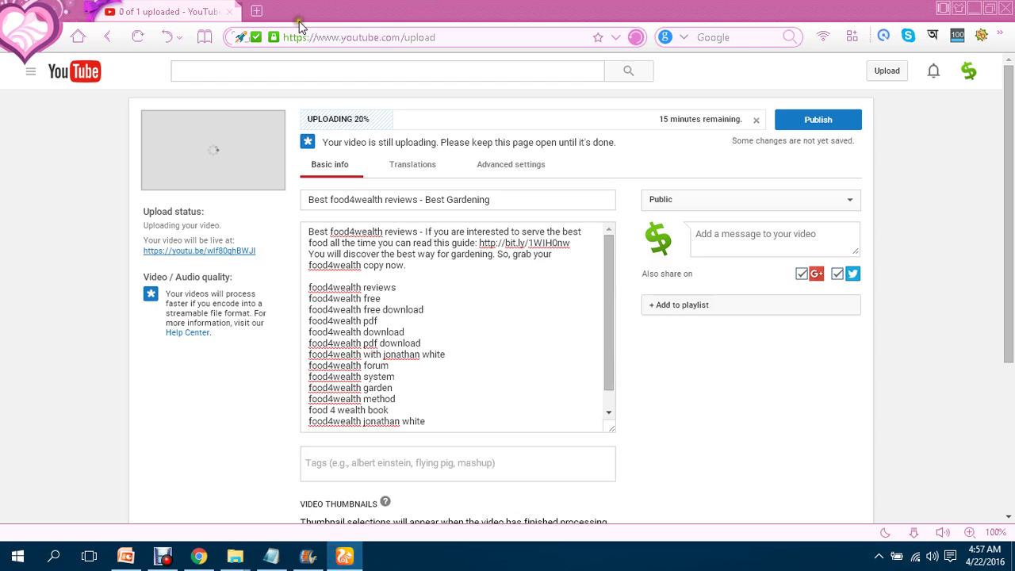
drag(525, 202, 306, 205)
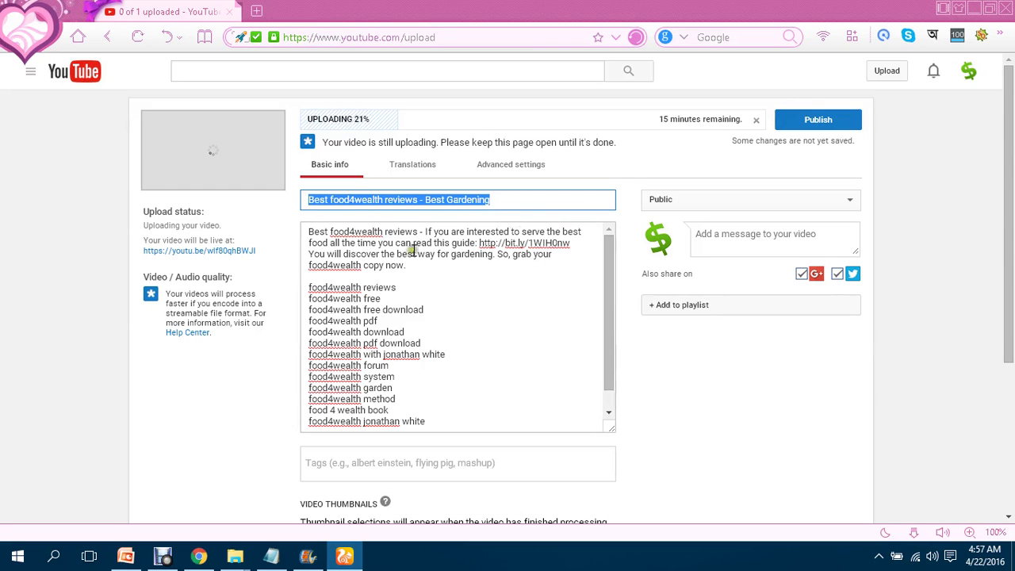
click(333, 199)
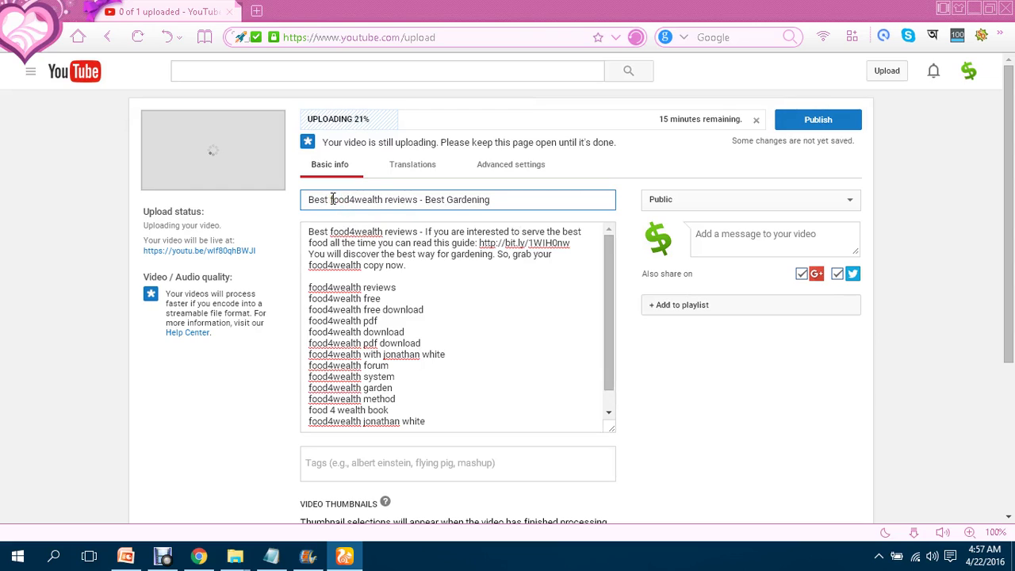
drag(333, 199, 417, 199)
click(396, 199)
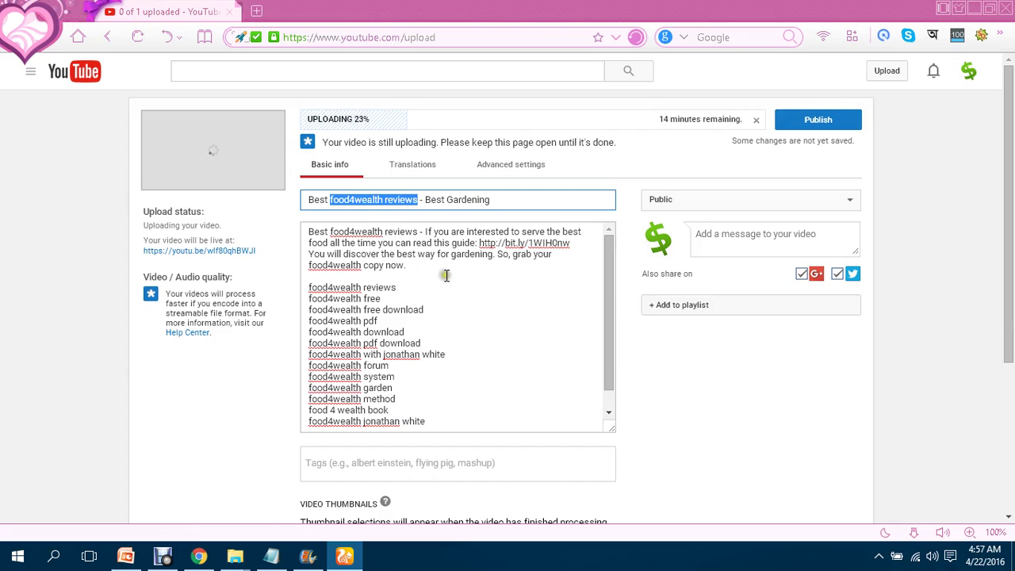
drag(409, 266, 394, 253)
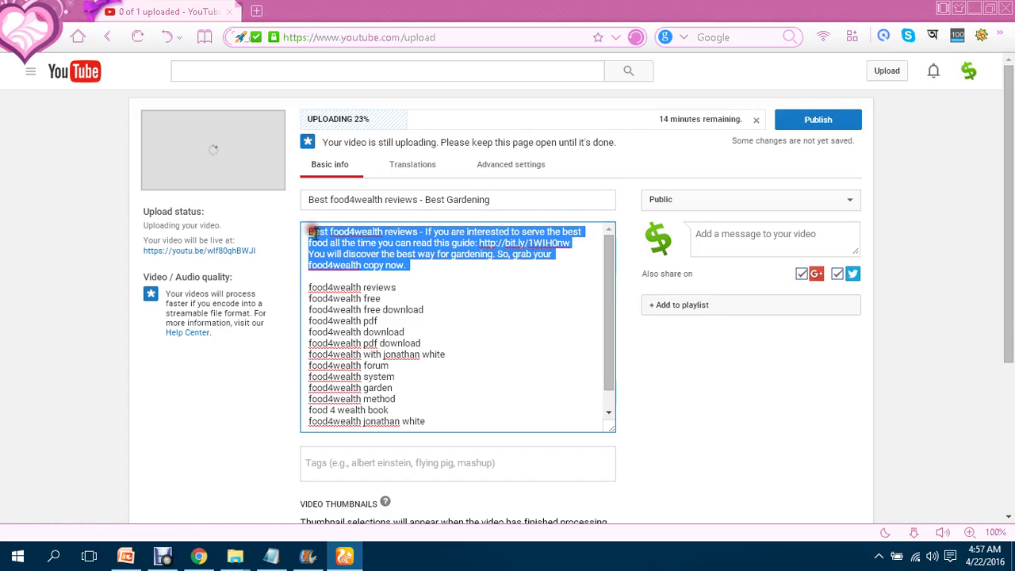
click(354, 254)
Paste the copied video link on its own line between the description's opening paragraph and the keyword list.
click(414, 267)
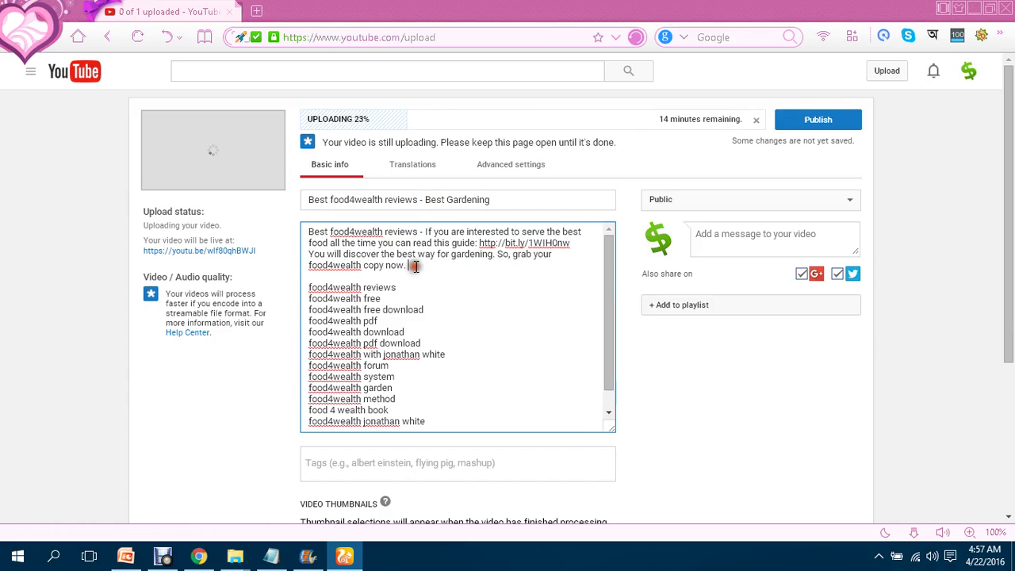
key(Return)
key(Return)
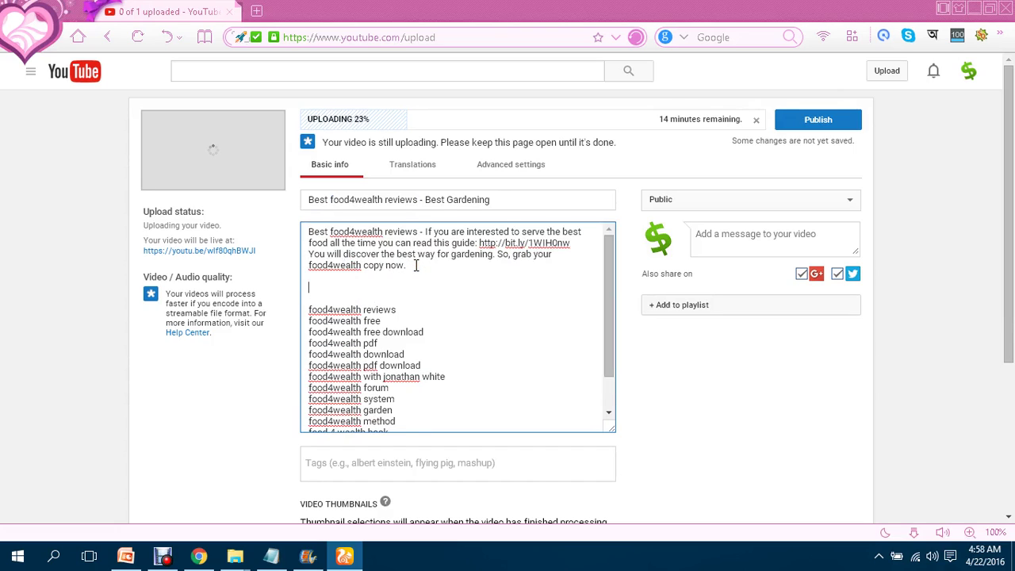
key(ctrl+v)
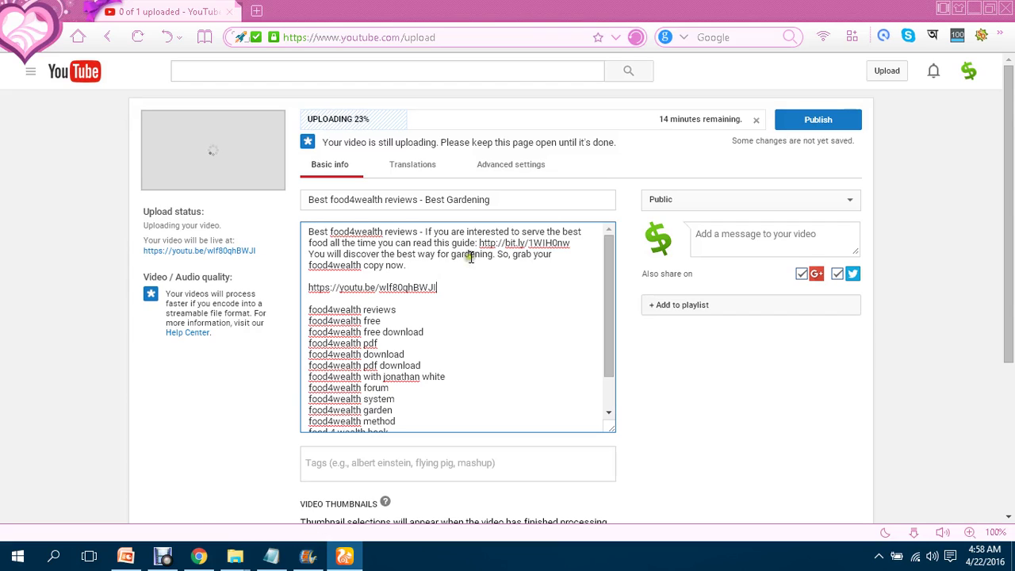
Copy the bit.ly affiliate link from the description's opening paragraph and paste it over the YouTube video link on its own line.
drag(479, 243, 552, 242)
right_click(553, 243)
click(586, 271)
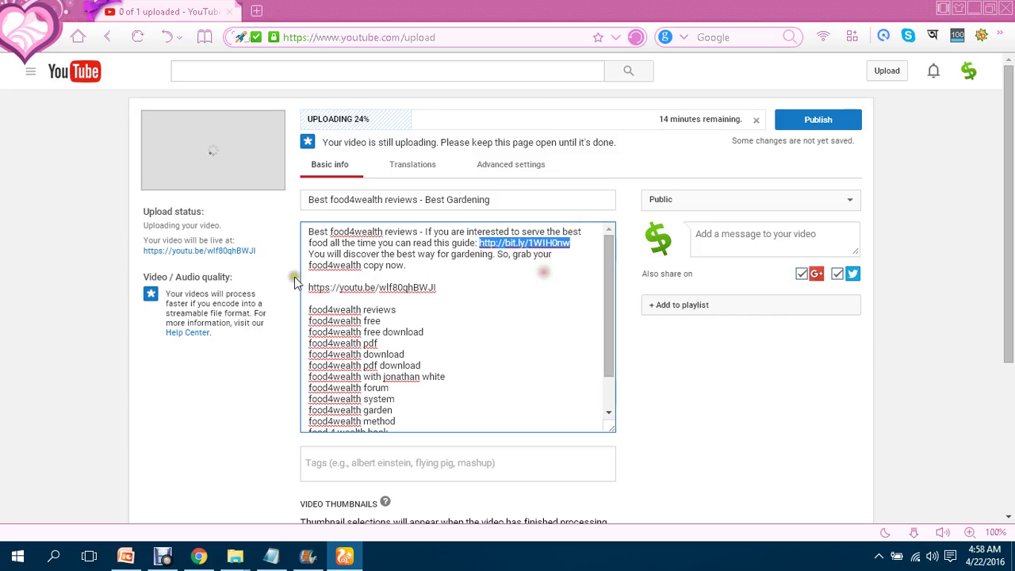
drag(310, 287, 486, 289)
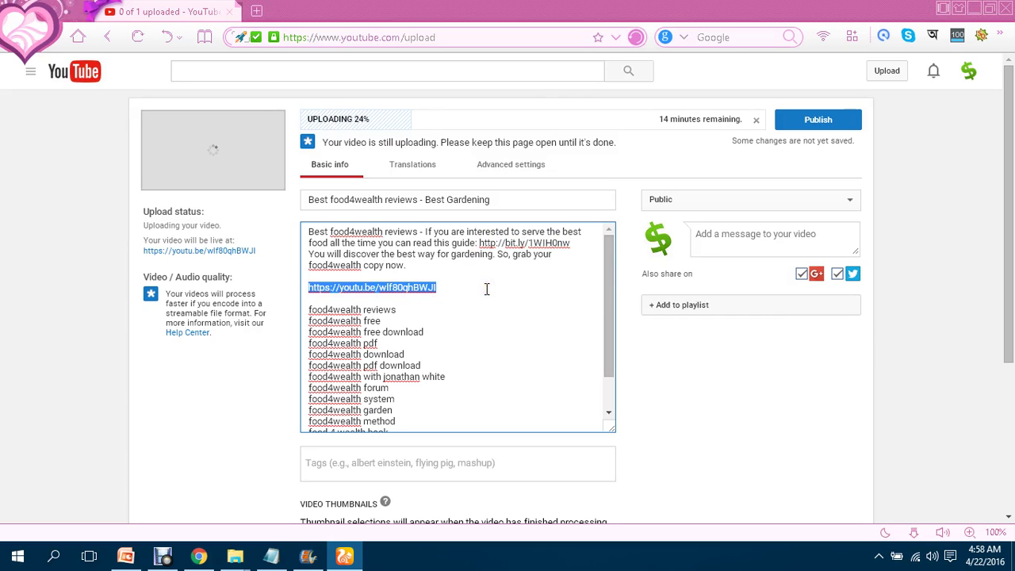
key(ctrl+v)
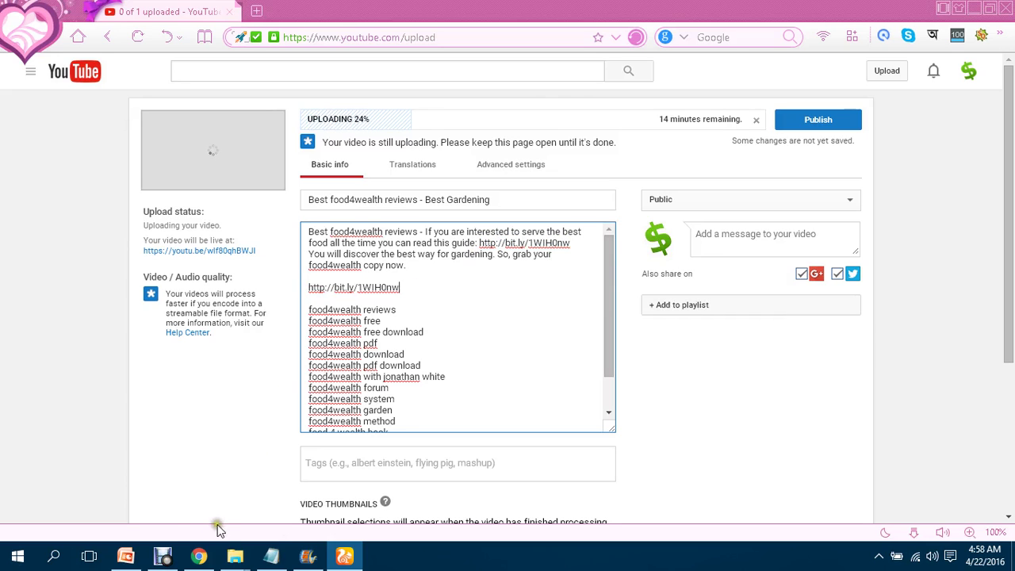
click(214, 553)
click(254, 9)
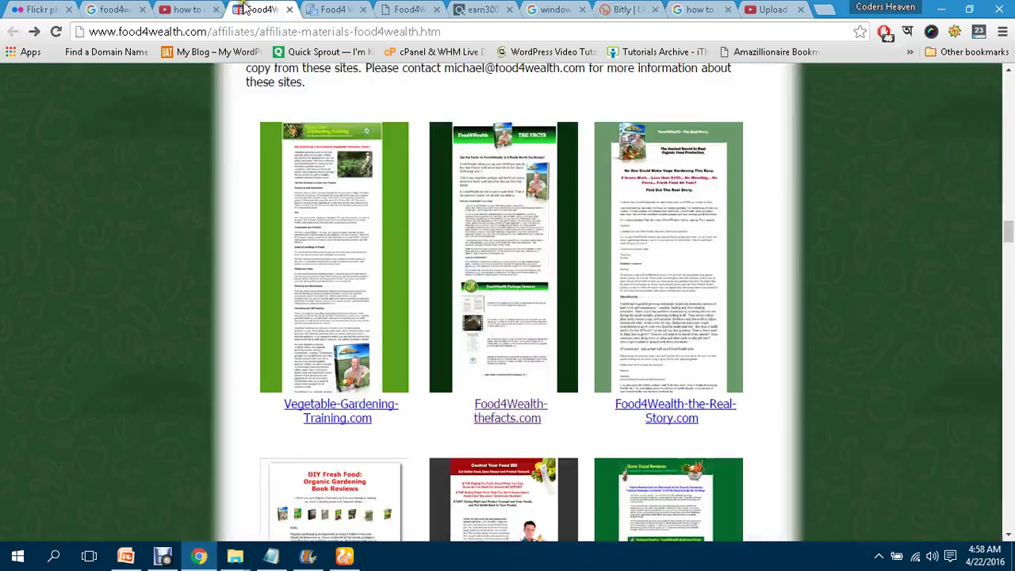
click(119, 9)
click(253, 9)
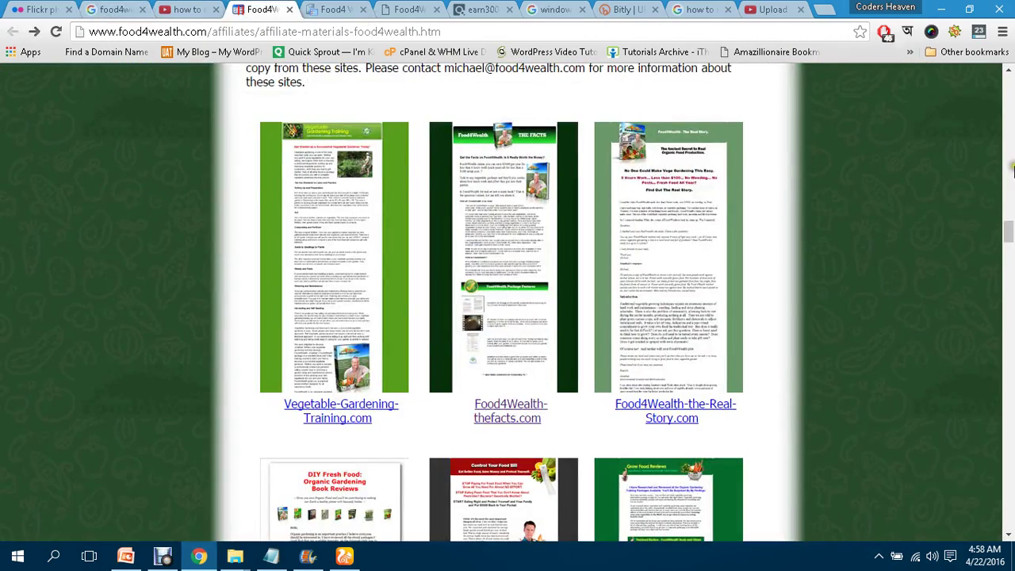
drag(1010, 231, 1009, 71)
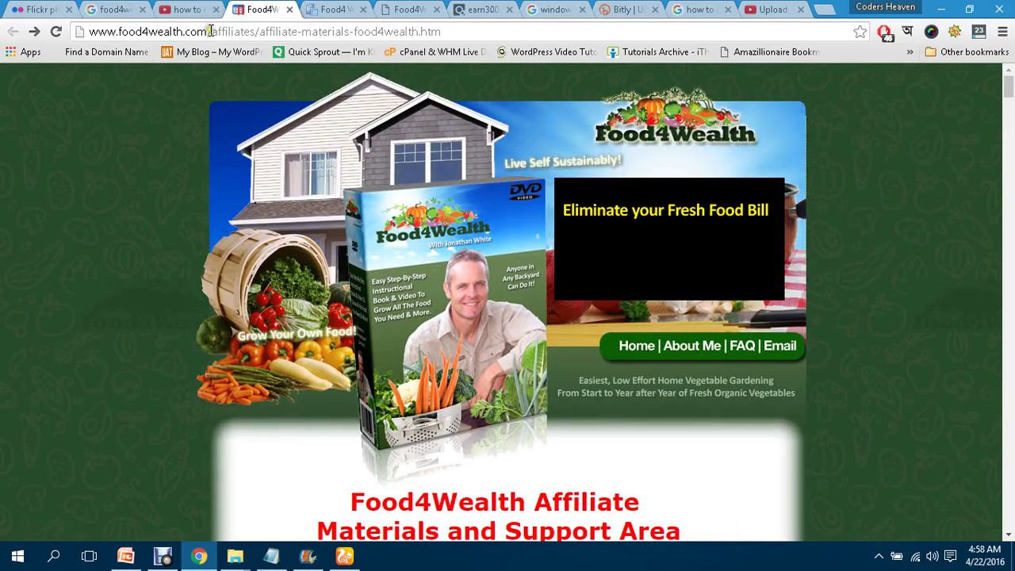
drag(210, 30, 641, 34)
key(BackSpace)
key(Return)
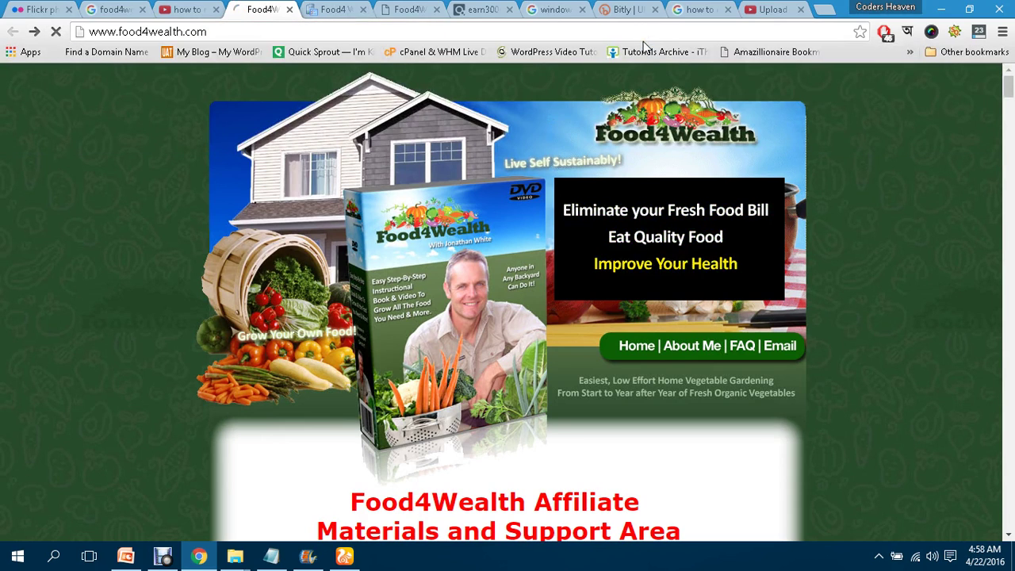
click(387, 7)
click(337, 8)
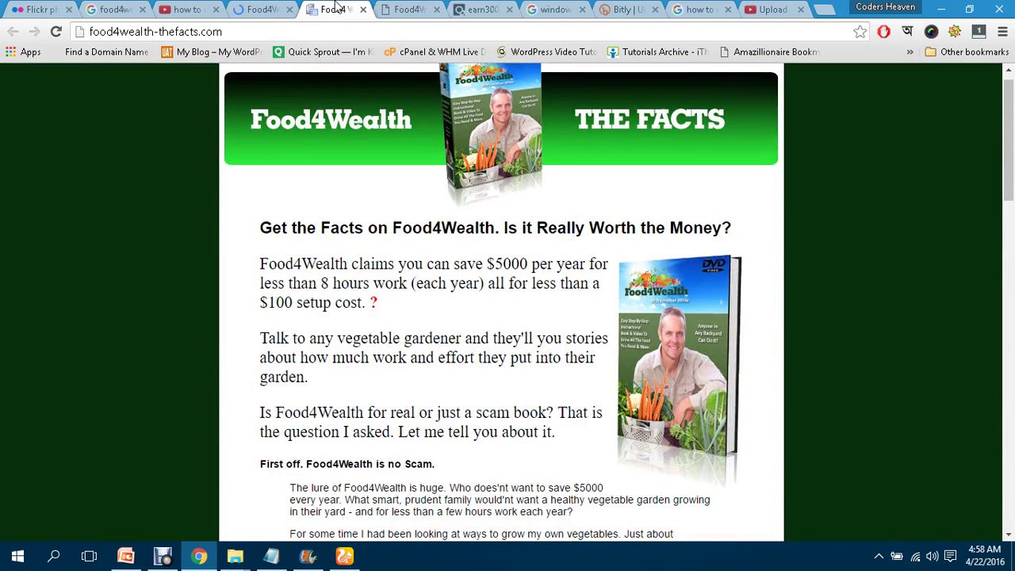
click(281, 8)
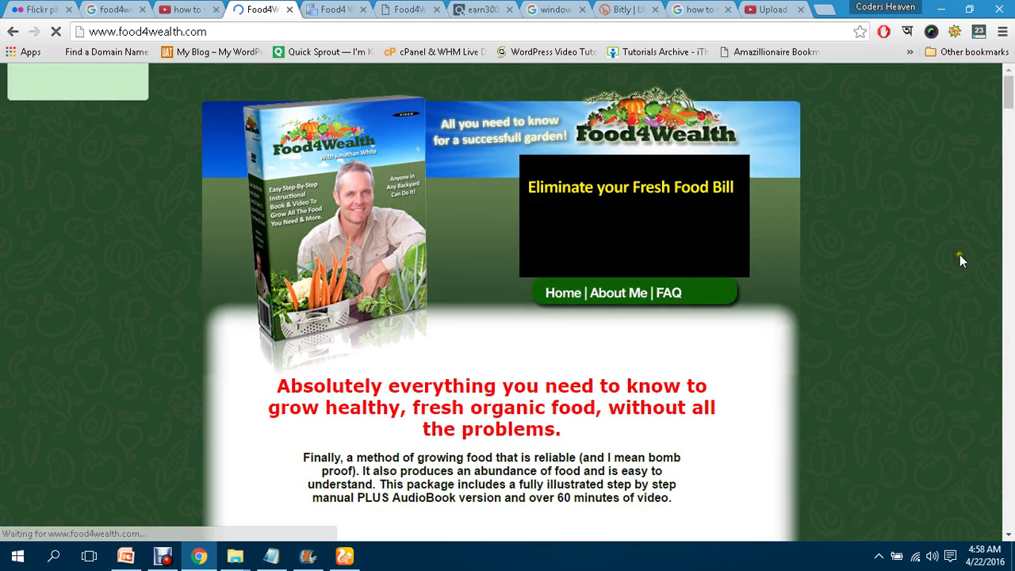
Copy the sales page's red headline "Absolutely everything you need to know..." and paste it below the standalone bit.ly link in the YouTube description.
scroll(1007, 99, down, 4)
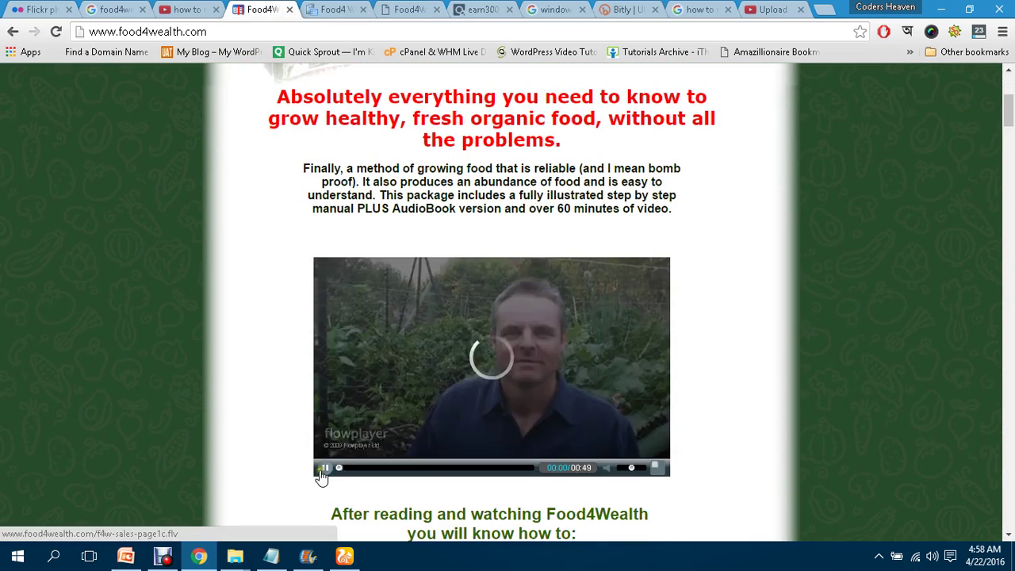
drag(276, 94, 528, 127)
right_click(500, 115)
click(507, 125)
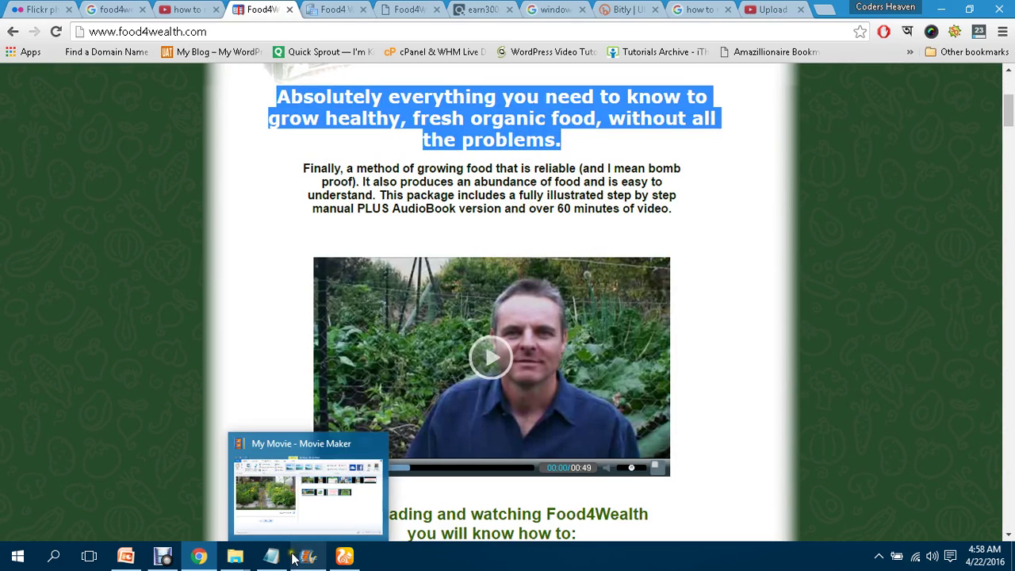
click(362, 559)
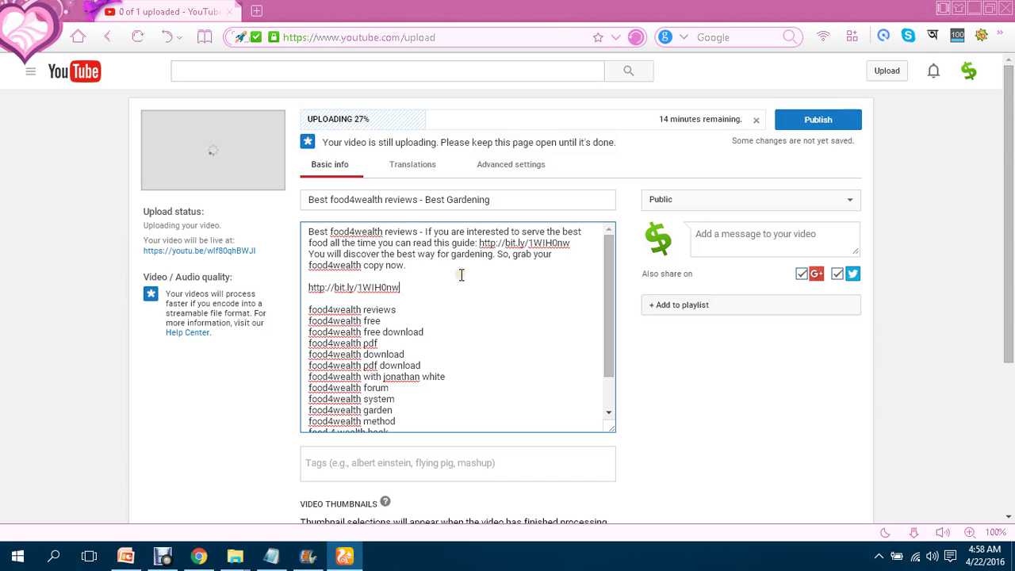
key(Return)
key(Return)
key(ctrl+v)
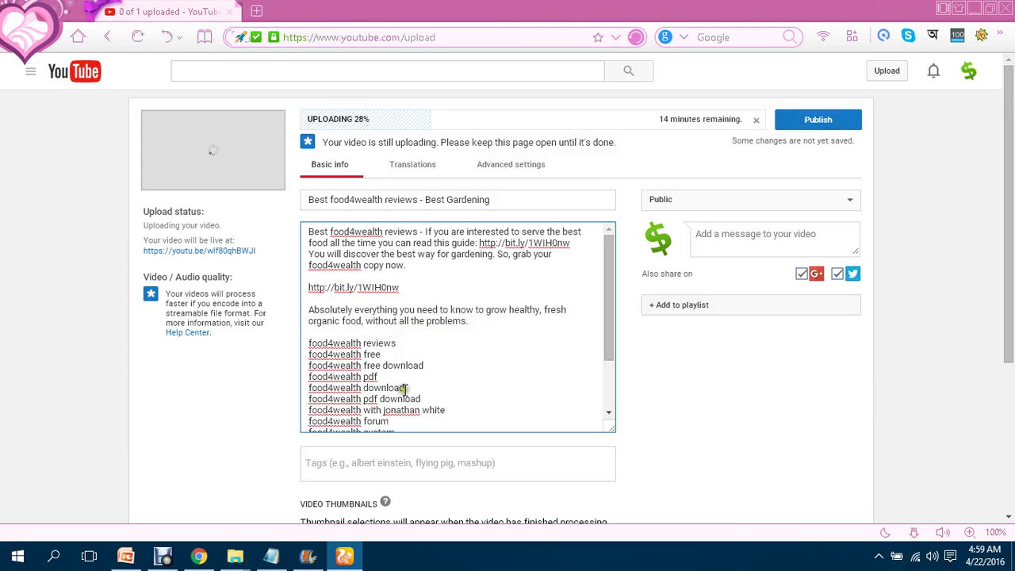
Copy the sales page paragraph beginning "Finally, a method of growing food" and paste it beneath the headline text in the description, separated by a blank line.
click(199, 556)
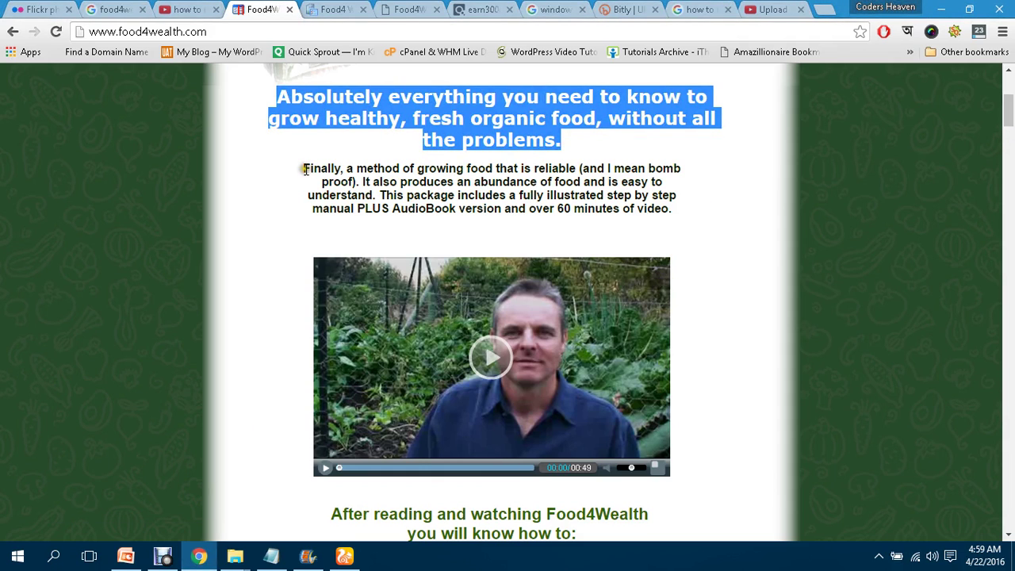
drag(303, 169, 690, 208)
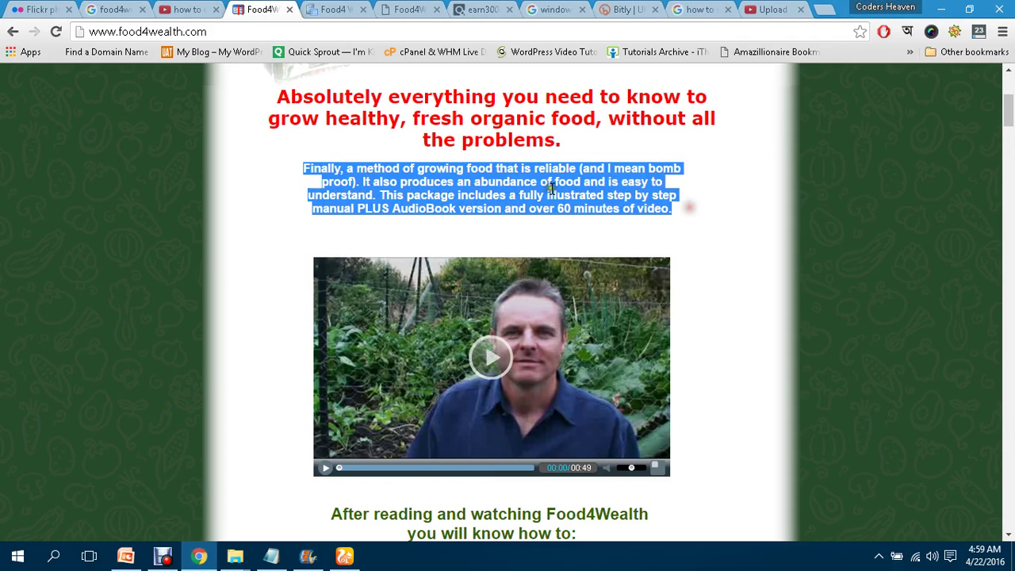
right_click(577, 189)
click(588, 199)
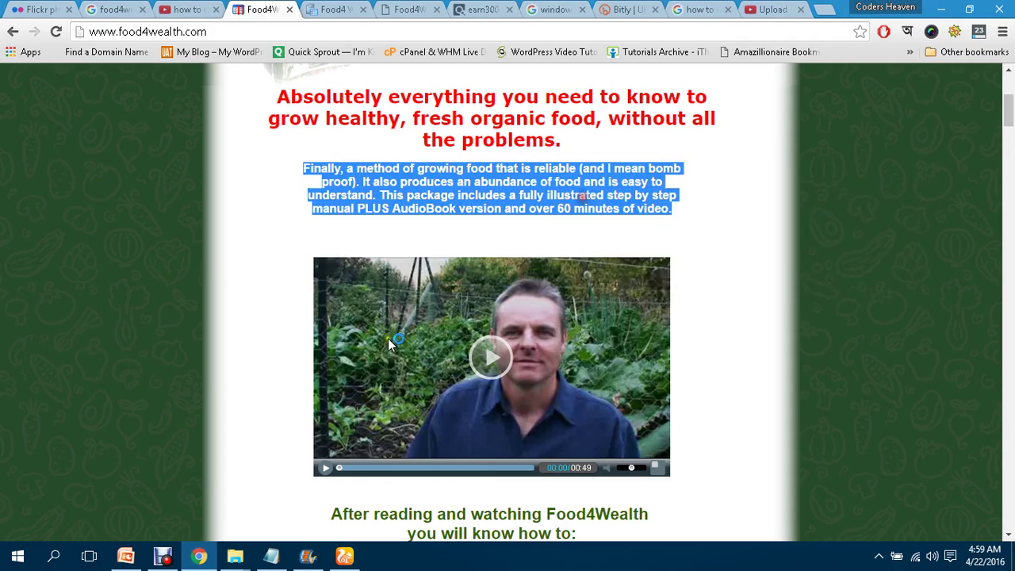
click(344, 556)
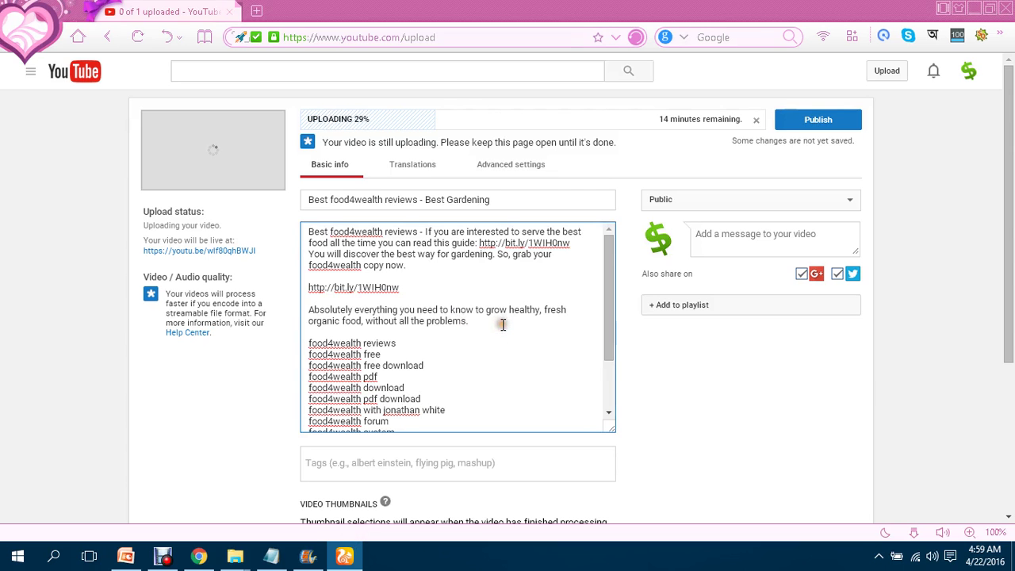
key(Return)
key(ctrl+v)
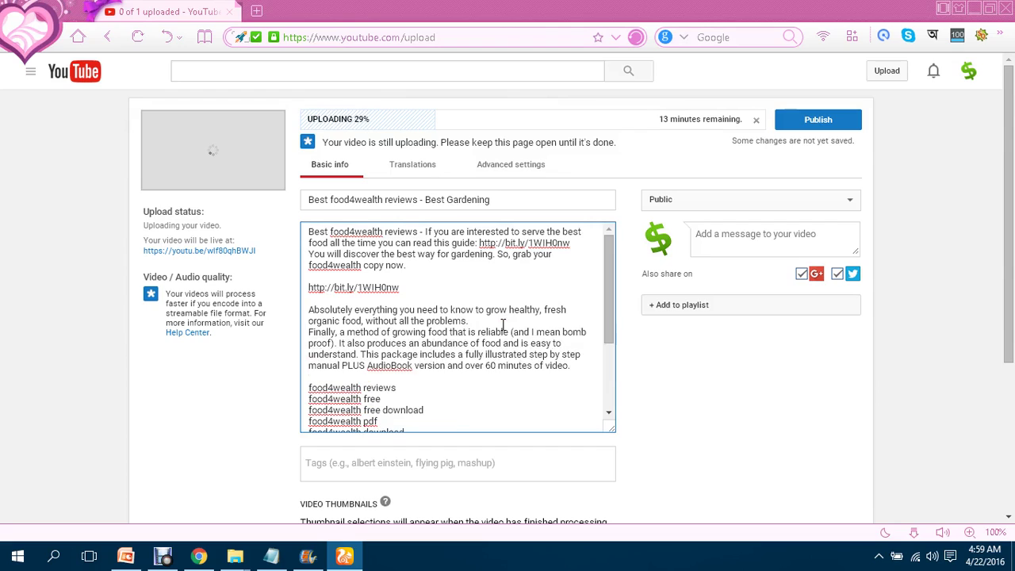
click(503, 324)
key(Return)
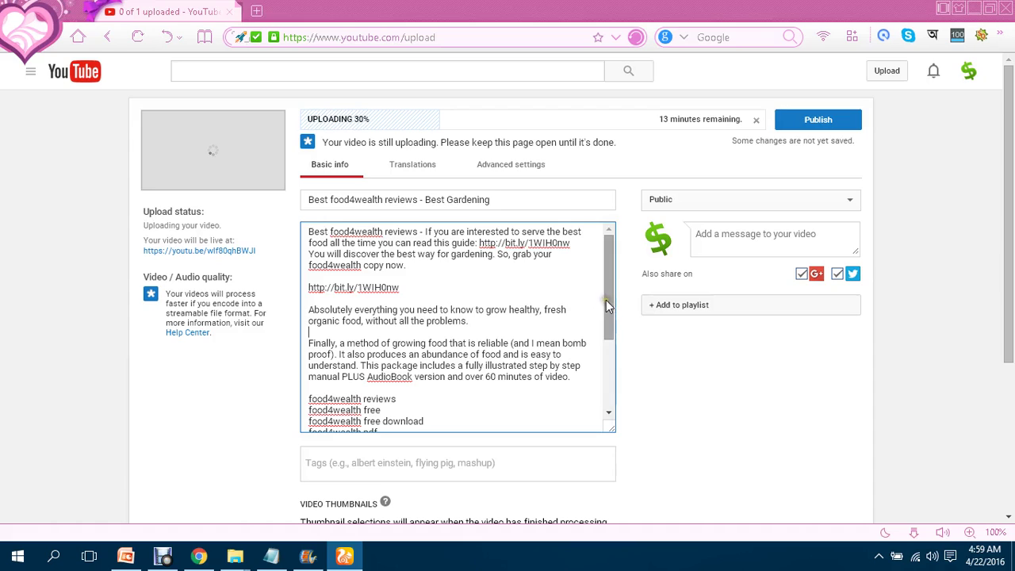
drag(606, 300, 587, 367)
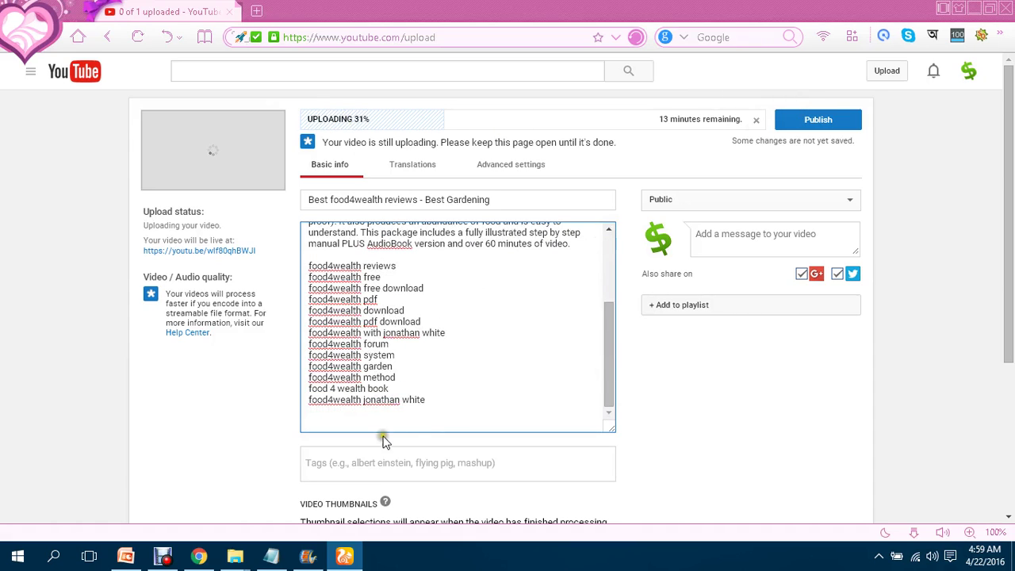
click(162, 559)
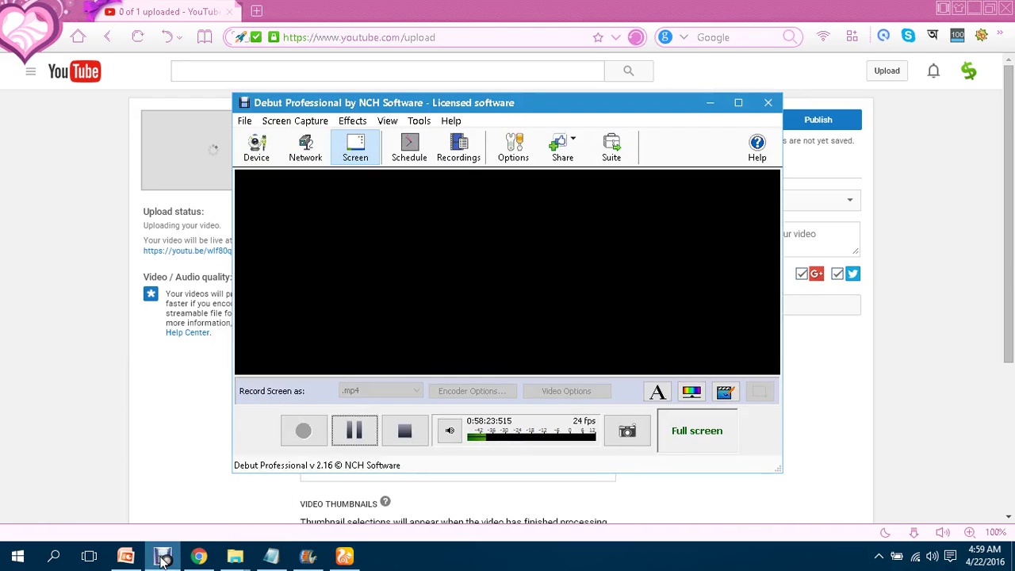
click(162, 559)
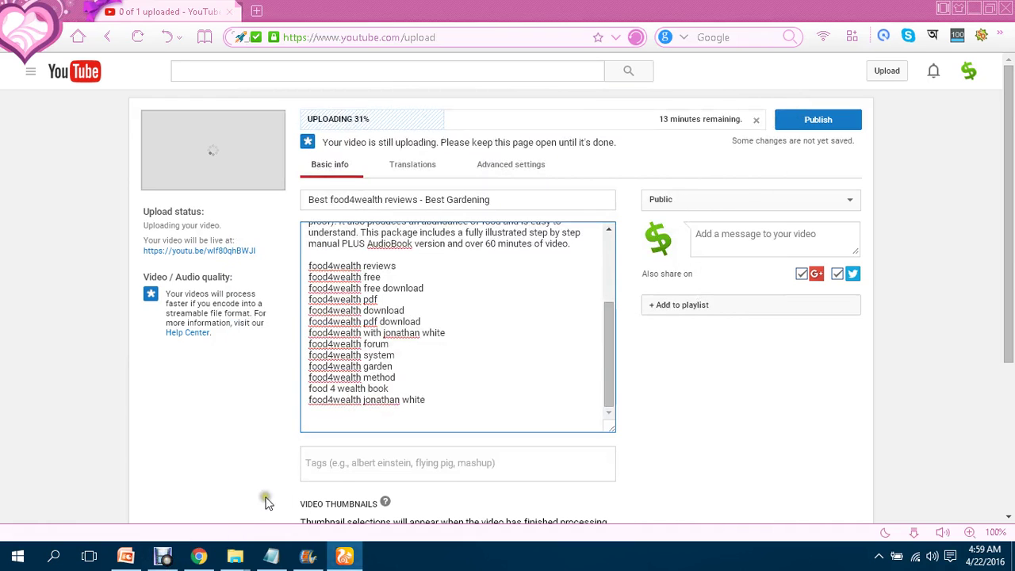
Switch to the PowerPoint presentation and read slides 55 and 56 about saving video URLs and promoting them with Ping Farm.
click(125, 555)
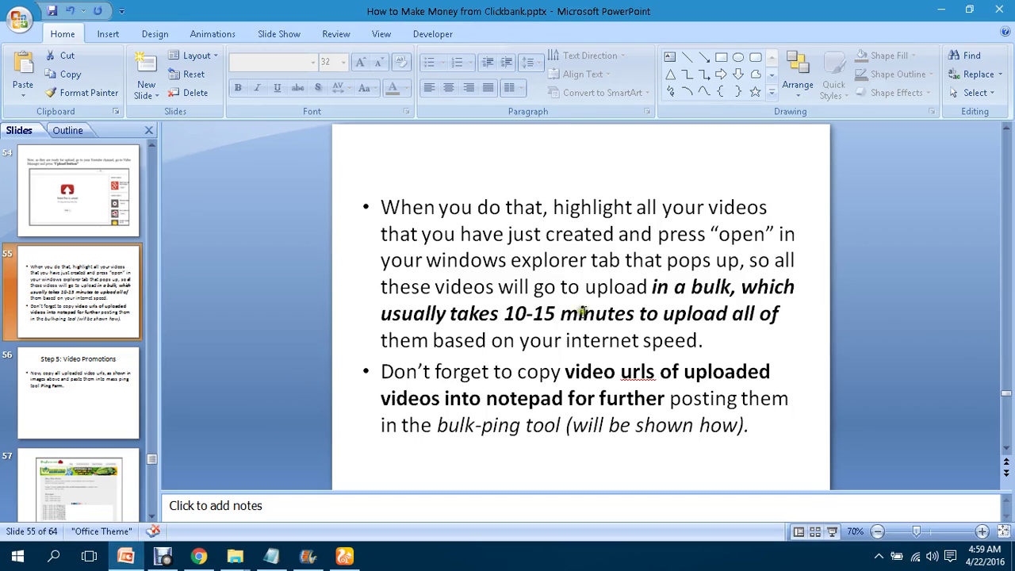
click(108, 392)
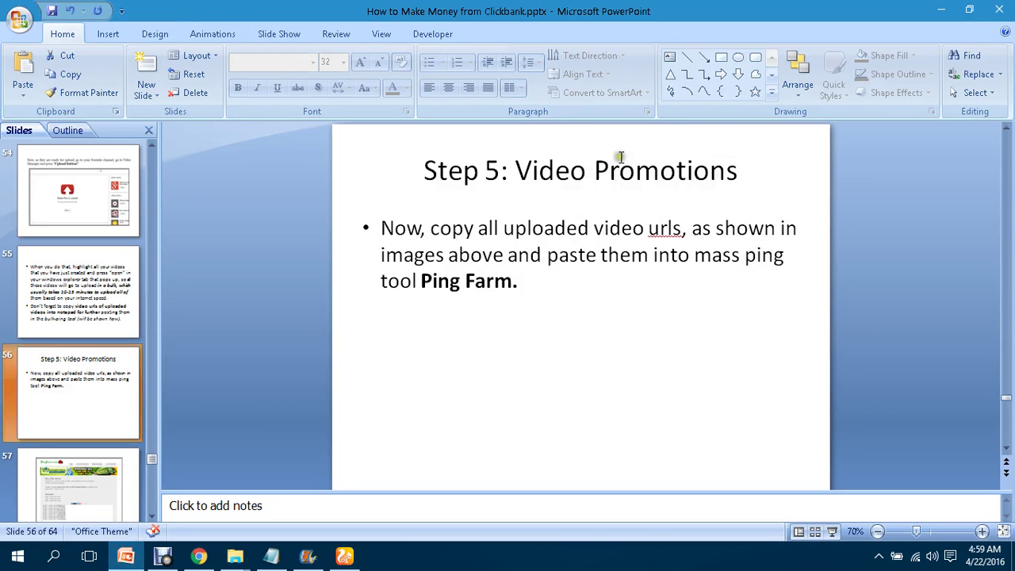
click(108, 261)
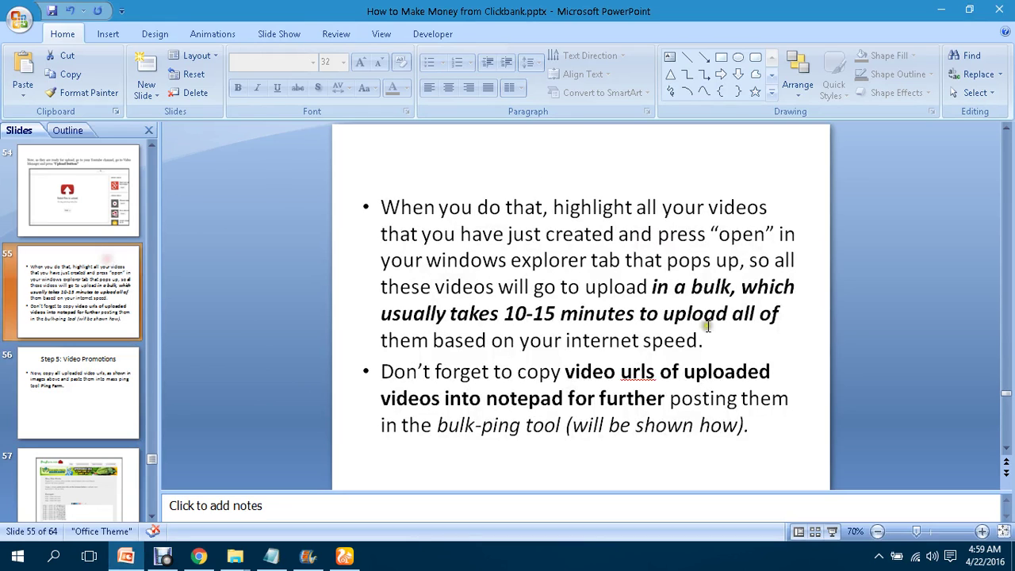
click(79, 383)
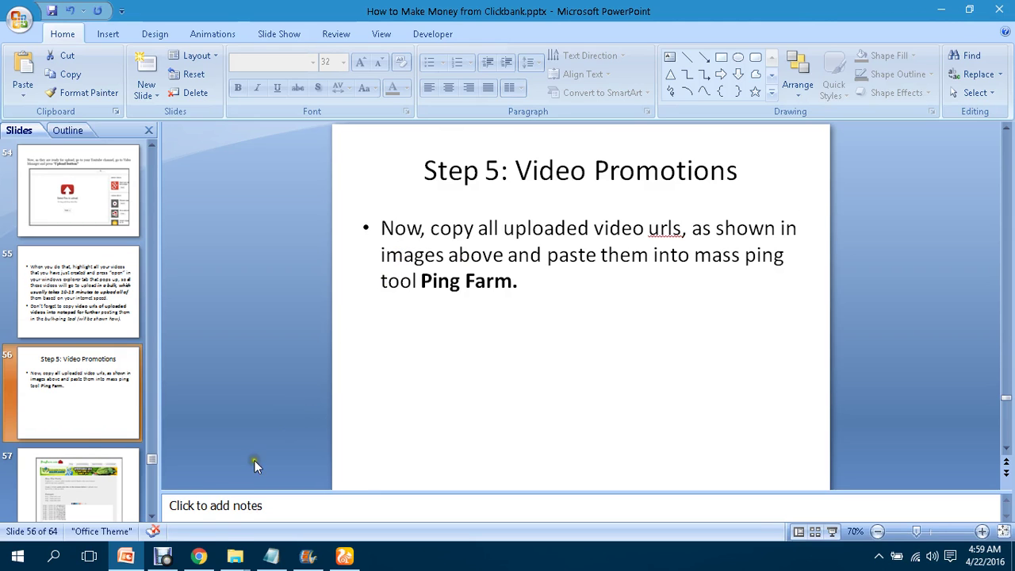
Return to the YouTube upload page and review the whole description, from its opening paragraph to the end of the keyword list.
click(198, 556)
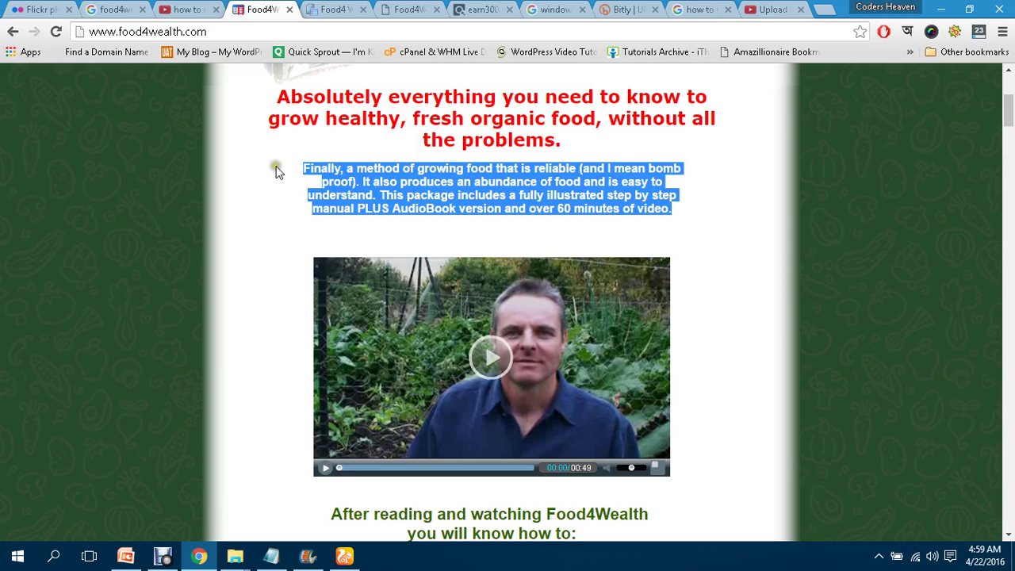
click(344, 556)
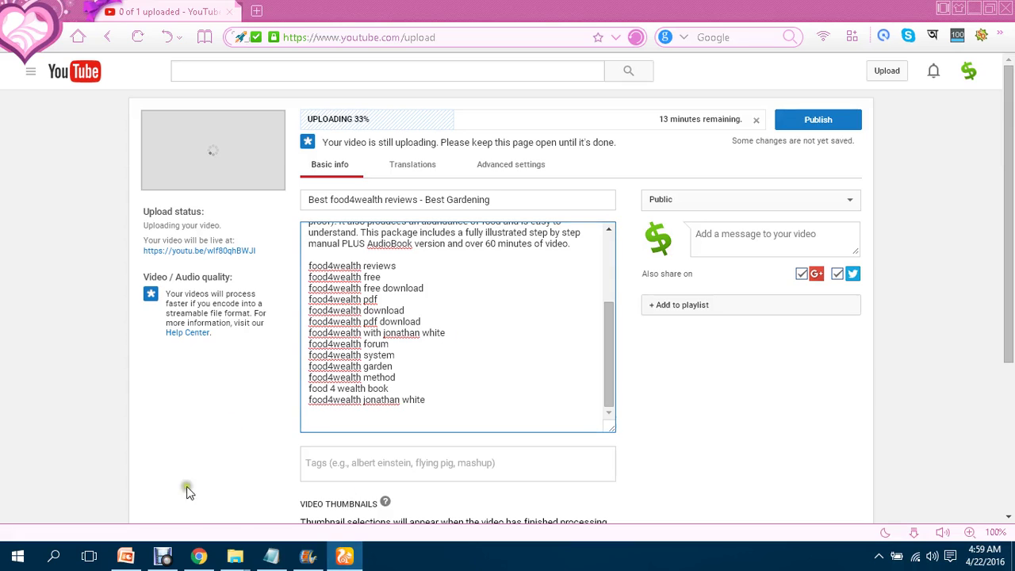
click(163, 555)
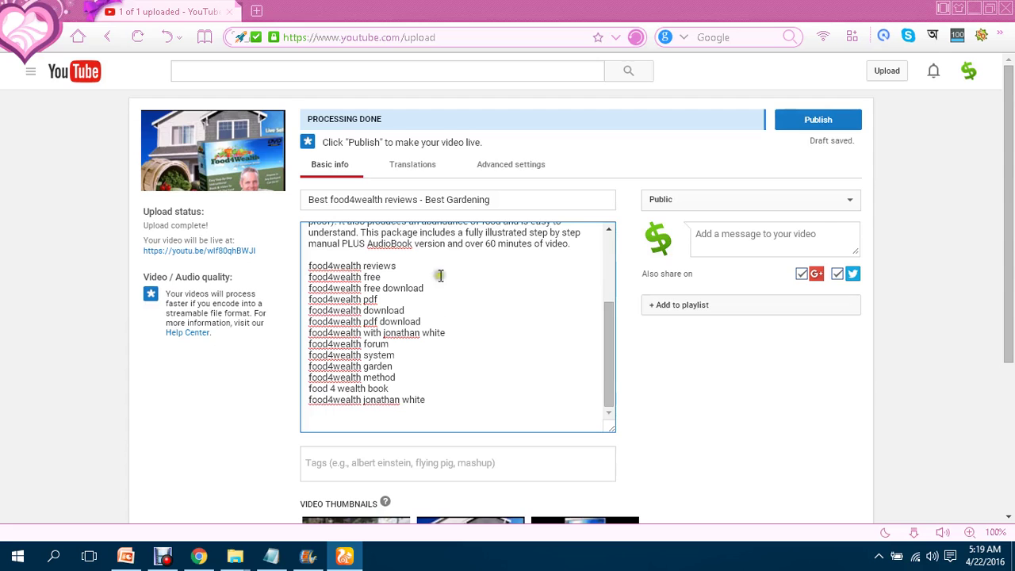
drag(606, 394, 615, 309)
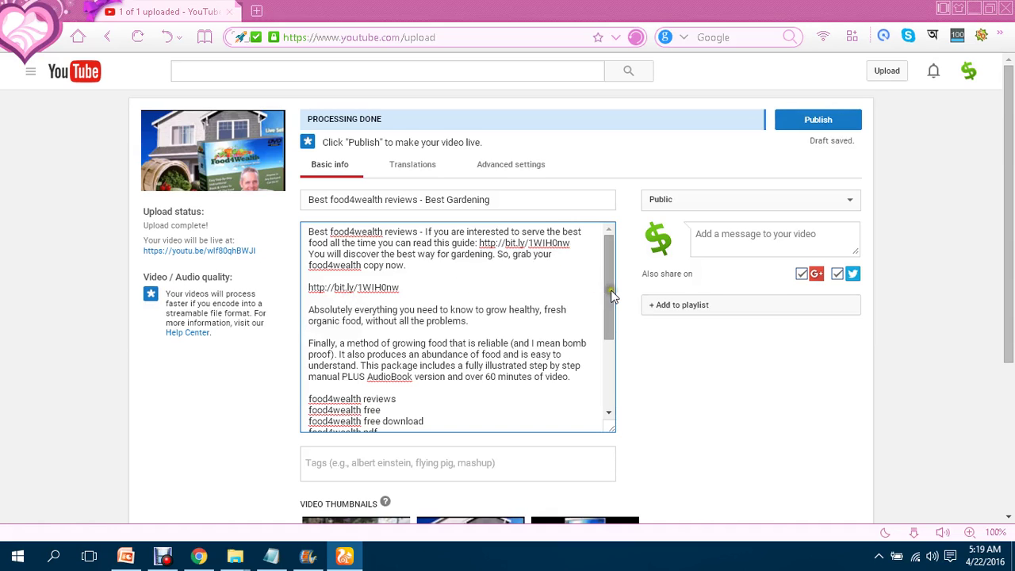
drag(609, 289, 601, 366)
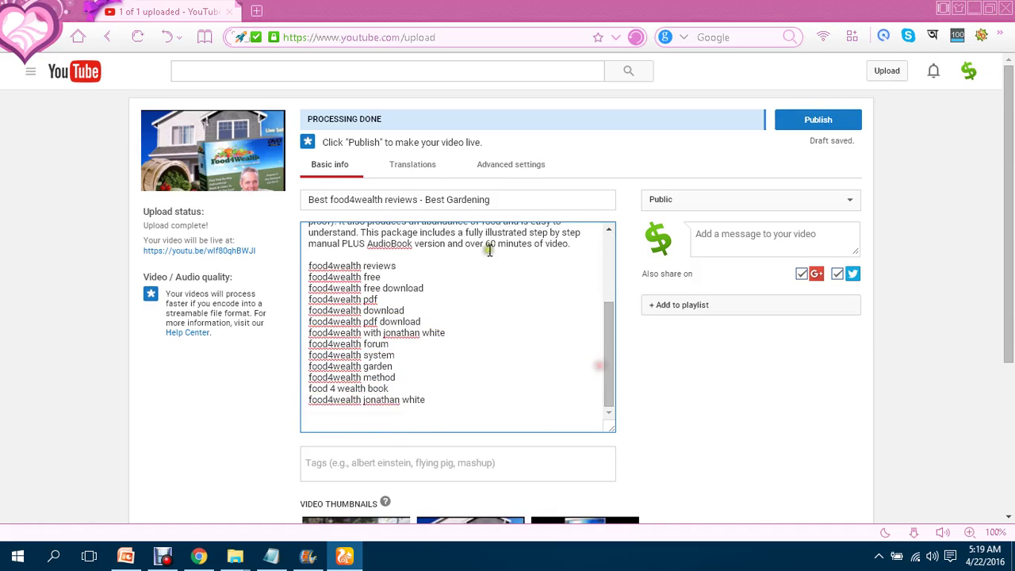
Copy the uploaded video's link address and paste it below the keyword list at the end of the description.
click(433, 403)
key(Return)
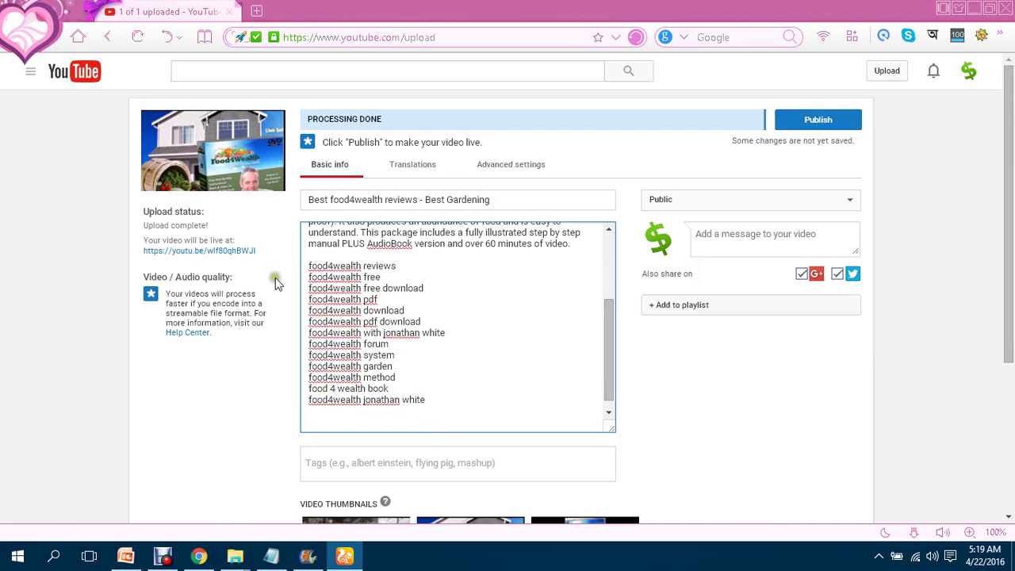
right_click(215, 251)
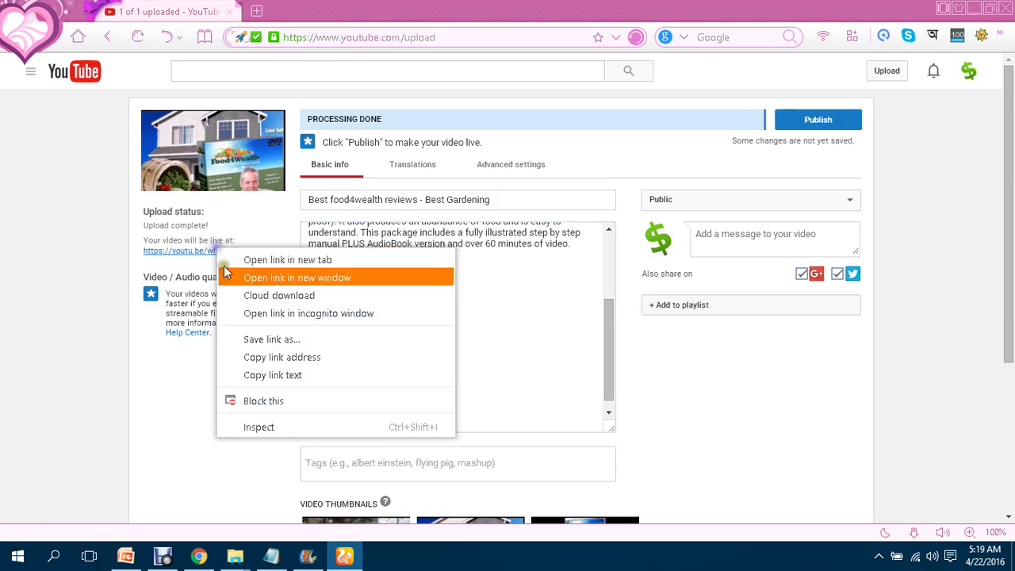
click(260, 357)
click(476, 408)
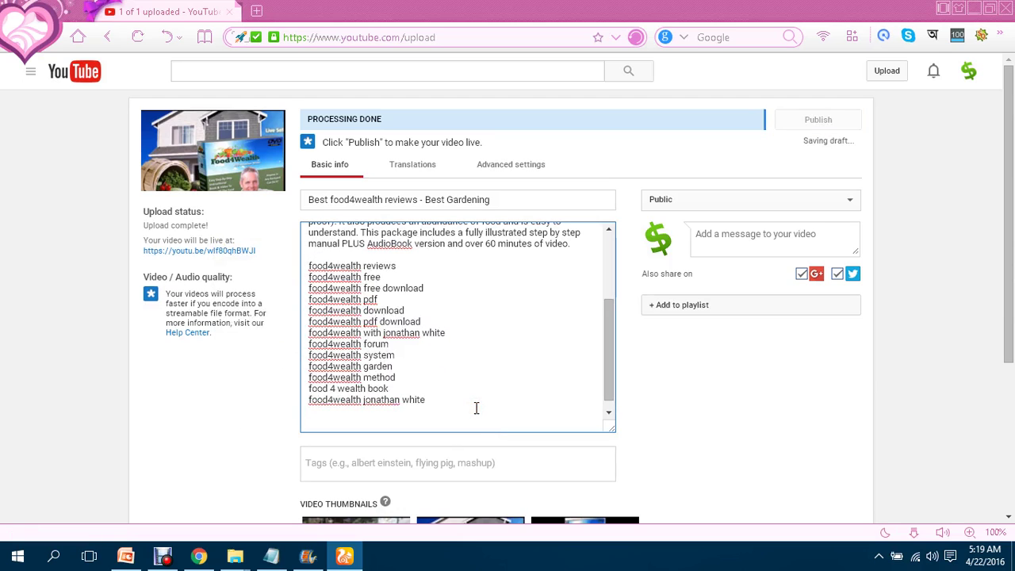
key(ctrl+v)
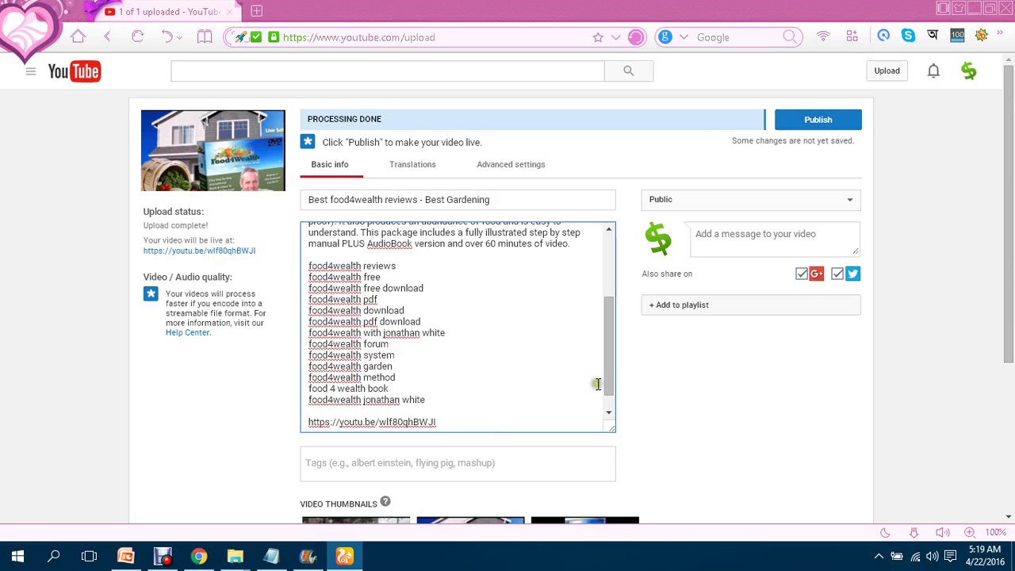
Publish the food4wealth reviews video and open its watch page.
drag(610, 376, 598, 309)
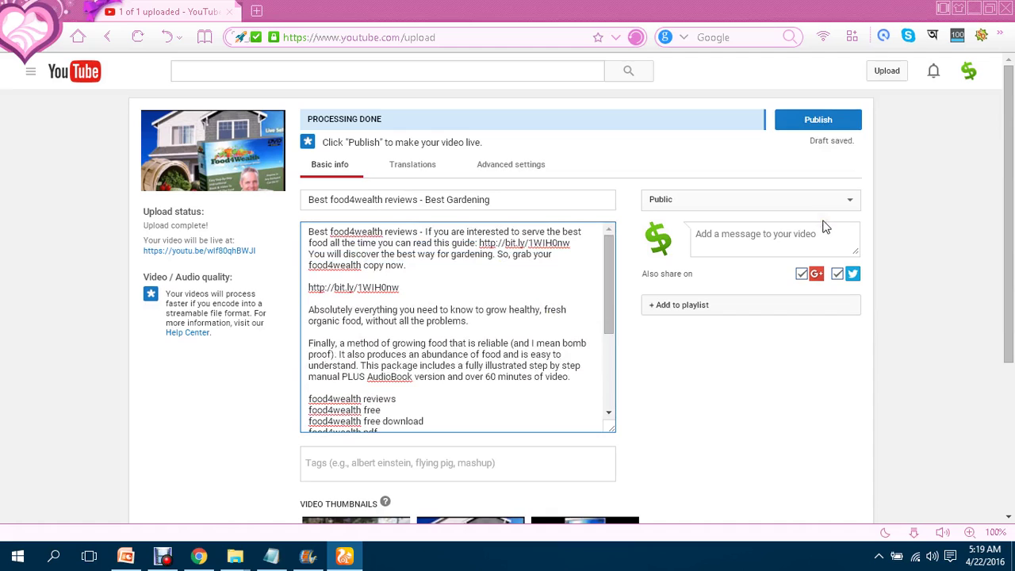
click(801, 119)
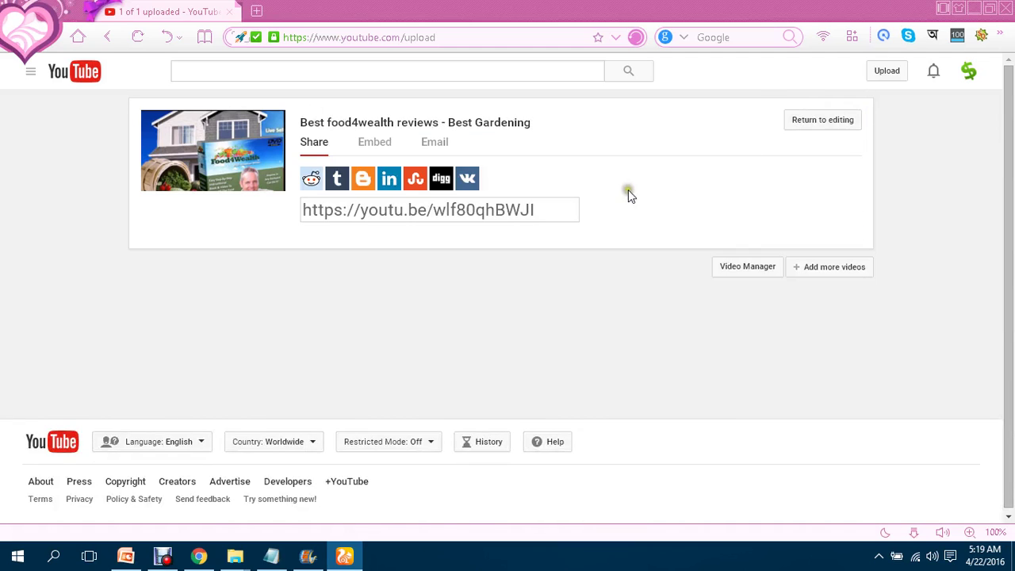
click(212, 132)
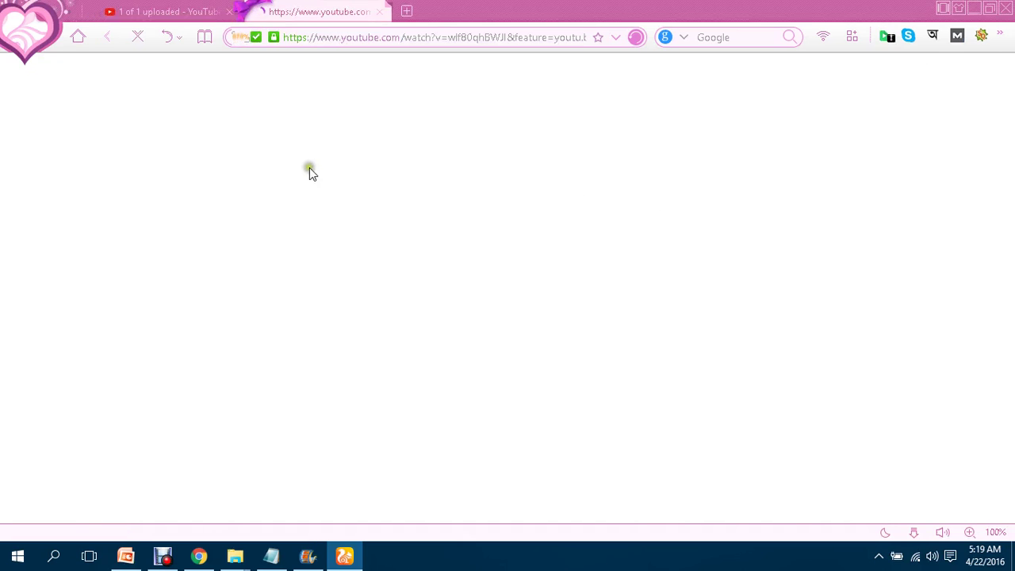
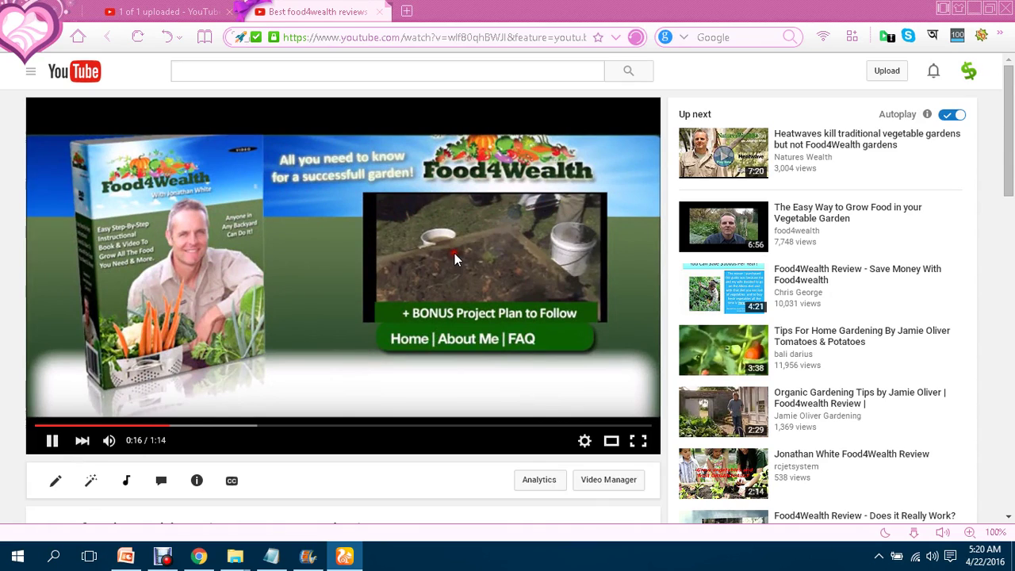
Pause the published video and look over its title and description on the watch page.
click(353, 222)
drag(1005, 101, 1013, 184)
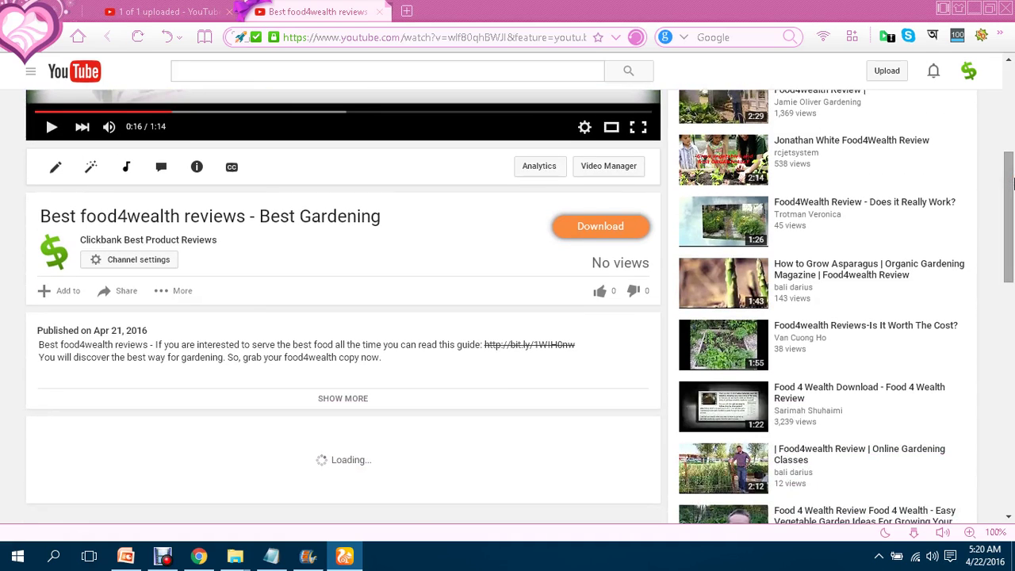
drag(1012, 184, 1011, 77)
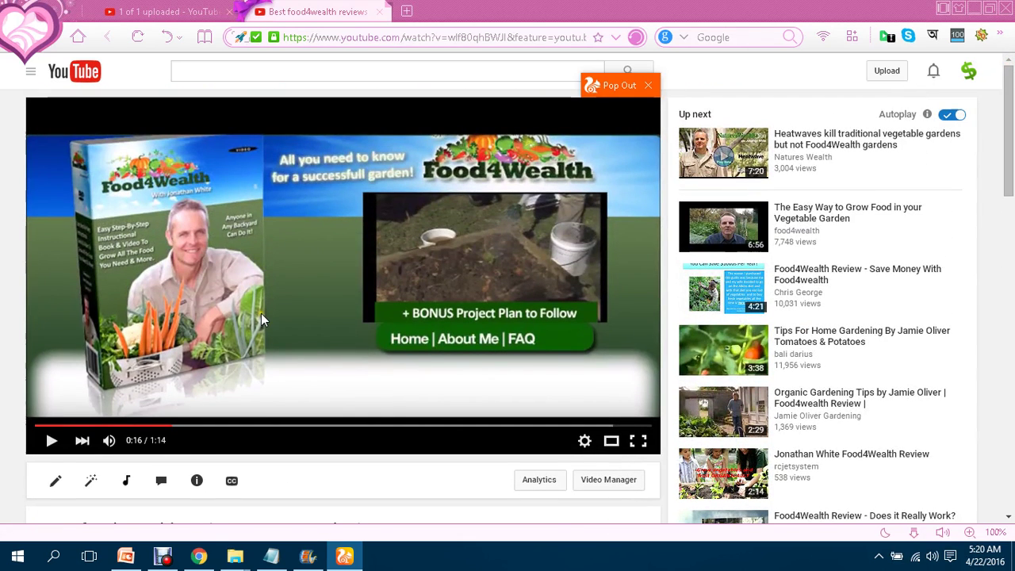
click(131, 556)
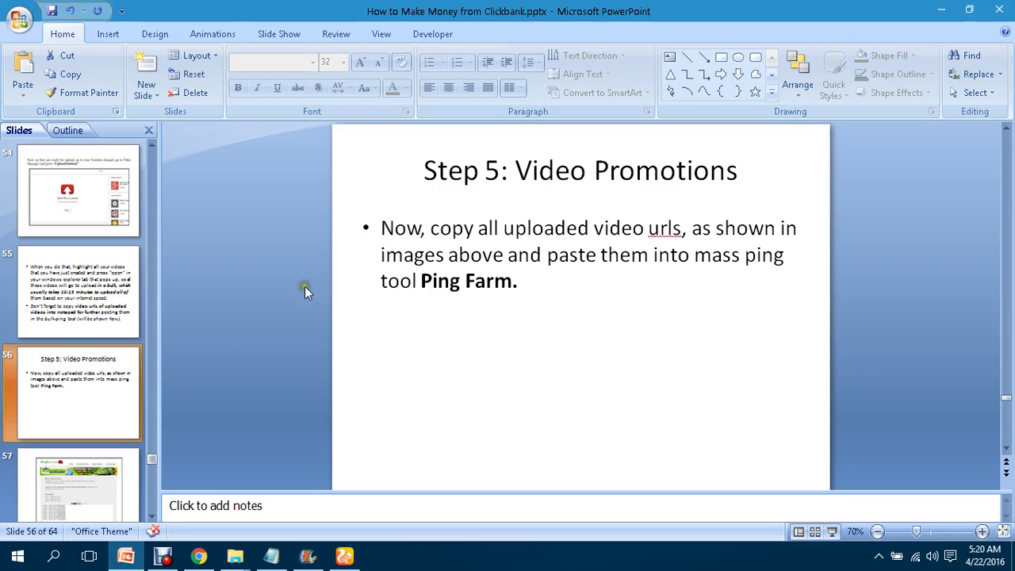
click(194, 551)
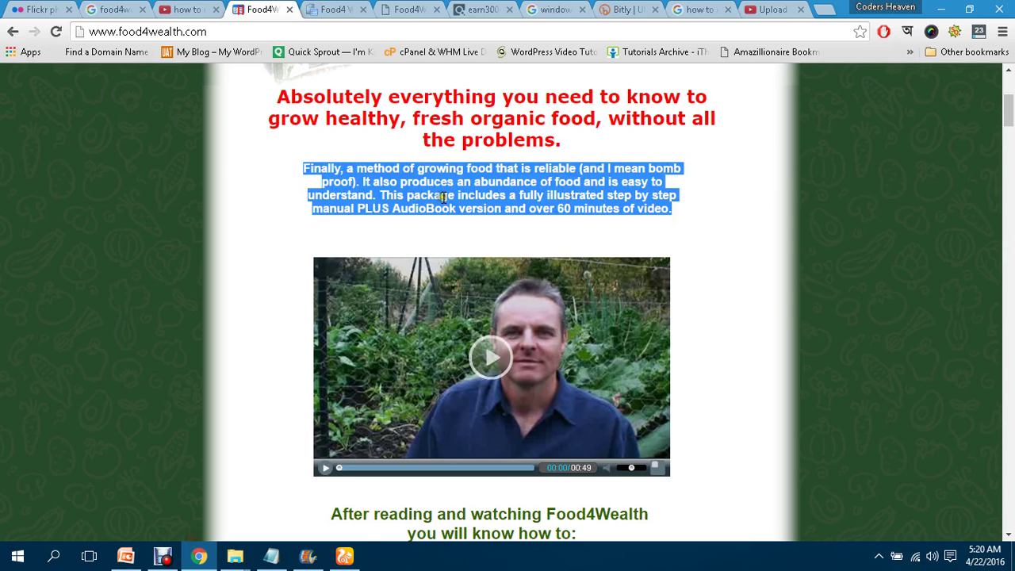
click(344, 555)
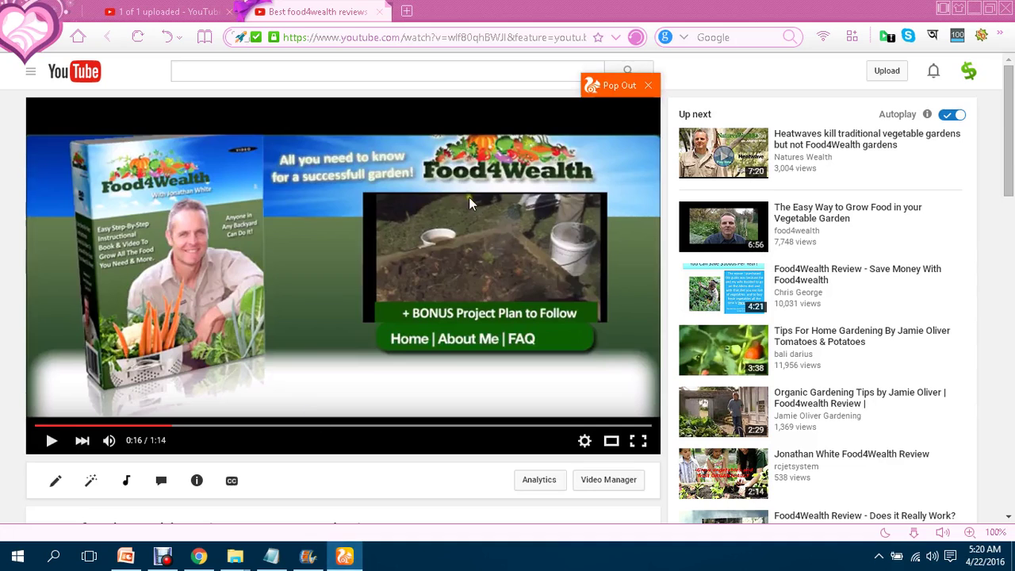
Apply the featured track "Going, Going, Gone" by The 126ers in the video's audio editor and preview it with the player muted.
scroll(958, 215, down, 3)
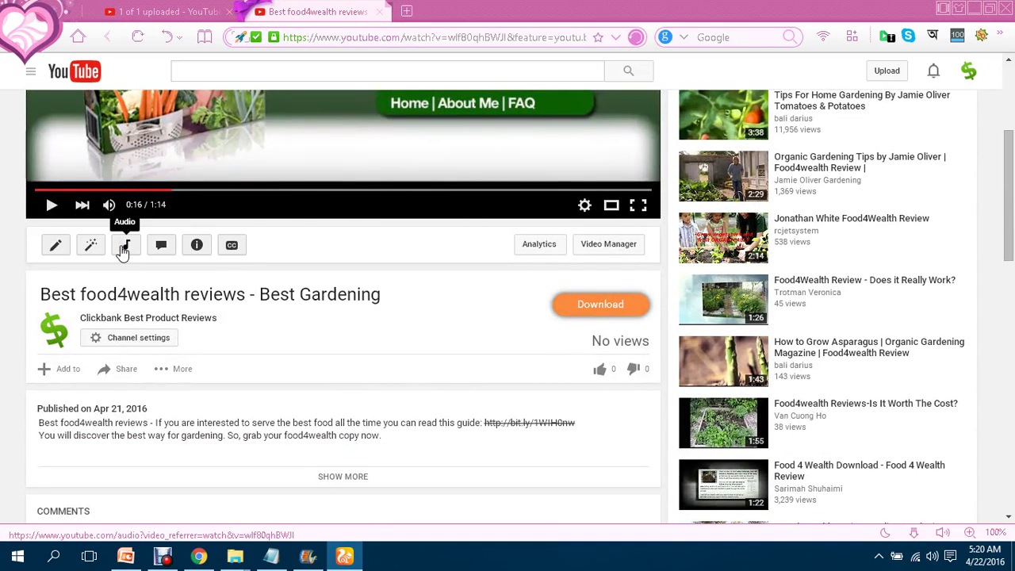
click(125, 247)
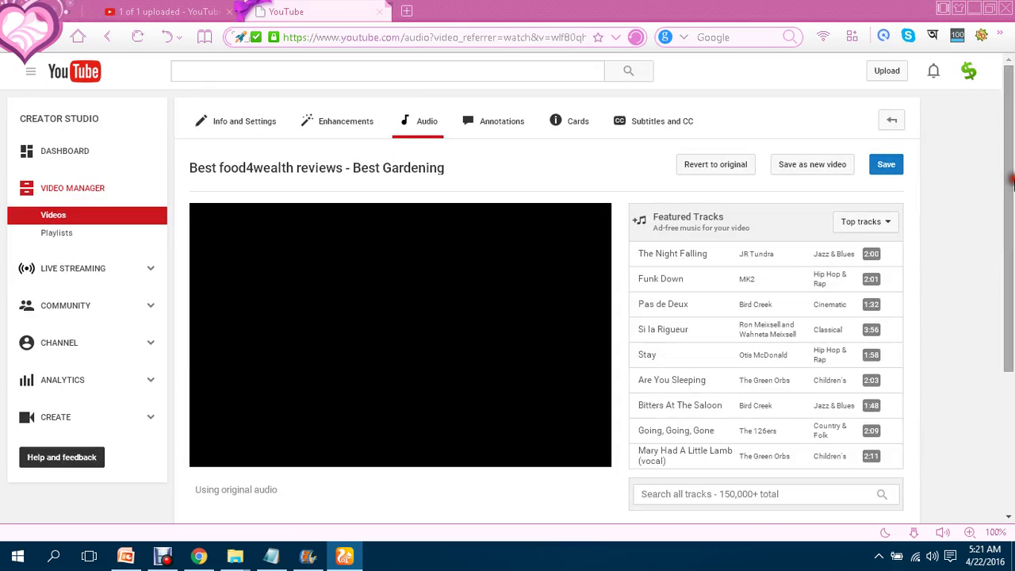
drag(1011, 183, 1011, 202)
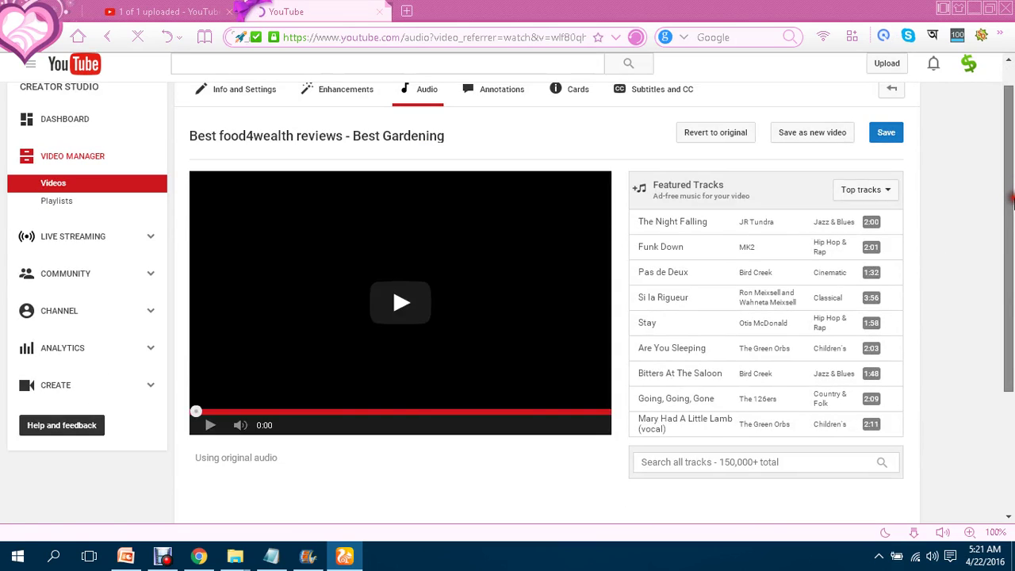
drag(1012, 202, 1011, 208)
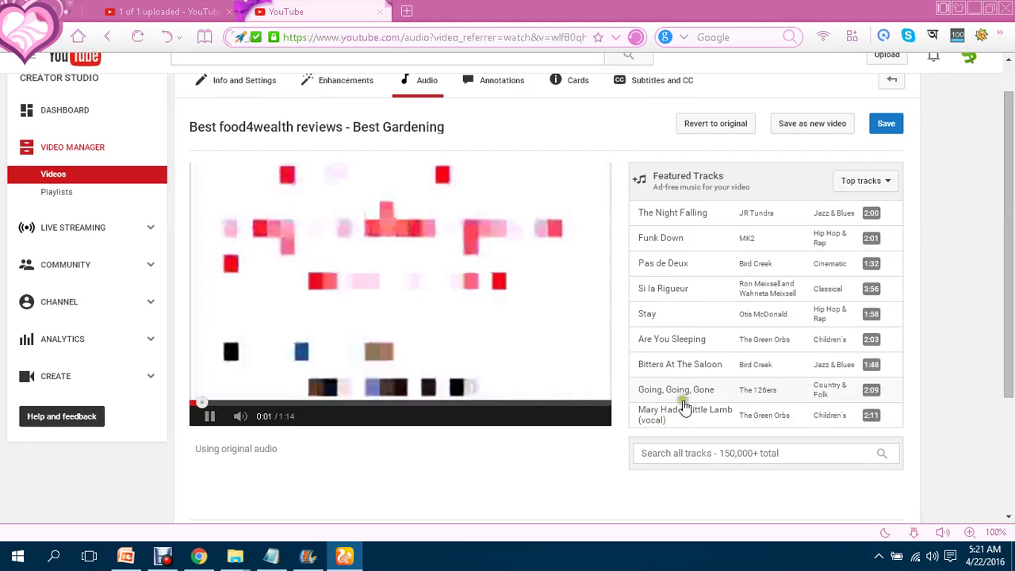
click(684, 389)
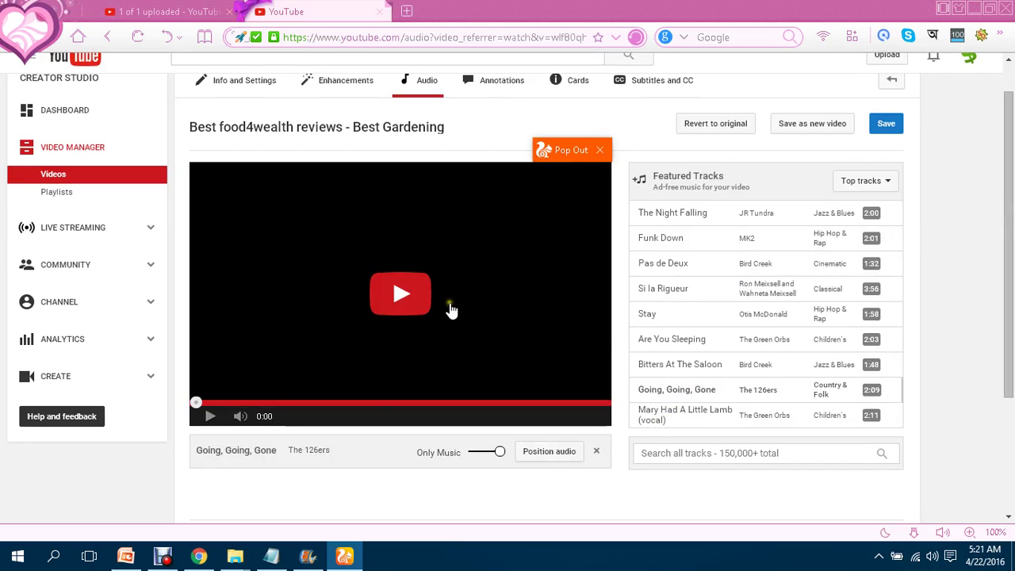
click(449, 304)
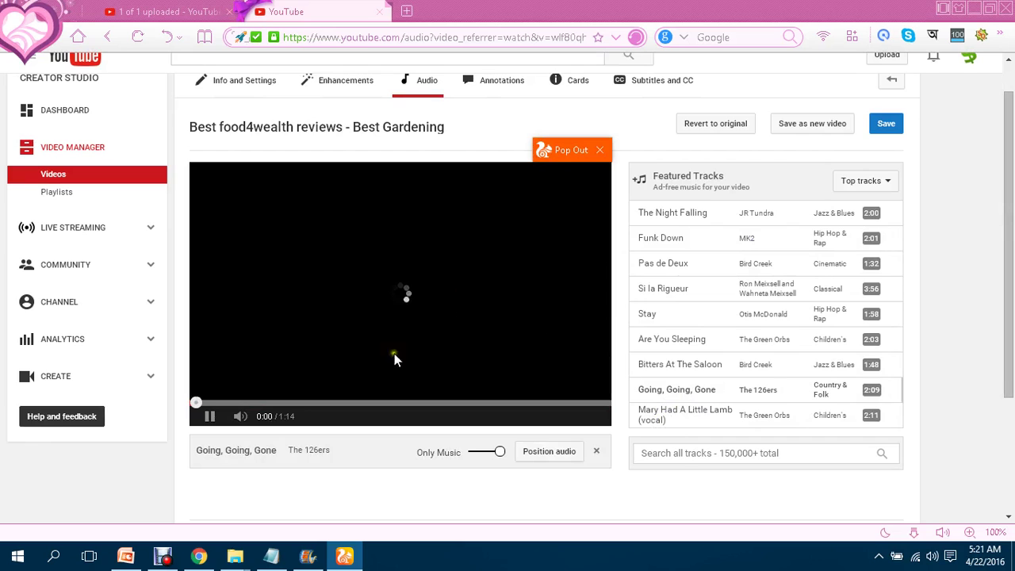
click(269, 417)
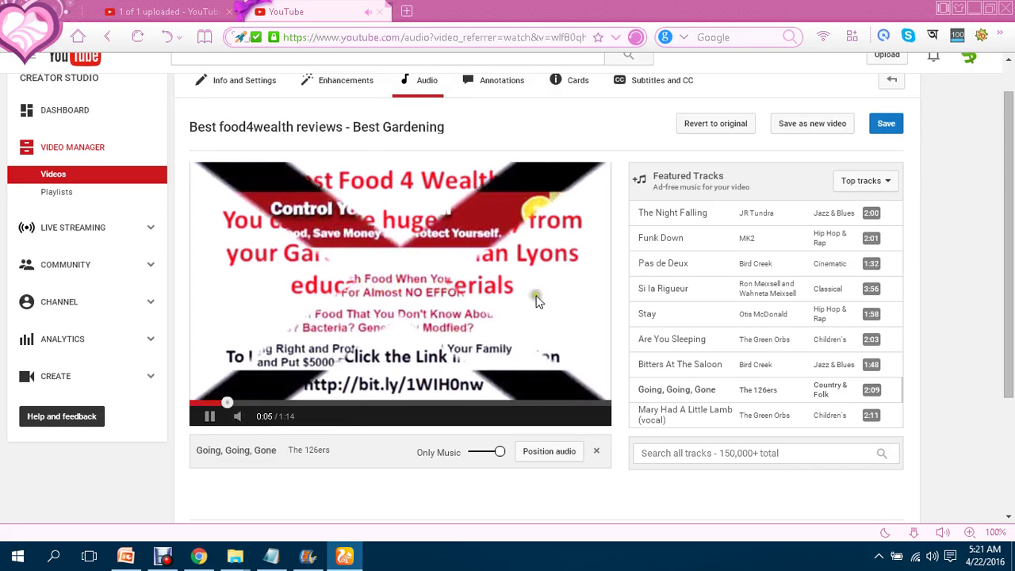
Try to save the audio edit to the existing video and pause the preview.
click(884, 125)
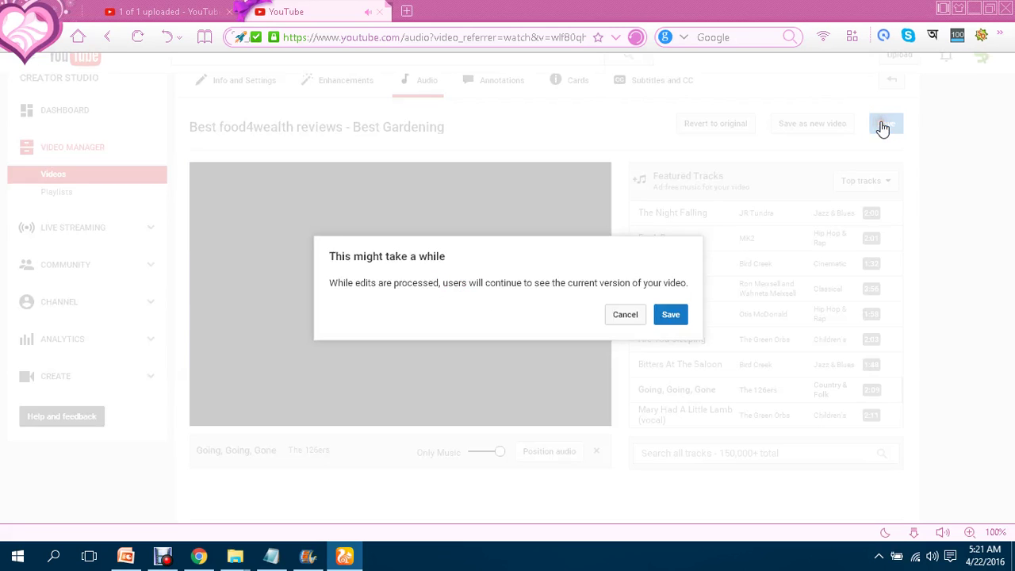
click(680, 319)
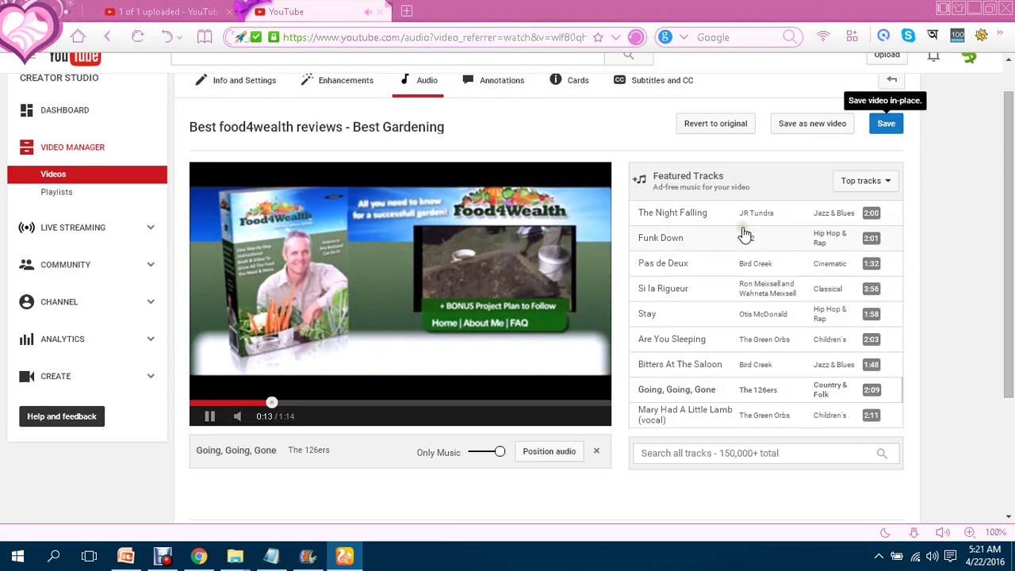
scroll(908, 171, up, 1)
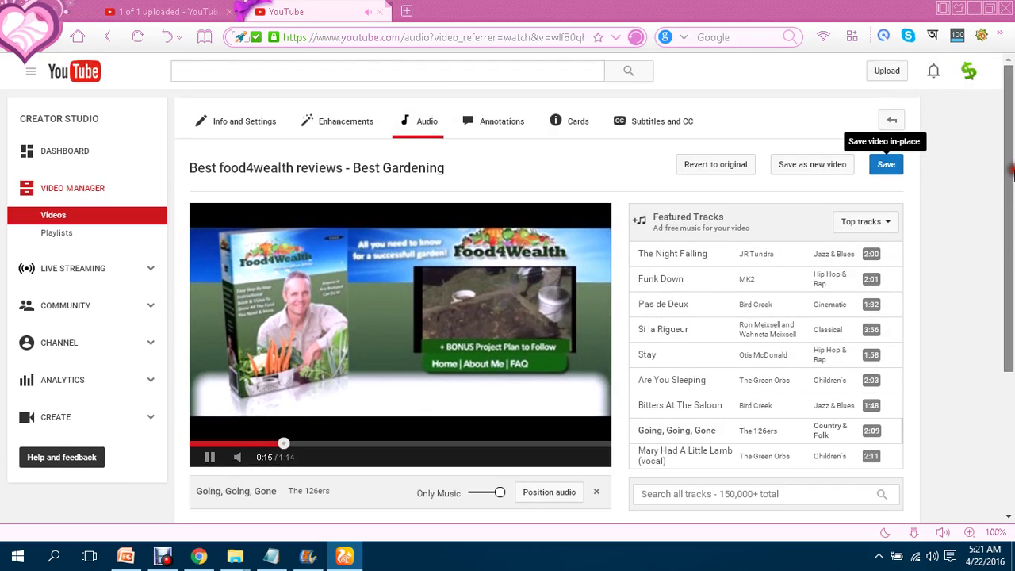
click(893, 164)
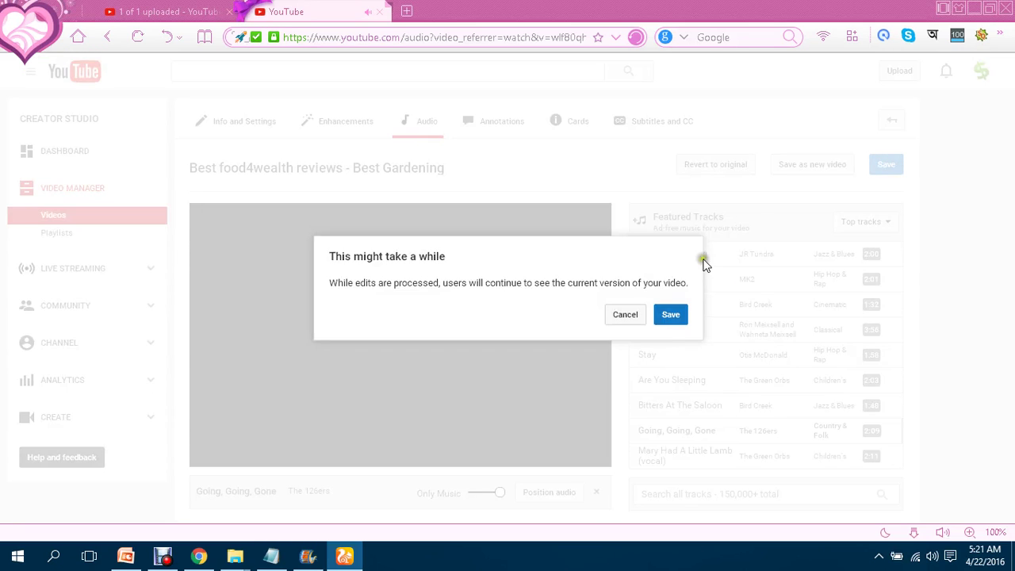
click(670, 315)
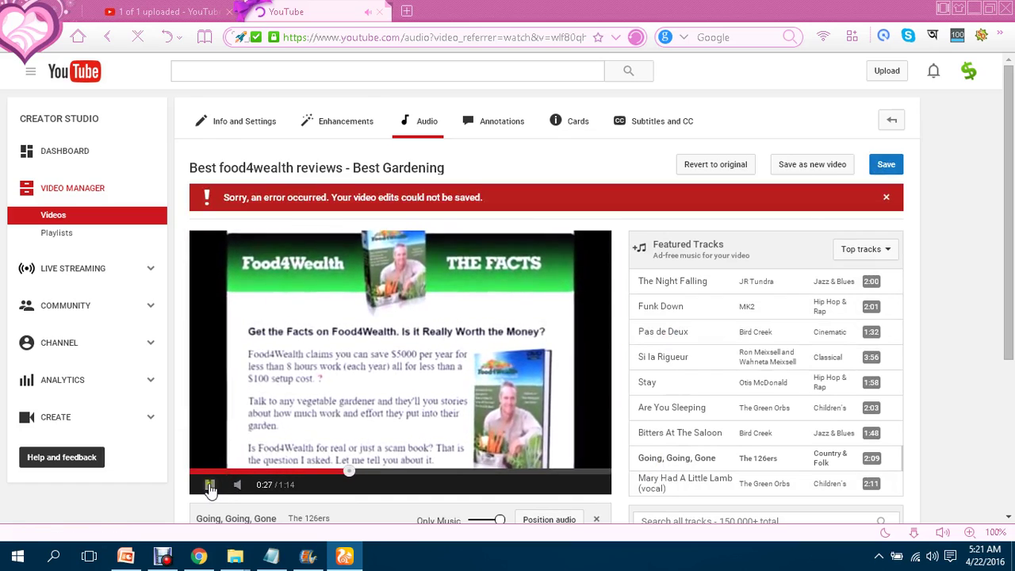
click(209, 483)
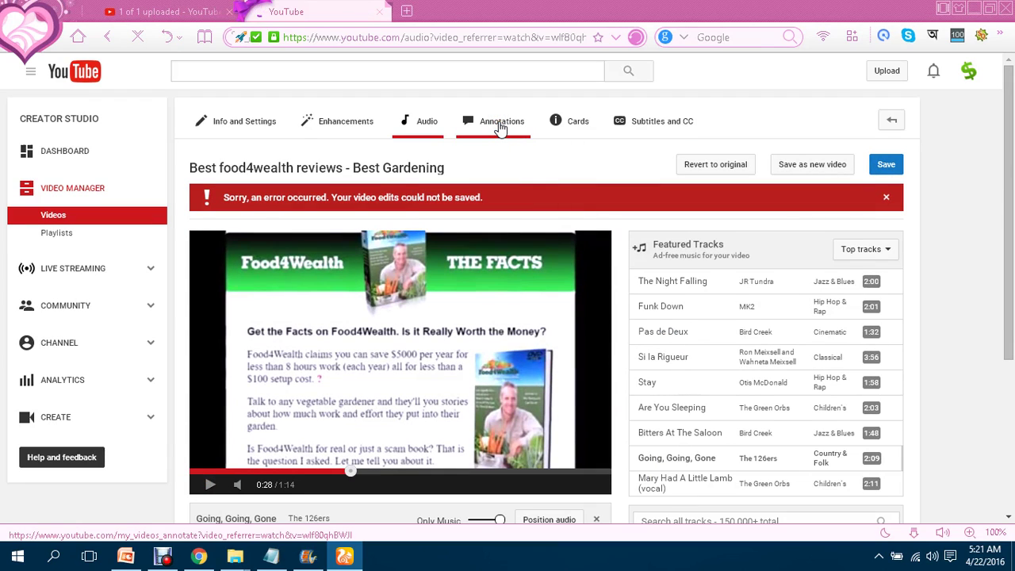
Add a speech bubble annotation at the start of the video with the text "Click the below in Description".
click(501, 125)
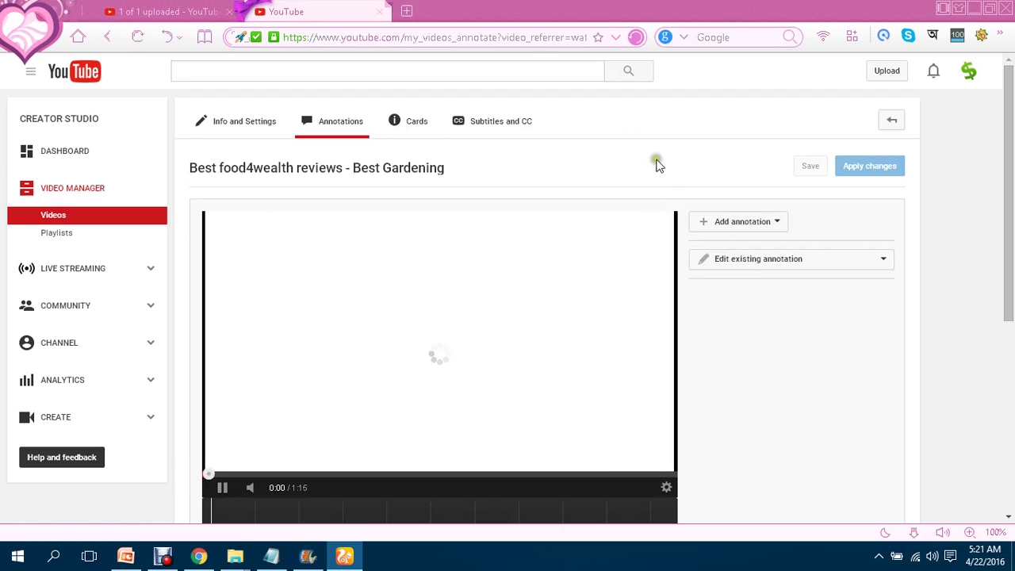
scroll(1011, 284, down, 2)
scroll(1011, 284, up, 2)
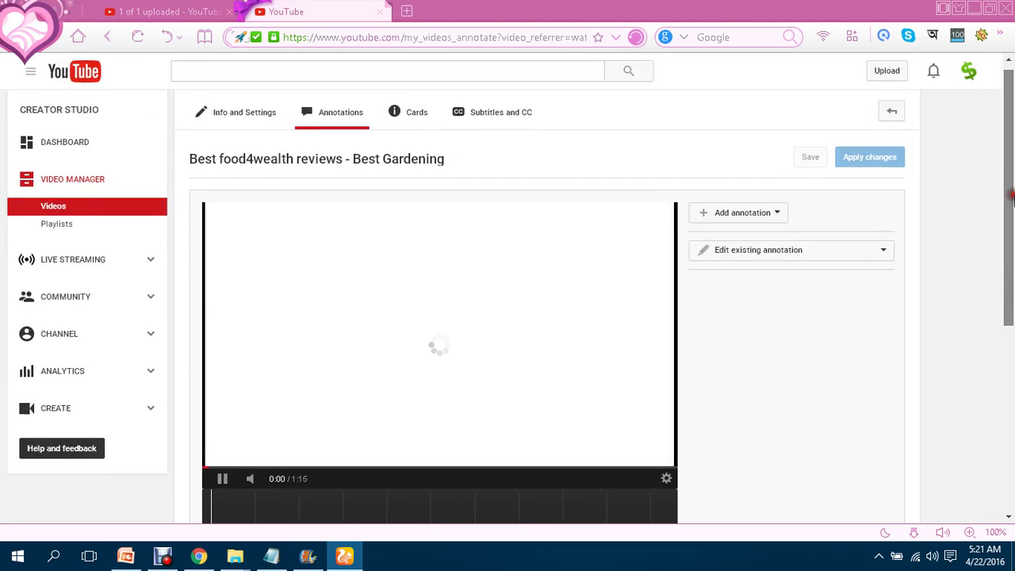
scroll(1011, 262, down, 1)
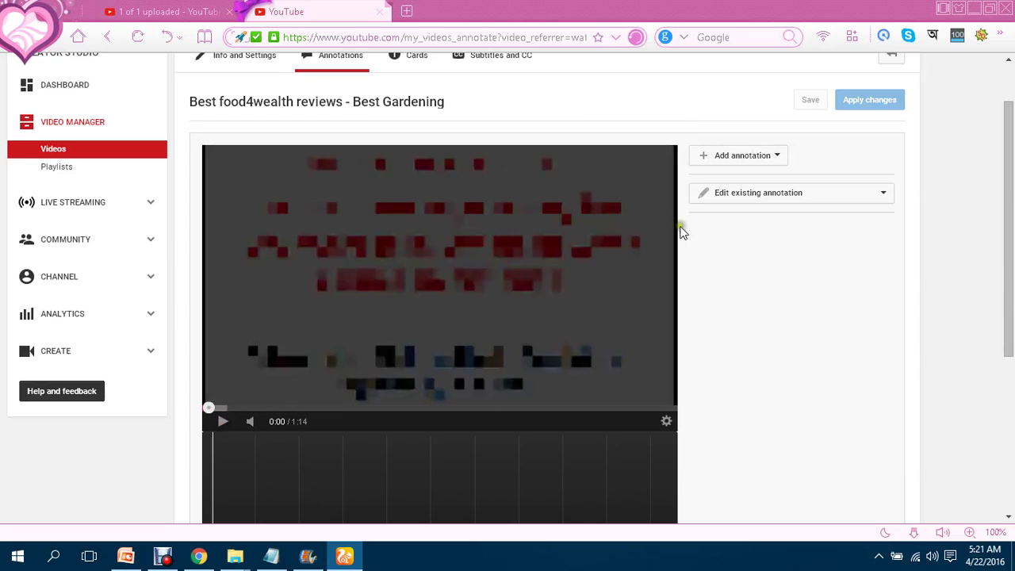
click(757, 159)
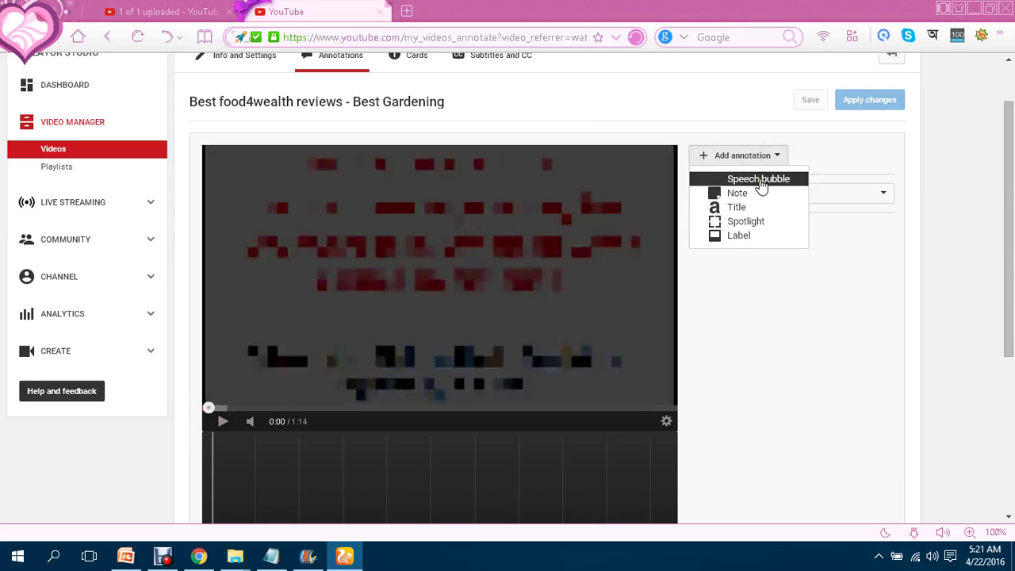
click(759, 180)
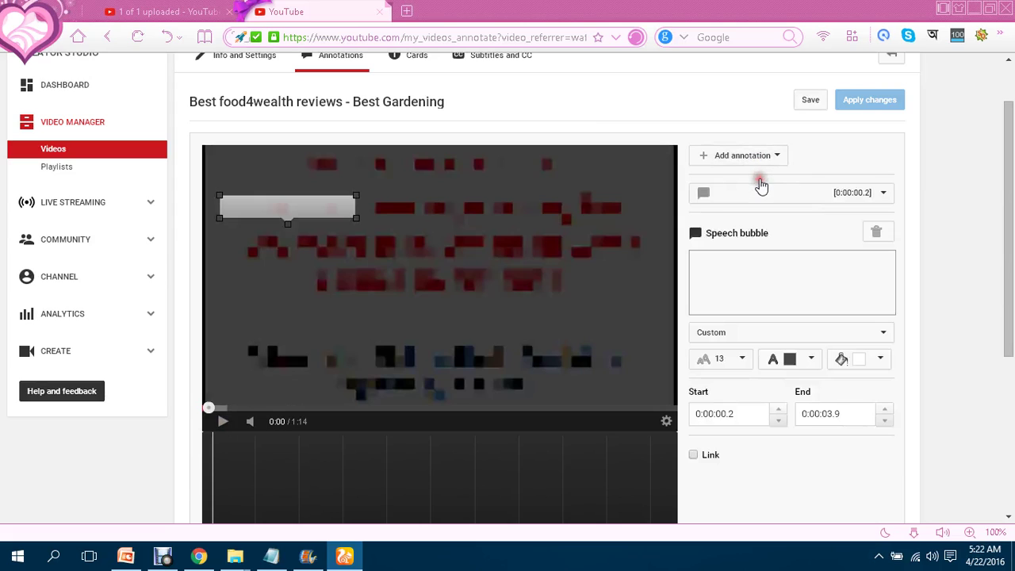
click(747, 259)
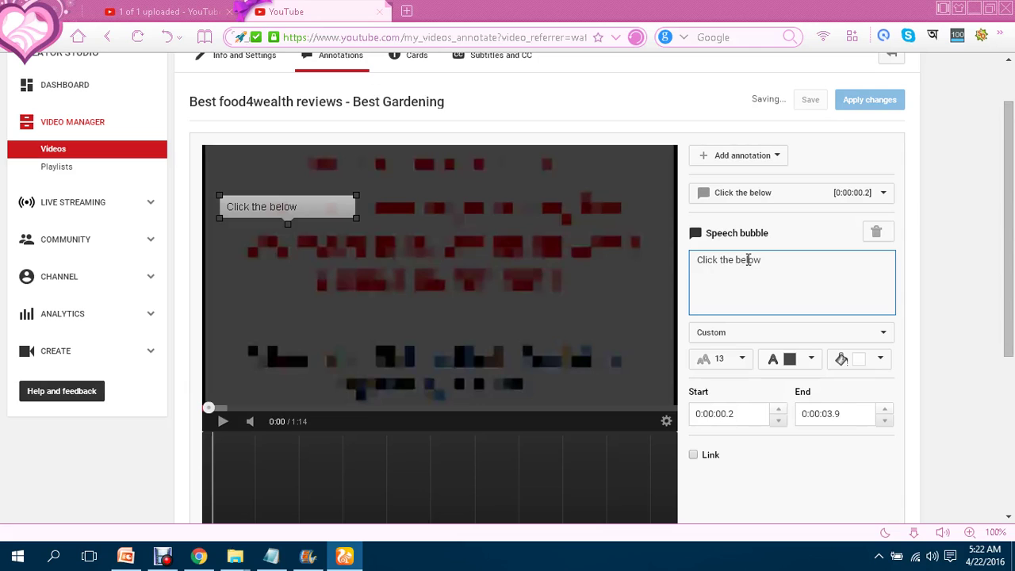
text(Descr)
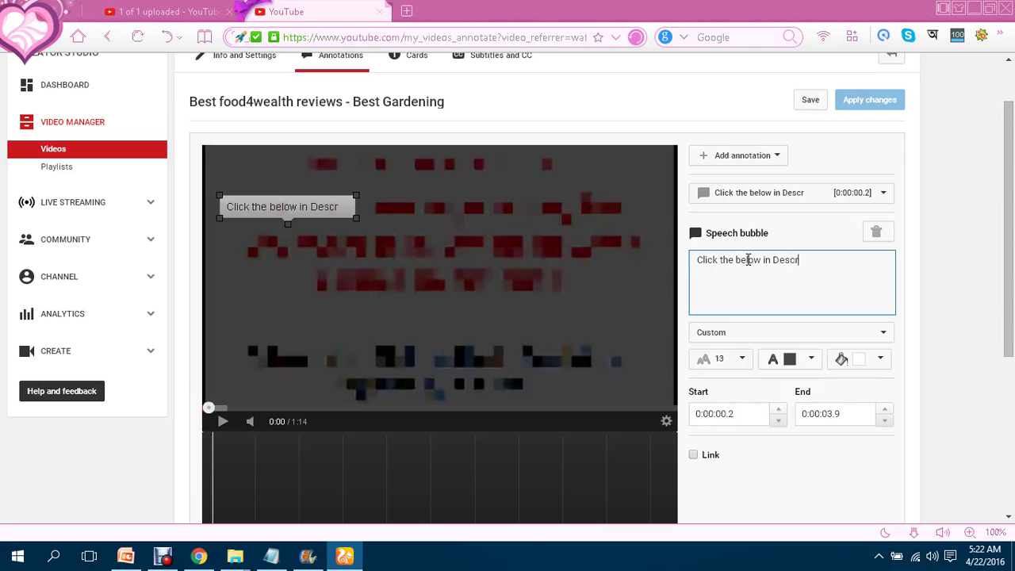
text(iption)
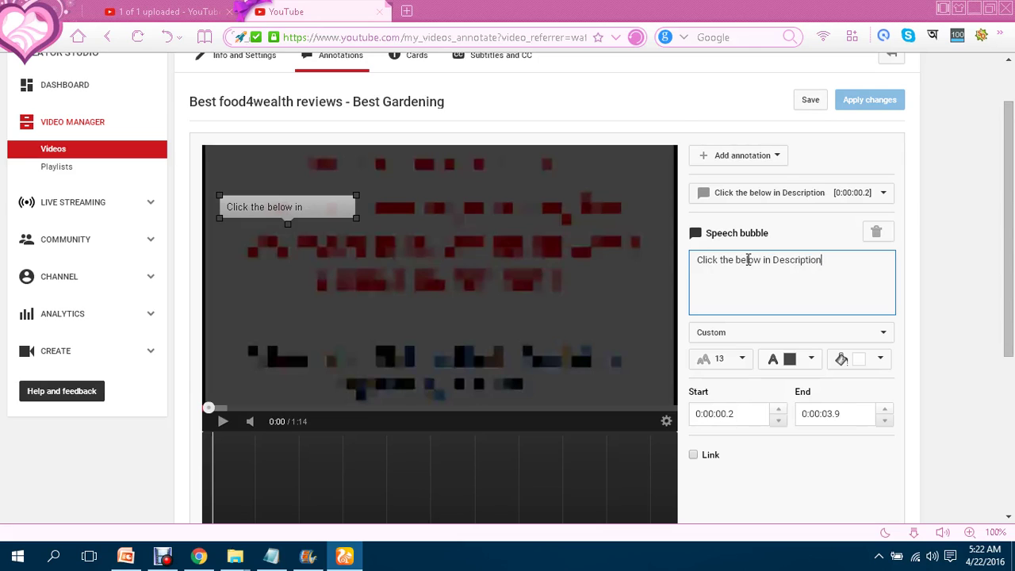
Widen the speech bubble to fit its text on one line and move it nearer the video's upper-left corner.
mouse_move(375, 238)
drag(358, 222, 378, 223)
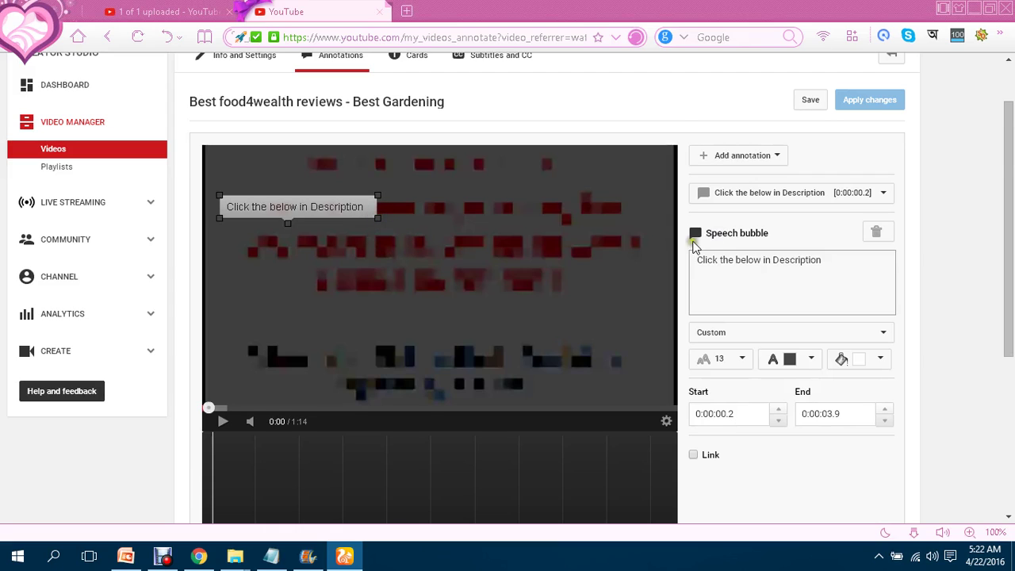
click(315, 211)
drag(315, 211, 310, 191)
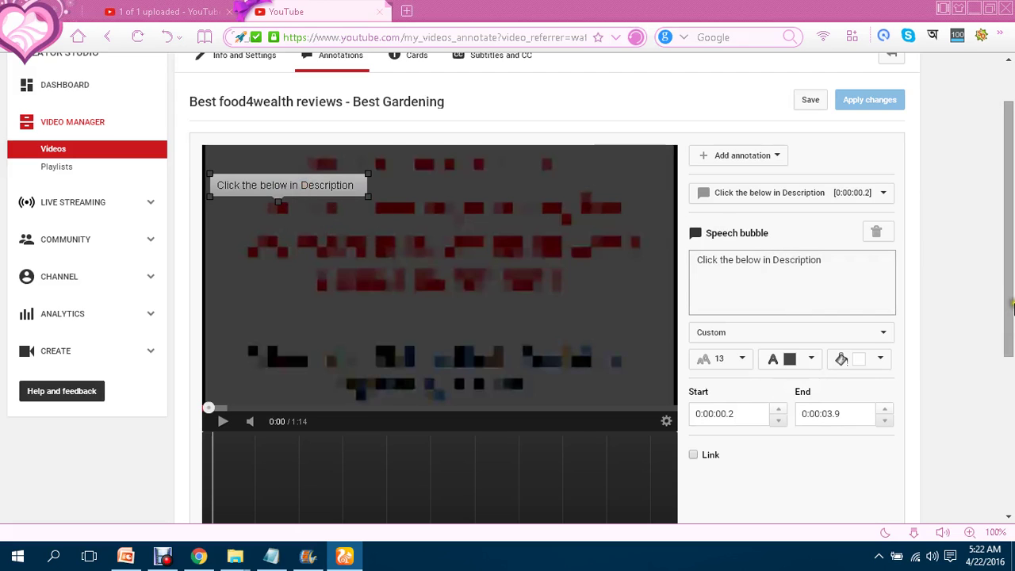
Enable a link on the speech bubble annotation and show the available link types.
scroll(991, 335, down, 3)
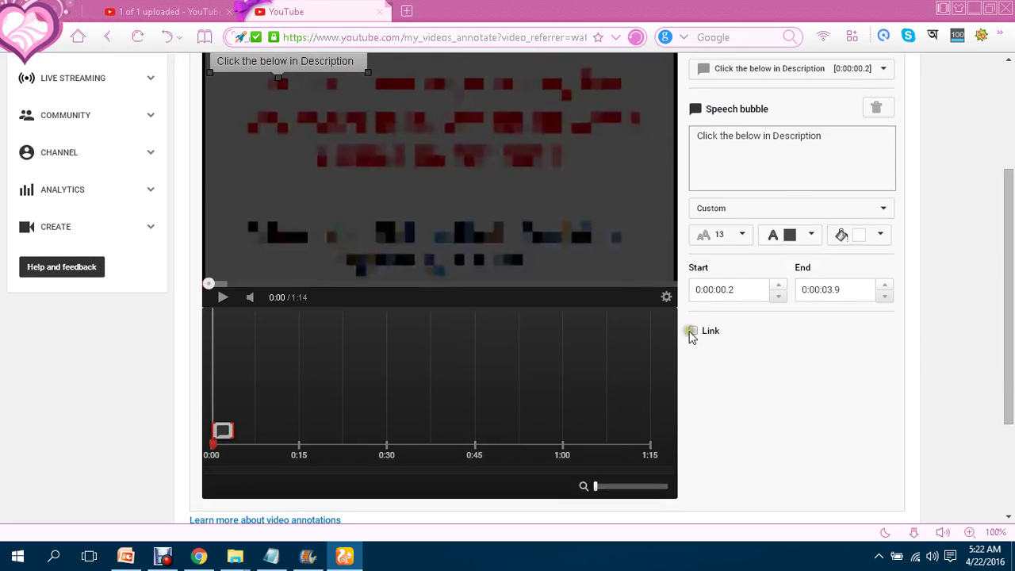
click(692, 332)
scroll(942, 338, down, 2)
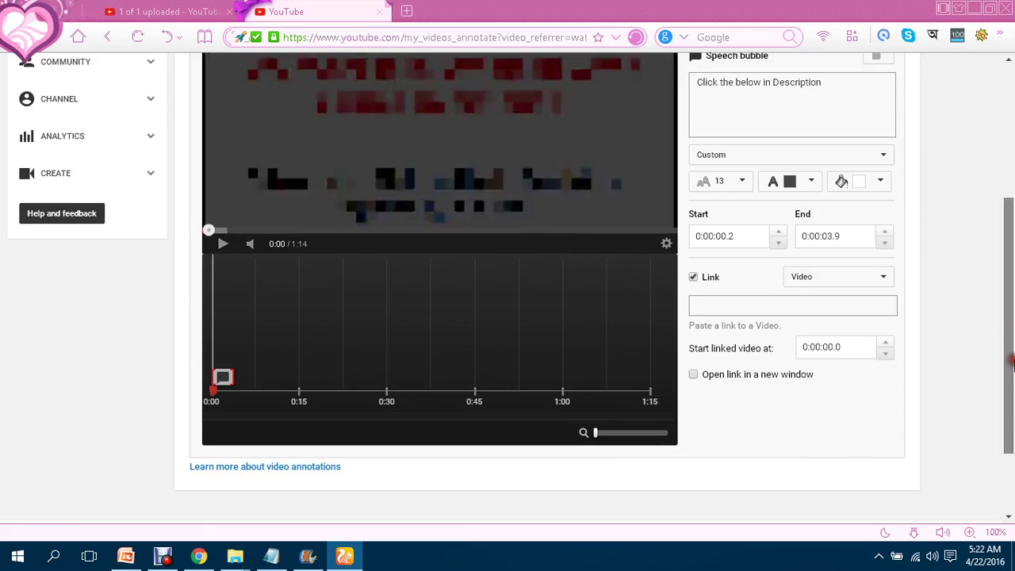
click(883, 239)
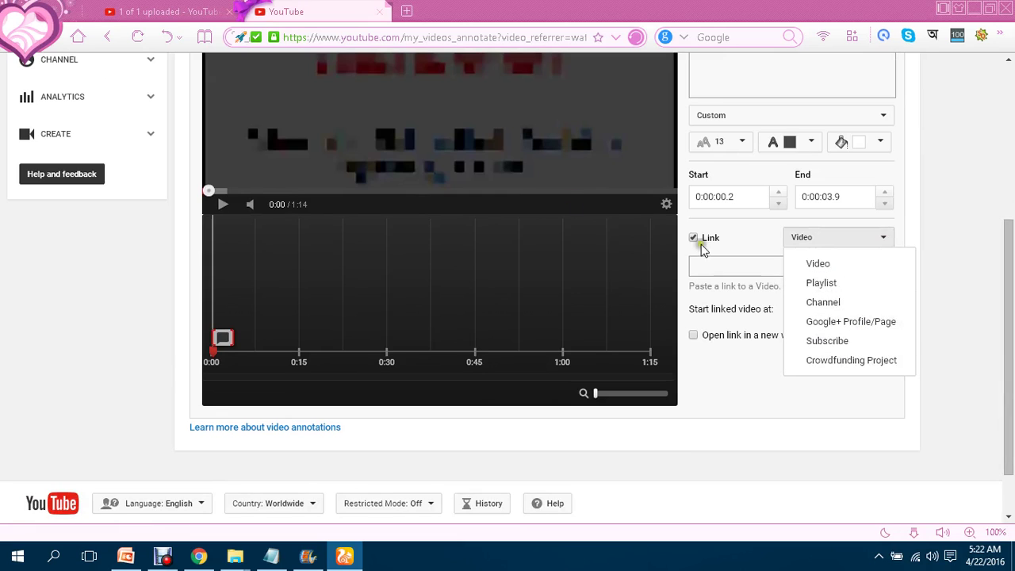
Open the Clickbank Best Product Reviews channel page in the upload tab and copy its URL.
click(166, 12)
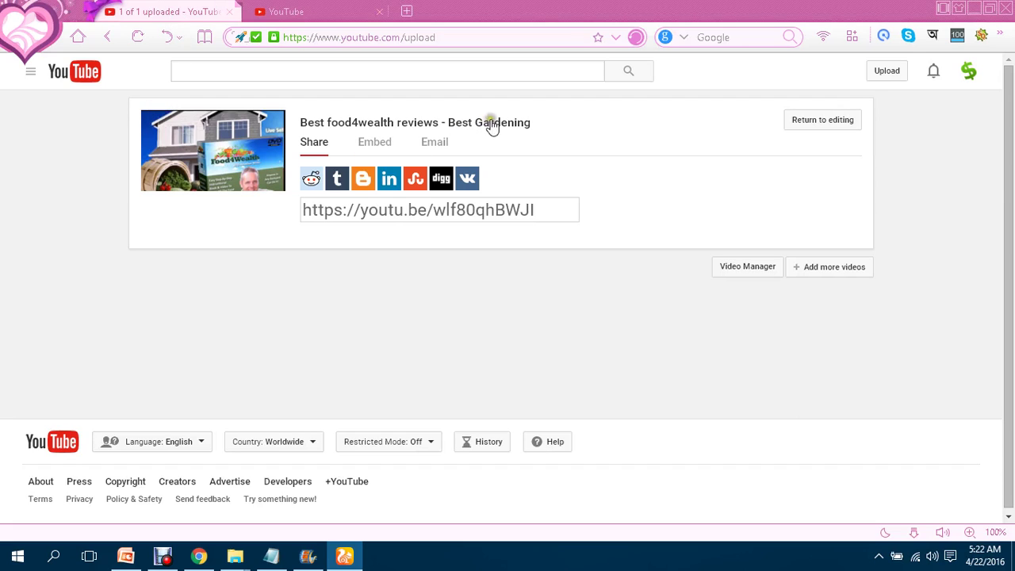
click(32, 74)
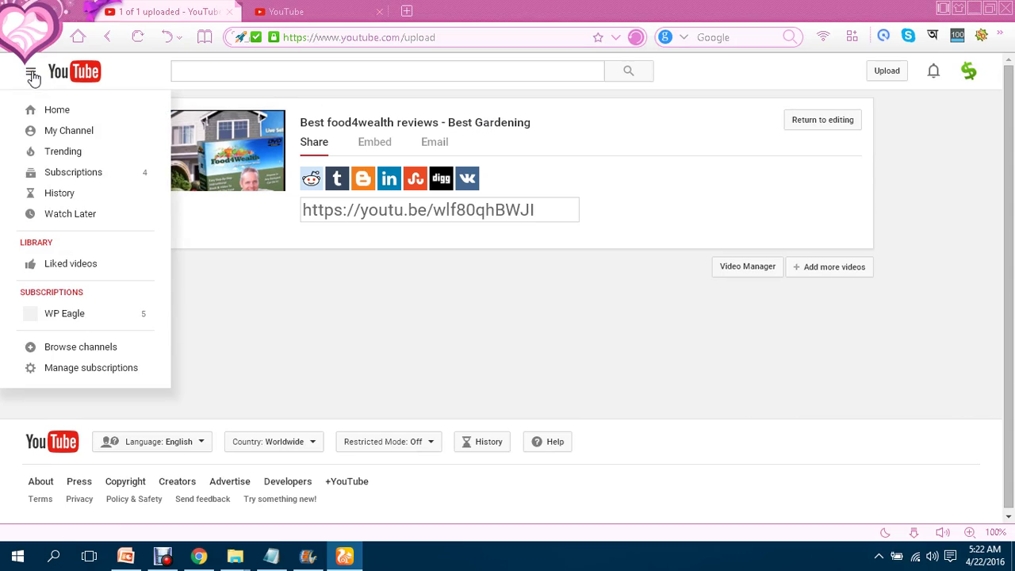
click(60, 132)
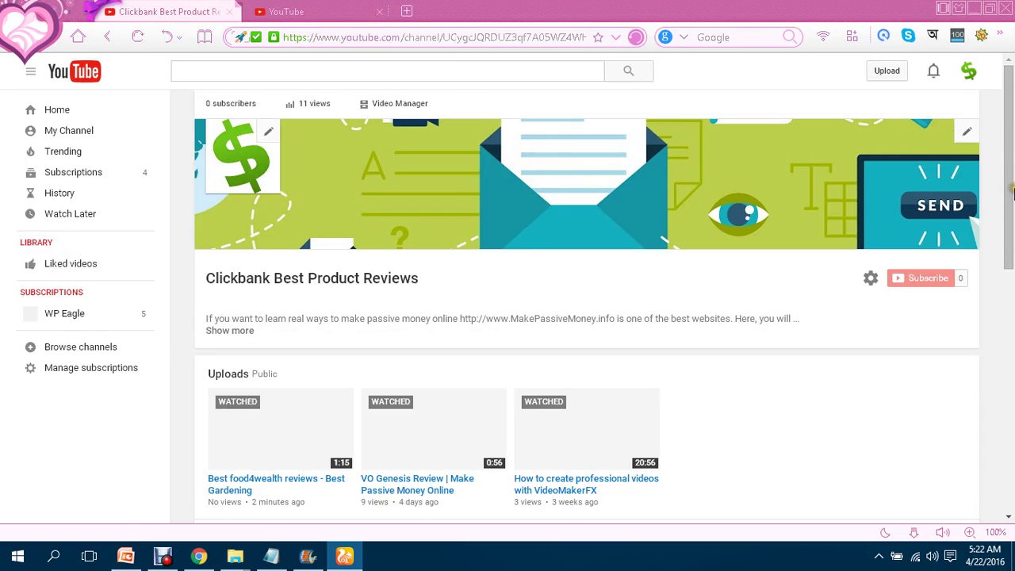
click(434, 36)
right_click(432, 34)
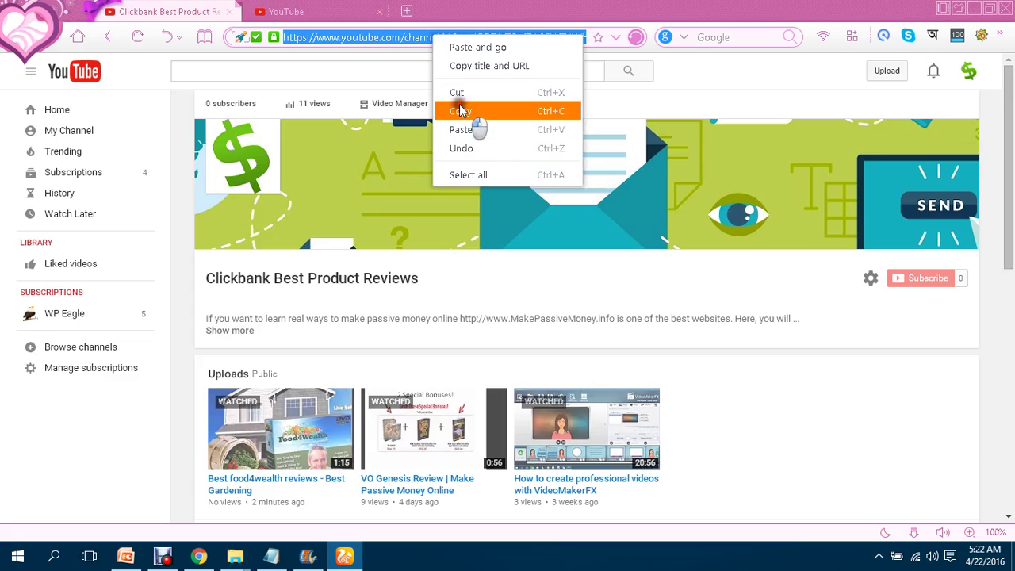
click(458, 105)
Link the speech bubble to the copied channel URL and set the link to open in a new window.
click(285, 11)
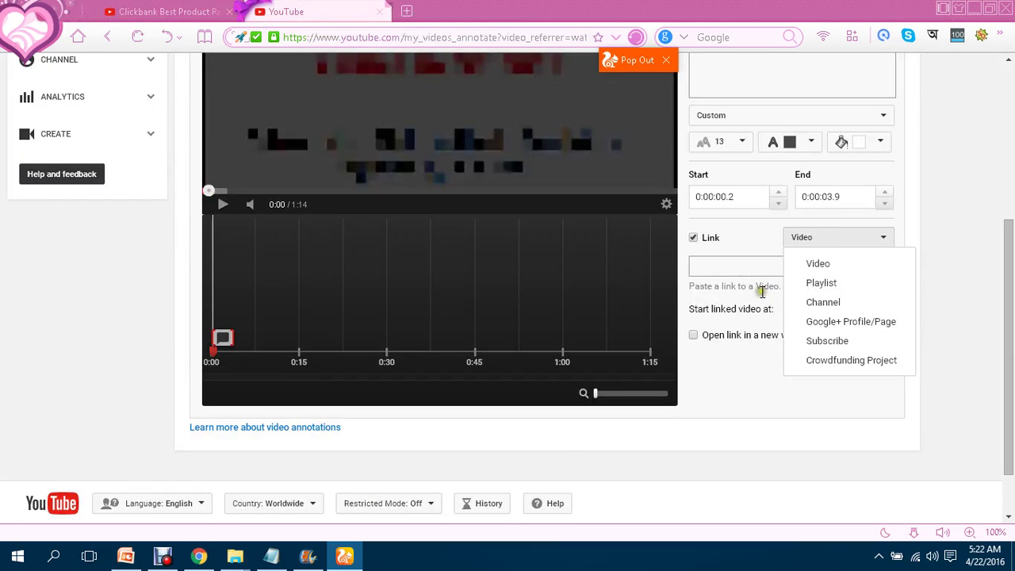
click(724, 269)
right_click(724, 269)
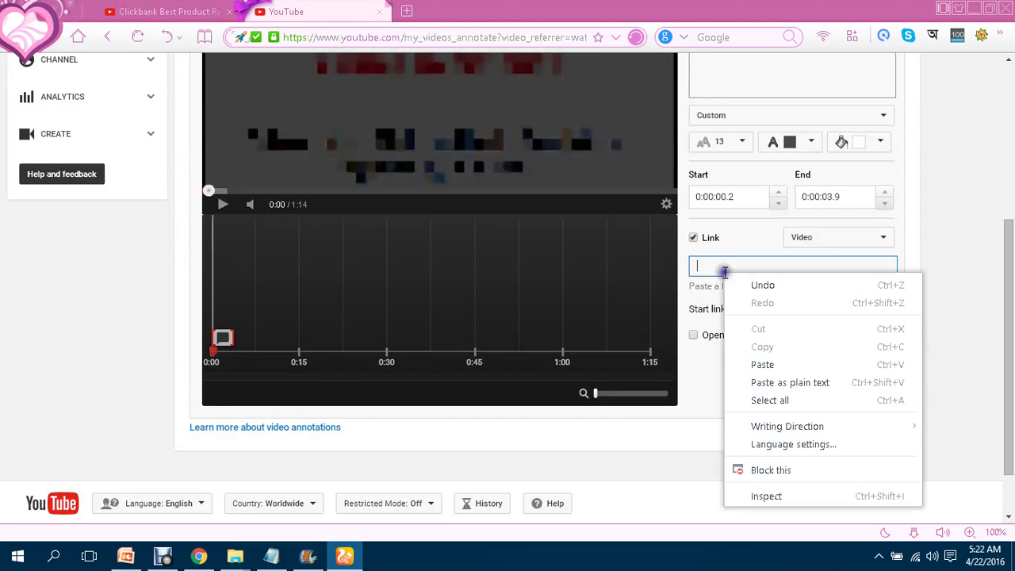
click(766, 367)
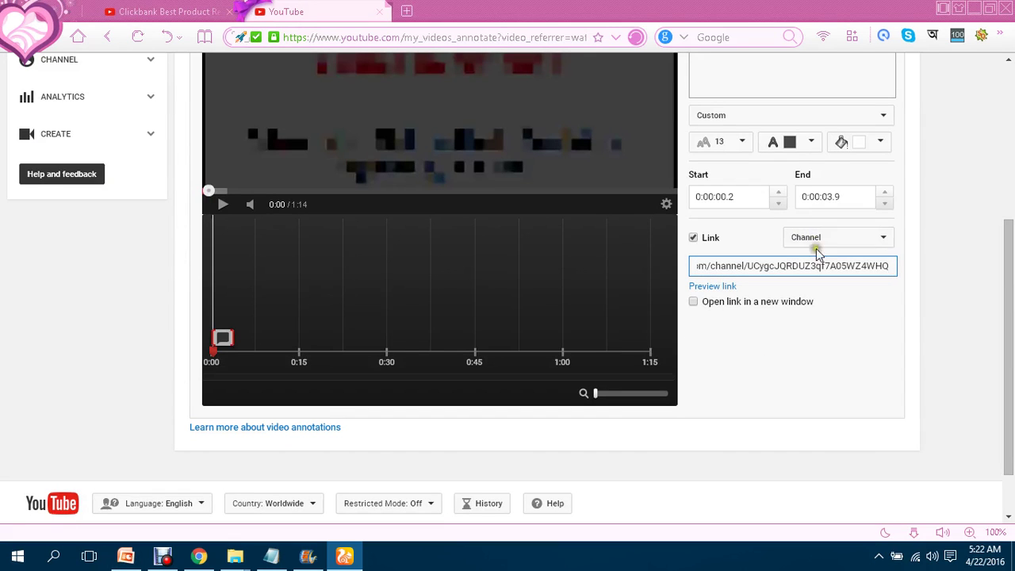
click(695, 303)
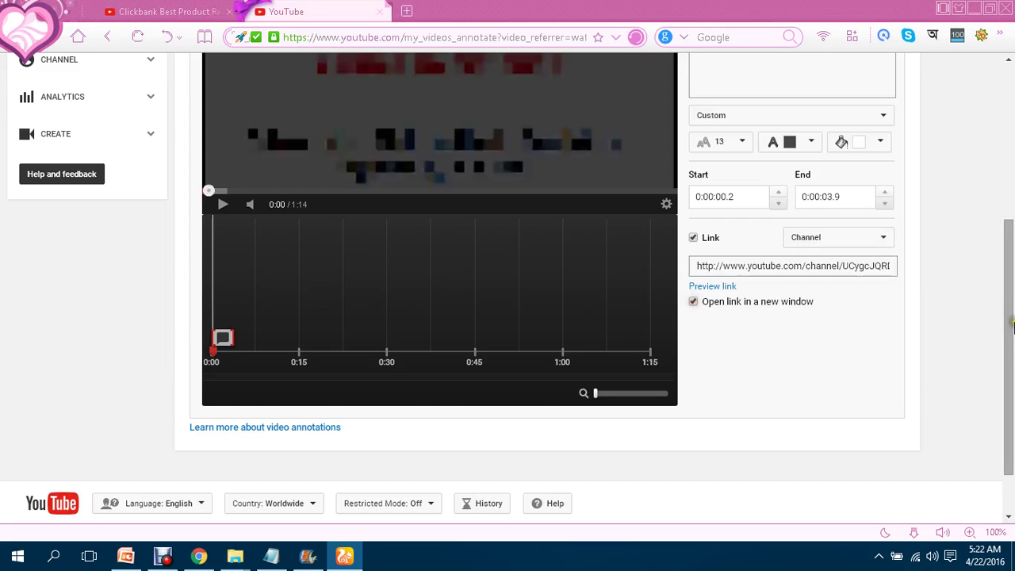
Save the annotation and apply the changes to the video.
click(1011, 174)
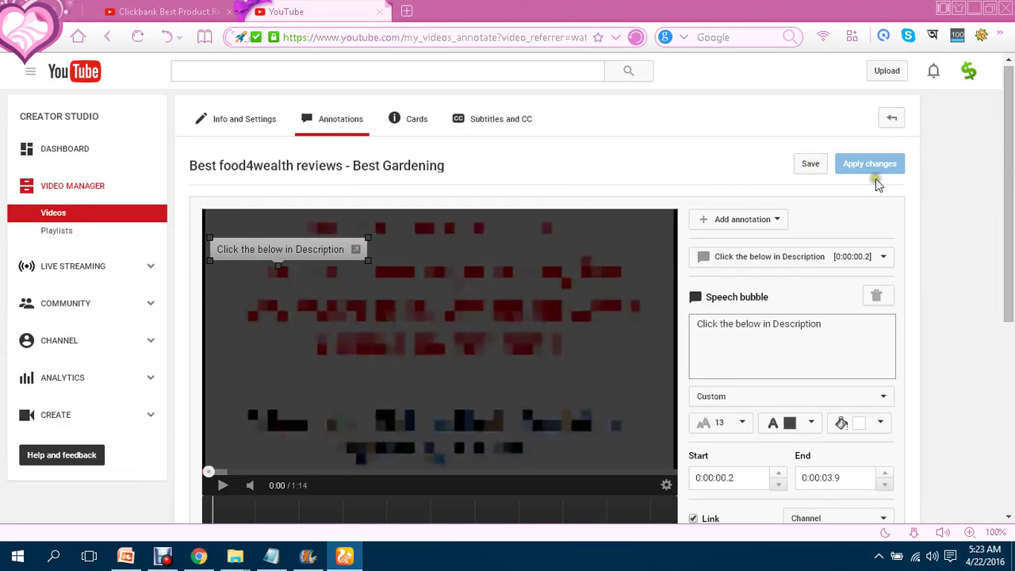
mouse_move(1012, 165)
mouse_down()
mouse_move(1012, 316)
mouse_move(1012, 149)
mouse_up()
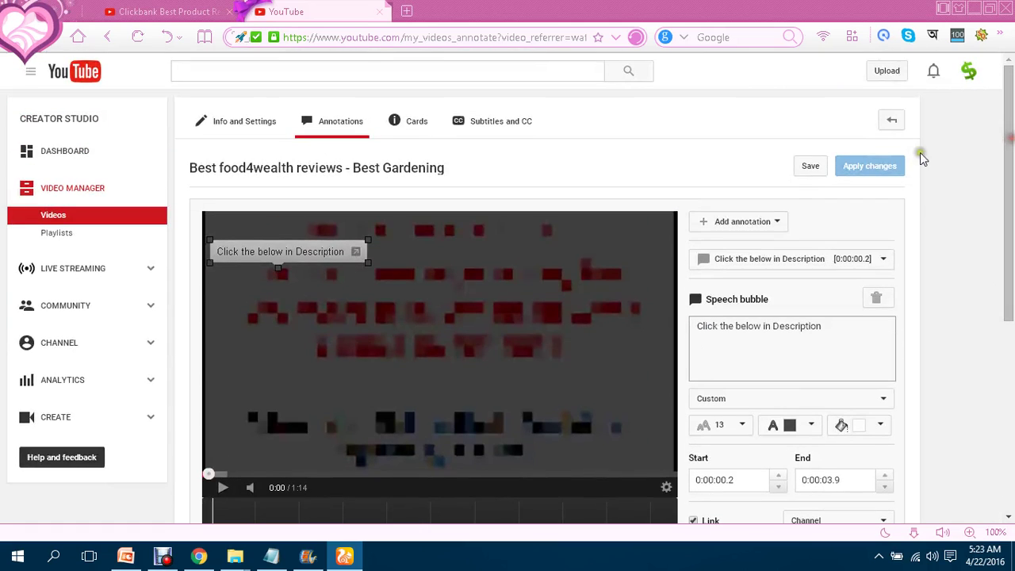
click(808, 167)
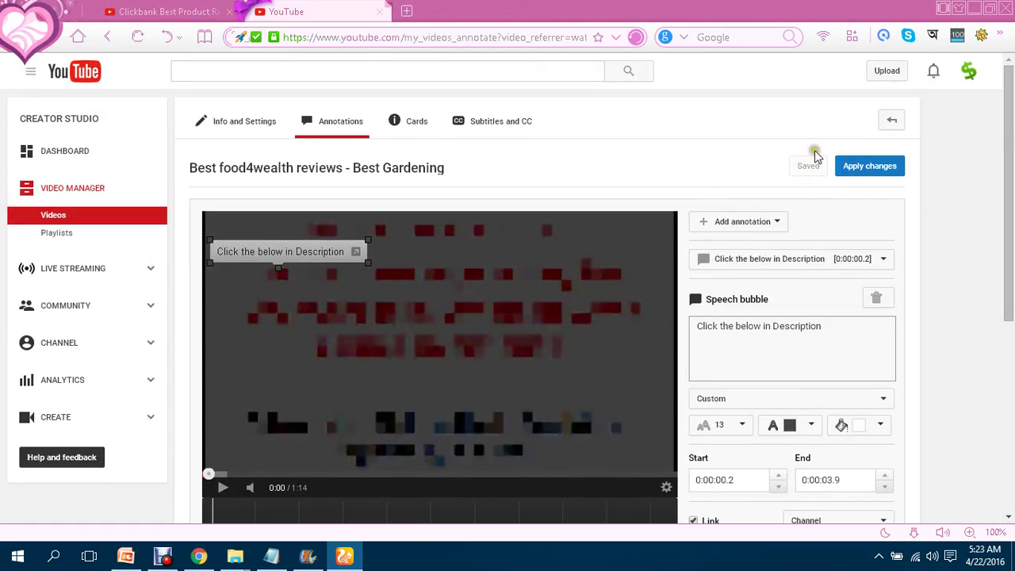
click(869, 168)
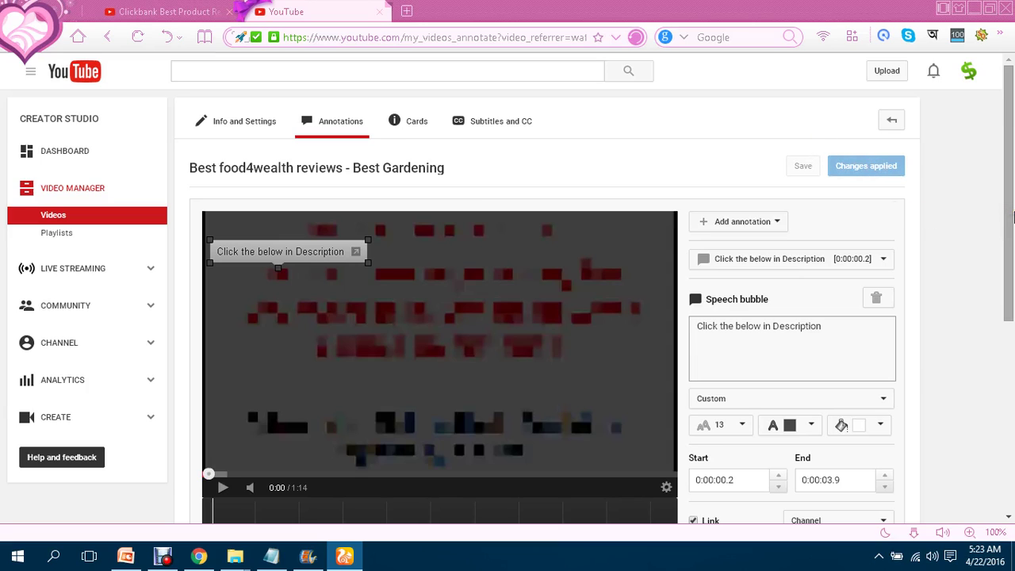
drag(1012, 215, 996, 198)
Open the uploaded video "Best food4wealth reviews - Best Gardening" in a new tab, check its edit progress and pause playback.
click(136, 8)
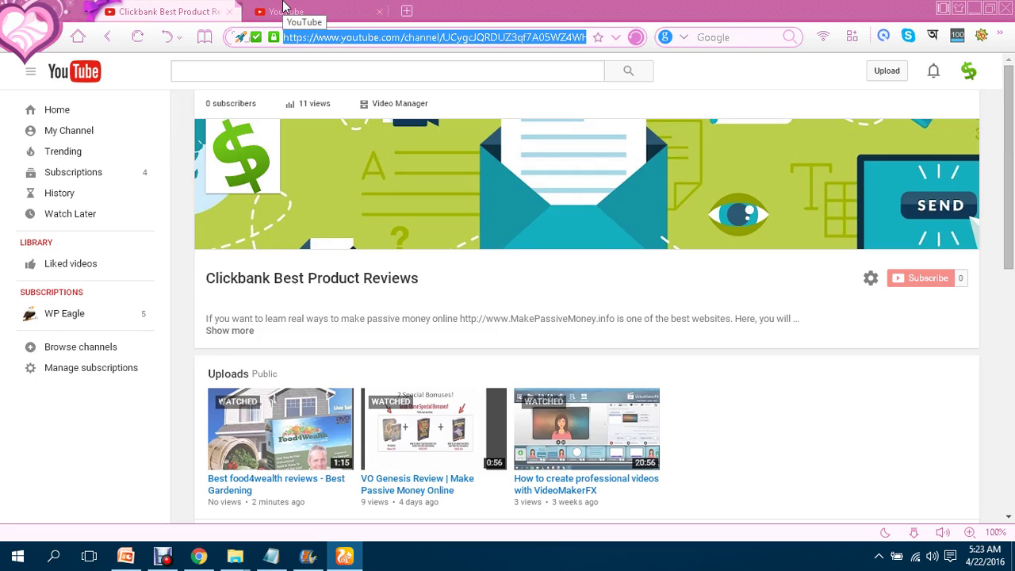
click(283, 8)
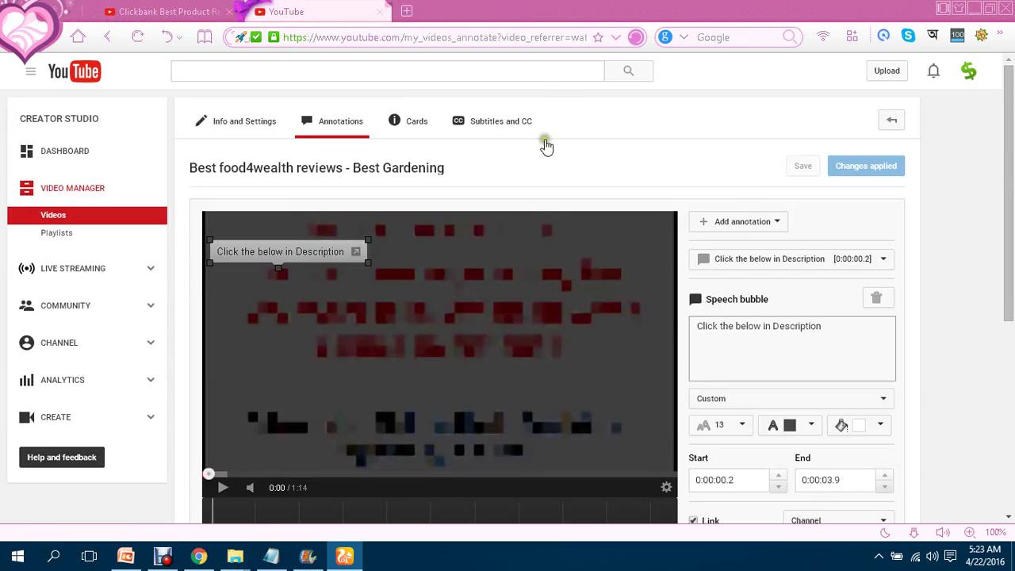
click(210, 7)
middle_click(329, 448)
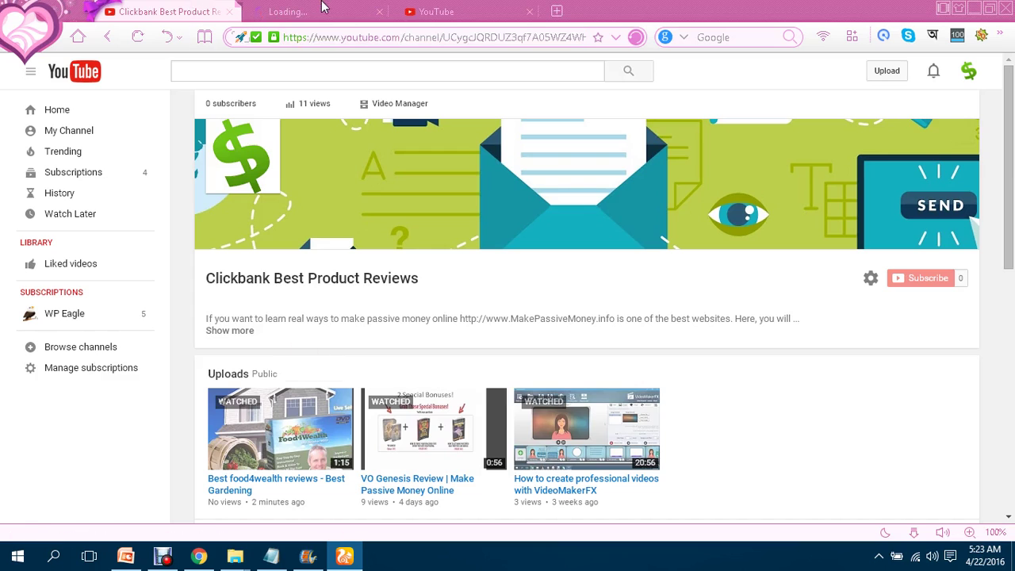
click(323, 6)
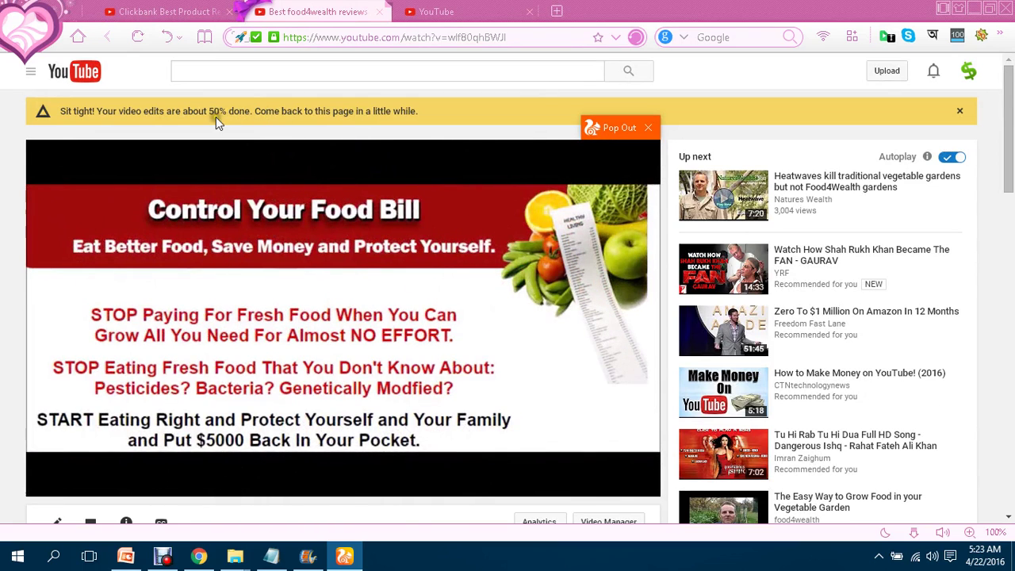
drag(217, 119, 245, 116)
click(247, 111)
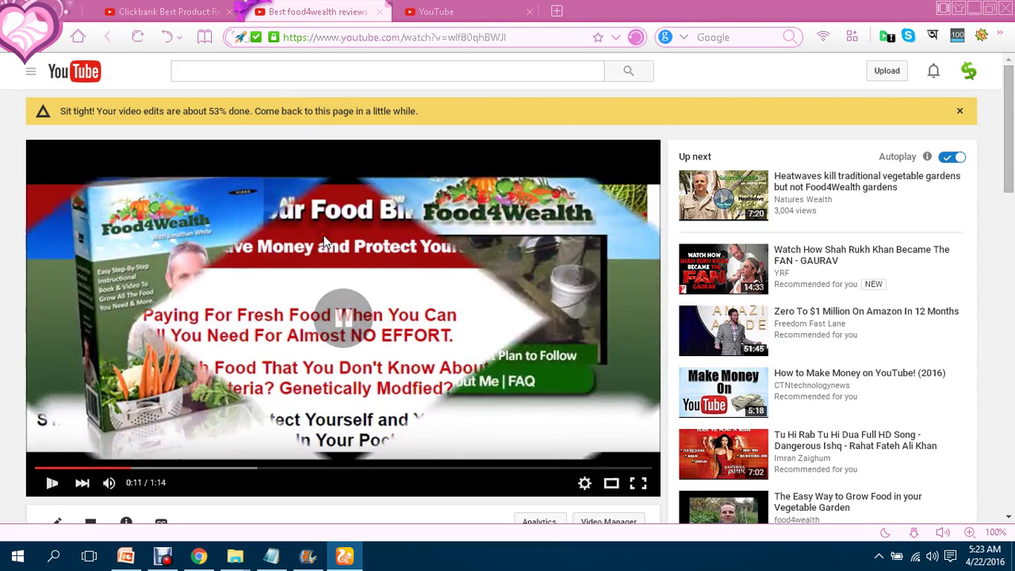
click(332, 173)
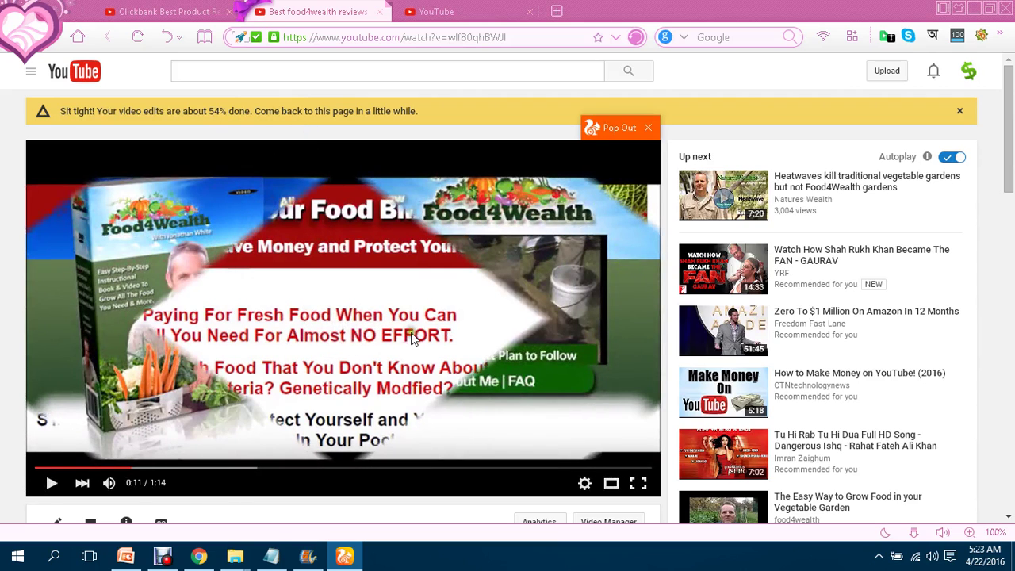
Switch to PowerPoint to read the "Step 5: Video Promotions" slide, and return to the YouTube video in UC Browser.
click(121, 558)
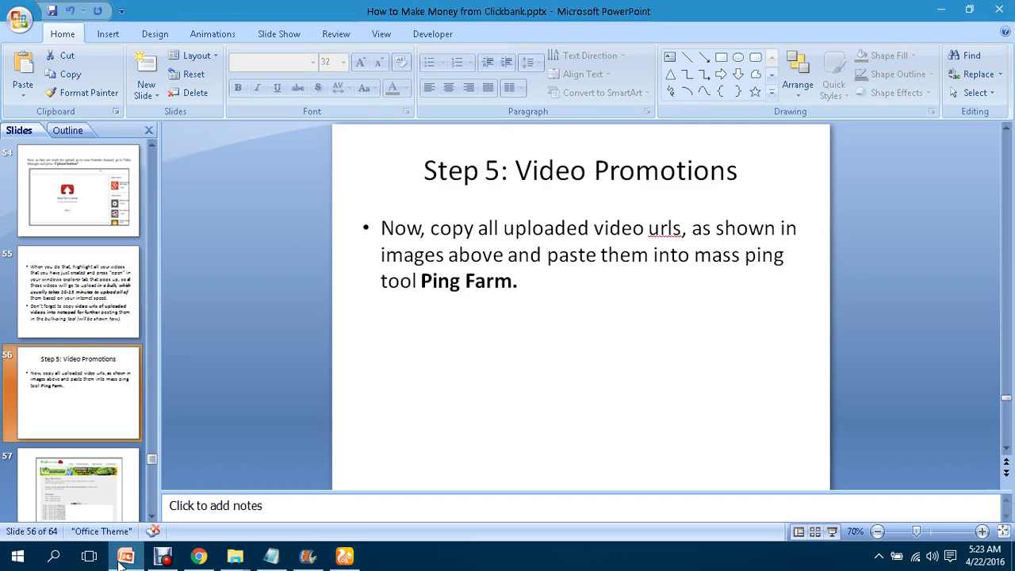
click(120, 558)
click(122, 558)
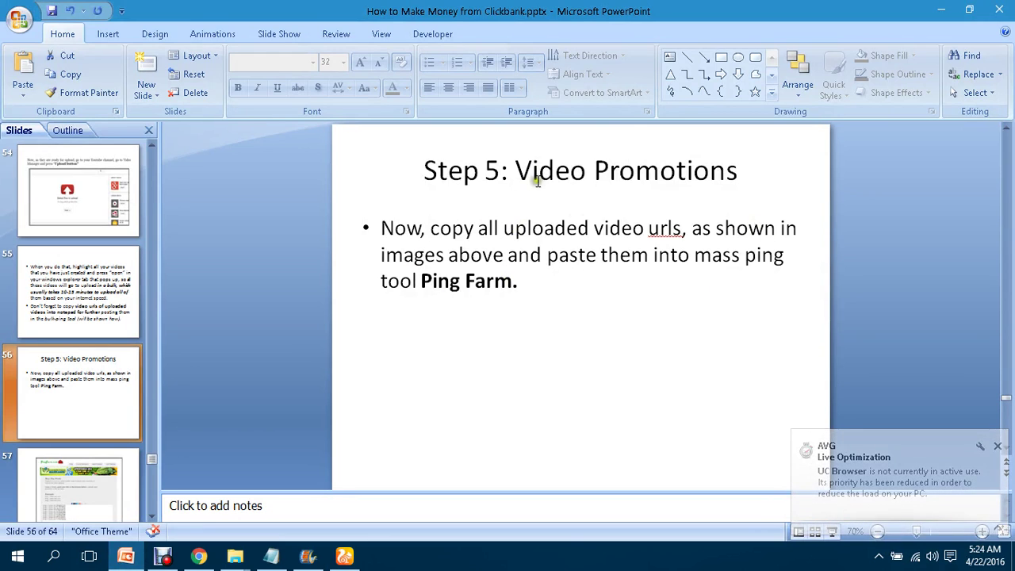
click(199, 558)
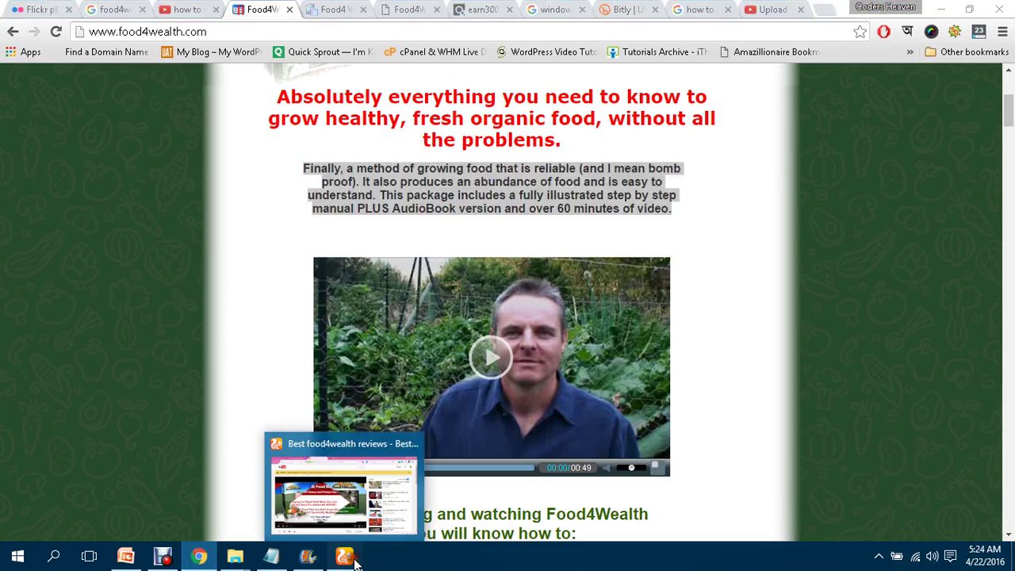
click(344, 558)
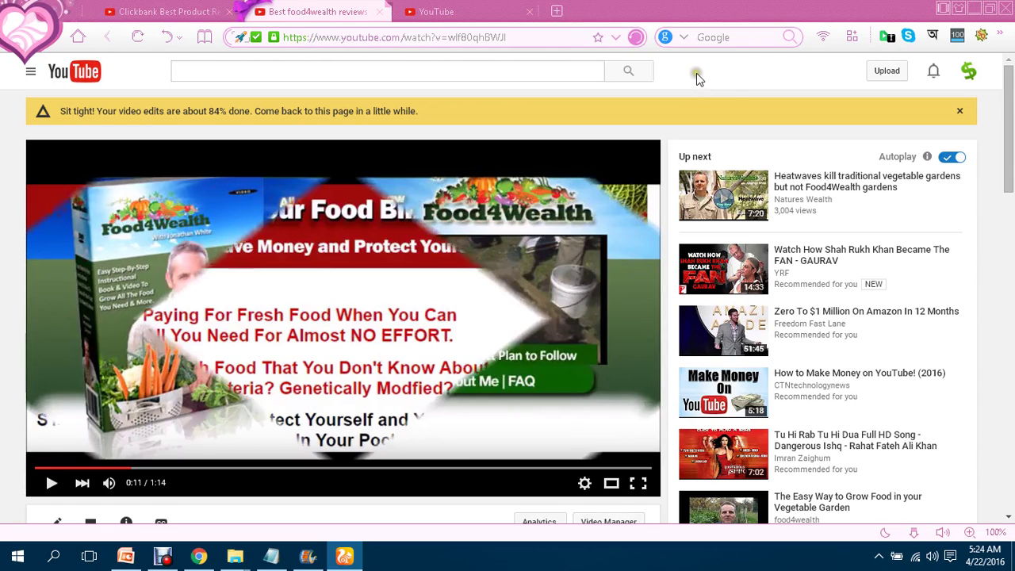
Open pingomatic.com in a new tab.
click(410, 6)
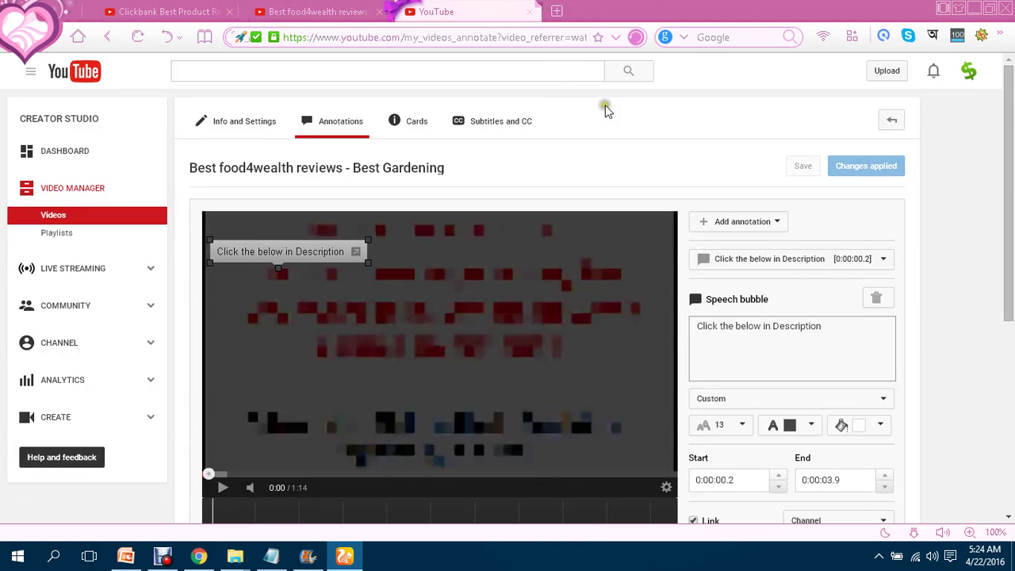
click(557, 12)
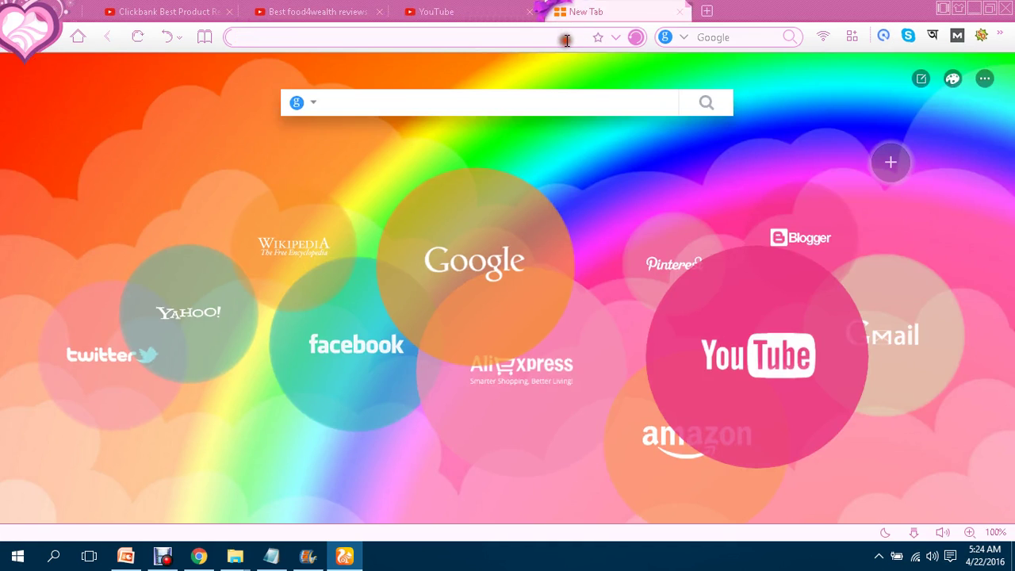
text(pingomatic.com)
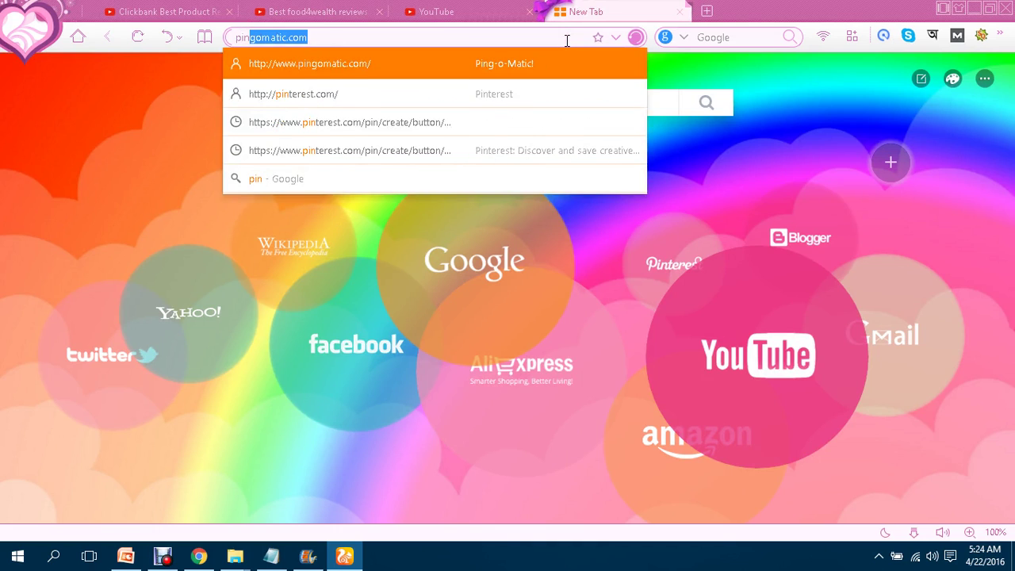
key(Return)
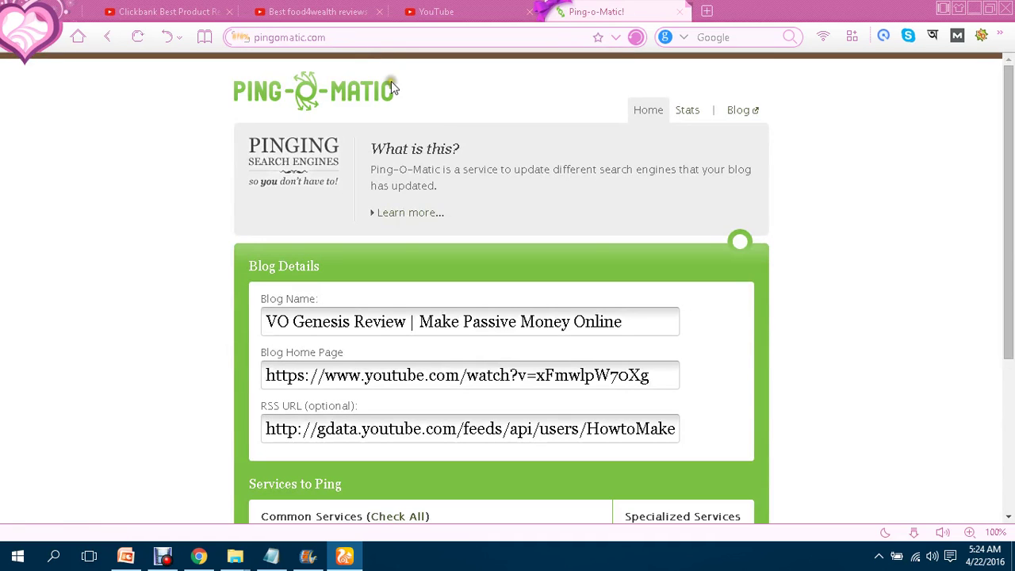
Copy the video title "Best food4wealth reviews - Best Gardening" from the annotations page.
click(295, 8)
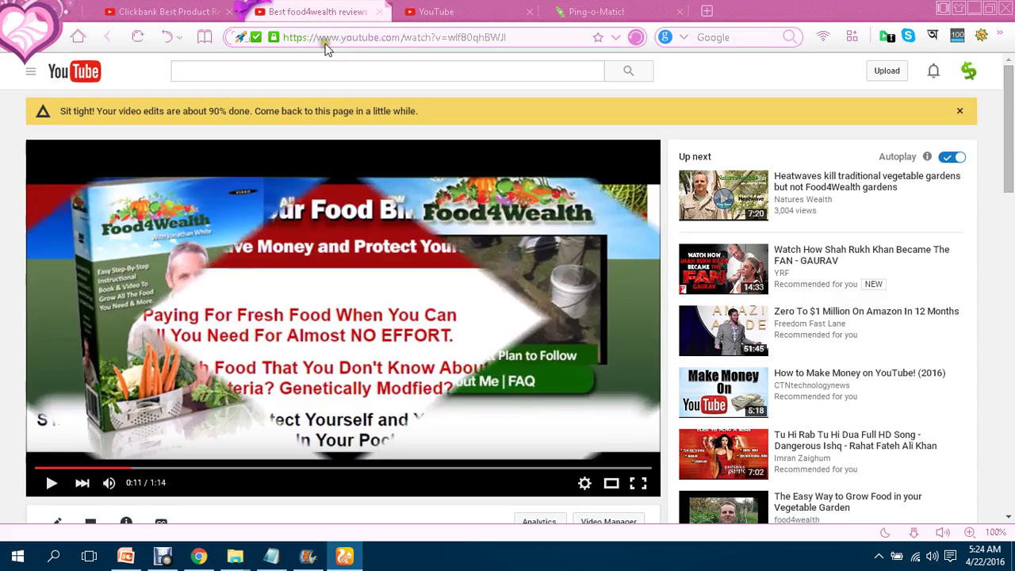
click(441, 9)
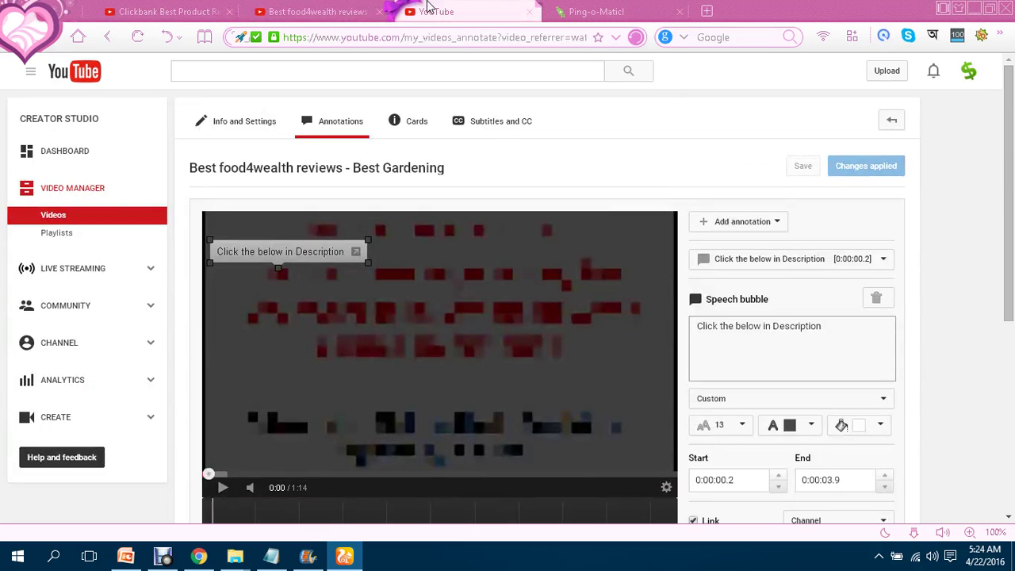
click(189, 169)
drag(189, 170, 436, 171)
right_click(429, 172)
click(476, 319)
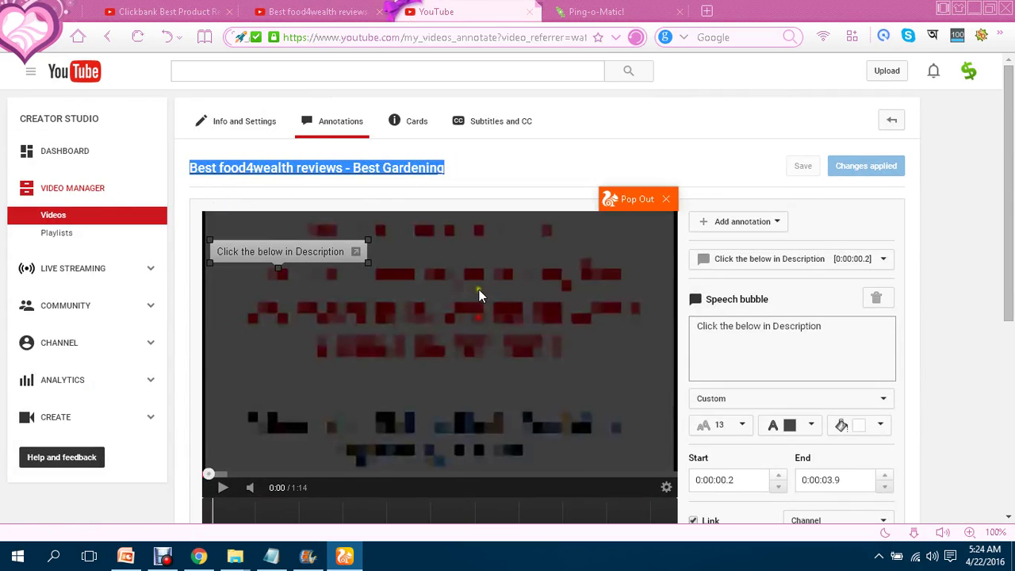
Replace the blog name in Ping-o-Matic with the copied title "Best food4wealth reviews - Best Gardening".
click(596, 11)
click(571, 308)
drag(635, 322, 210, 341)
key(ctrl+v)
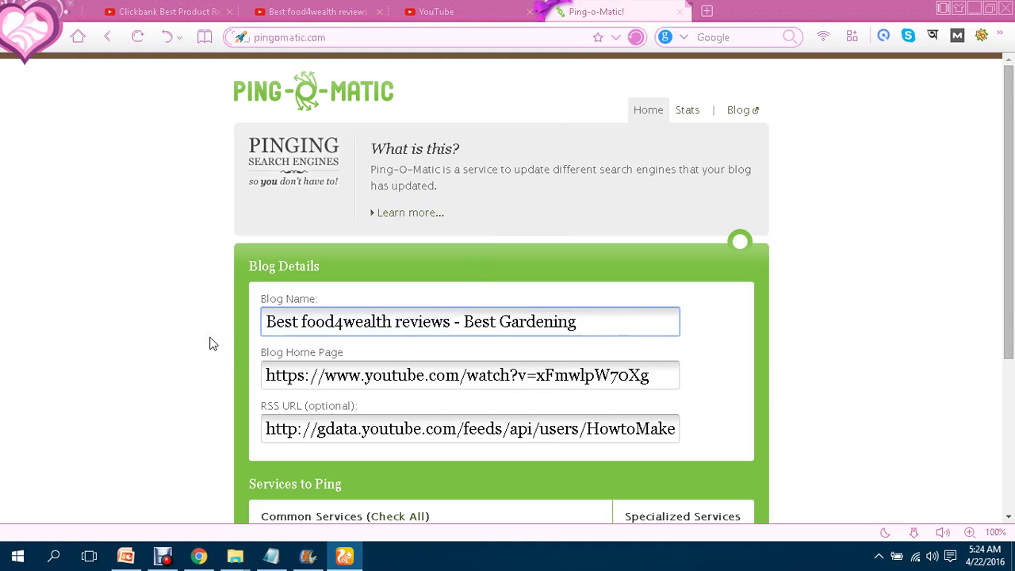
Copy the food4wealth video's URL from its YouTube page and replace Ping-o-Matic's blog home page with it.
click(330, 8)
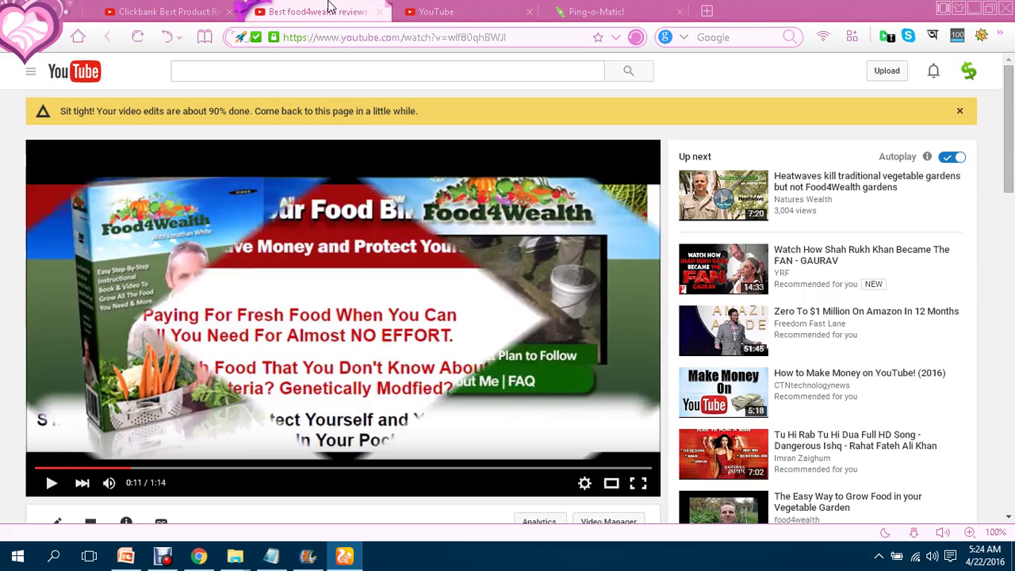
click(390, 37)
right_click(392, 38)
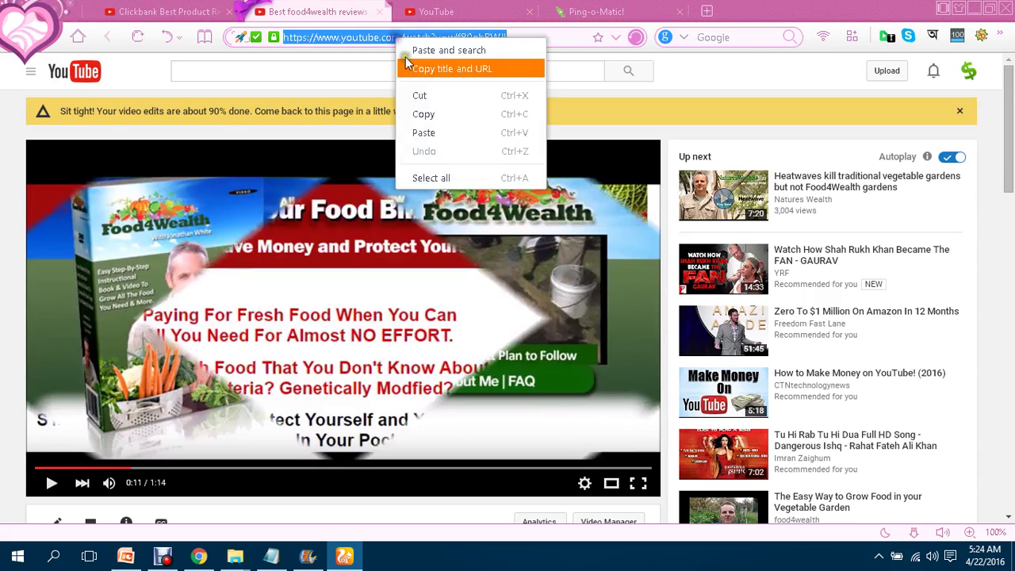
click(426, 114)
click(619, 10)
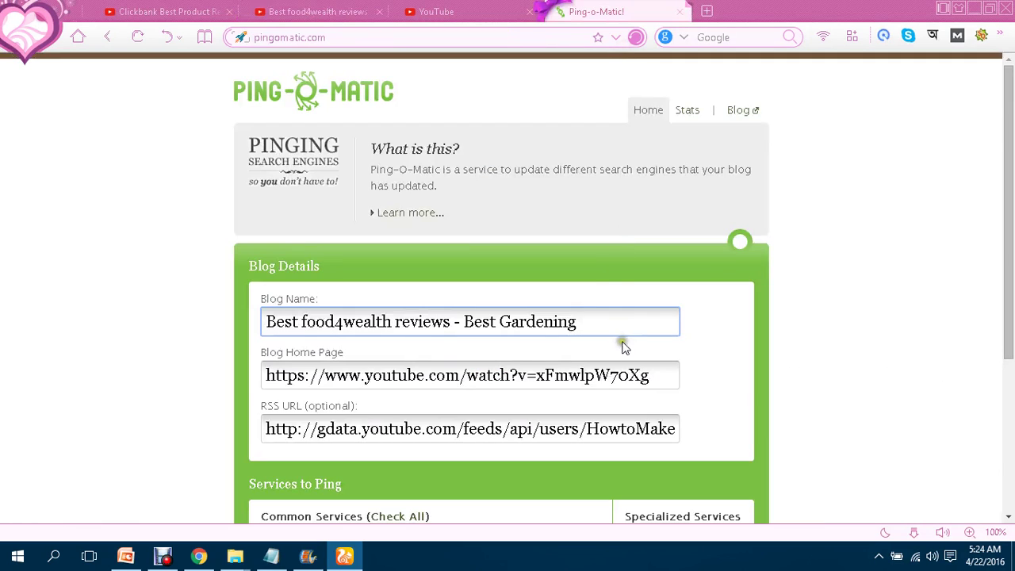
drag(657, 374, 190, 396)
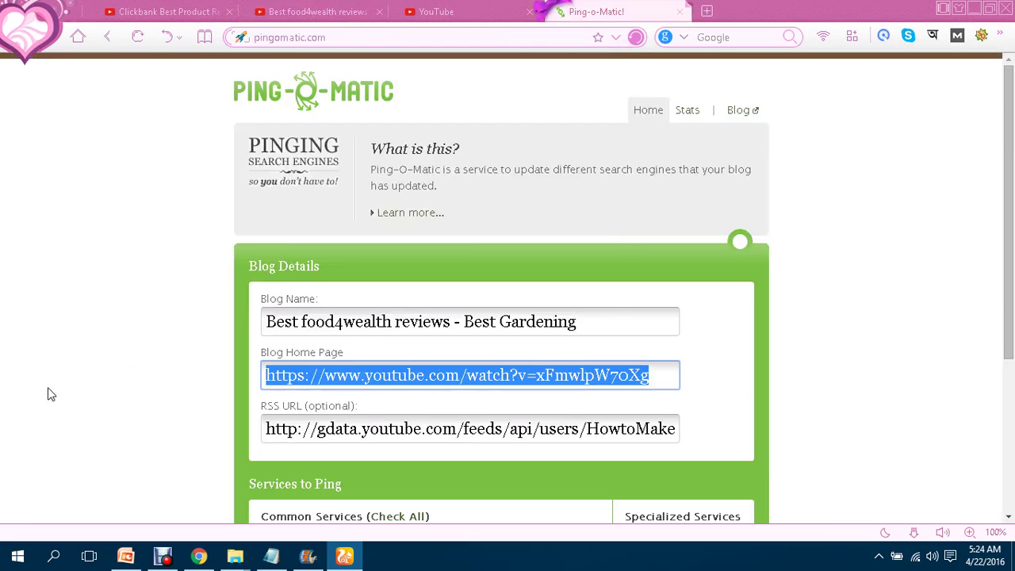
key(ctrl+v)
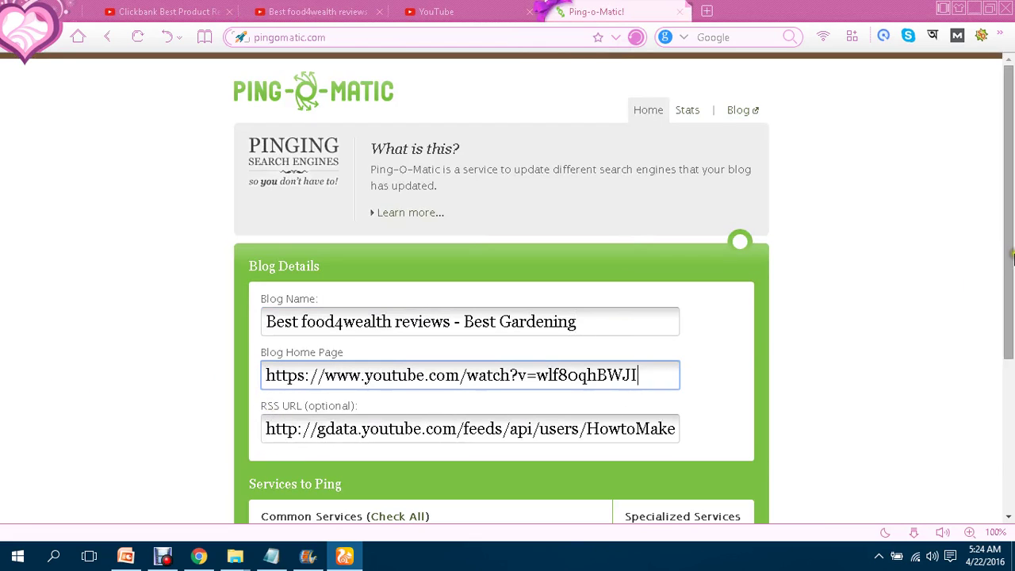
drag(1012, 254, 1011, 337)
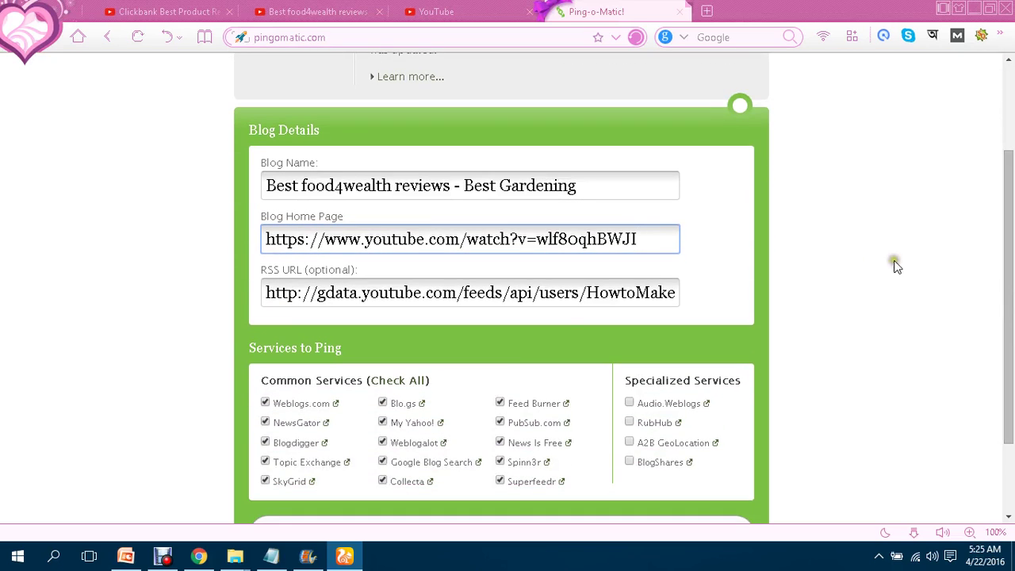
Switch to PowerPoint and copy the whole link template from the "Video RSS Link" slide.
click(126, 555)
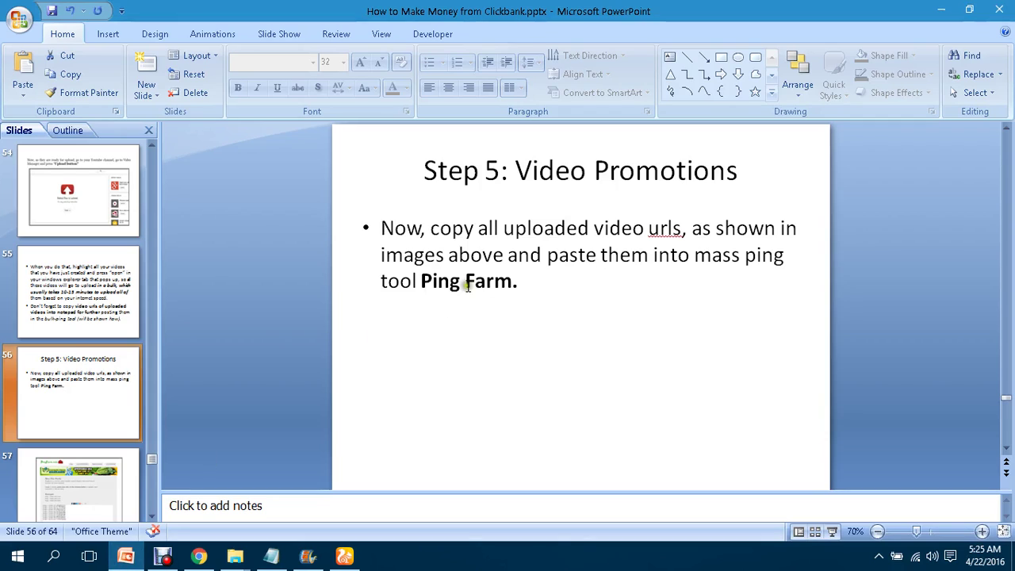
click(57, 476)
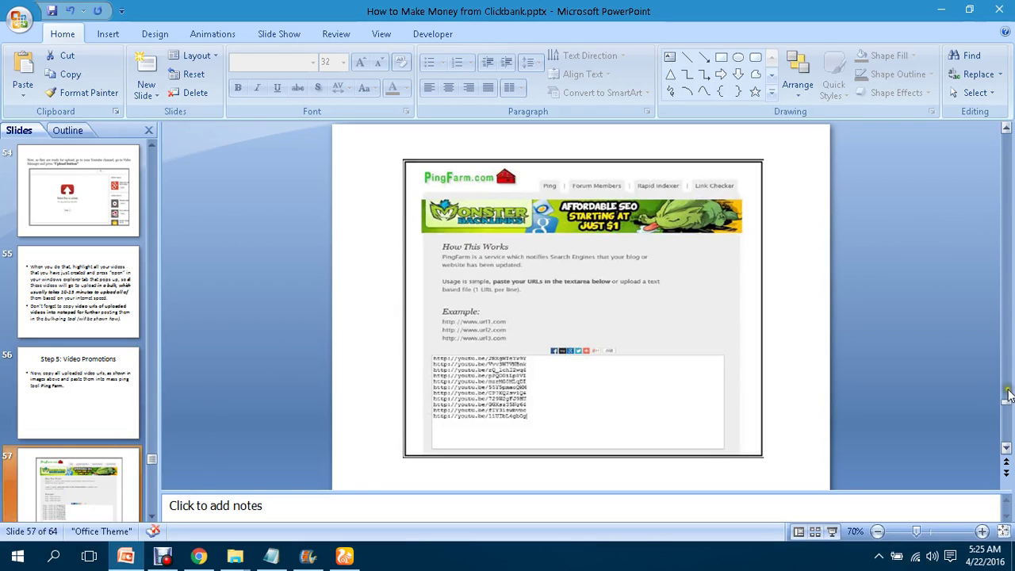
click(152, 516)
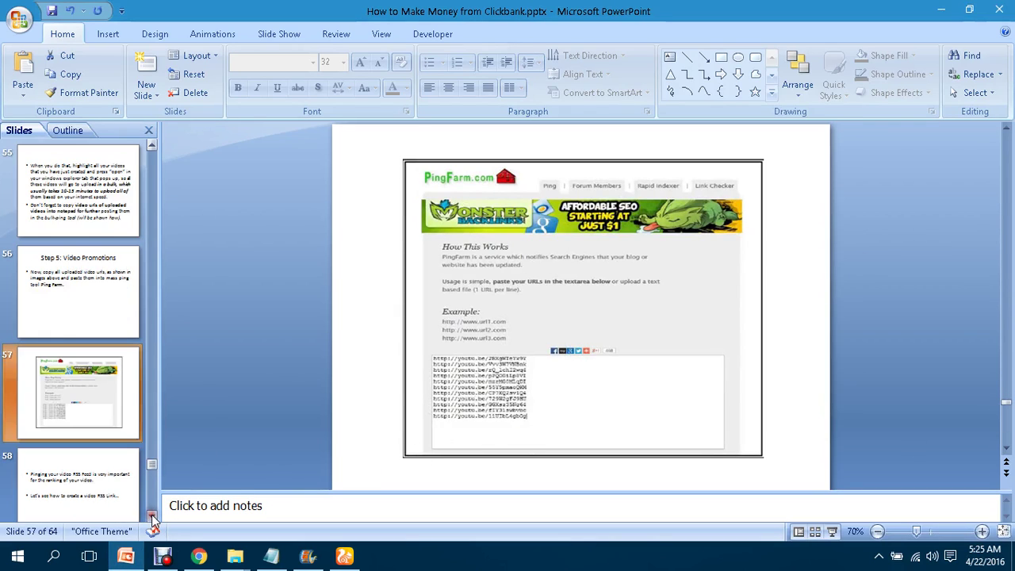
click(152, 516)
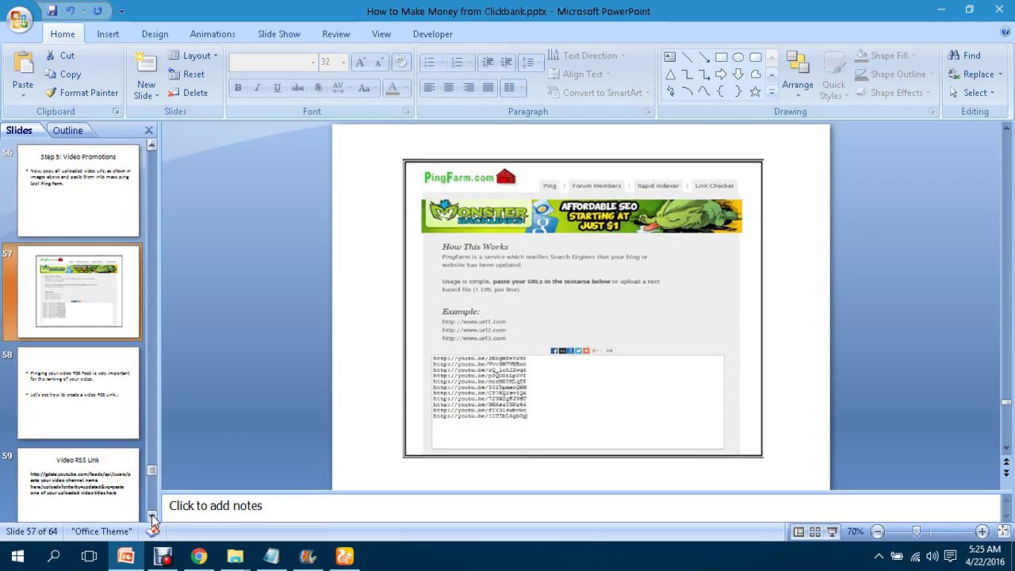
click(93, 369)
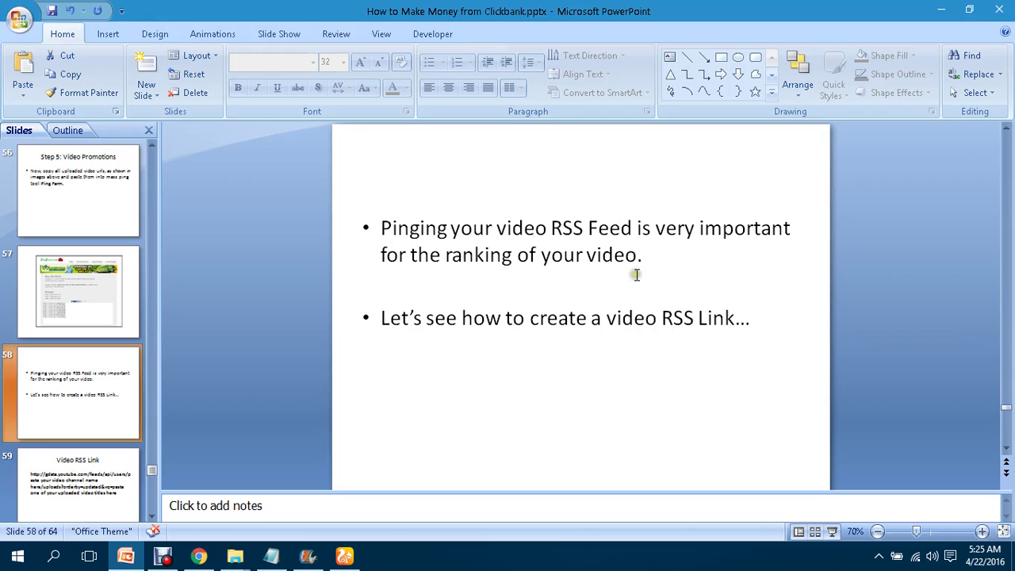
click(31, 498)
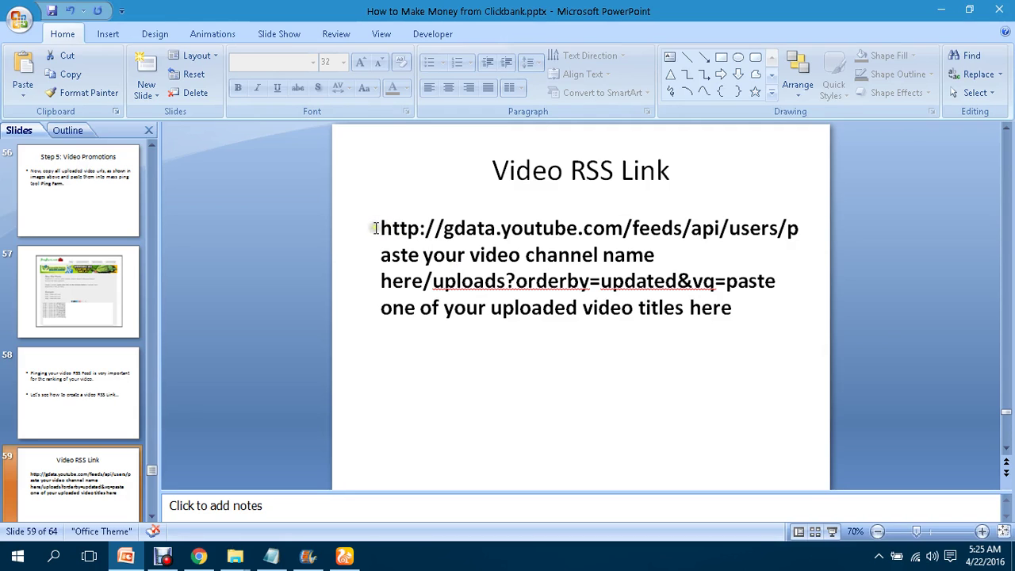
drag(381, 228, 739, 317)
right_click(589, 273)
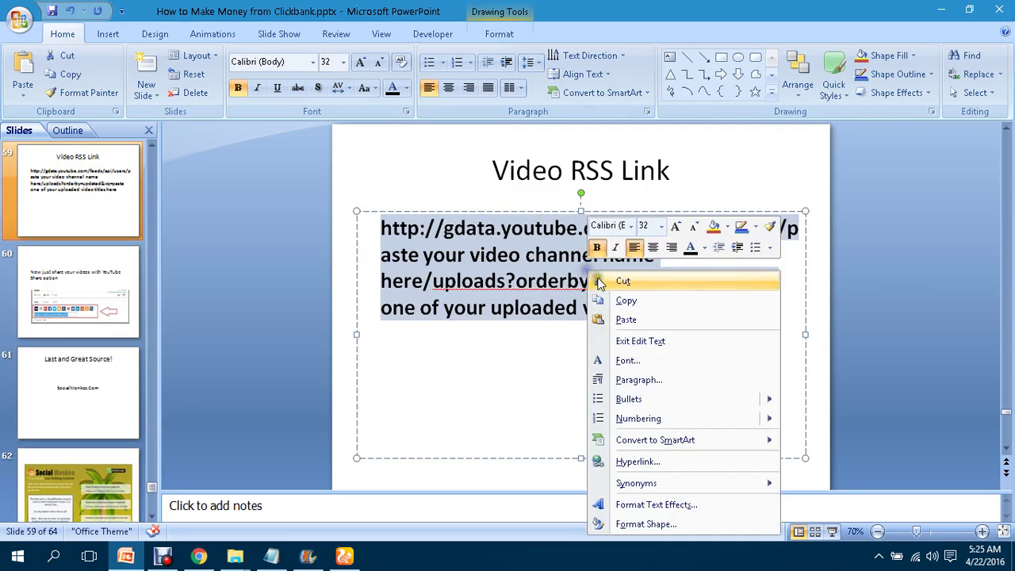
click(618, 298)
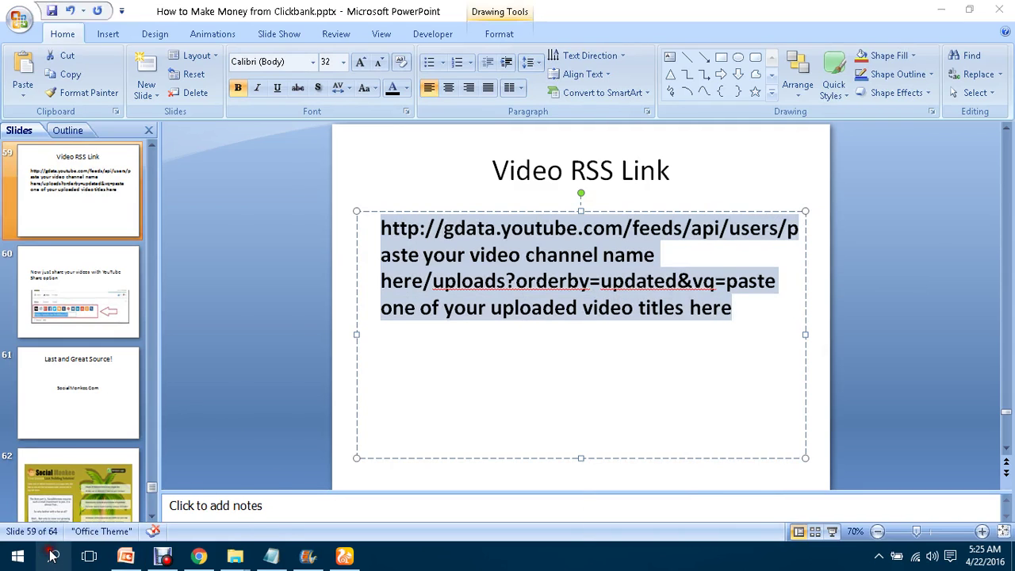
Paste the RSS link template into a new maximized Notepad document and select "paste your video channel name here".
click(52, 557)
text(note)
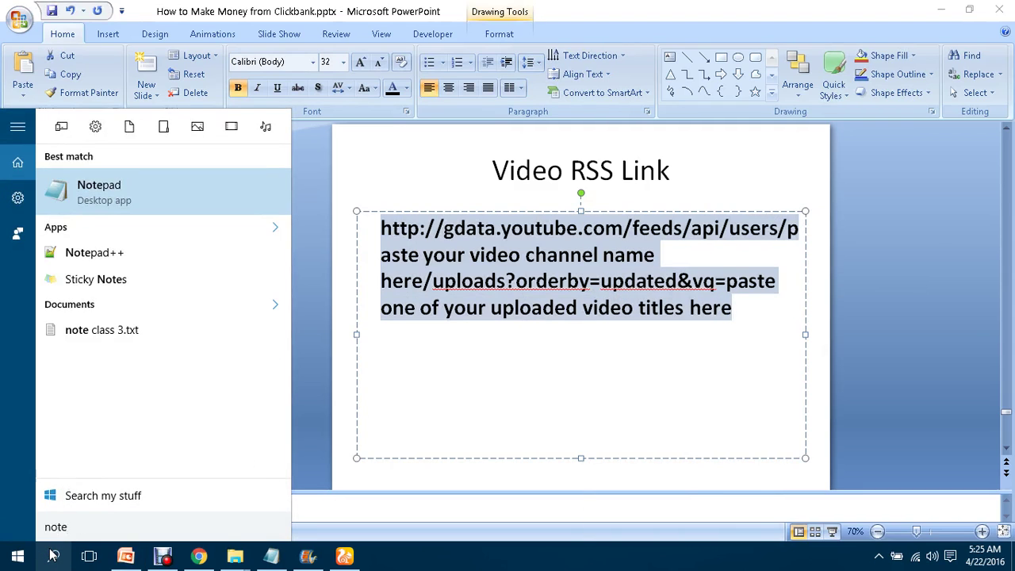
key(Return)
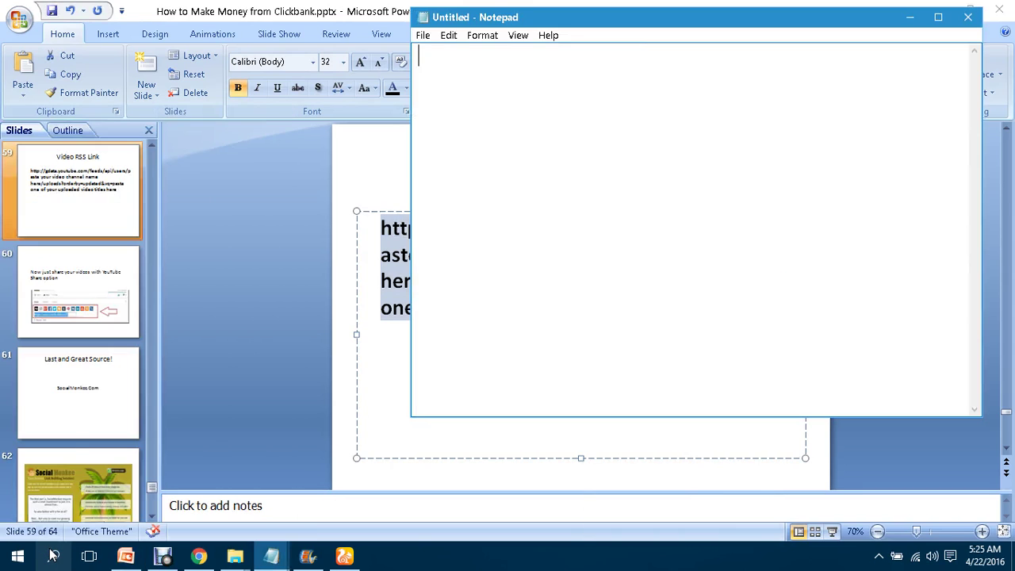
click(937, 17)
key(ctrl+v)
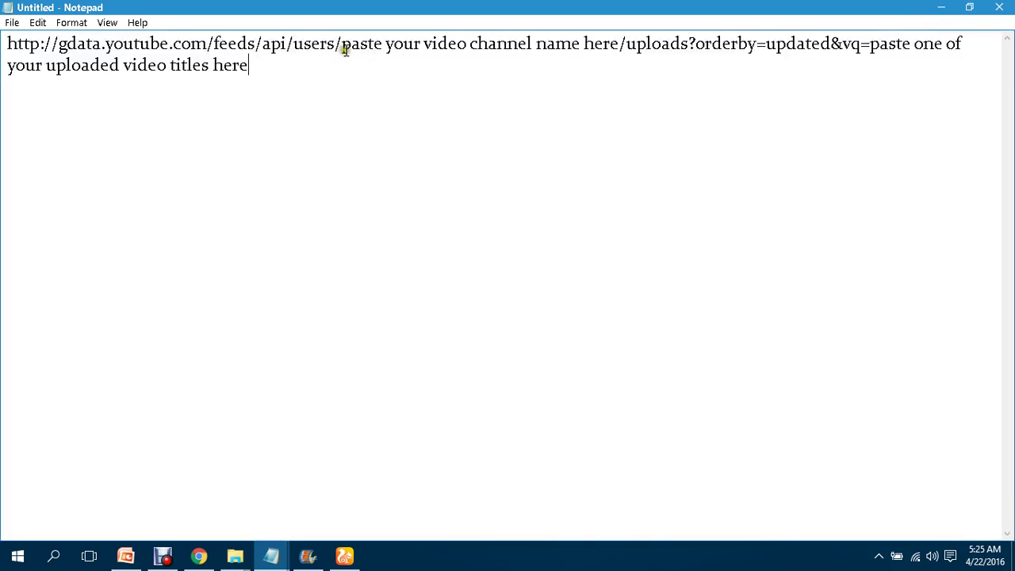
drag(343, 49, 619, 46)
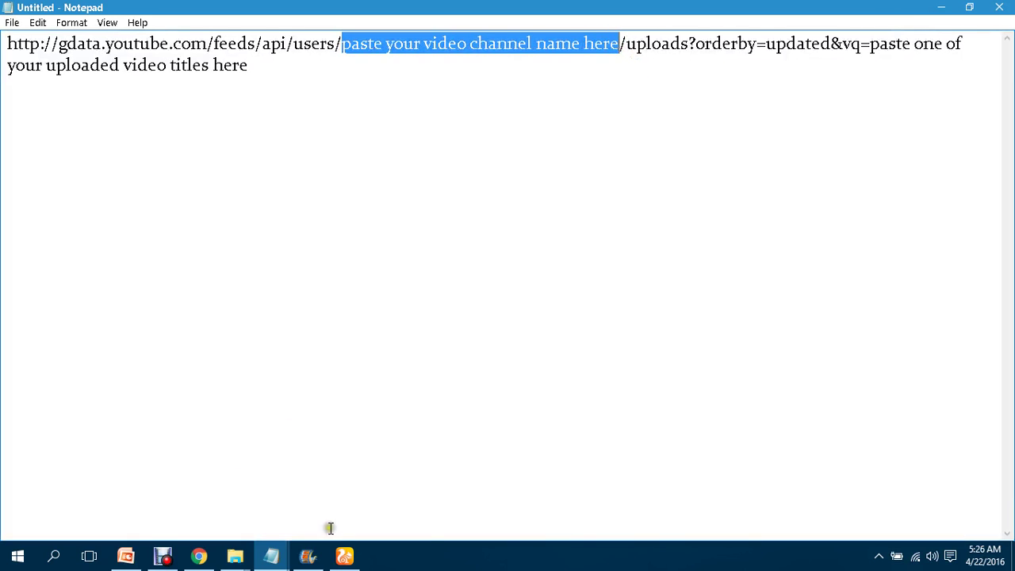
Try to replace the channel name placeholder in the Notepad link with the blog name copied from Ping-o-Matic.
click(350, 558)
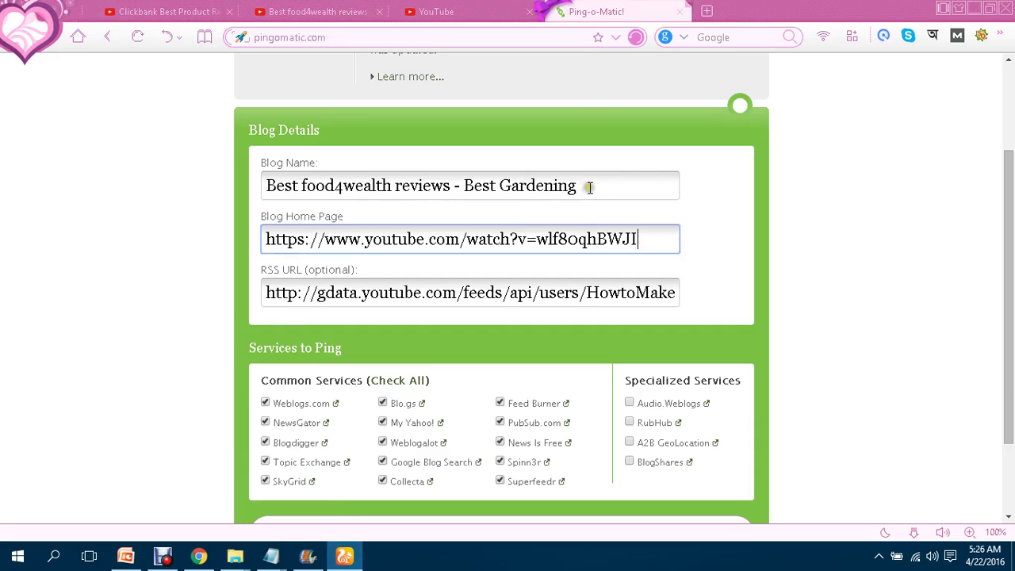
drag(589, 187, 251, 203)
right_click(319, 188)
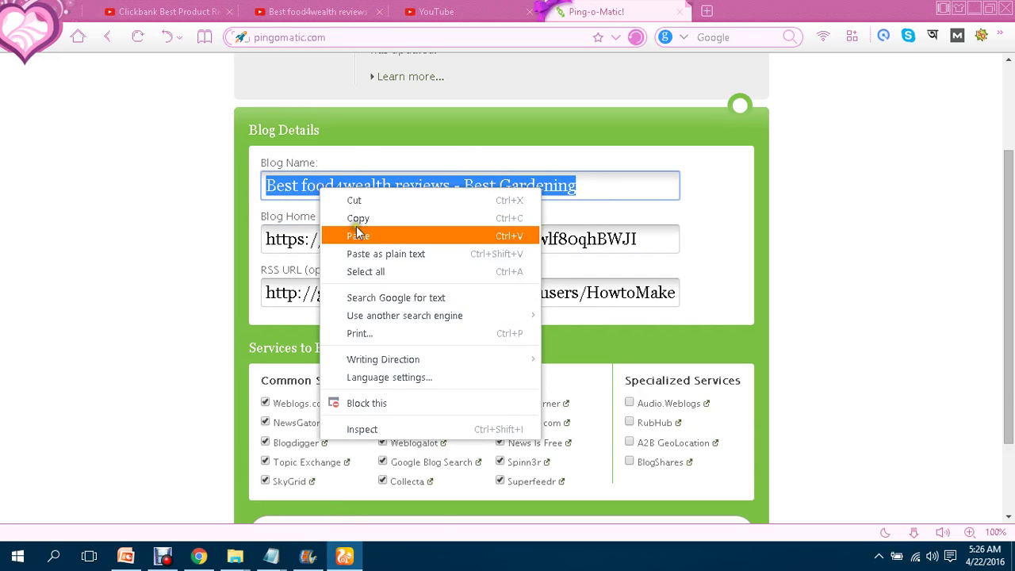
click(356, 218)
click(270, 557)
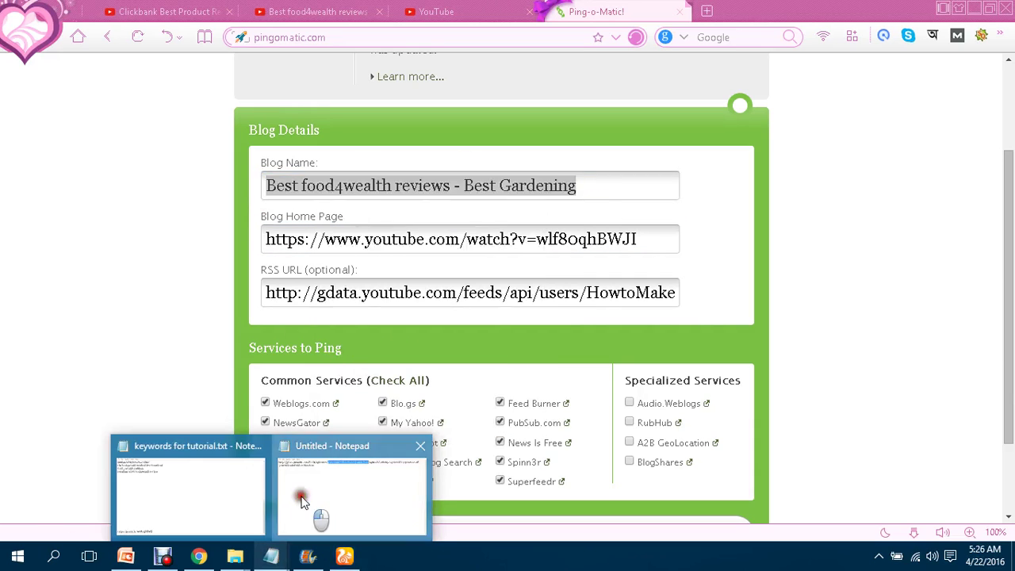
click(301, 499)
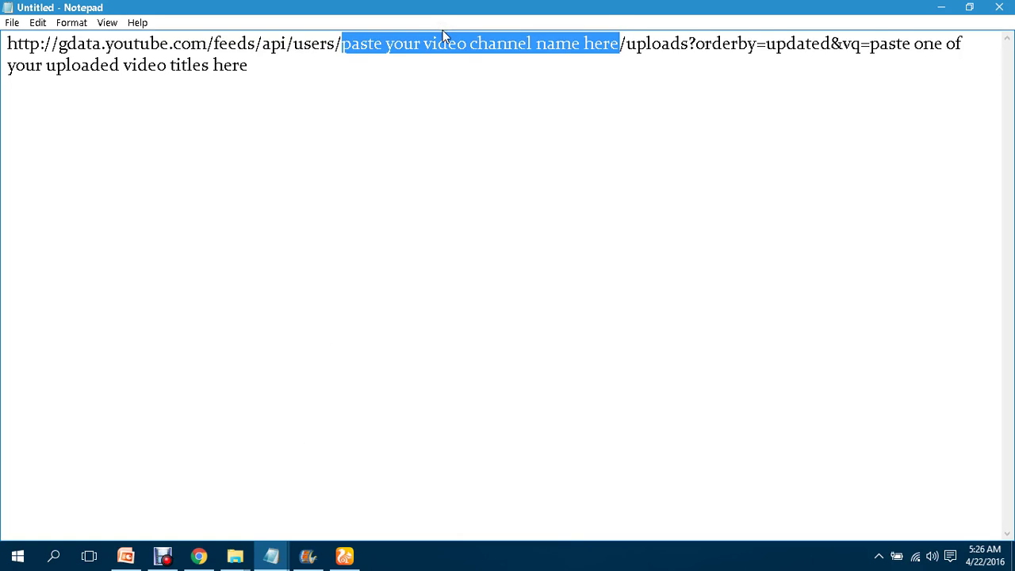
key(ctrl+v)
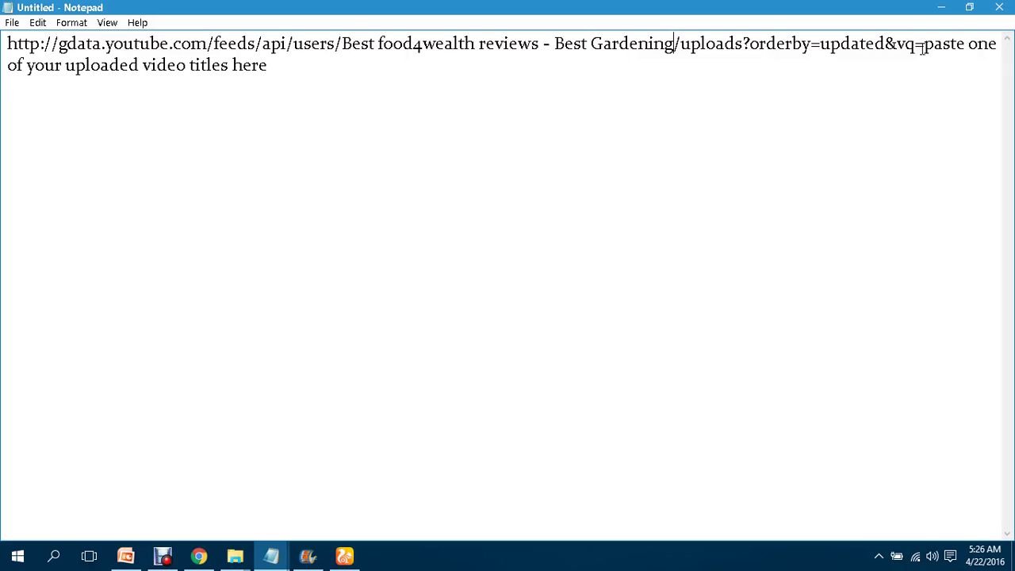
key(ctrl+z)
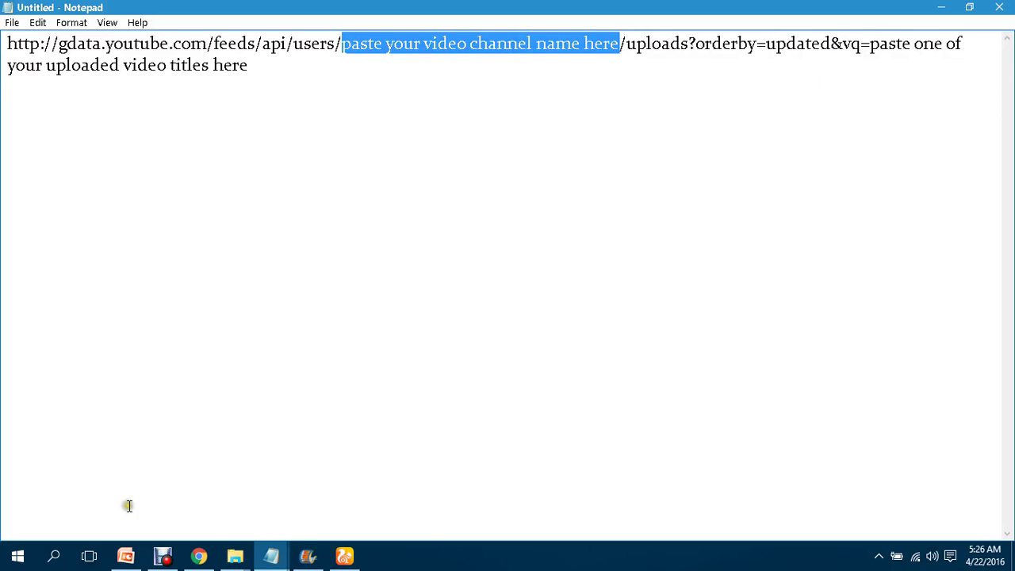
Copy the channel name "Clickbank Best Product Reviews" from the YouTube channel page over the channel name placeholder in Notepad.
click(344, 555)
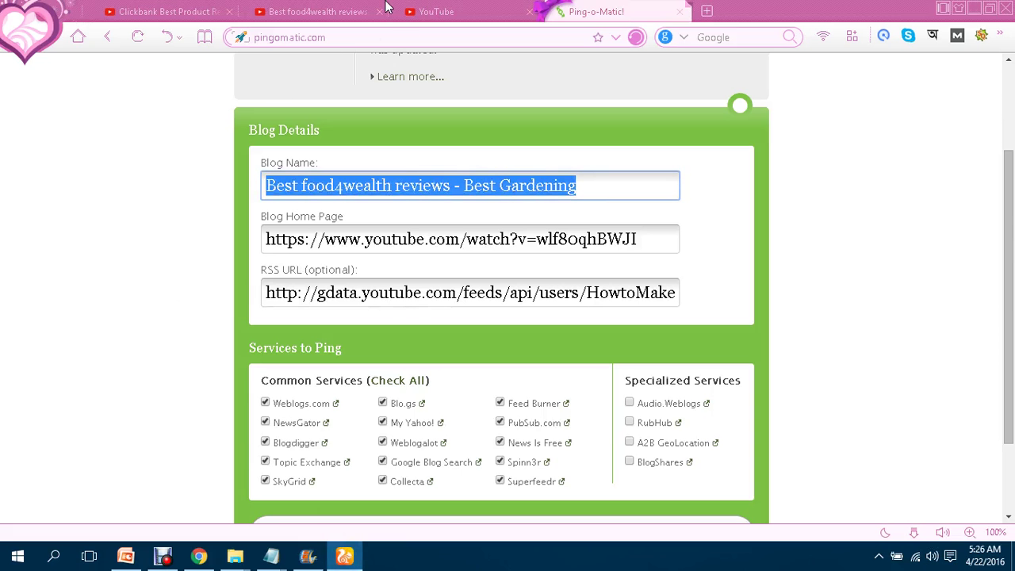
click(309, 11)
click(143, 11)
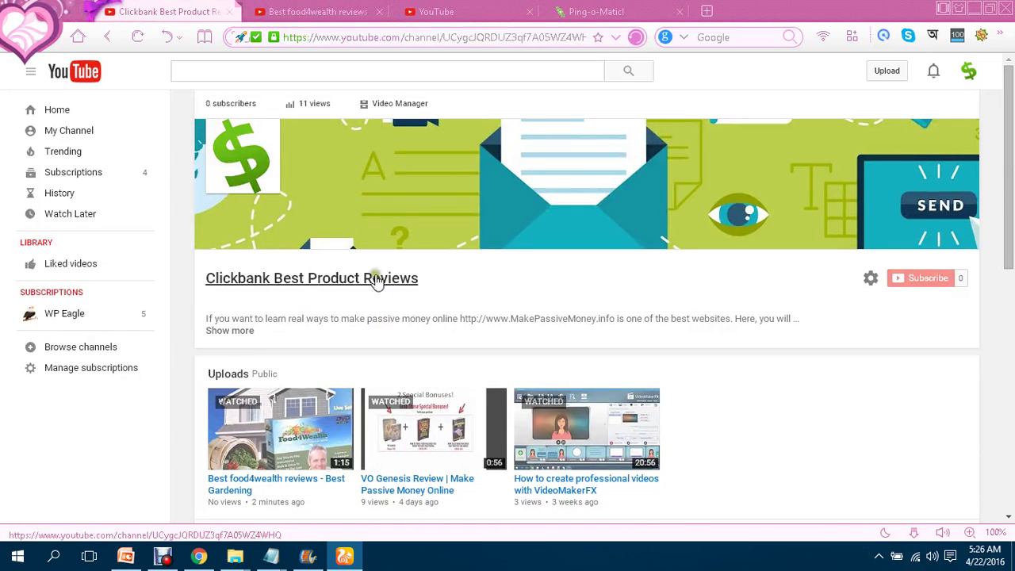
drag(423, 279, 207, 288)
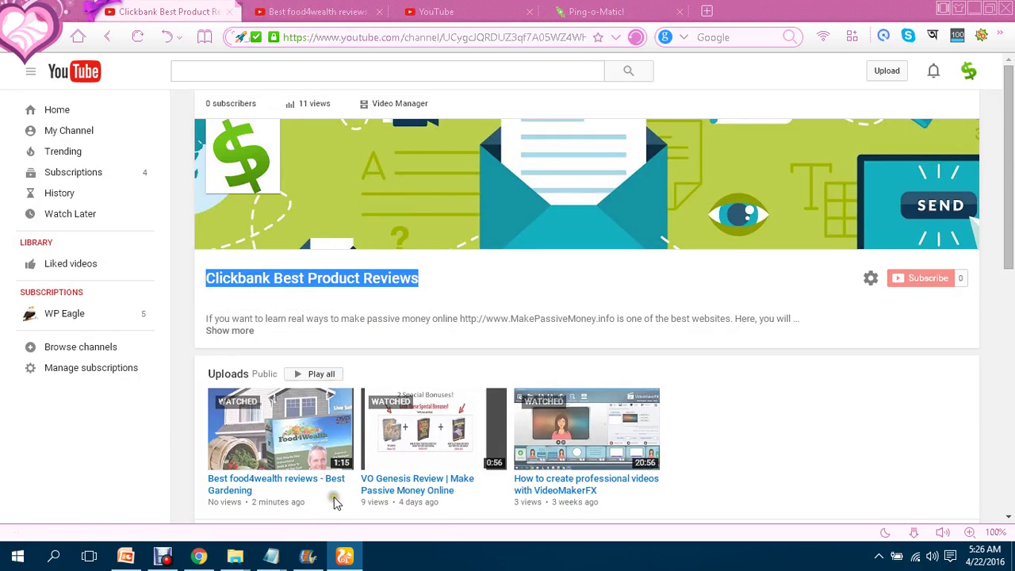
click(271, 556)
click(300, 498)
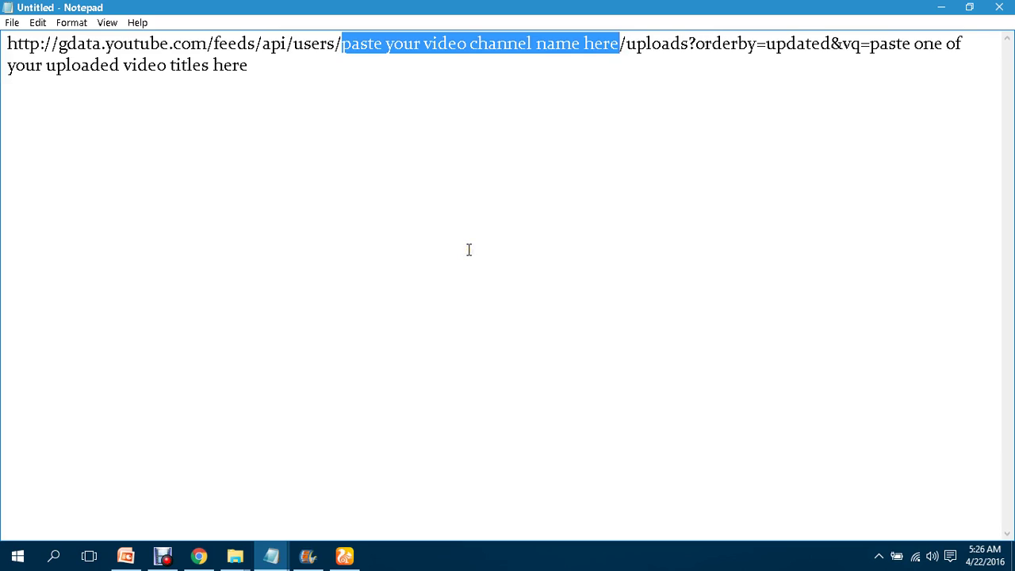
key(ctrl+v)
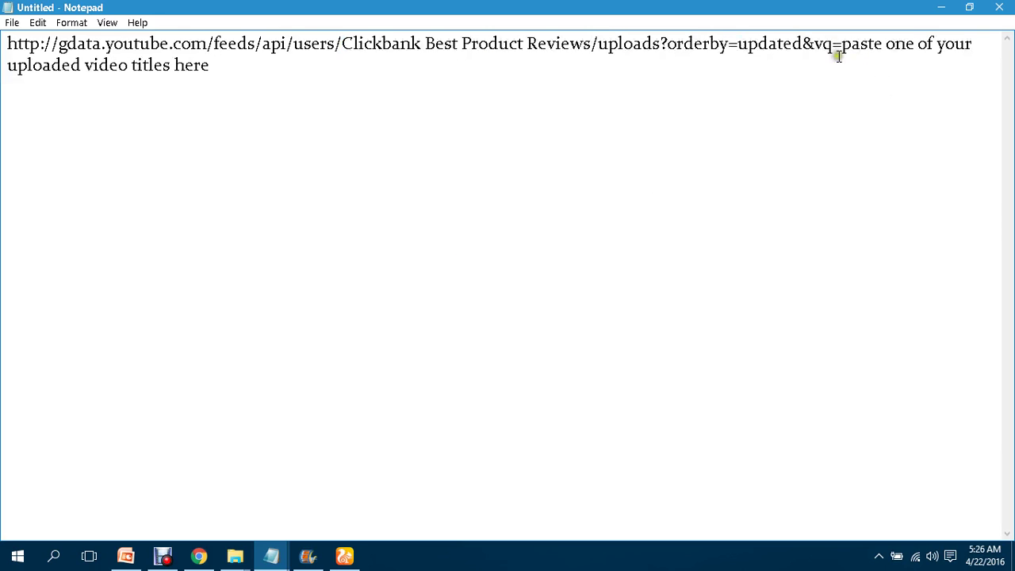
Copy the title "Best food4wealth reviews - Best Gardening" from the YouTube annotations page over the video title placeholder in Notepad.
click(353, 561)
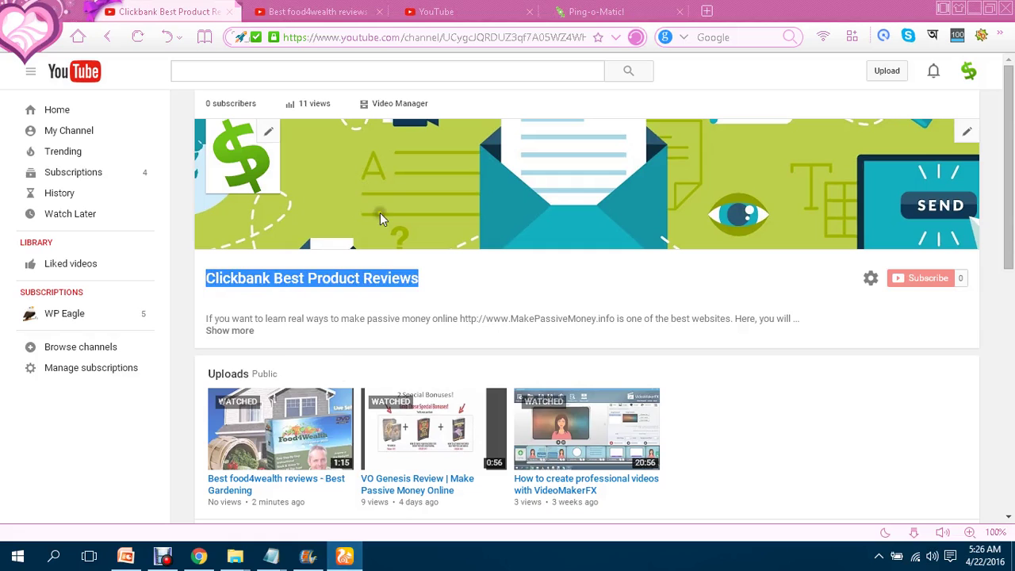
click(341, 9)
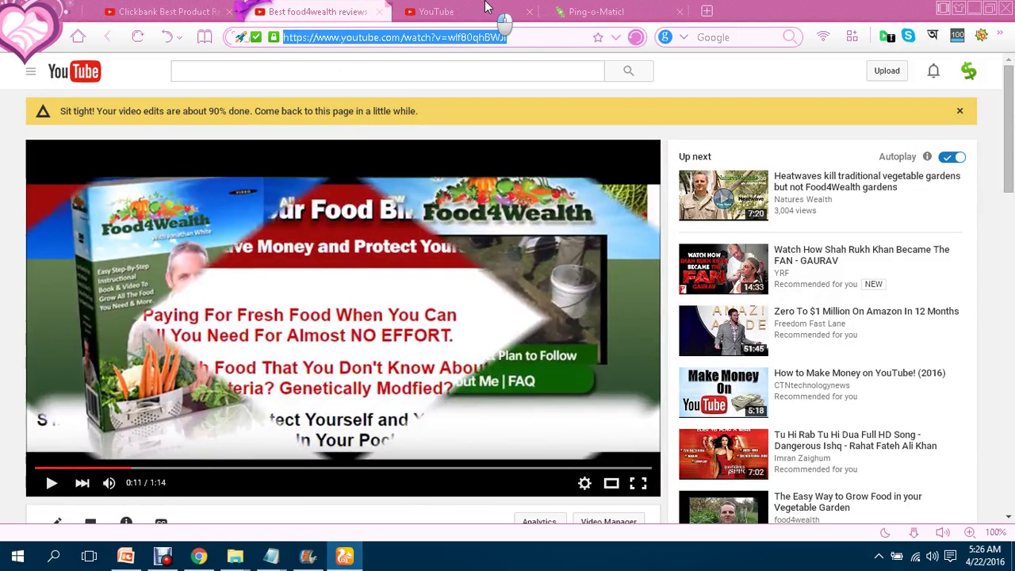
click(498, 11)
right_click(358, 173)
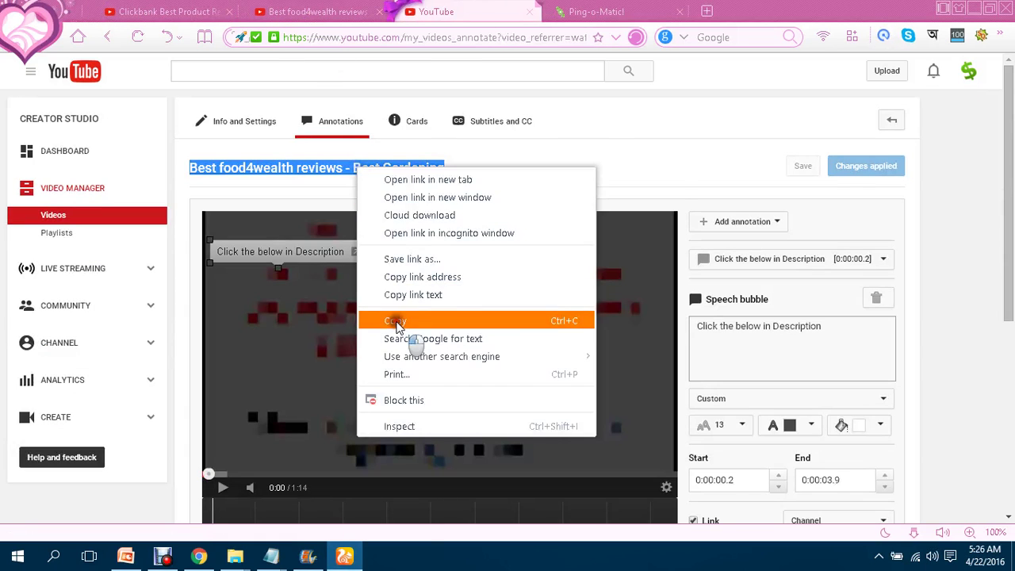
click(396, 317)
mouse_move(271, 555)
click(335, 508)
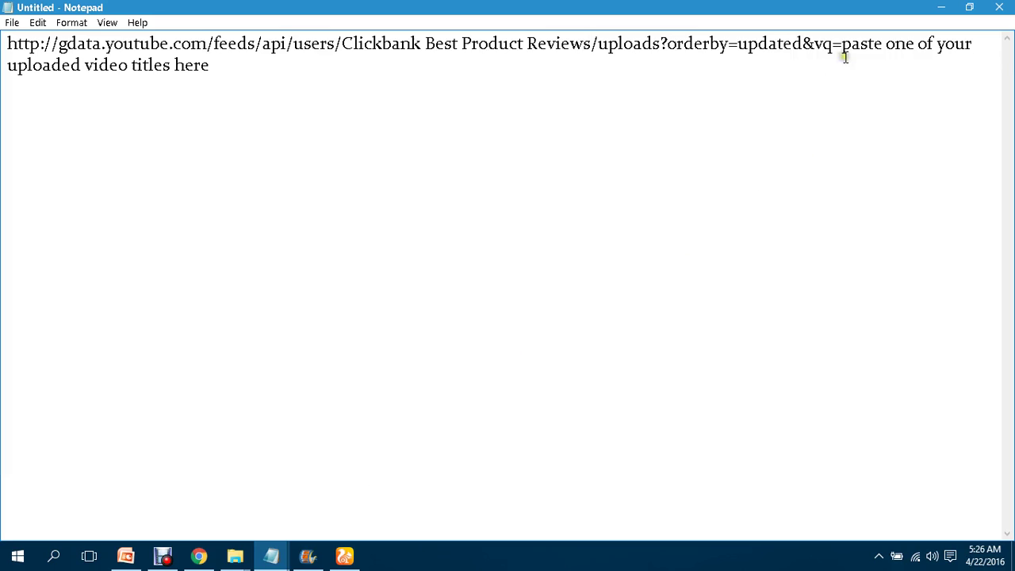
drag(842, 44, 853, 73)
key(ctrl+v)
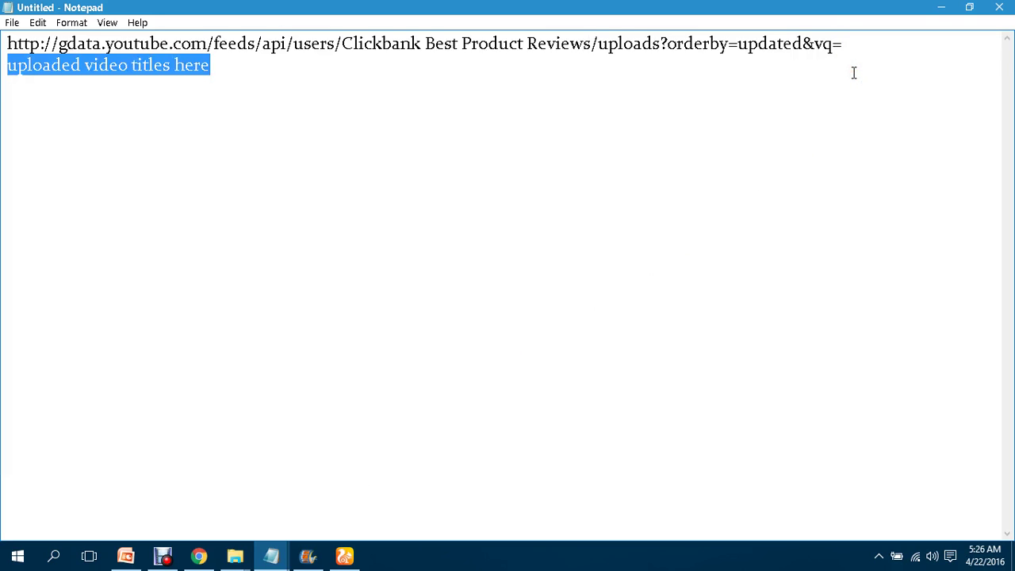
Copy the completed RSS link from Notepad over the RSS URL in the Ping-o-Matic form.
key(ctrl+a)
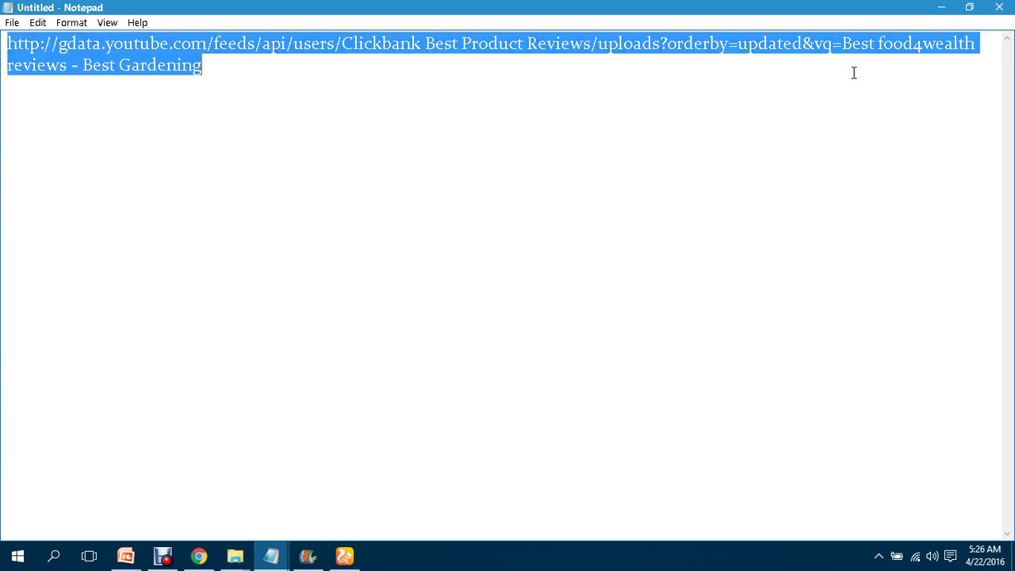
right_click(244, 36)
click(290, 86)
click(345, 555)
click(627, 8)
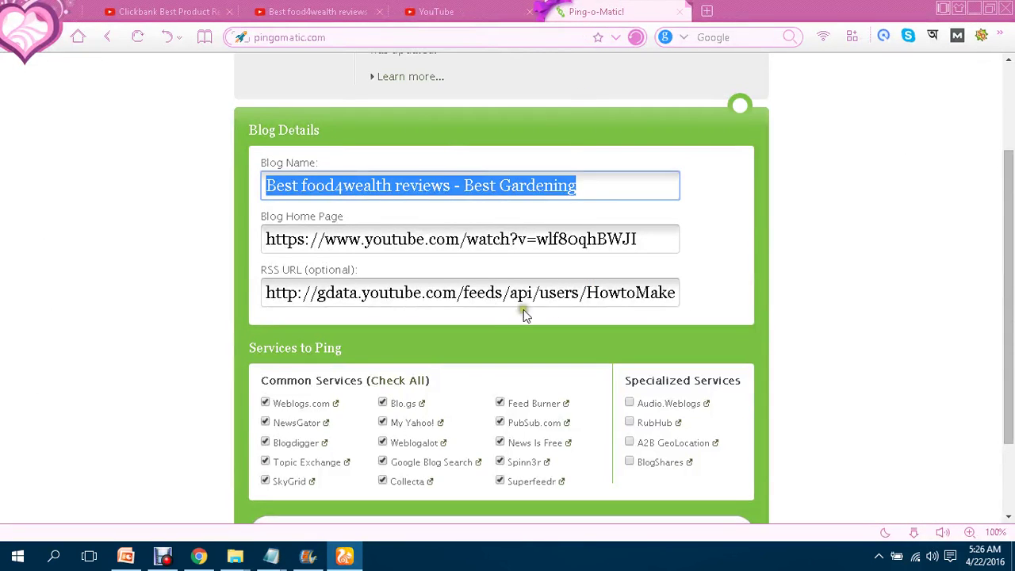
click(627, 294)
key(ctrl+a)
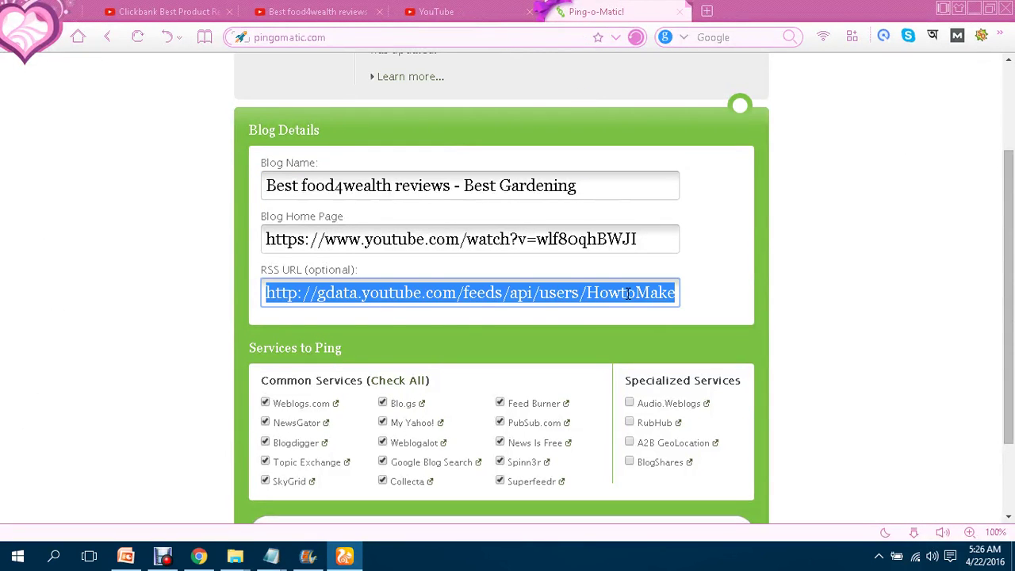
key(ctrl+v)
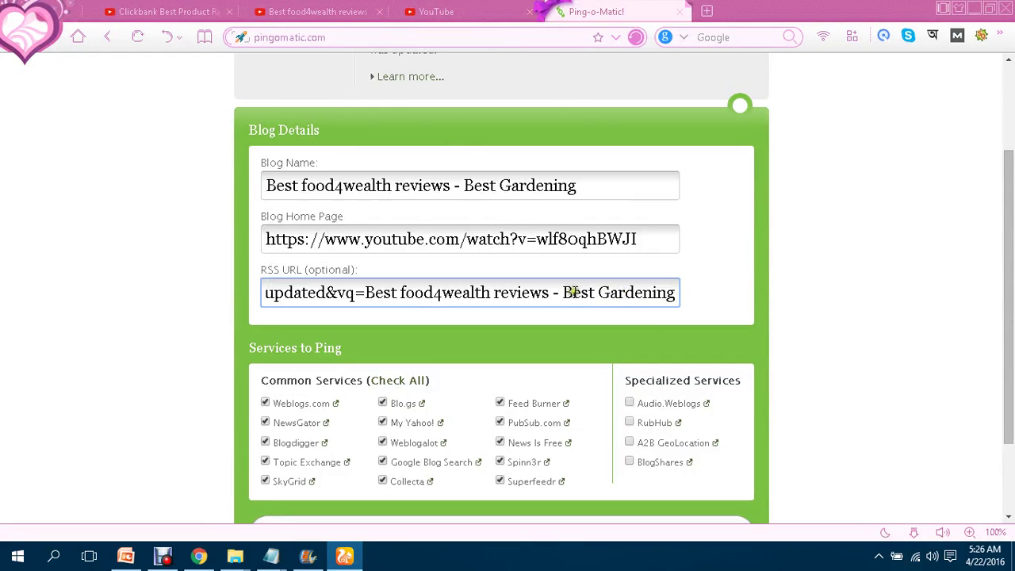
Check all common services, try to send the pings, and return to the Ping-o-Matic form.
scroll(1009, 293, down, 2)
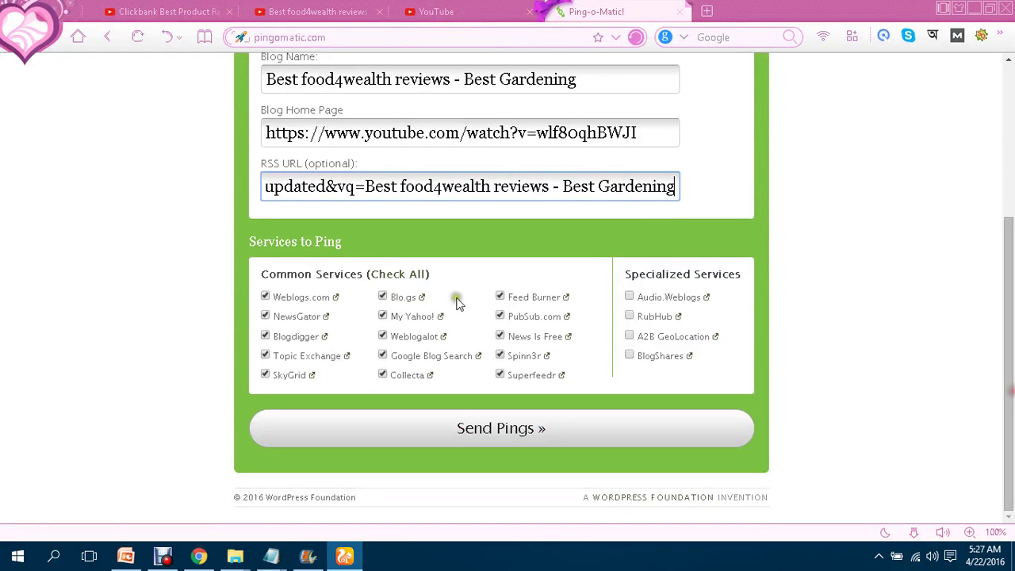
click(397, 274)
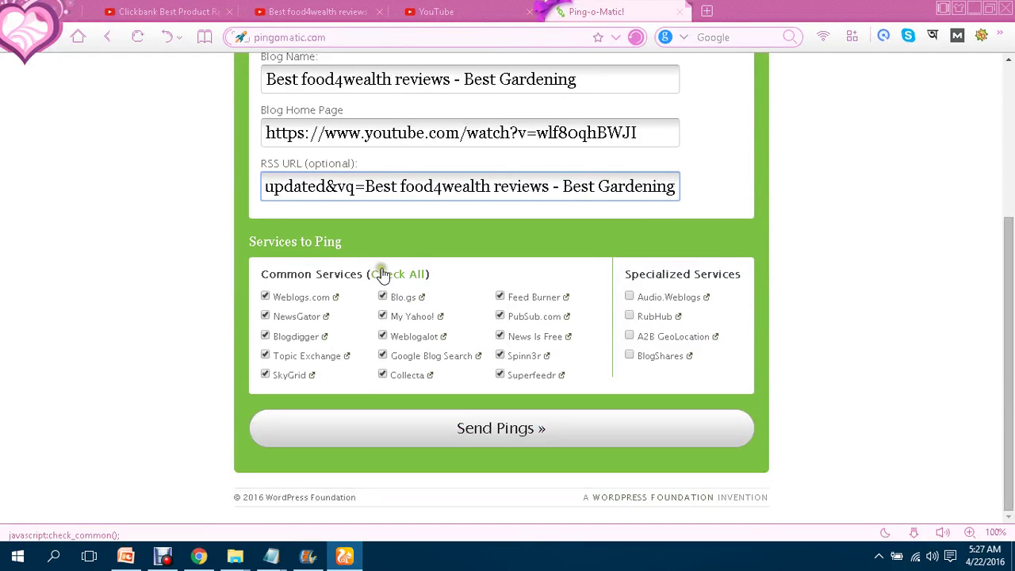
click(498, 436)
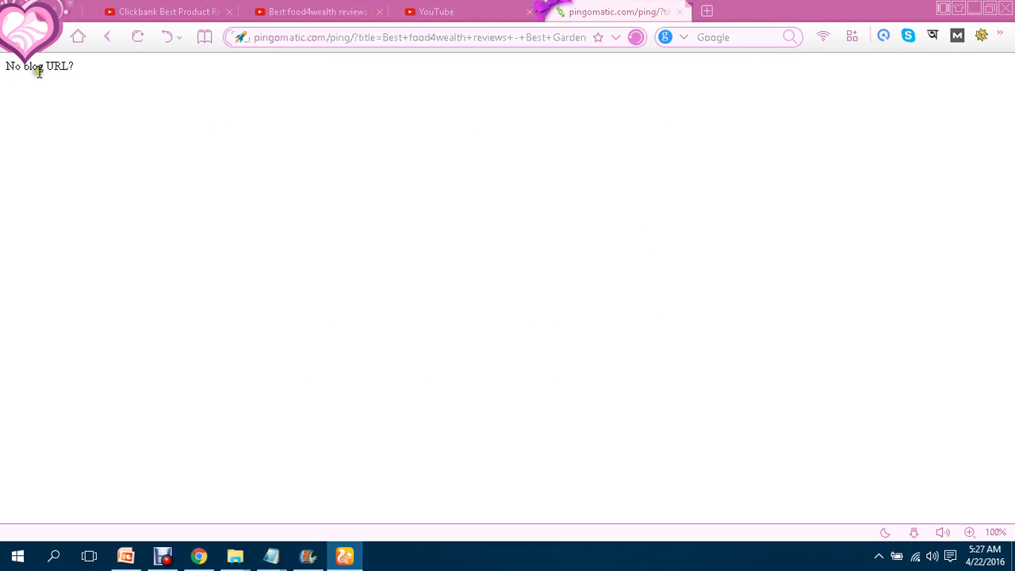
click(109, 37)
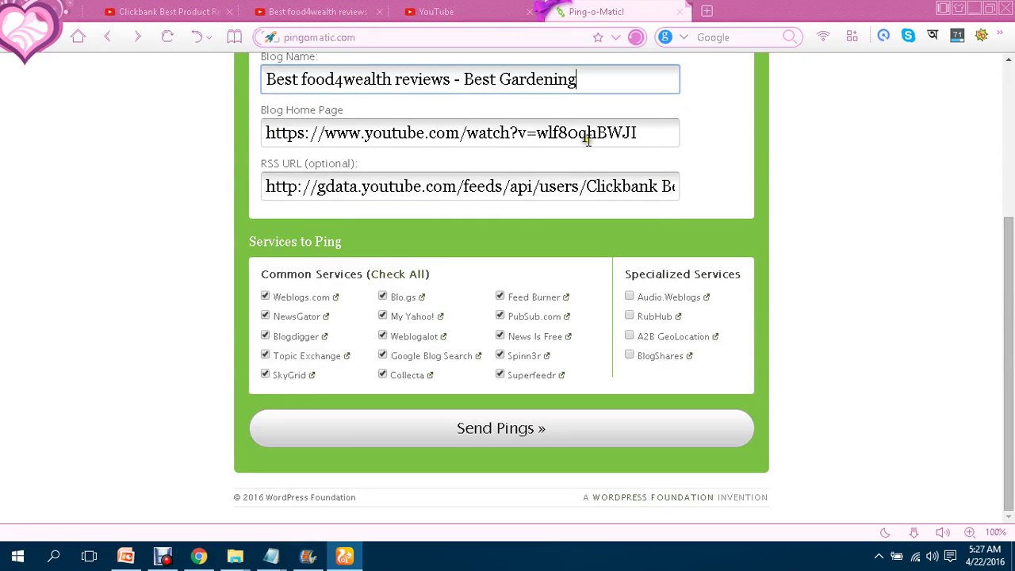
Recheck the Blog Home Page URL in the form and send the pings to the selected services again.
click(558, 136)
click(652, 129)
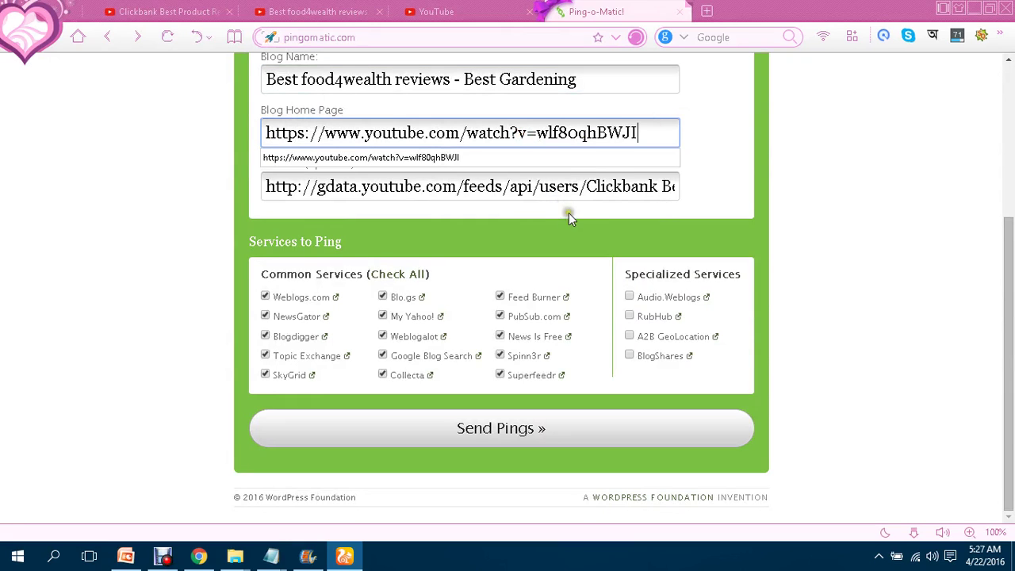
mouse_move(1010, 317)
mouse_down()
mouse_move(1011, 279)
mouse_move(1012, 298)
mouse_up()
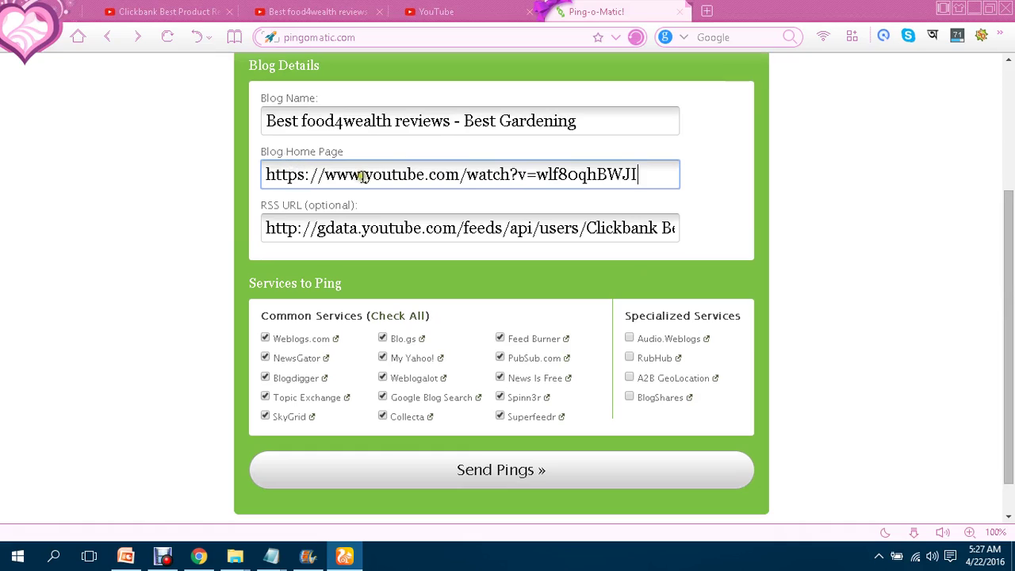
click(624, 182)
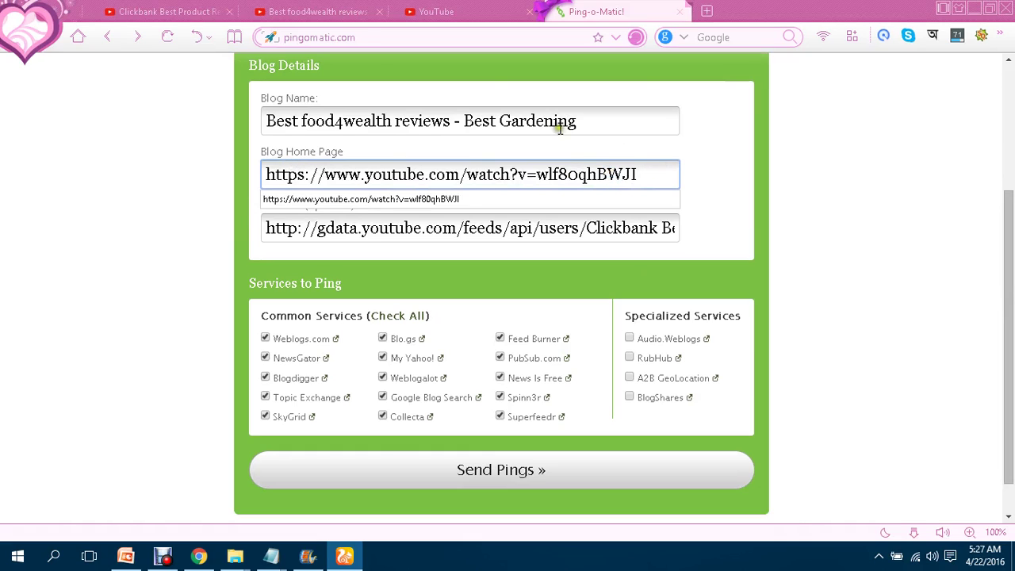
click(512, 172)
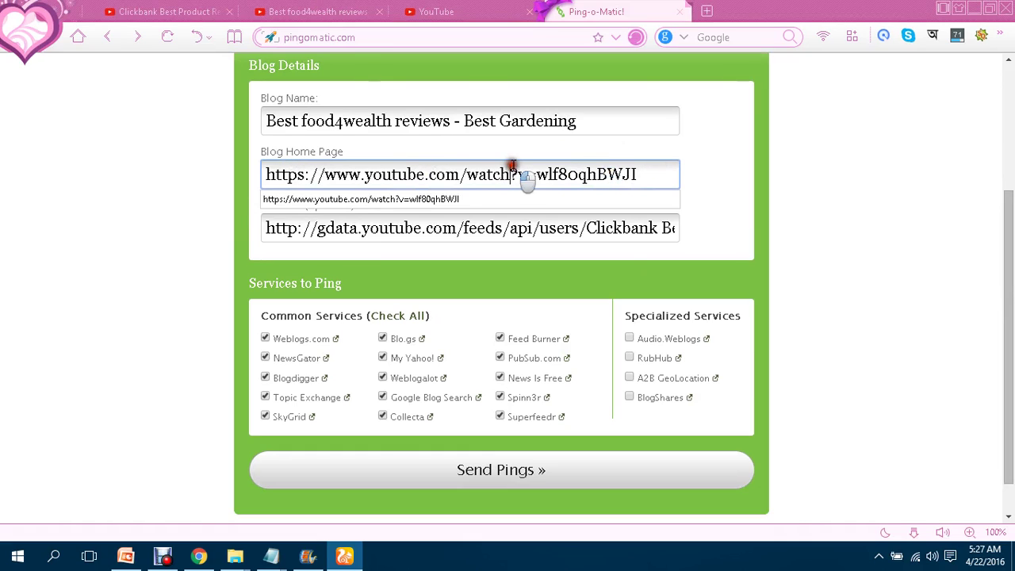
click(766, 199)
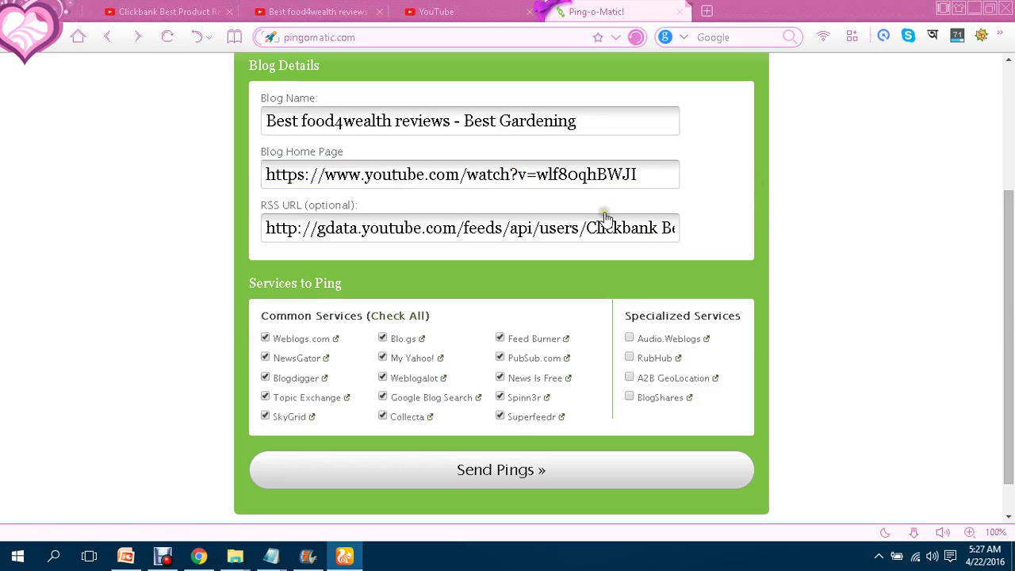
click(494, 480)
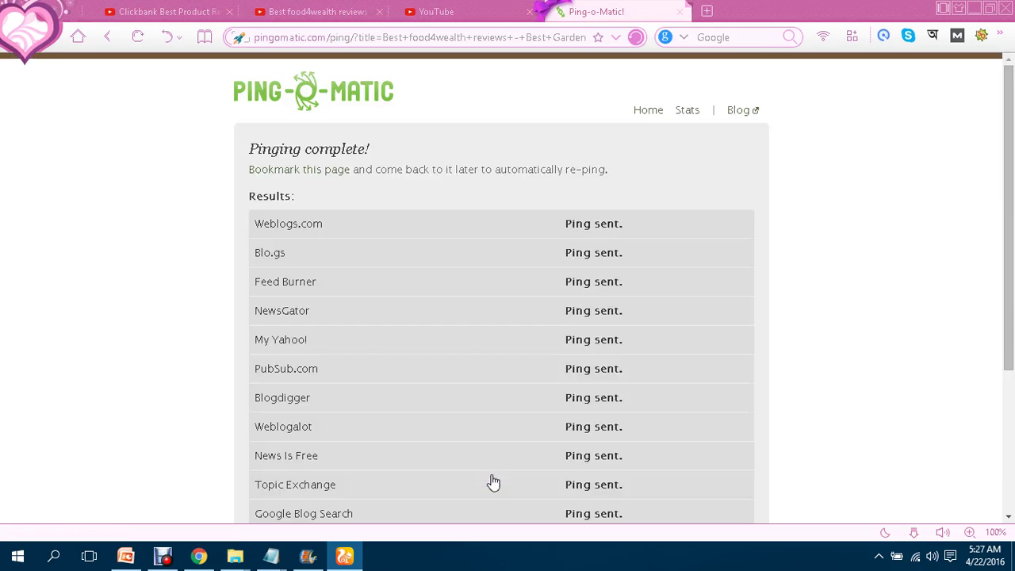
Review the Ping-o-Matic results for each pinged service.
click(405, 203)
drag(262, 149, 467, 136)
click(467, 136)
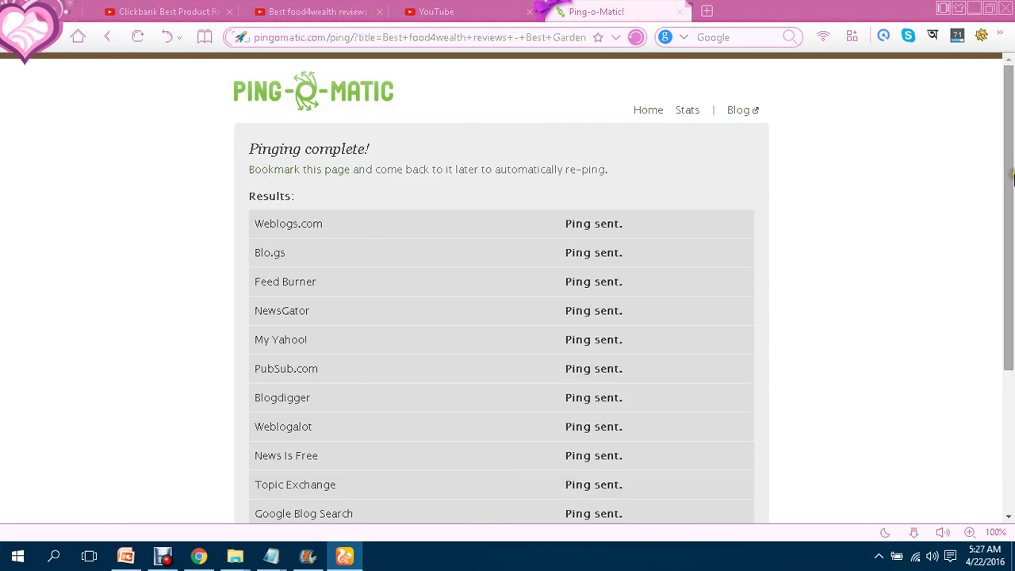
drag(1012, 178, 1012, 248)
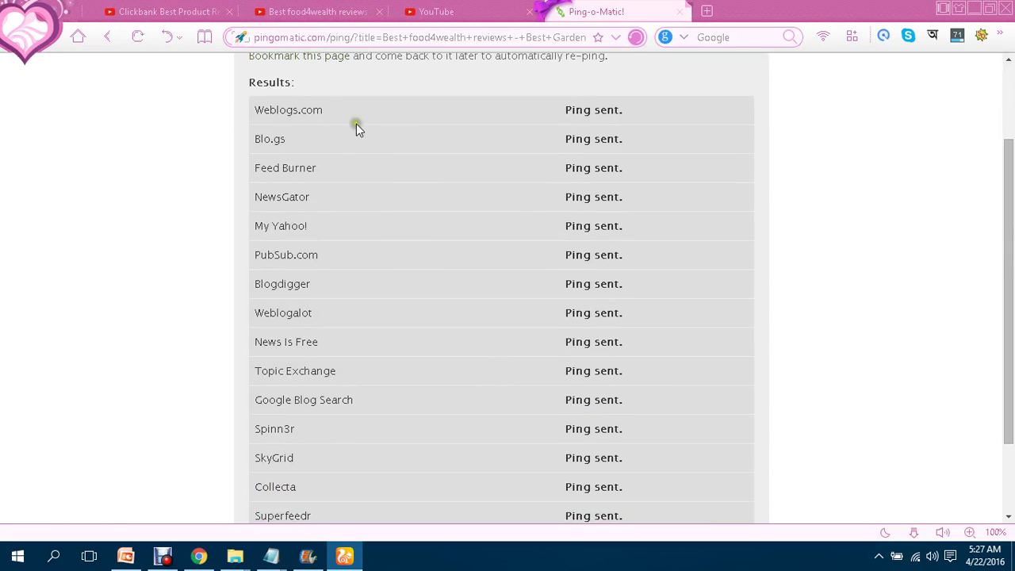
scroll(975, 379, down, 1)
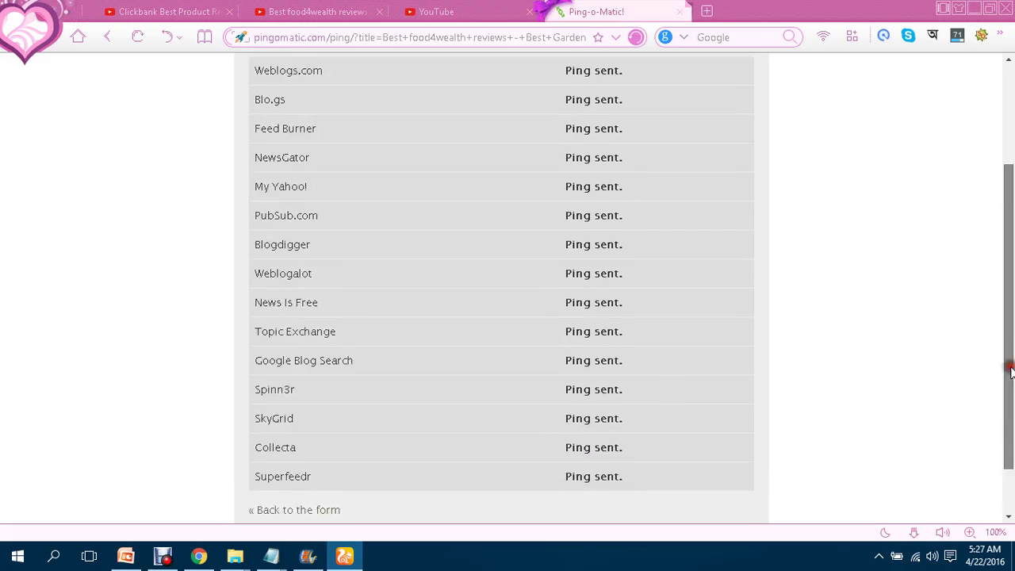
scroll(991, 317, up, 2)
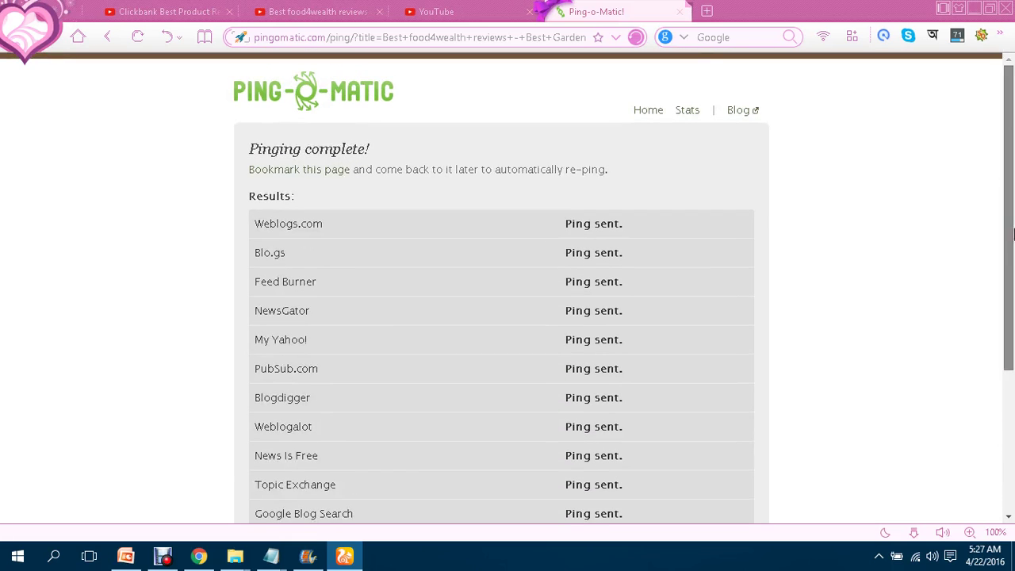
mouse_move(1013, 232)
mouse_down()
mouse_move(1012, 349)
mouse_move(1011, 230)
mouse_up()
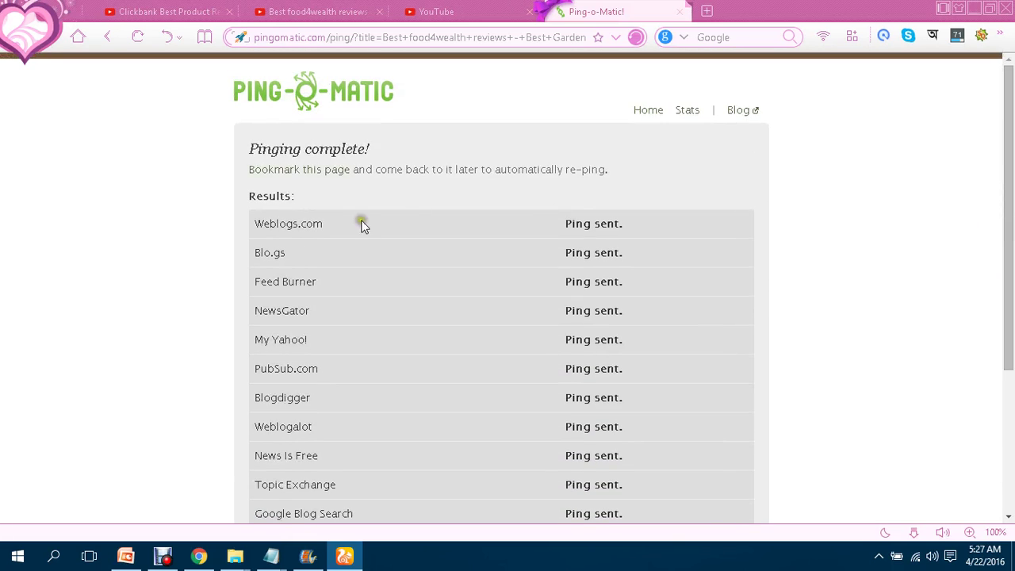
Switch to PowerPoint and show slide 60 about sharing videos with the YouTube Share option.
click(126, 556)
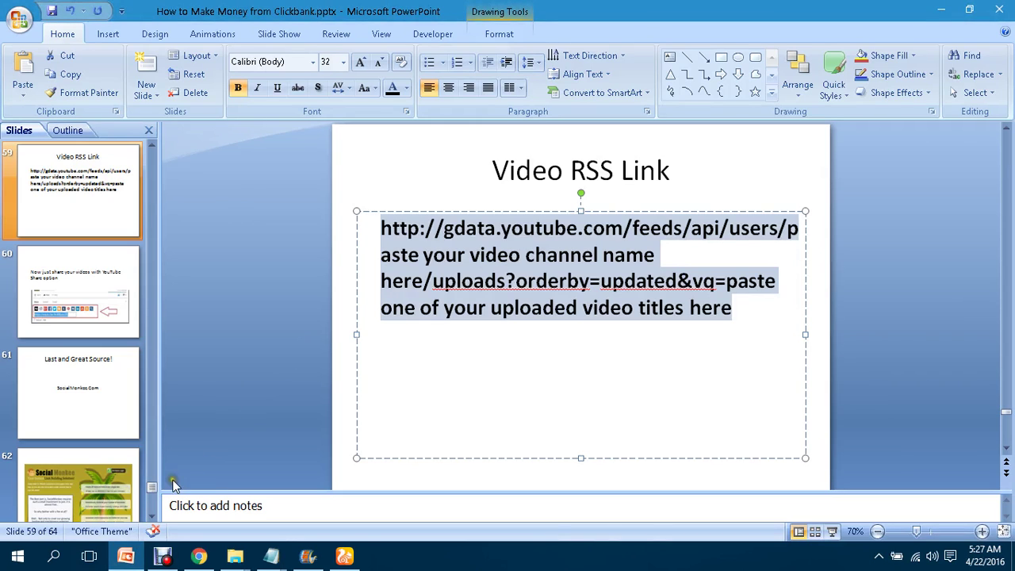
click(151, 516)
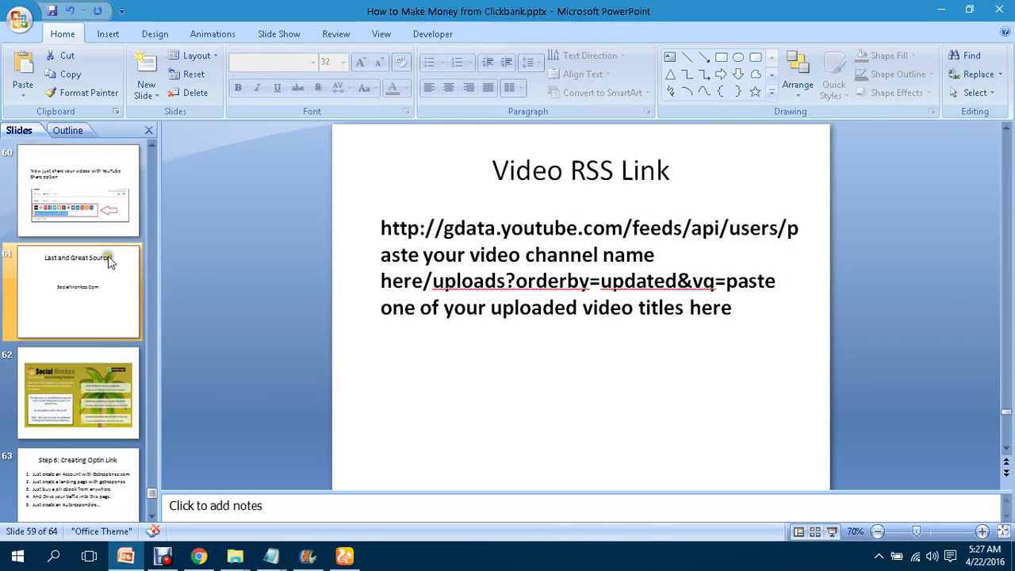
click(153, 146)
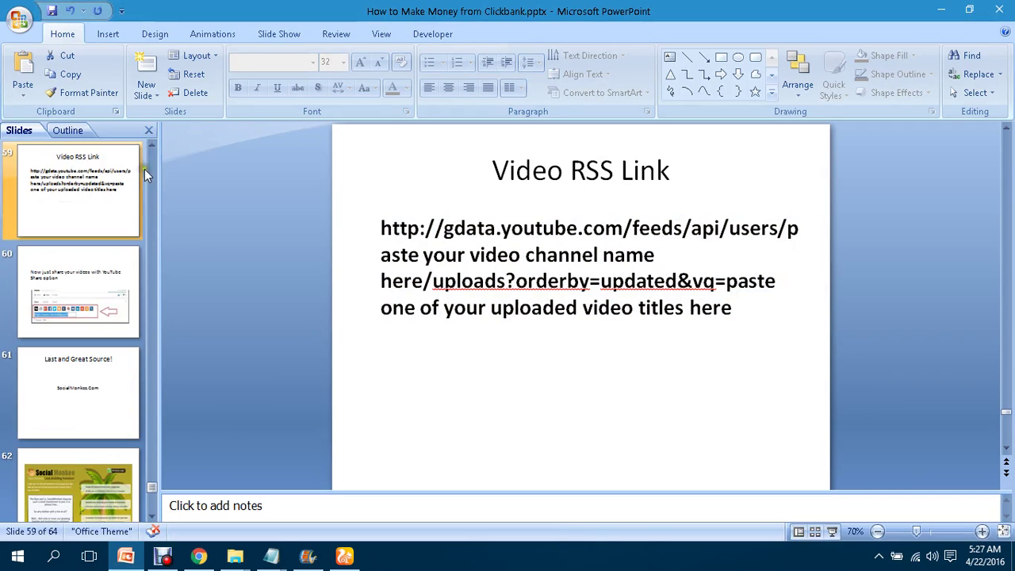
click(153, 145)
click(99, 395)
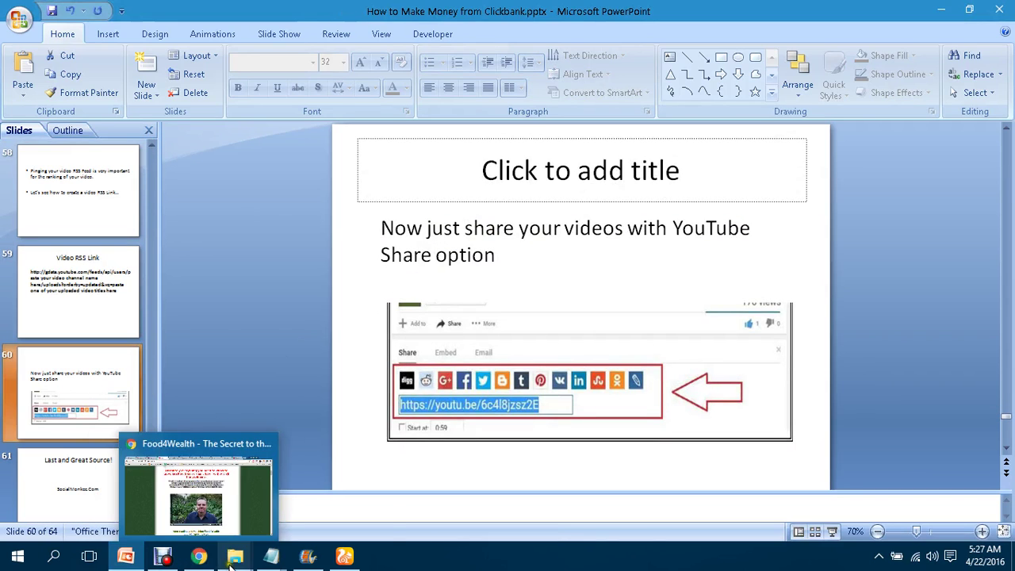
Switch to the browser and view the Share options of the "Best food4wealth reviews - Best Gardening" video on YouTube.
click(346, 558)
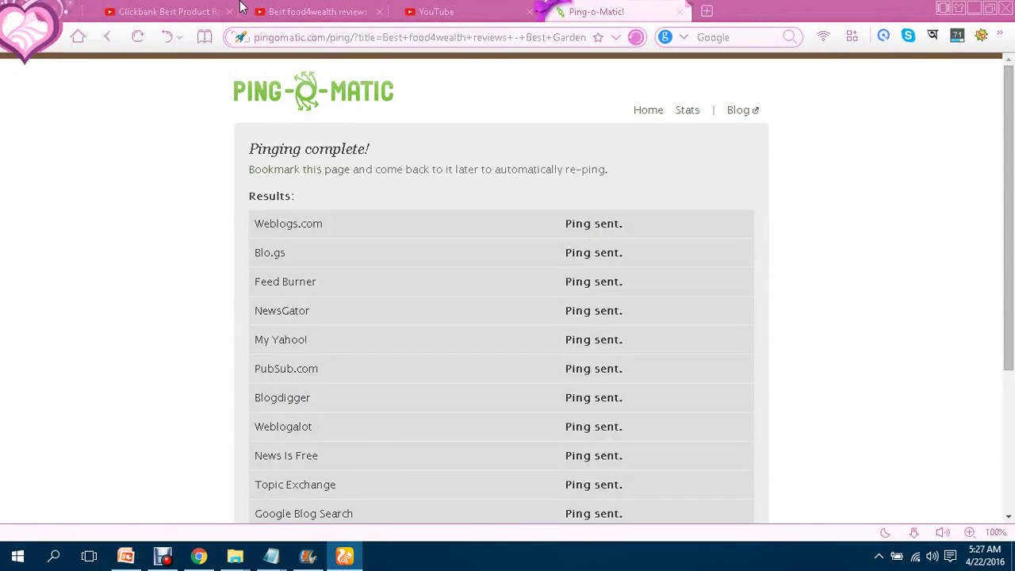
click(309, 8)
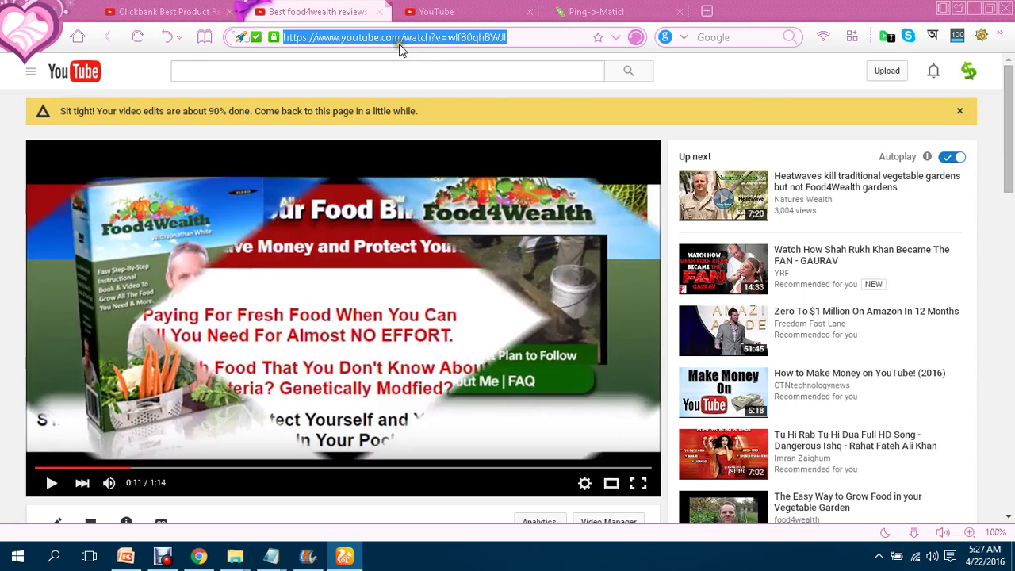
drag(1011, 120, 1012, 198)
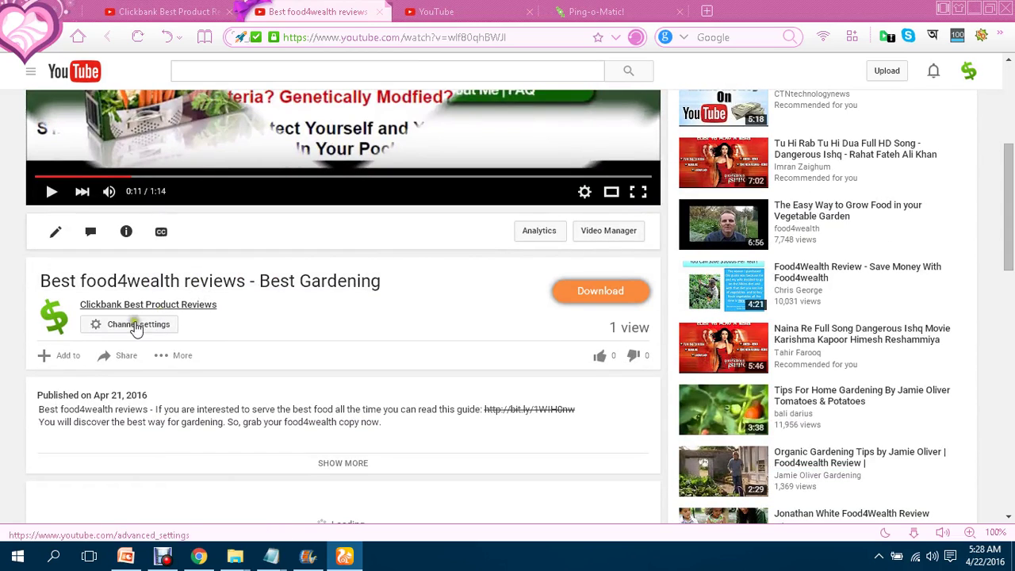
click(127, 354)
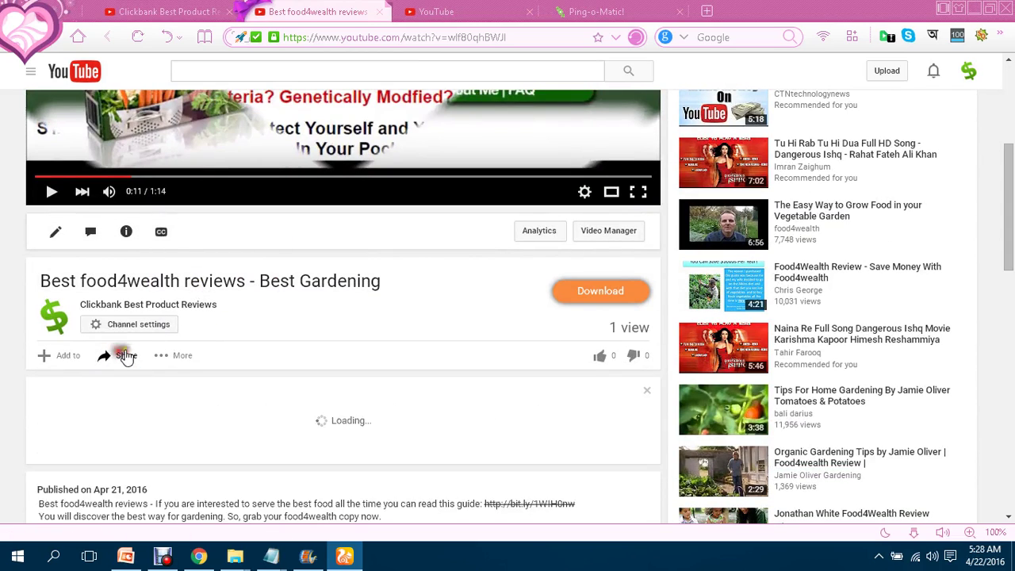
scroll(1012, 197, down, 2)
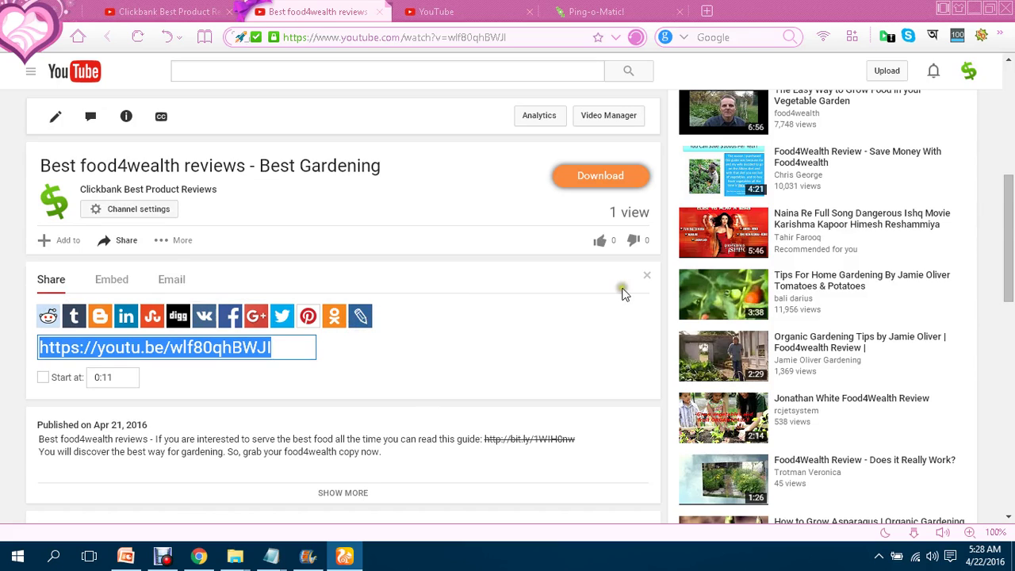
drag(1008, 186, 1009, 111)
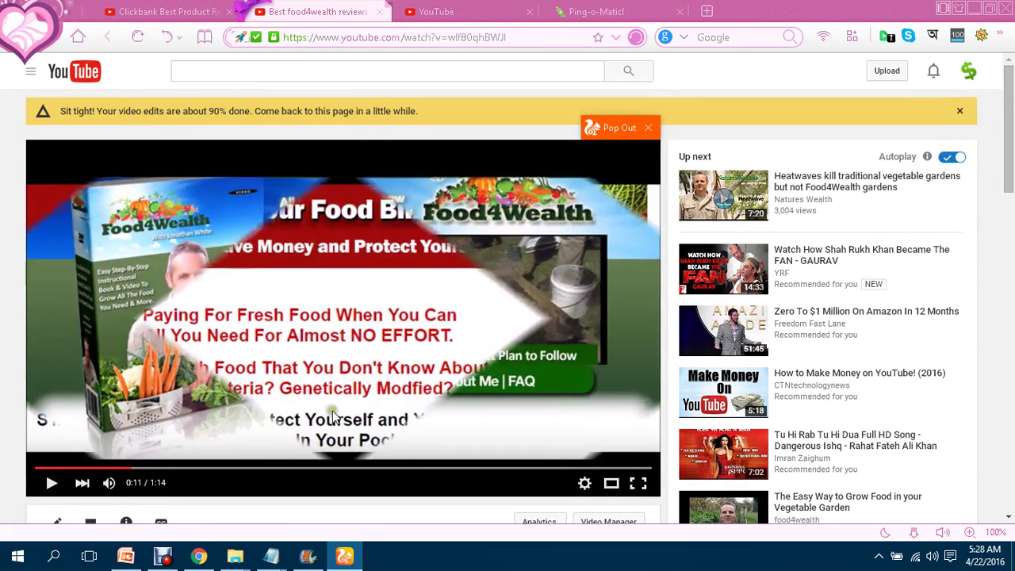
Return to PowerPoint, show slide 61 "Last and Great Source!" about SocialMonkee.Com, and look over the remaining slides.
click(163, 556)
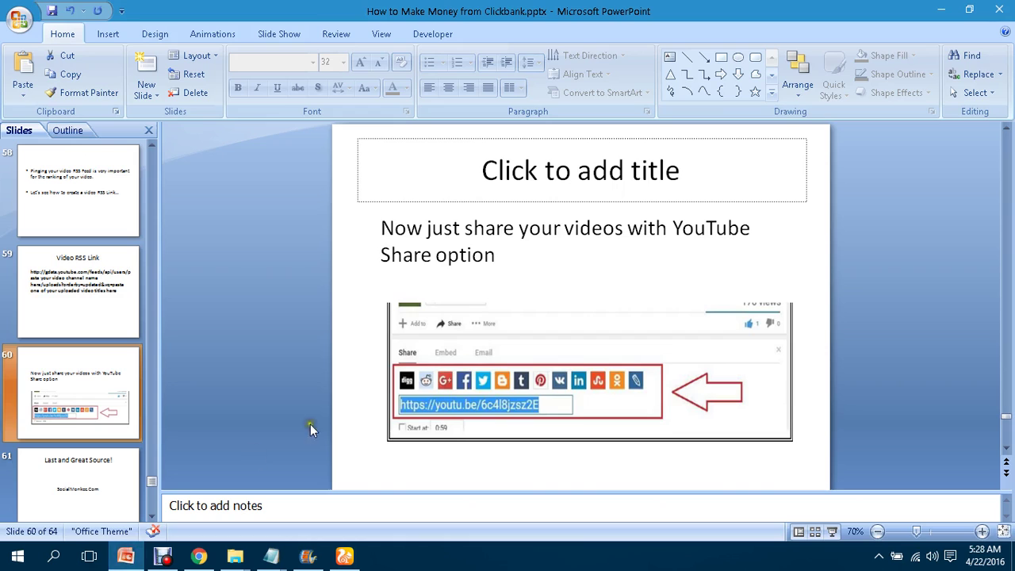
click(85, 467)
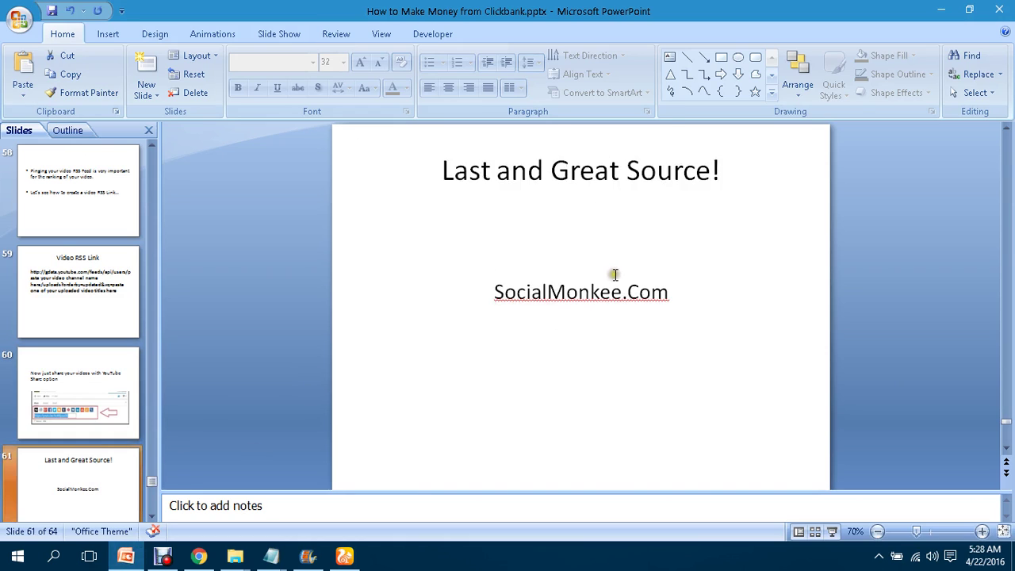
click(498, 292)
drag(494, 292, 505, 292)
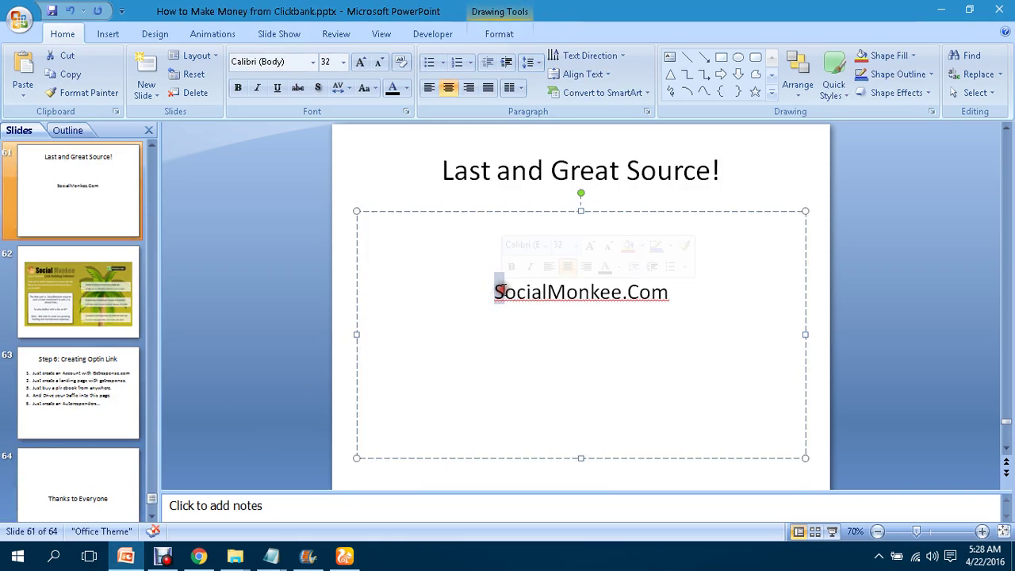
click(546, 292)
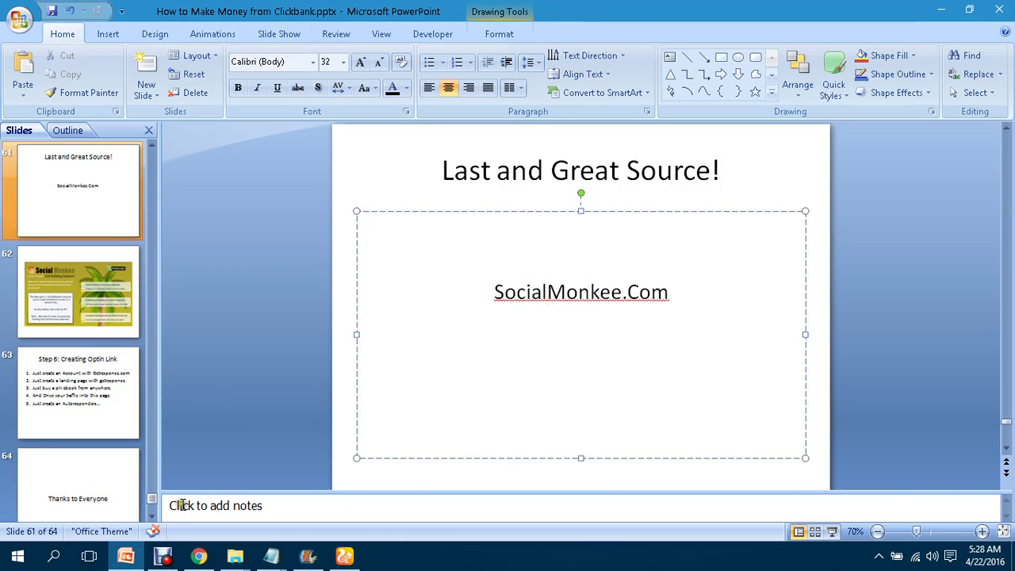
click(153, 520)
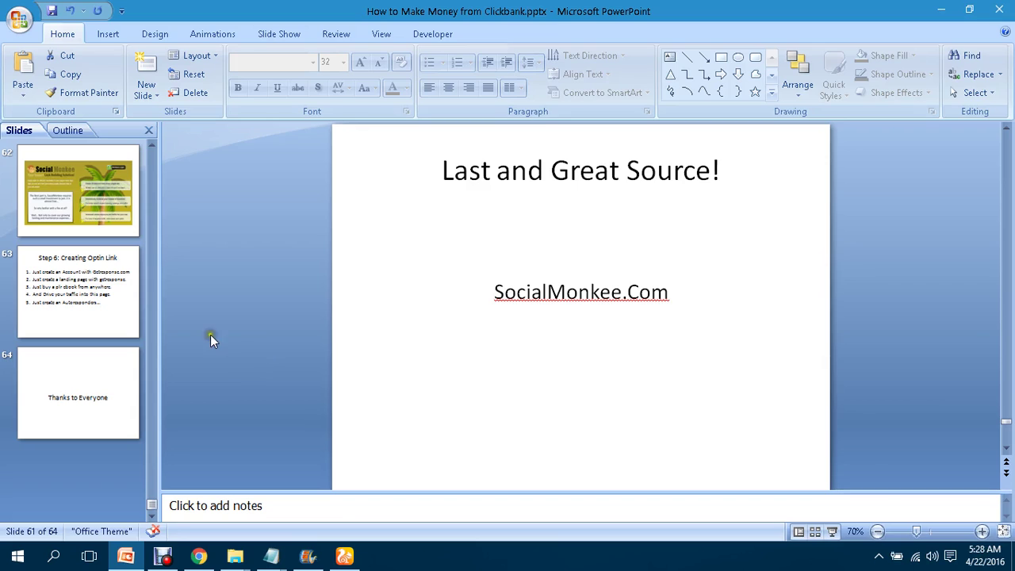
click(151, 145)
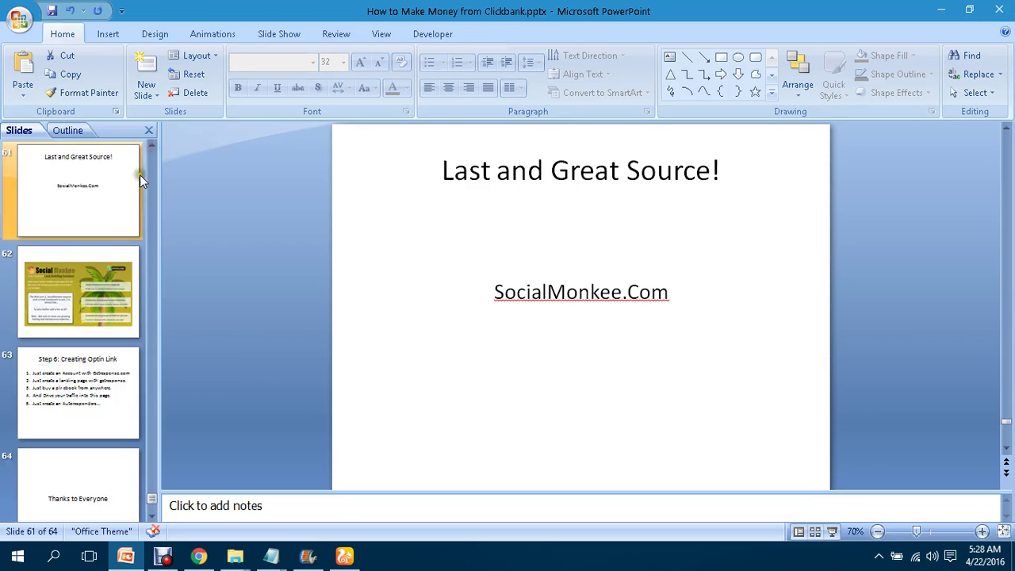
View the Social Monkee screenshot on slide 62 and copy the address SocialMonkee.Com from slide 61.
click(90, 280)
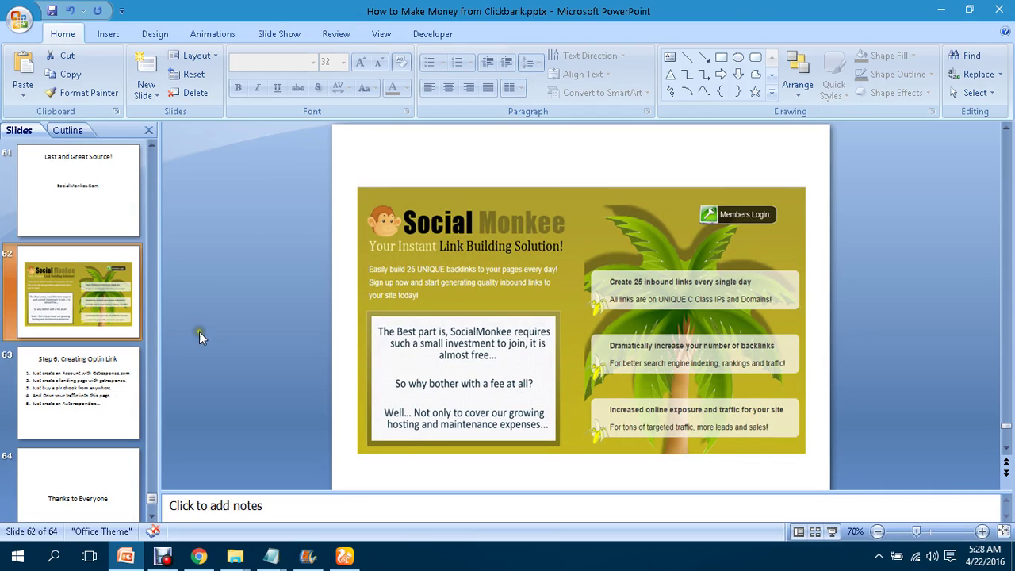
click(85, 190)
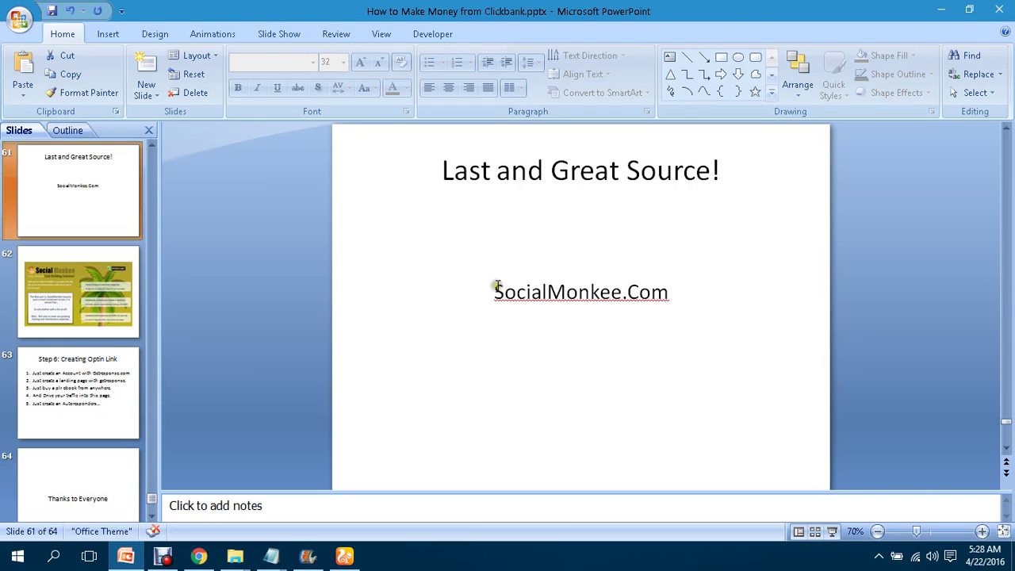
drag(497, 287, 685, 293)
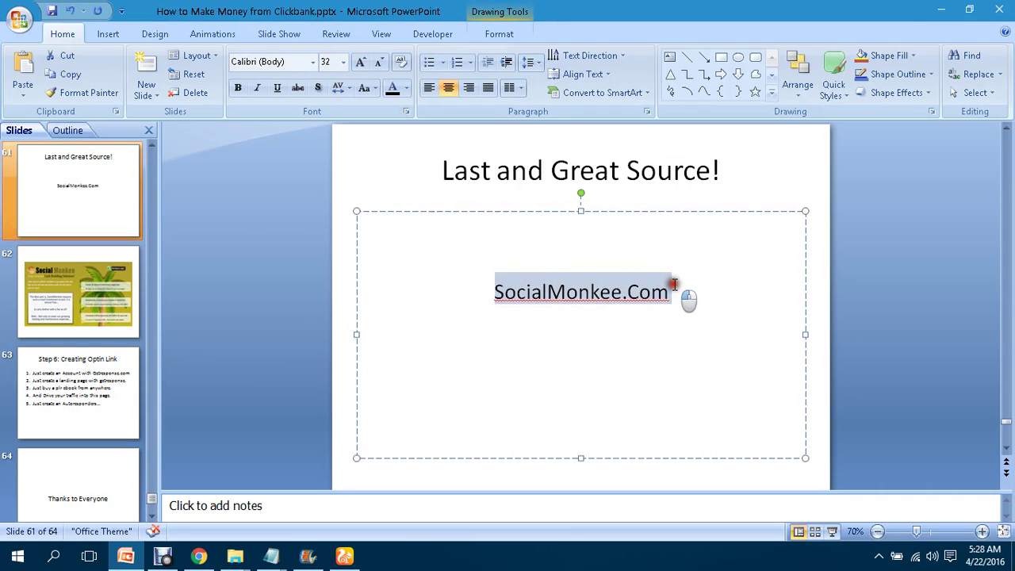
right_click(612, 294)
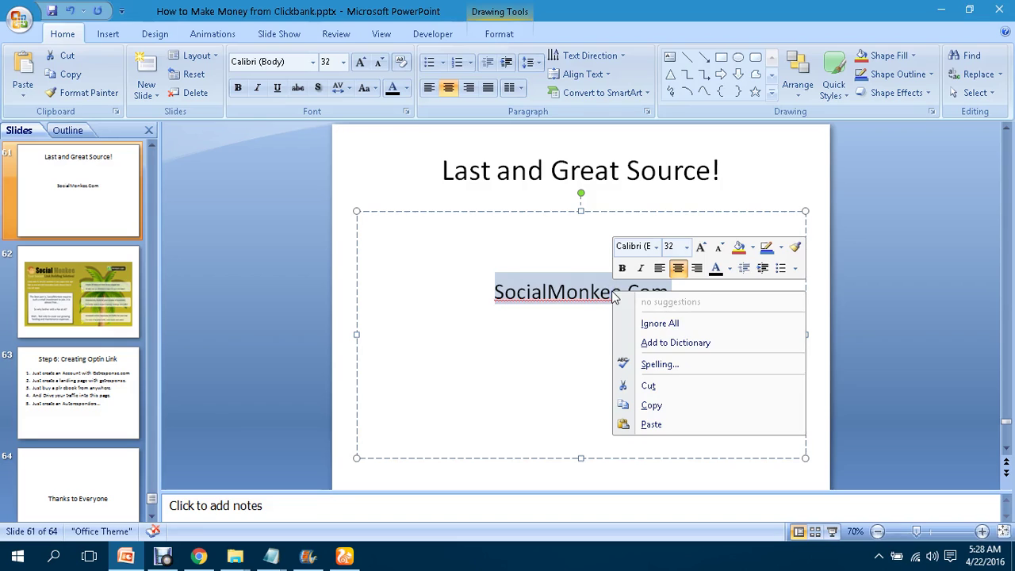
click(650, 406)
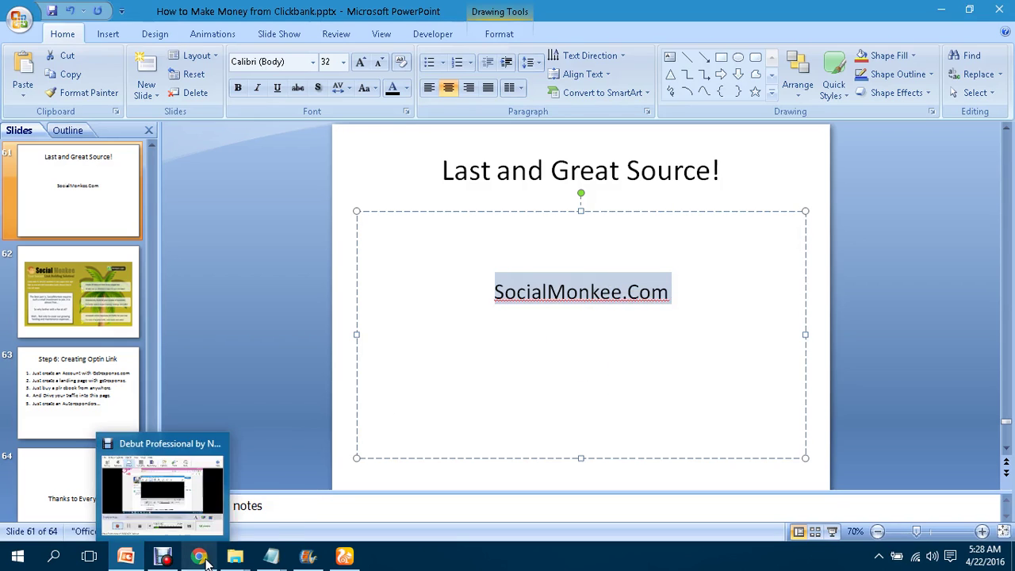
Switch to the browser and open the copied SocialMonkee.Com address in a new tab.
click(338, 493)
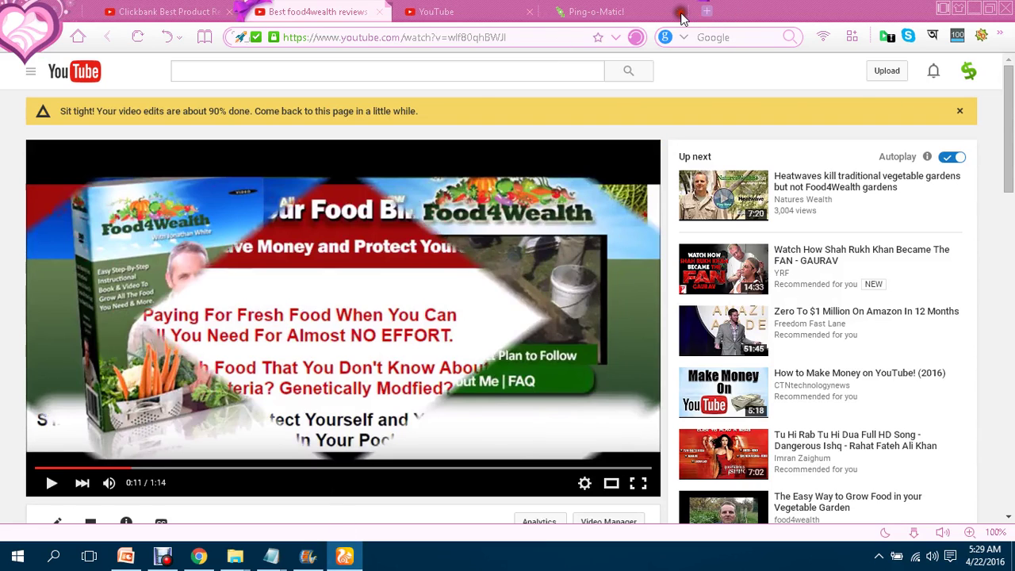
click(706, 11)
right_click(500, 37)
click(553, 53)
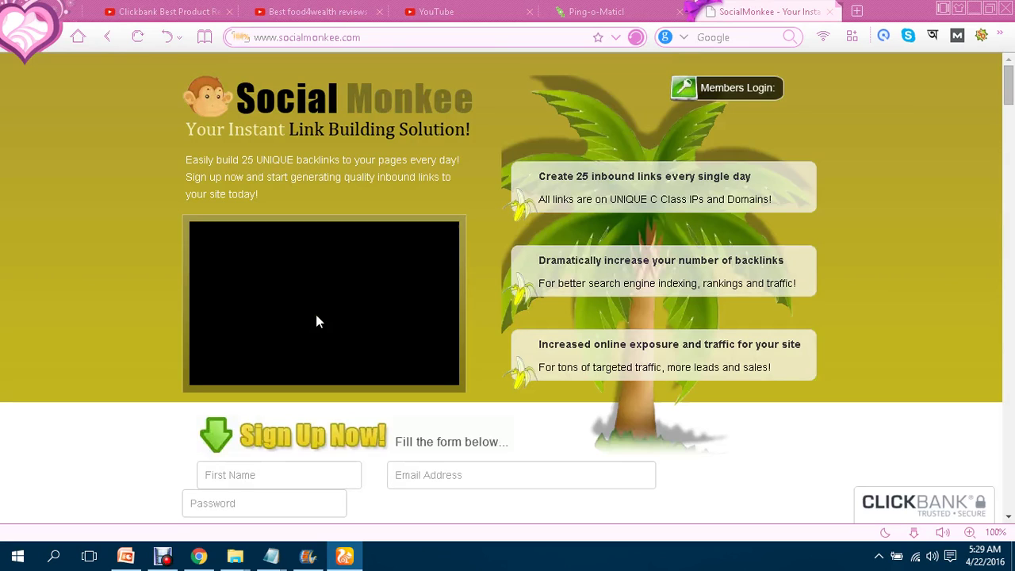
Examine the SocialMonkee home page, including its backlink benefits, intro video, sign-up form and membership price.
click(316, 317)
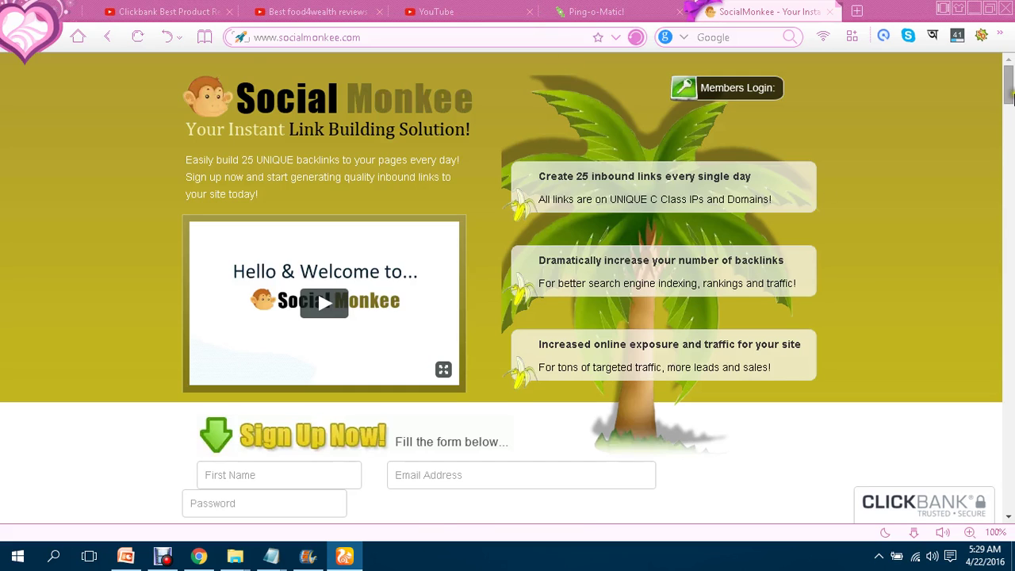
drag(1009, 94, 1010, 111)
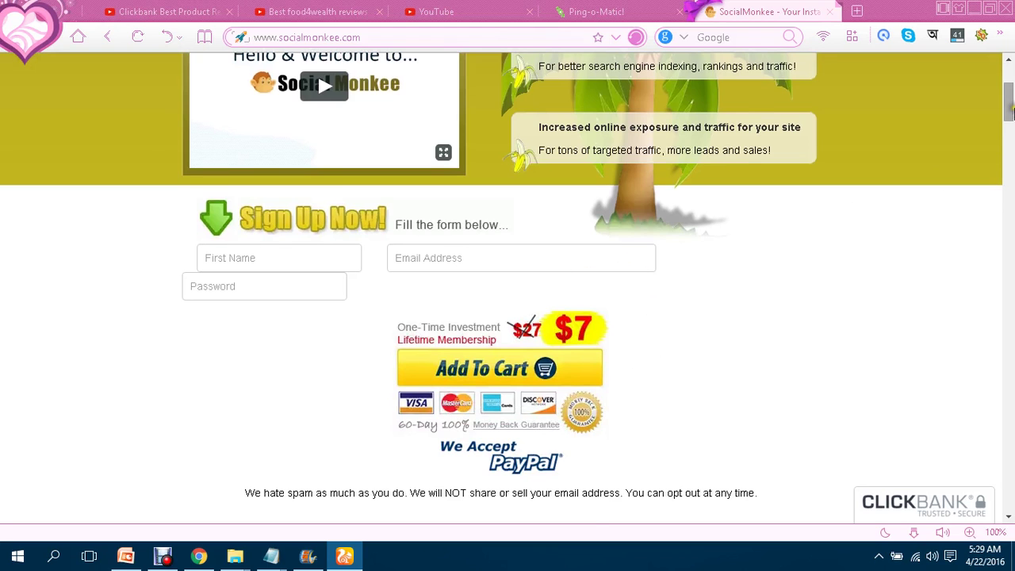
drag(1010, 93, 1010, 82)
scroll(1012, 84, up, 3)
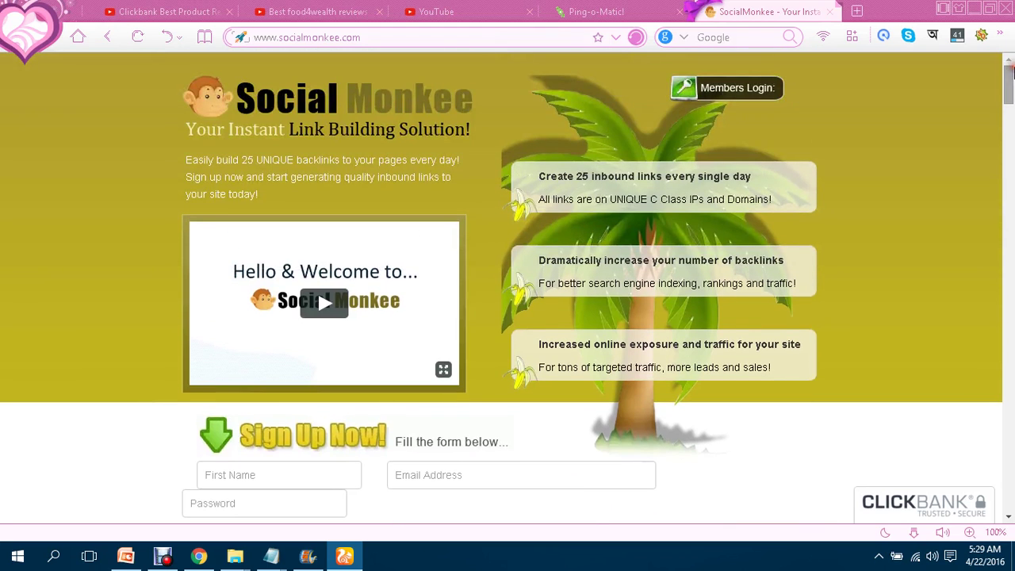
scroll(1012, 84, down, 4)
mouse_move(1011, 84)
mouse_down()
mouse_move(1012, 100)
mouse_move(1011, 71)
mouse_up()
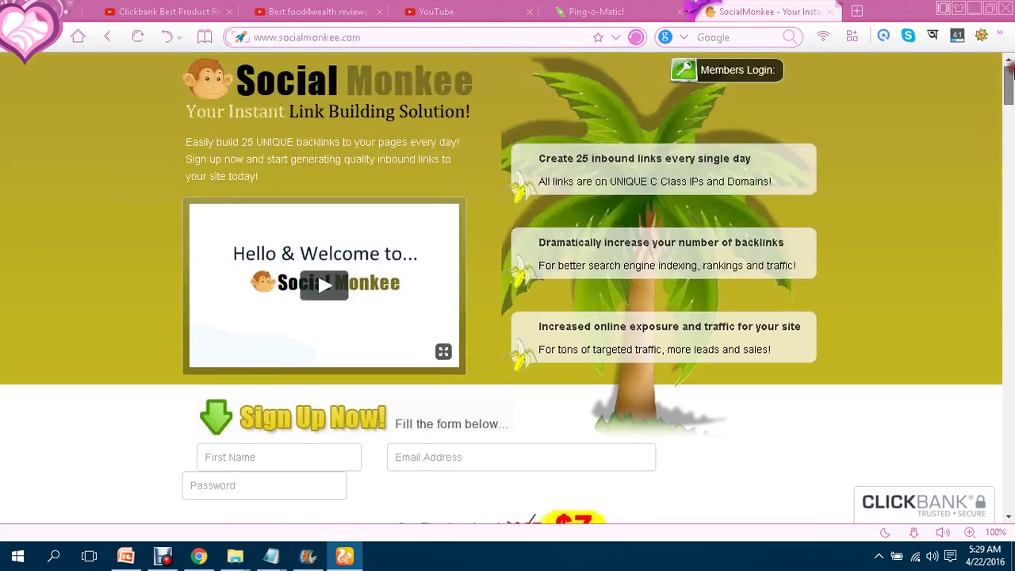
scroll(1012, 72, down, 3)
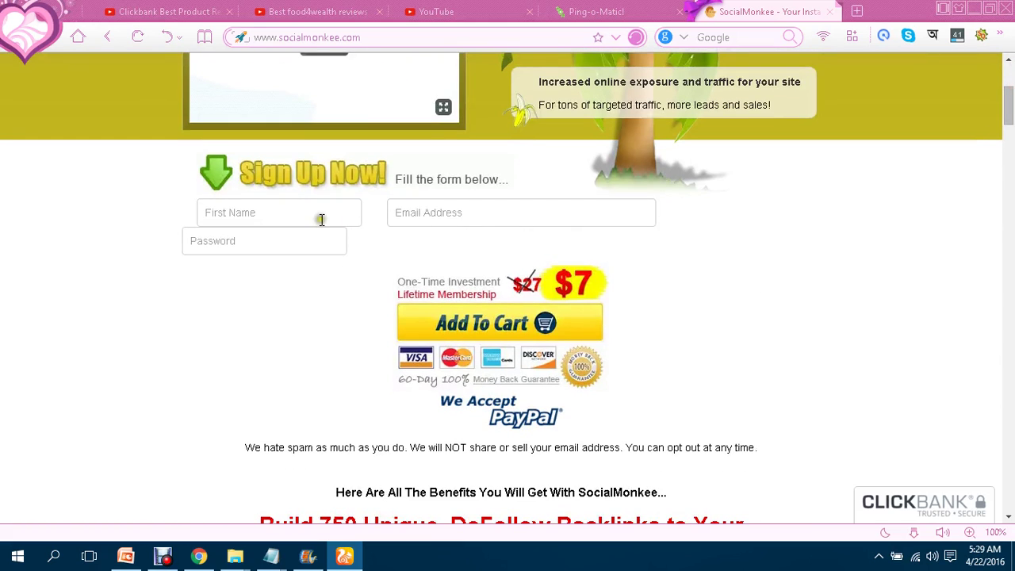
scroll(1011, 101, up, 3)
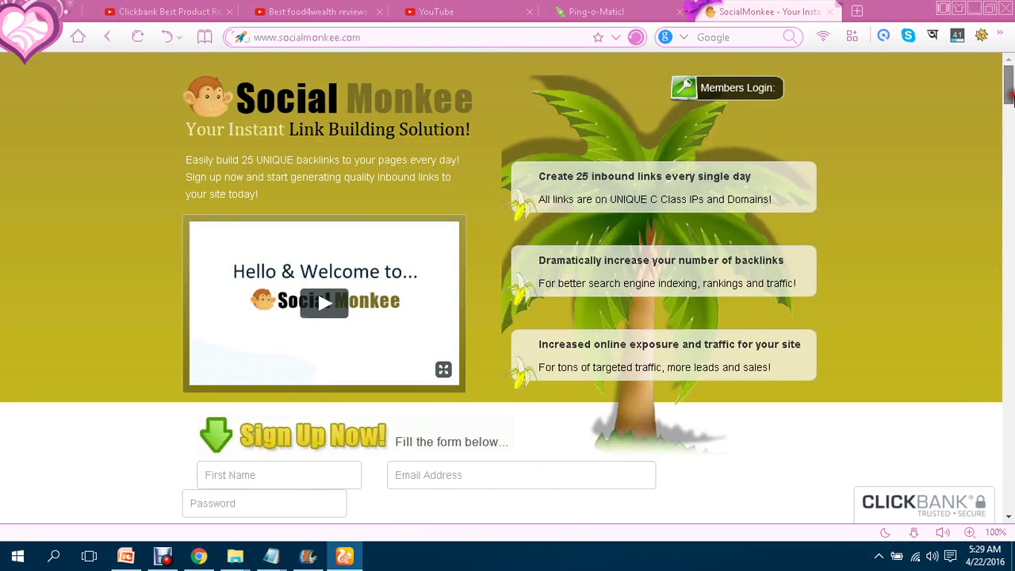
scroll(1011, 102, down, 1)
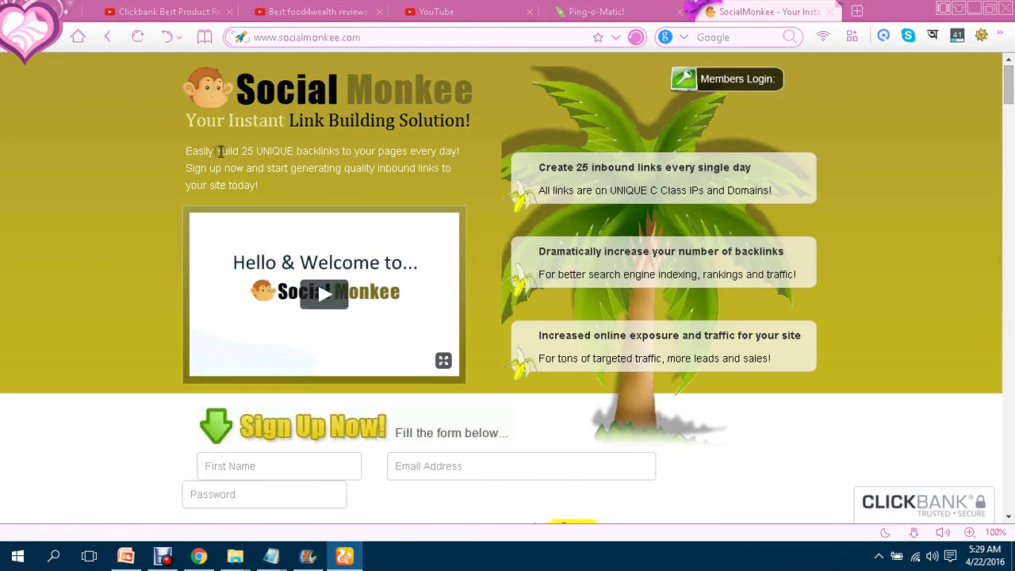
scroll(1011, 118, down, 4)
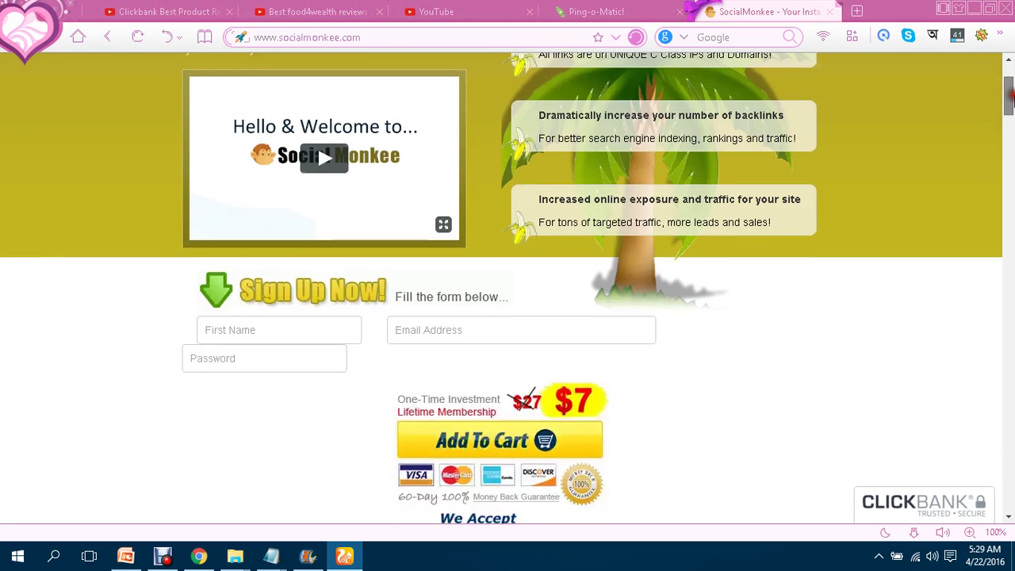
scroll(1011, 118, up, 1)
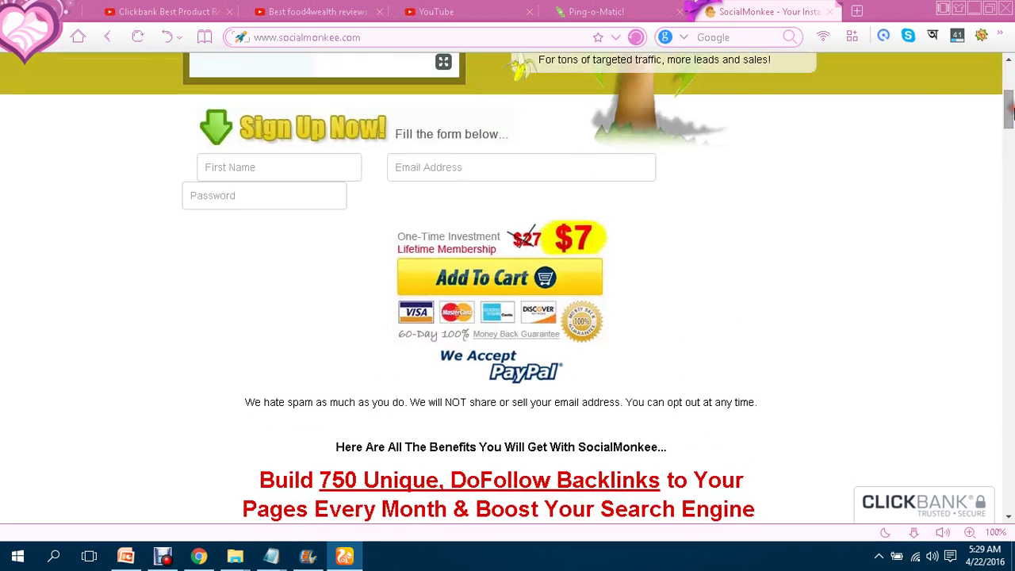
scroll(1011, 113, up, 4)
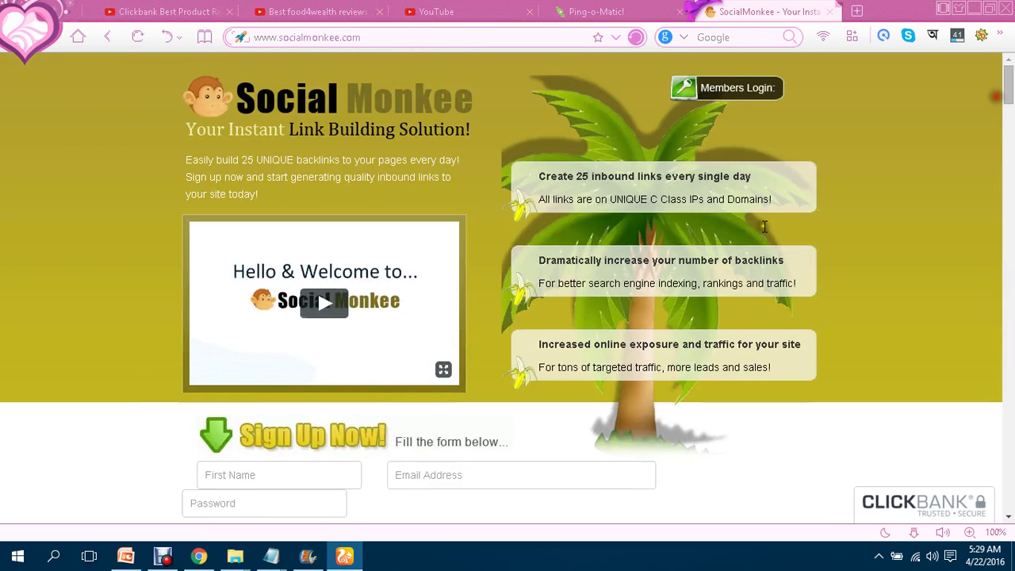
Return to PowerPoint and show slide 63, "Step 6: Creating Optin Link".
click(125, 556)
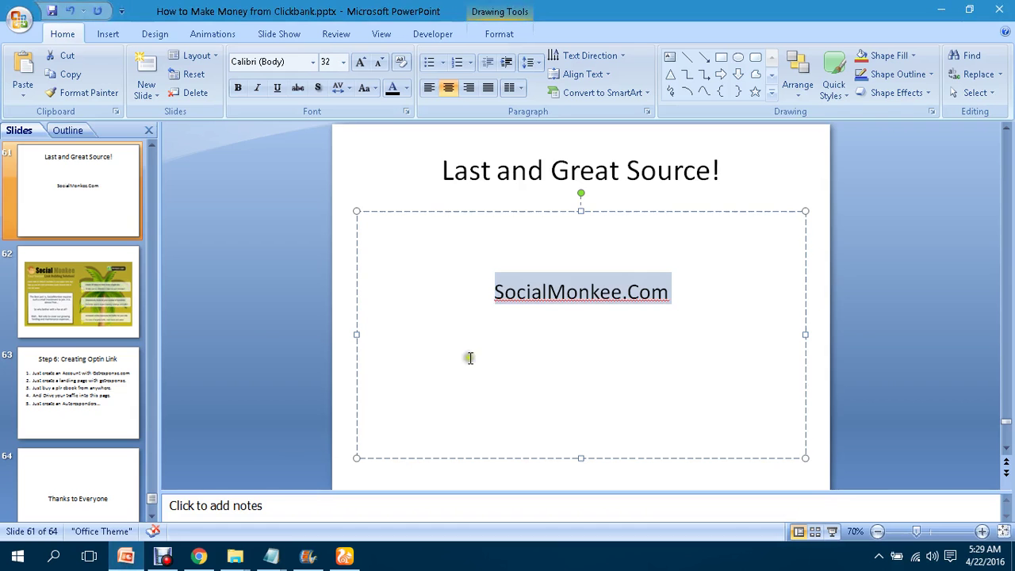
click(93, 403)
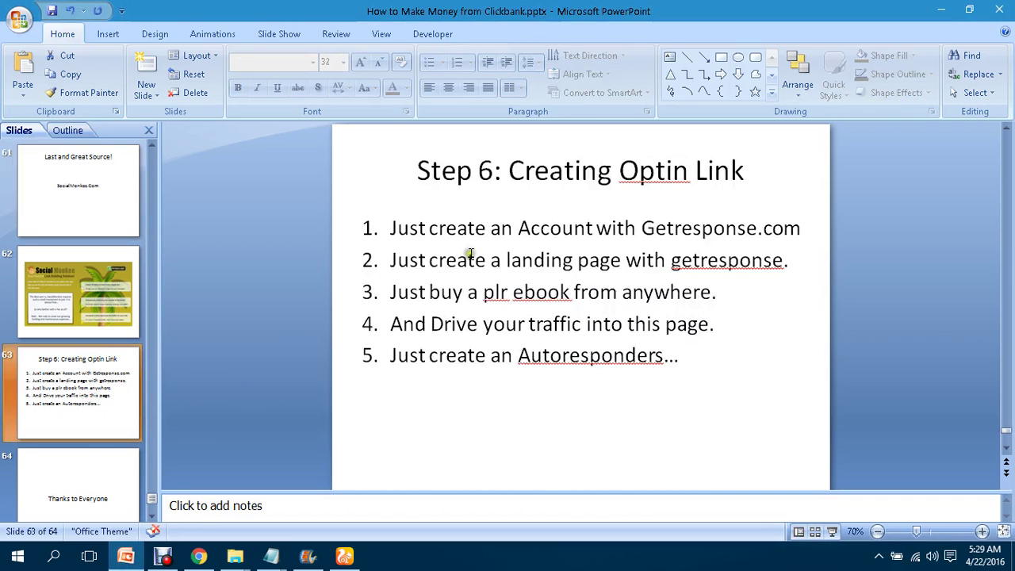